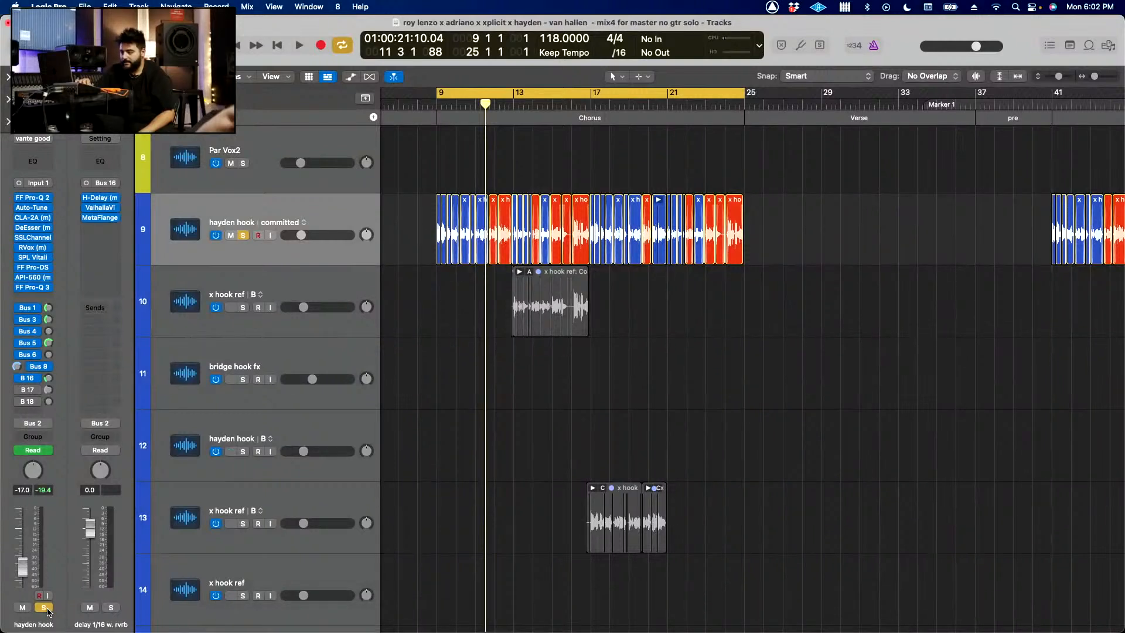
Step: Play the chorus with only the delay 1/16 w. rvrb return soloed and open its H-Delay plug-in for inspection
{"action": "left_click", "coordinate": [47, 609]}
{"action": "key", "text": "space"}
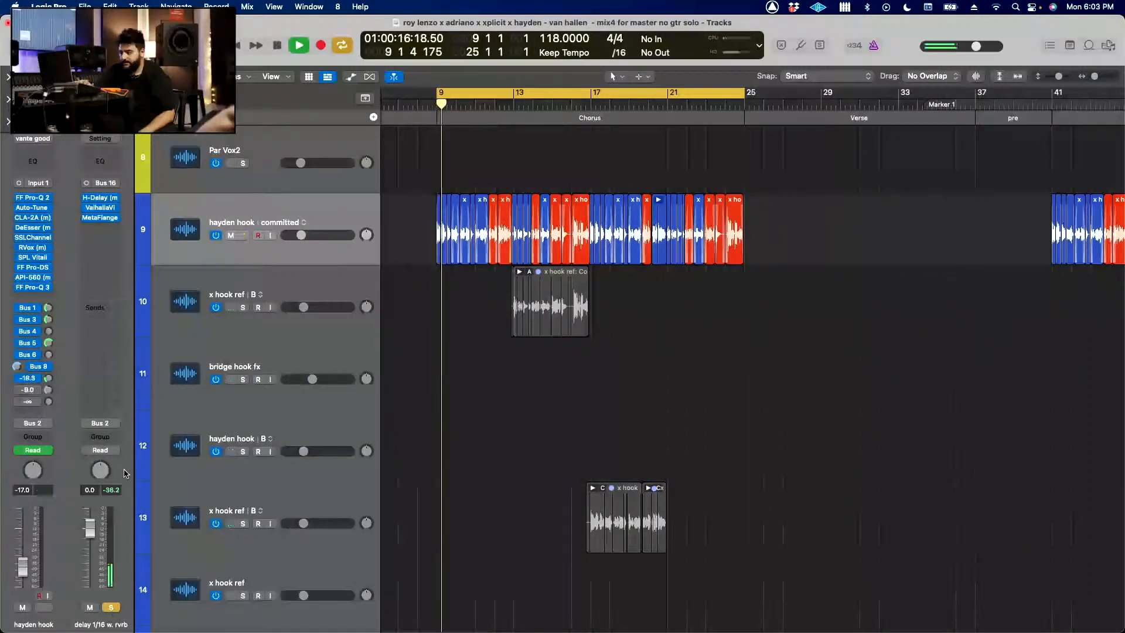
{"action": "left_click", "coordinate": [100, 198]}
{"action": "left_click_drag", "start_coordinate": [610, 167], "coordinate": [559, 143]}
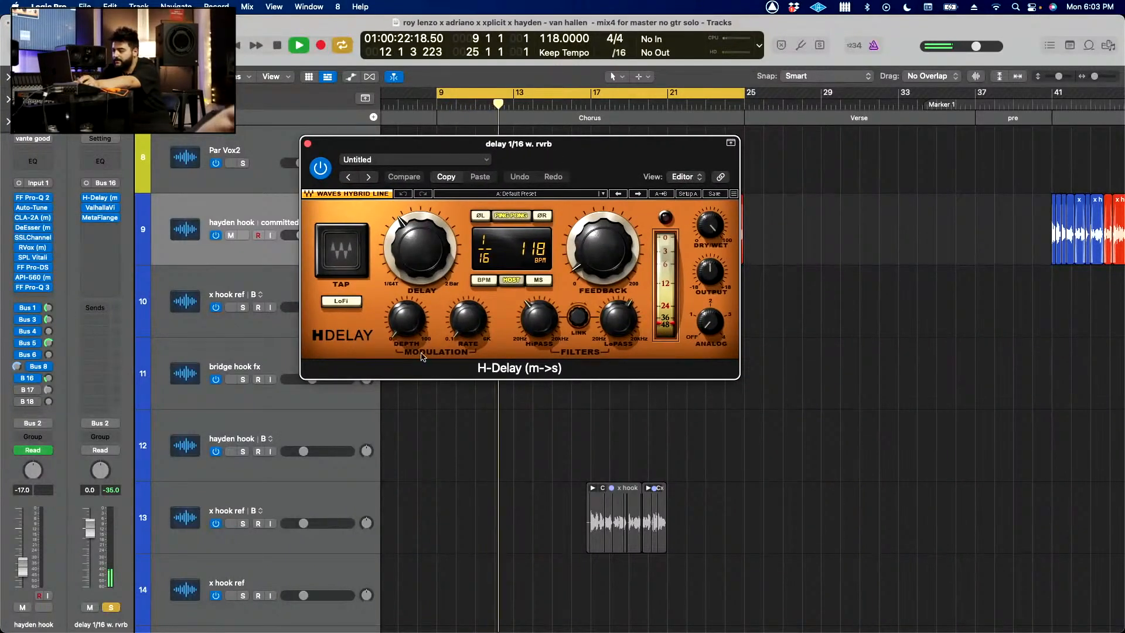
Step: Bring up the Bus 17 hook long rvrb return, solo it and open its ValhallaVintageVerb plug-in for inspection
{"action": "left_click", "coordinate": [19, 391]}
{"action": "left_click", "coordinate": [33, 390]}
{"action": "left_click", "coordinate": [76, 322]}
{"action": "left_click", "coordinate": [111, 608]}
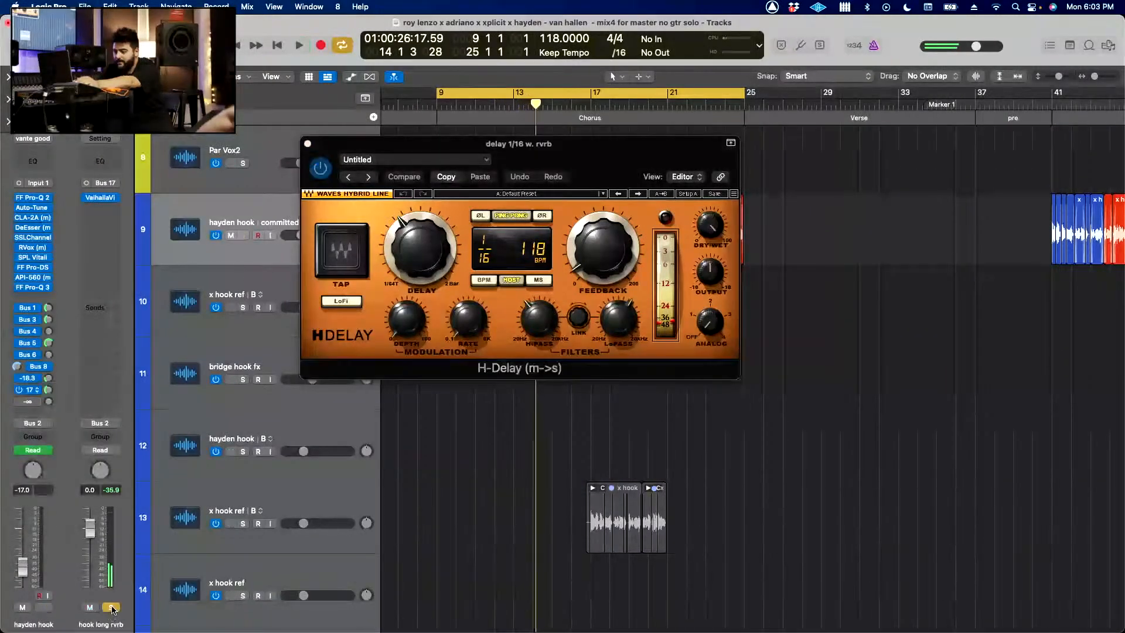
{"action": "left_click", "coordinate": [101, 198]}
{"action": "left_click_drag", "start_coordinate": [573, 184], "coordinate": [613, 199]}
Step: Close the H-Delay and ValhallaVintageVerb windows, and clear all solos to play the full mix
{"action": "key", "text": "space"}
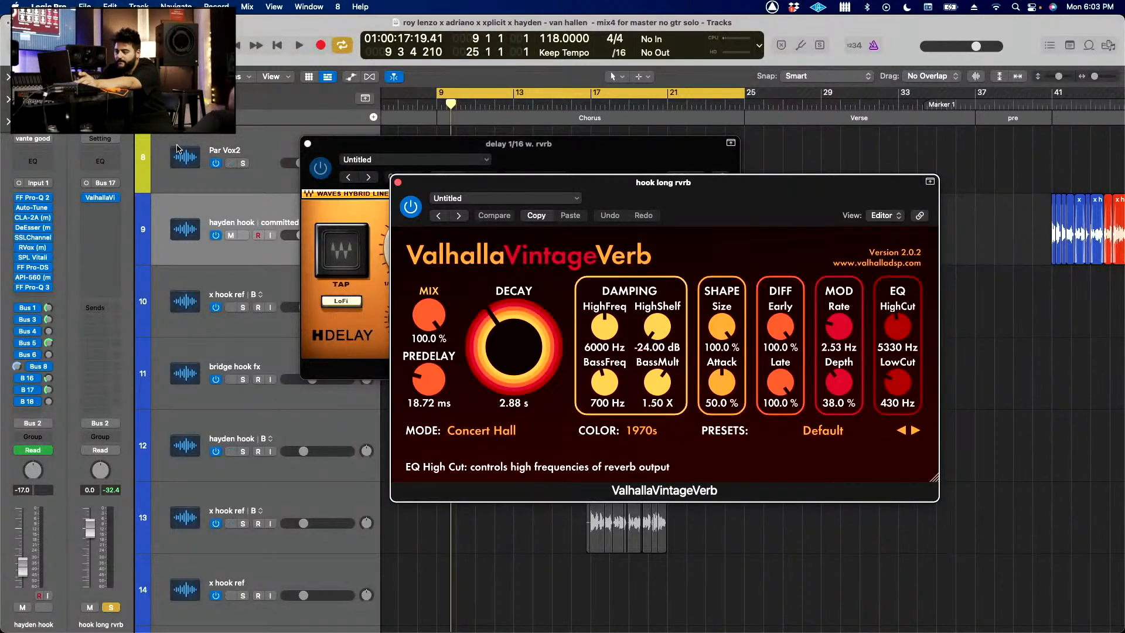
{"action": "left_click", "coordinate": [308, 144]}
{"action": "left_click", "coordinate": [398, 183]}
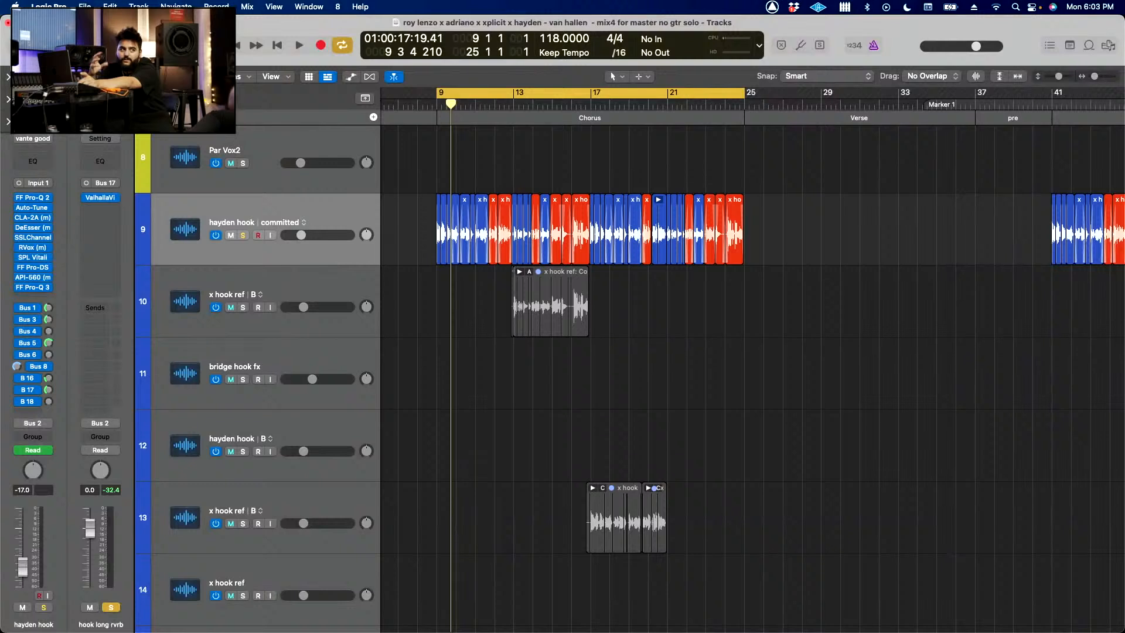
{"action": "left_click", "coordinate": [231, 99]}
{"action": "key", "text": "space"}
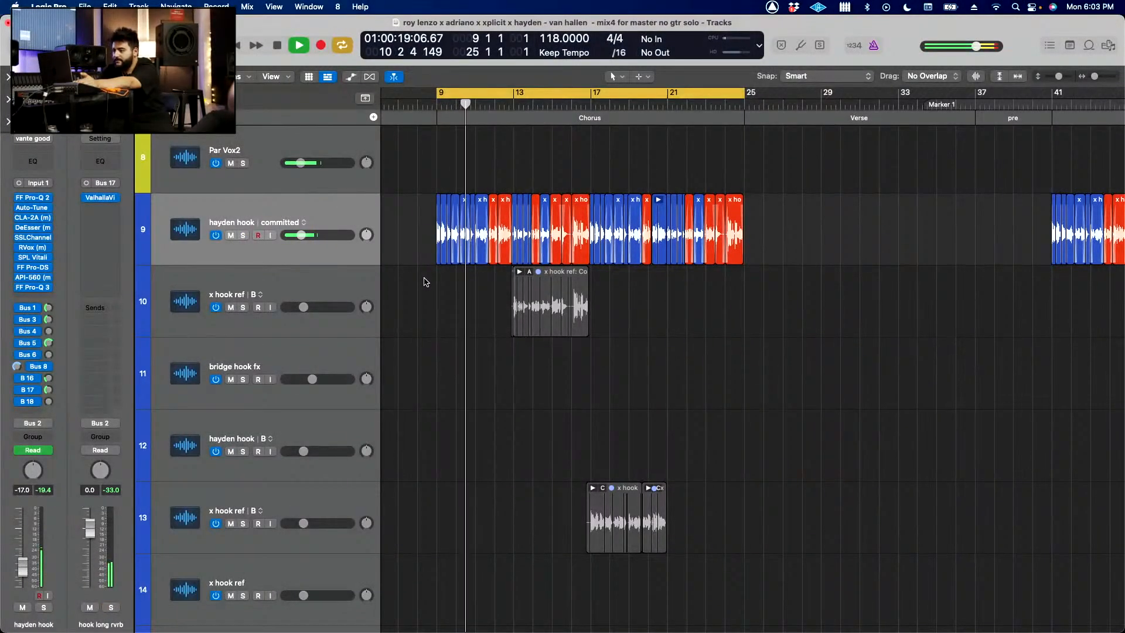
Step: Audition the acoustic gtr1 track (track 57) in solo during the chorus, and return to the unsoloed mix
{"action": "scroll", "coordinate": [423, 282], "scroll_direction": "down", "scroll_amount": 3}
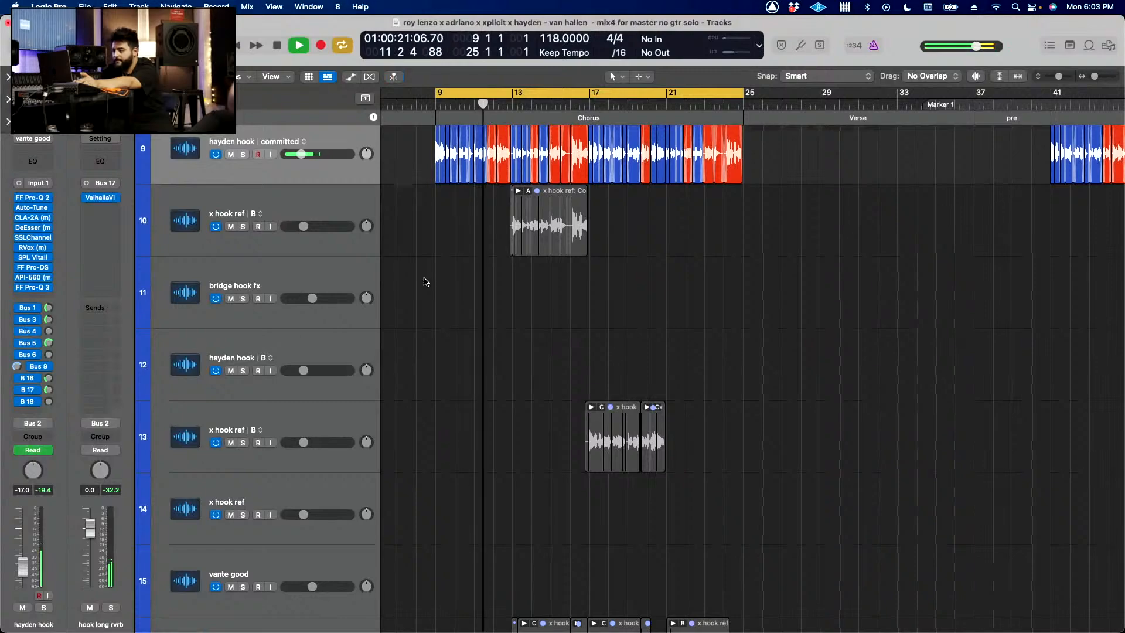
{"action": "scroll", "coordinate": [425, 282], "scroll_direction": "down", "scroll_amount": 10}
{"action": "scroll", "coordinate": [425, 282], "scroll_direction": "up", "scroll_amount": 10}
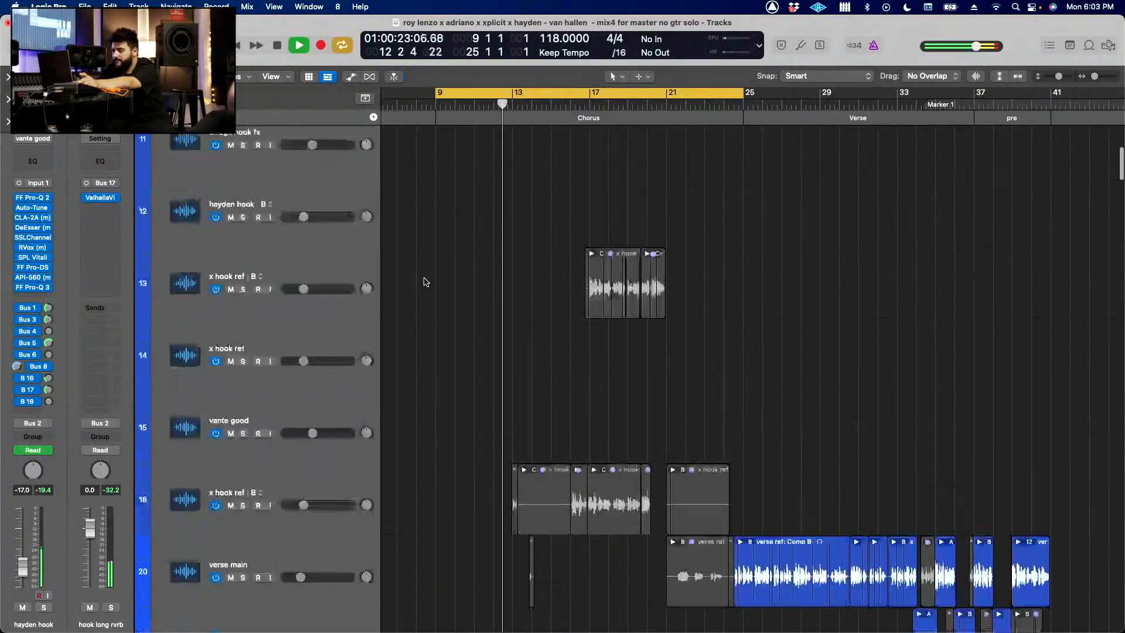
{"action": "scroll", "coordinate": [425, 280], "scroll_direction": "down", "scroll_amount": 10}
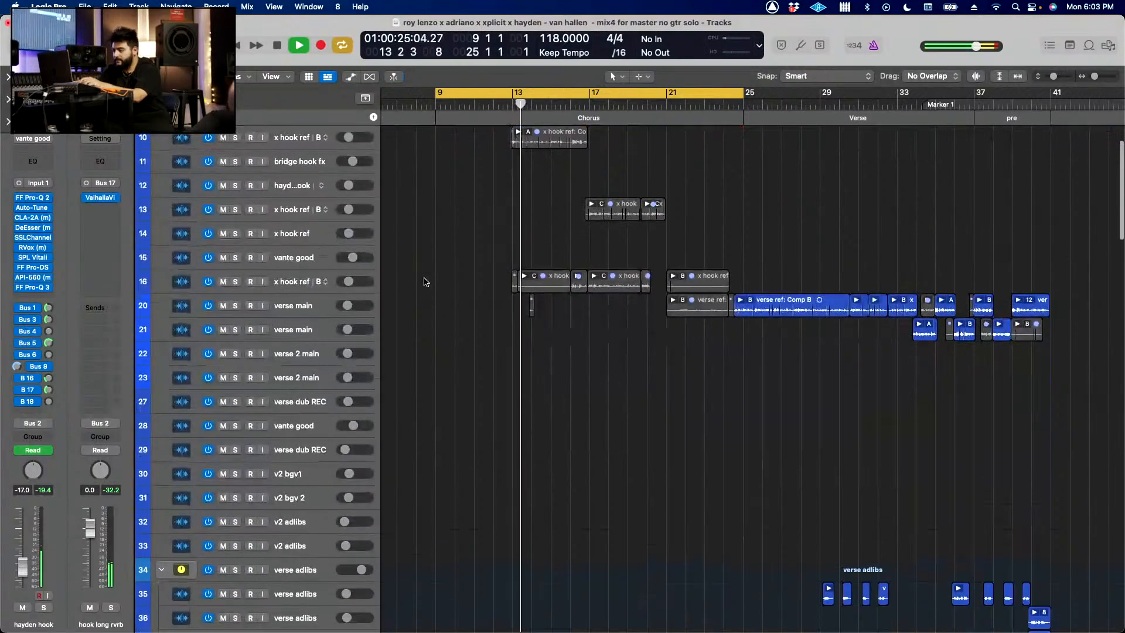
{"action": "scroll", "coordinate": [425, 279], "scroll_direction": "down", "scroll_amount": 3}
{"action": "scroll", "coordinate": [426, 281], "scroll_direction": "down", "scroll_amount": 15}
{"action": "scroll", "coordinate": [426, 282], "scroll_direction": "up", "scroll_amount": 3}
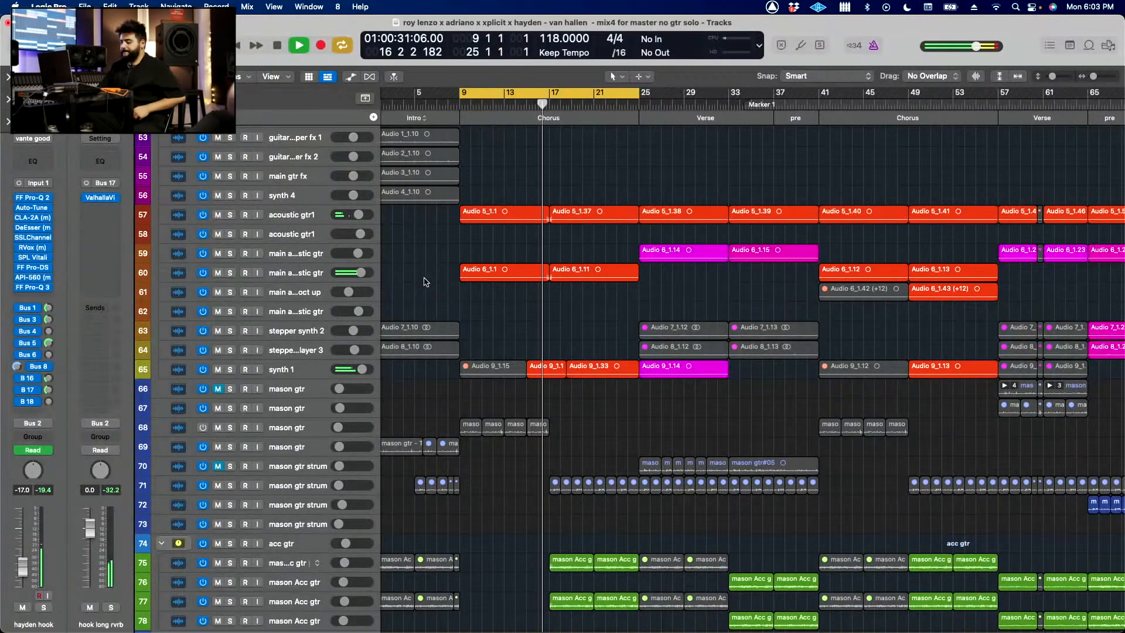
{"action": "scroll", "coordinate": [425, 281], "scroll_direction": "up", "scroll_amount": 5}
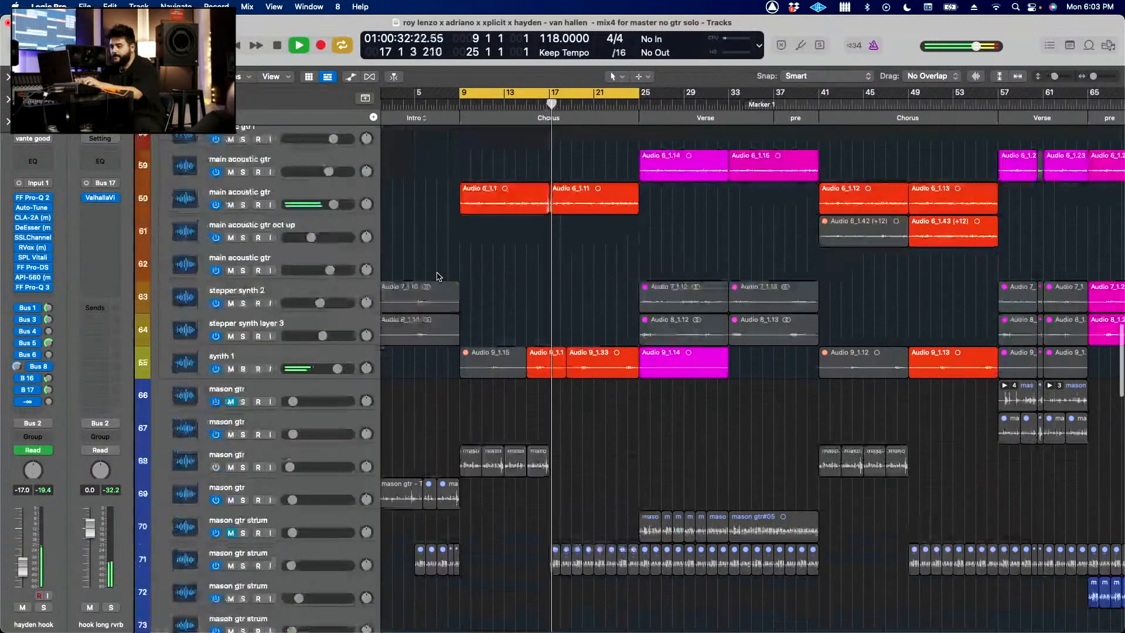
{"action": "left_click", "coordinate": [292, 242]}
{"action": "key", "text": "s"}
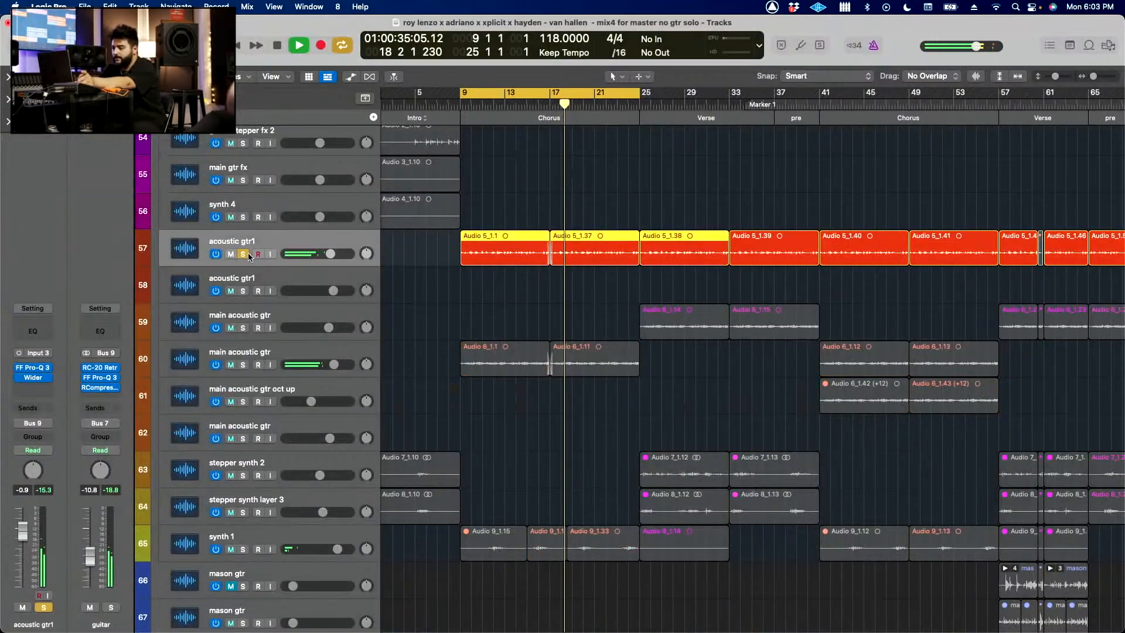
{"action": "key", "text": "space"}
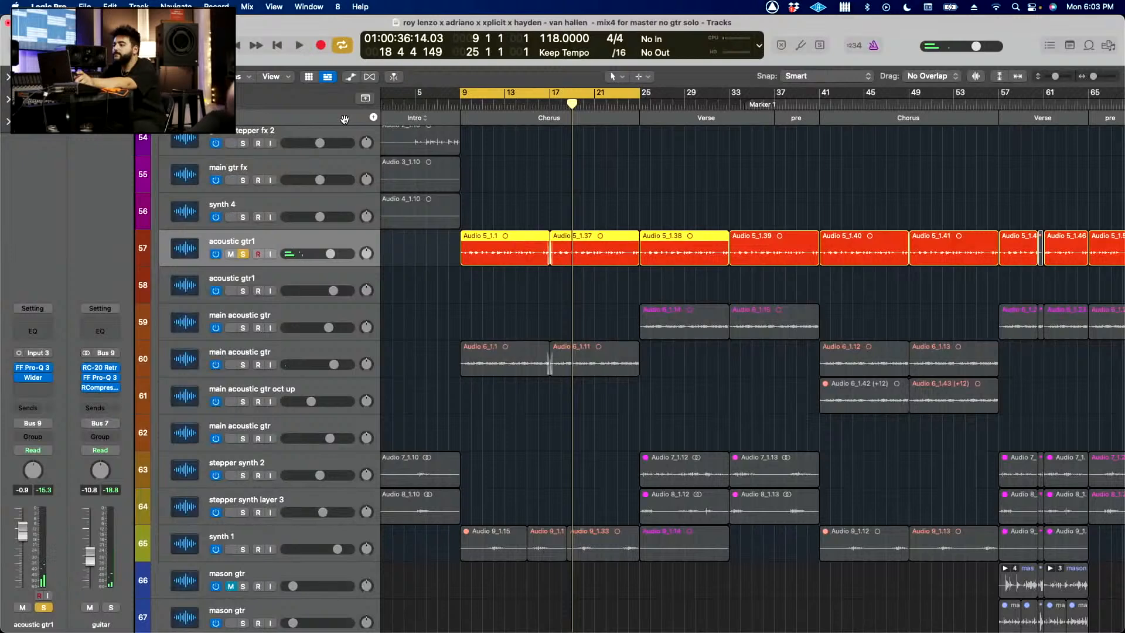
{"action": "key", "text": "s"}
Step: Play the chorus with the committed hook vocal (track 9) selected to review its channel strip and bus sends
{"action": "scroll", "coordinate": [535, 231], "scroll_direction": "up", "scroll_amount": 15}
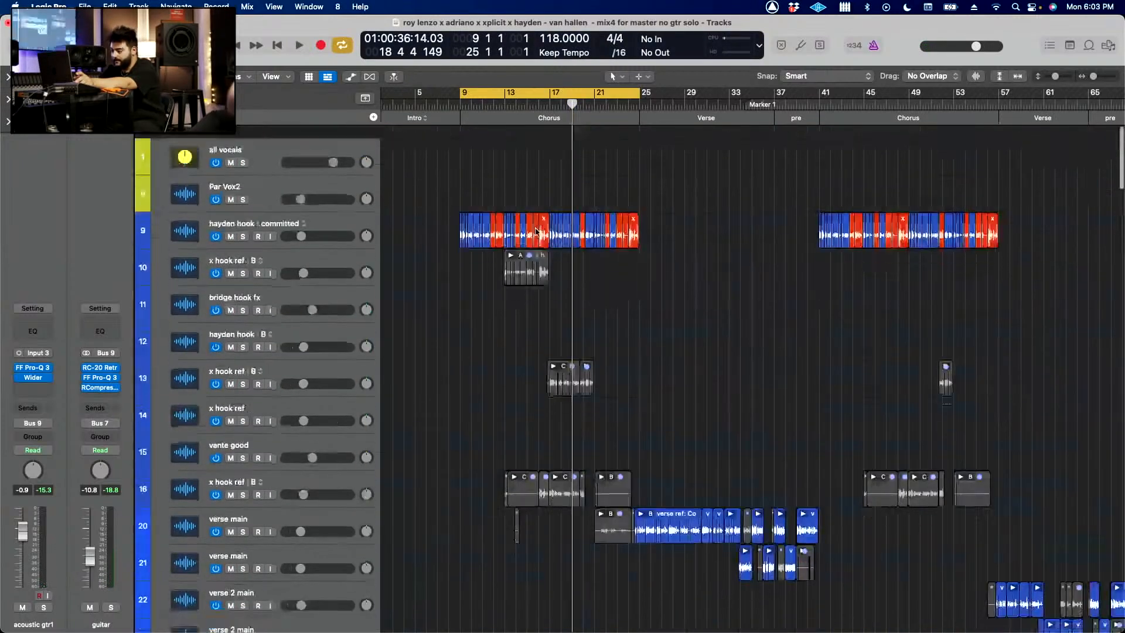
{"action": "left_click", "coordinate": [358, 206]}
{"action": "key", "text": "space"}
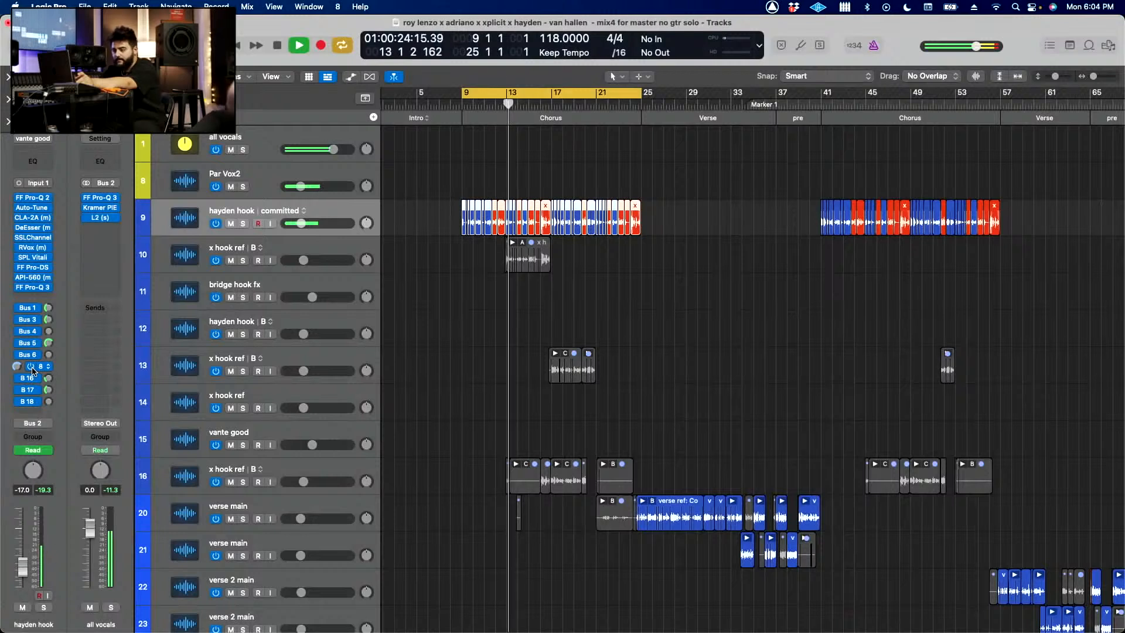
{"action": "key", "text": "space"}
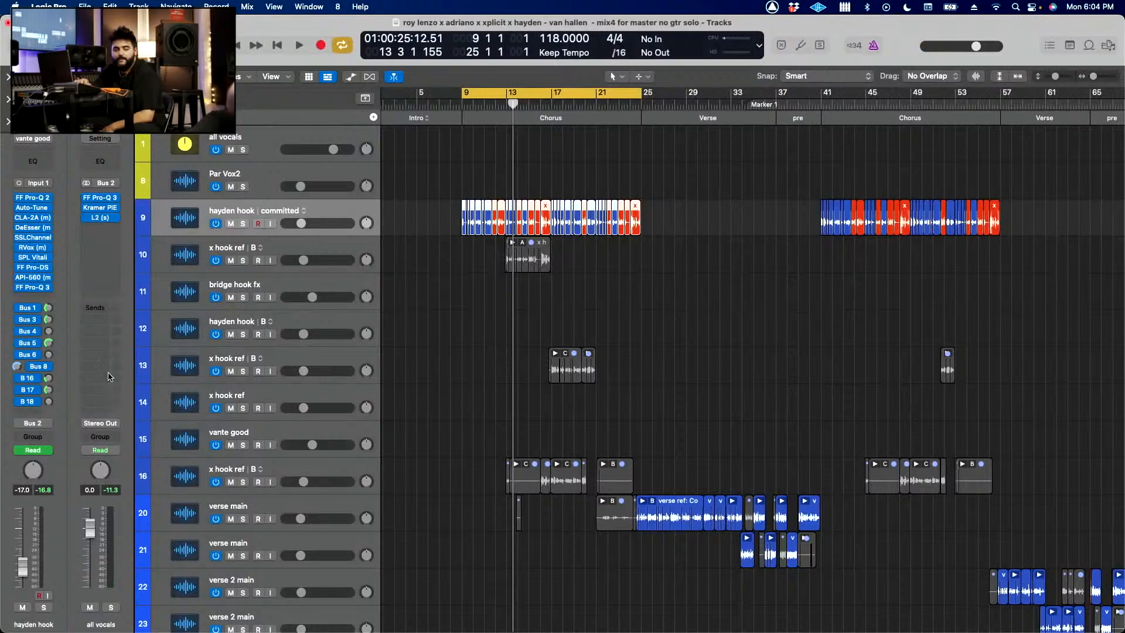
{"action": "left_click", "coordinate": [466, 389]}
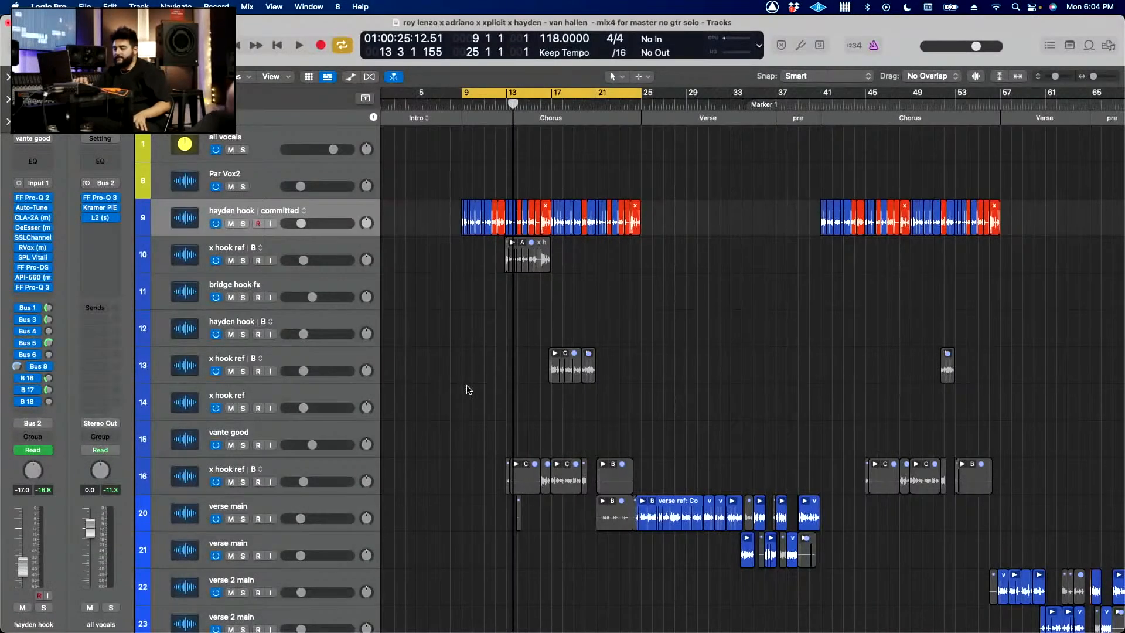
Step: Play the chorus from its start and solo the main acoustic gtr on track 60
{"action": "scroll", "coordinate": [467, 389], "scroll_direction": "down", "scroll_amount": 3}
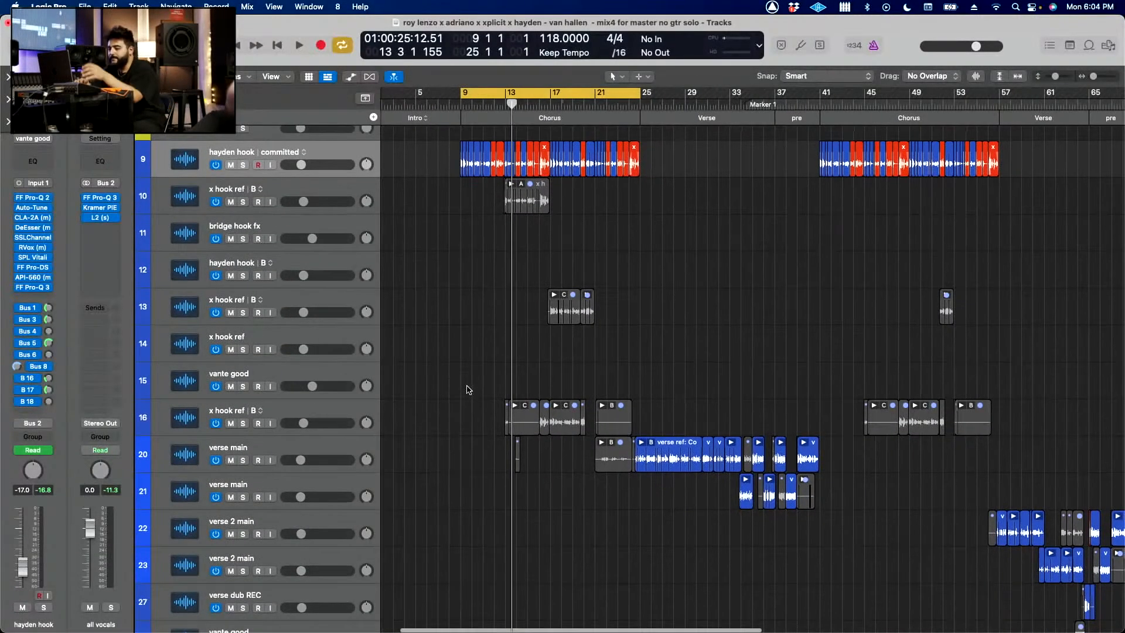
{"action": "scroll", "coordinate": [468, 390], "scroll_direction": "down", "scroll_amount": 15}
{"action": "key", "text": "space"}
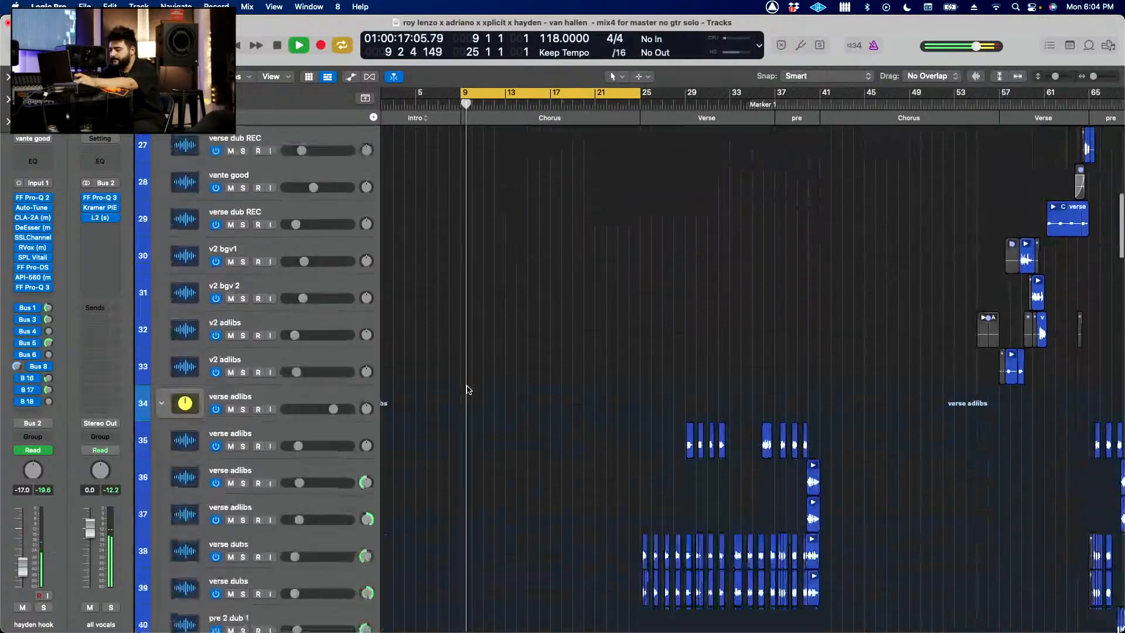
{"action": "scroll", "coordinate": [467, 389], "scroll_direction": "down", "scroll_amount": 15}
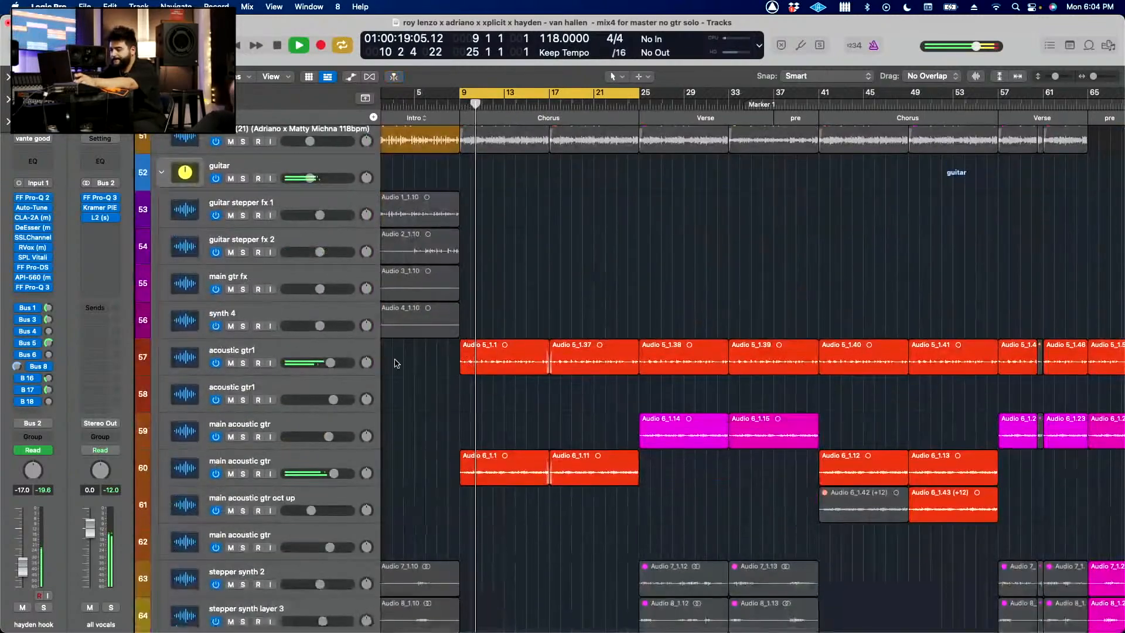
{"action": "scroll", "coordinate": [293, 344], "scroll_direction": "down", "scroll_amount": 6}
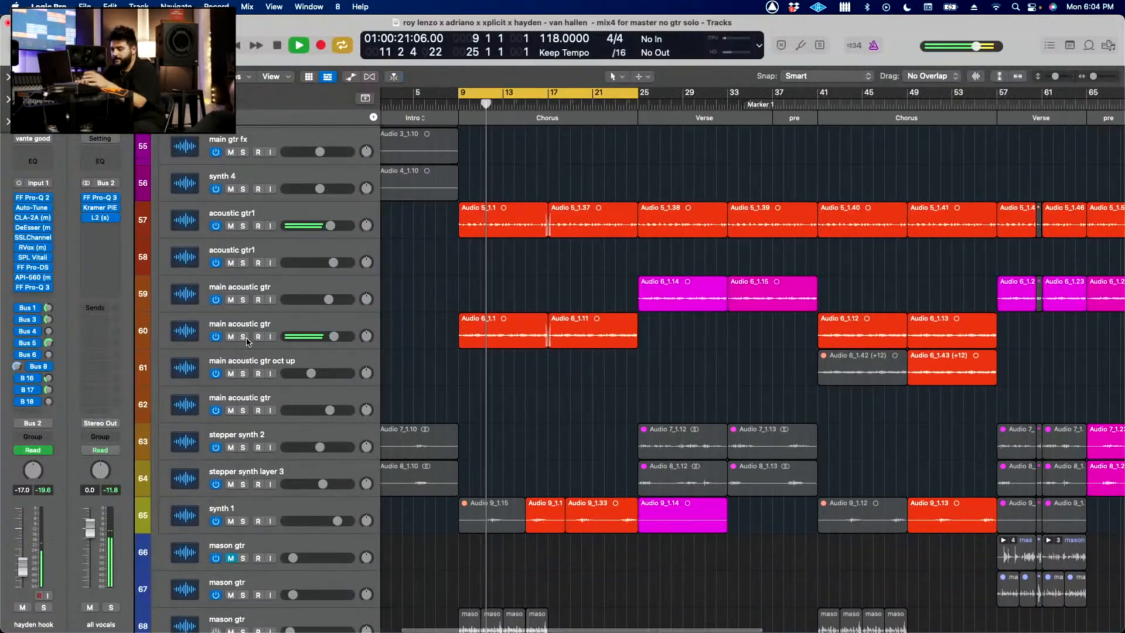
{"action": "key", "text": "s"}
{"action": "left_click", "coordinate": [322, 319]}
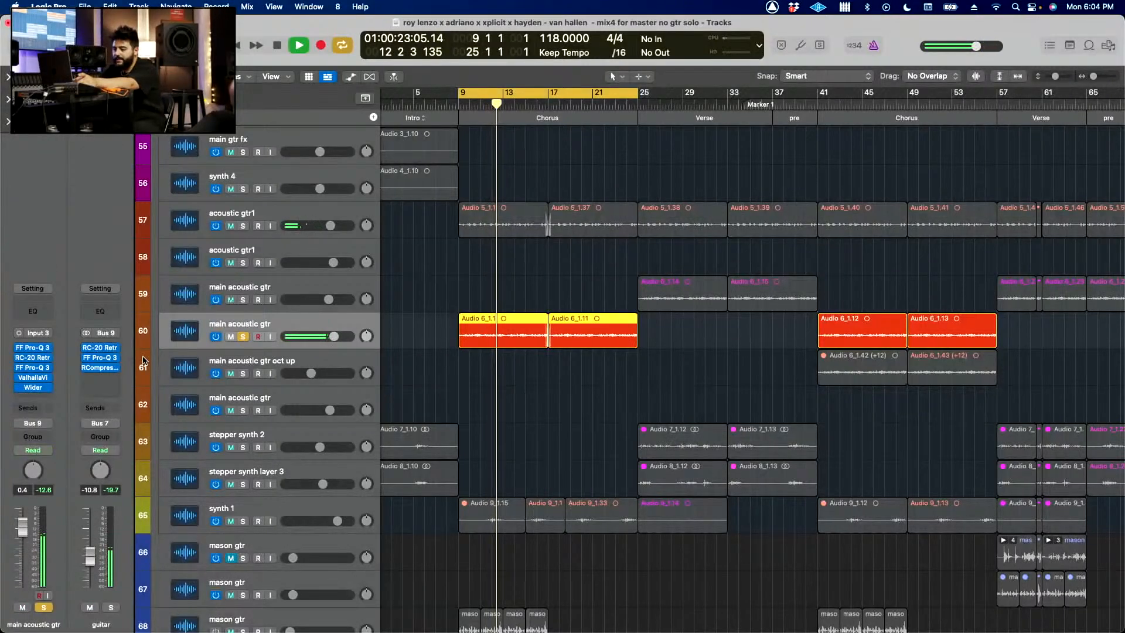
Step: Inspect the first FF Pro-Q 3 and the RC-20 Retro Color on the main acoustic gtr, leaving only RC-20 open
{"action": "left_click", "coordinate": [37, 349]}
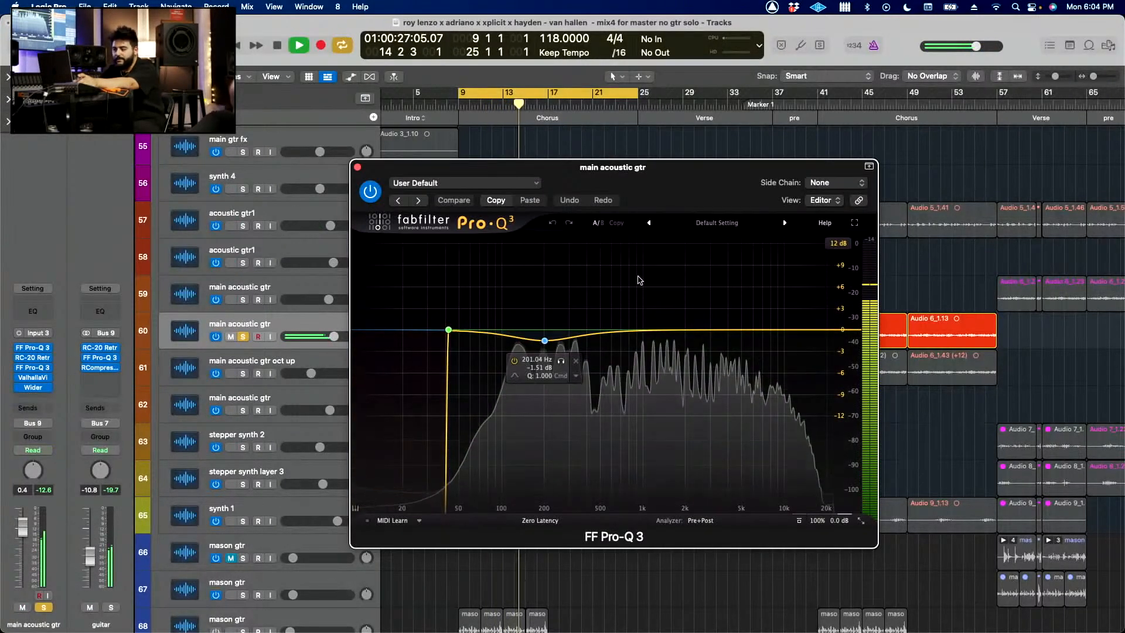
{"action": "left_click", "coordinate": [33, 358]}
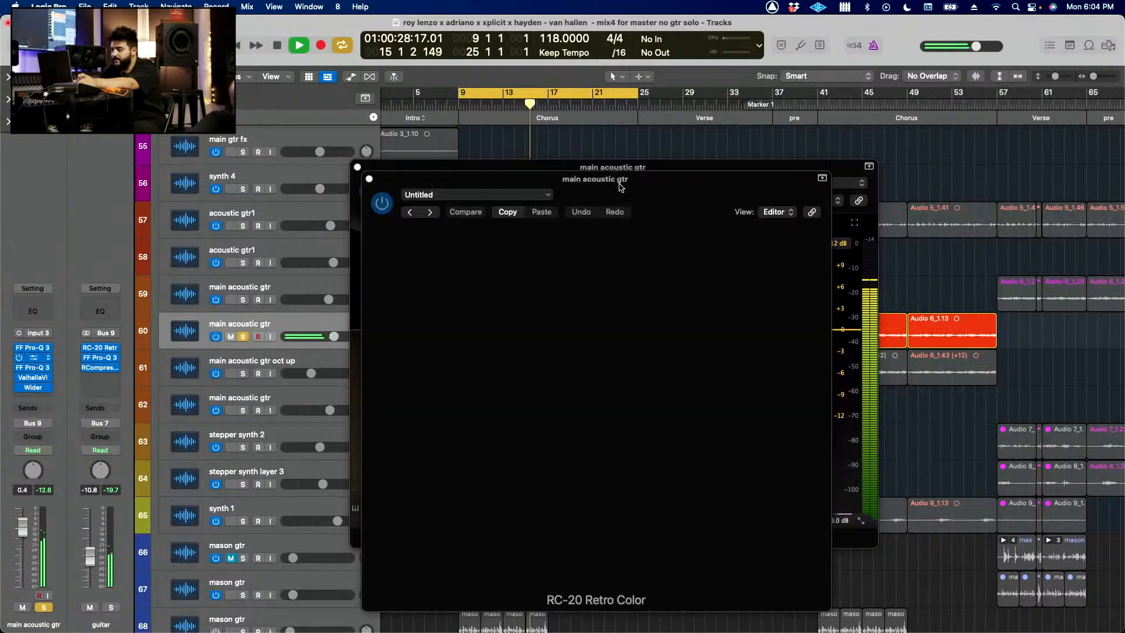
{"action": "left_click_drag", "start_coordinate": [670, 187], "coordinate": [813, 107]}
{"action": "left_click", "coordinate": [358, 168]}
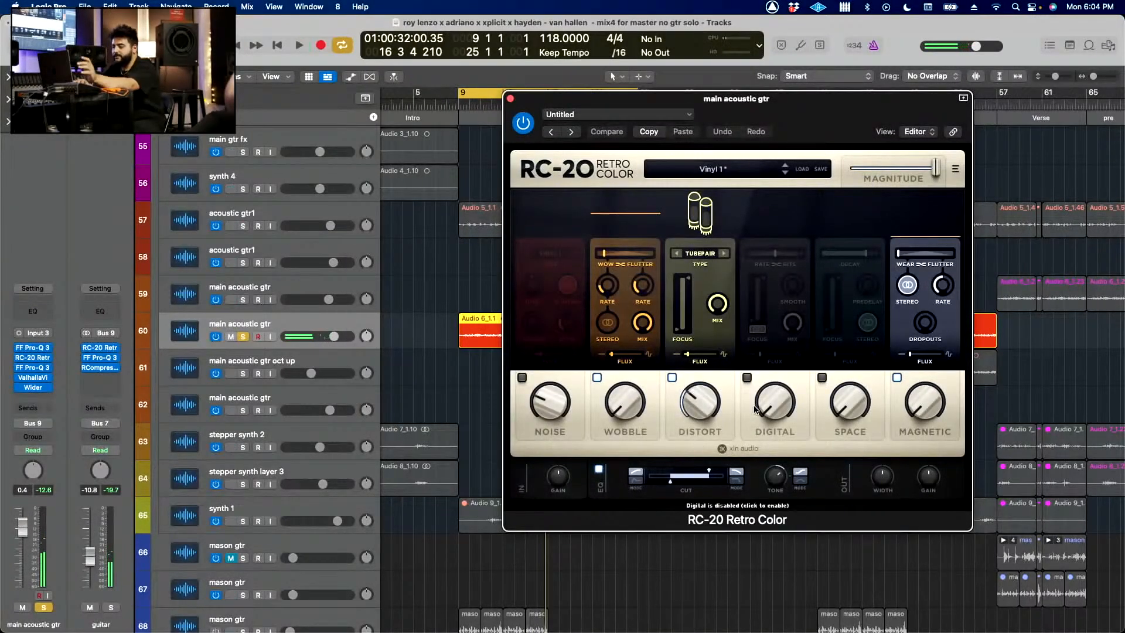
Step: Restart chorus playback and compare the main acoustic gtr with its second FF Pro-Q 3 bypassed and active
{"action": "key", "text": "space"}
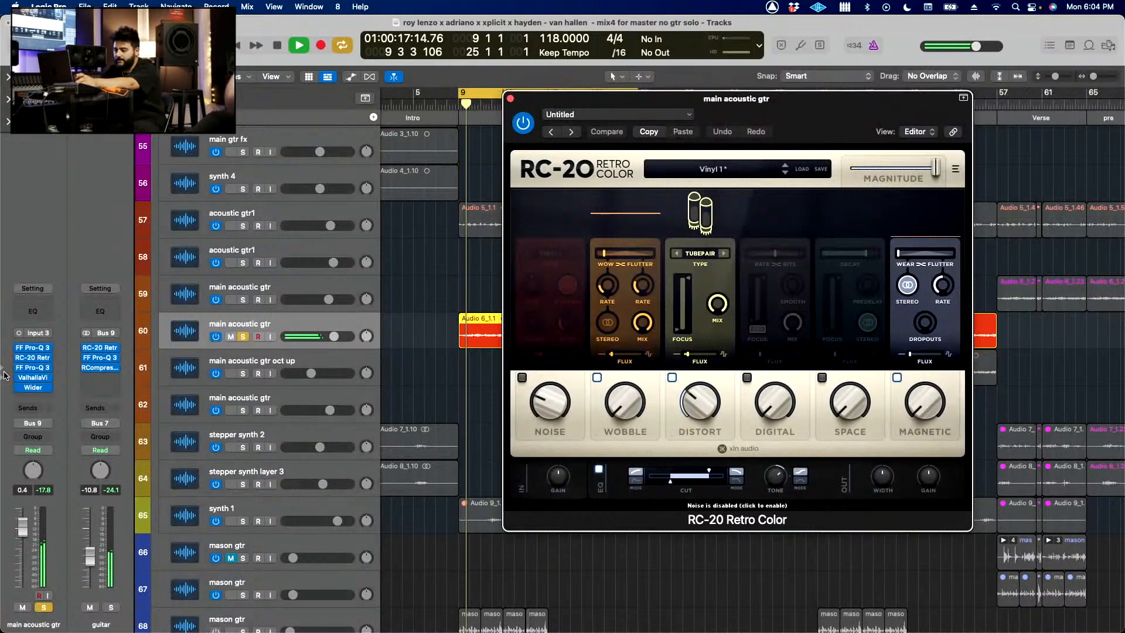
{"action": "left_click", "coordinate": [47, 369]}
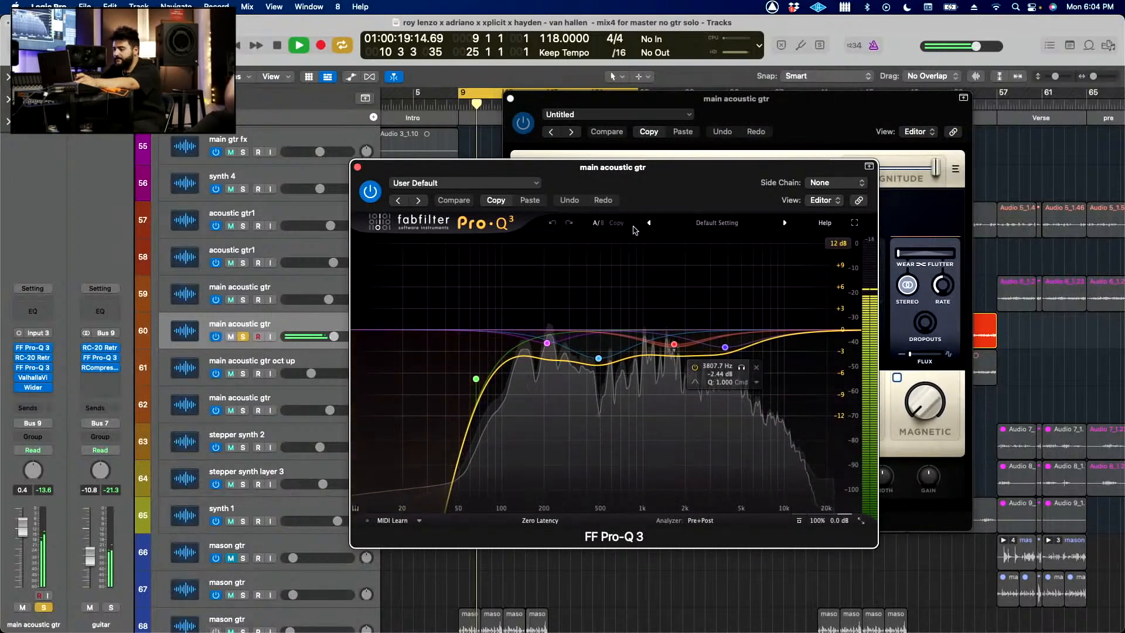
{"action": "left_click", "coordinate": [371, 191]}
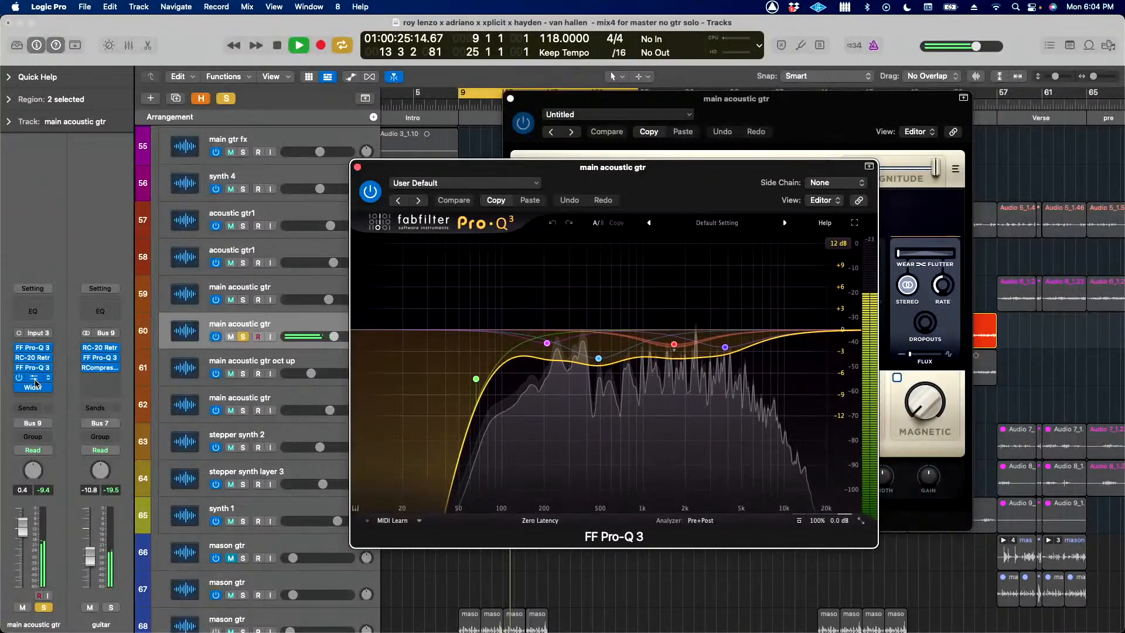
Step: Inspect the ValhallaVintageVerb and Wider plug-ins on the main acoustic gtr, and close all open plug-in windows
{"action": "left_click", "coordinate": [33, 377]}
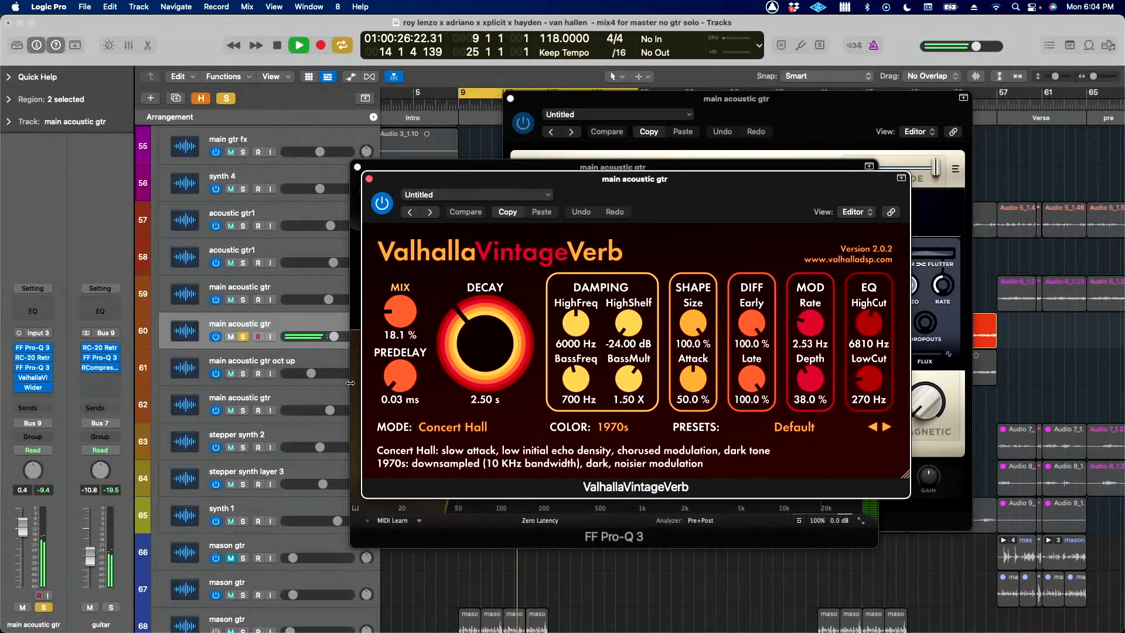
{"action": "left_click", "coordinate": [33, 388]}
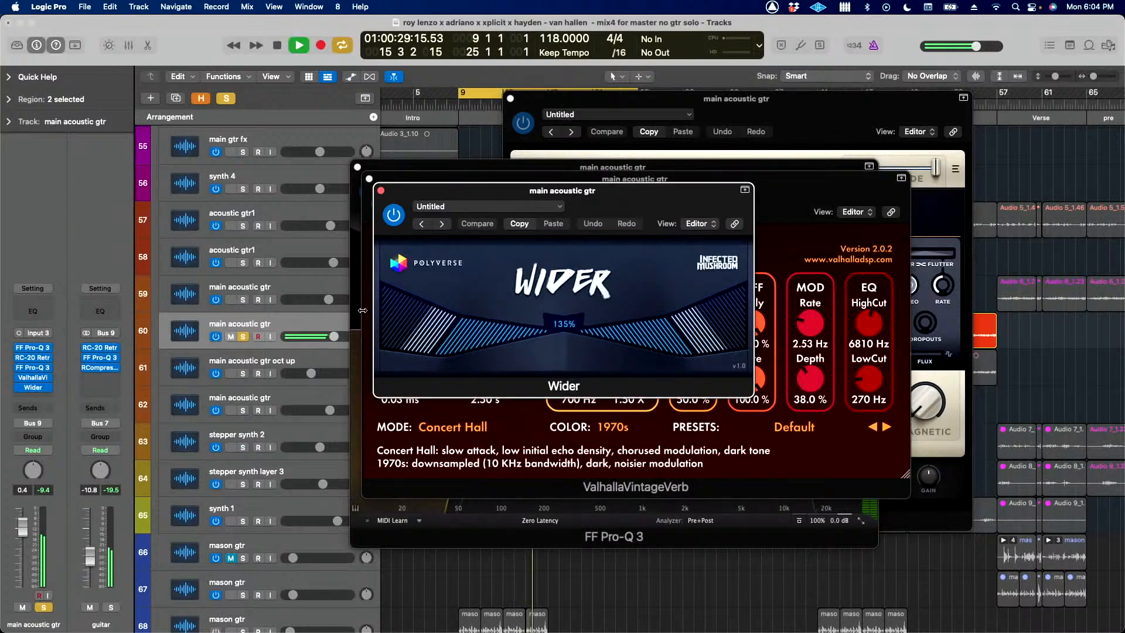
{"action": "left_click", "coordinate": [381, 191]}
{"action": "left_click", "coordinate": [369, 179]}
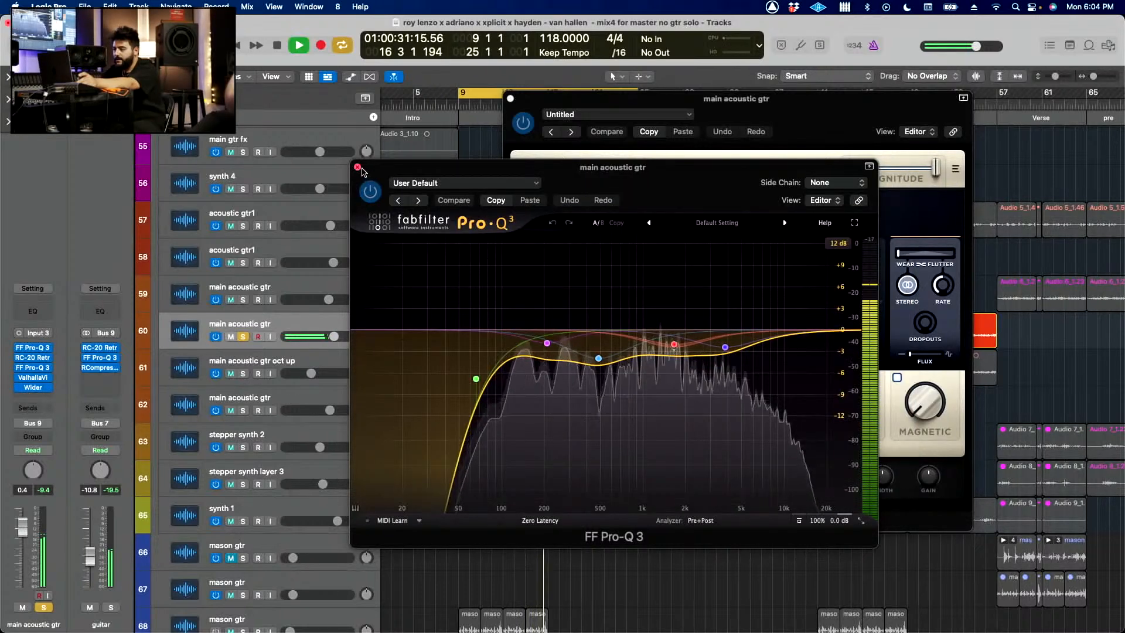
{"action": "left_click", "coordinate": [358, 167]}
{"action": "left_click", "coordinate": [511, 99]}
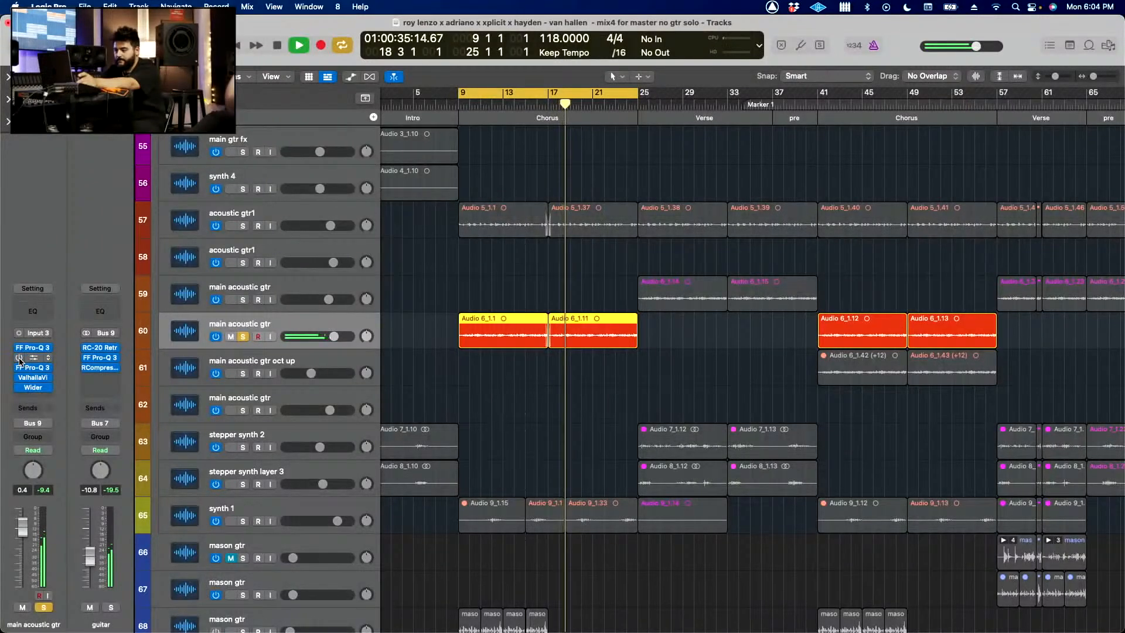
Step: Compare the soloed main acoustic gtr with its whole plug-in chain bypassed and active
{"action": "left_click_drag", "start_coordinate": [21, 373], "coordinate": [20, 349]}
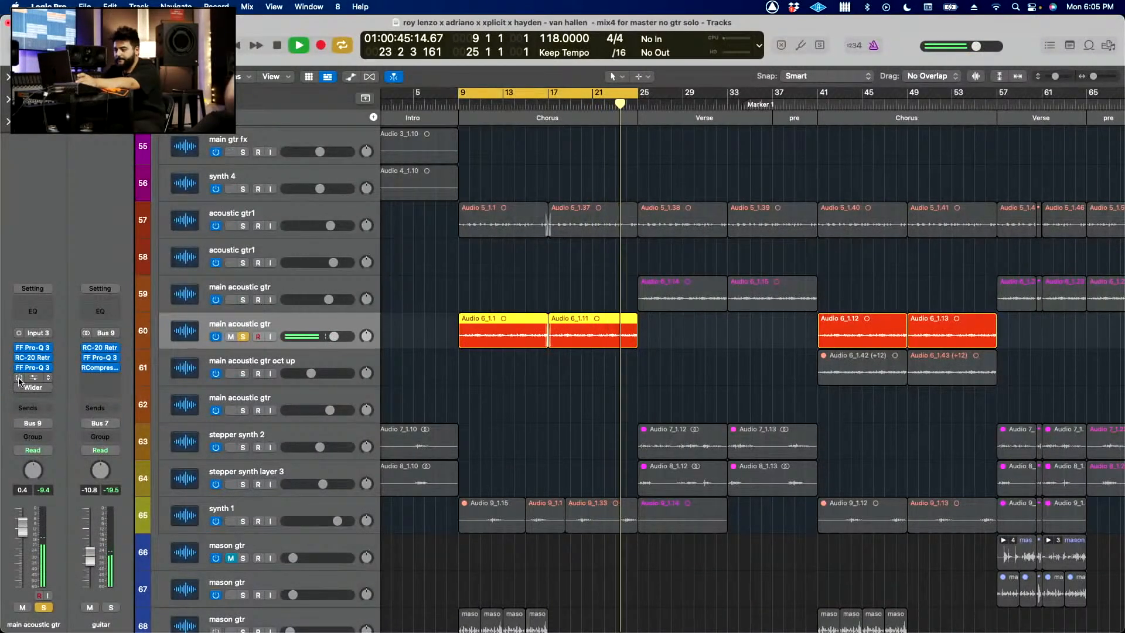
Step: Stop playback, select the guitar stack (track 52) and turn off solo on the main acoustic gtr
{"action": "scroll", "coordinate": [252, 339], "scroll_direction": "up", "scroll_amount": 8}
{"action": "key", "text": "space"}
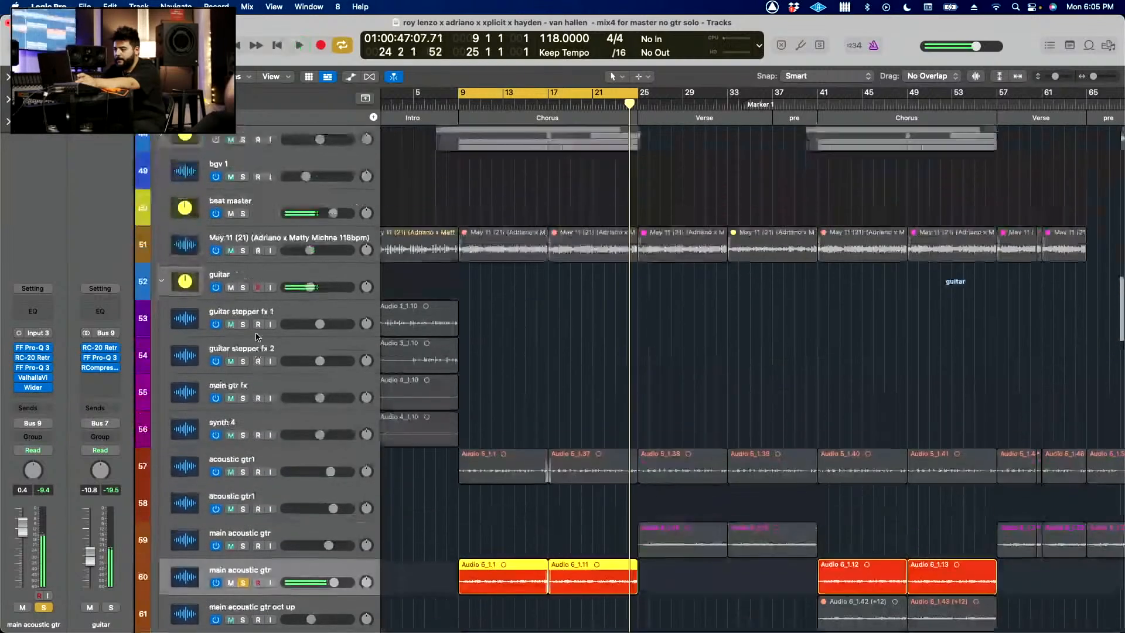
{"action": "left_click", "coordinate": [286, 274]}
{"action": "left_click", "coordinate": [243, 587]}
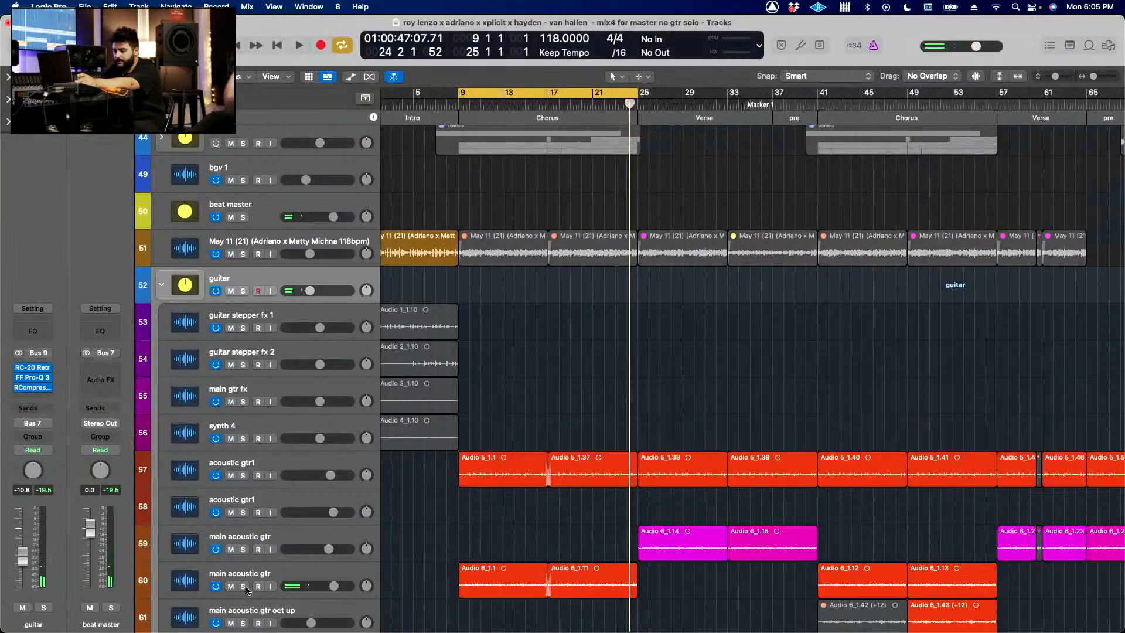
Step: Solo the guitar stack during chorus playback, view its RC-20 Retro Color plug-in and close the plug-in window
{"action": "left_click", "coordinate": [33, 370]}
{"action": "key", "text": "space"}
{"action": "key", "text": "s"}
{"action": "key", "text": "d"}
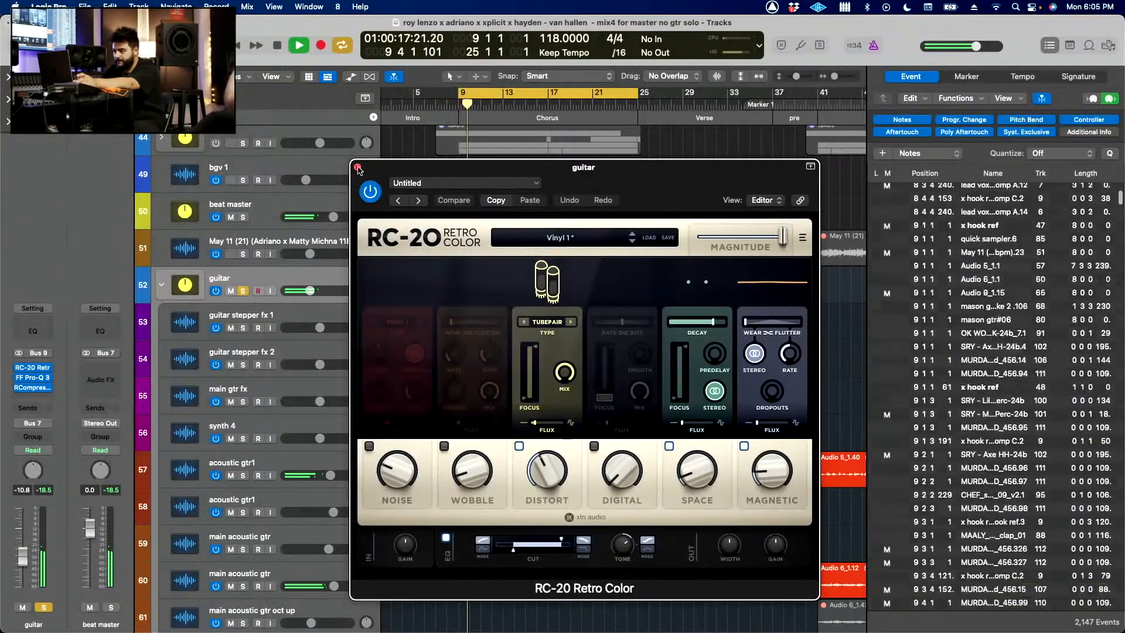
{"action": "key", "text": "super+w"}
Step: Stop playback and mute the upper acoustic gtr1 (track 57)
{"action": "scroll", "coordinate": [474, 494], "scroll_direction": "down", "scroll_amount": 5}
{"action": "key", "text": "space"}
{"action": "left_click", "coordinate": [231, 300]}
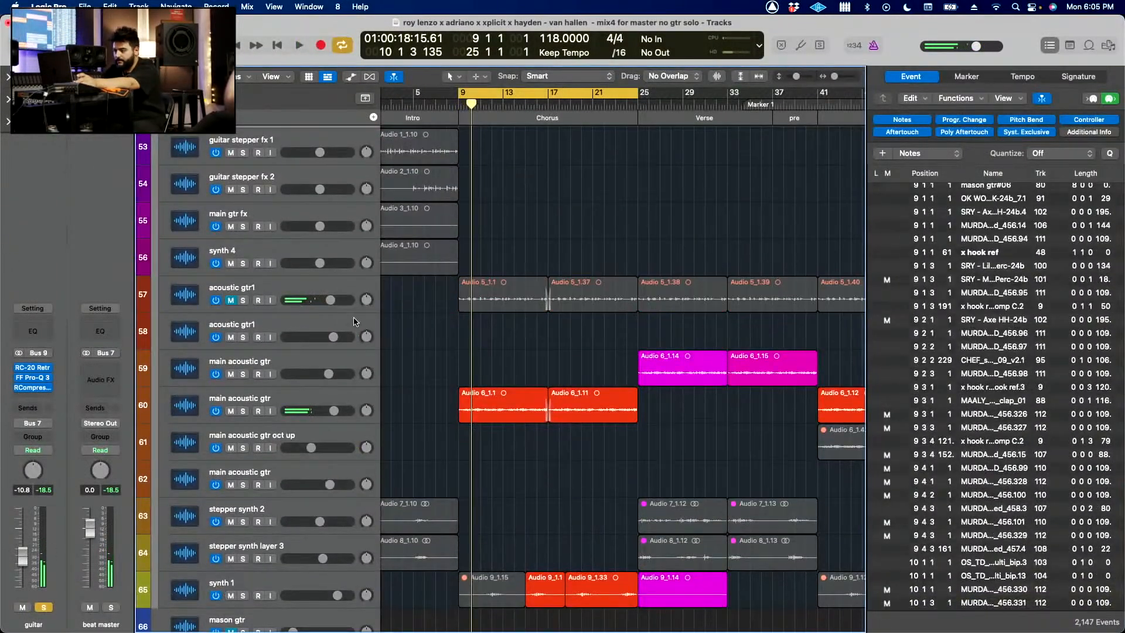
Step: Play the soloed guitar stack with its plug-ins bypassed, hide the event list, and reactivate and open RC-20 Retro Color
{"action": "scroll", "coordinate": [505, 350], "scroll_direction": "up", "scroll_amount": 5}
{"action": "scroll", "coordinate": [505, 350], "scroll_direction": "up", "scroll_amount": 2}
{"action": "key", "text": "space"}
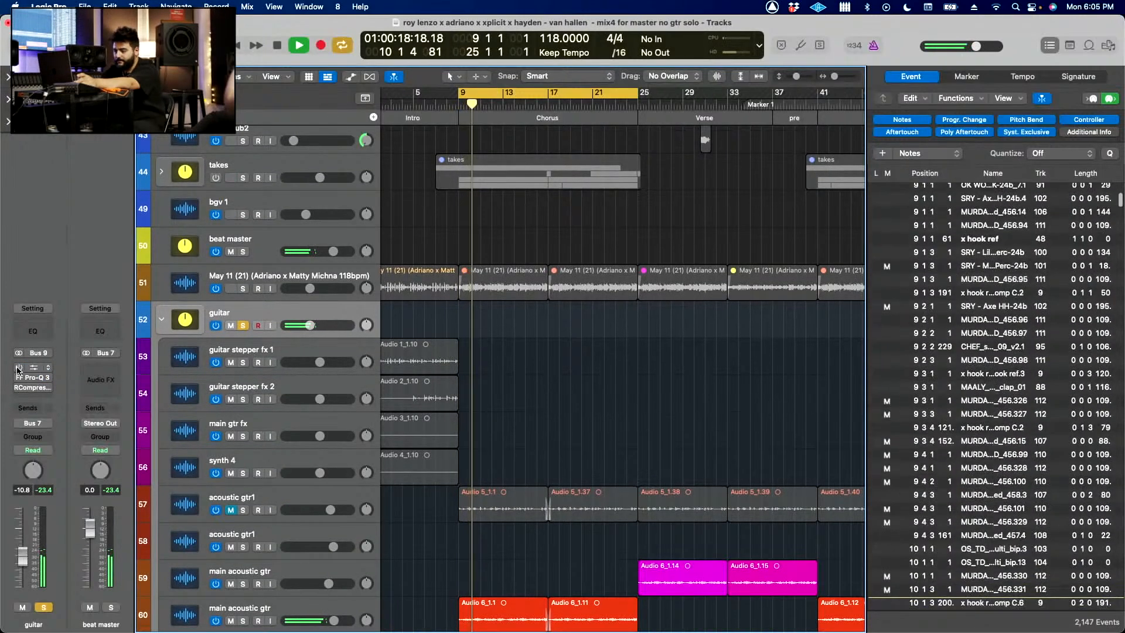
{"action": "key", "text": "d"}
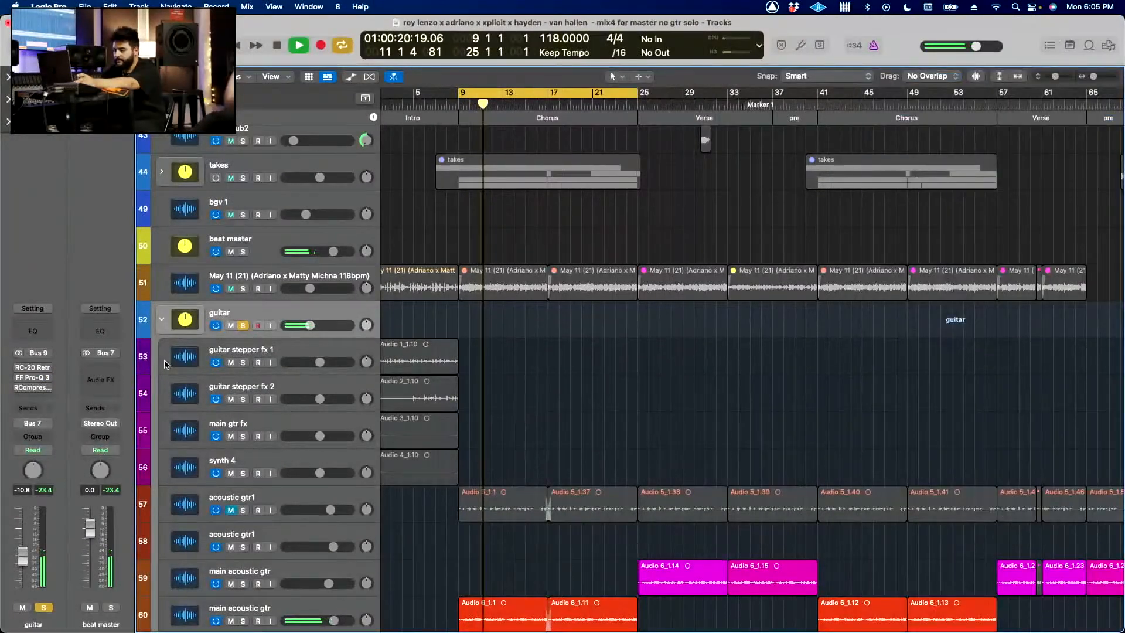
{"action": "left_click", "coordinate": [28, 368]}
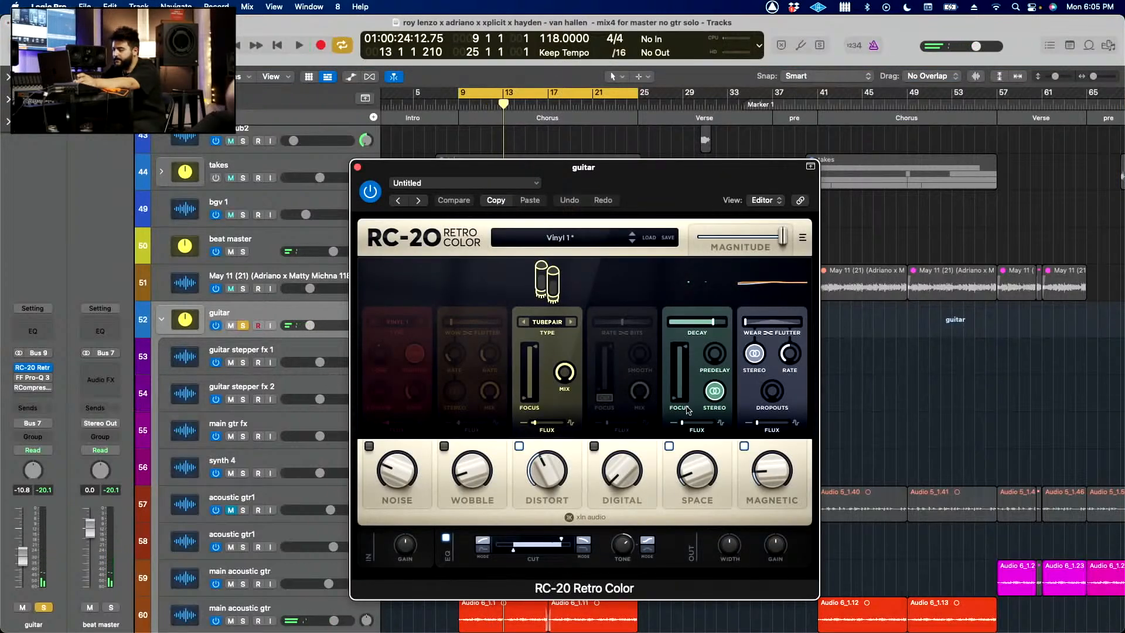
Step: Open the guitar stack's FF Pro-Q 3 beside RC-20, activate it and restart playback to hear the EQ
{"action": "left_click", "coordinate": [33, 378]}
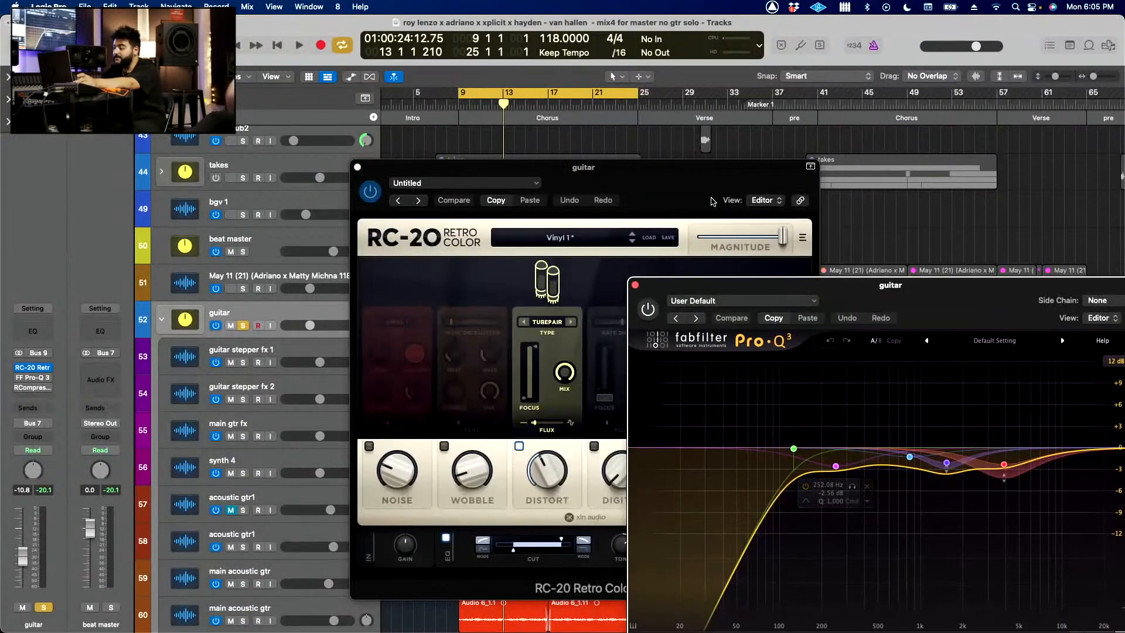
{"action": "left_click_drag", "start_coordinate": [712, 201], "coordinate": [499, 164]}
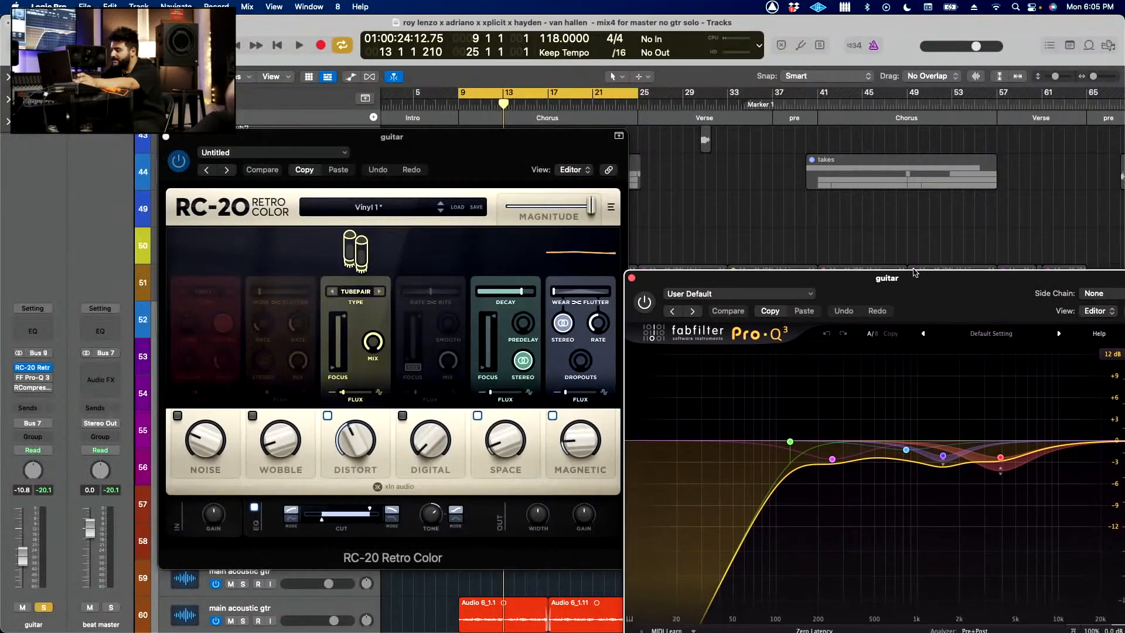
{"action": "left_click_drag", "start_coordinate": [937, 310], "coordinate": [772, 78]}
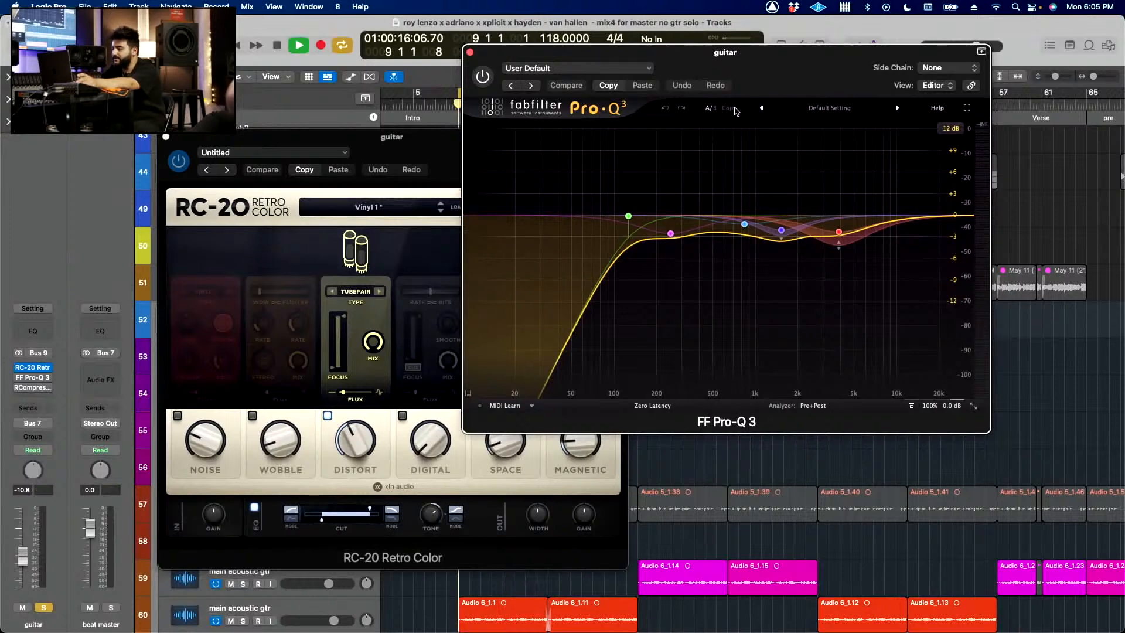
{"action": "left_click", "coordinate": [482, 77]}
{"action": "key", "text": "space"}
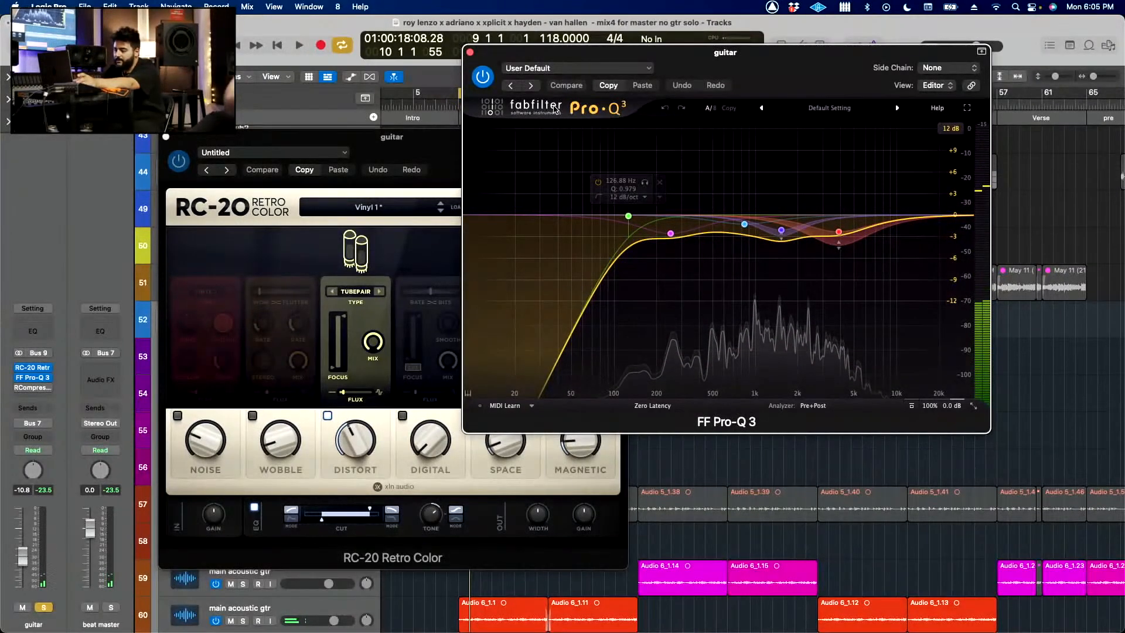
{"action": "key", "text": "space"}
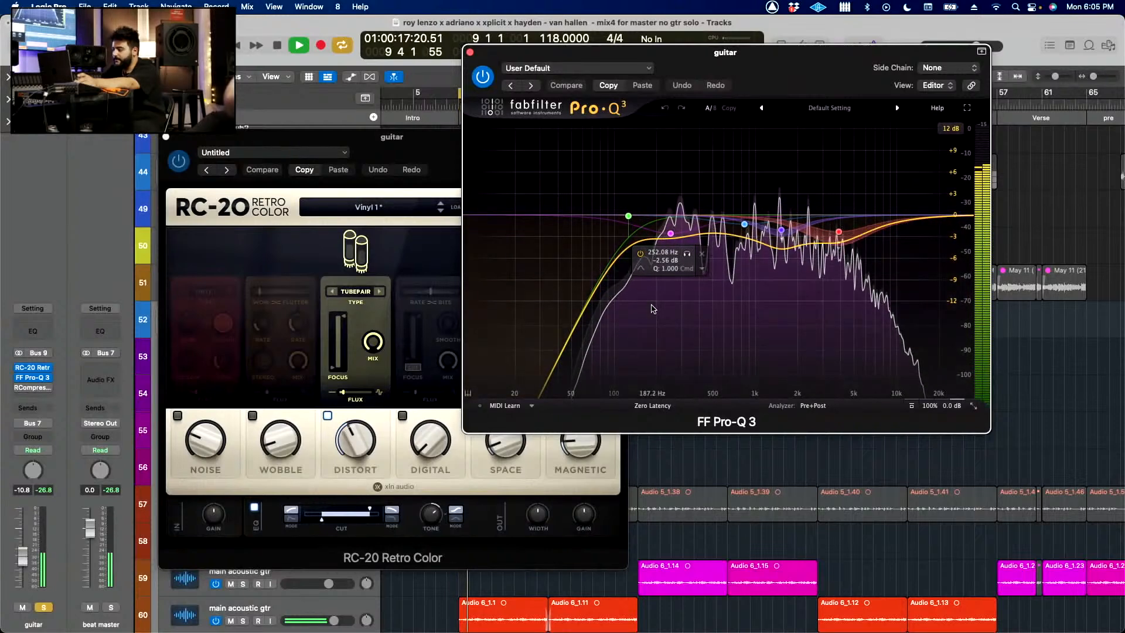
Step: Open the guitar stack's RCompressor, activate it and play the chorus to hear the compression
{"action": "left_click", "coordinate": [30, 389]}
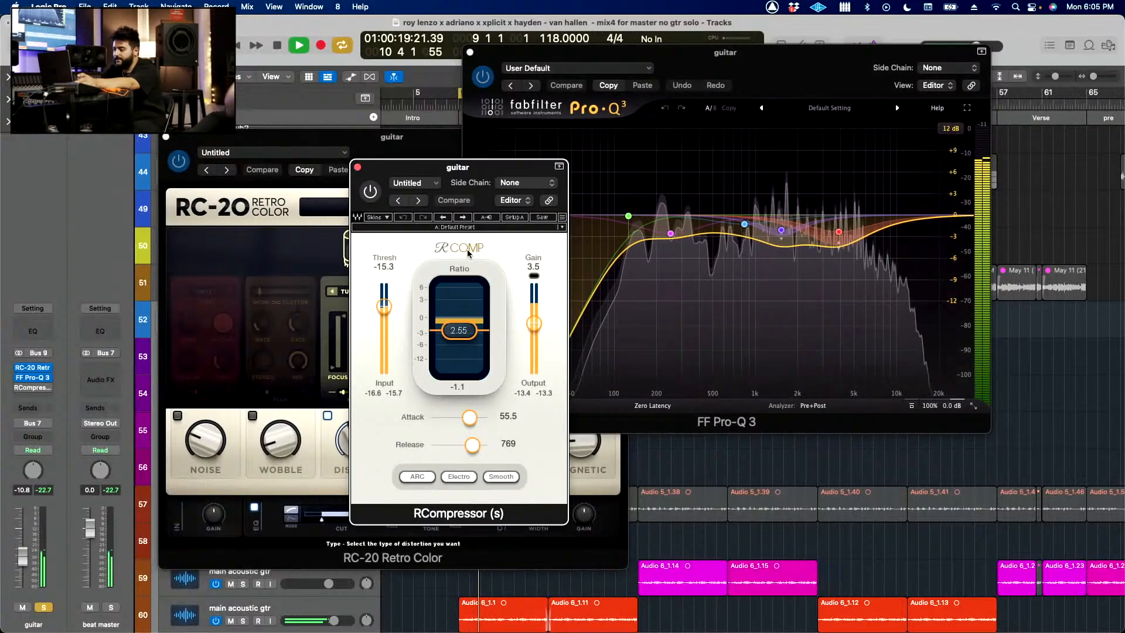
{"action": "key", "text": "space"}
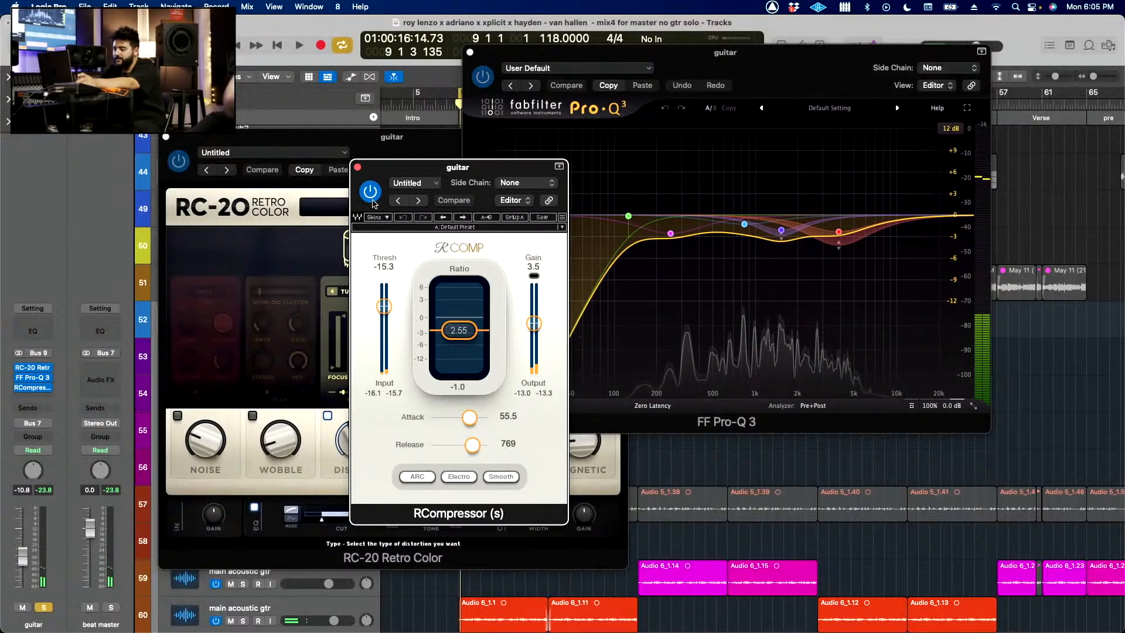
{"action": "key", "text": "space"}
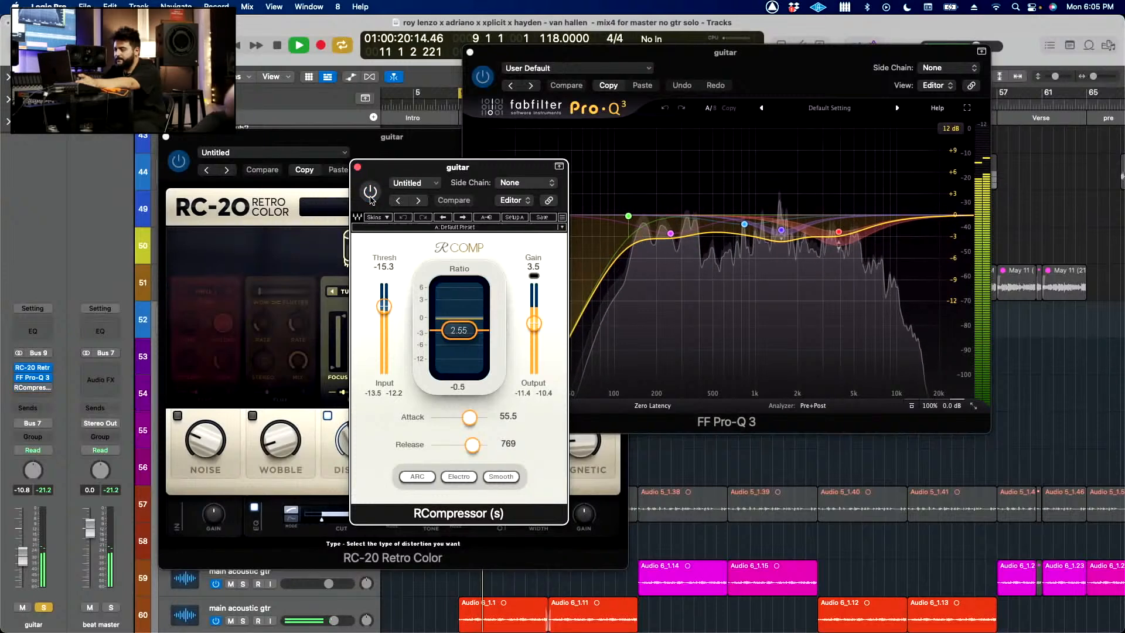
Step: Stop playback and close the guitar stack's RCompressor, RC-20 Retro Color and FF Pro-Q 3 windows
{"action": "left_click", "coordinate": [358, 169]}
{"action": "key", "text": "space"}
{"action": "left_click", "coordinate": [166, 136]}
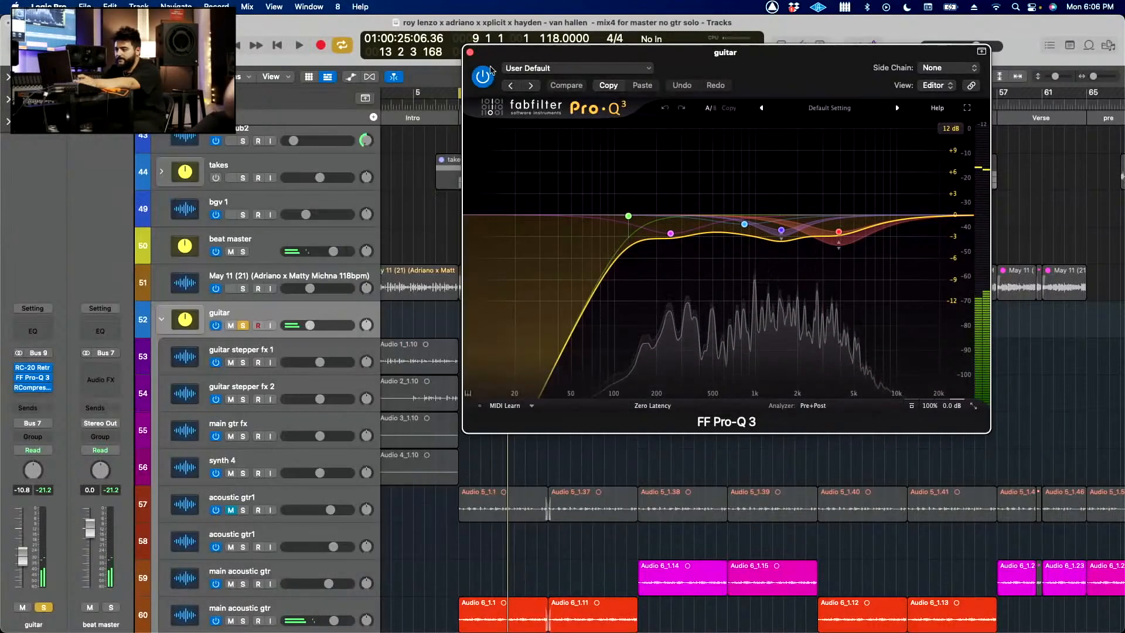
{"action": "left_click", "coordinate": [470, 52]}
Step: Select the main acoustic gtr (track 60) and restart chorus playback with the guitar stack soloed
{"action": "scroll", "coordinate": [505, 330], "scroll_direction": "down", "scroll_amount": 3}
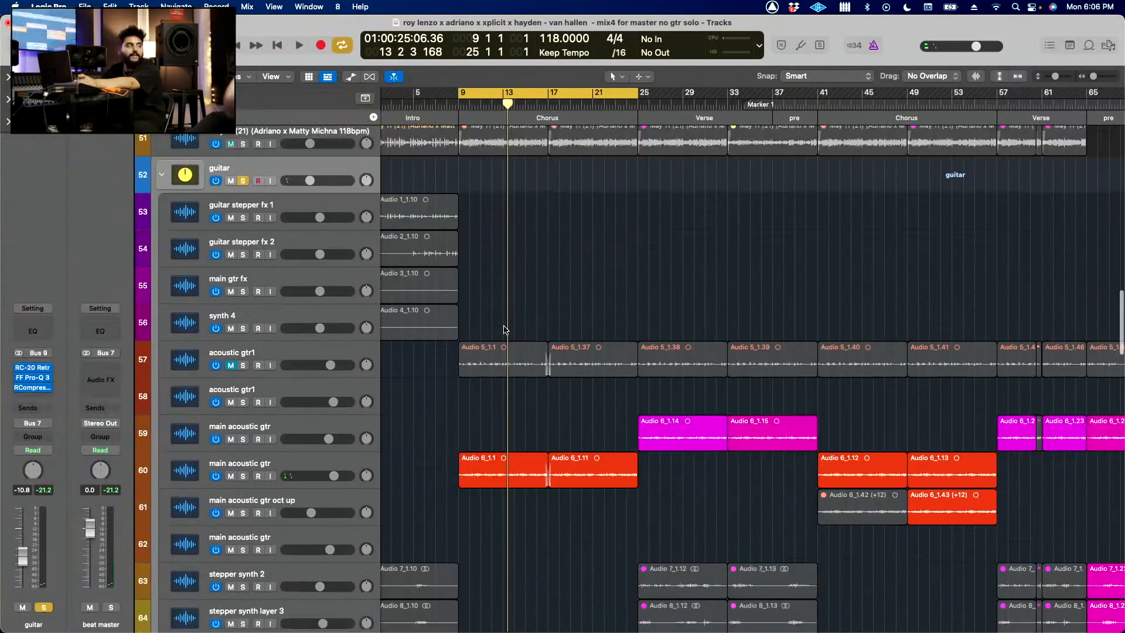
{"action": "scroll", "coordinate": [505, 330], "scroll_direction": "down", "scroll_amount": 4}
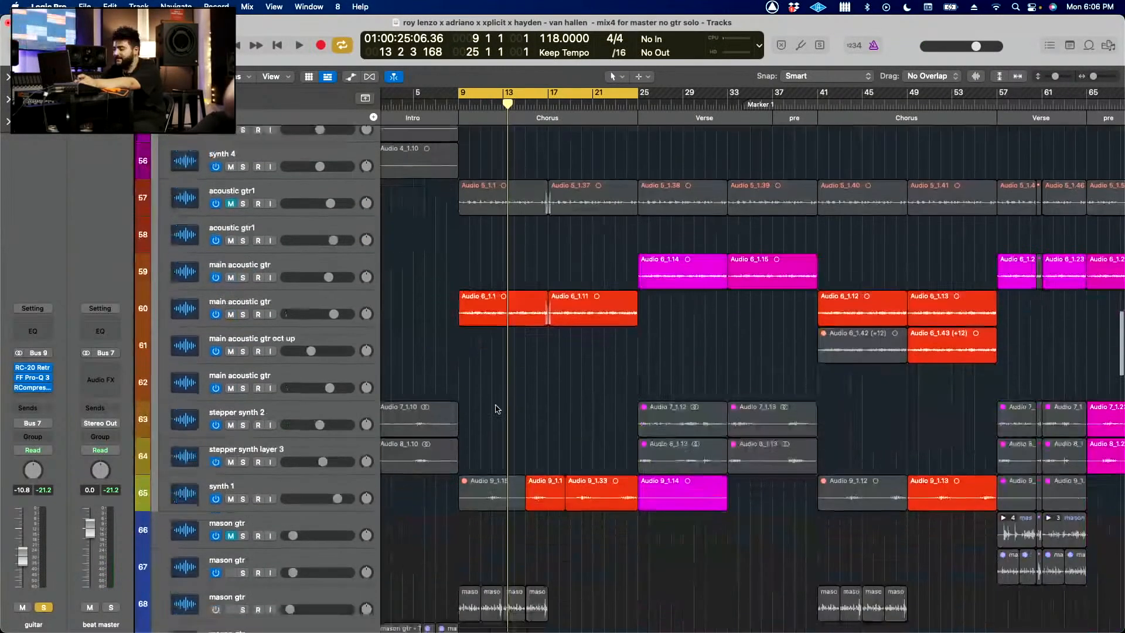
{"action": "left_click", "coordinate": [330, 305]}
{"action": "key", "text": "space"}
{"action": "left_click", "coordinate": [310, 492]}
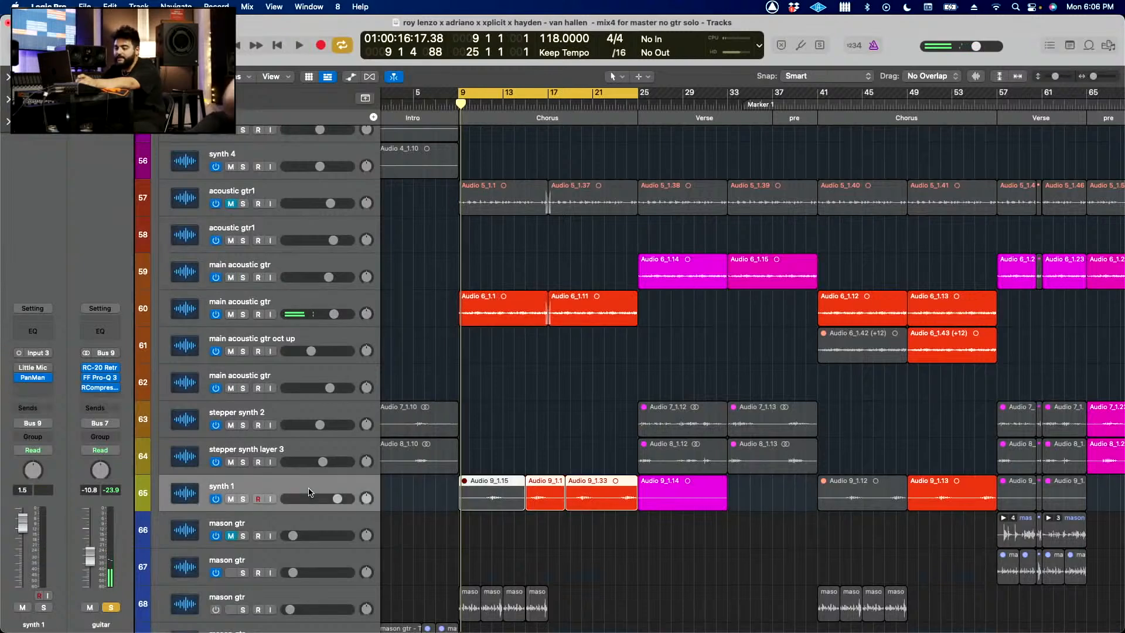
{"action": "left_click", "coordinate": [300, 299]}
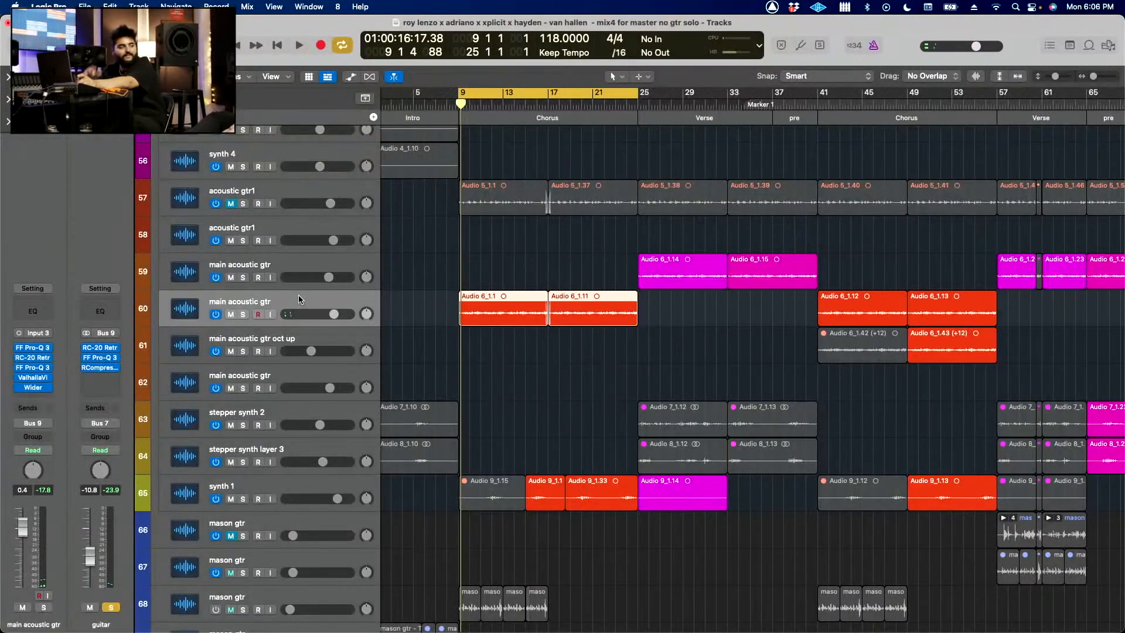
{"action": "left_click", "coordinate": [444, 334]}
{"action": "key", "text": "space"}
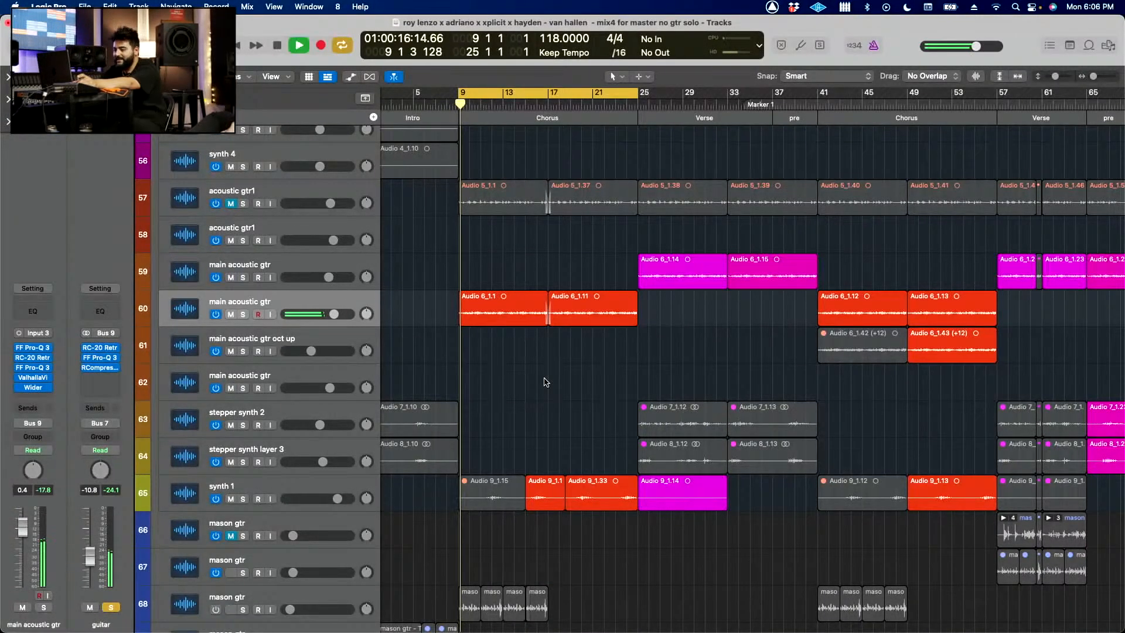
Step: Unmute acoustic gtr1 (track 57), solo it and restart chorus playback
{"action": "scroll", "coordinate": [534, 419], "scroll_direction": "up", "scroll_amount": 10}
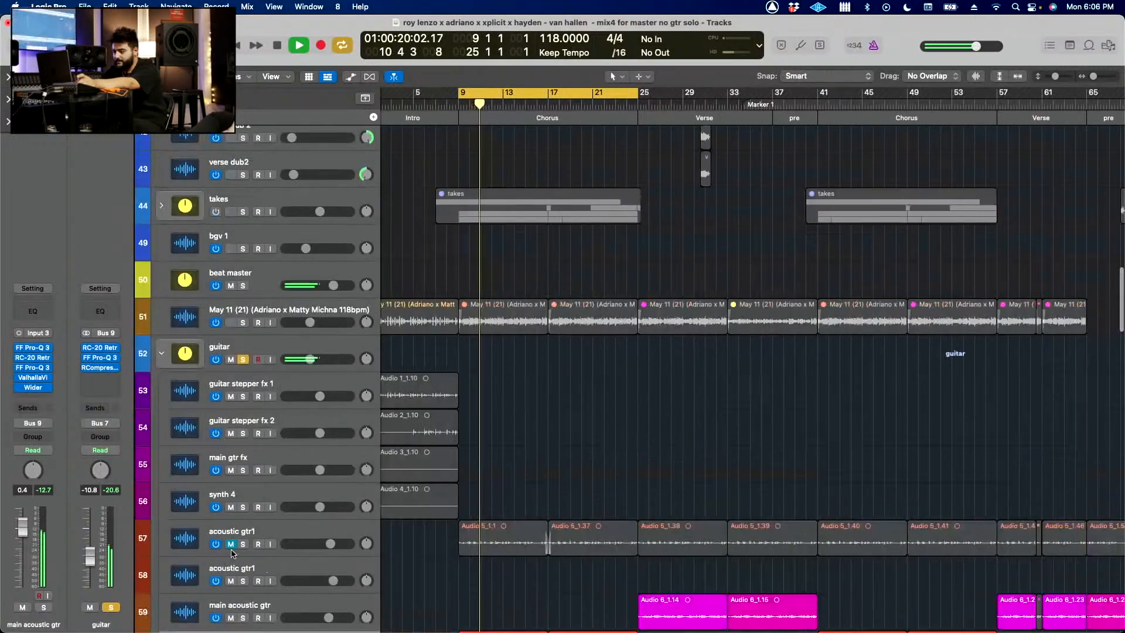
{"action": "left_click", "coordinate": [231, 545]}
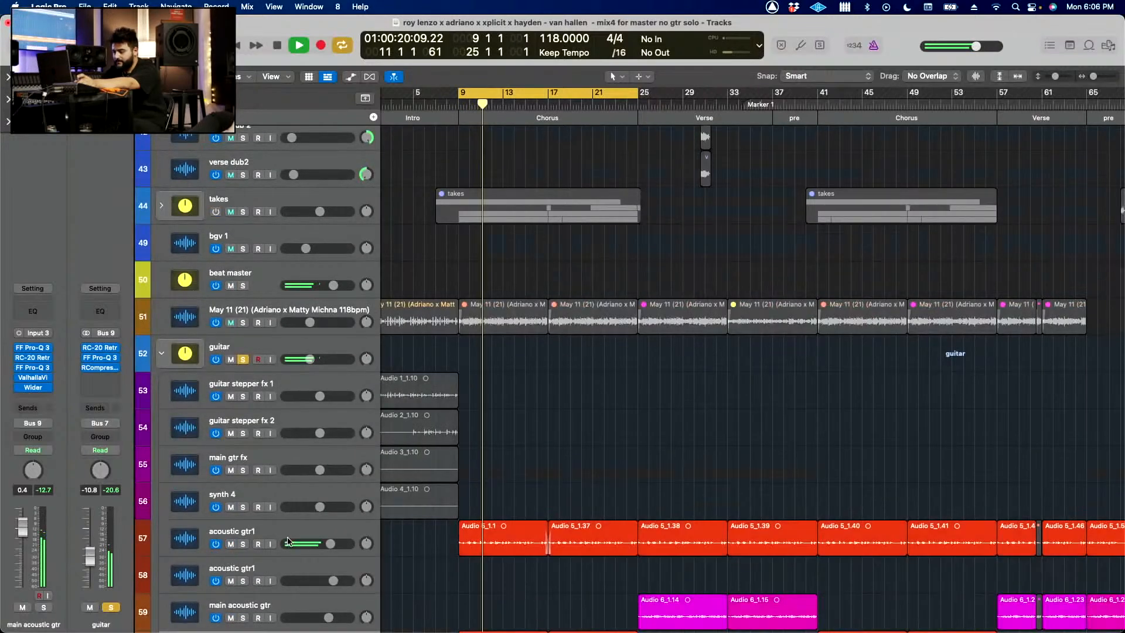
{"action": "left_click", "coordinate": [291, 539]}
{"action": "key", "text": "space"}
{"action": "scroll", "coordinate": [290, 540], "scroll_direction": "down", "scroll_amount": 3}
{"action": "left_click", "coordinate": [243, 473]}
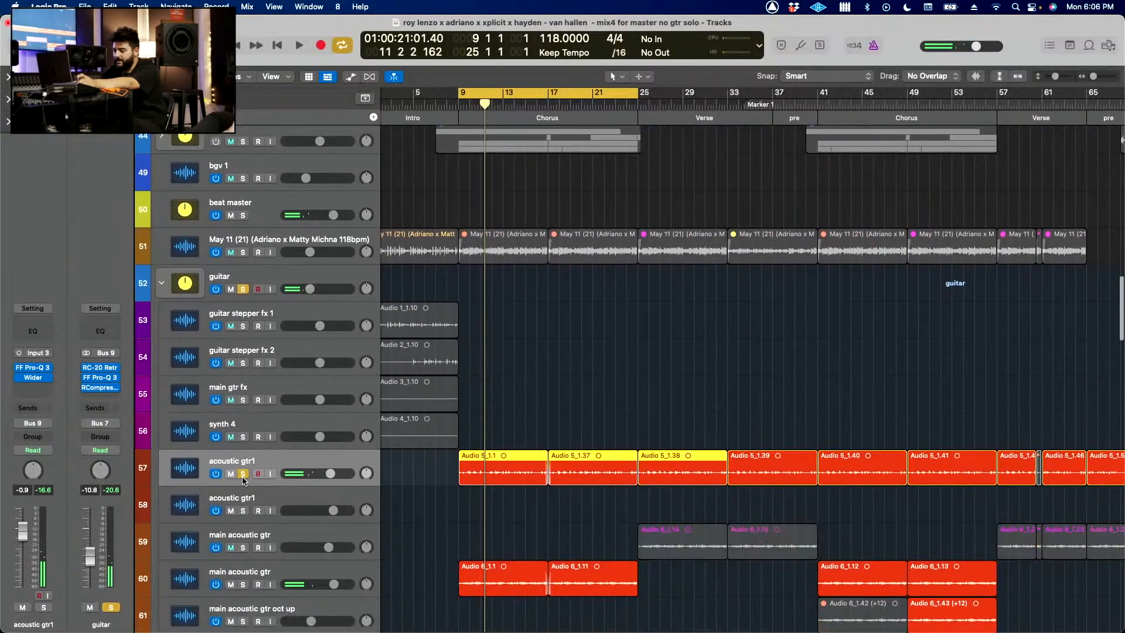
{"action": "key", "text": "space"}
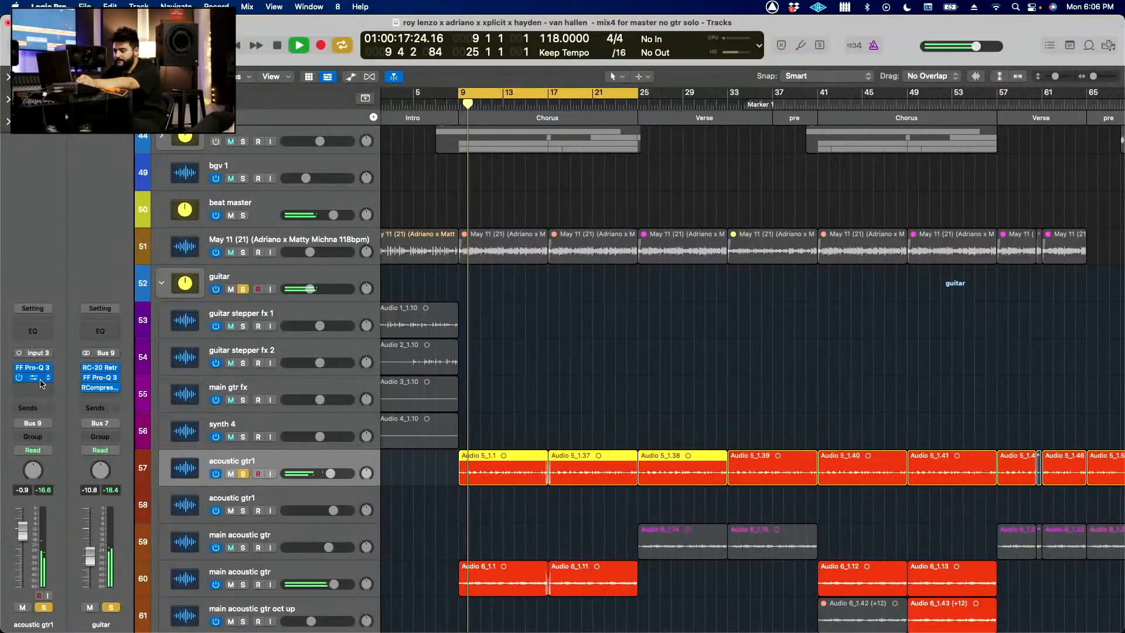
Step: Show the whole song arrangement and turn off solo on acoustic gtr1 and the guitar stack during playback
{"action": "scroll", "coordinate": [686, 480], "scroll_direction": "down", "scroll_amount": 5}
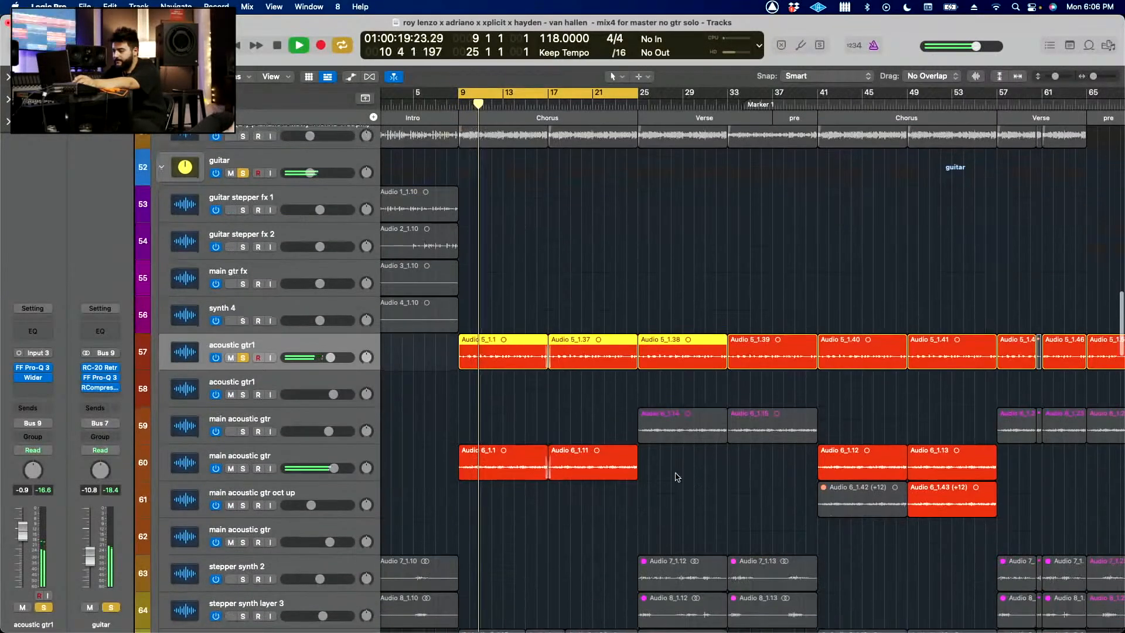
{"action": "scroll", "coordinate": [629, 429], "scroll_direction": "down", "scroll_amount": 3}
{"action": "key", "text": "super+Up"}
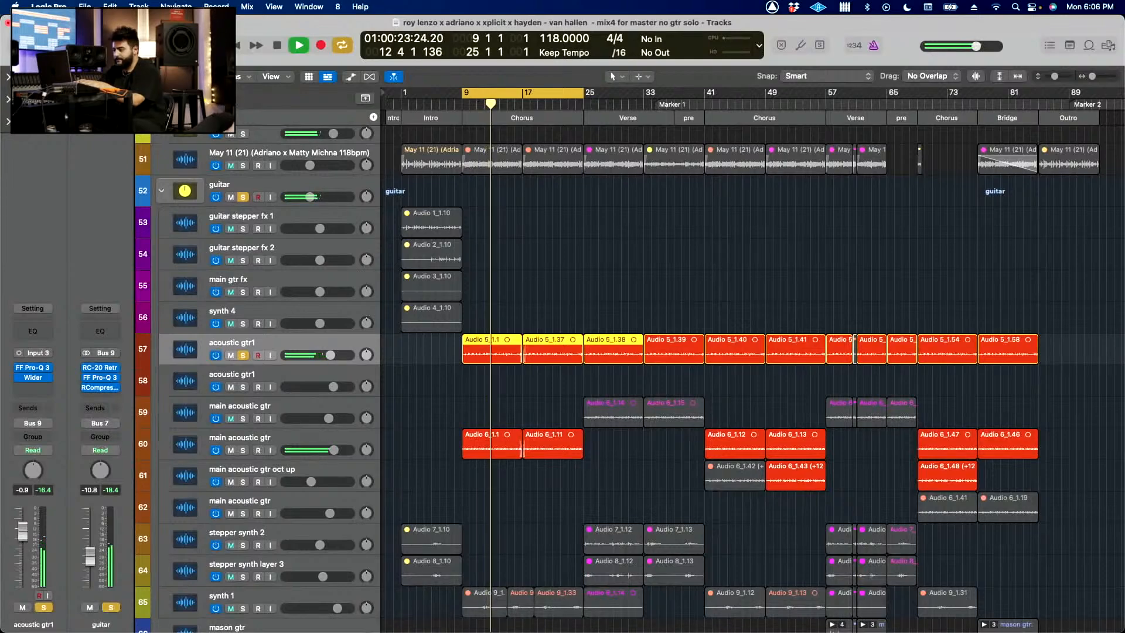
{"action": "key", "text": "s"}
{"action": "key", "text": "super+Up"}
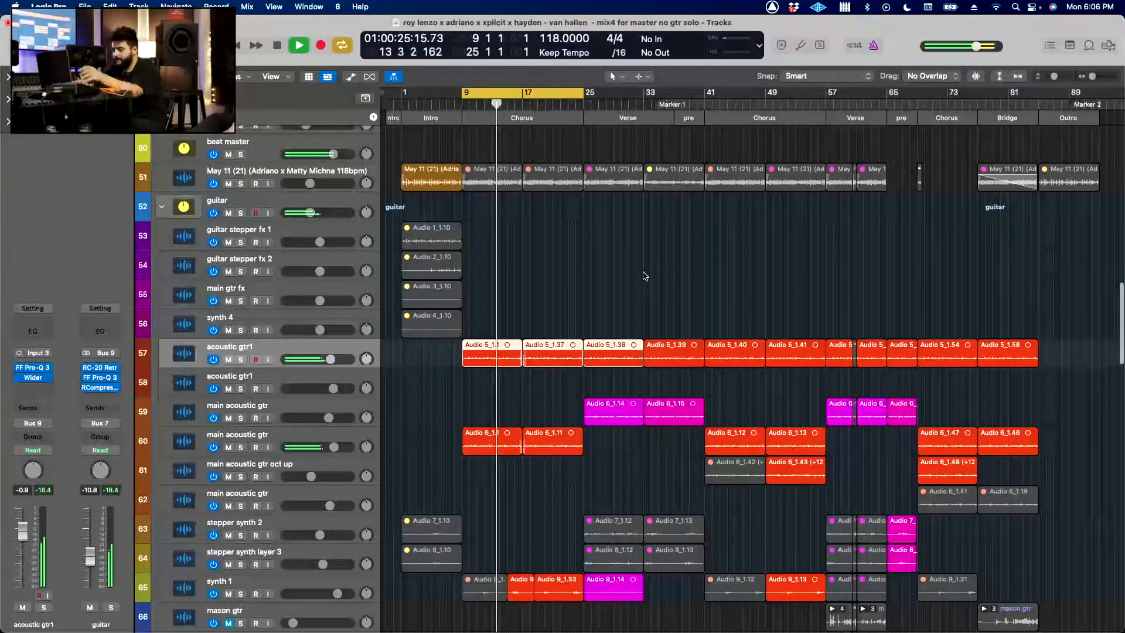
Step: Solo the 808 (track 85) during playback, inspect its Quick Sampler instrument and close the sampler window
{"action": "scroll", "coordinate": [645, 276], "scroll_direction": "down", "scroll_amount": 3}
{"action": "scroll", "coordinate": [645, 276], "scroll_direction": "down", "scroll_amount": 15}
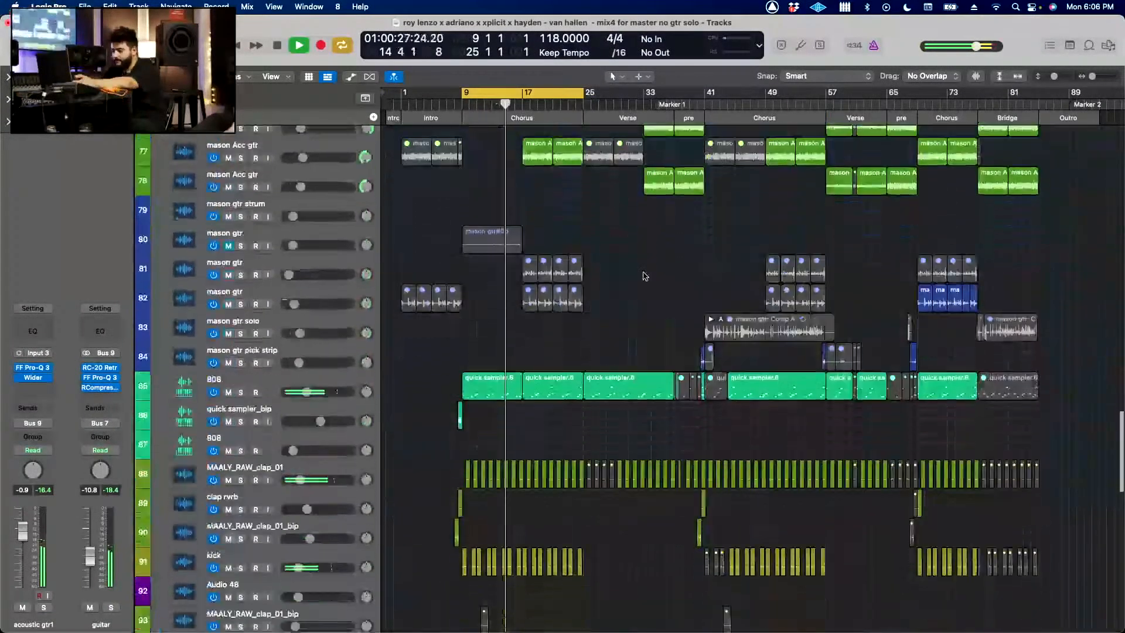
{"action": "scroll", "coordinate": [580, 280], "scroll_direction": "down", "scroll_amount": 6}
{"action": "left_click", "coordinate": [445, 212]}
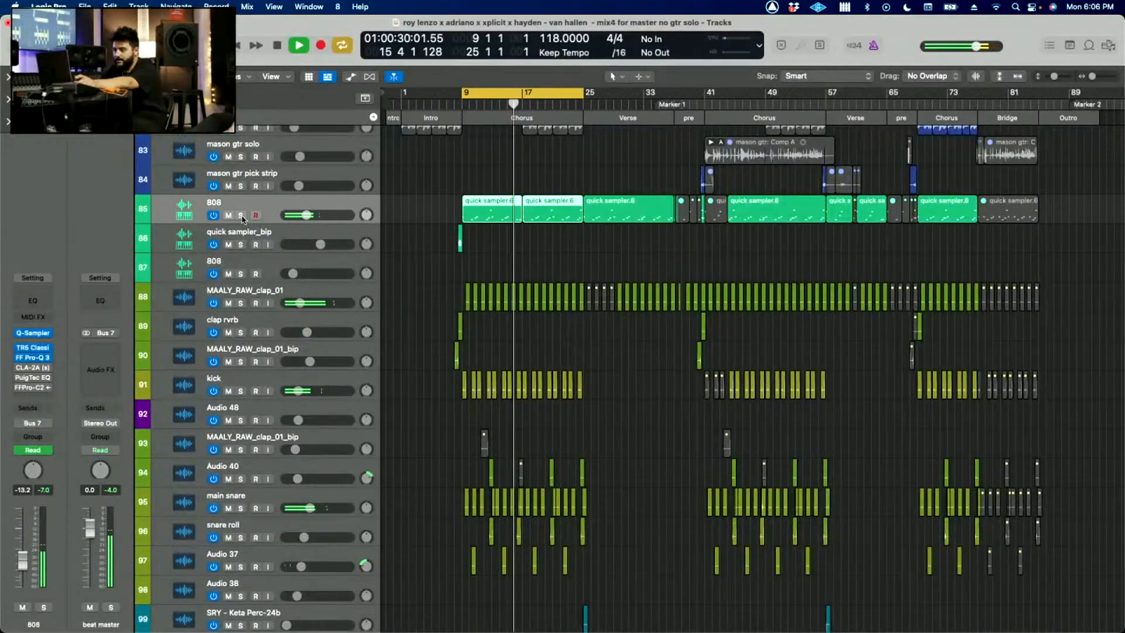
{"action": "key", "text": "s"}
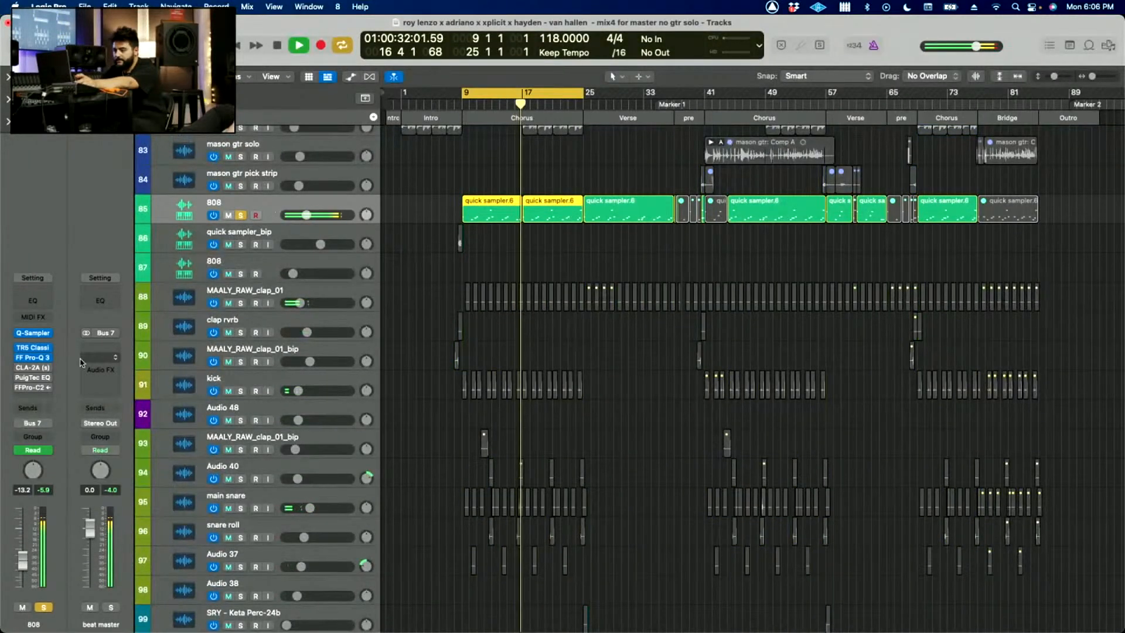
{"action": "left_click", "coordinate": [33, 333]}
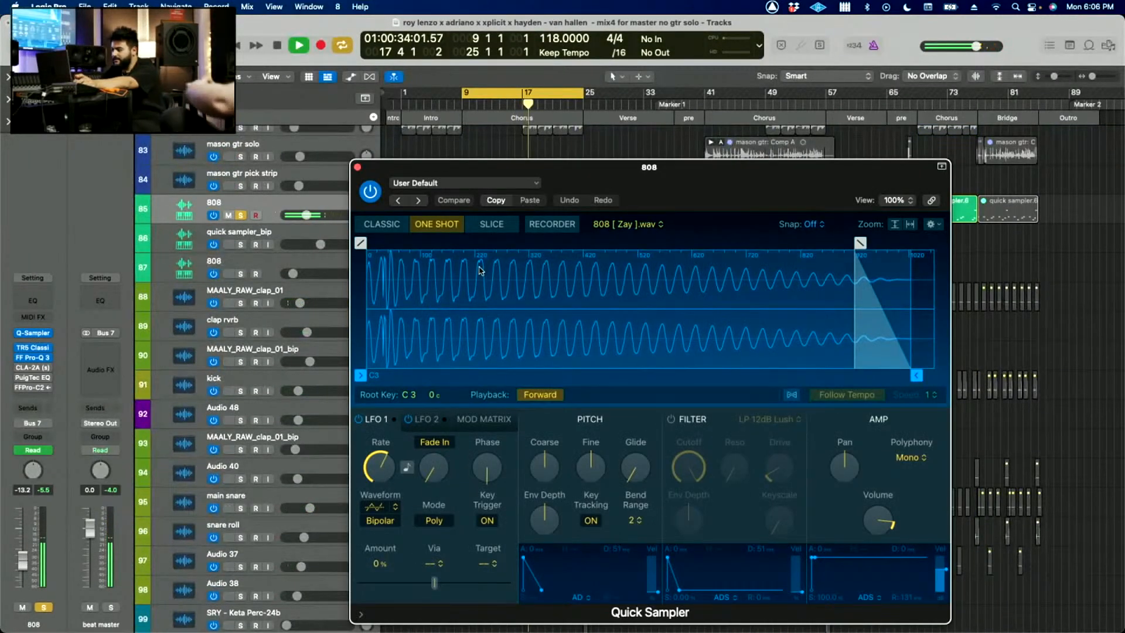
{"action": "left_click", "coordinate": [358, 167]}
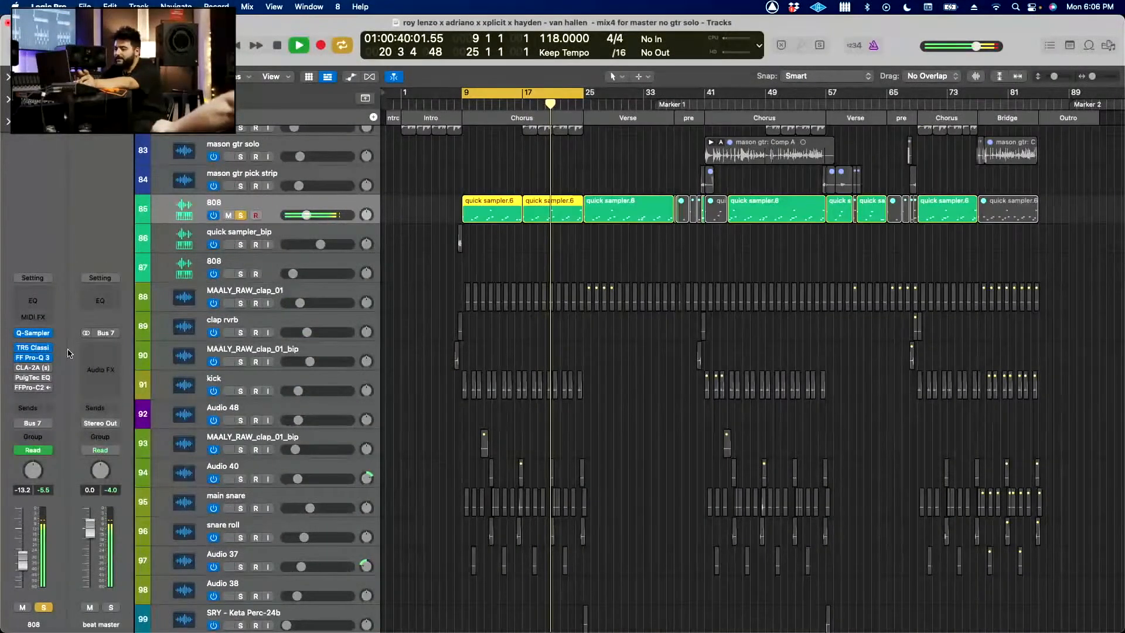
Step: Compare the soloed 808 with its TR5 Classic Clipper bypassed and active, and open its FF Pro-Q 3
{"action": "key", "text": "space"}
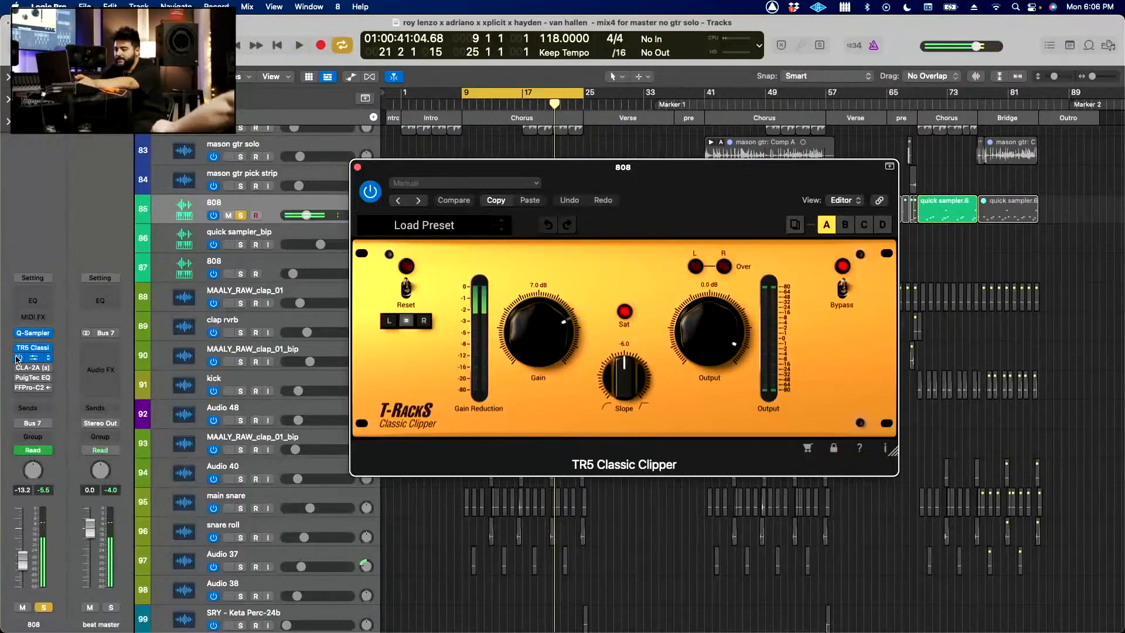
{"action": "key", "text": "space"}
{"action": "key", "text": "space"}
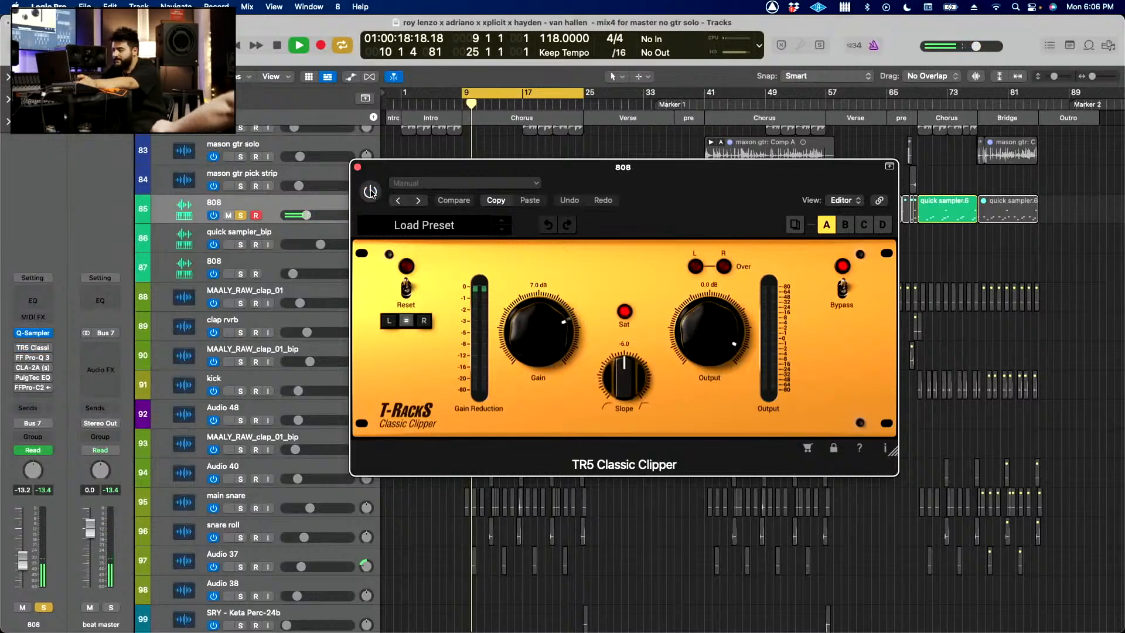
{"action": "left_click", "coordinate": [371, 193]}
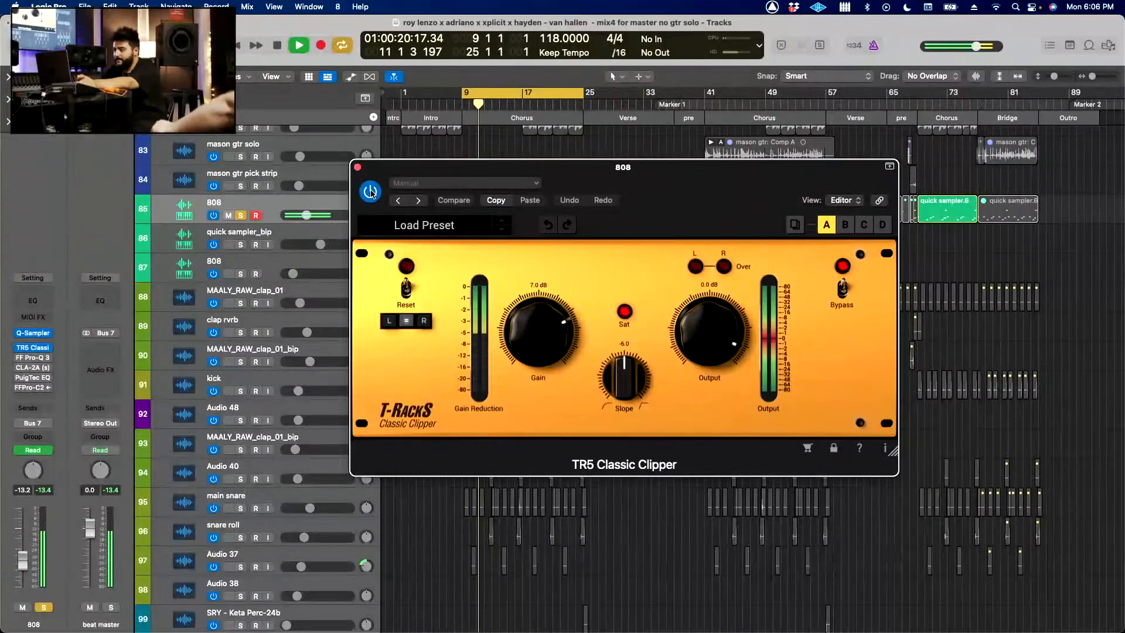
{"action": "left_click", "coordinate": [36, 361]}
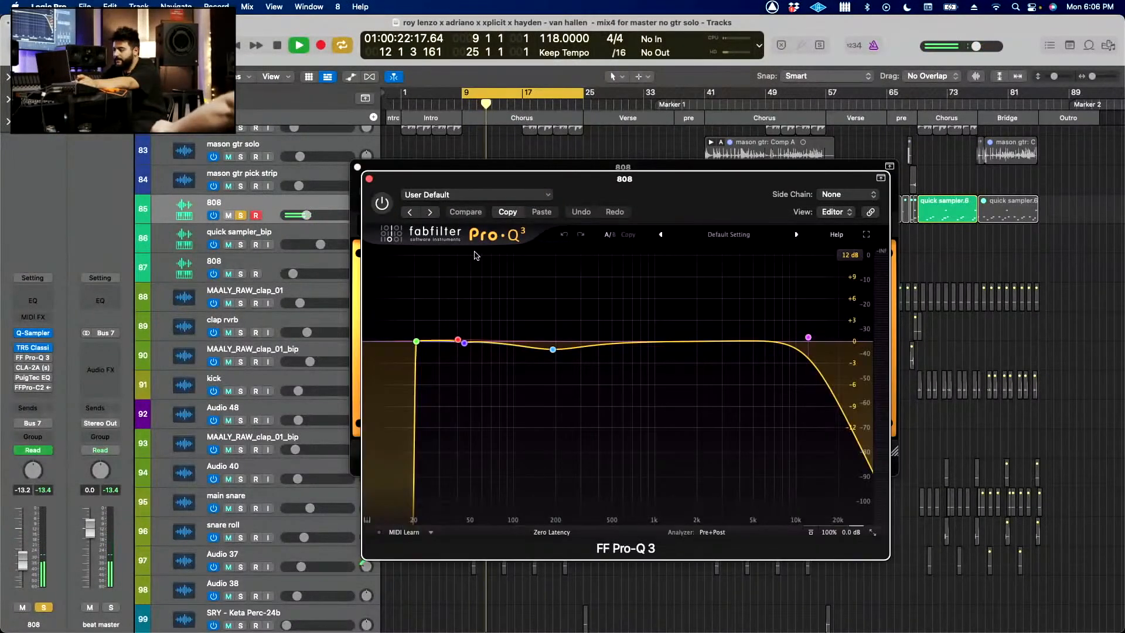
Step: Switch on the 808's FF Pro-Q 3 and inspect its EQ bands during playback
{"action": "left_click", "coordinate": [390, 199]}
{"action": "mouse_move", "coordinate": [556, 333]}
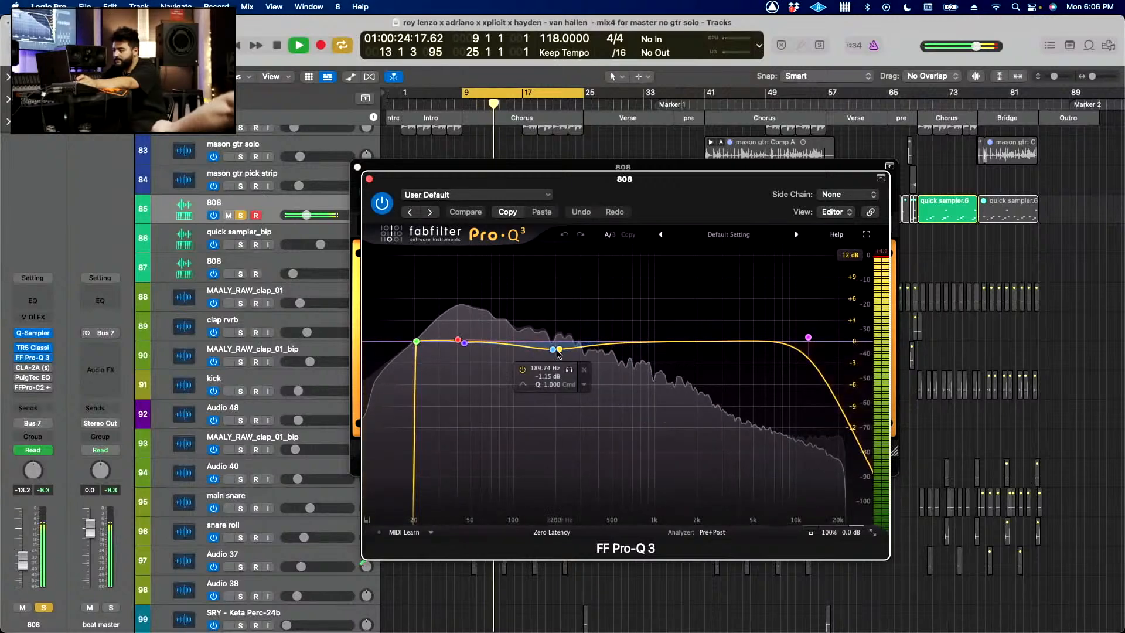
{"action": "mouse_move", "coordinate": [377, 389]}
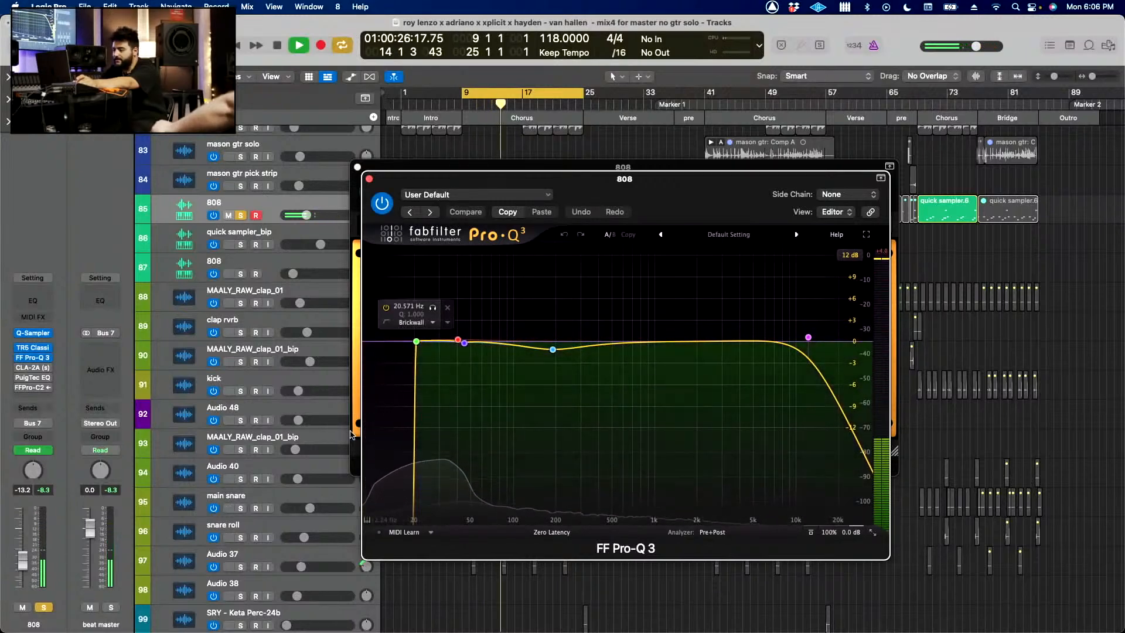
{"action": "mouse_move", "coordinate": [807, 340]}
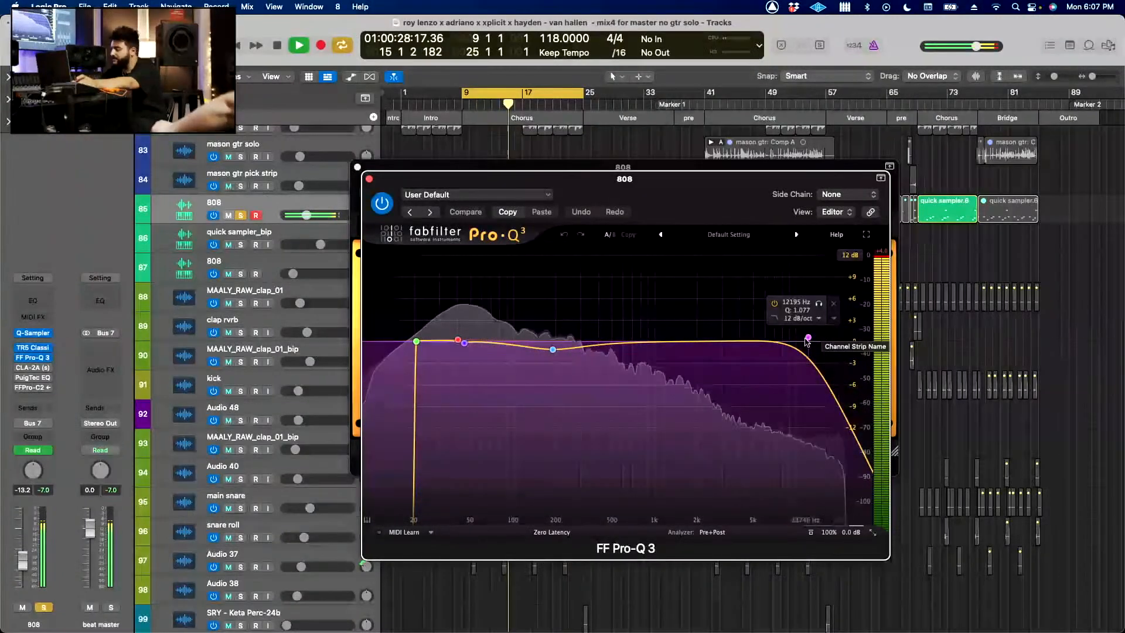
{"action": "mouse_move", "coordinate": [507, 344]}
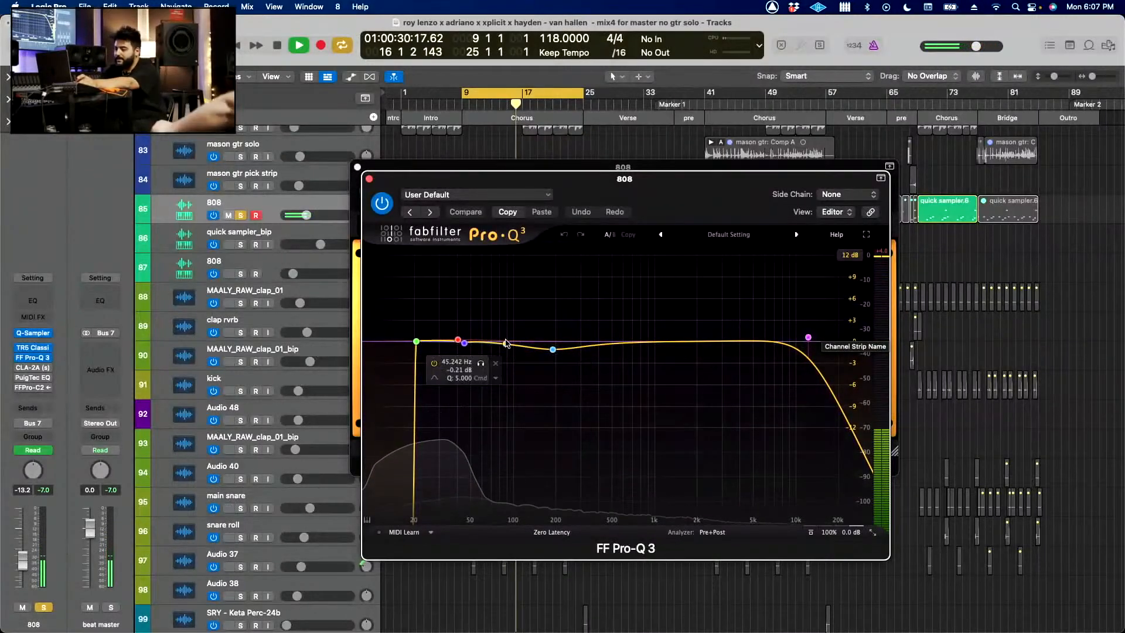
Step: Open the 808's PuigTec EQP1A, move its window aside and compare the sound with it active and bypassed
{"action": "left_click", "coordinate": [33, 378]}
{"action": "left_click_drag", "start_coordinate": [527, 190], "coordinate": [353, 203]}
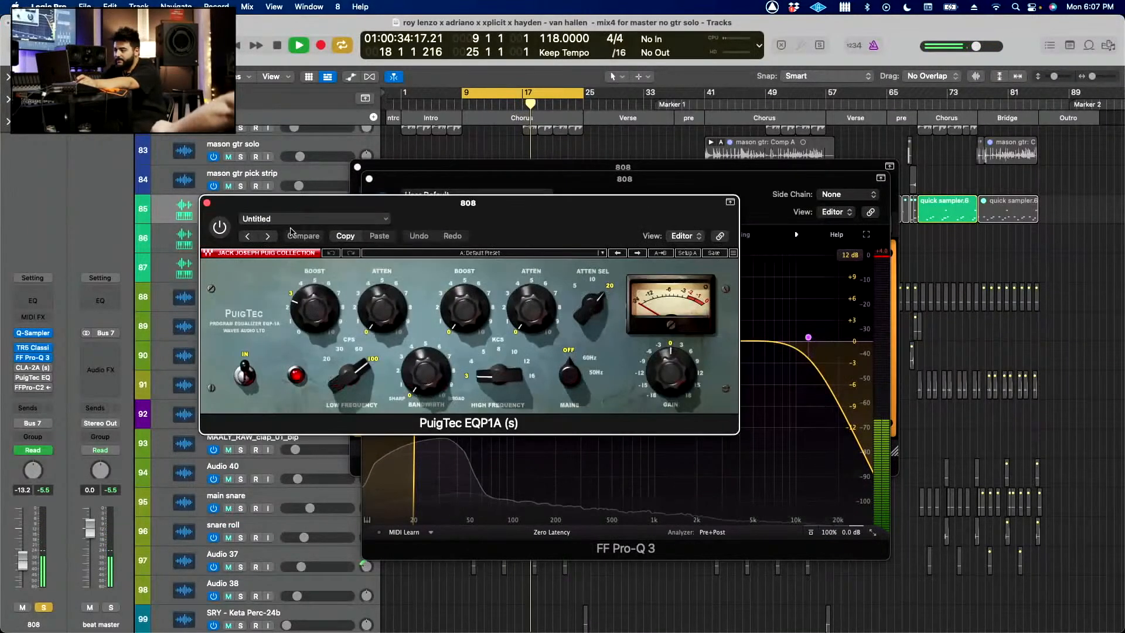
{"action": "left_click", "coordinate": [227, 228]}
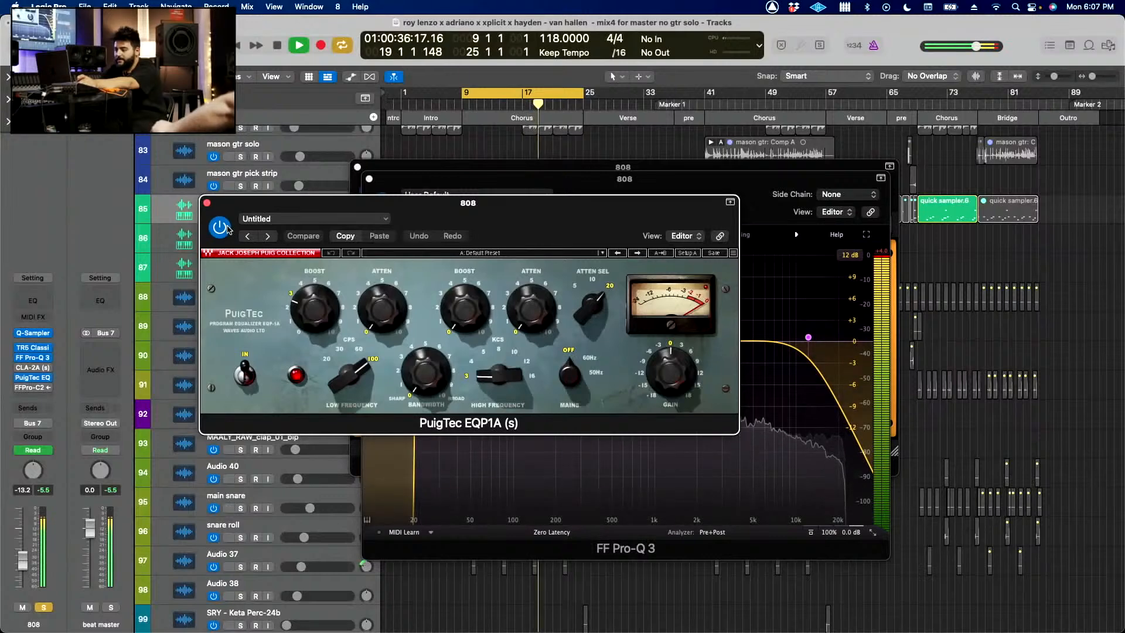
{"action": "left_click", "coordinate": [227, 229]}
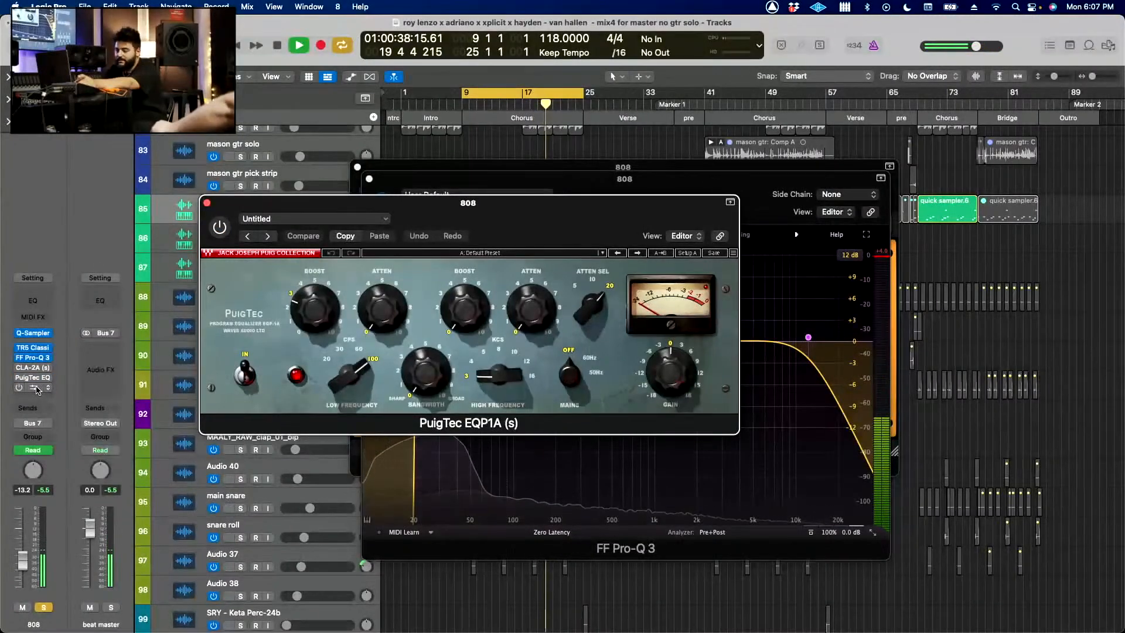
Step: Open the 808's FF Pro-C 2, close the PuigTec EQP1A window and move the compressor window aside
{"action": "left_click", "coordinate": [33, 387]}
{"action": "left_click_drag", "start_coordinate": [408, 210], "coordinate": [392, 184]}
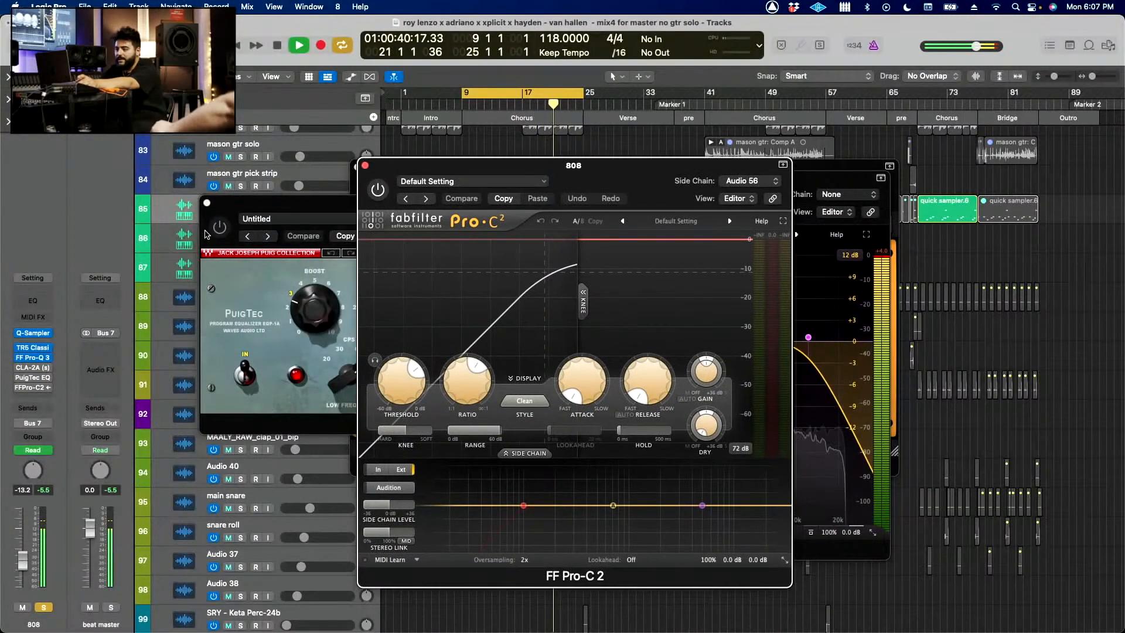
{"action": "left_click", "coordinate": [205, 203]}
{"action": "left_click_drag", "start_coordinate": [401, 171], "coordinate": [290, 174]}
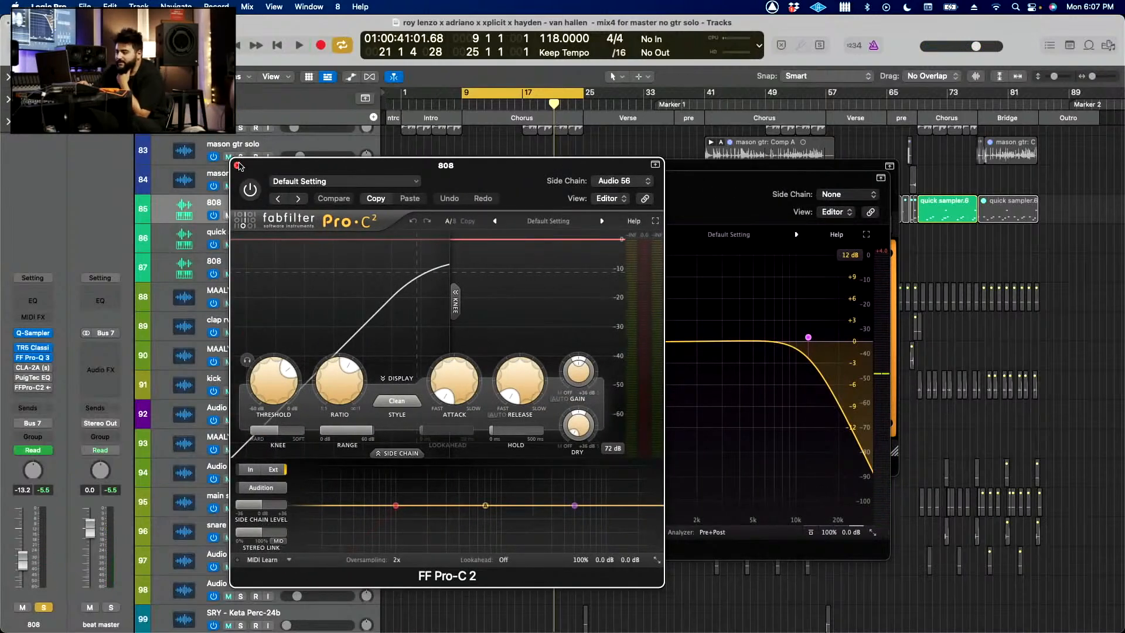
Step: Turn off solo on the 808 and close all its open plug-in windows
{"action": "left_click", "coordinate": [43, 608]}
{"action": "left_click", "coordinate": [237, 165]}
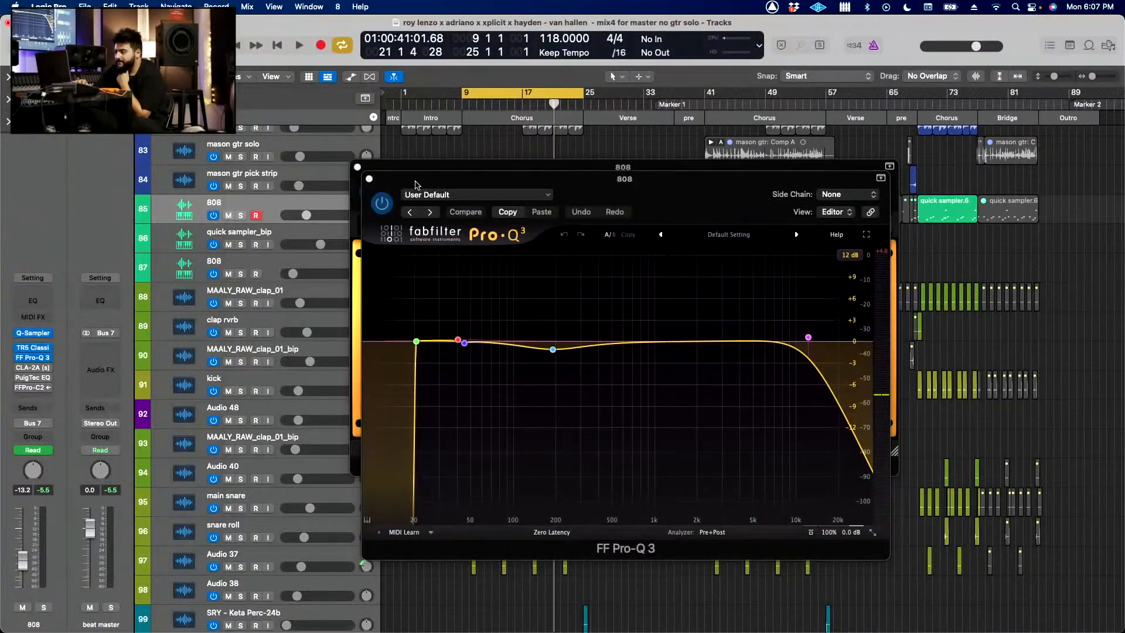
{"action": "left_click", "coordinate": [370, 179]}
{"action": "left_click", "coordinate": [358, 167]}
Step: Solo the 808 (track 85) together with MAALY_RAW_clap_01 (track 88), restart playback and select the clap track
{"action": "key", "text": "s"}
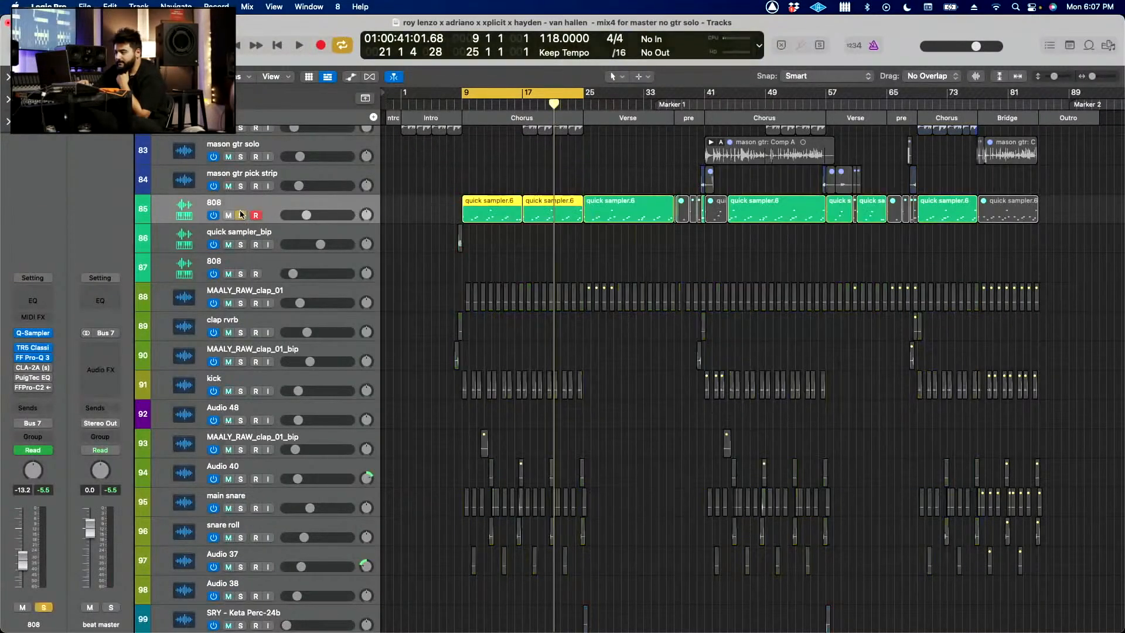
{"action": "key", "text": "space"}
{"action": "left_click", "coordinate": [240, 303]}
{"action": "left_click", "coordinate": [164, 305]}
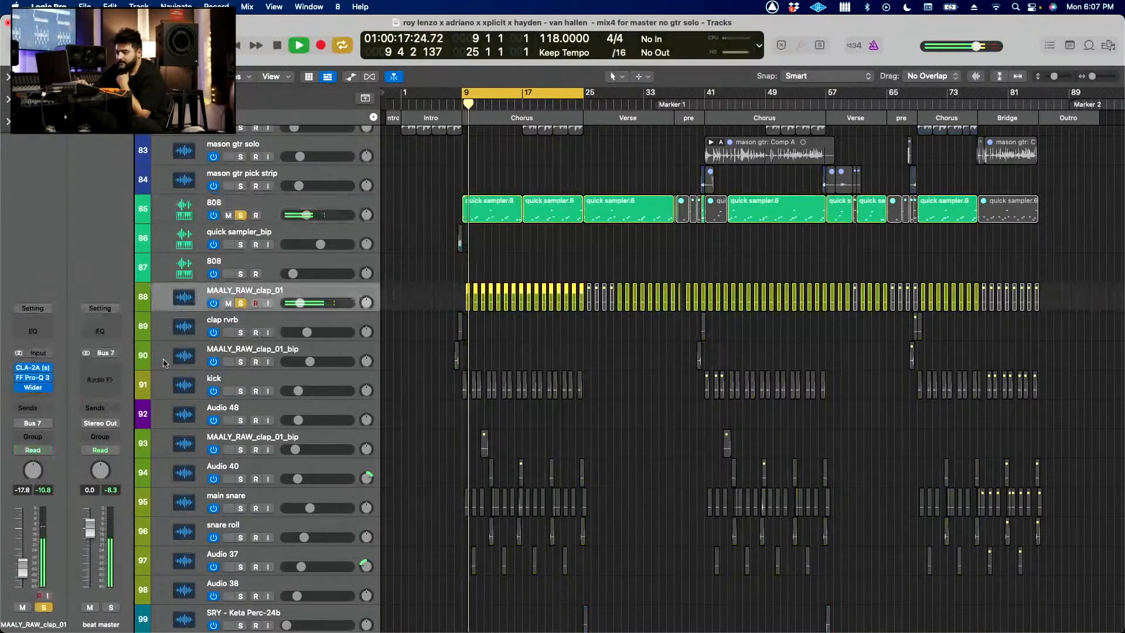
Step: Inspect the clap's CLA-2A, FF Pro-Q 3 and Wider plug-ins during playback and close their windows
{"action": "left_click", "coordinate": [35, 367]}
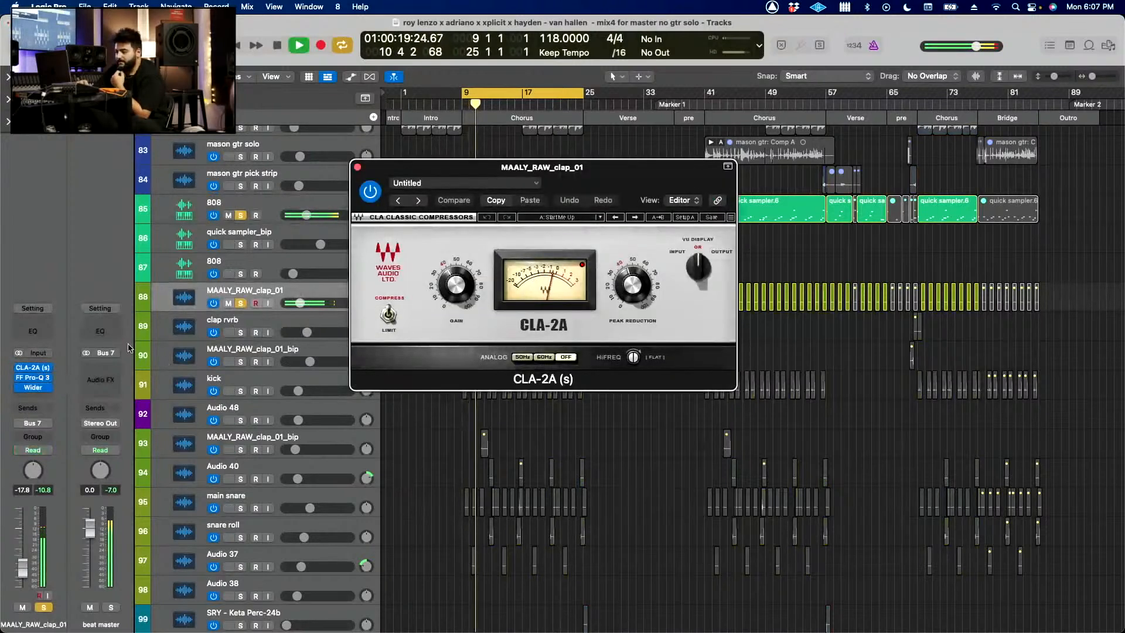
{"action": "left_click", "coordinate": [19, 378]}
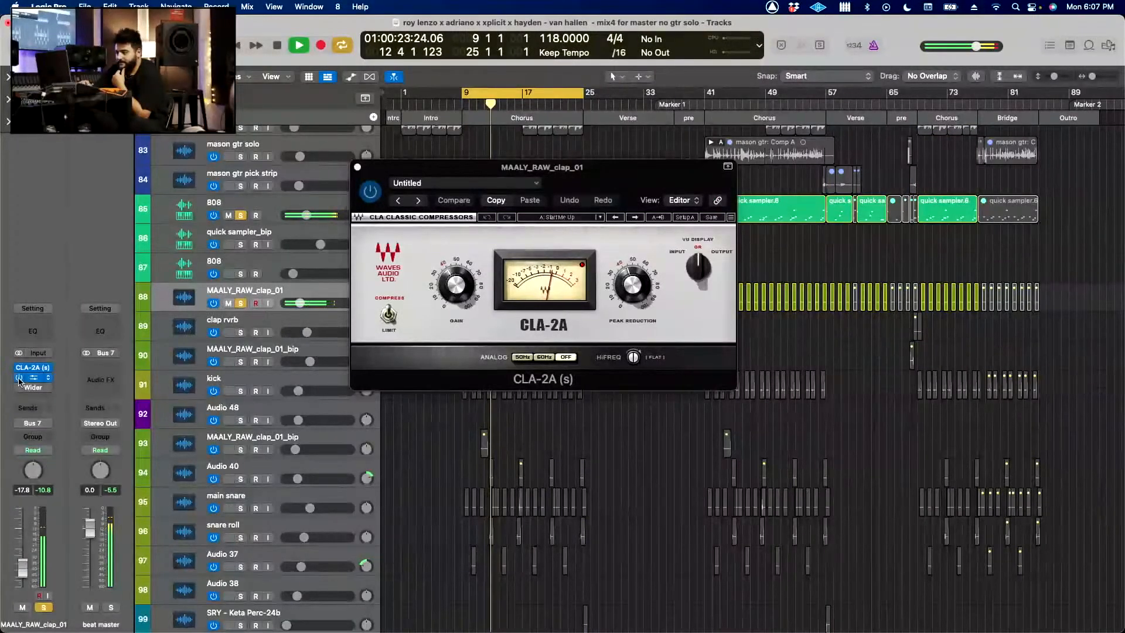
{"action": "left_click", "coordinate": [34, 379]}
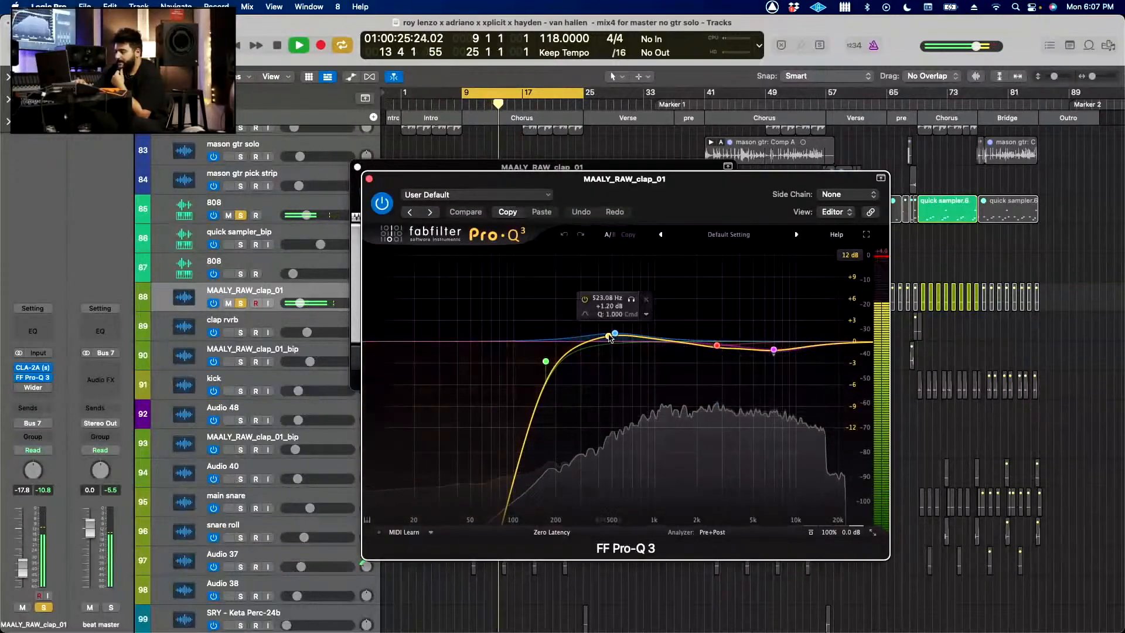
{"action": "mouse_move", "coordinate": [616, 327]}
{"action": "left_mouse_down"}
{"action": "mouse_move", "coordinate": [615, 267]}
{"action": "mouse_move", "coordinate": [612, 328]}
{"action": "left_mouse_up"}
{"action": "left_click", "coordinate": [33, 387]}
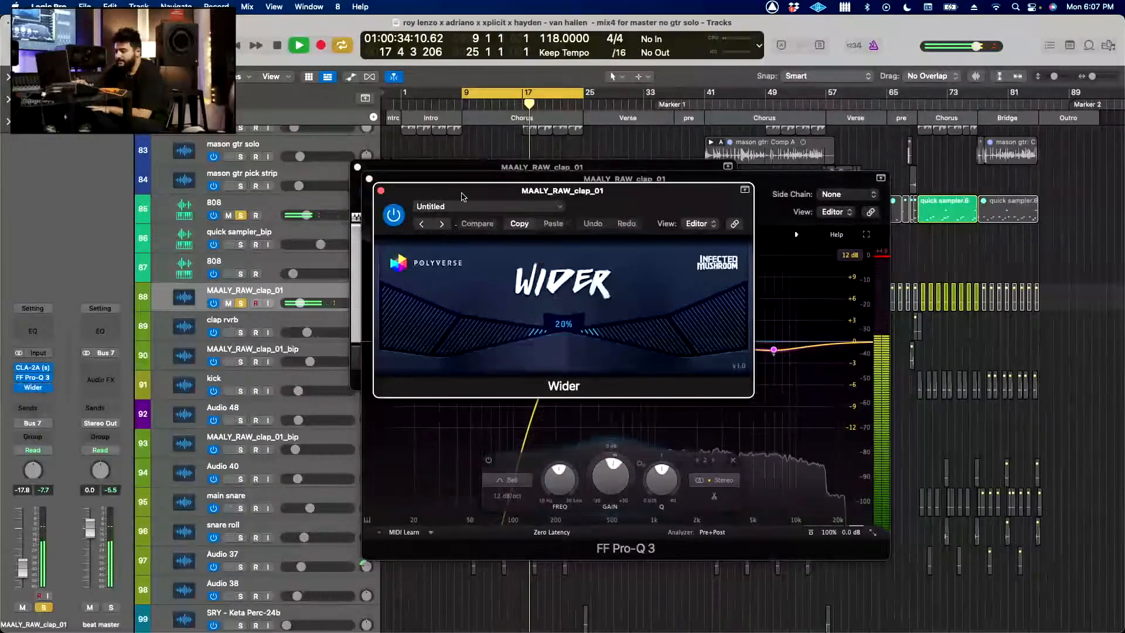
{"action": "left_click", "coordinate": [381, 192]}
{"action": "left_click", "coordinate": [369, 179]}
{"action": "left_click", "coordinate": [357, 167]}
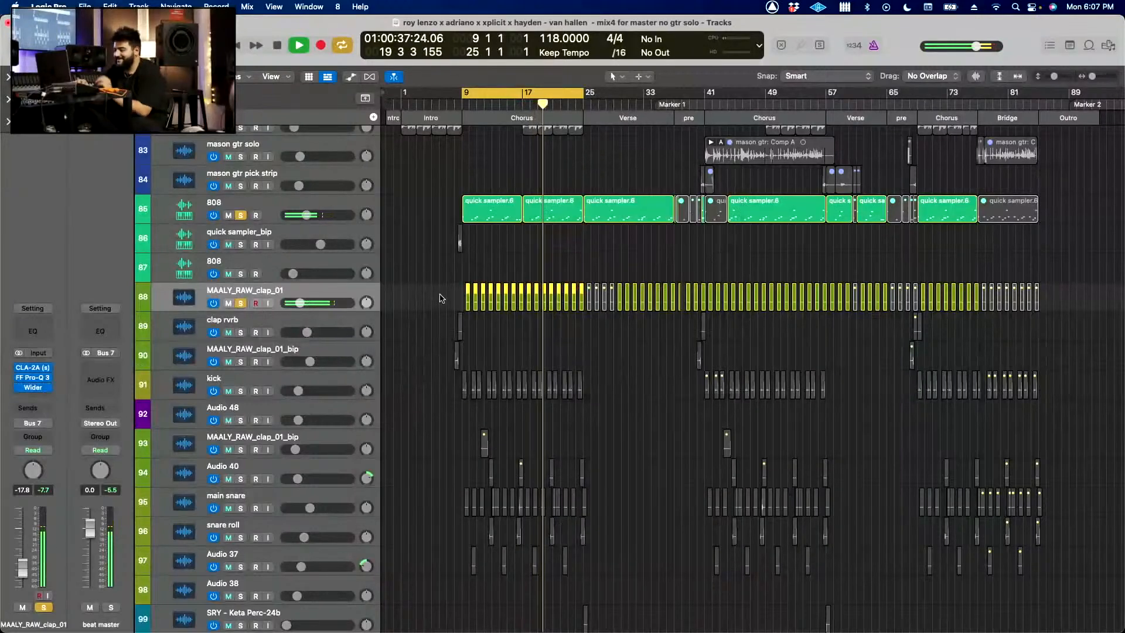
Step: Add the kick (track 91) to the solo, restart playback and inspect its CLA-2A and DS-10 Drum Shaper
{"action": "left_click", "coordinate": [241, 390]}
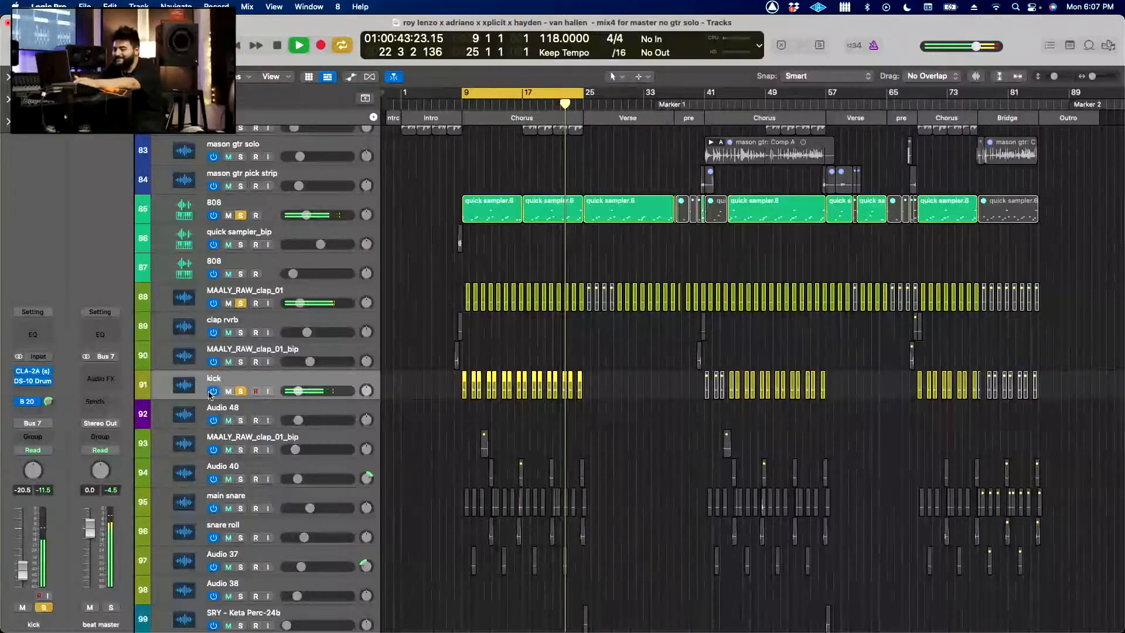
{"action": "left_click", "coordinate": [34, 372]}
{"action": "key", "text": "space"}
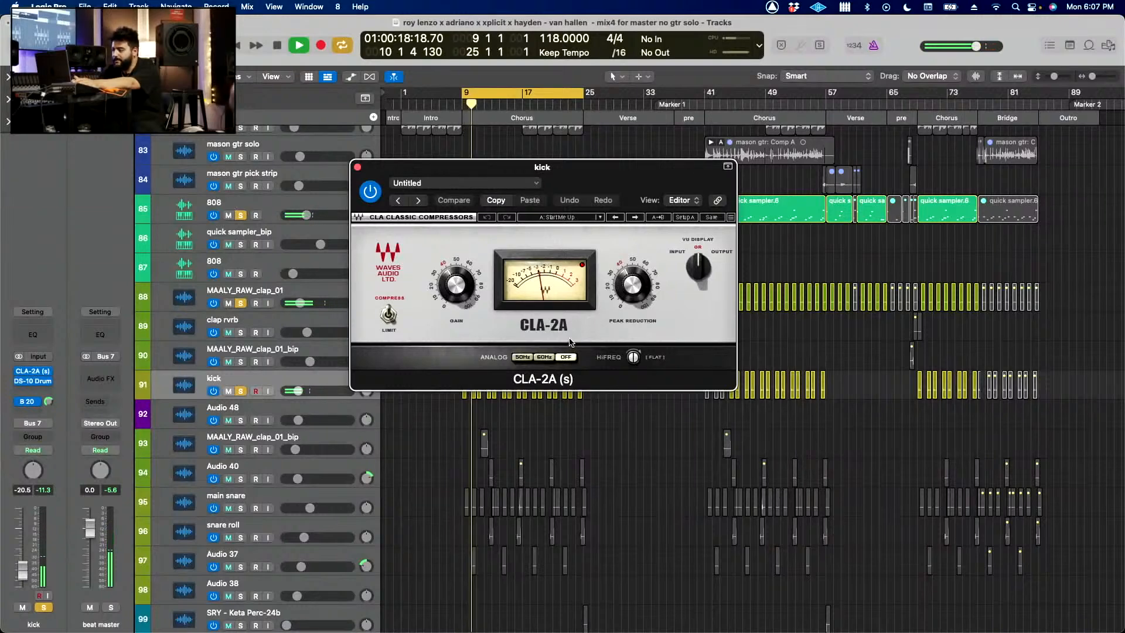
{"action": "left_click", "coordinate": [33, 382]}
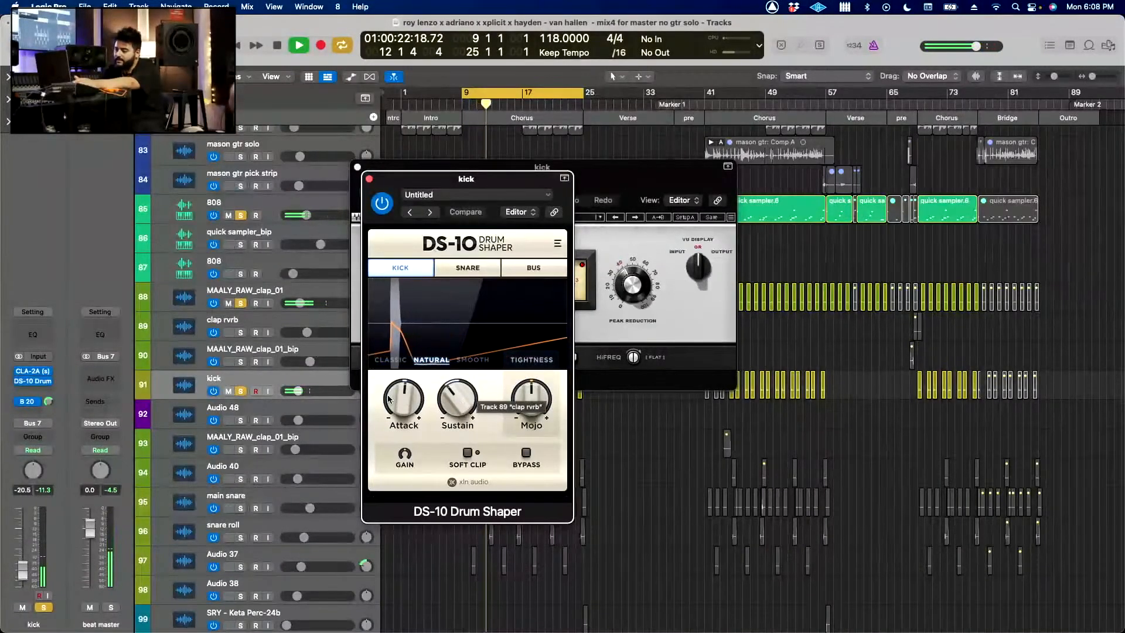
Step: Show the kick's Bus 20 parallel channel, adjust its SSLComp Attack, and inspect its FF Pro-Q 3 and L2
{"action": "left_click", "coordinate": [31, 401]}
{"action": "left_click", "coordinate": [98, 372]}
{"action": "left_click", "coordinate": [104, 362]}
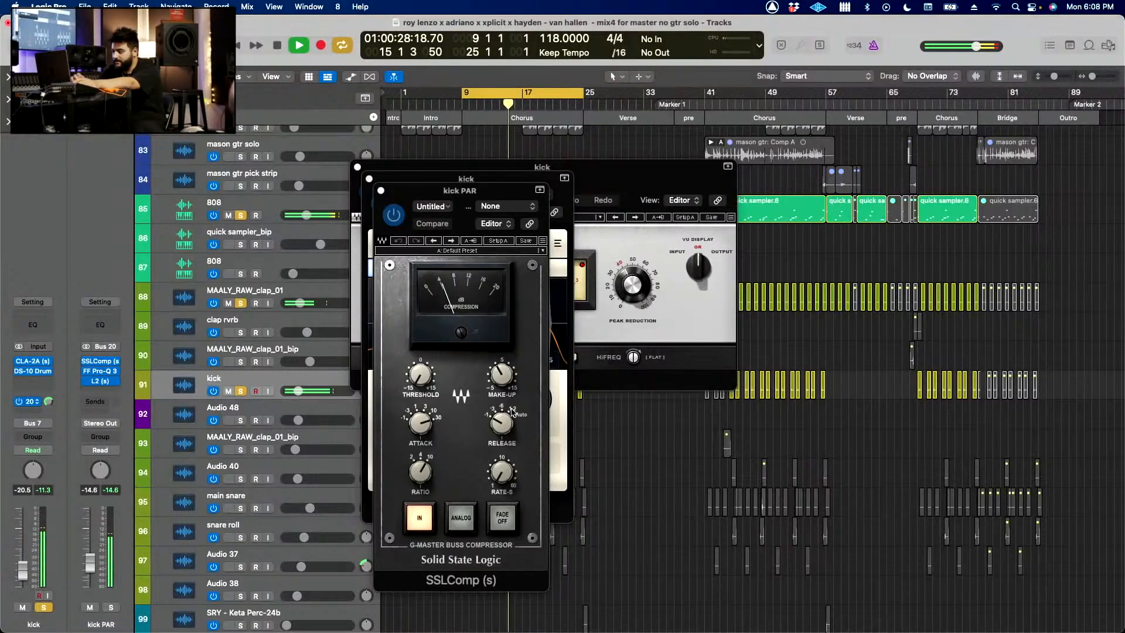
{"action": "left_click", "coordinate": [425, 428]}
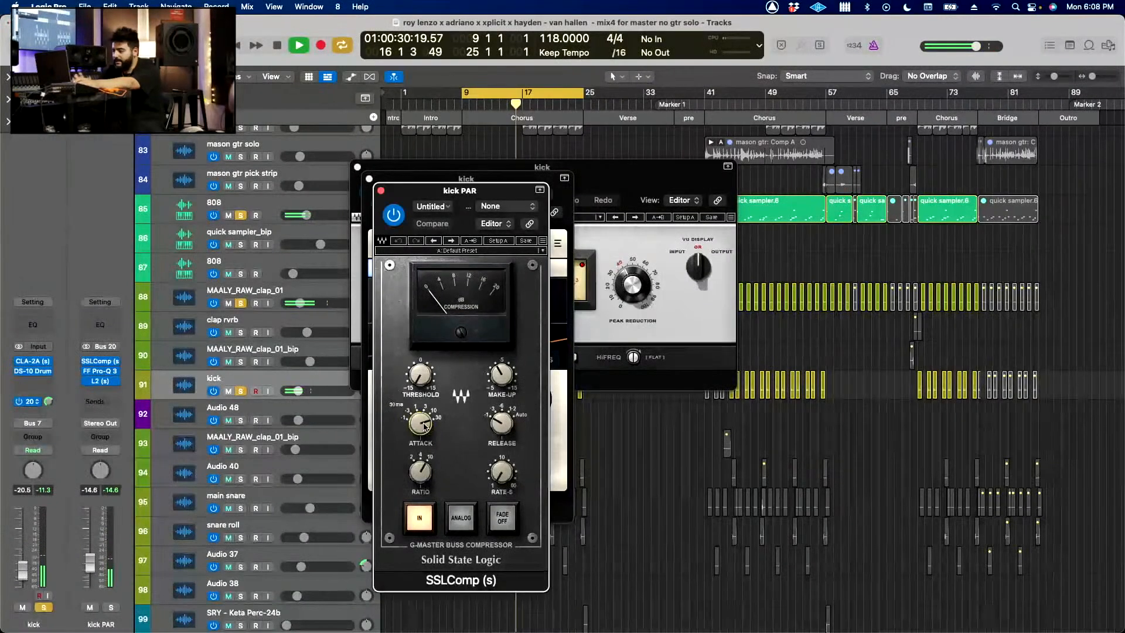
{"action": "left_click_drag", "start_coordinate": [425, 428], "coordinate": [425, 438]}
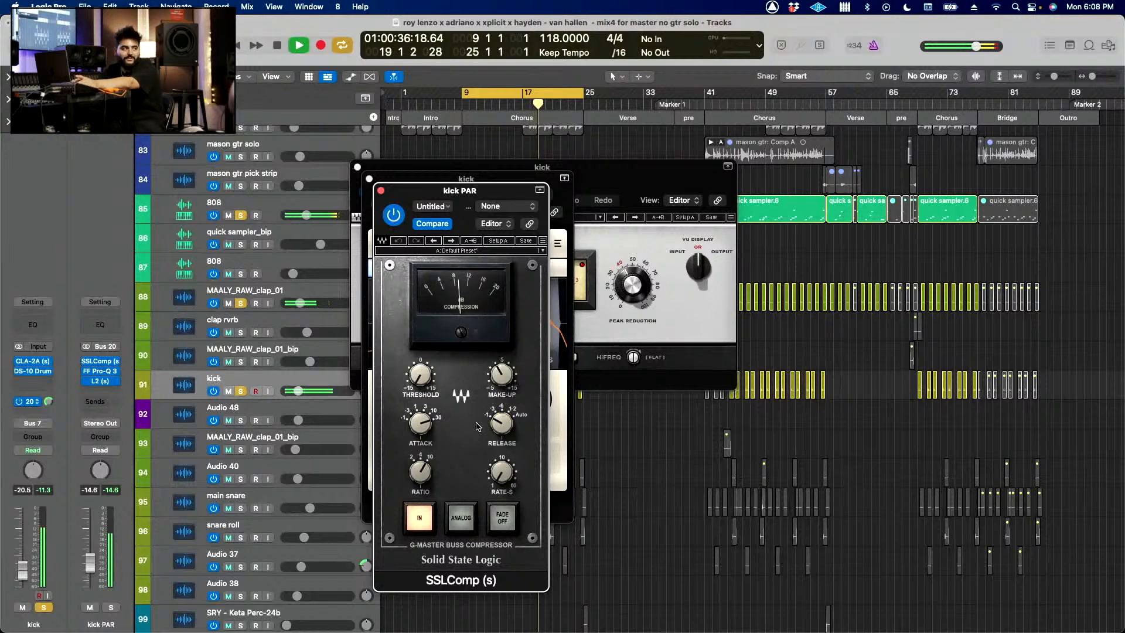
{"action": "left_click", "coordinate": [100, 373]}
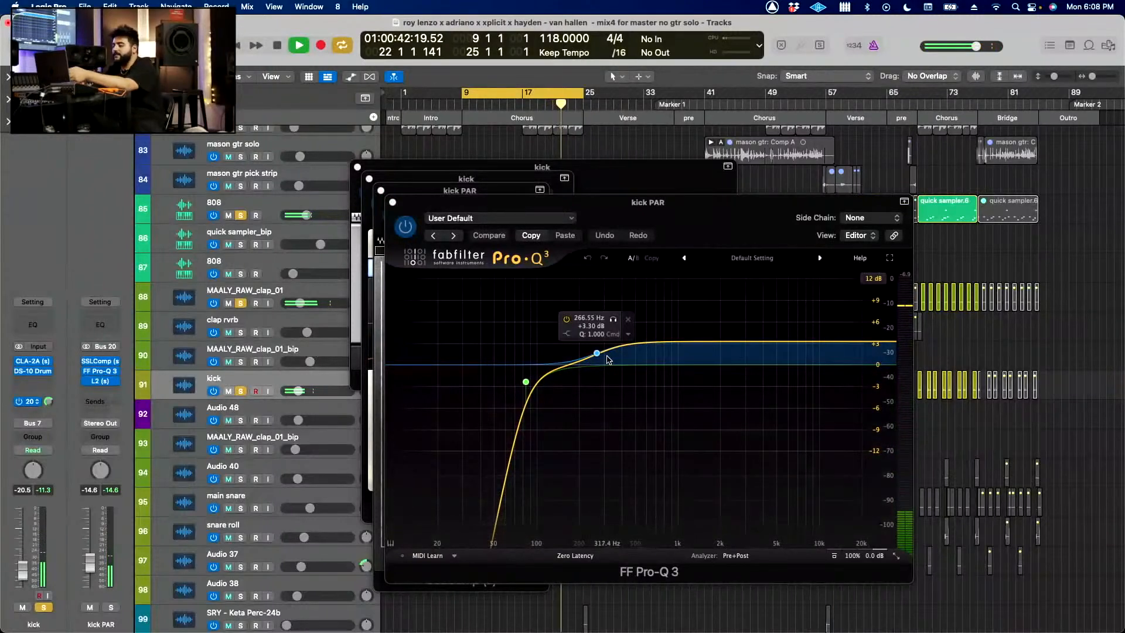
{"action": "left_click", "coordinate": [100, 381]}
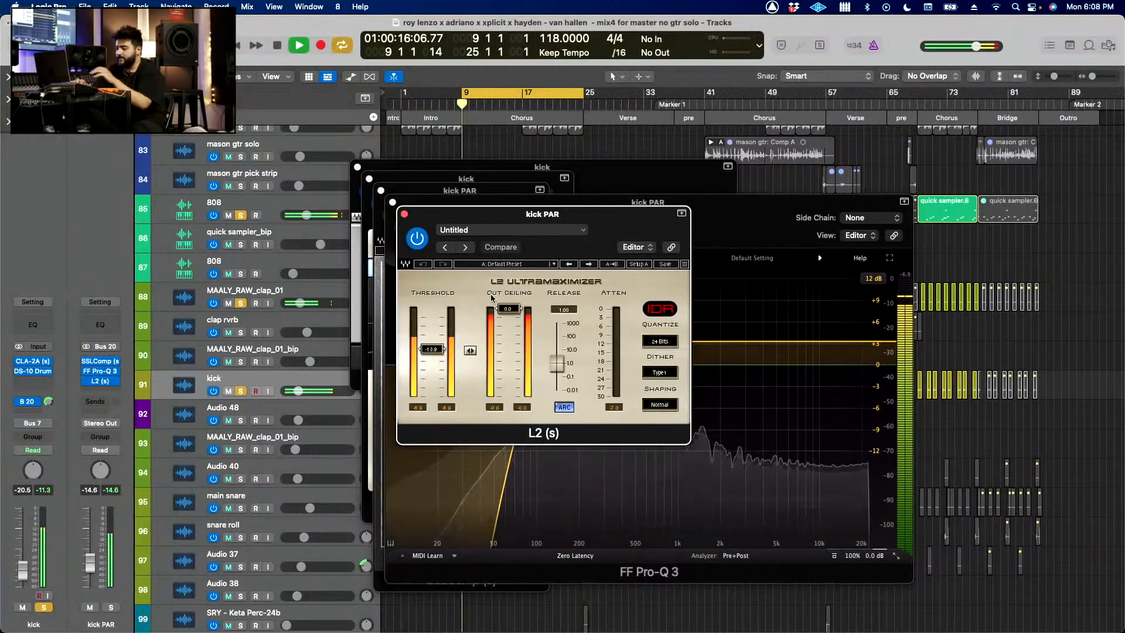
Step: Bypass the kick's Bus 20 send and switch solo from the kick, 808 and clap to kick PAR, restarting playback
{"action": "left_click", "coordinate": [20, 402]}
{"action": "key", "text": "space"}
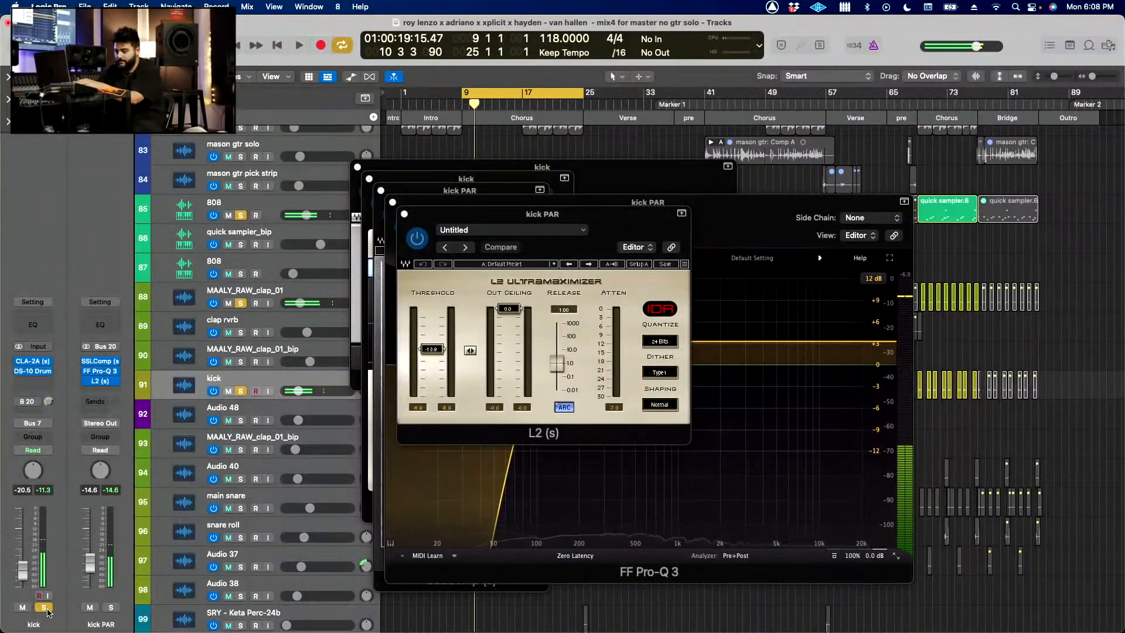
{"action": "left_click", "coordinate": [44, 609]}
{"action": "key", "text": "space"}
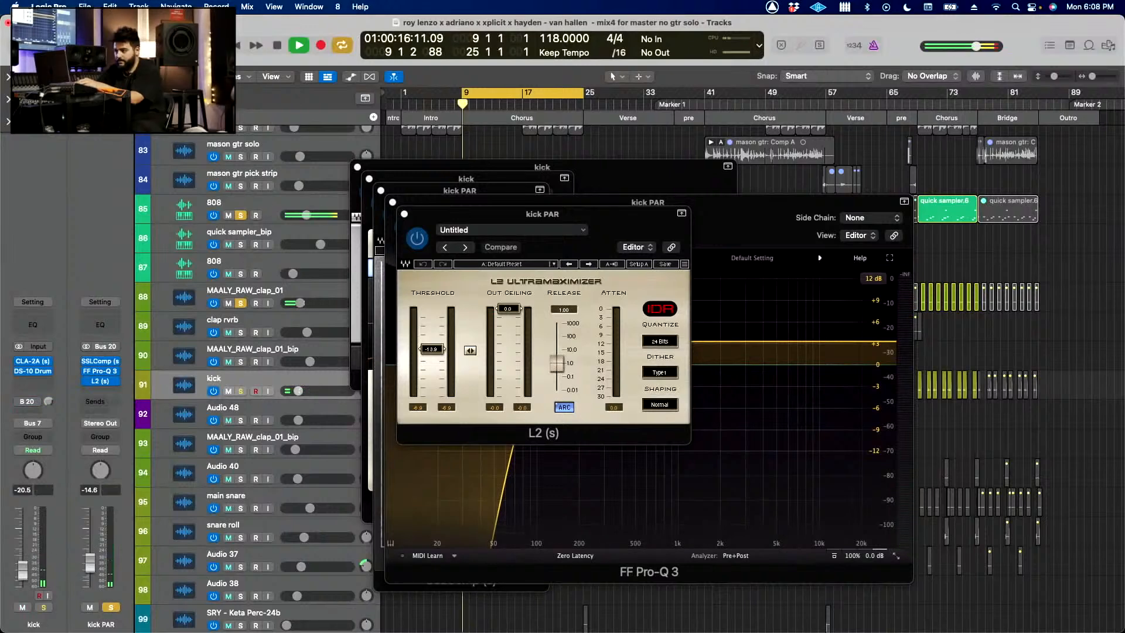
{"action": "left_click", "coordinate": [240, 215], "text": "alt"}
{"action": "left_click", "coordinate": [111, 607]}
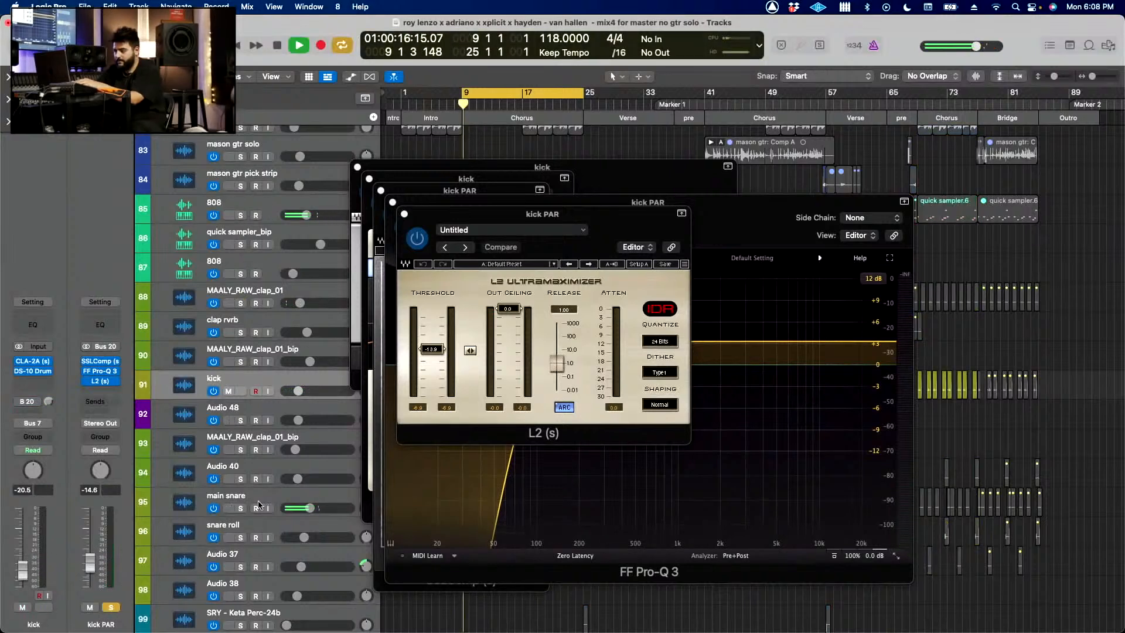
Step: Move the L2 window aside and close all open kick and kick PAR plug-in windows
{"action": "left_click_drag", "start_coordinate": [556, 215], "coordinate": [682, 329]}
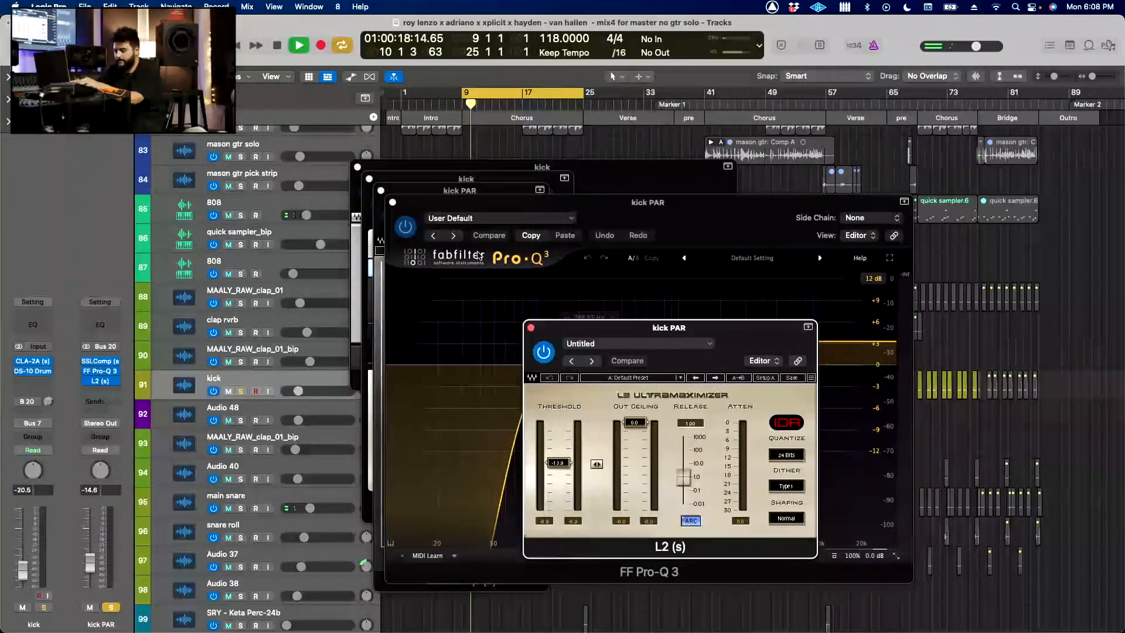
{"action": "left_click", "coordinate": [393, 202]}
{"action": "left_click", "coordinate": [381, 190]}
{"action": "left_click", "coordinate": [369, 179]}
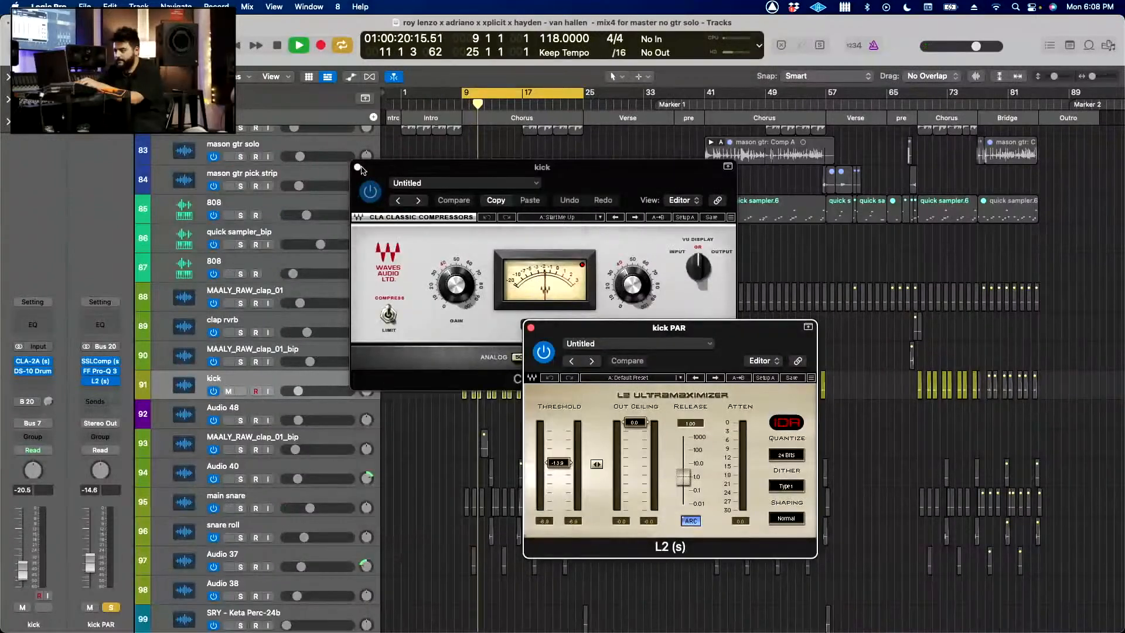
{"action": "left_click", "coordinate": [357, 168]}
{"action": "left_click", "coordinate": [531, 328]}
Step: Solo the kick, compare it with its Bus 20 send bypassed and active, and set the kick PAR fader to -14.4 dB
{"action": "left_click", "coordinate": [241, 391]}
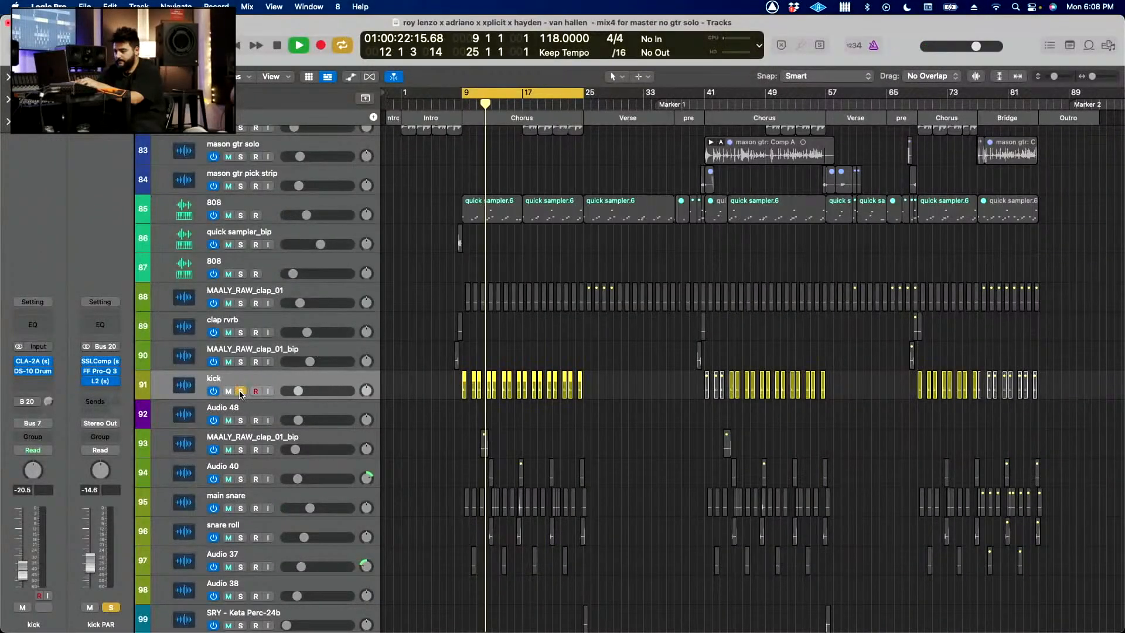
{"action": "left_click", "coordinate": [19, 401]}
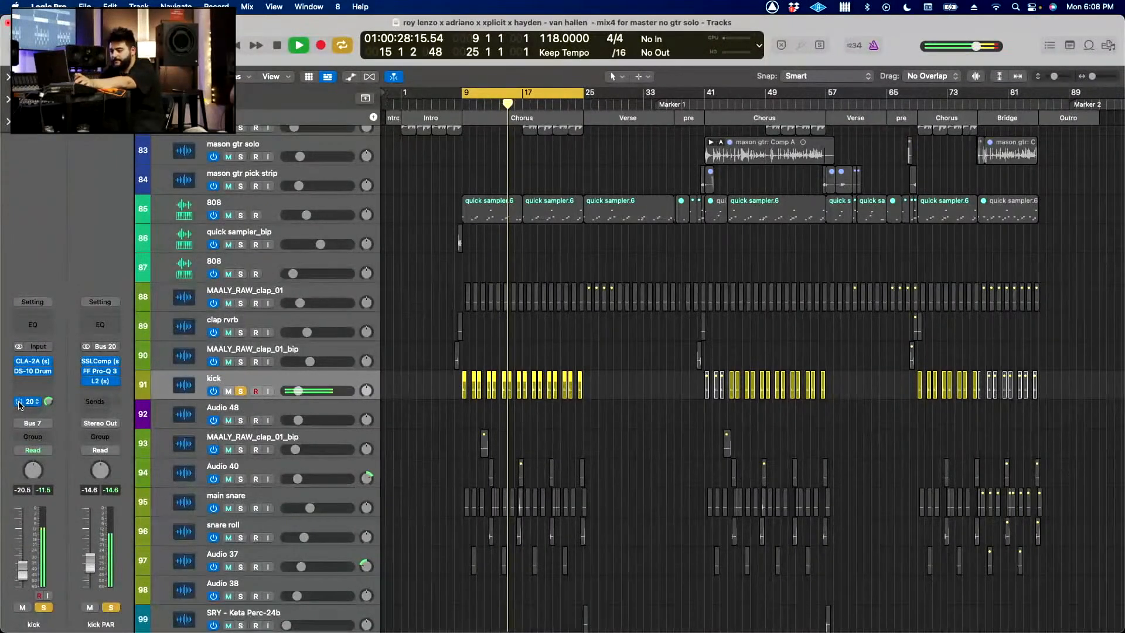
{"action": "left_click", "coordinate": [20, 402]}
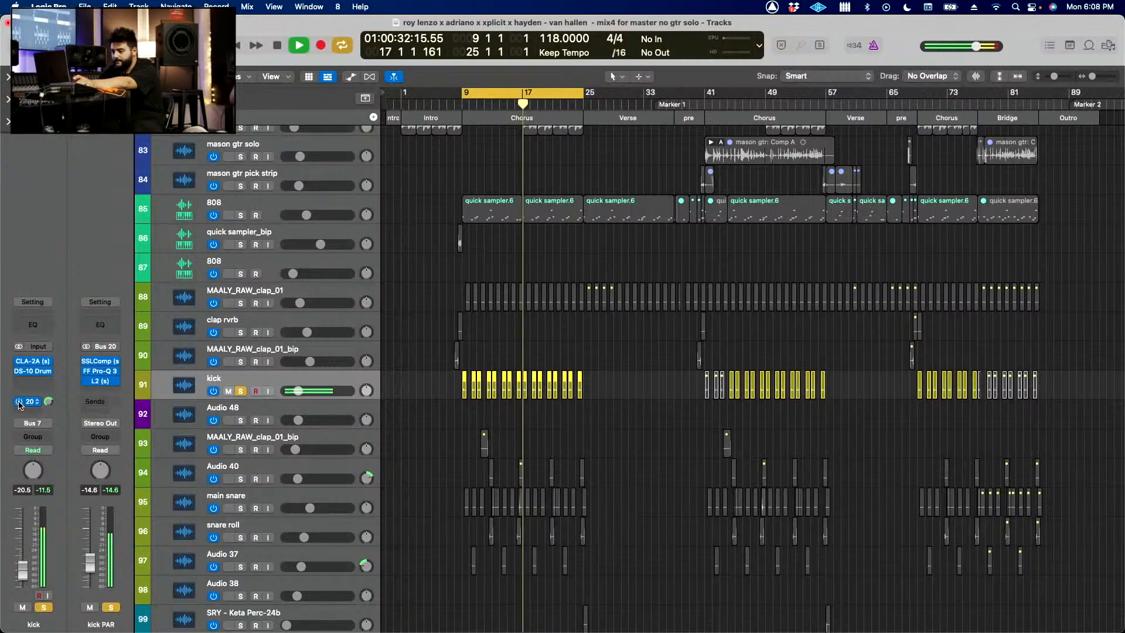
{"action": "left_click_drag", "start_coordinate": [92, 565], "coordinate": [91, 564]}
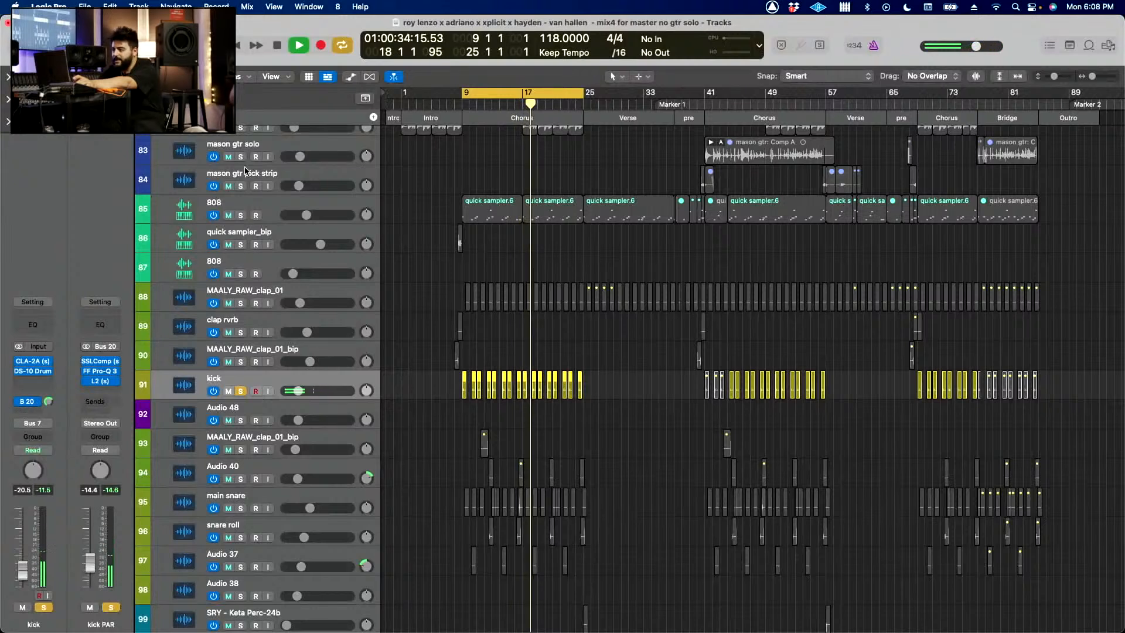
{"action": "key", "text": "space"}
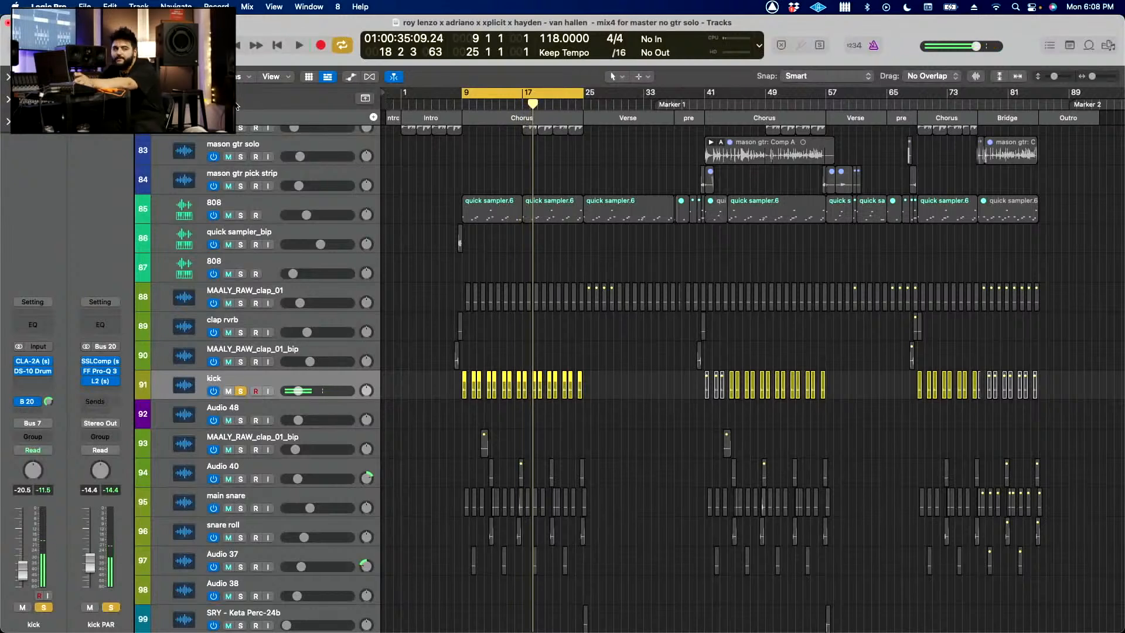
Step: Clear the kick's solo, solo the main snare, restart playback from bar 9, and show the main snare's channel strip
{"action": "left_click", "coordinate": [238, 106]}
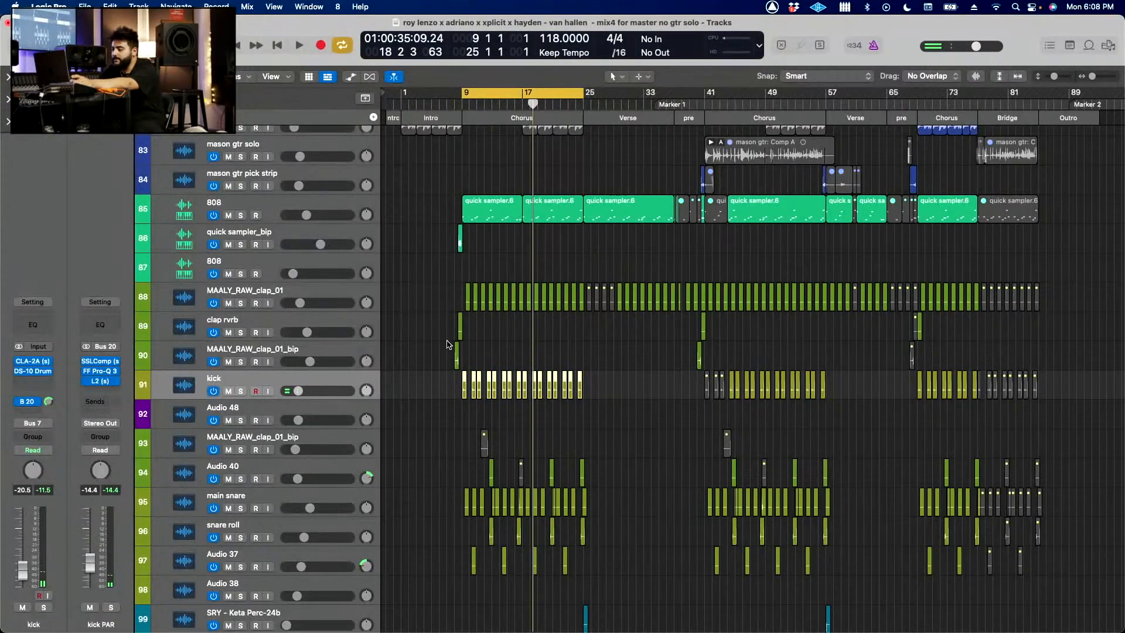
{"action": "scroll", "coordinate": [413, 367], "scroll_direction": "down", "scroll_amount": 3}
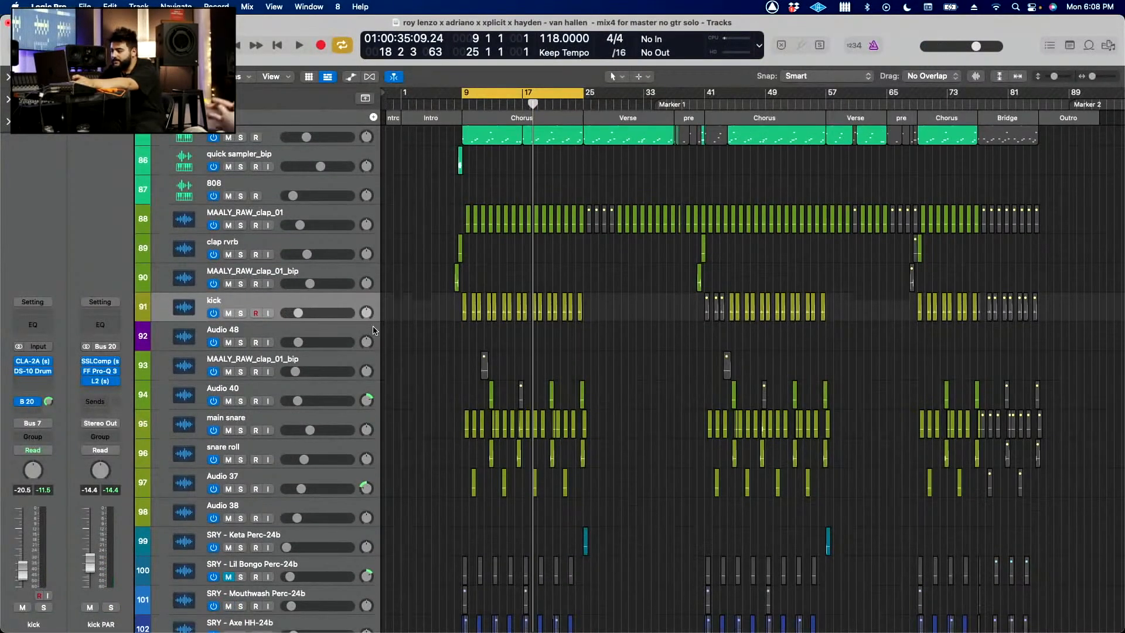
{"action": "left_click", "coordinate": [242, 430]}
{"action": "key", "text": "space"}
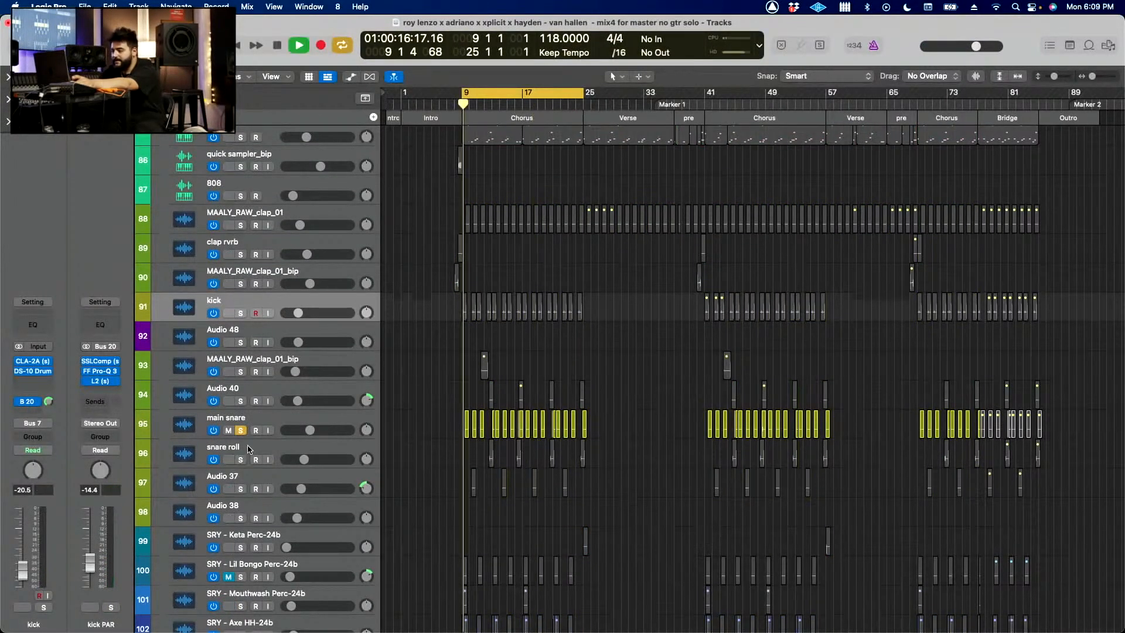
{"action": "left_click", "coordinate": [267, 423]}
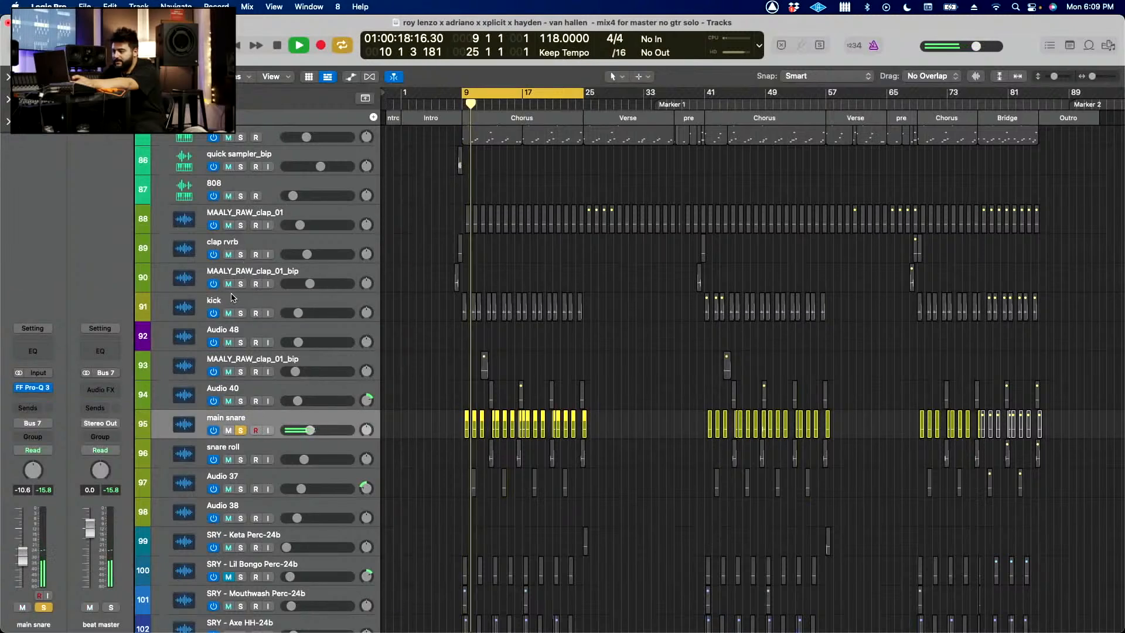
Step: Solo all tracks from the 808 on track 85 down to Audio 38 together with the main snare
{"action": "left_click_drag", "start_coordinate": [242, 294], "coordinate": [242, 407]}
{"action": "scroll", "coordinate": [242, 409], "scroll_direction": "up", "scroll_amount": 5}
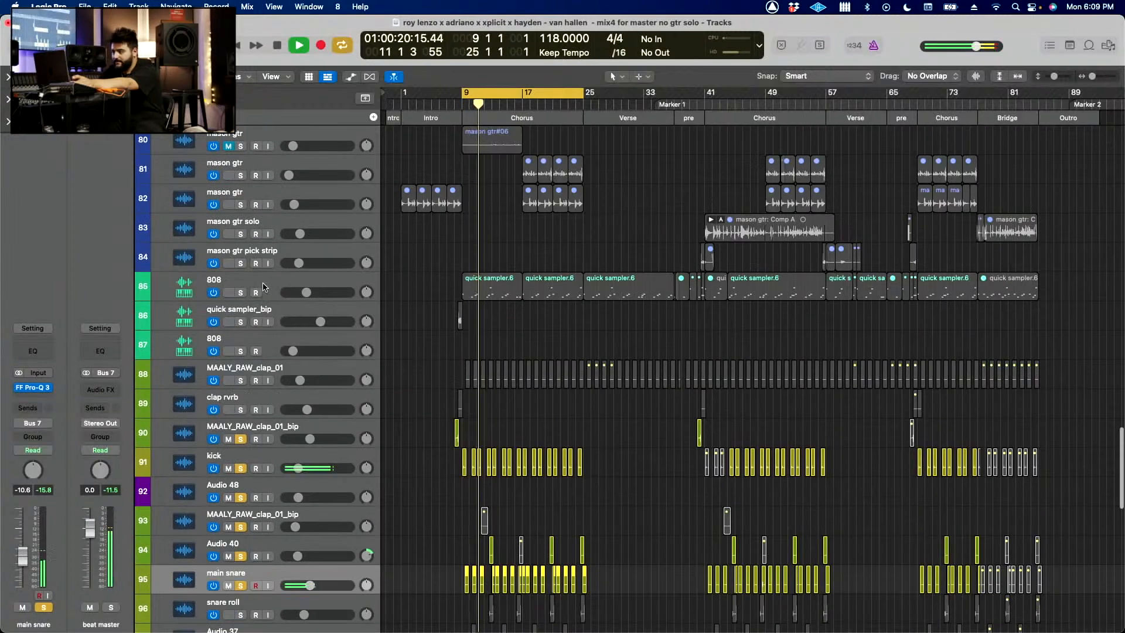
{"action": "left_click_drag", "start_coordinate": [240, 292], "coordinate": [242, 435]}
{"action": "scroll", "coordinate": [242, 435], "scroll_direction": "down", "scroll_amount": 5}
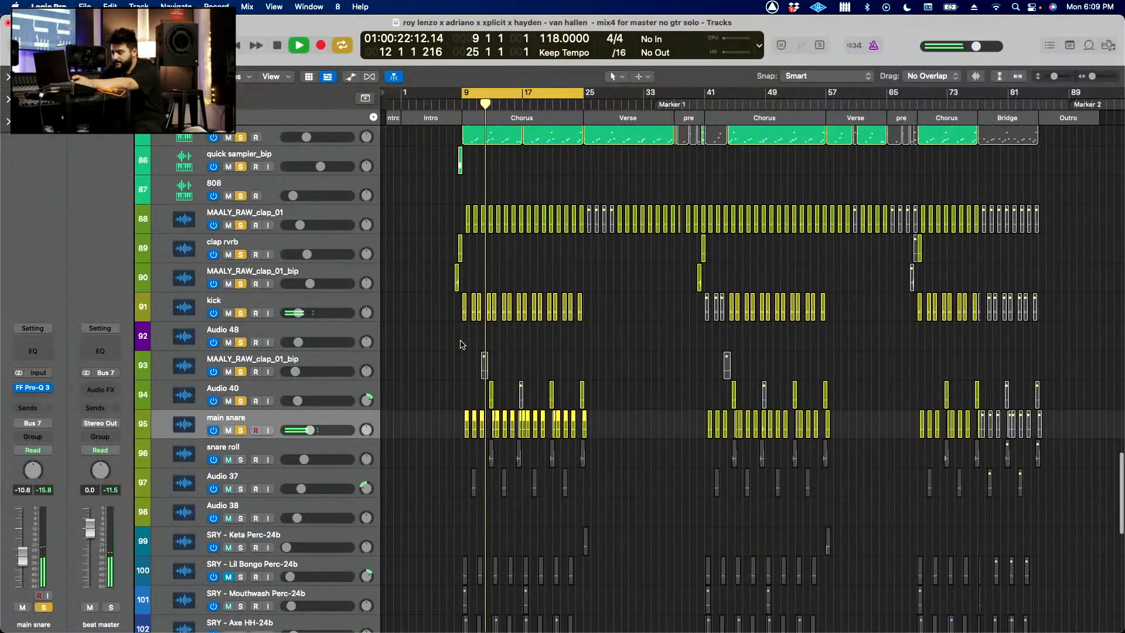
{"action": "left_click_drag", "start_coordinate": [241, 415], "coordinate": [240, 480]}
{"action": "scroll", "coordinate": [499, 440], "scroll_direction": "down", "scroll_amount": 3}
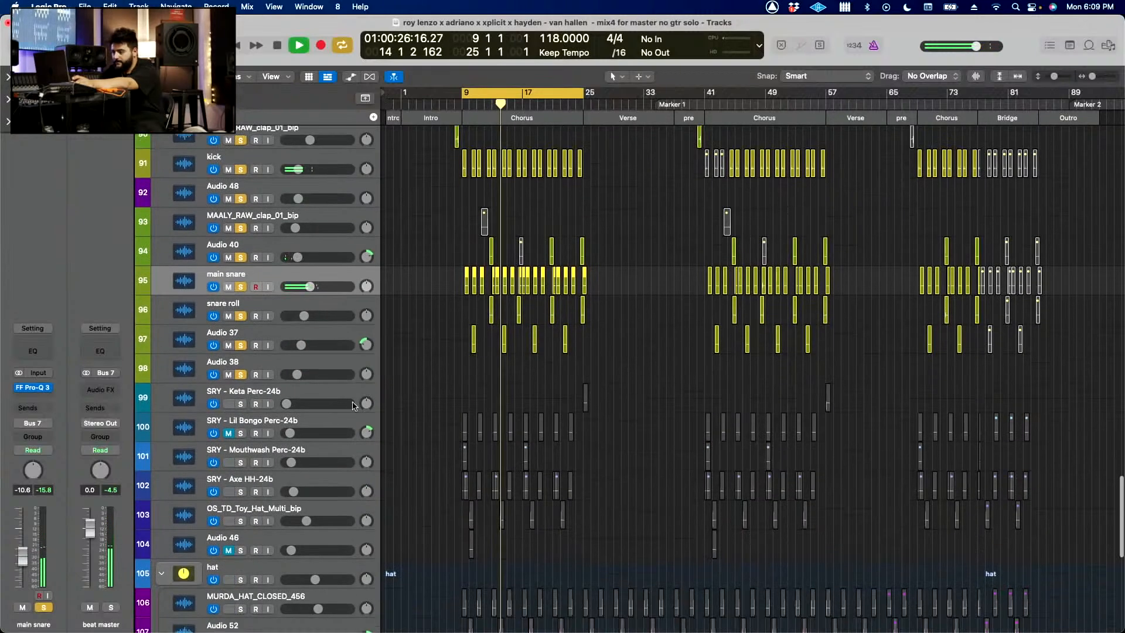
Step: View the snare roll's channel strip, and inspect the main snare's FF Pro-Q 3 curve before closing the plug-in
{"action": "left_click", "coordinate": [283, 306]}
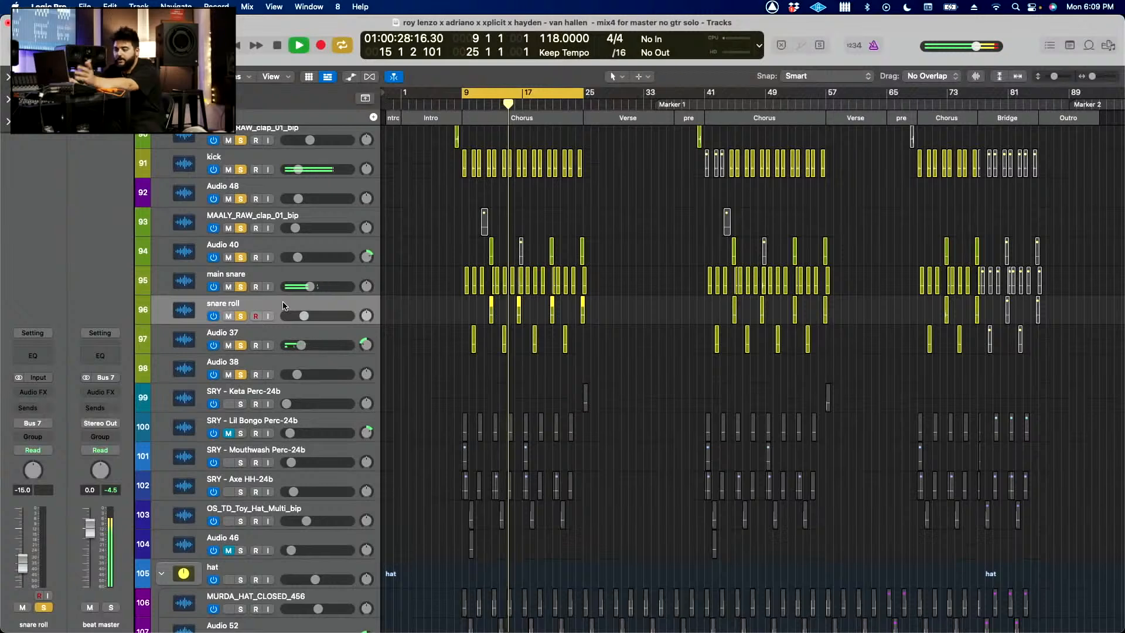
{"action": "key", "text": "Up"}
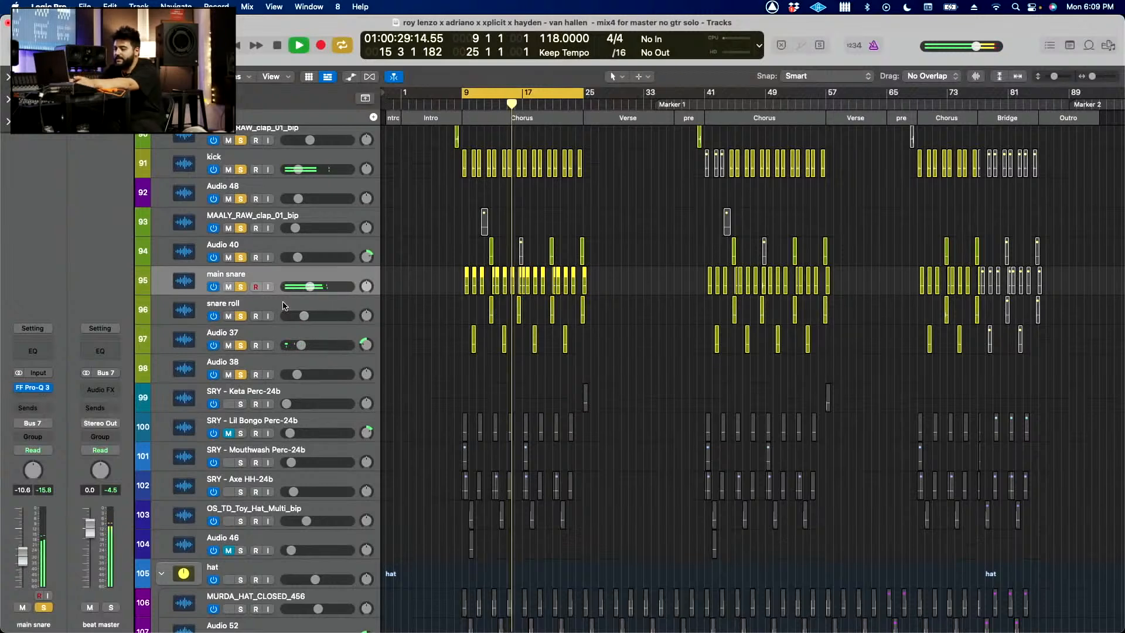
{"action": "left_click", "coordinate": [33, 387]}
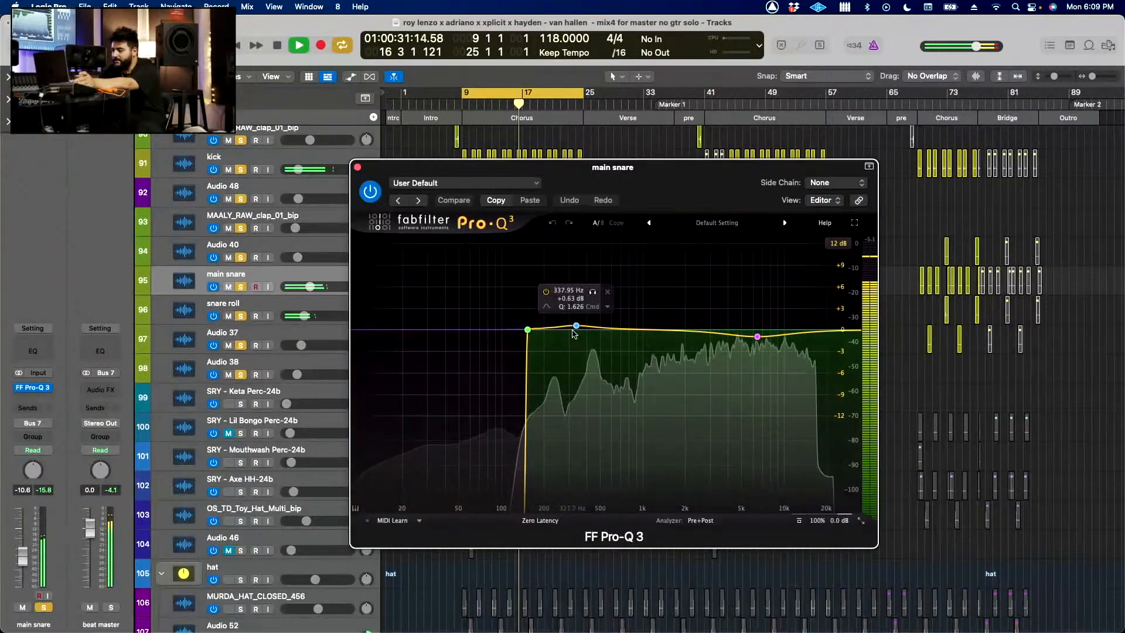
{"action": "left_click", "coordinate": [358, 168]}
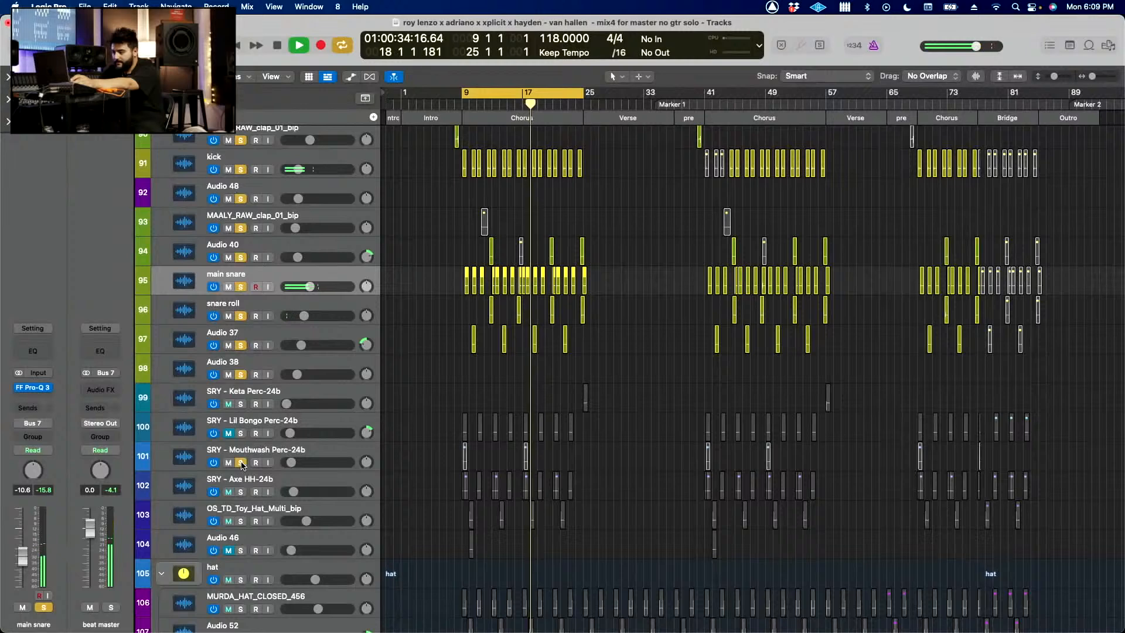
Step: Add the Mouthwash Perc, Axe HH, OS_TD_Toy_Hat_Multi_bip and hat stack tracks to the soloed drums
{"action": "left_click_drag", "start_coordinate": [242, 464], "coordinate": [242, 523]}
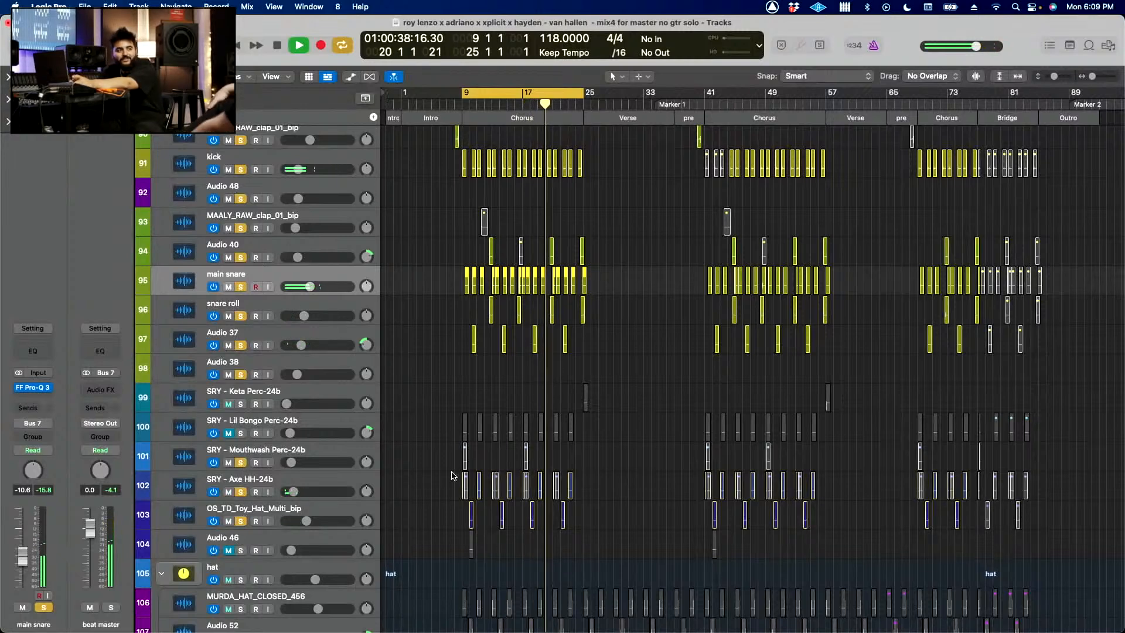
{"action": "scroll", "coordinate": [466, 477], "scroll_direction": "up", "scroll_amount": 10}
{"action": "scroll", "coordinate": [495, 479], "scroll_direction": "right", "scroll_amount": 8}
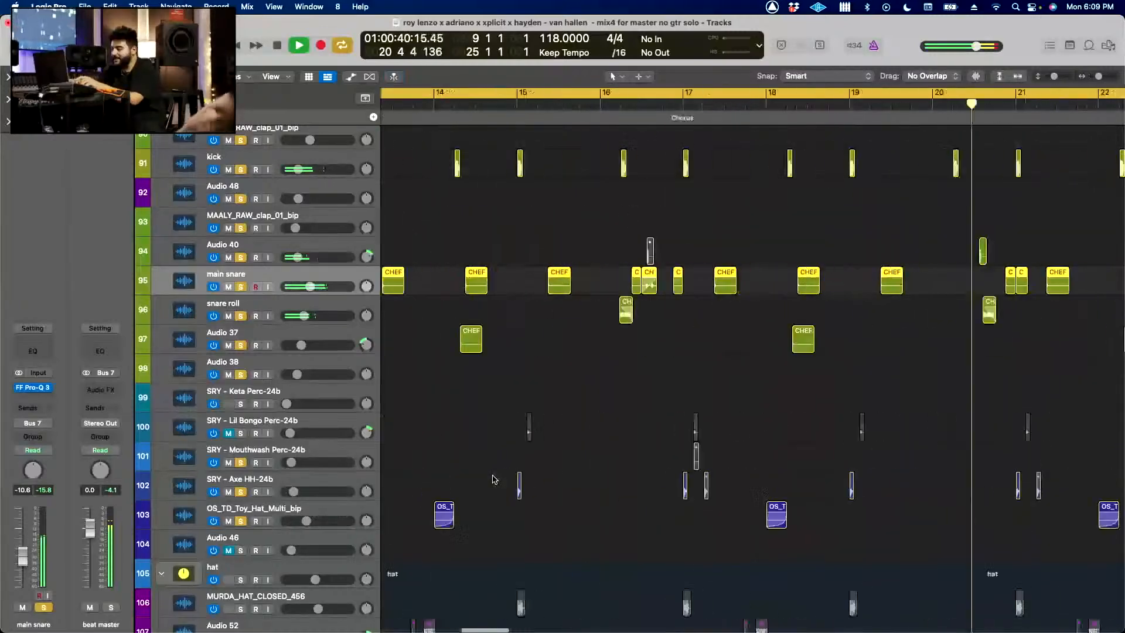
{"action": "scroll", "coordinate": [494, 475], "scroll_direction": "up", "scroll_amount": 4}
{"action": "scroll", "coordinate": [521, 356], "scroll_direction": "up", "scroll_amount": 4}
{"action": "scroll", "coordinate": [520, 357], "scroll_direction": "right", "scroll_amount": 8}
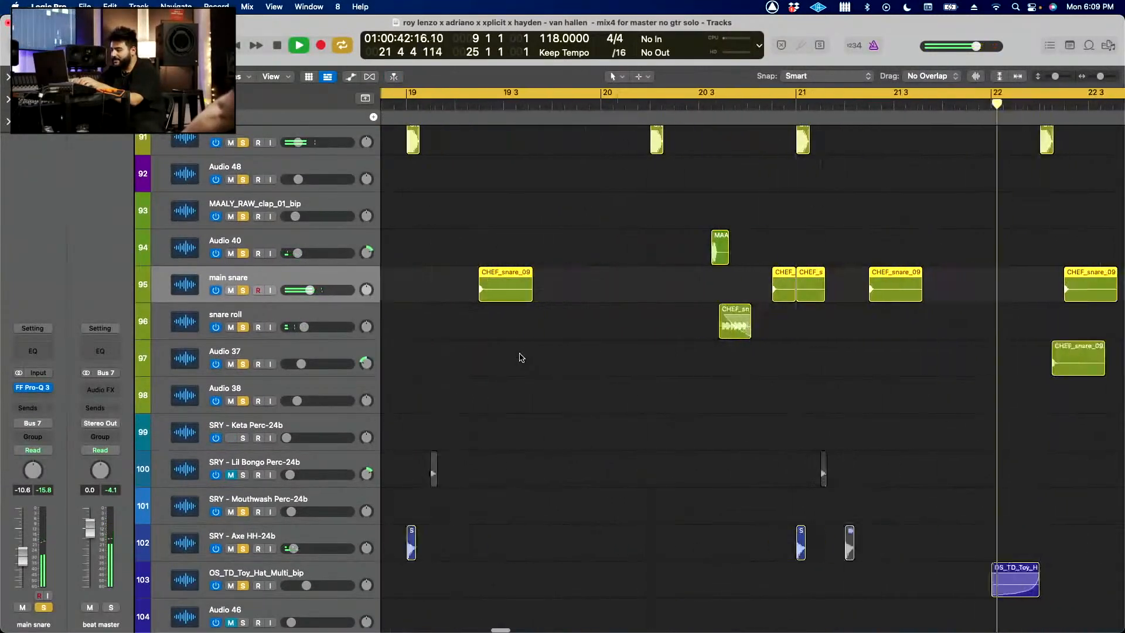
{"action": "scroll", "coordinate": [521, 356], "scroll_direction": "down", "scroll_amount": 8}
{"action": "scroll", "coordinate": [521, 356], "scroll_direction": "down", "scroll_amount": 3}
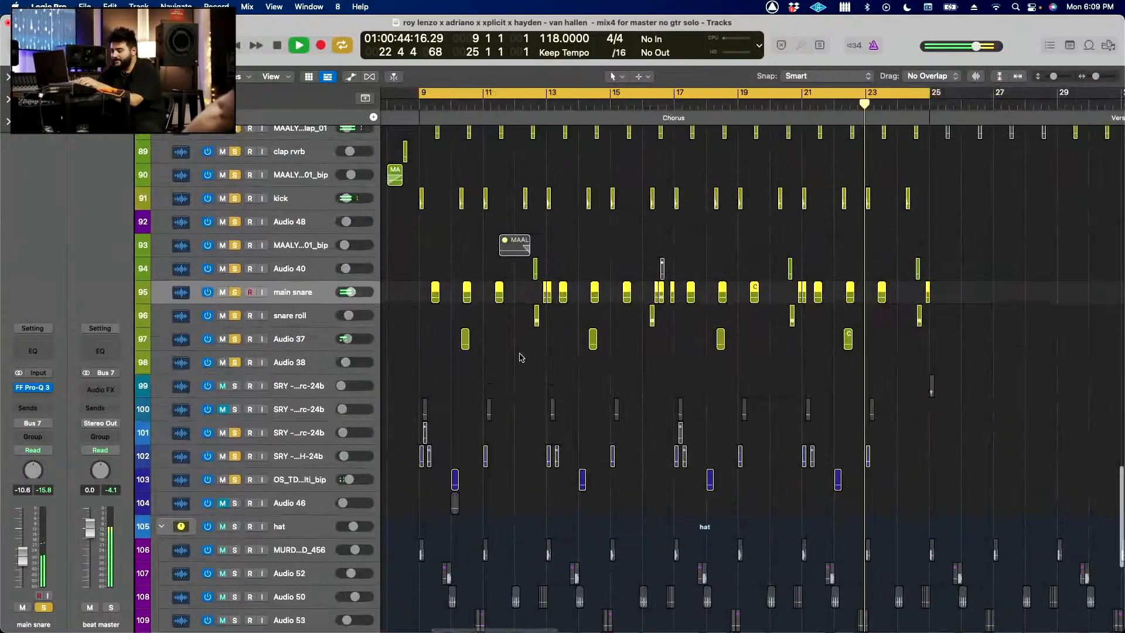
{"action": "scroll", "coordinate": [520, 356], "scroll_direction": "down", "scroll_amount": 7}
{"action": "left_click", "coordinate": [237, 317]}
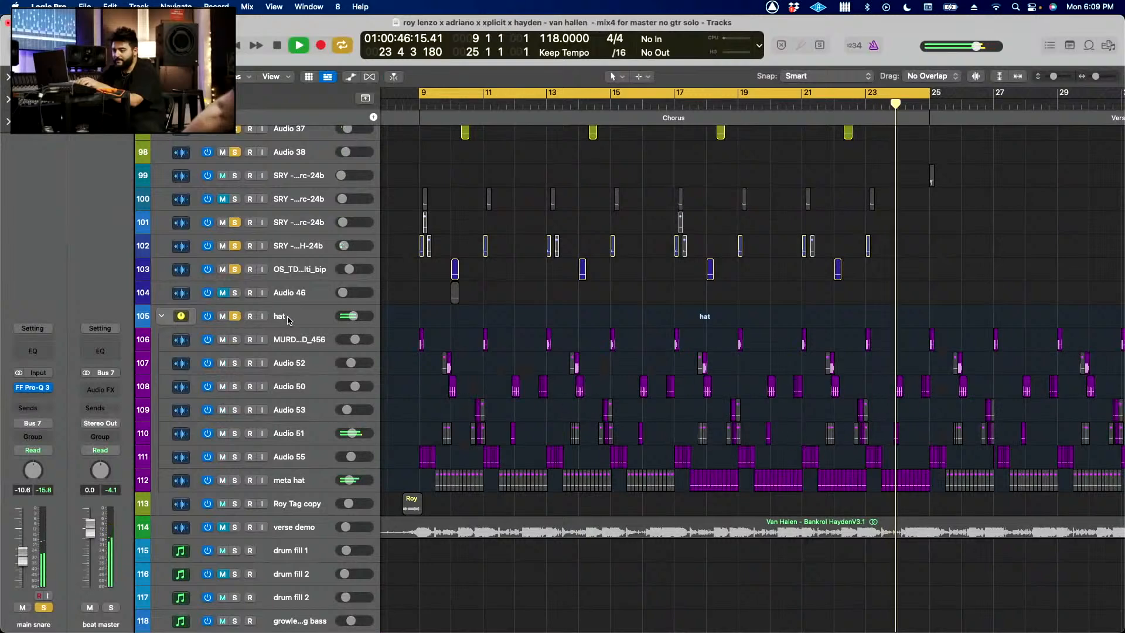
Step: Examine how the hat stack's regions are arranged against the snares and percussion across the chorus
{"action": "scroll", "coordinate": [526, 384], "scroll_direction": "down", "scroll_amount": 3}
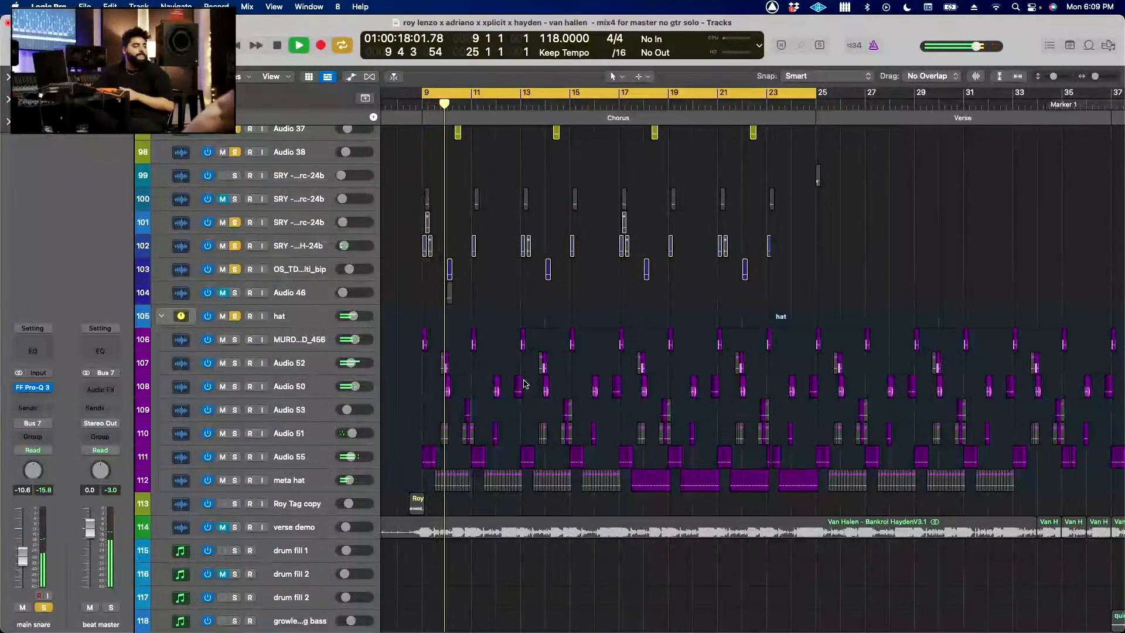
{"action": "key", "text": "super+Right"}
{"action": "key", "text": "super+Right"}
{"action": "key", "text": "super+Right"}
{"action": "key", "text": "super+Right"}
{"action": "key", "text": "super+Right"}
{"action": "key", "text": "super+Right"}
{"action": "key", "text": "super+Right"}
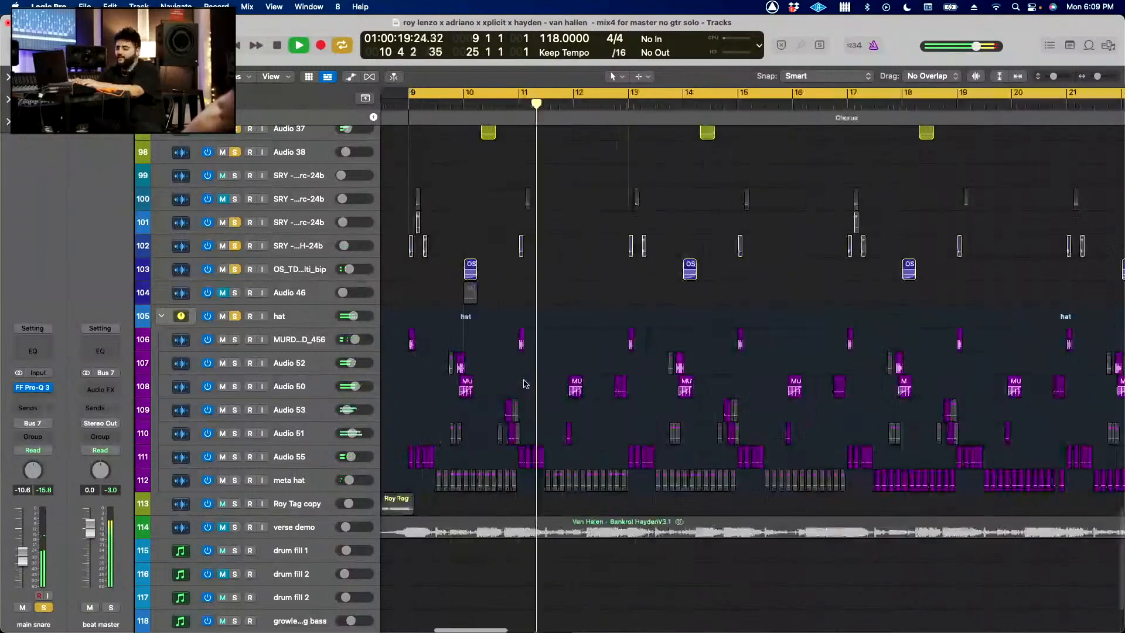
{"action": "key", "text": "super+Left"}
{"action": "key", "text": "super+Left"}
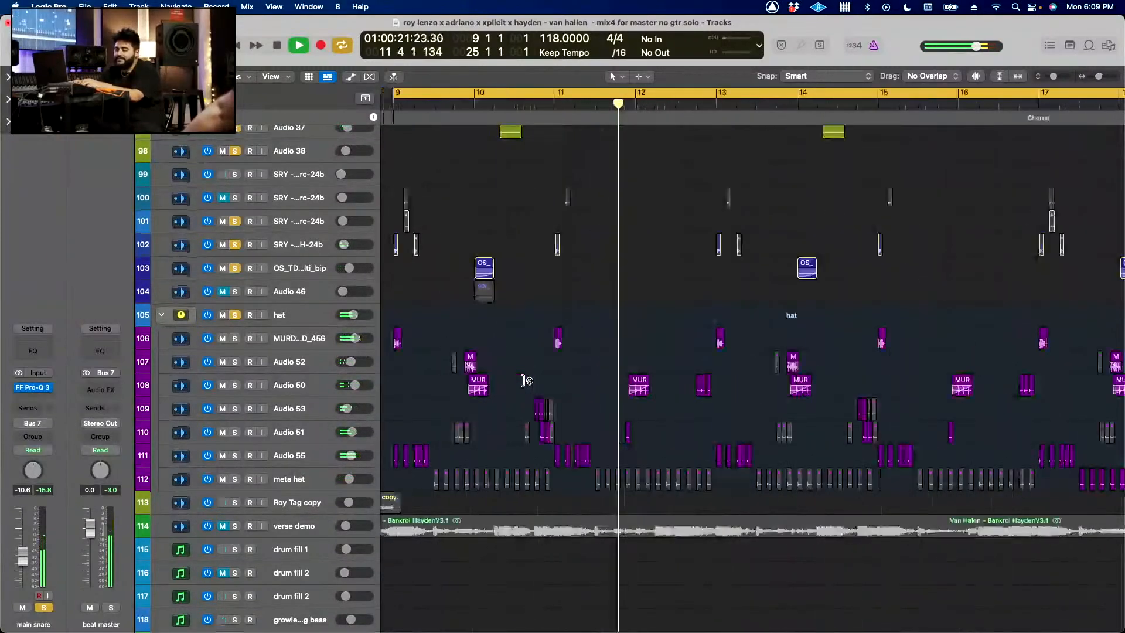
{"action": "key", "text": "super+Up"}
{"action": "key", "text": "super+Up"}
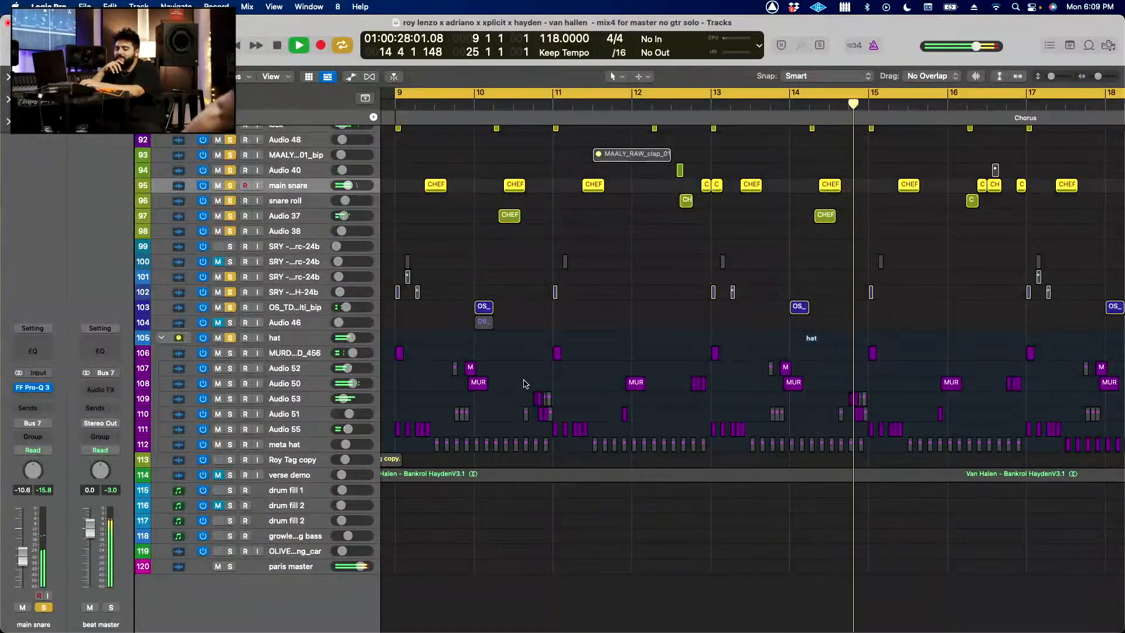
{"action": "key", "text": "super+Down"}
{"action": "key", "text": "super+Down"}
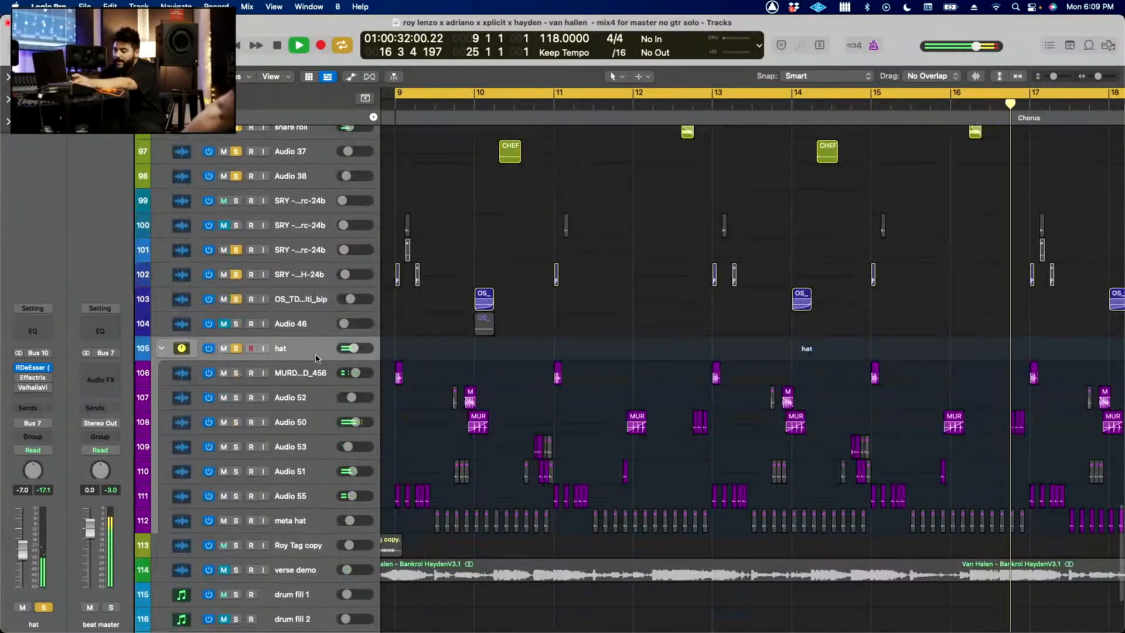
Step: Go through the hat stack's subtracks from MURDA_HAT_CLOSED_456 to Audio 55, viewing each channel strip
{"action": "left_click", "coordinate": [315, 375]}
{"action": "key", "text": "Down"}
{"action": "key", "text": "Down"}
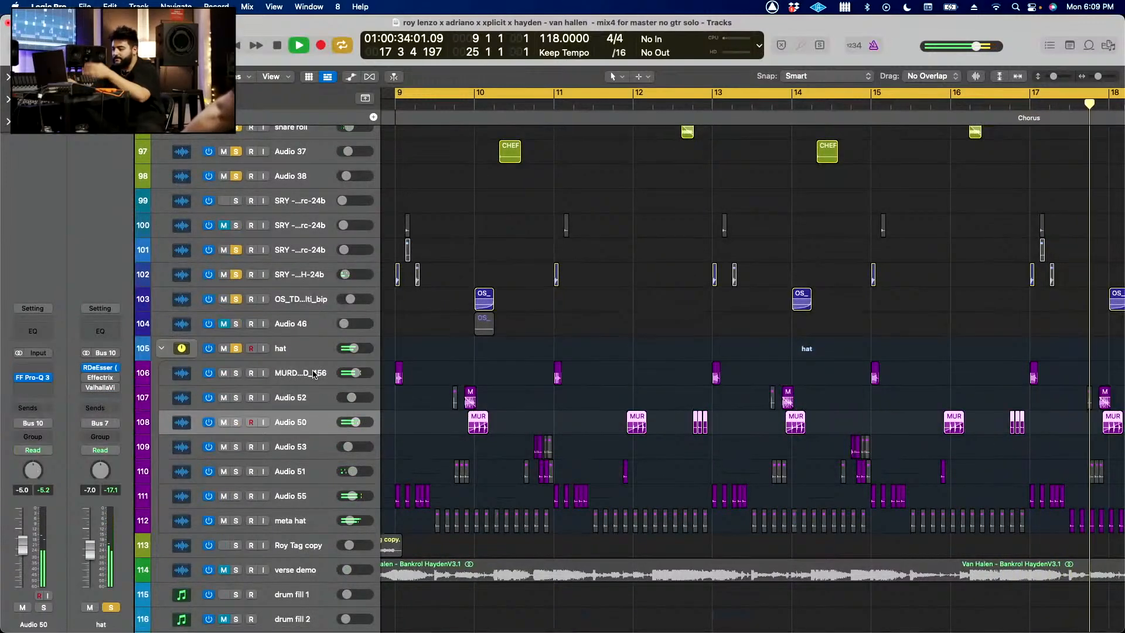
{"action": "key", "text": "Down"}
{"action": "key", "text": "Down"}
{"action": "key", "text": "Down"}
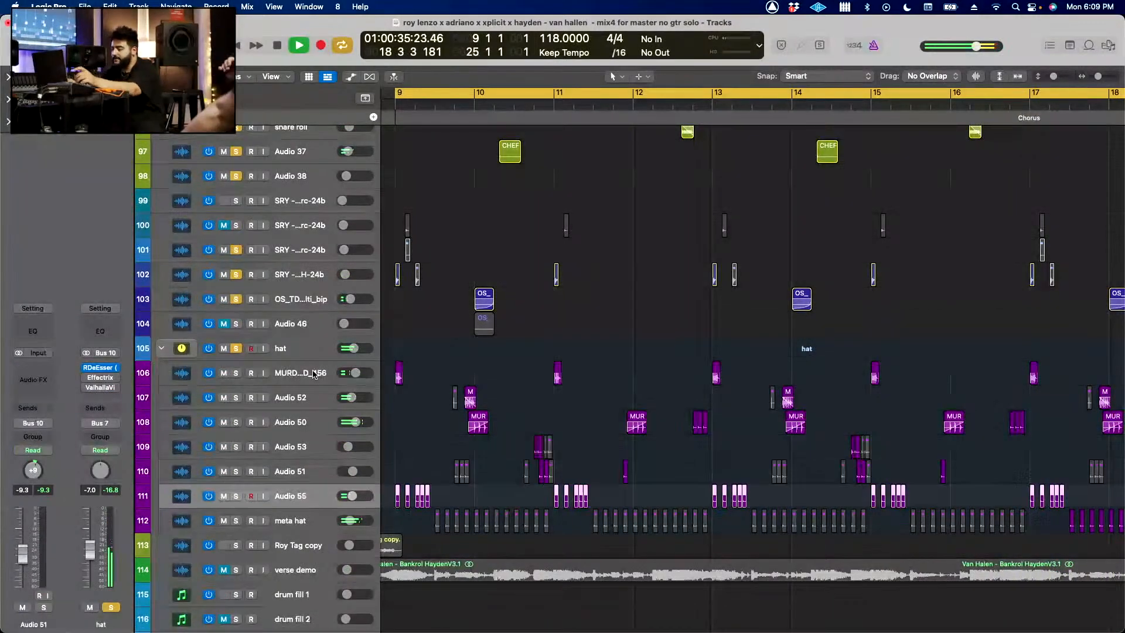
Step: Open the hat stack's RDeEsser, compare it bypassed and active during playback, and close it
{"action": "key", "text": "super+Down"}
{"action": "key", "text": "super+Down"}
{"action": "key", "text": "super+Left"}
{"action": "key", "text": "super+Left"}
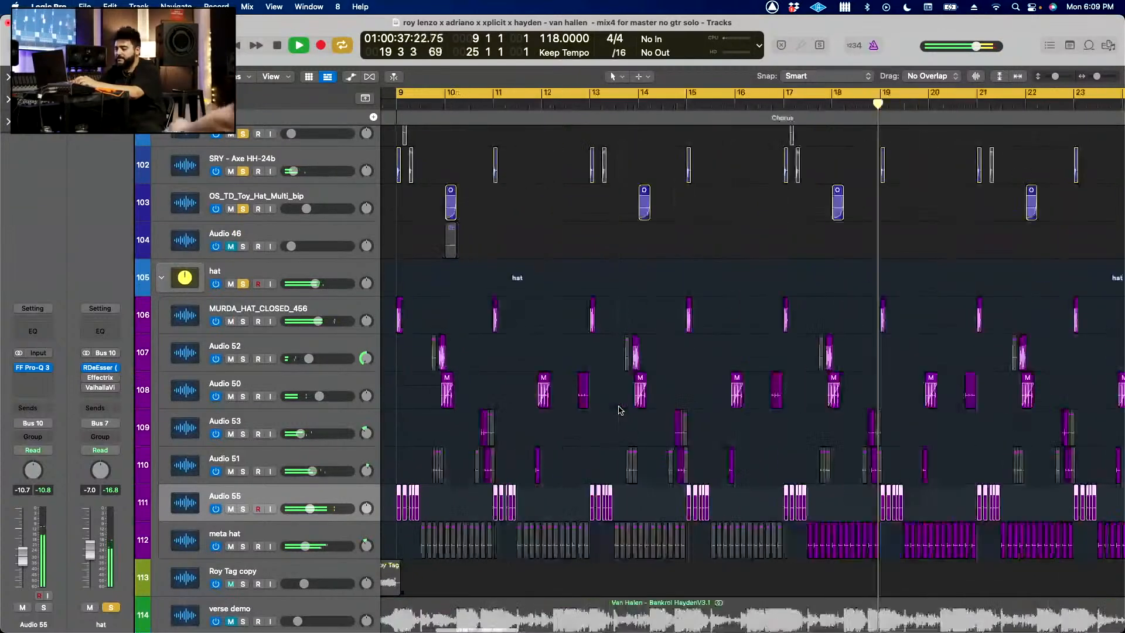
{"action": "scroll", "coordinate": [620, 410], "scroll_direction": "down", "scroll_amount": 2}
{"action": "left_click", "coordinate": [344, 289]}
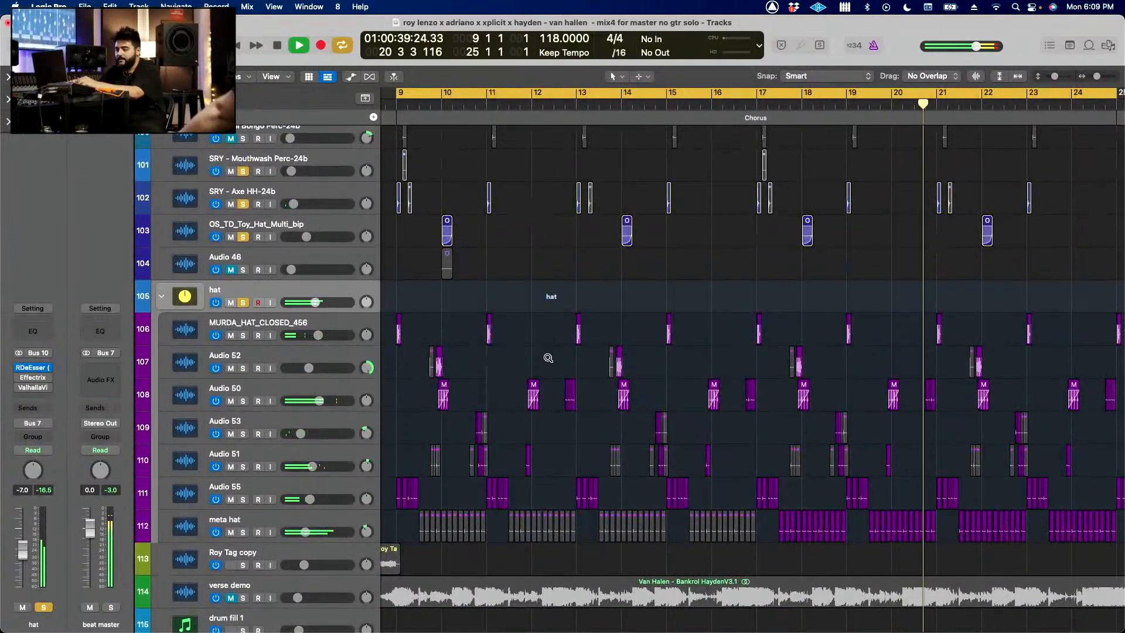
{"action": "scroll", "coordinate": [548, 357], "scroll_direction": "down", "scroll_amount": 2}
{"action": "left_click", "coordinate": [33, 368]}
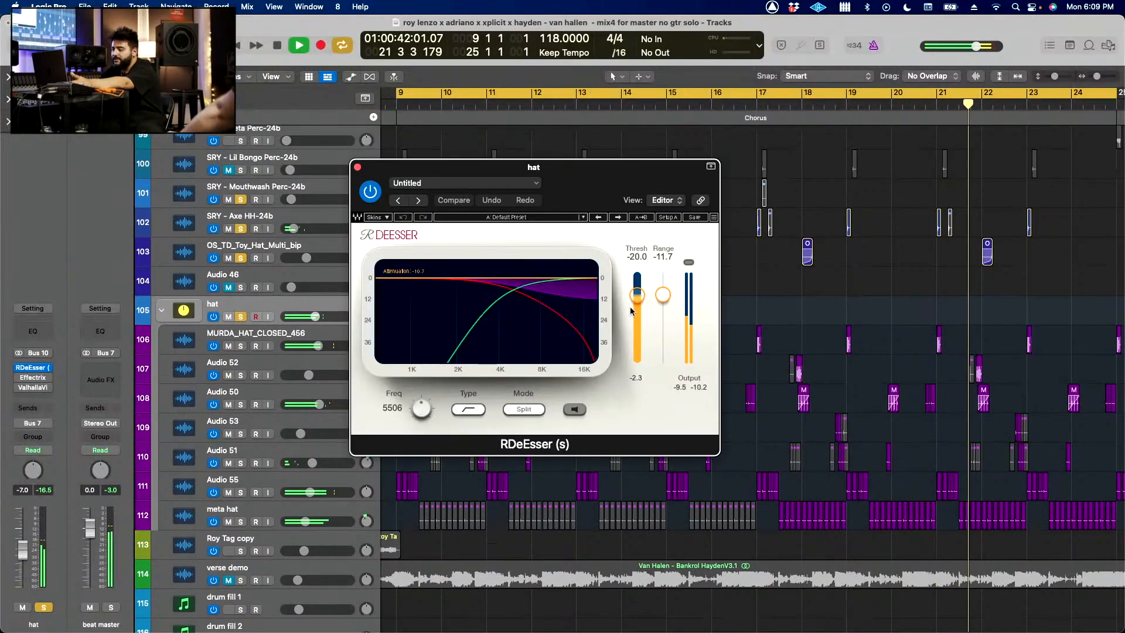
{"action": "left_click", "coordinate": [370, 193]}
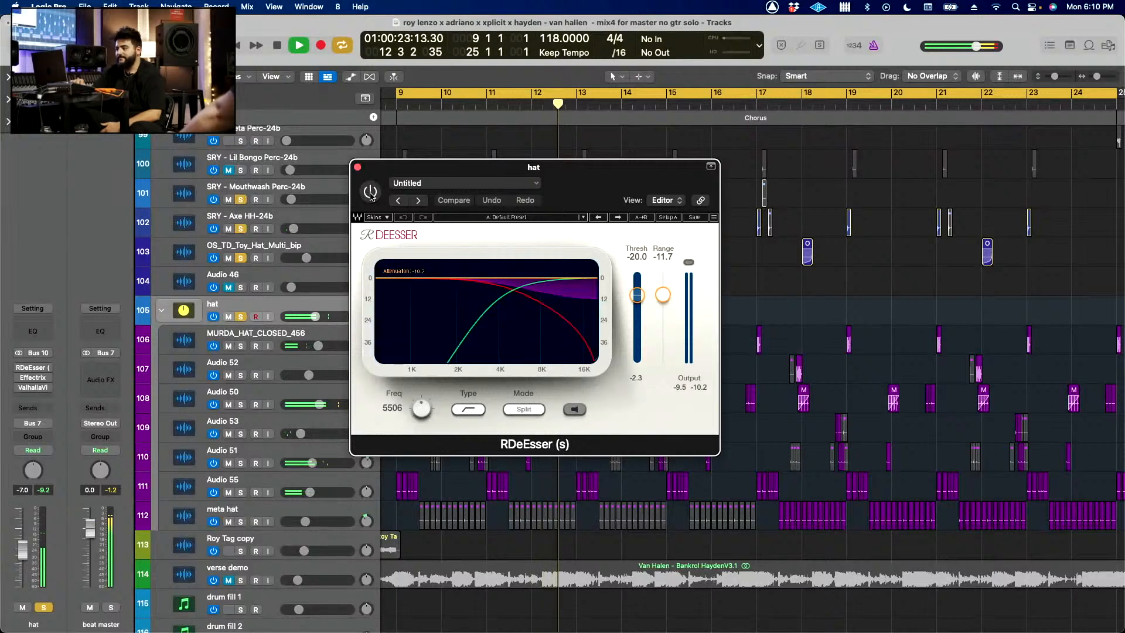
{"action": "left_click", "coordinate": [371, 192]}
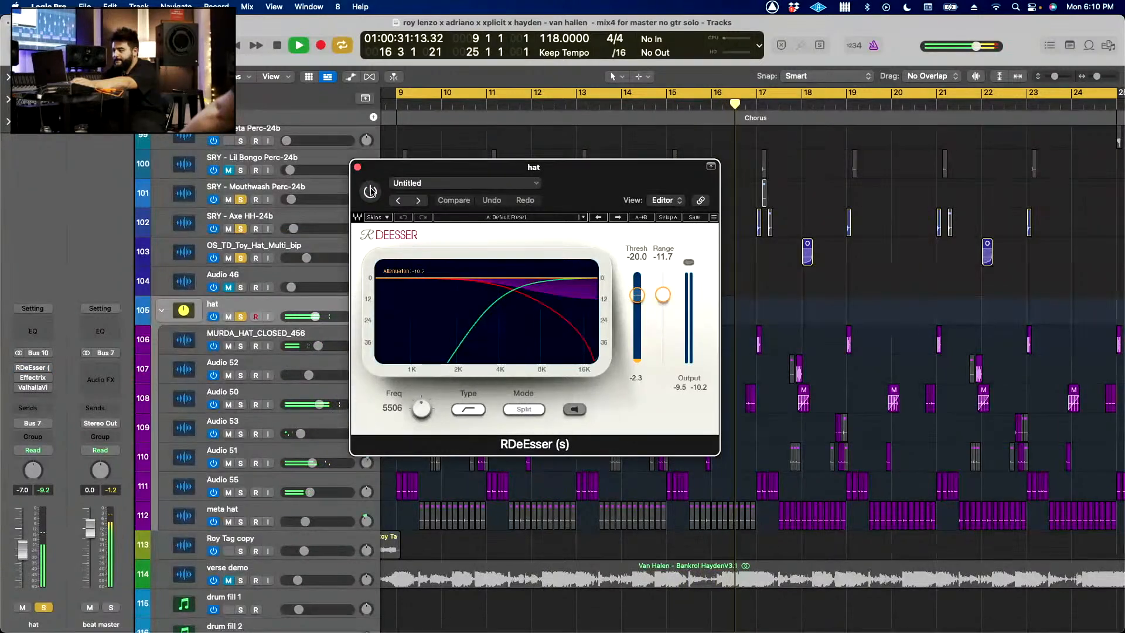
{"action": "left_click", "coordinate": [371, 192]}
{"action": "left_click", "coordinate": [357, 167]}
Step: Solo the meta hat track, set the cycle range to bars 17–25, and restart playback there
{"action": "scroll", "coordinate": [509, 302], "scroll_direction": "down", "scroll_amount": 5}
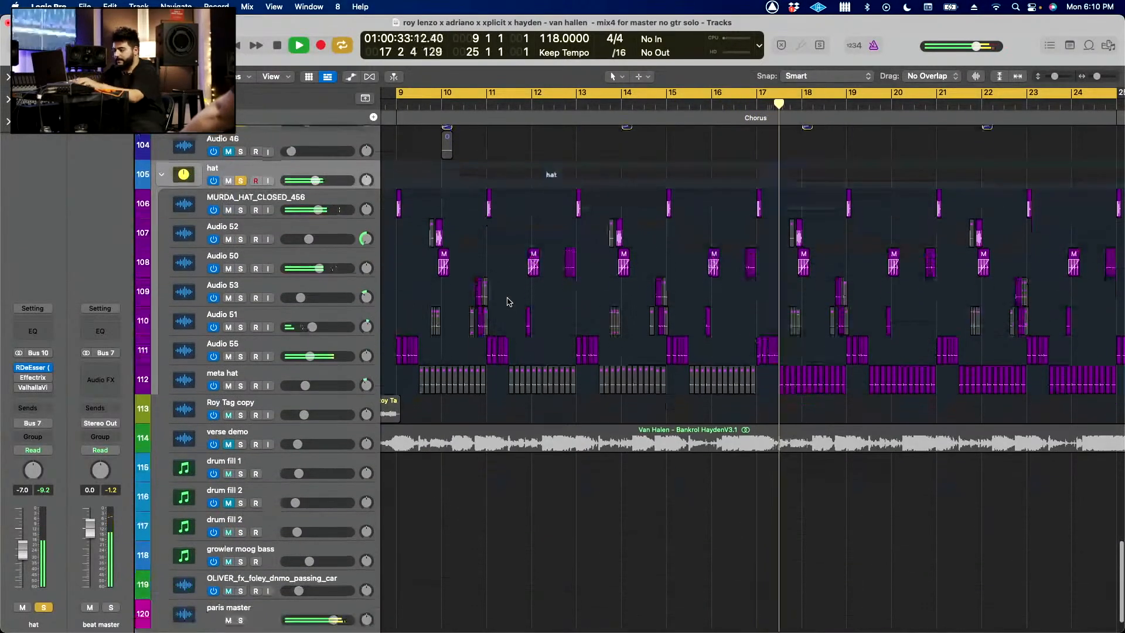
{"action": "left_click", "coordinate": [450, 373]}
{"action": "scroll", "coordinate": [507, 387], "scroll_direction": "down", "scroll_amount": 3}
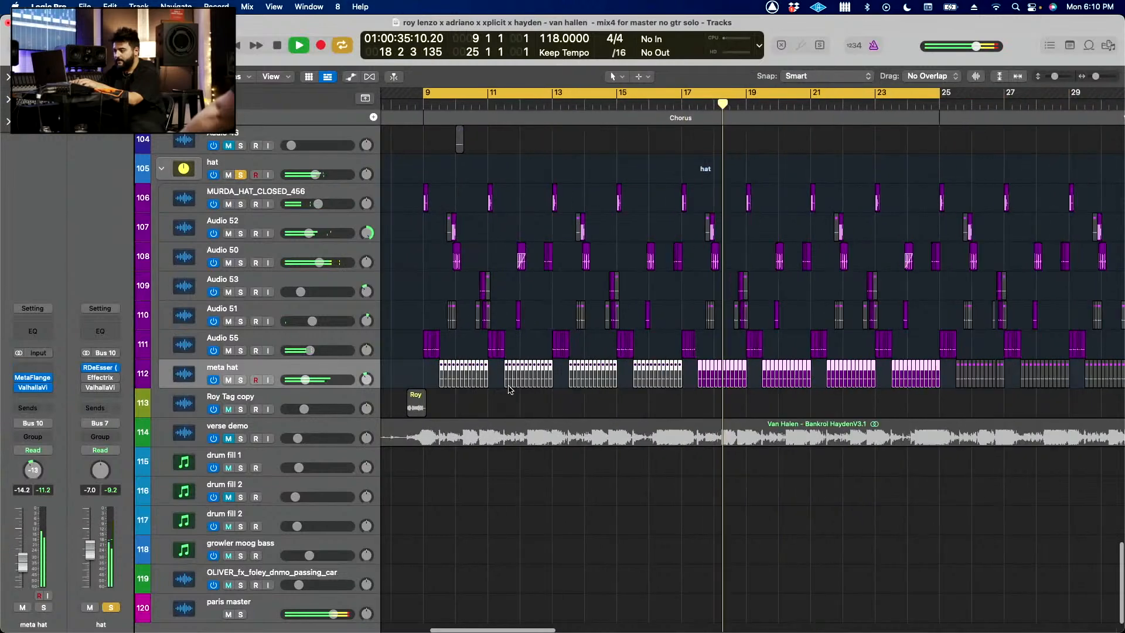
{"action": "key", "text": "space"}
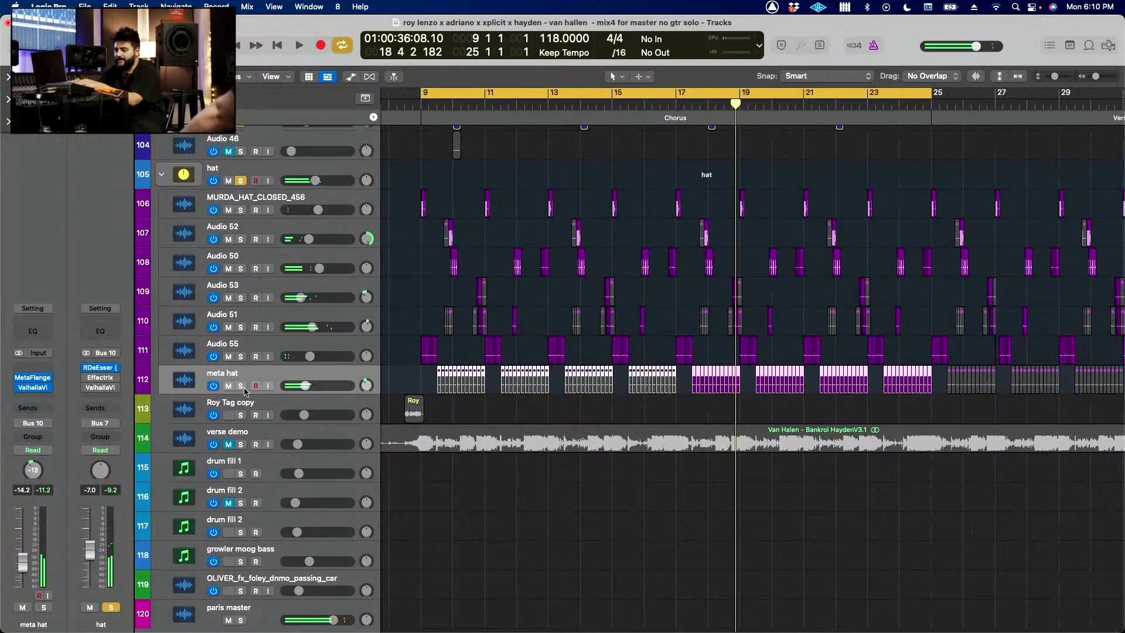
{"action": "left_click", "coordinate": [241, 386]}
{"action": "key", "text": "space"}
{"action": "key", "text": "c"}
{"action": "left_click_drag", "start_coordinate": [675, 96], "coordinate": [941, 108]}
{"action": "key", "text": "space"}
{"action": "key", "text": "space"}
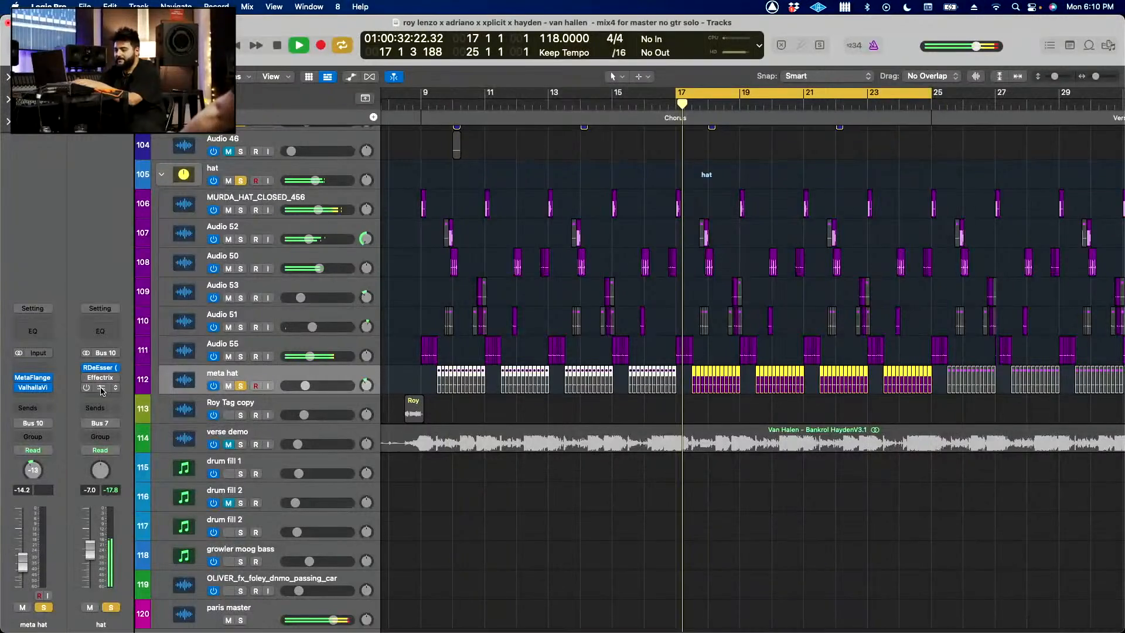
Step: Inspect the meta hat's MetaFlanger, close it, and play the cycle with only the meta hat soloed
{"action": "left_click", "coordinate": [32, 378]}
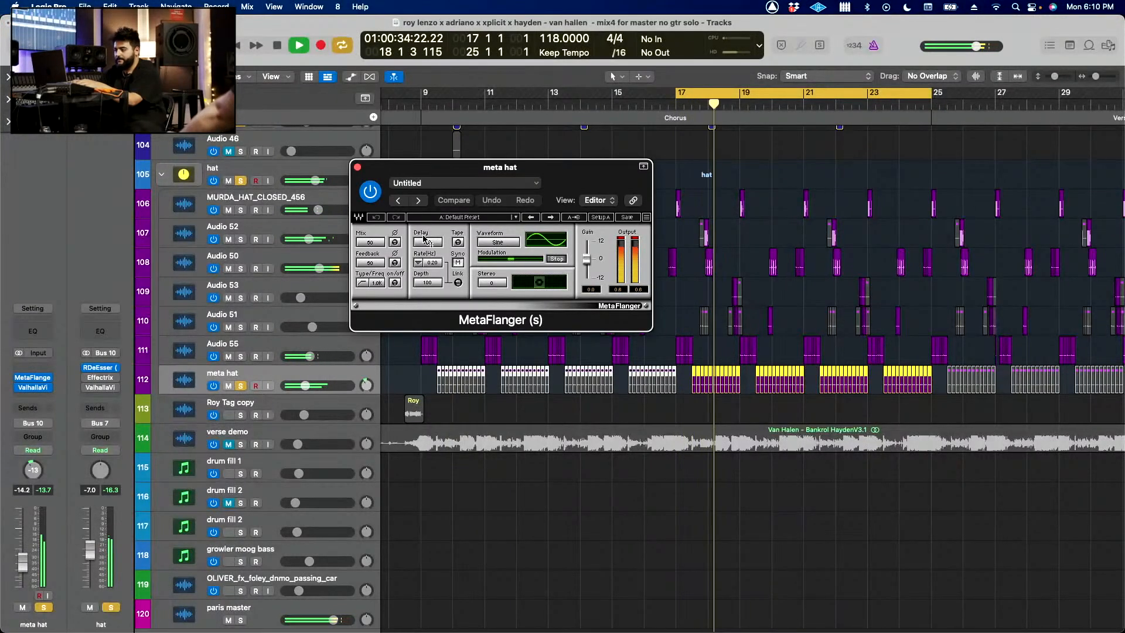
{"action": "left_click", "coordinate": [358, 167]}
{"action": "left_click_drag", "start_coordinate": [240, 181], "coordinate": [244, 471]}
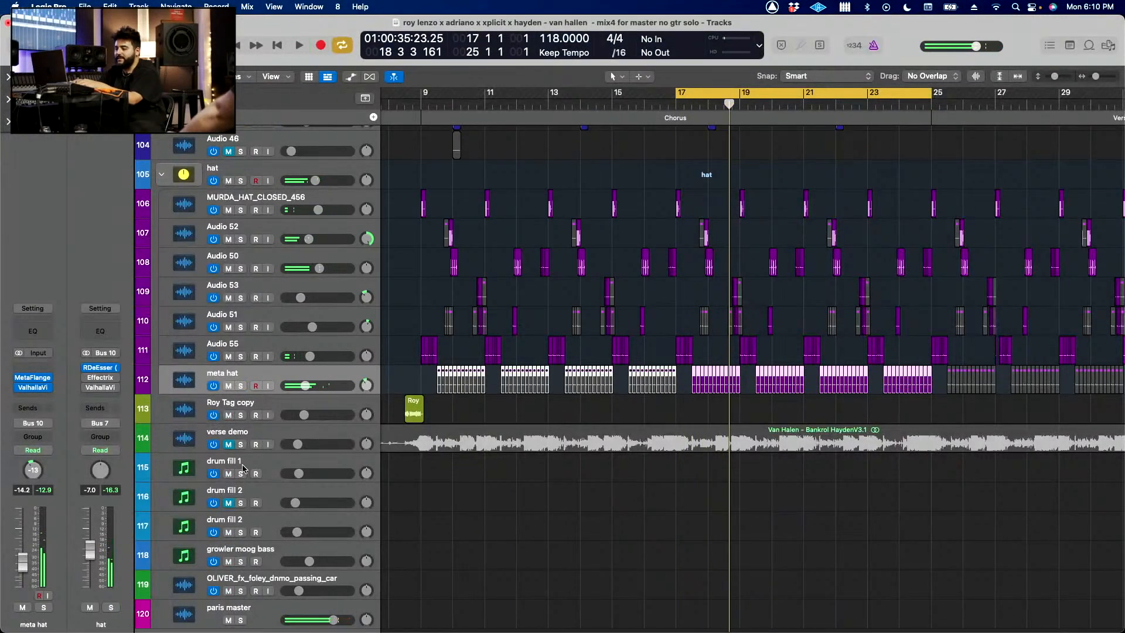
{"action": "left_click", "coordinate": [240, 385]}
{"action": "key", "text": "space"}
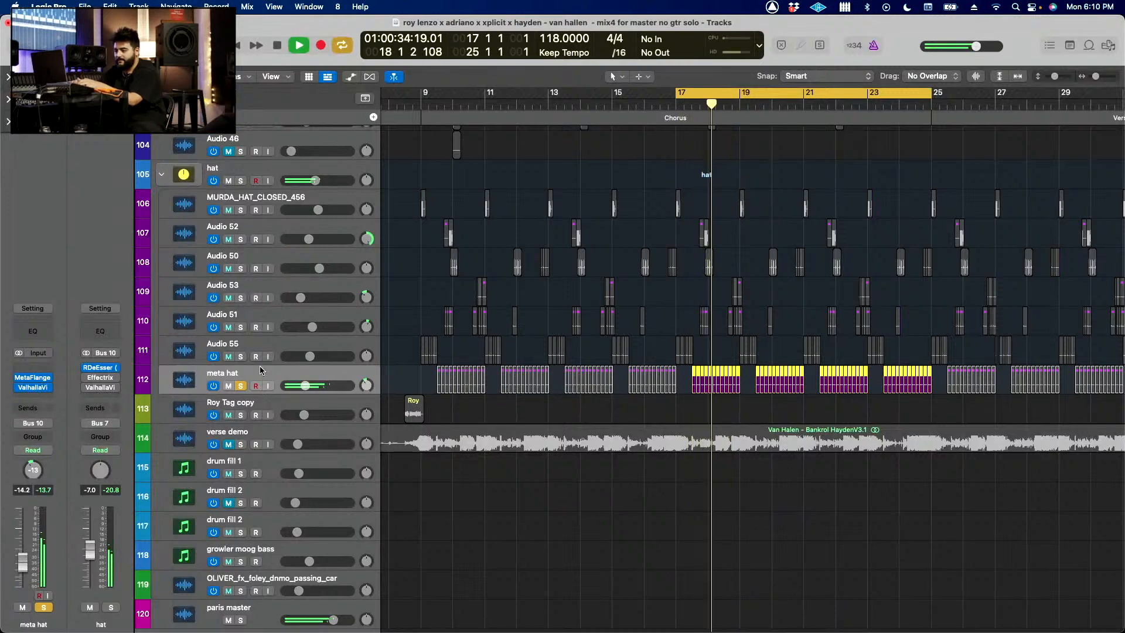
Step: Solo the hat stack's remaining subtracks from Audio 55 up to MURDA_HAT_CLOSED_456 and play them over the cycle
{"action": "left_click_drag", "start_coordinate": [241, 356], "coordinate": [245, 201]}
{"action": "left_click", "coordinate": [241, 210], "text": "alt"}
{"action": "scroll", "coordinate": [628, 323], "scroll_direction": "down", "scroll_amount": 4}
{"action": "scroll", "coordinate": [628, 323], "scroll_direction": "down", "scroll_amount": 2}
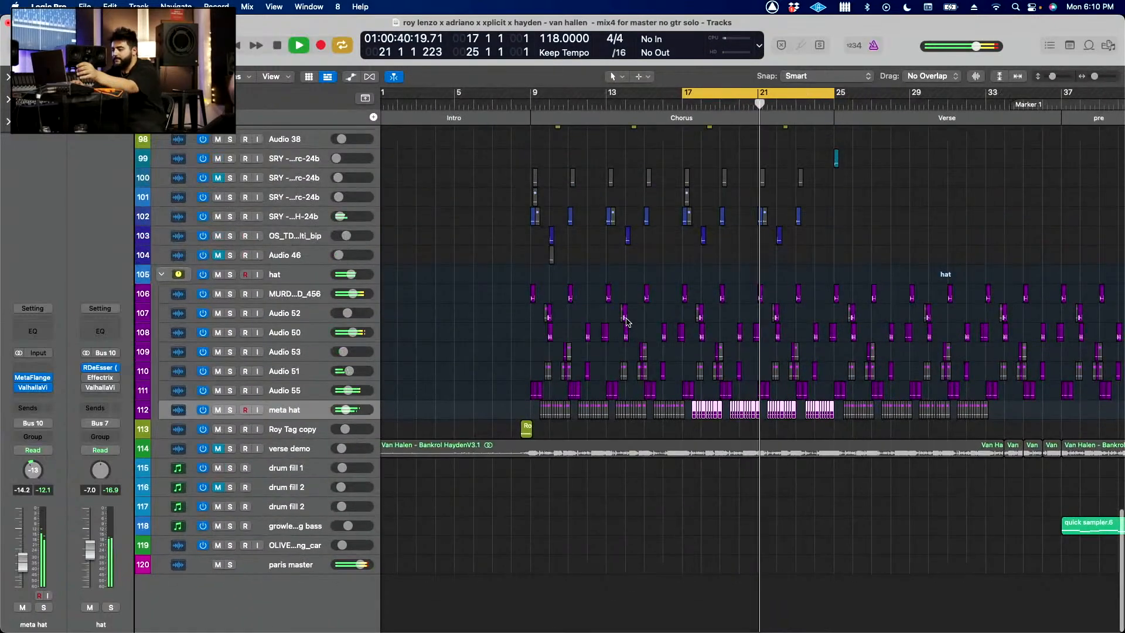
Step: Solo the acc gtr stack and play it over the bar 17–25 cycle
{"action": "scroll", "coordinate": [627, 322], "scroll_direction": "up", "scroll_amount": 6}
{"action": "scroll", "coordinate": [626, 322], "scroll_direction": "down", "scroll_amount": 5}
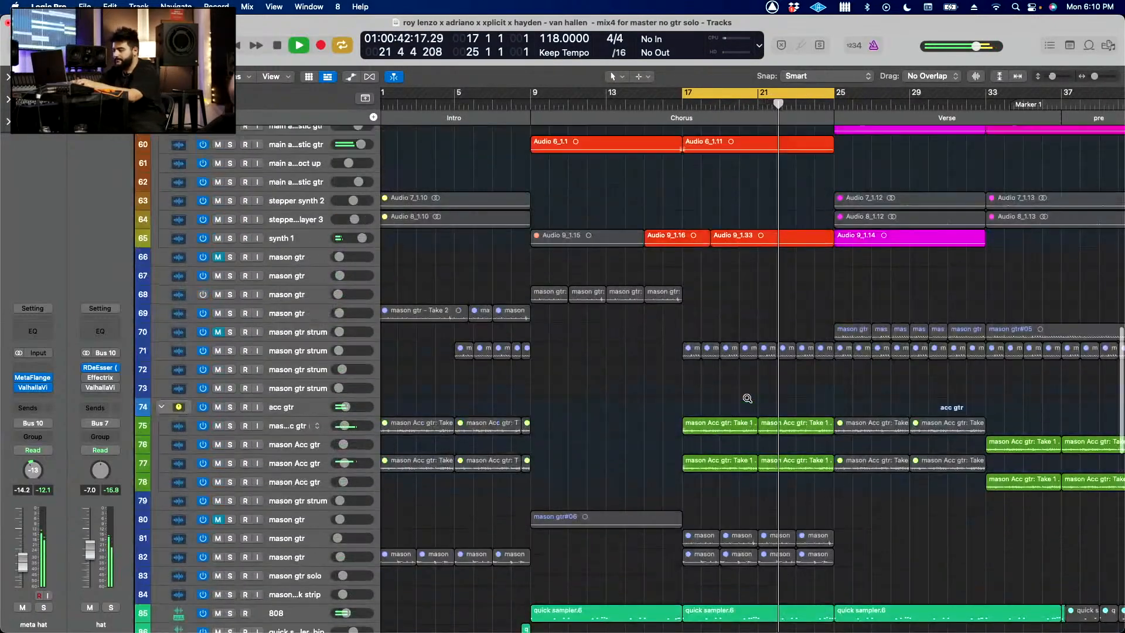
{"action": "scroll", "coordinate": [747, 398], "scroll_direction": "down", "scroll_amount": 6}
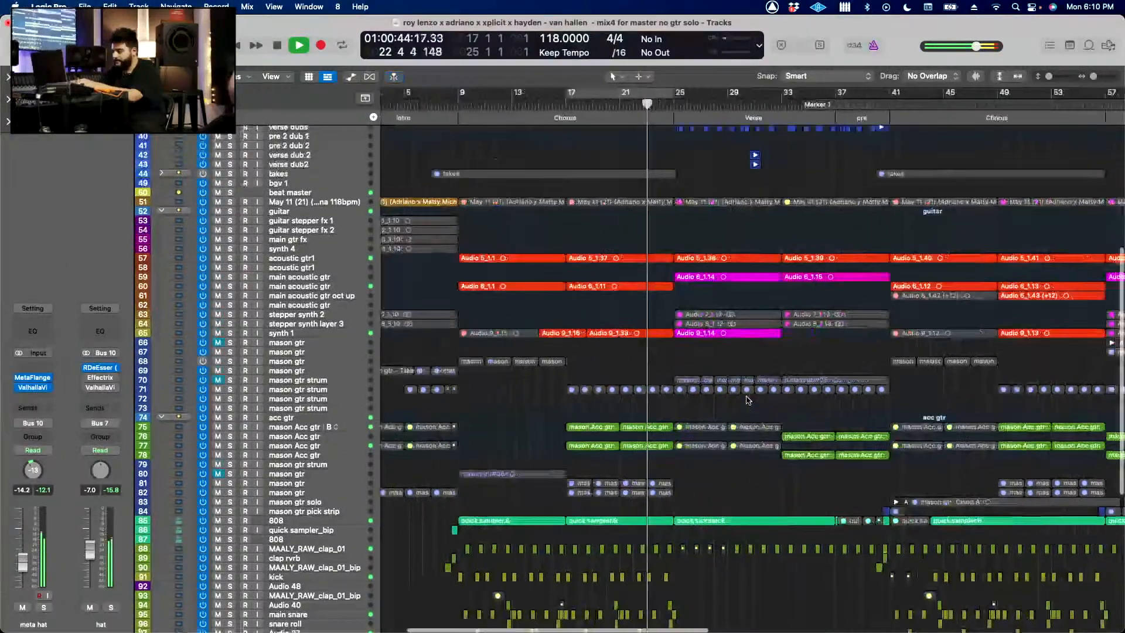
{"action": "scroll", "coordinate": [747, 398], "scroll_direction": "up", "scroll_amount": 5}
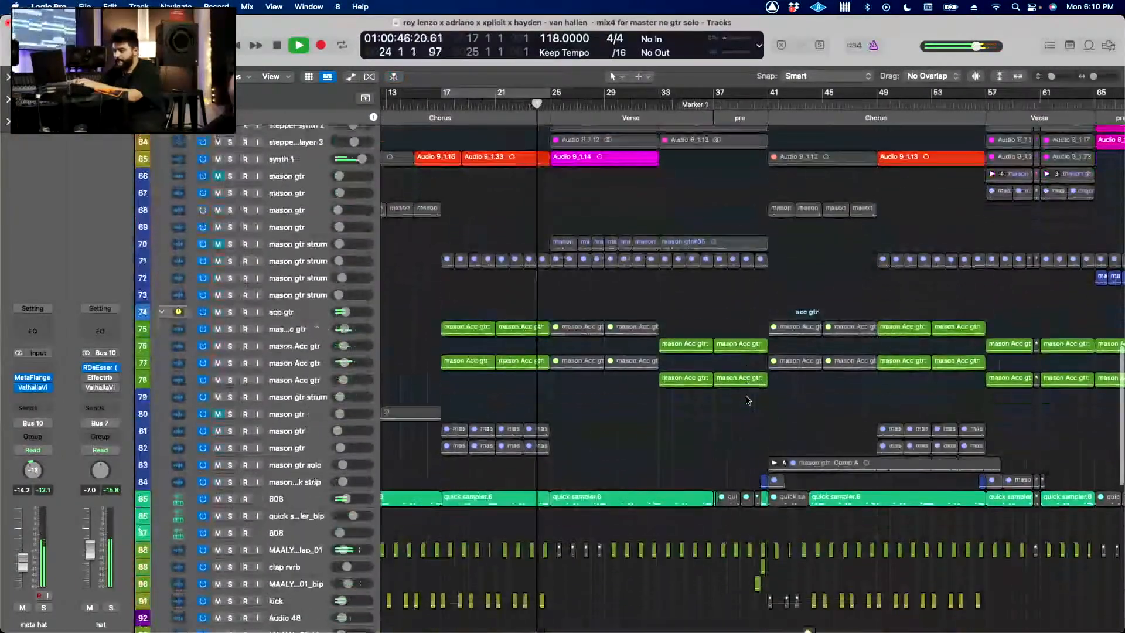
{"action": "scroll", "coordinate": [747, 398], "scroll_direction": "up", "scroll_amount": 2}
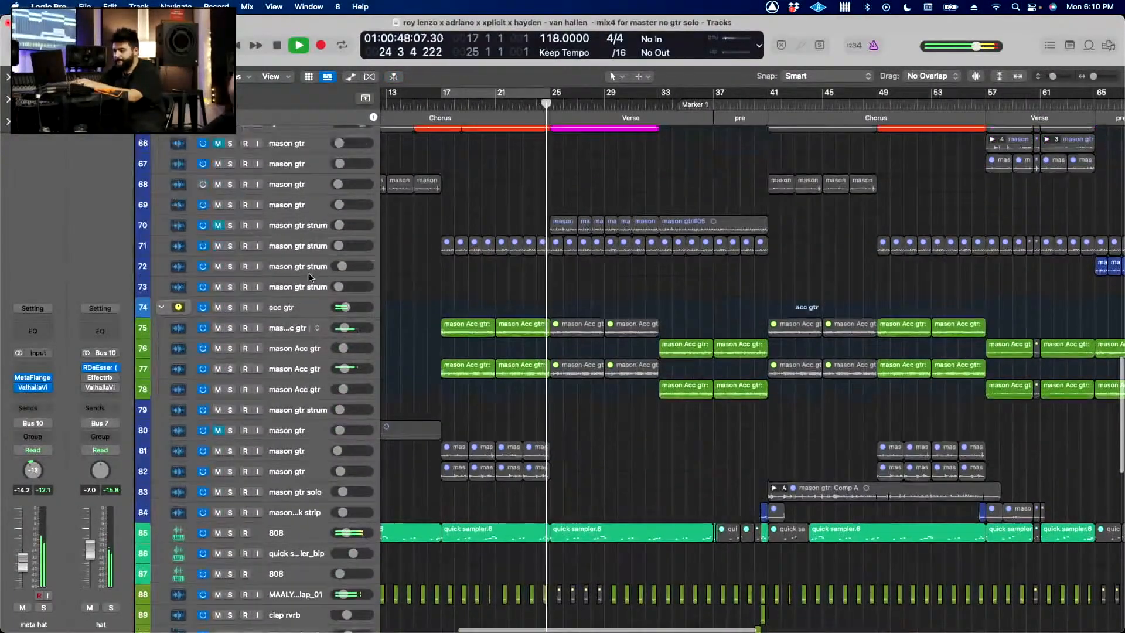
{"action": "left_click", "coordinate": [231, 308]}
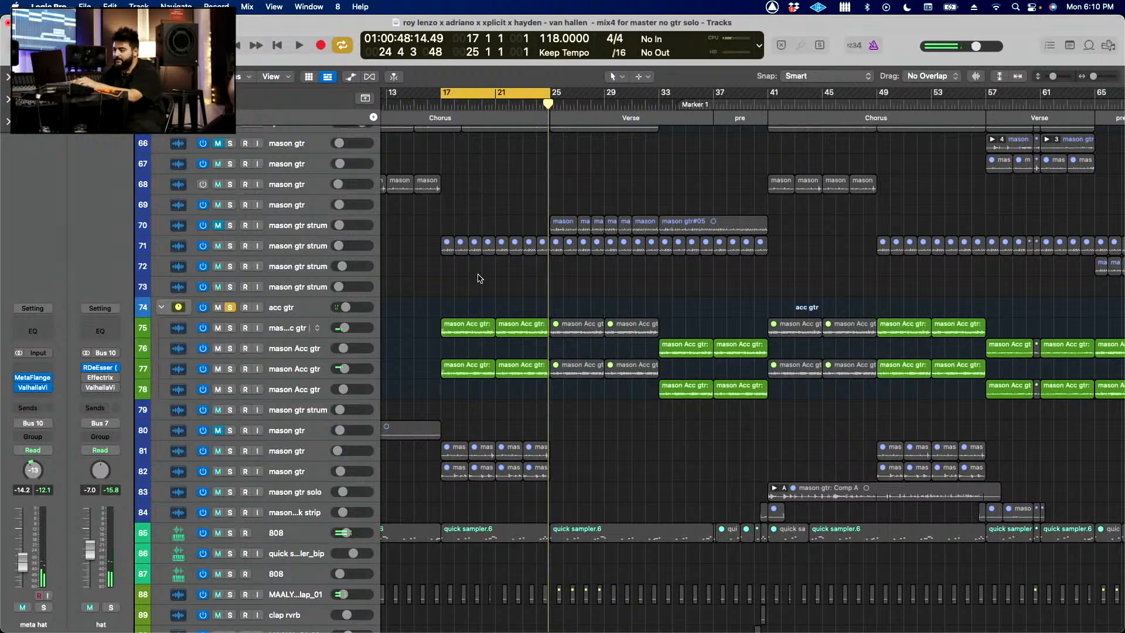
{"action": "key", "text": "space"}
{"action": "key", "text": "z"}
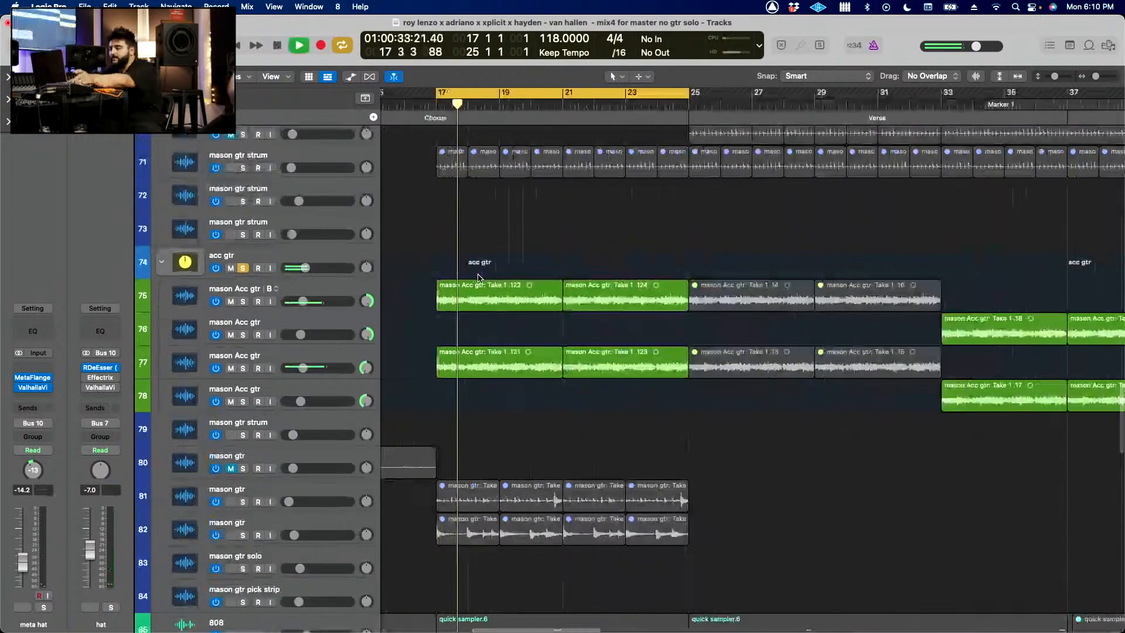
{"action": "key", "text": "z"}
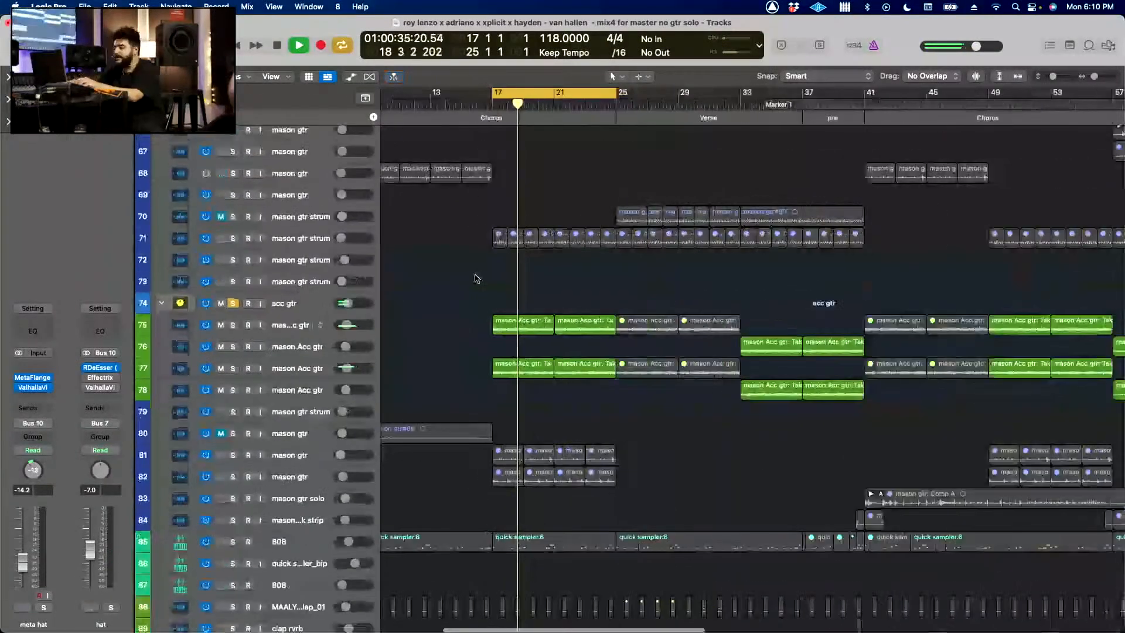
{"action": "scroll", "coordinate": [418, 153], "scroll_direction": "up", "scroll_amount": 2}
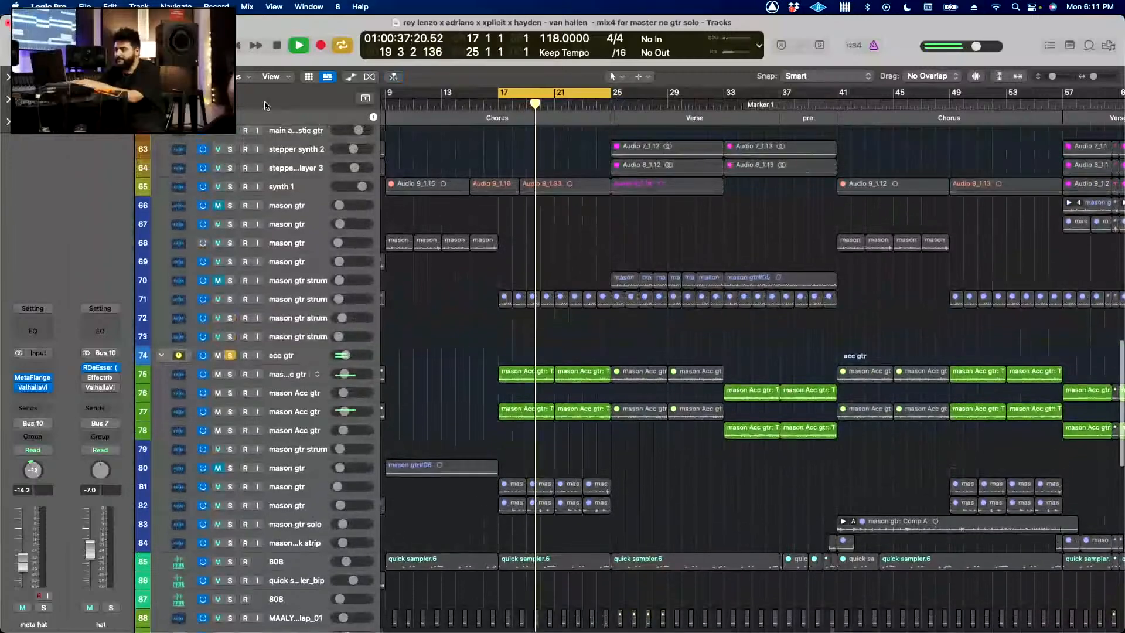
Step: Clear all solos and play the full mix into the verse, viewing the verse vocal tracks
{"action": "left_click", "coordinate": [235, 101]}
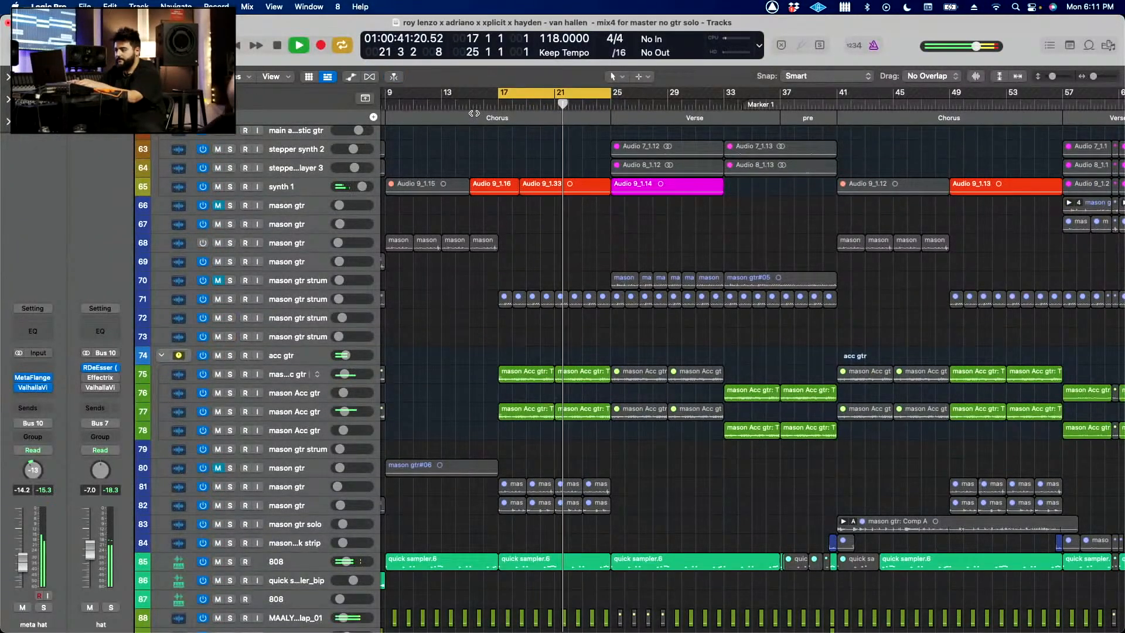
{"action": "scroll", "coordinate": [546, 244], "scroll_direction": "right", "scroll_amount": 1}
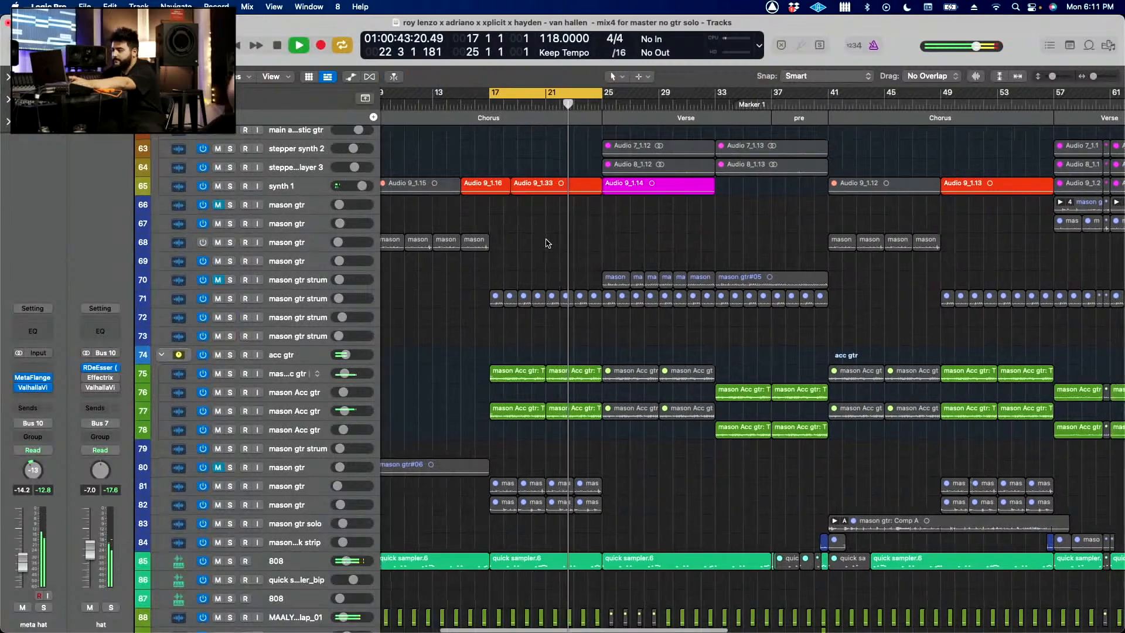
{"action": "scroll", "coordinate": [548, 243], "scroll_direction": "right", "scroll_amount": 4}
{"action": "scroll", "coordinate": [548, 244], "scroll_direction": "up", "scroll_amount": 5}
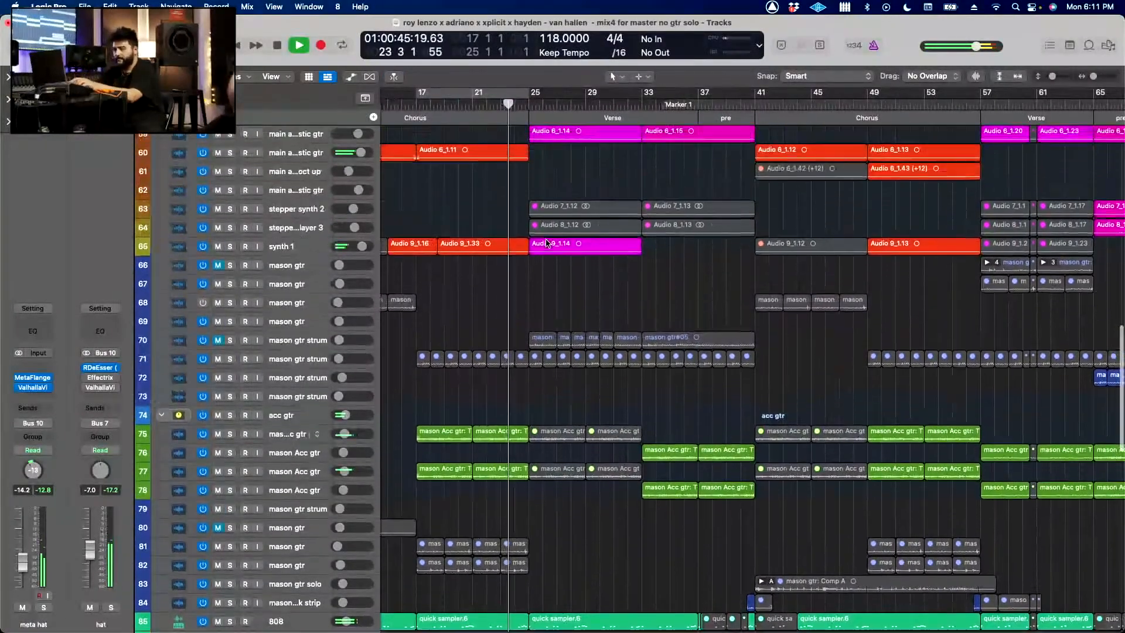
{"action": "key", "text": "super+Up"}
{"action": "scroll", "coordinate": [547, 243], "scroll_direction": "up", "scroll_amount": 15}
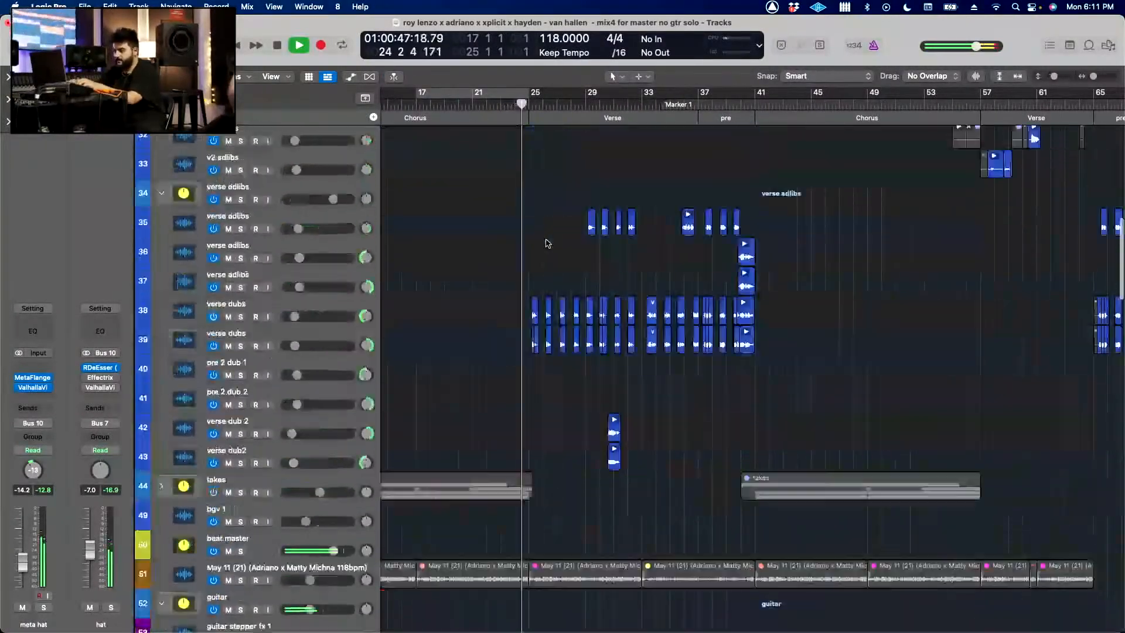
{"action": "key", "text": "super+Up"}
{"action": "key", "text": "super+Left"}
{"action": "scroll", "coordinate": [579, 367], "scroll_direction": "up", "scroll_amount": 8}
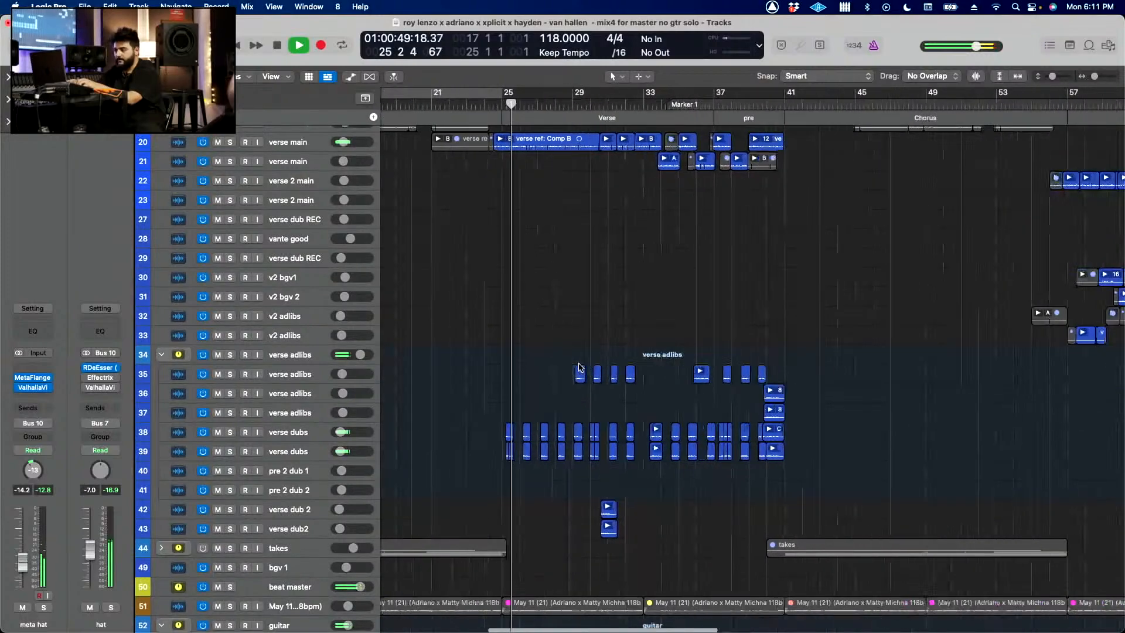
Step: Select the verse main track holding the verse's long Comp B region and solo it
{"action": "left_click", "coordinate": [321, 330]}
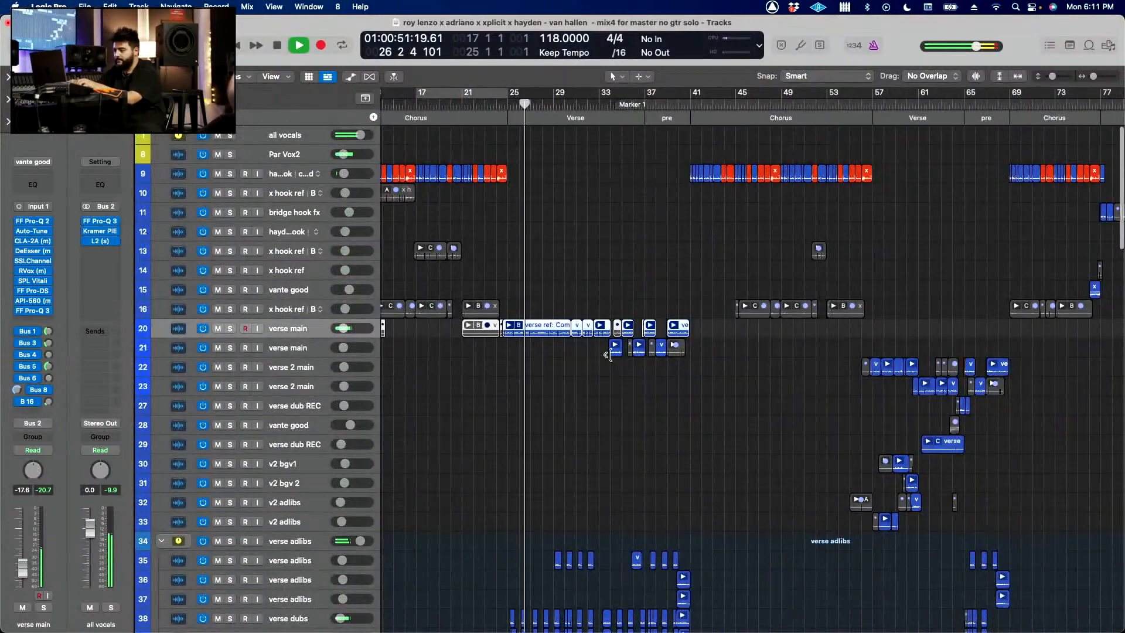
{"action": "key", "text": "super+Down"}
{"action": "key", "text": "super+Down"}
{"action": "key", "text": "super+Right"}
{"action": "key", "text": "super+Up"}
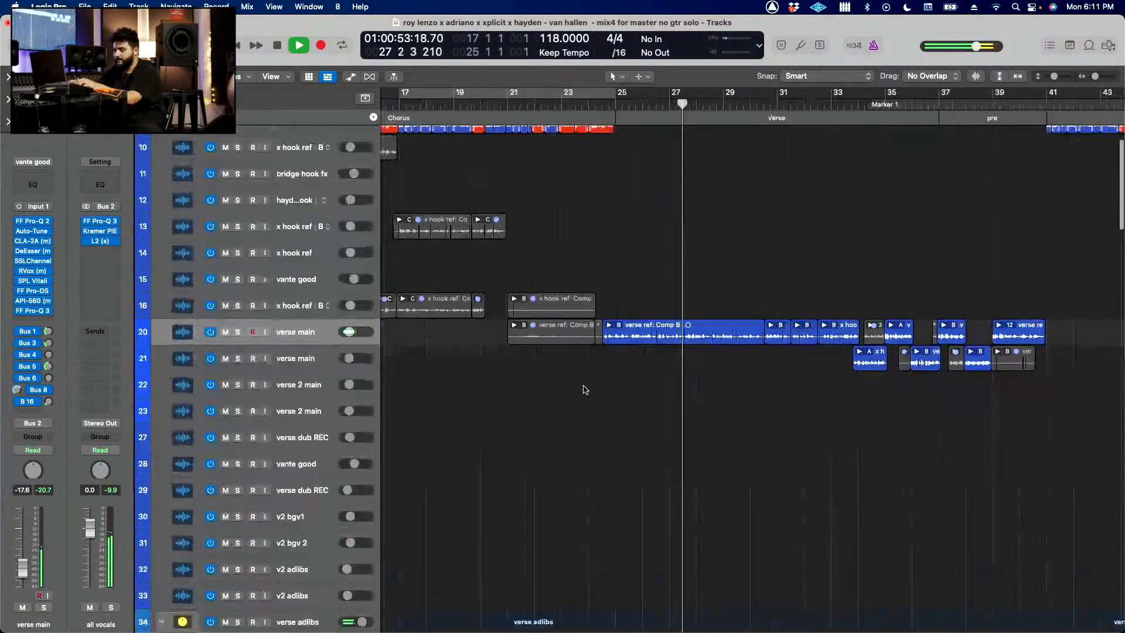
{"action": "key", "text": "super+Left"}
{"action": "key", "text": "s"}
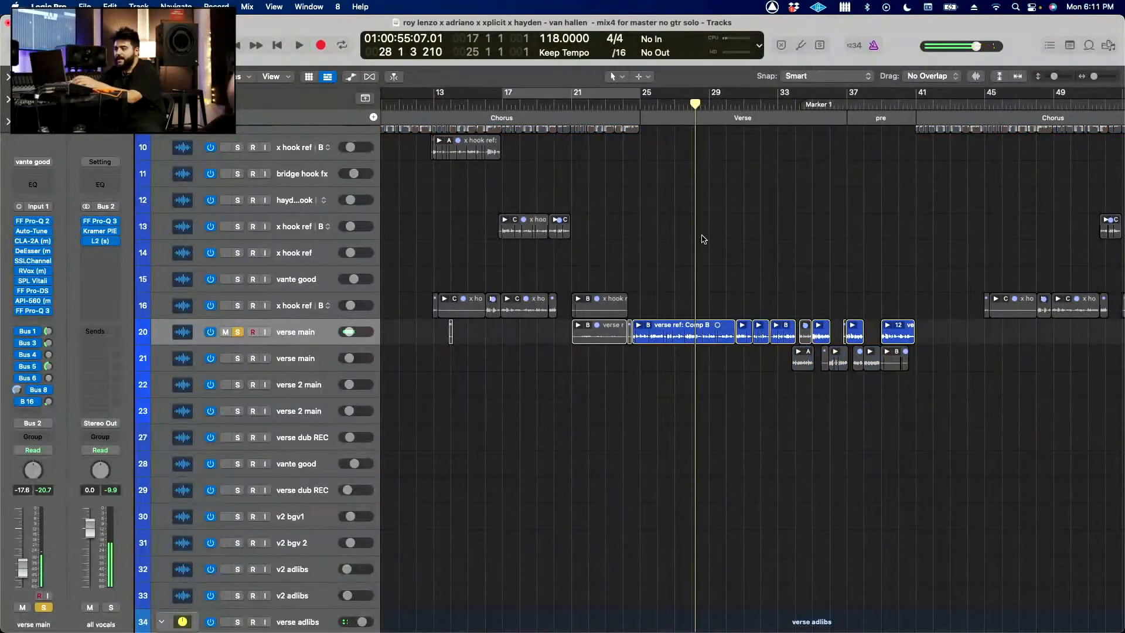
Step: Set the cycle range to bars 24–43 and play it with only verse main soloed
{"action": "scroll", "coordinate": [708, 242], "scroll_direction": "right", "scroll_amount": 5}
{"action": "left_click_drag", "start_coordinate": [522, 97], "coordinate": [840, 103]}
{"action": "key", "text": "super+Down"}
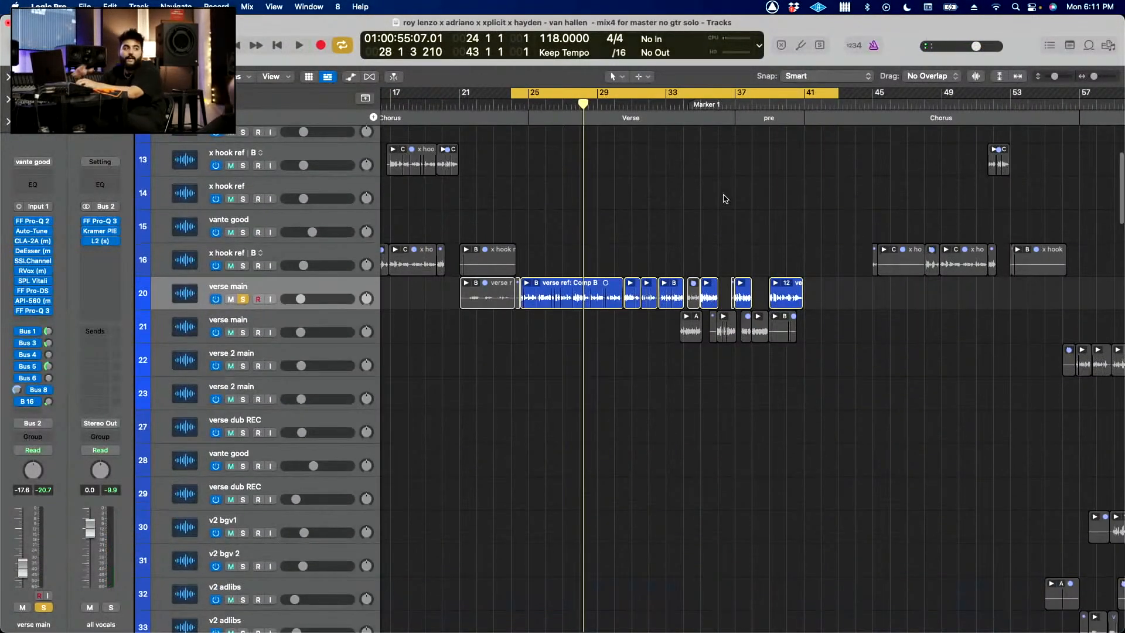
{"action": "scroll", "coordinate": [725, 196], "scroll_direction": "up", "scroll_amount": 1}
{"action": "scroll", "coordinate": [725, 198], "scroll_direction": "left", "scroll_amount": 1}
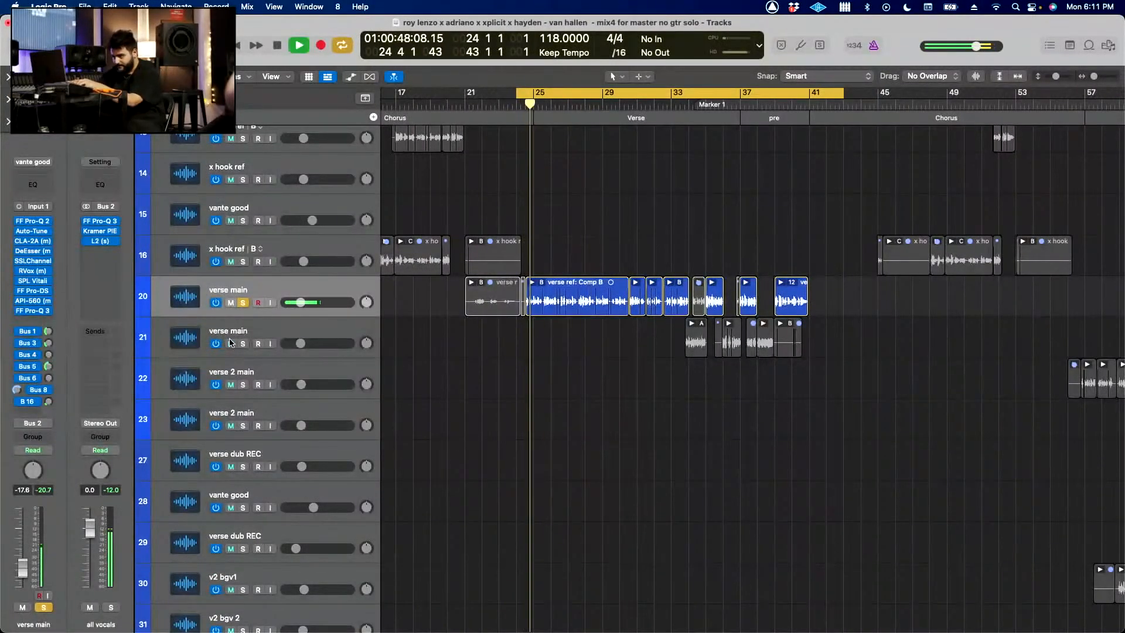
{"action": "scroll", "coordinate": [480, 361], "scroll_direction": "down", "scroll_amount": 2}
{"action": "scroll", "coordinate": [479, 361], "scroll_direction": "down", "scroll_amount": 4}
{"action": "scroll", "coordinate": [479, 361], "scroll_direction": "up", "scroll_amount": 3}
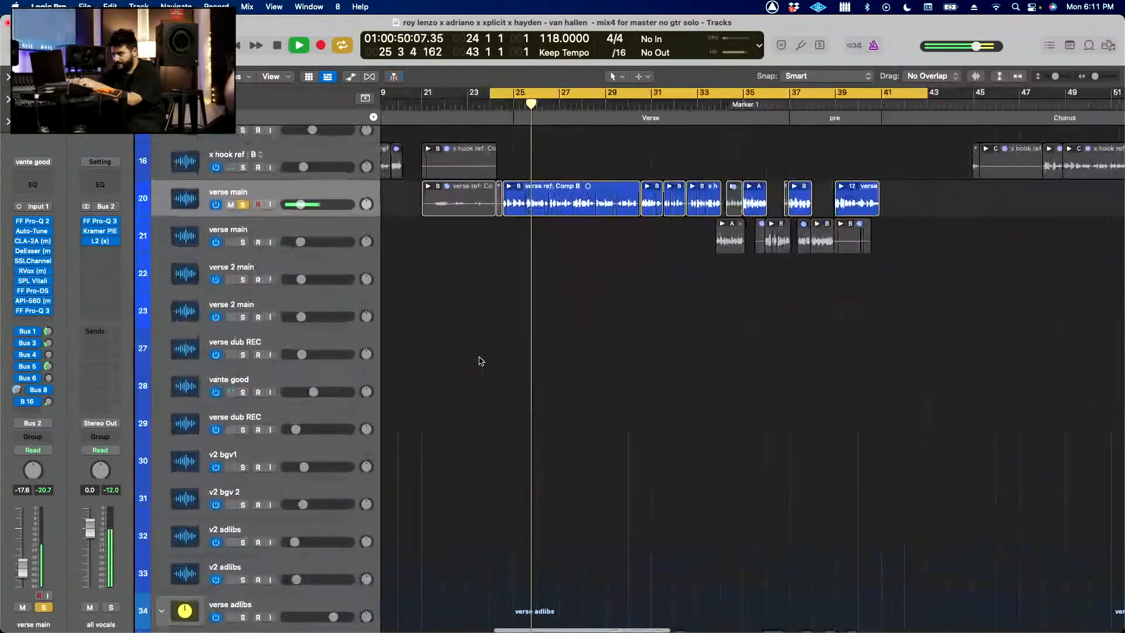
{"action": "scroll", "coordinate": [479, 361], "scroll_direction": "down", "scroll_amount": 3}
{"action": "scroll", "coordinate": [479, 361], "scroll_direction": "up", "scroll_amount": 6}
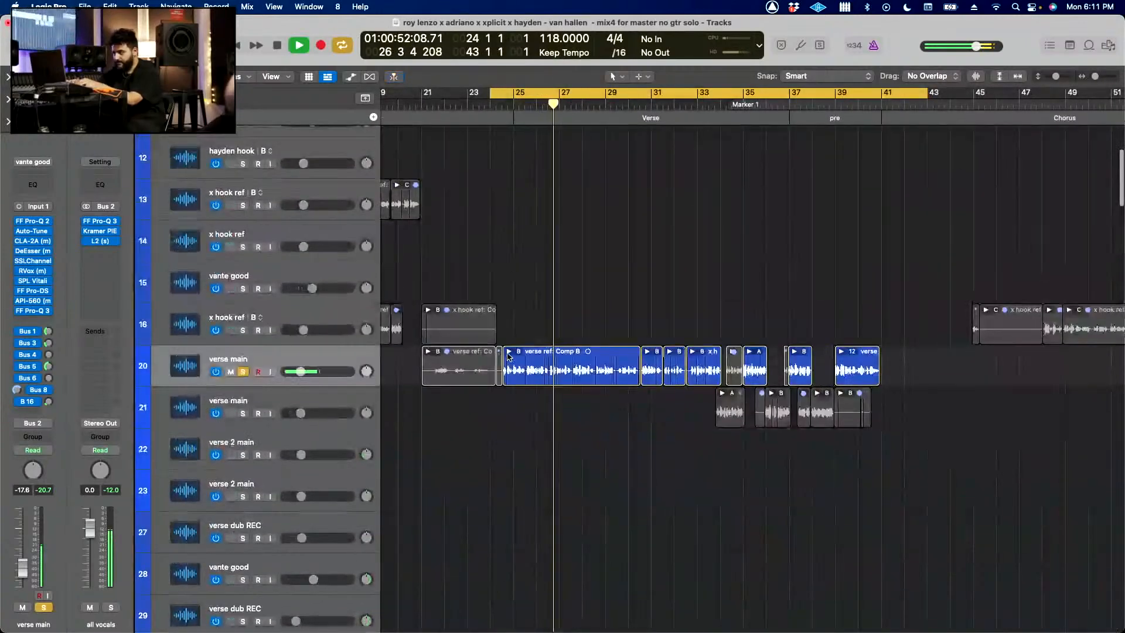
Step: Expand the verse ref: Comp B take folder on verse main, look through its takes, and collapse it
{"action": "key", "text": "ctrl+f"}
{"action": "scroll", "coordinate": [598, 446], "scroll_direction": "down", "scroll_amount": 3}
{"action": "scroll", "coordinate": [598, 447], "scroll_direction": "down", "scroll_amount": 8}
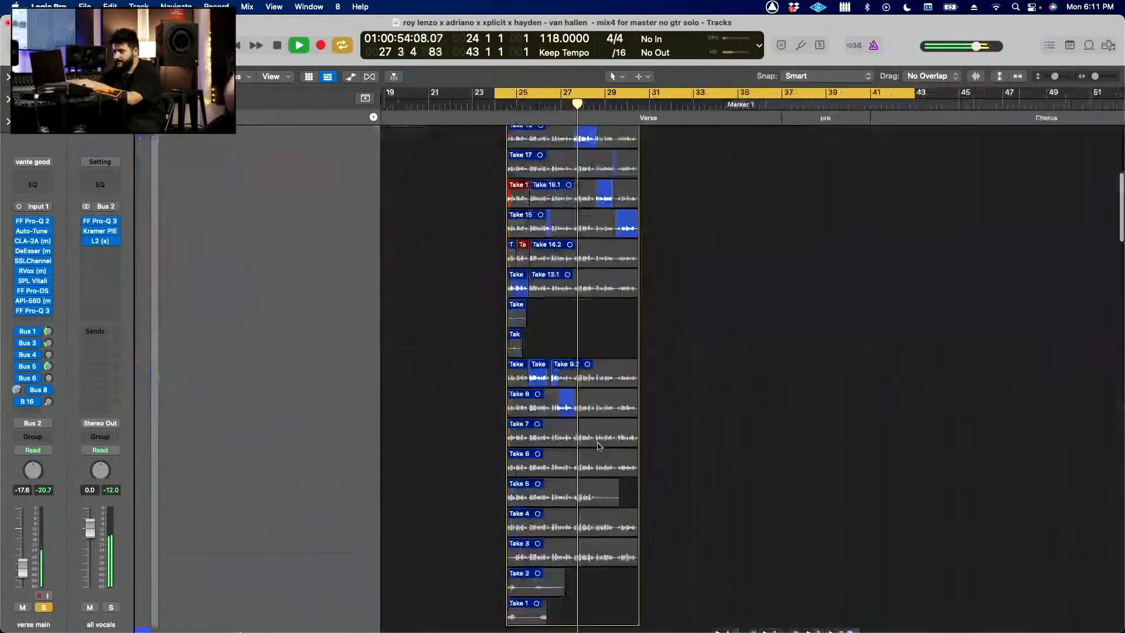
{"action": "scroll", "coordinate": [598, 447], "scroll_direction": "up", "scroll_amount": 10}
{"action": "key", "text": "space"}
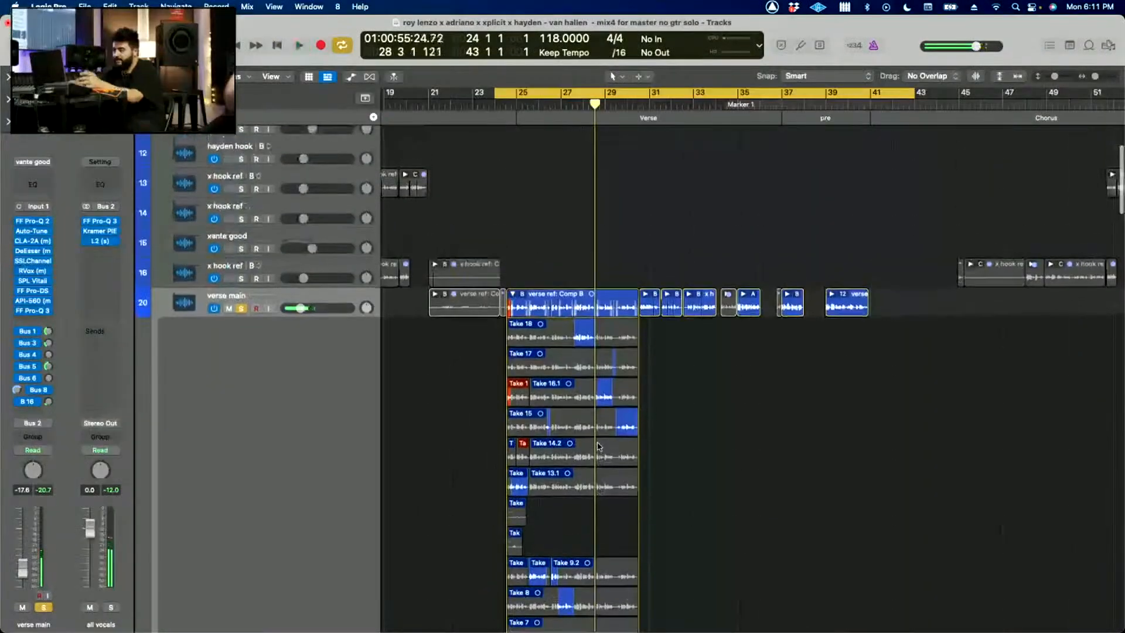
{"action": "scroll", "coordinate": [598, 447], "scroll_direction": "down", "scroll_amount": 5}
{"action": "scroll", "coordinate": [599, 447], "scroll_direction": "up", "scroll_amount": 3}
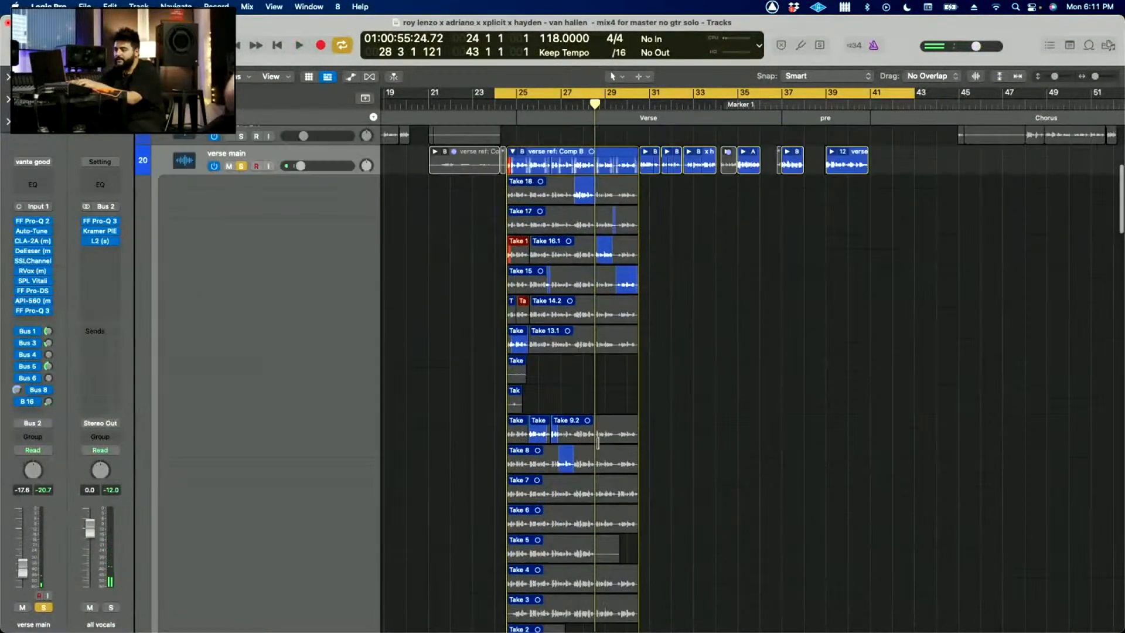
{"action": "key", "text": "space"}
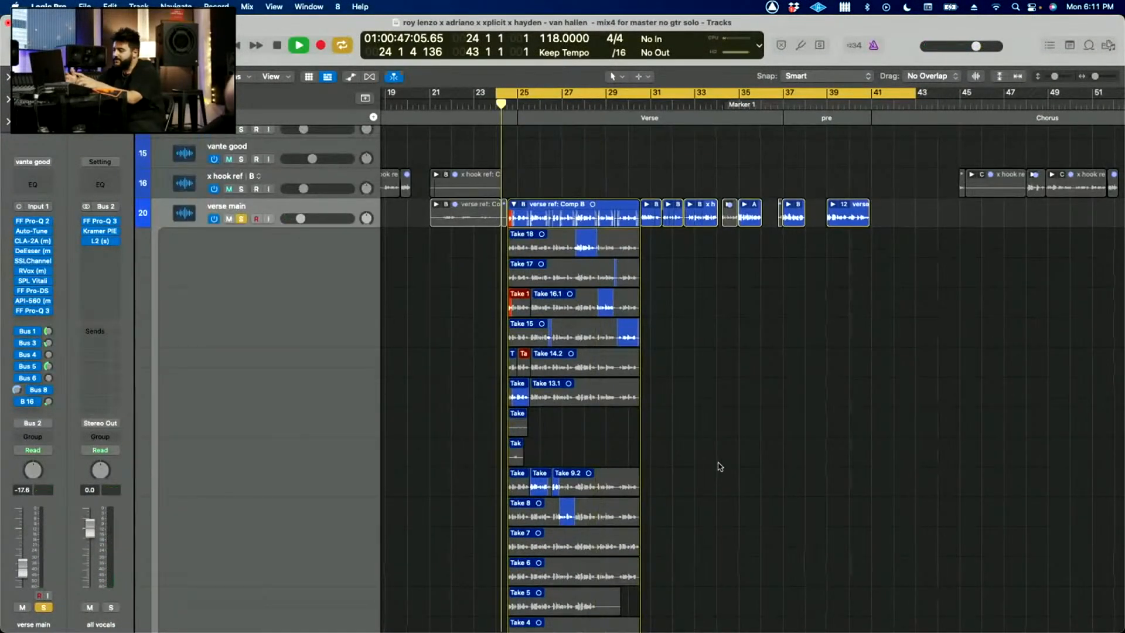
{"action": "left_click", "coordinate": [515, 204]}
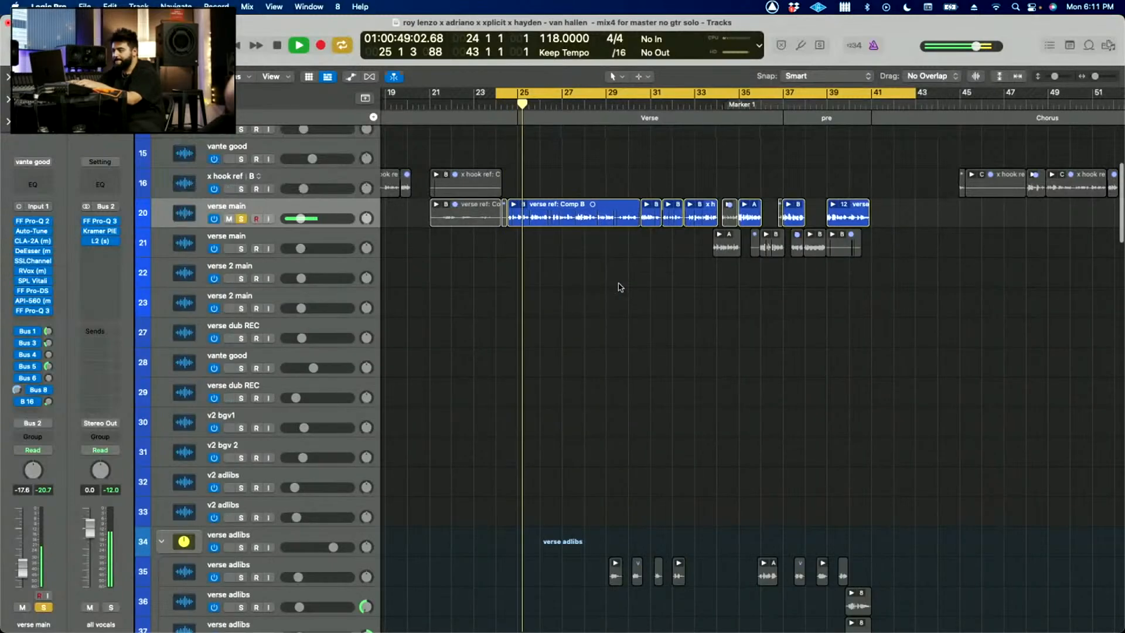
Step: Solo the verse adlibs stack by itself, select it, and play it from the cycle start
{"action": "scroll", "coordinate": [618, 283], "scroll_direction": "down", "scroll_amount": 10}
{"action": "left_click", "coordinate": [237, 269]}
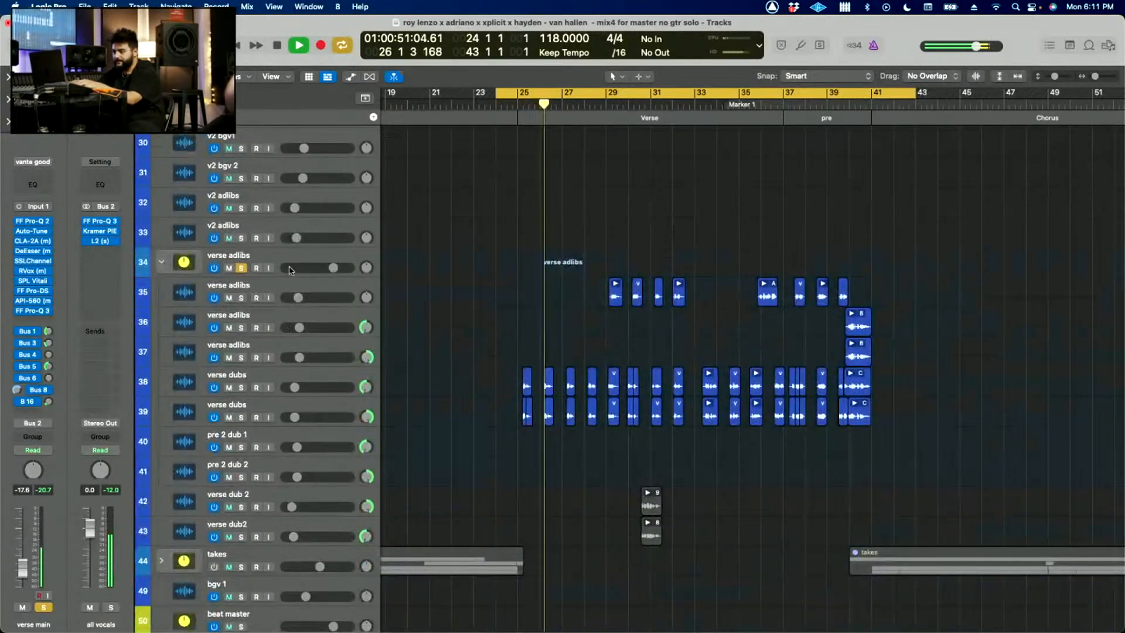
{"action": "scroll", "coordinate": [477, 289], "scroll_direction": "up", "scroll_amount": 2}
{"action": "key", "text": "space"}
{"action": "left_click", "coordinate": [241, 243]}
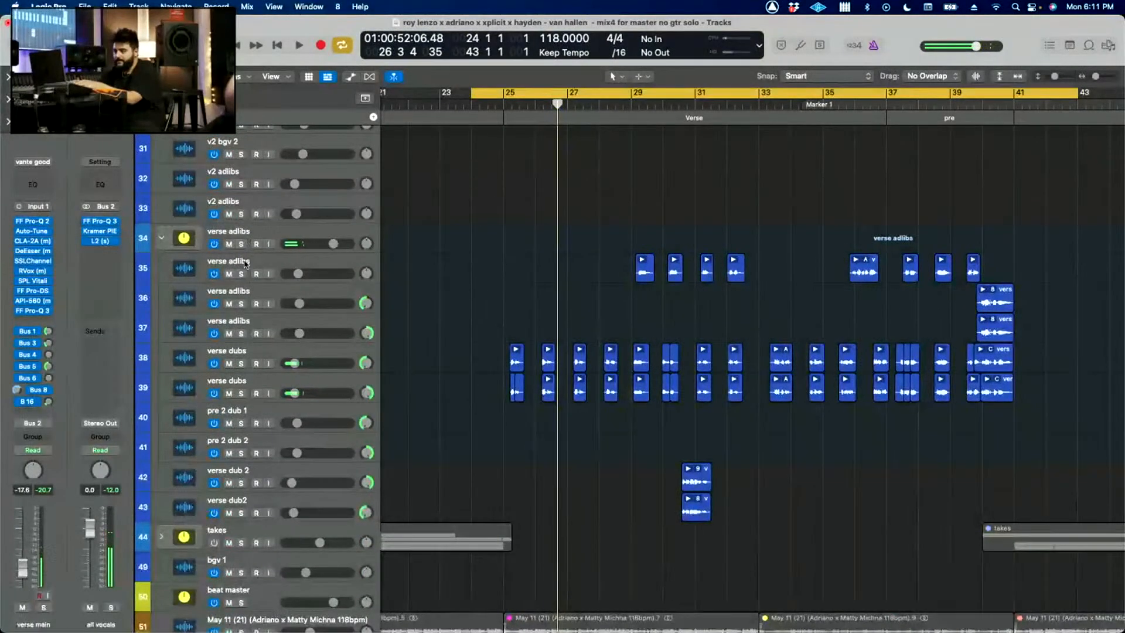
{"action": "left_click", "coordinate": [272, 237]}
{"action": "key", "text": "space"}
{"action": "scroll", "coordinate": [460, 343], "scroll_direction": "up", "scroll_amount": 3}
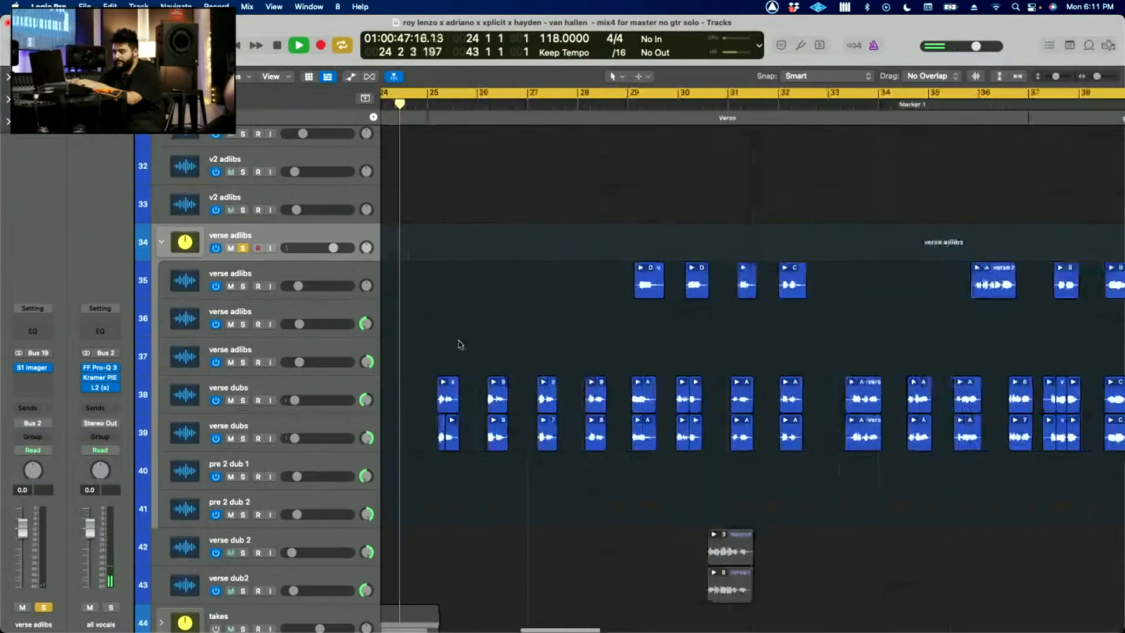
{"action": "key", "text": "space"}
Step: View the first verse dubs channel strip, open and close the verse adlibs stack's S1 Imager, and briefly play the stack
{"action": "left_click", "coordinate": [326, 391]}
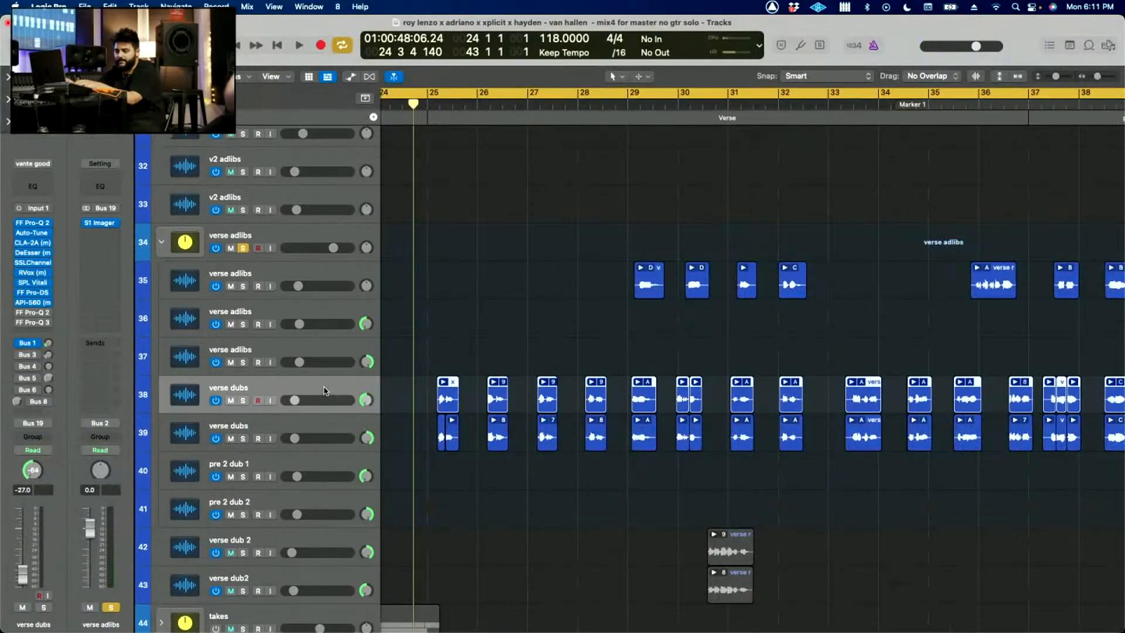
{"action": "left_click", "coordinate": [319, 234]}
{"action": "left_click", "coordinate": [32, 367]}
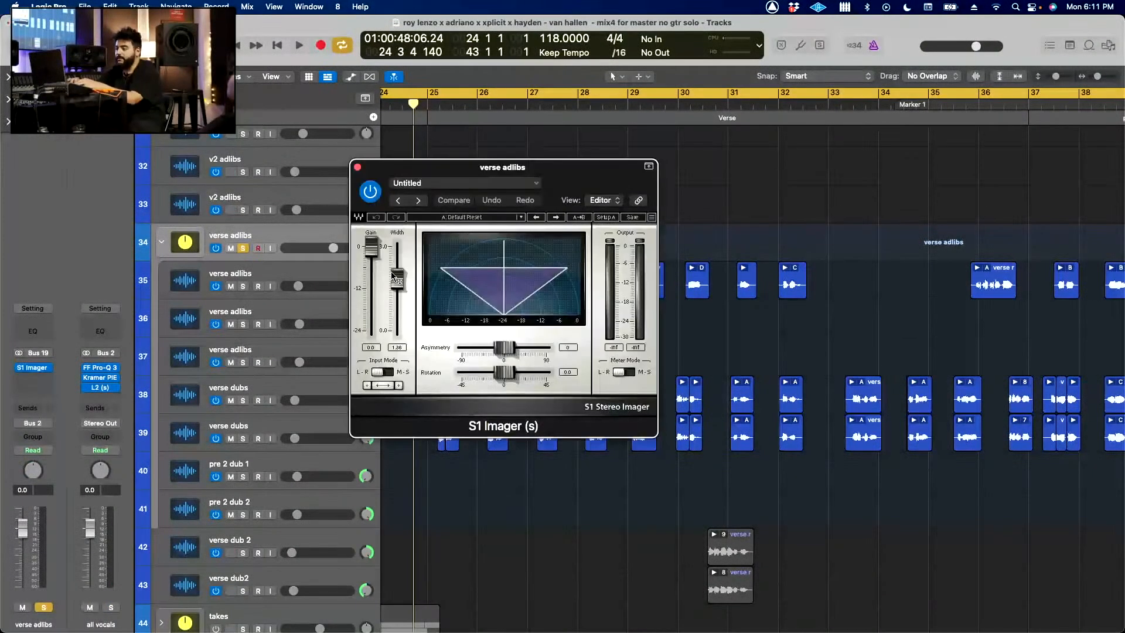
{"action": "left_click", "coordinate": [358, 167]}
{"action": "key", "text": "space"}
{"action": "key", "text": "super+Up"}
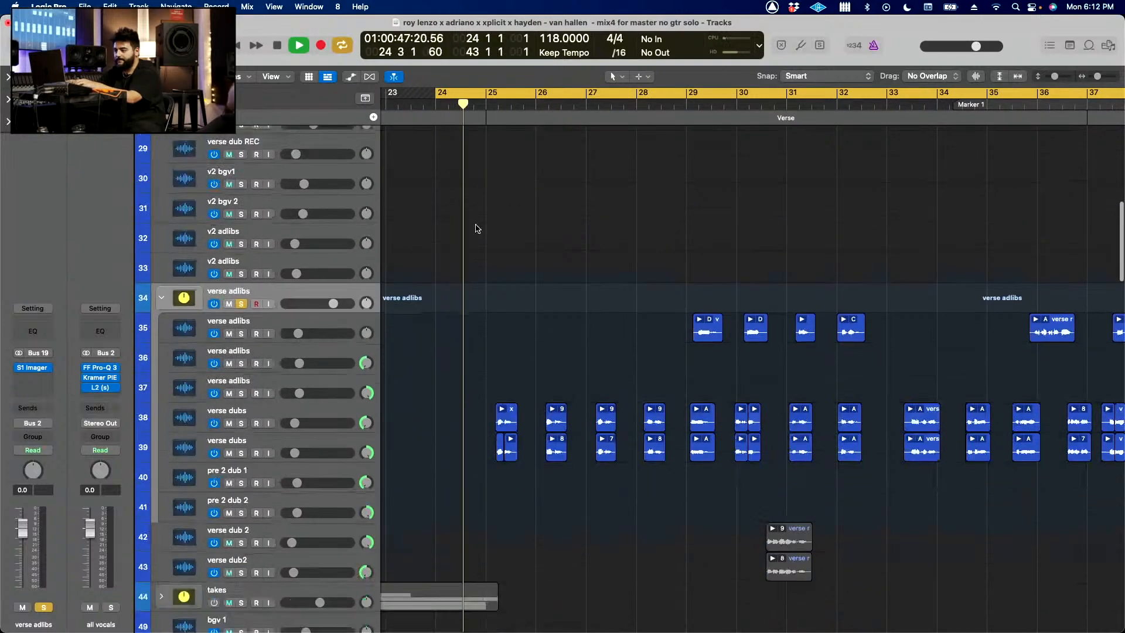
{"action": "key", "text": "space"}
Step: Clear the solos, solo the all vocals stack, and play the verse cycle
{"action": "scroll", "coordinate": [498, 188], "scroll_direction": "up", "scroll_amount": 10}
{"action": "scroll", "coordinate": [508, 180], "scroll_direction": "down", "scroll_amount": 5}
{"action": "left_click", "coordinate": [263, 139]}
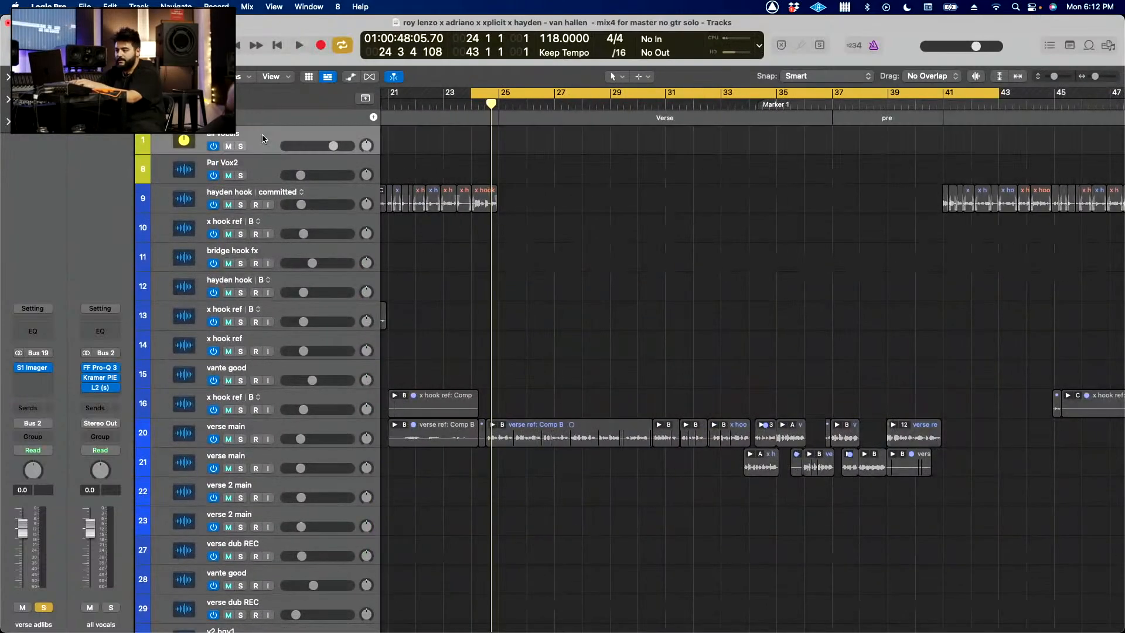
{"action": "key", "text": "ctrl+alt+super+s"}
{"action": "scroll", "coordinate": [698, 304], "scroll_direction": "down", "scroll_amount": 5}
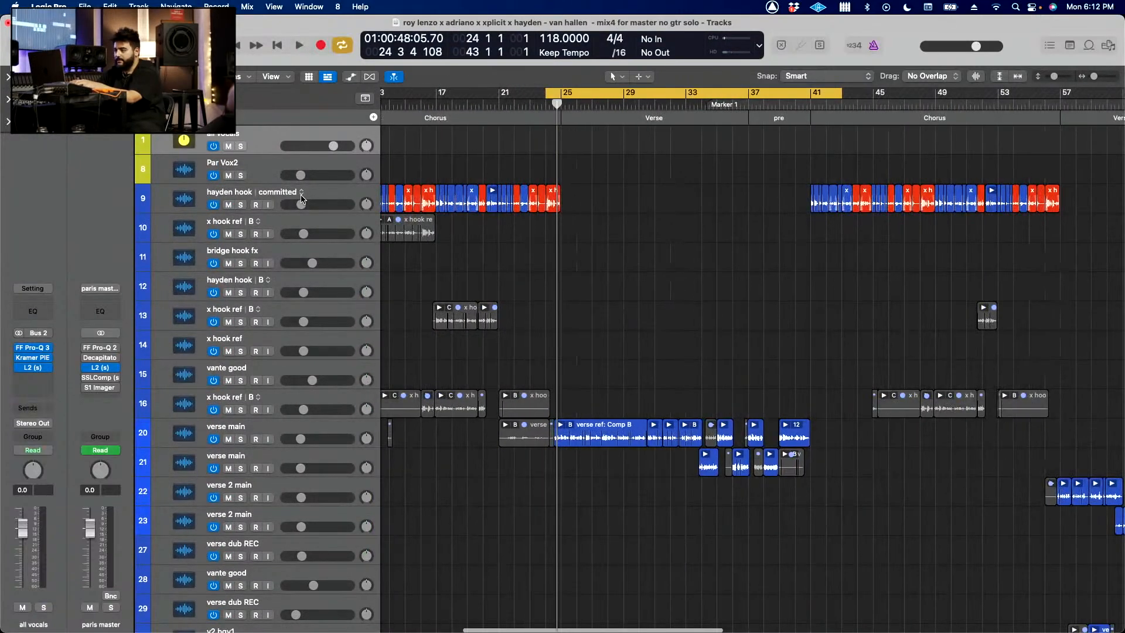
{"action": "left_click", "coordinate": [241, 146]}
{"action": "key", "text": "space"}
{"action": "scroll", "coordinate": [635, 181], "scroll_direction": "up", "scroll_amount": 3}
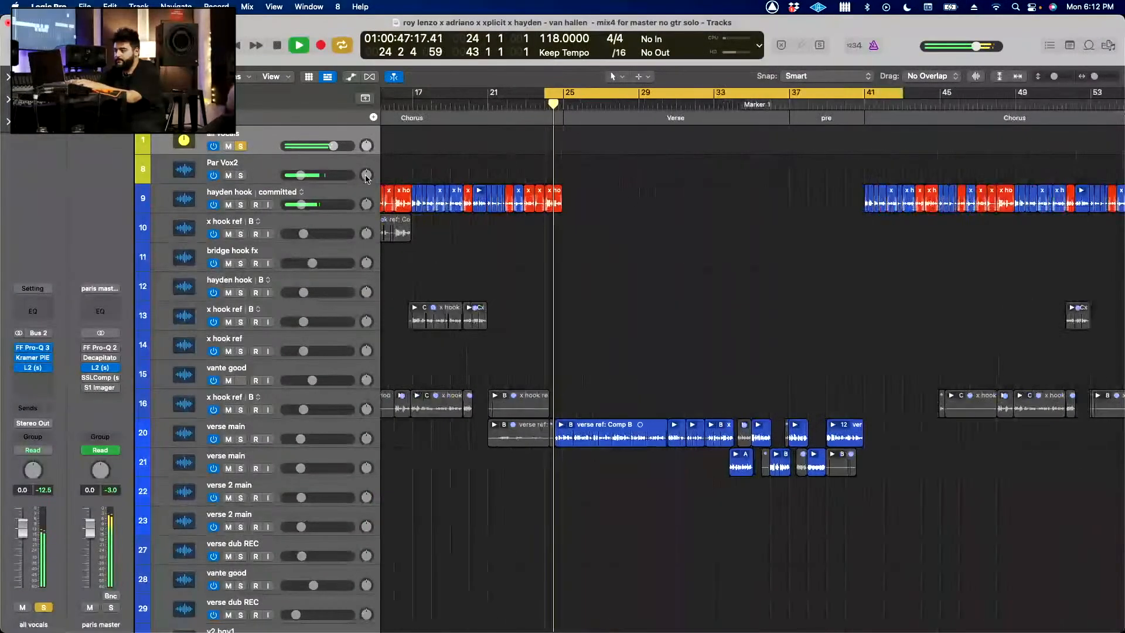
Step: Open the all vocals stack's Kramer PIE compressor, move its window aside, and play the soloed vocals through it
{"action": "left_click", "coordinate": [27, 355]}
{"action": "key", "text": "space"}
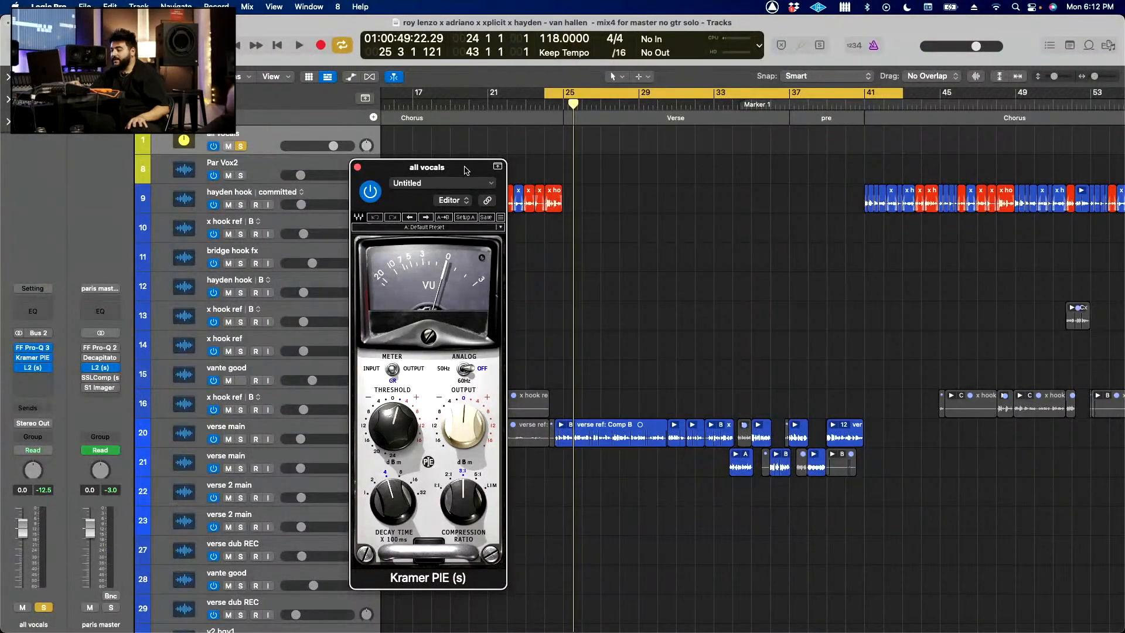
{"action": "left_click_drag", "start_coordinate": [466, 170], "coordinate": [801, 166]}
{"action": "key", "text": "space"}
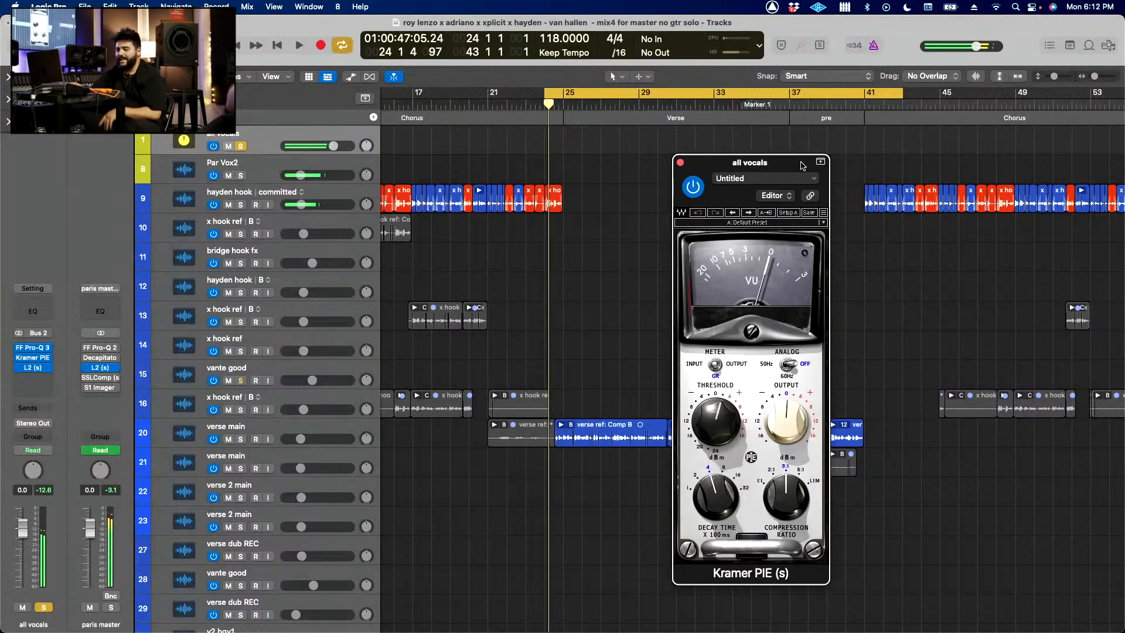
{"action": "key", "text": "space"}
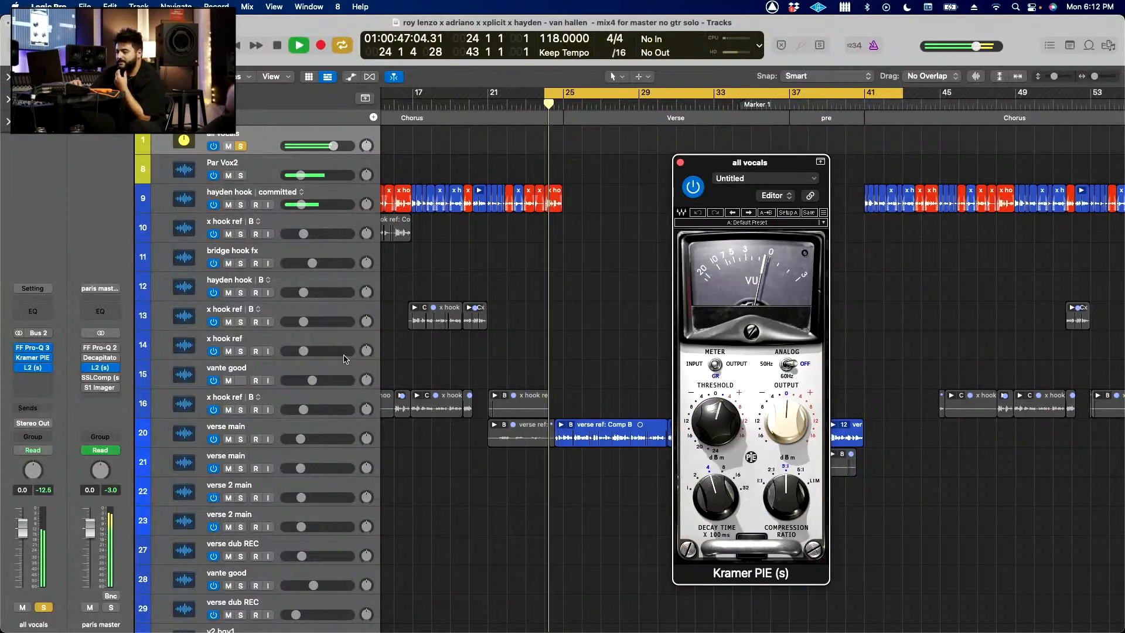
Step: Open the all vocals stack's FF Pro-Q 3 and compare the sound with the EQ bypassed and active during playback
{"action": "left_click", "coordinate": [36, 349]}
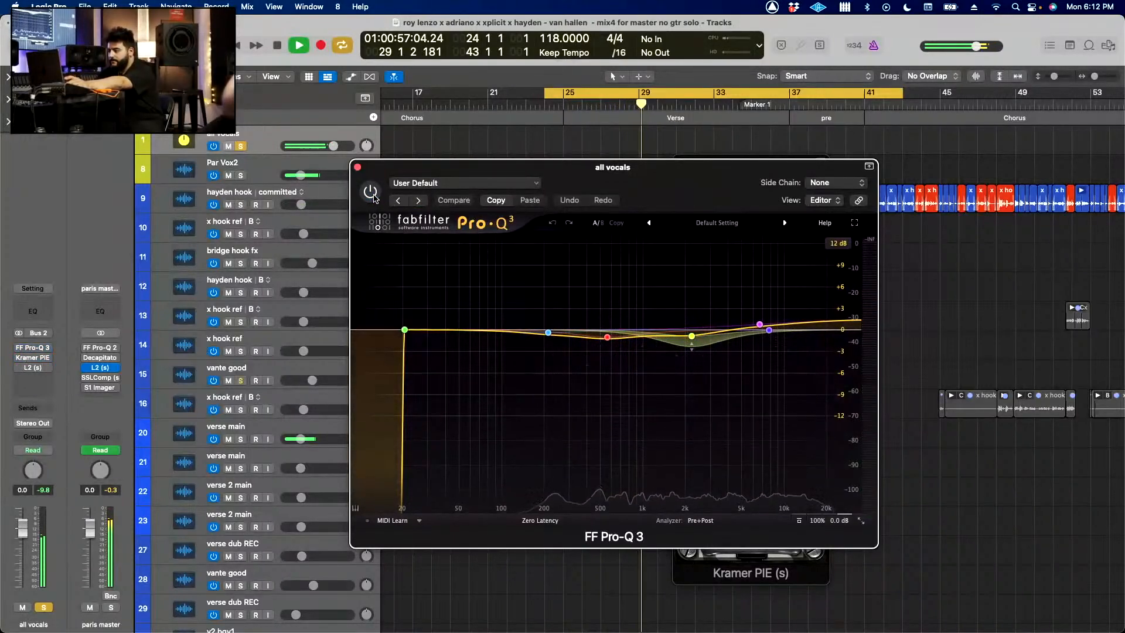
{"action": "left_click", "coordinate": [371, 192]}
{"action": "mouse_move", "coordinate": [761, 325]}
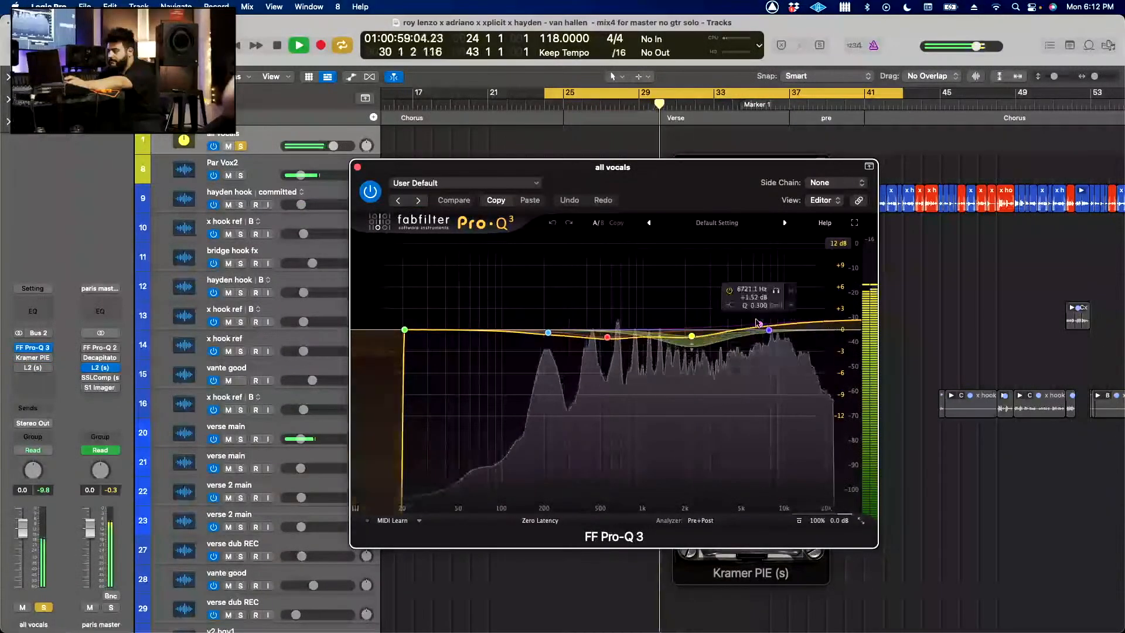
{"action": "left_click", "coordinate": [375, 193]}
{"action": "left_click", "coordinate": [375, 193]}
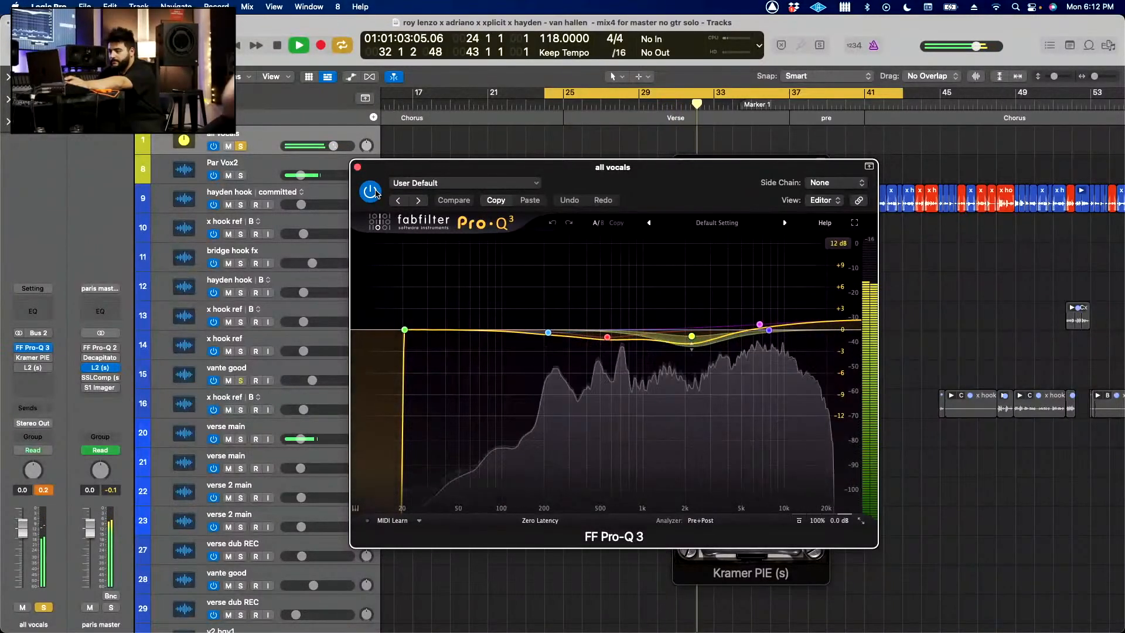
Step: Bring the all vocals stack's Kramer PIE window back up and play the soloed vocals to check its compression
{"action": "left_click", "coordinate": [24, 358]}
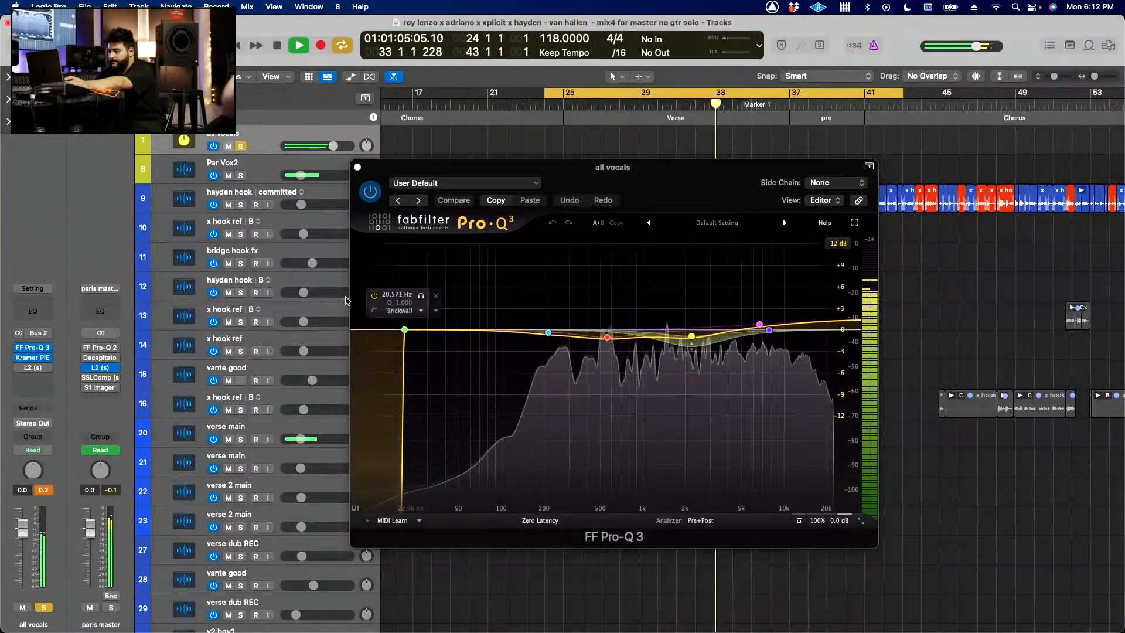
{"action": "key", "text": "space"}
{"action": "left_click", "coordinate": [32, 357]}
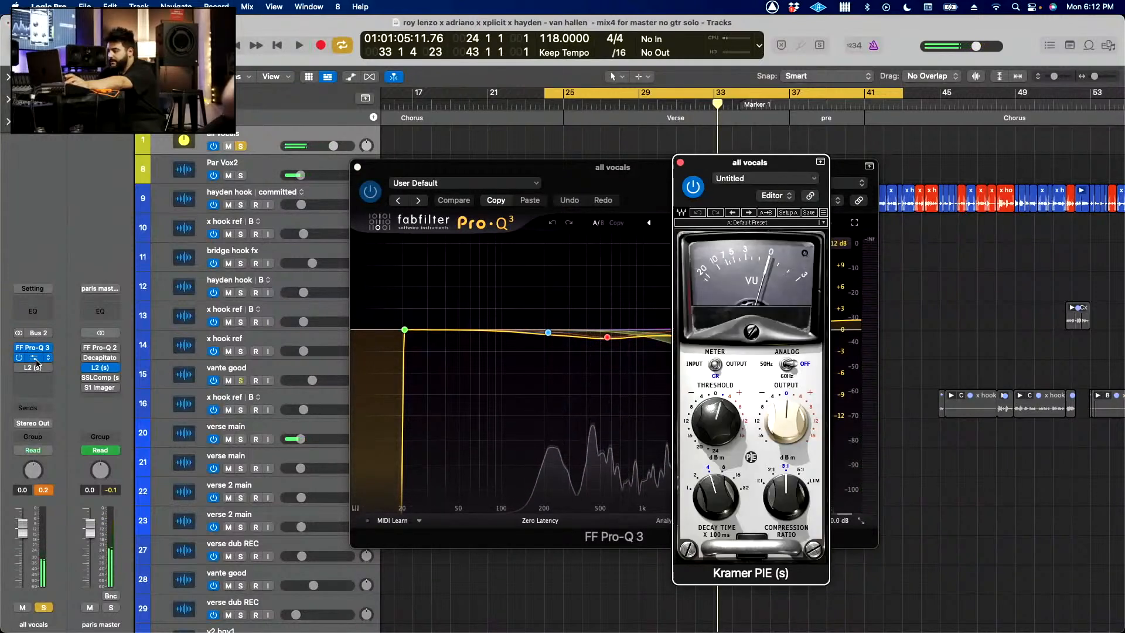
{"action": "key", "text": "space"}
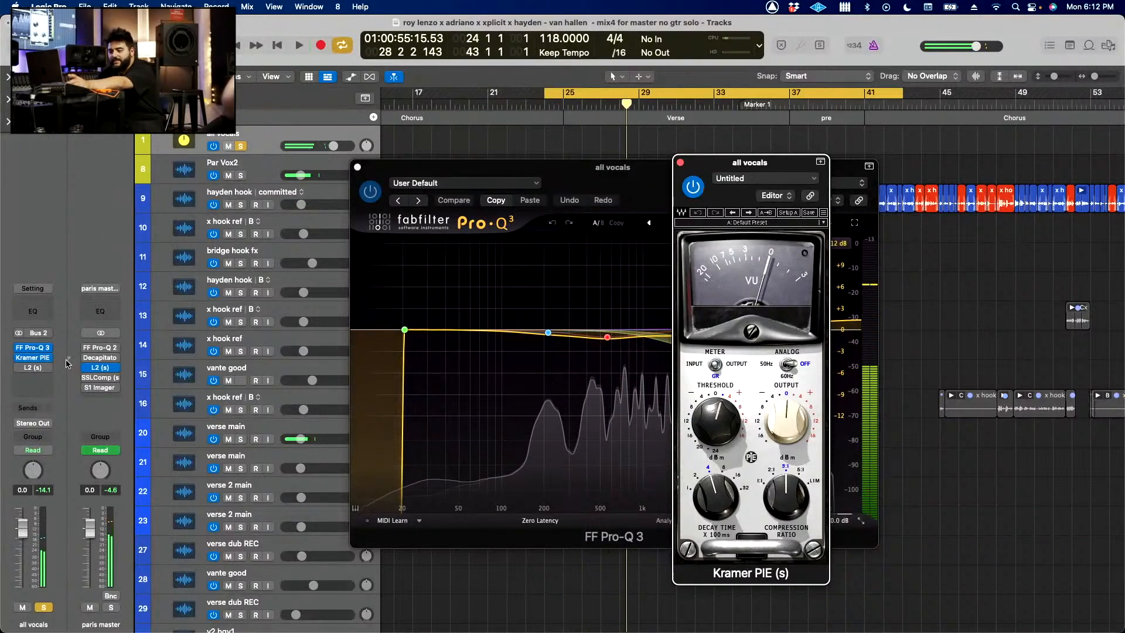
Step: Open the all vocals stack's L2 limiter and compare the vocals with it bypassed and active during playback
{"action": "left_click", "coordinate": [35, 368]}
{"action": "left_click_drag", "start_coordinate": [544, 219], "coordinate": [577, 240]}
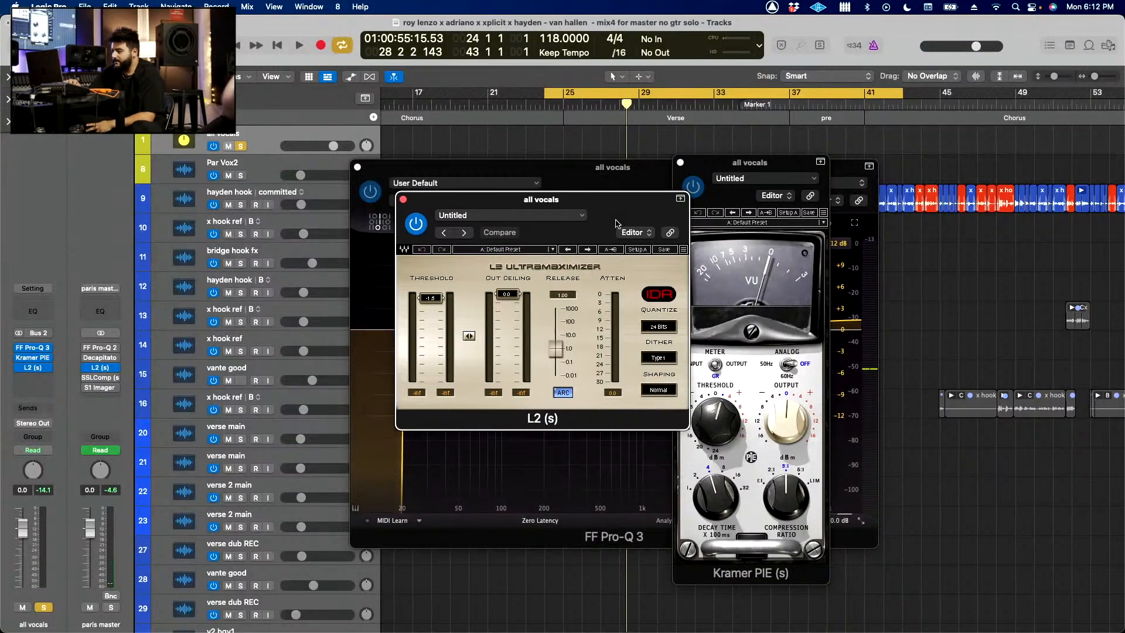
{"action": "key", "text": "space"}
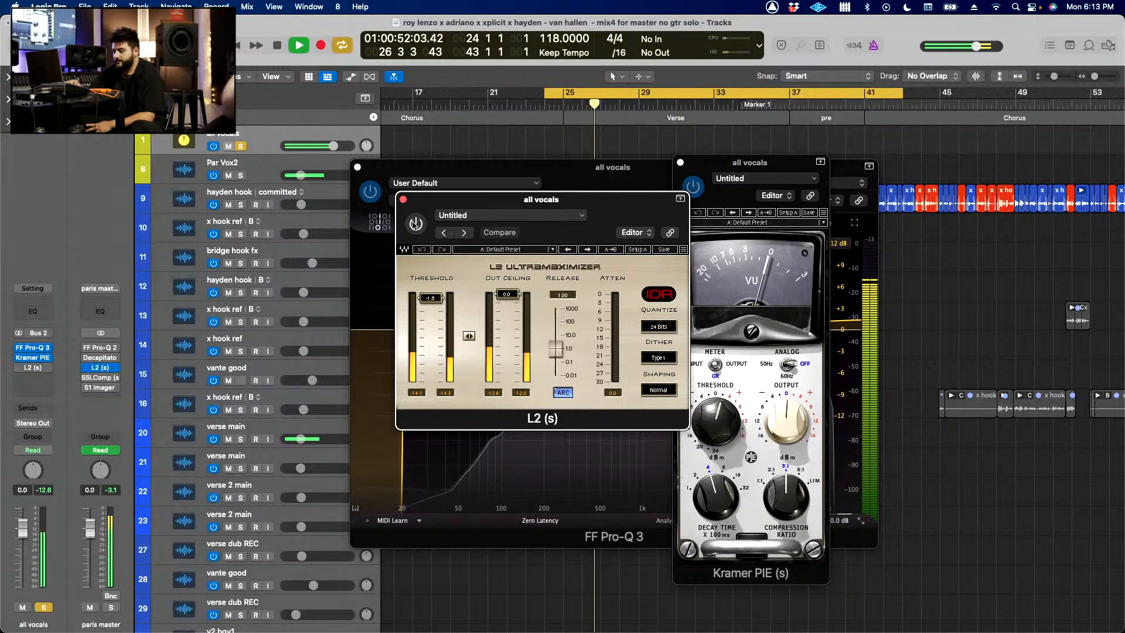
{"action": "key", "text": "space"}
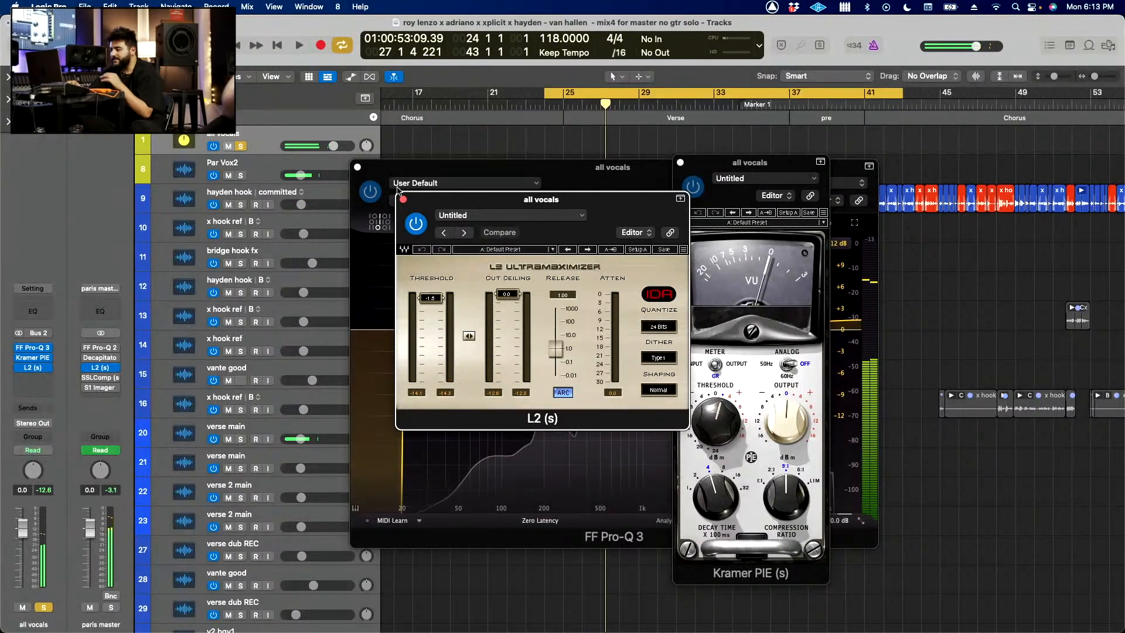
Step: Close the L2, FF Pro-Q 3 and Kramer PIE windows and clear the all vocals solo
{"action": "left_click", "coordinate": [403, 199]}
{"action": "left_click", "coordinate": [357, 167]}
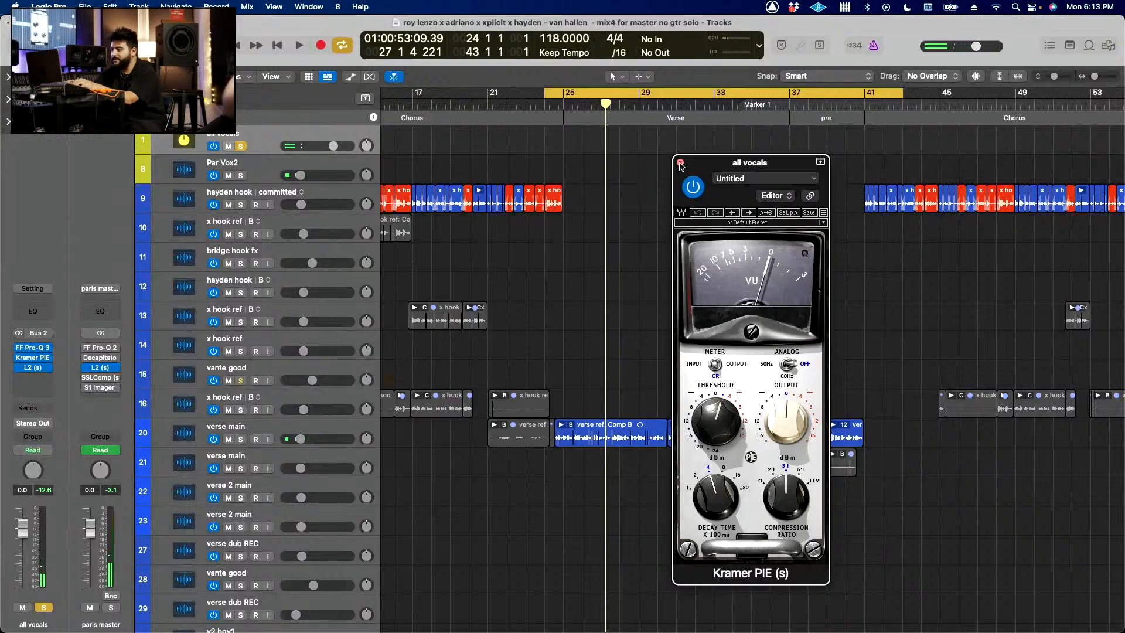
{"action": "left_click", "coordinate": [681, 163]}
{"action": "key", "text": "super+Up"}
{"action": "key", "text": "super+Up"}
{"action": "key", "text": "super+Up"}
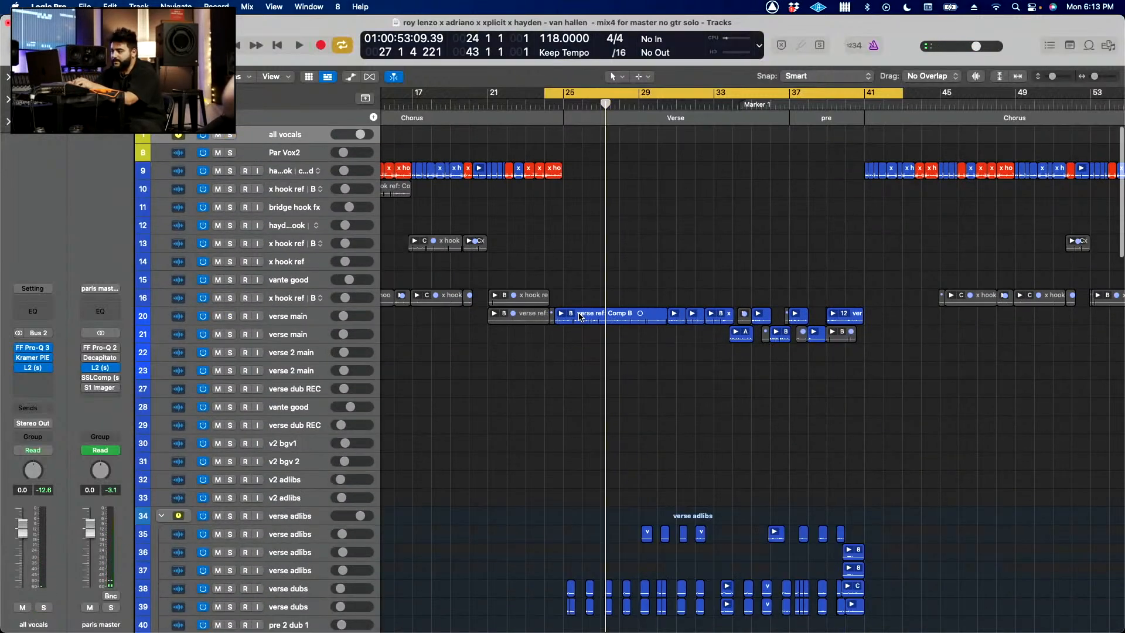
Step: Set the locators to bars 25 to 41 and play the full mix from the verse with cycling off
{"action": "scroll", "coordinate": [579, 313], "scroll_direction": "down", "scroll_amount": 4}
{"action": "scroll", "coordinate": [579, 315], "scroll_direction": "up", "scroll_amount": 5}
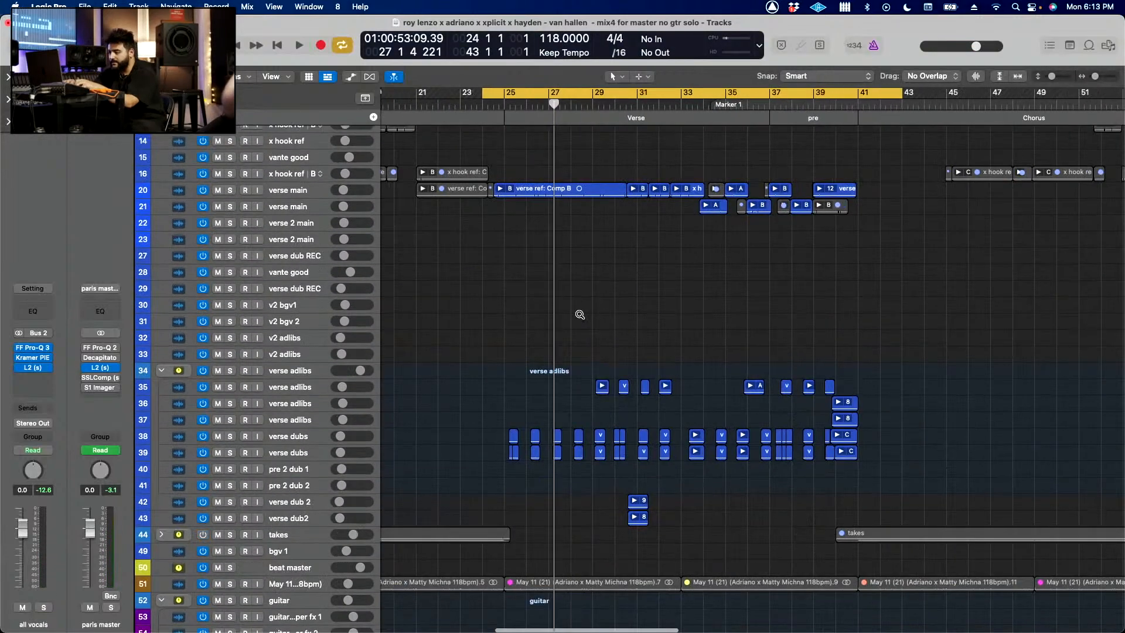
{"action": "scroll", "coordinate": [579, 315], "scroll_direction": "left", "scroll_amount": 2}
{"action": "scroll", "coordinate": [580, 315], "scroll_direction": "down", "scroll_amount": 2}
{"action": "scroll", "coordinate": [579, 315], "scroll_direction": "down", "scroll_amount": 3}
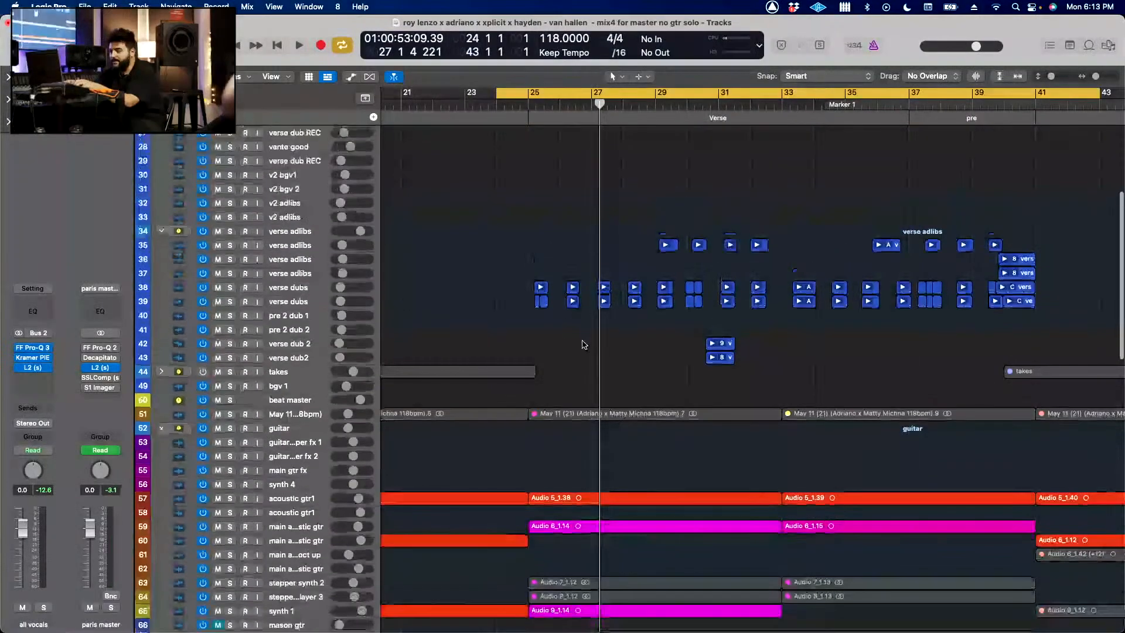
{"action": "scroll", "coordinate": [584, 344], "scroll_direction": "down", "scroll_amount": 5}
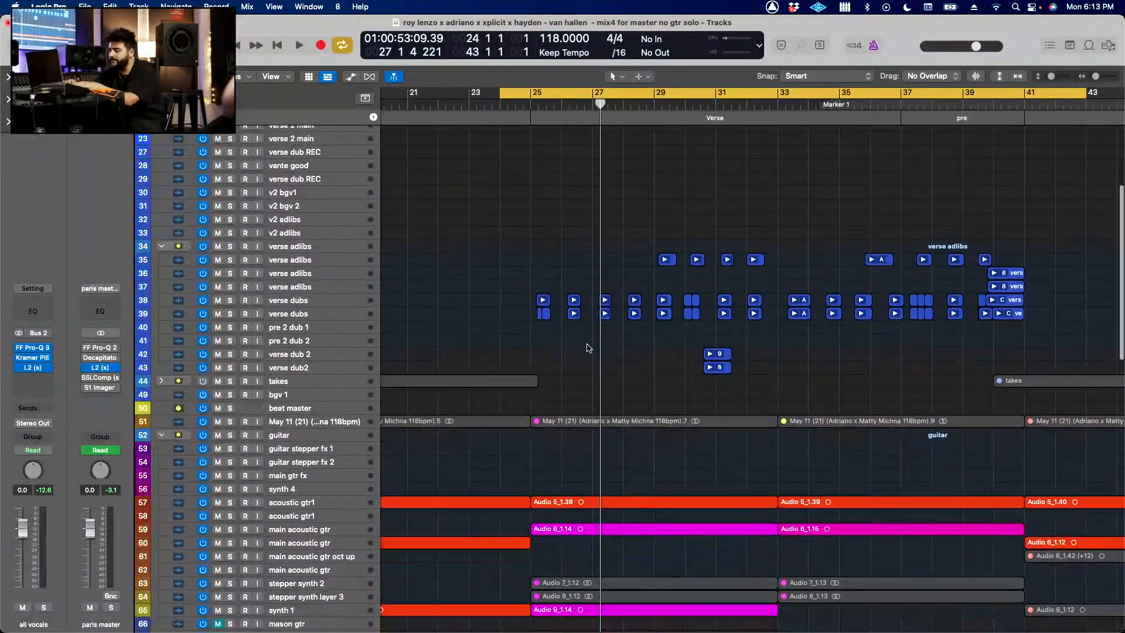
{"action": "key", "text": "c"}
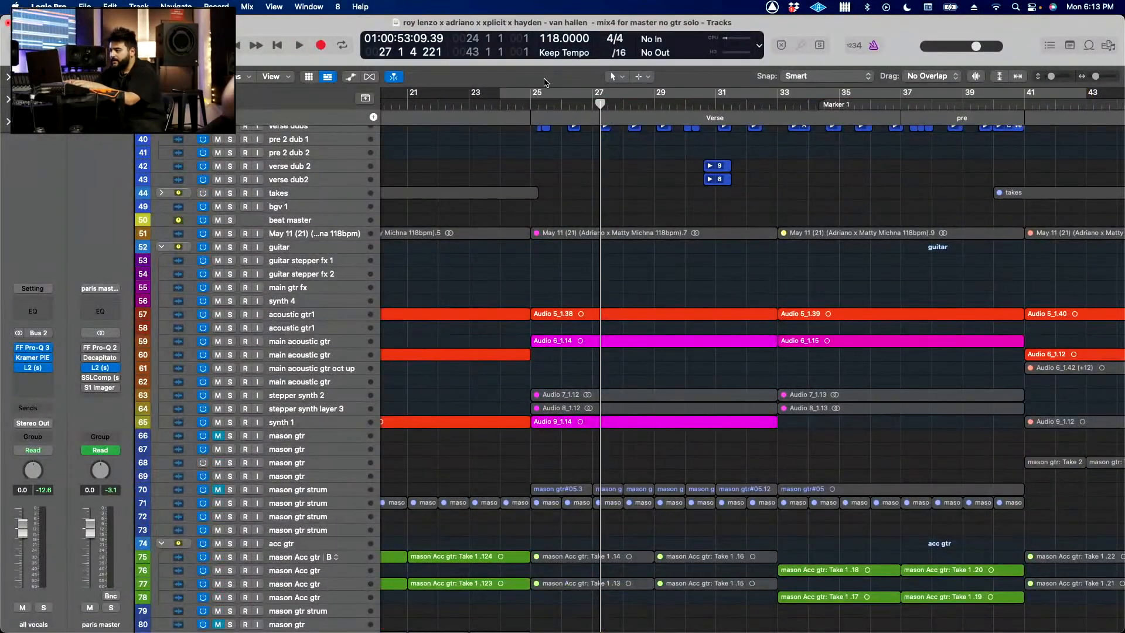
{"action": "left_click_drag", "start_coordinate": [536, 92], "coordinate": [1032, 160]}
{"action": "key", "text": "space"}
Step: Look through the tracks from the vocals down to the hats and master while the full mix plays through the verse
{"action": "scroll", "coordinate": [804, 330], "scroll_direction": "up", "scroll_amount": 3}
{"action": "scroll", "coordinate": [805, 333], "scroll_direction": "down", "scroll_amount": 8}
{"action": "scroll", "coordinate": [807, 334], "scroll_direction": "down", "scroll_amount": 5}
{"action": "scroll", "coordinate": [806, 334], "scroll_direction": "down", "scroll_amount": 5}
{"action": "scroll", "coordinate": [807, 334], "scroll_direction": "down", "scroll_amount": 3}
{"action": "scroll", "coordinate": [806, 334], "scroll_direction": "up", "scroll_amount": 2}
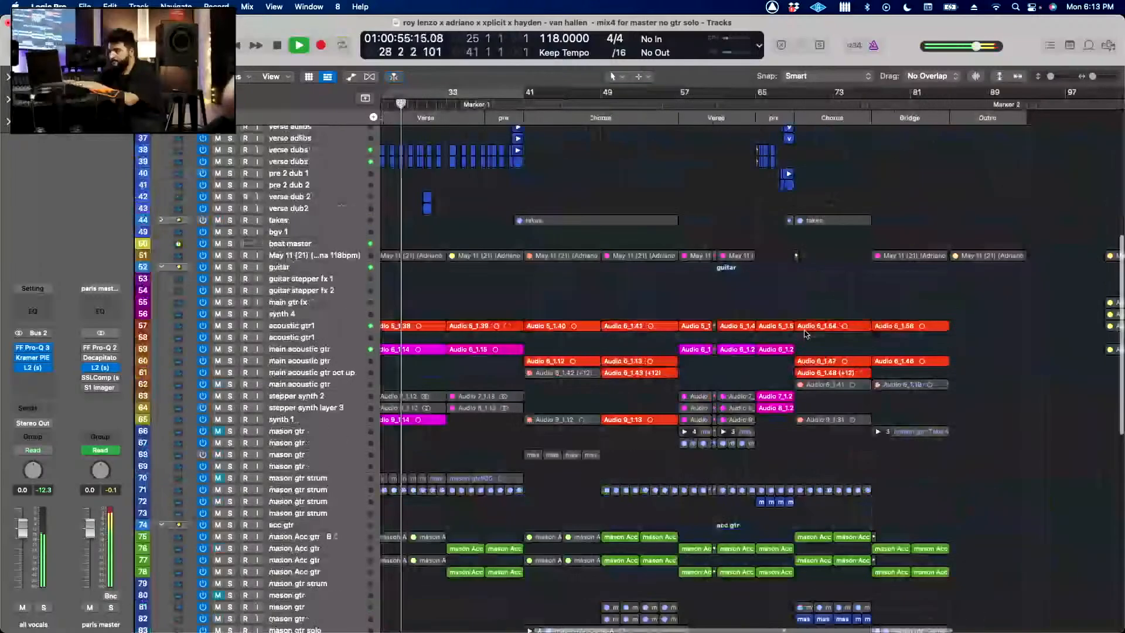
{"action": "scroll", "coordinate": [804, 333], "scroll_direction": "down", "scroll_amount": 10}
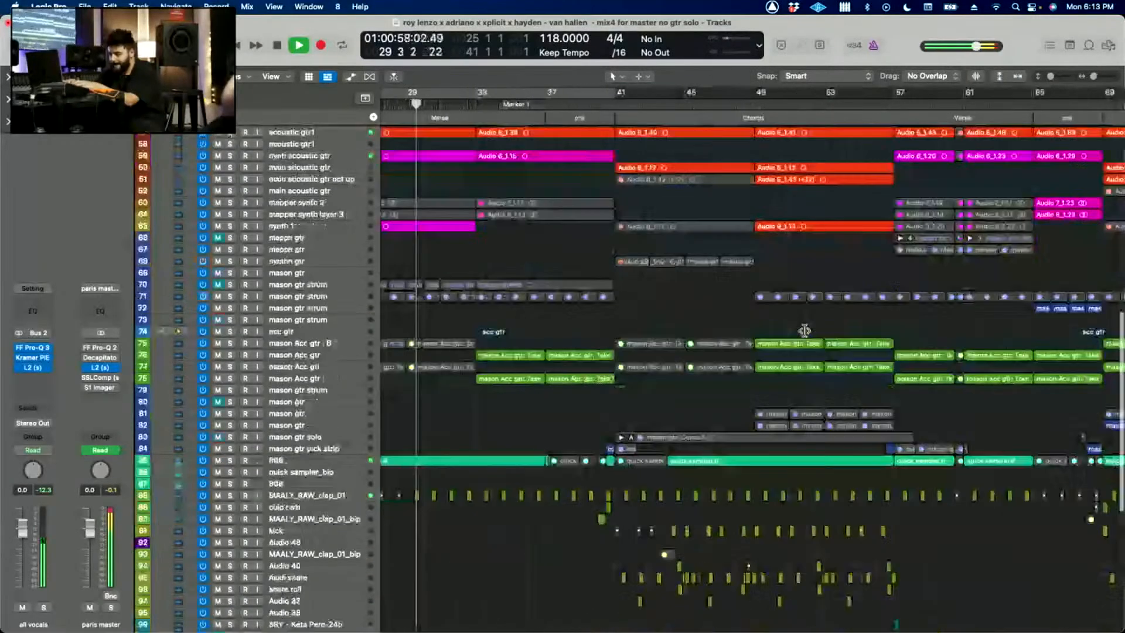
{"action": "scroll", "coordinate": [806, 334], "scroll_direction": "up", "scroll_amount": 1}
{"action": "scroll", "coordinate": [804, 334], "scroll_direction": "down", "scroll_amount": 3}
{"action": "scroll", "coordinate": [712, 336], "scroll_direction": "down", "scroll_amount": 2}
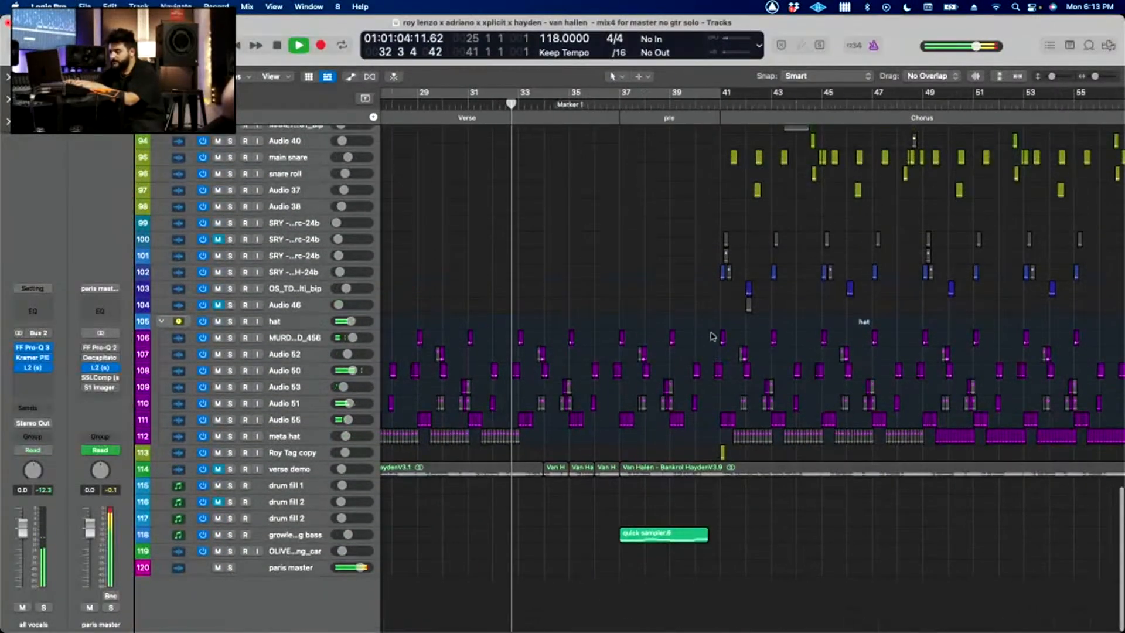
{"action": "scroll", "coordinate": [712, 337], "scroll_direction": "up", "scroll_amount": 12}
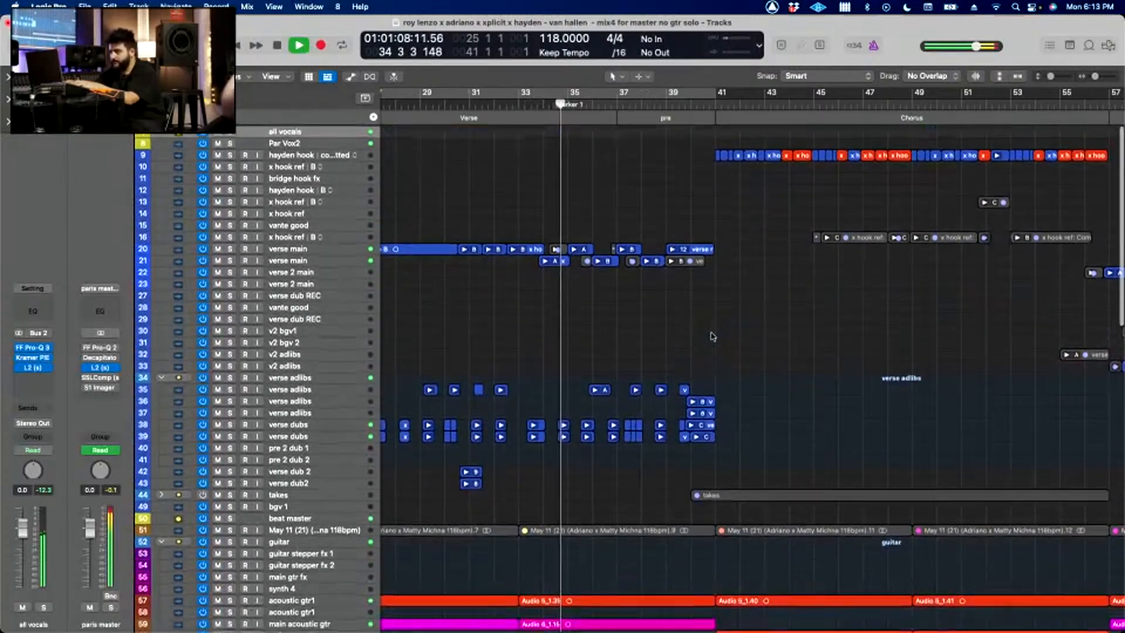
{"action": "scroll", "coordinate": [712, 337], "scroll_direction": "up", "scroll_amount": 2}
{"action": "scroll", "coordinate": [713, 336], "scroll_direction": "right", "scroll_amount": 2}
{"action": "scroll", "coordinate": [712, 336], "scroll_direction": "up", "scroll_amount": 3}
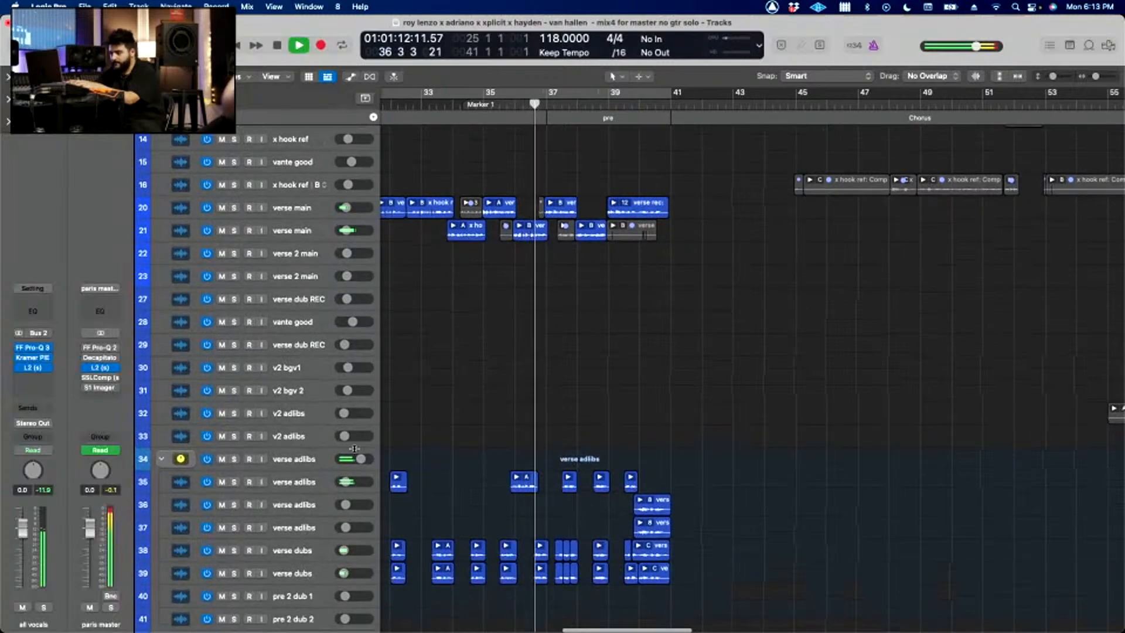
{"action": "scroll", "coordinate": [341, 442], "scroll_direction": "down", "scroll_amount": 5}
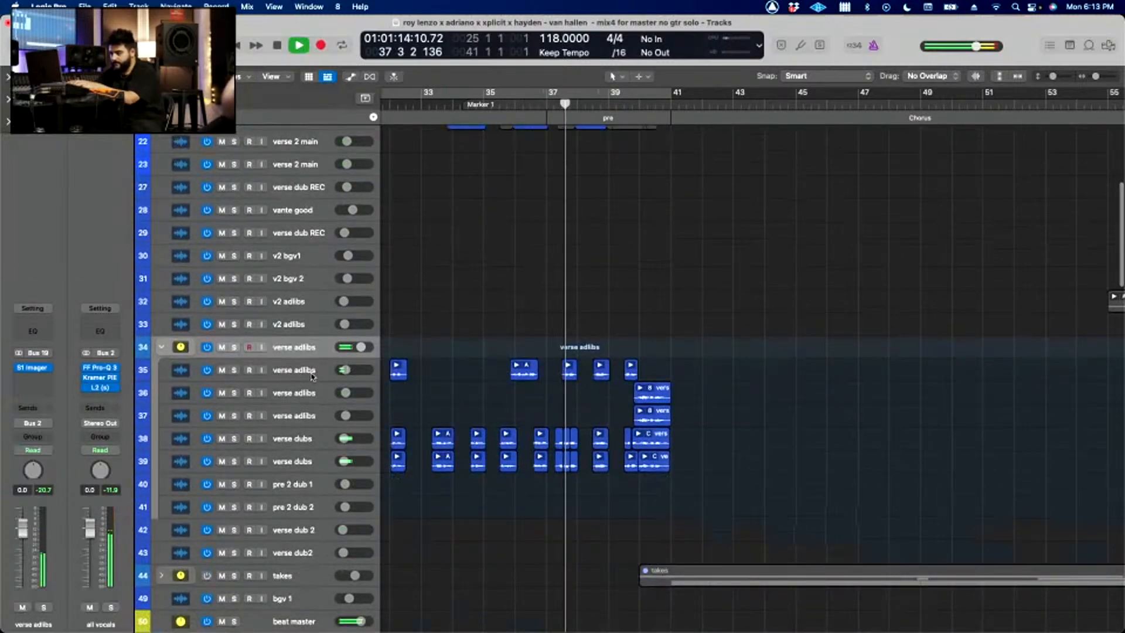
Step: Solo the growler moog bass track, cycle bars 36 to 46 around its region, and open its Omnisphere instrument
{"action": "scroll", "coordinate": [514, 427], "scroll_direction": "down", "scroll_amount": 15}
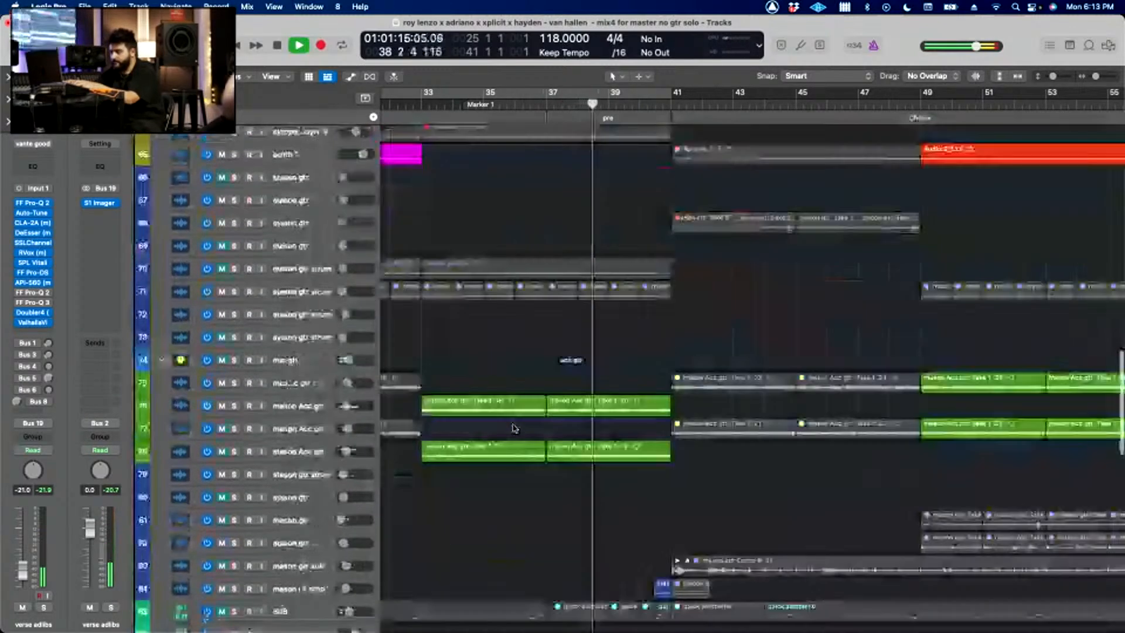
{"action": "scroll", "coordinate": [515, 428], "scroll_direction": "down", "scroll_amount": 12}
{"action": "left_click", "coordinate": [287, 520]}
{"action": "key", "text": "s"}
{"action": "key", "text": "space"}
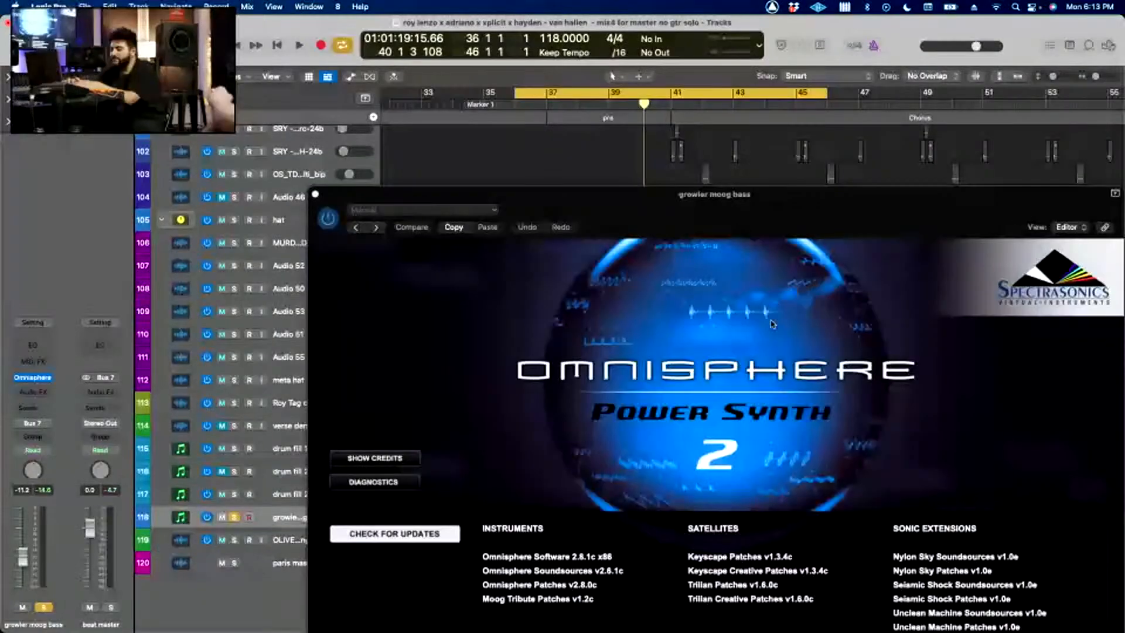
Step: View the Growler Moog Bass patch in Omnisphere while the bass plays, close the instrument, and replay the section unsoloed
{"action": "left_click", "coordinate": [771, 324]}
{"action": "key", "text": "space"}
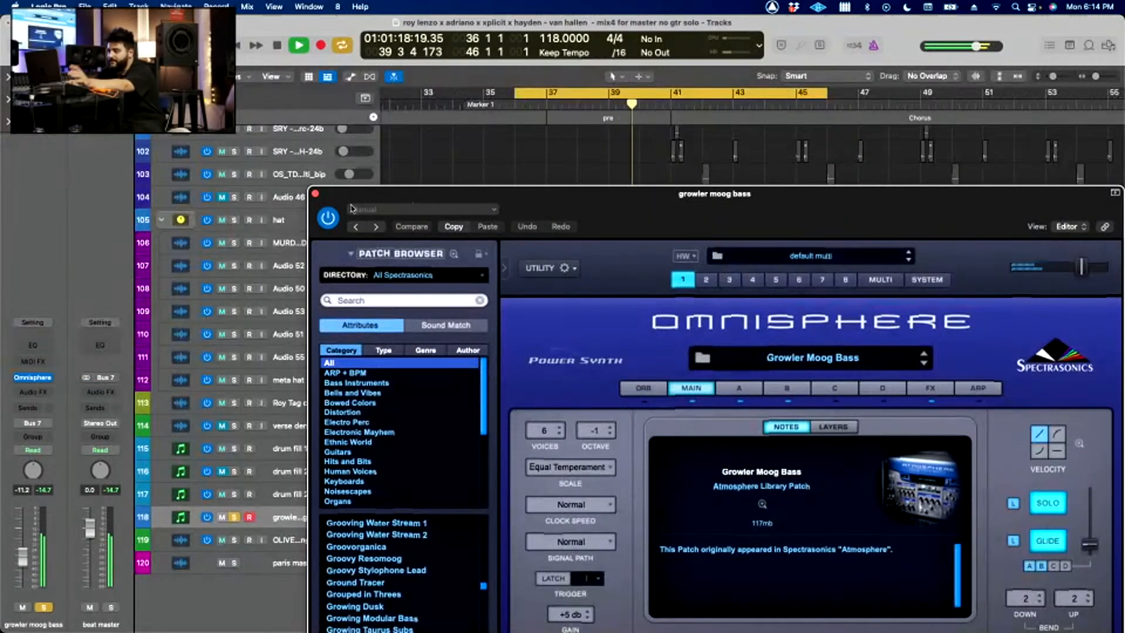
{"action": "left_click", "coordinate": [316, 193]}
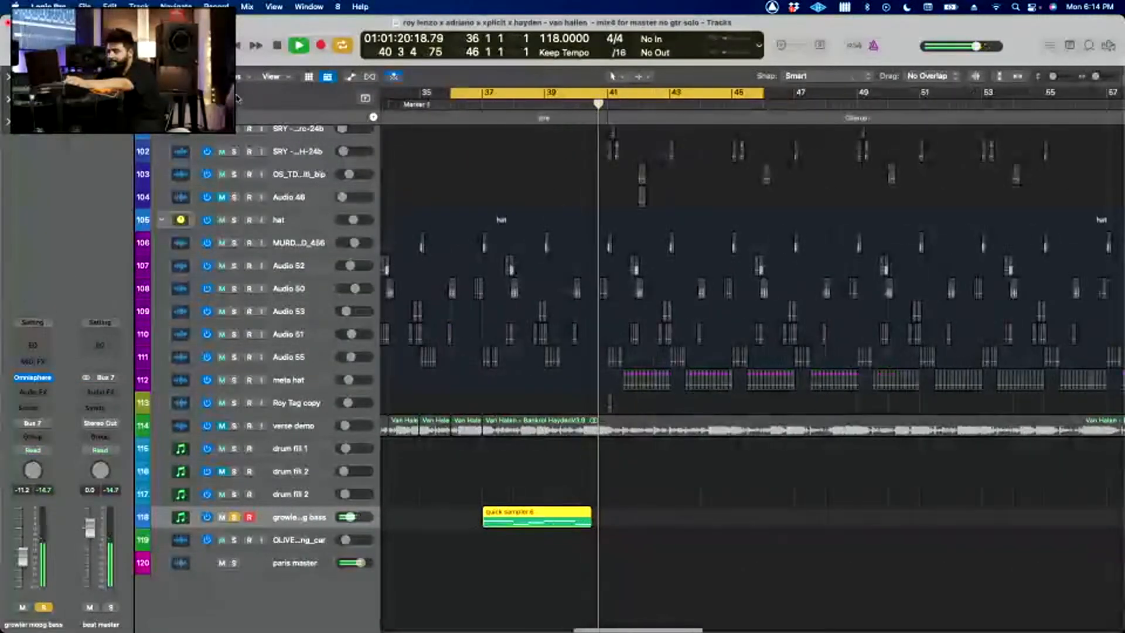
{"action": "key", "text": "space"}
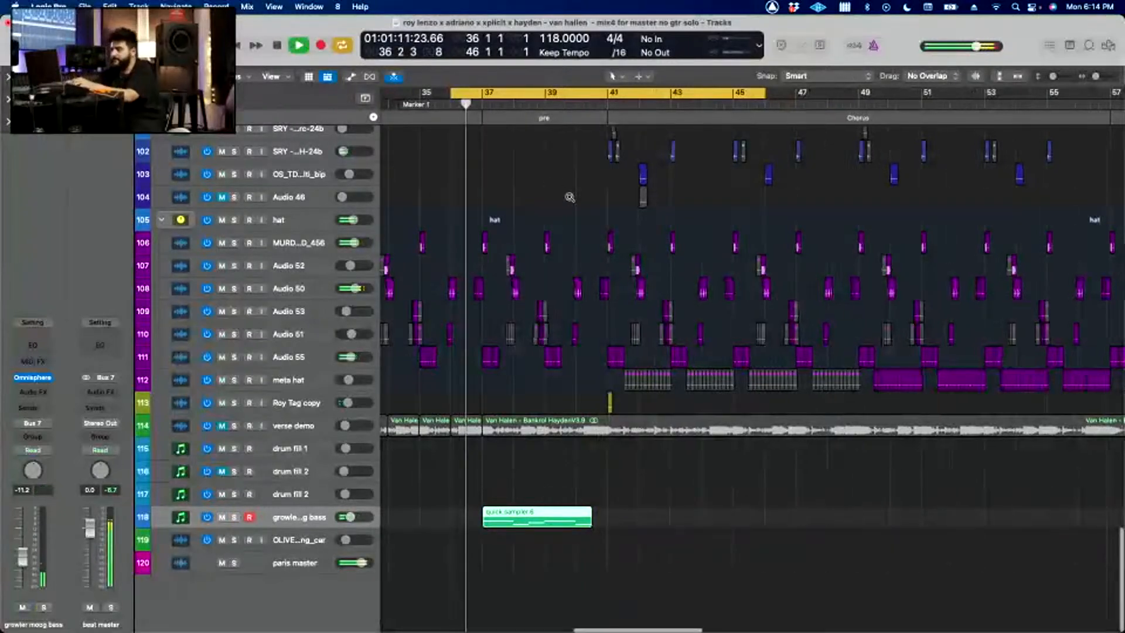
Step: Look through the tracks from the hats up through the drums, guitars and vocals while the full mix plays through the pre and chorus
{"action": "scroll", "coordinate": [570, 197], "scroll_direction": "up", "scroll_amount": 2}
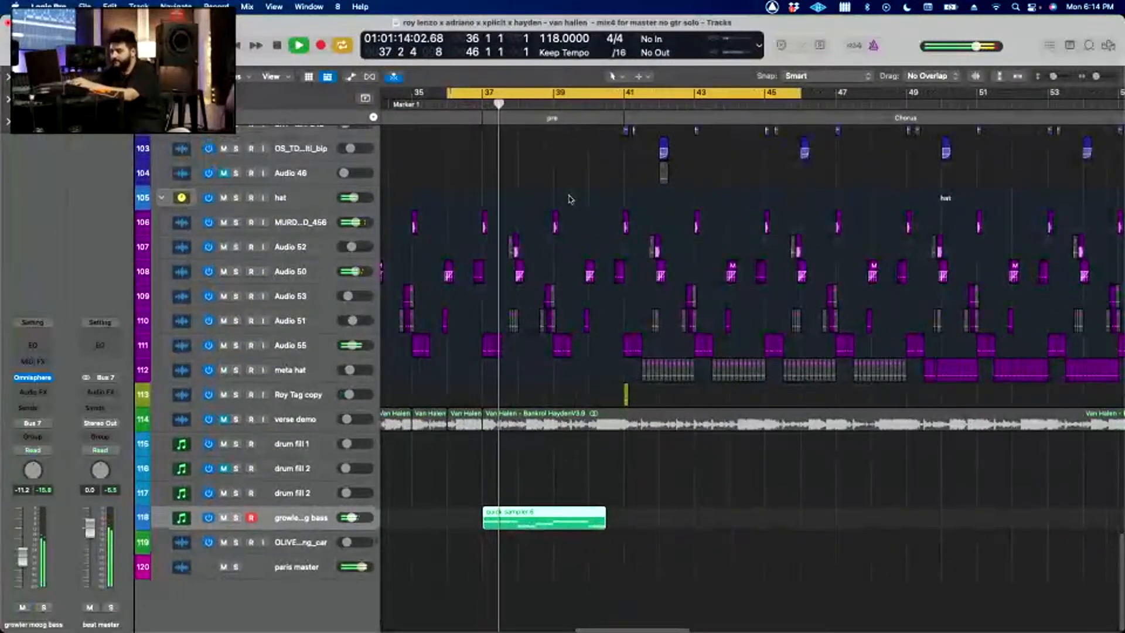
{"action": "scroll", "coordinate": [570, 199], "scroll_direction": "down", "scroll_amount": 3}
{"action": "scroll", "coordinate": [570, 199], "scroll_direction": "up", "scroll_amount": 10}
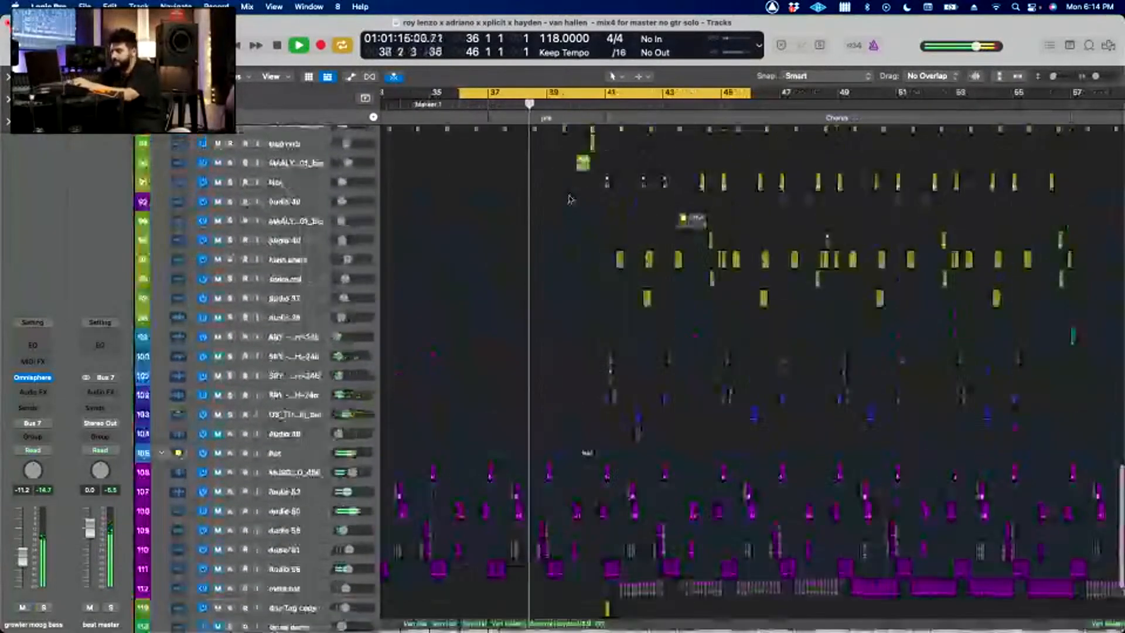
{"action": "scroll", "coordinate": [571, 199], "scroll_direction": "up", "scroll_amount": 10}
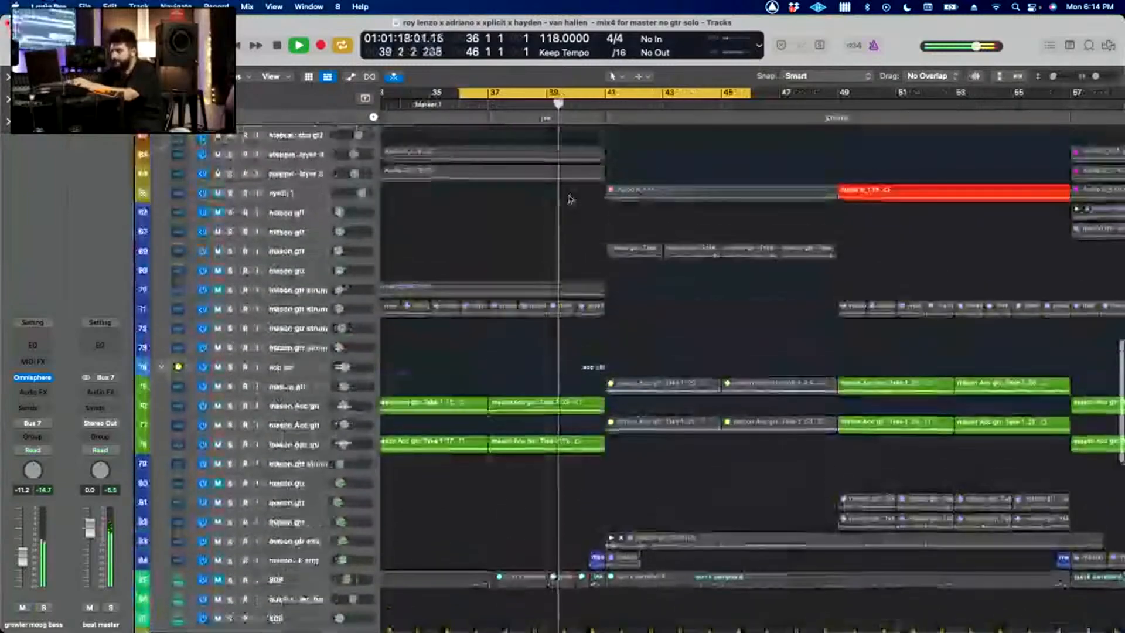
{"action": "scroll", "coordinate": [570, 200], "scroll_direction": "down", "scroll_amount": 5}
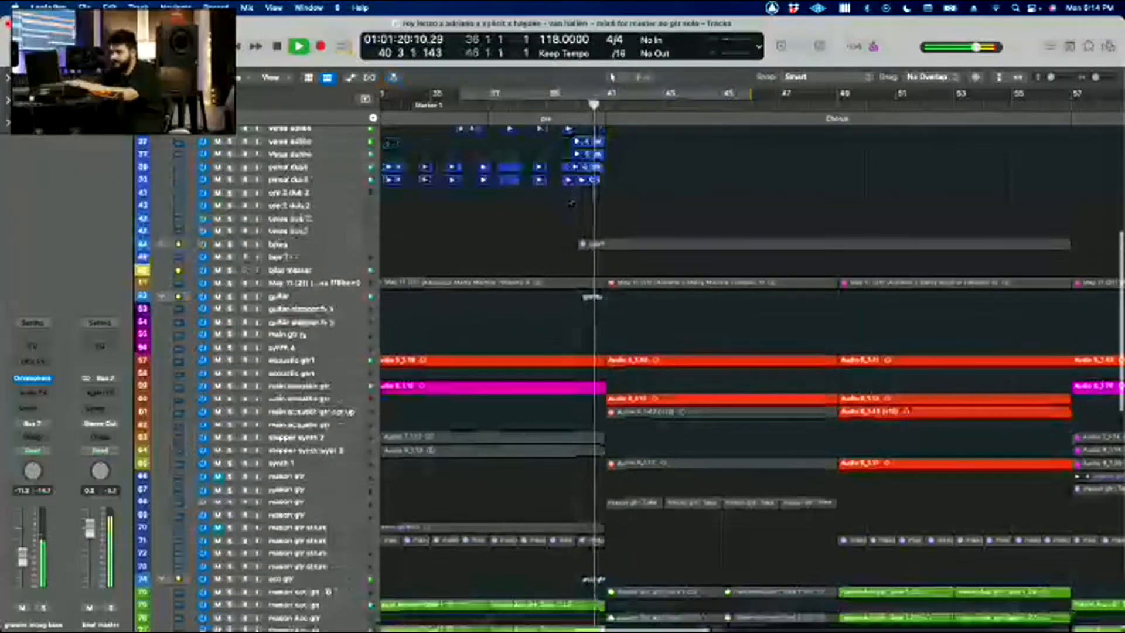
{"action": "scroll", "coordinate": [570, 199], "scroll_direction": "down", "scroll_amount": 5}
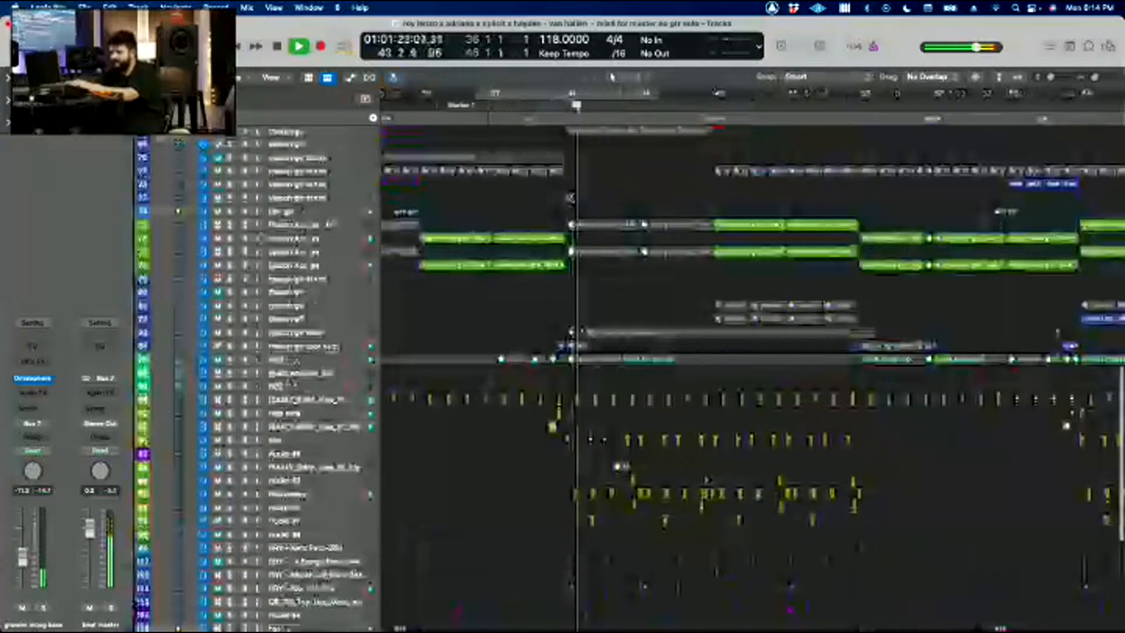
{"action": "scroll", "coordinate": [570, 199], "scroll_direction": "up", "scroll_amount": 5}
{"action": "scroll", "coordinate": [570, 199], "scroll_direction": "right", "scroll_amount": 5}
{"action": "scroll", "coordinate": [571, 199], "scroll_direction": "up", "scroll_amount": 3}
{"action": "scroll", "coordinate": [570, 199], "scroll_direction": "up", "scroll_amount": 2}
{"action": "scroll", "coordinate": [570, 199], "scroll_direction": "down", "scroll_amount": 5}
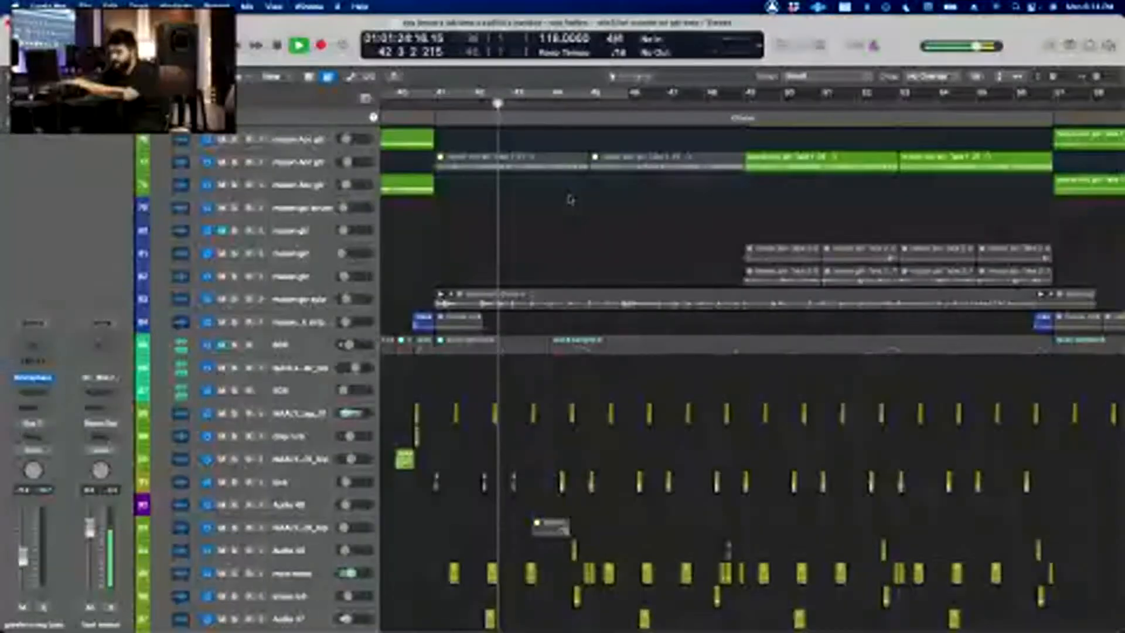
{"action": "scroll", "coordinate": [570, 200], "scroll_direction": "up", "scroll_amount": 5}
{"action": "scroll", "coordinate": [570, 199], "scroll_direction": "up", "scroll_amount": 10}
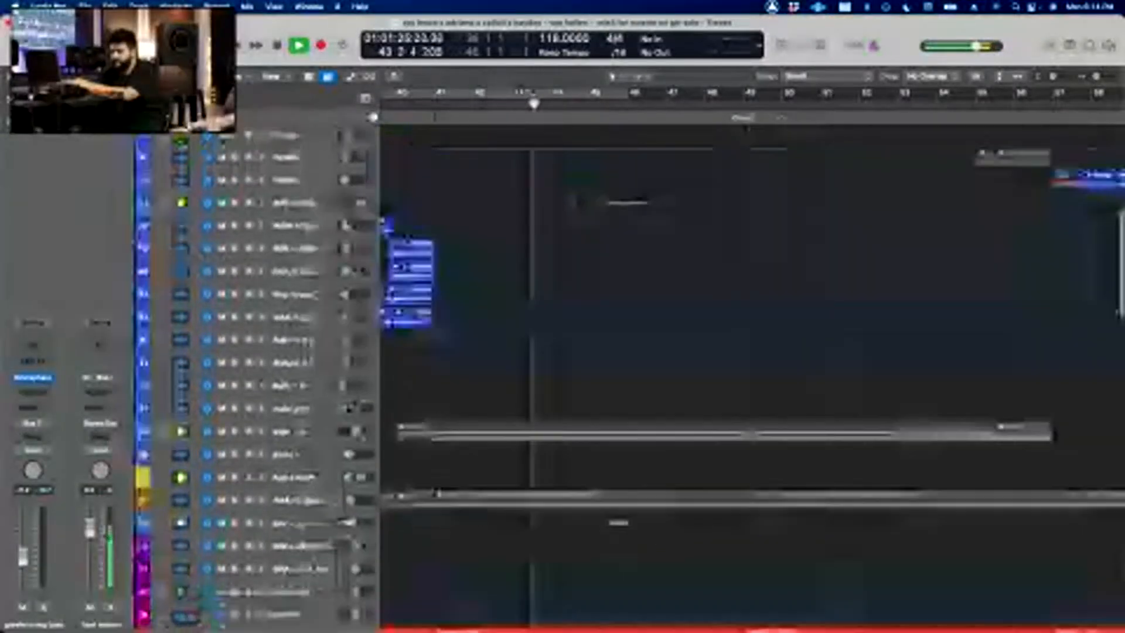
{"action": "scroll", "coordinate": [571, 199], "scroll_direction": "down", "scroll_amount": 1}
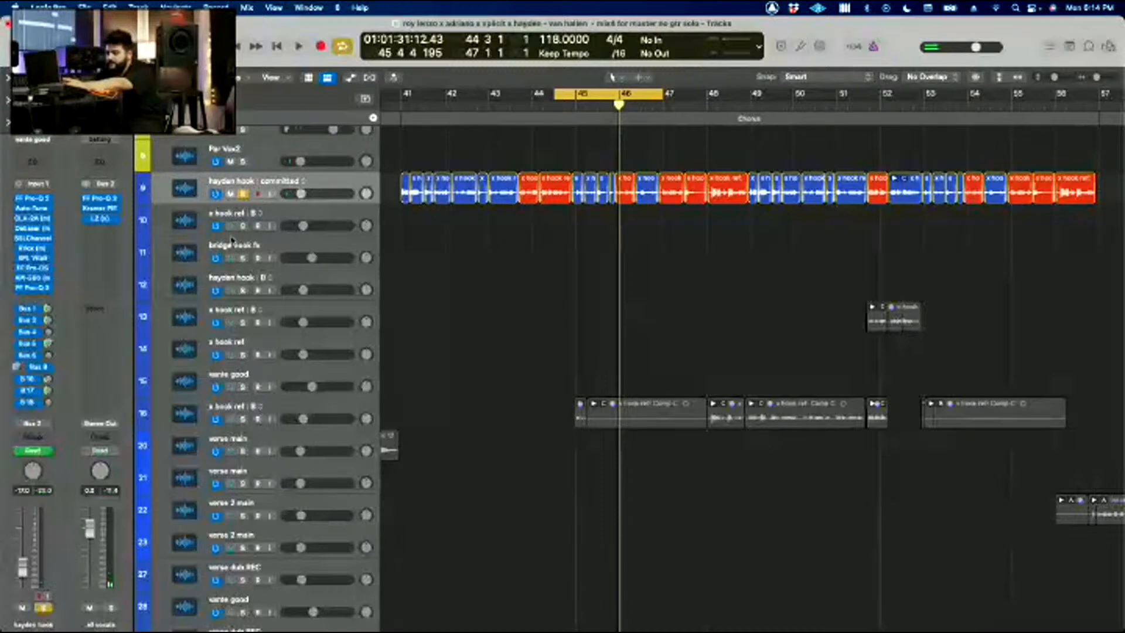
Step: Show the automation of the soloed hayden hook track and play its cycled section while bringing up the hook throw send's channel
{"action": "key", "text": "a"}
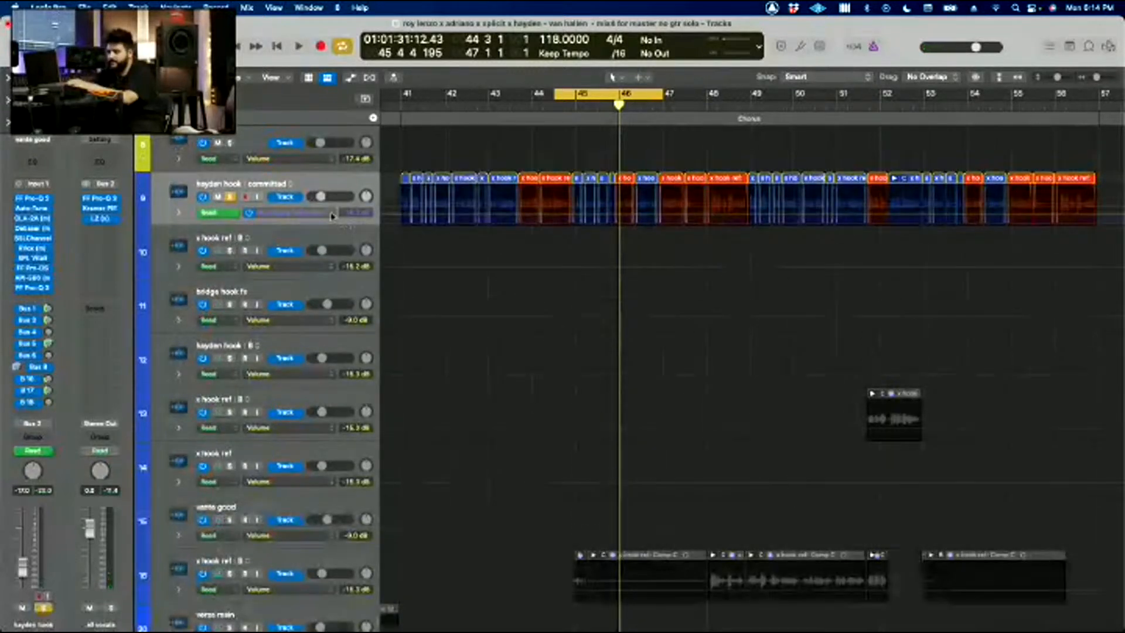
{"action": "key", "text": "space"}
{"action": "left_click", "coordinate": [36, 404]}
{"action": "left_click", "coordinate": [73, 324]}
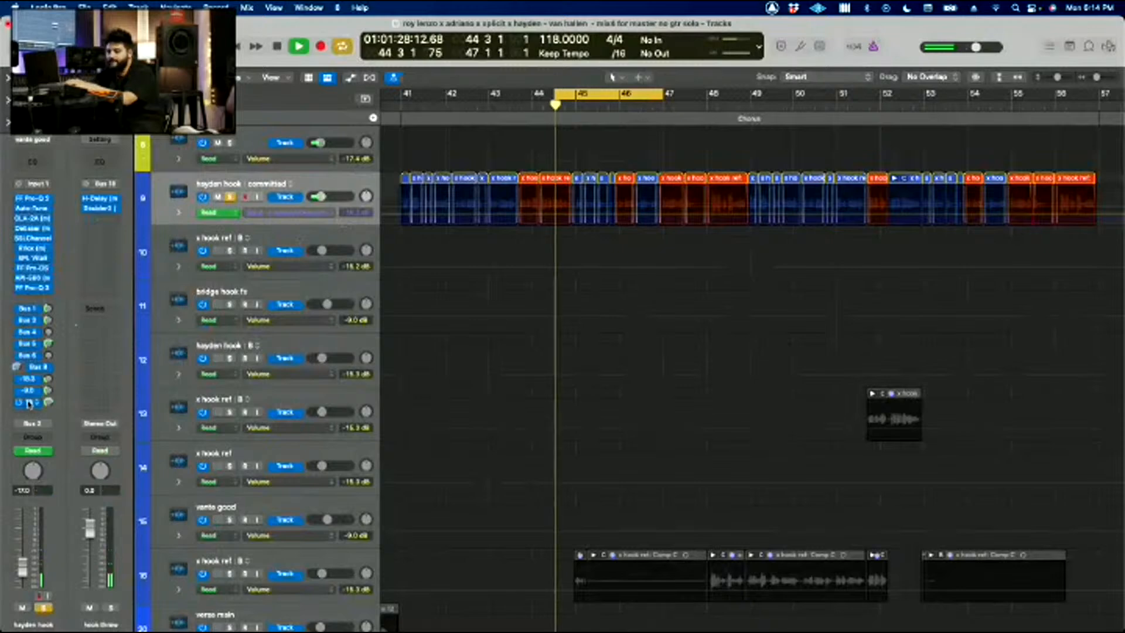
{"action": "key", "text": "super+Down"}
{"action": "key", "text": "space"}
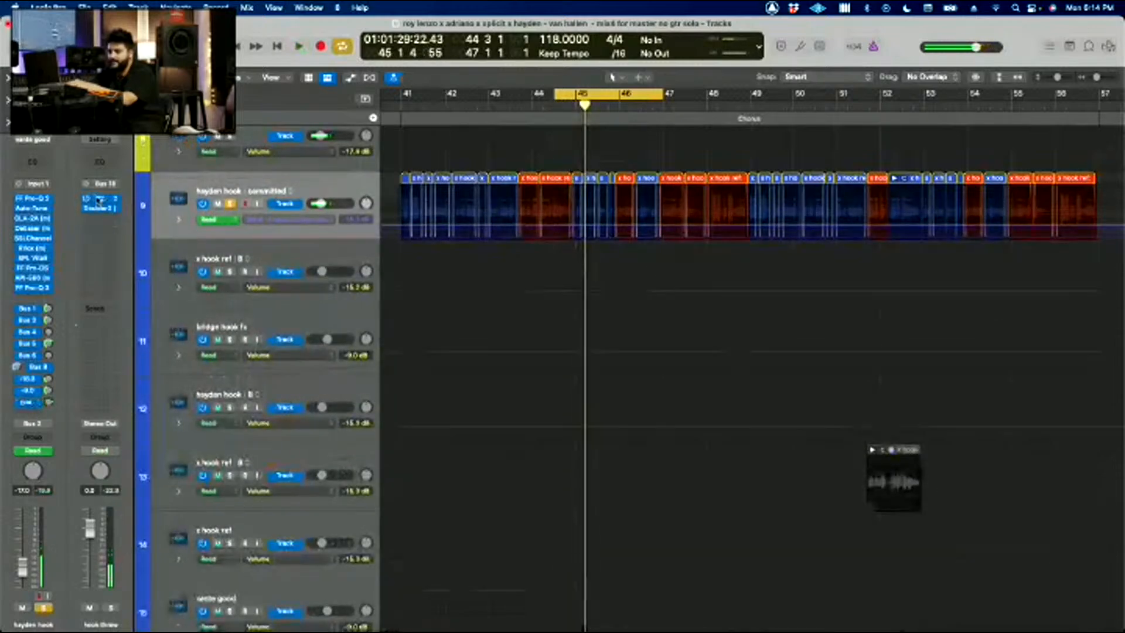
Step: View the Doubler2 plug-in on the hook throw channel, close it, and replay the soloed hook section
{"action": "left_click", "coordinate": [100, 206]}
{"action": "left_click", "coordinate": [102, 206]}
{"action": "left_click", "coordinate": [103, 206]}
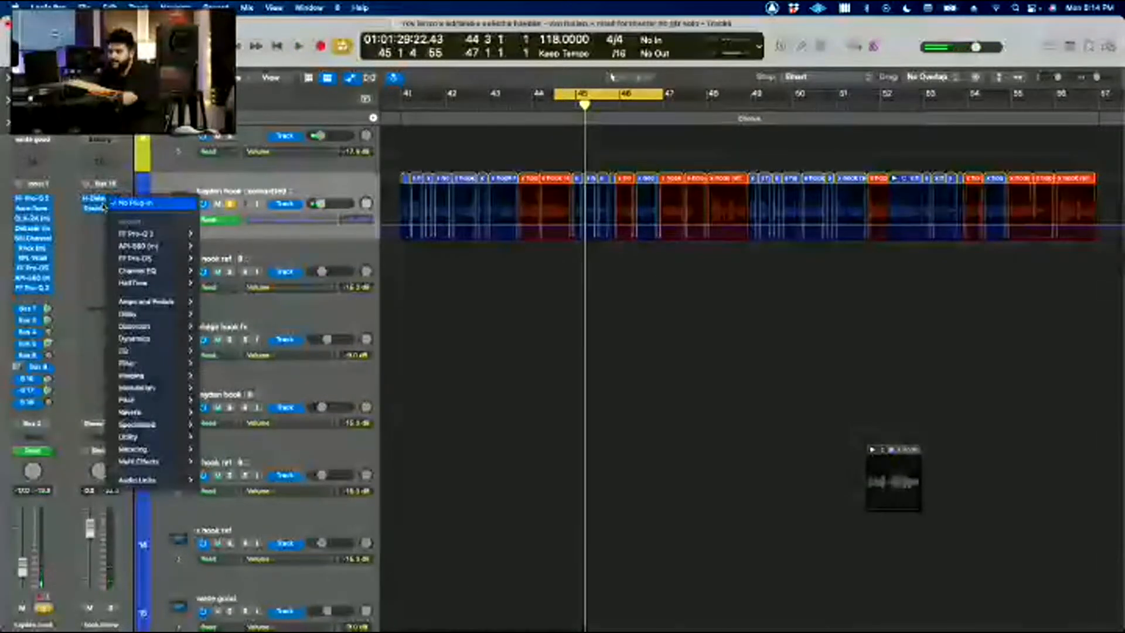
{"action": "left_click", "coordinate": [98, 208]}
{"action": "left_click", "coordinate": [99, 209]}
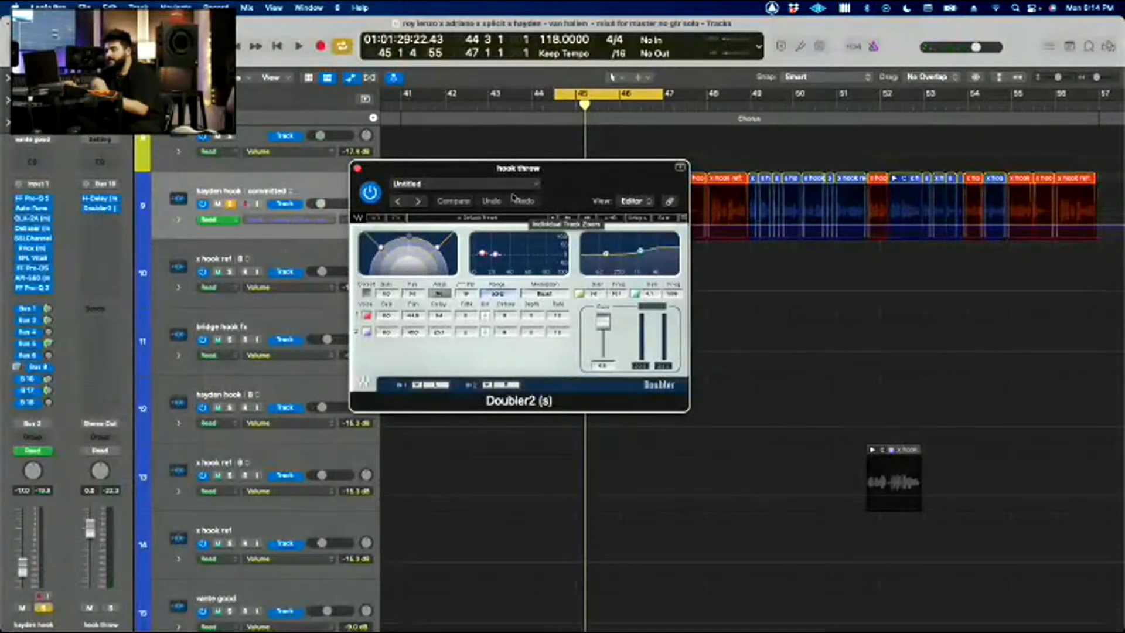
{"action": "left_click", "coordinate": [356, 168]}
{"action": "key", "text": "space"}
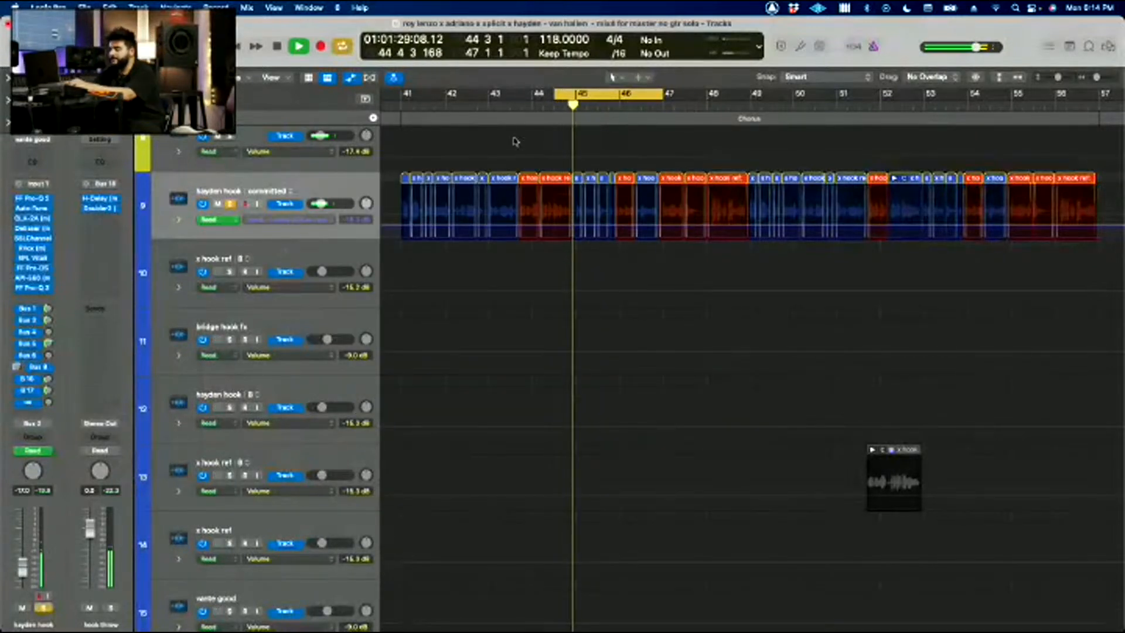
{"action": "key", "text": "space"}
Step: Turn off cycling, hide the track automation, and unsolo the hayden hook track
{"action": "left_click", "coordinate": [771, 283]}
{"action": "key", "text": "super+Left"}
{"action": "key", "text": "c"}
{"action": "key", "text": "super+Up"}
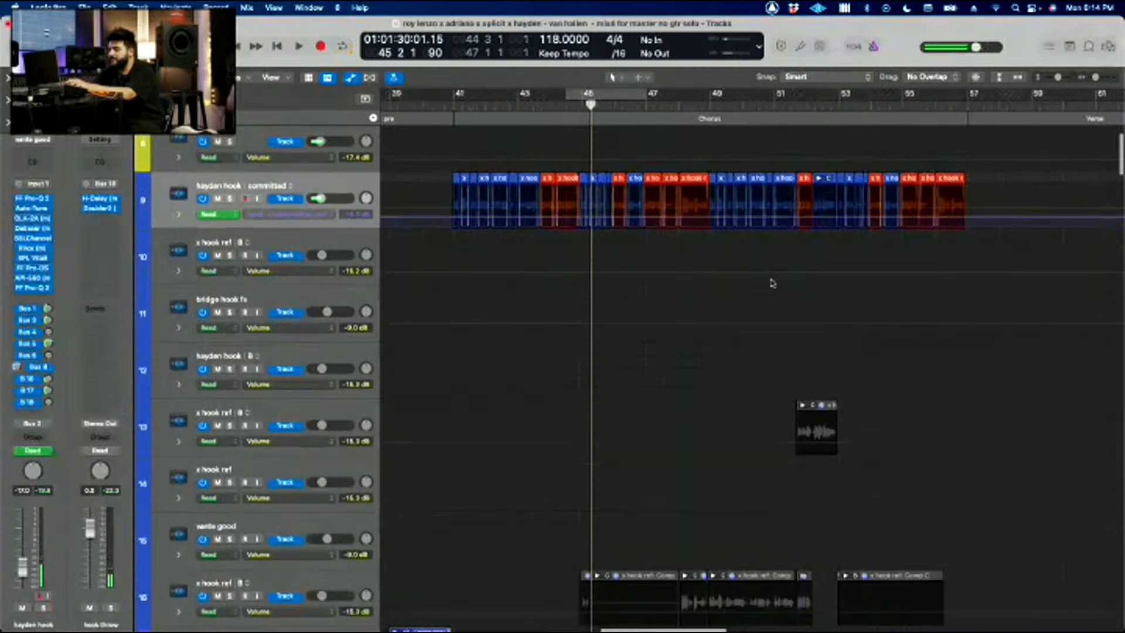
{"action": "key", "text": "a"}
{"action": "key", "text": "s"}
{"action": "key", "text": "super+Up"}
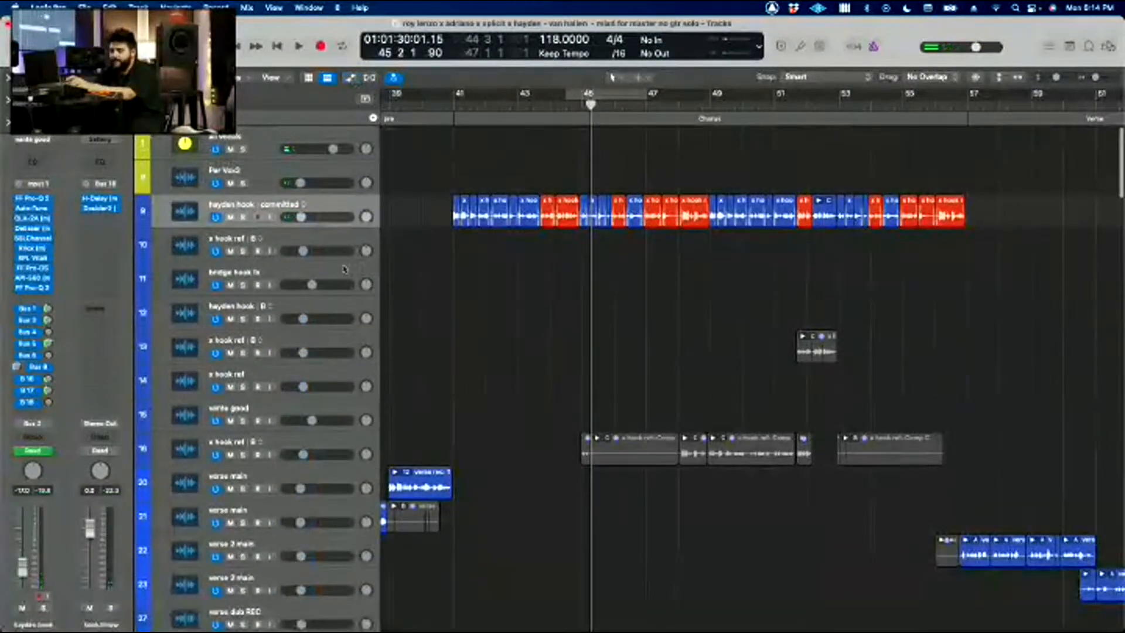
Step: Set the cycle range to bars 49 to 62 and play the full mix while looking over the guitar tracks
{"action": "scroll", "coordinate": [688, 288], "scroll_direction": "right", "scroll_amount": 3}
{"action": "key", "text": "super+Up"}
{"action": "key", "text": "super+Up"}
{"action": "scroll", "coordinate": [688, 289], "scroll_direction": "down", "scroll_amount": 14}
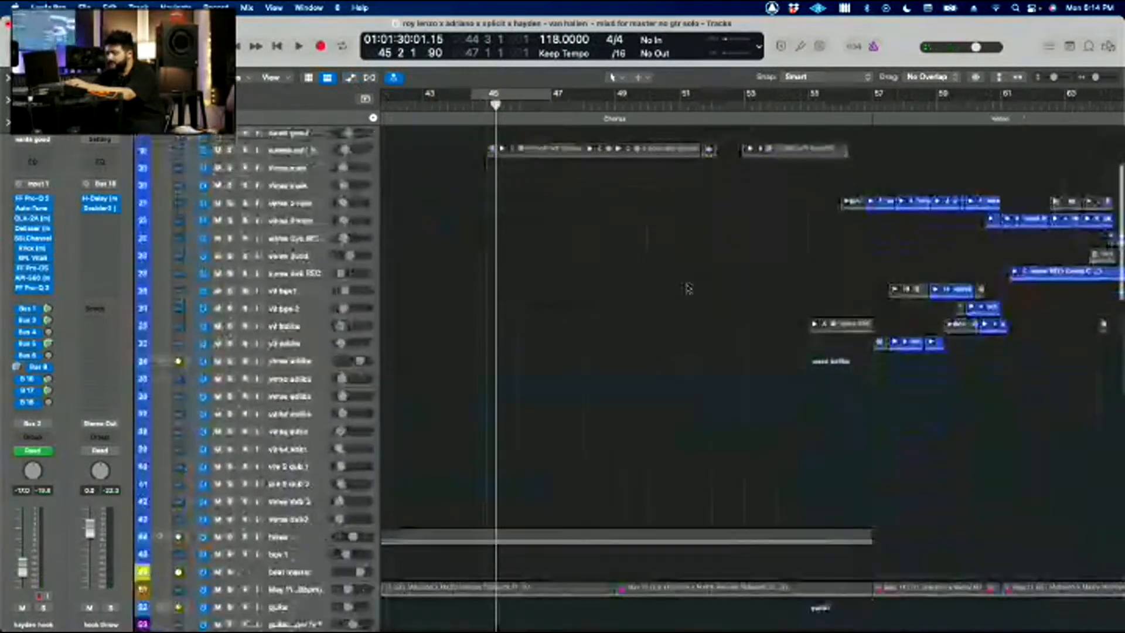
{"action": "scroll", "coordinate": [687, 288], "scroll_direction": "down", "scroll_amount": 10}
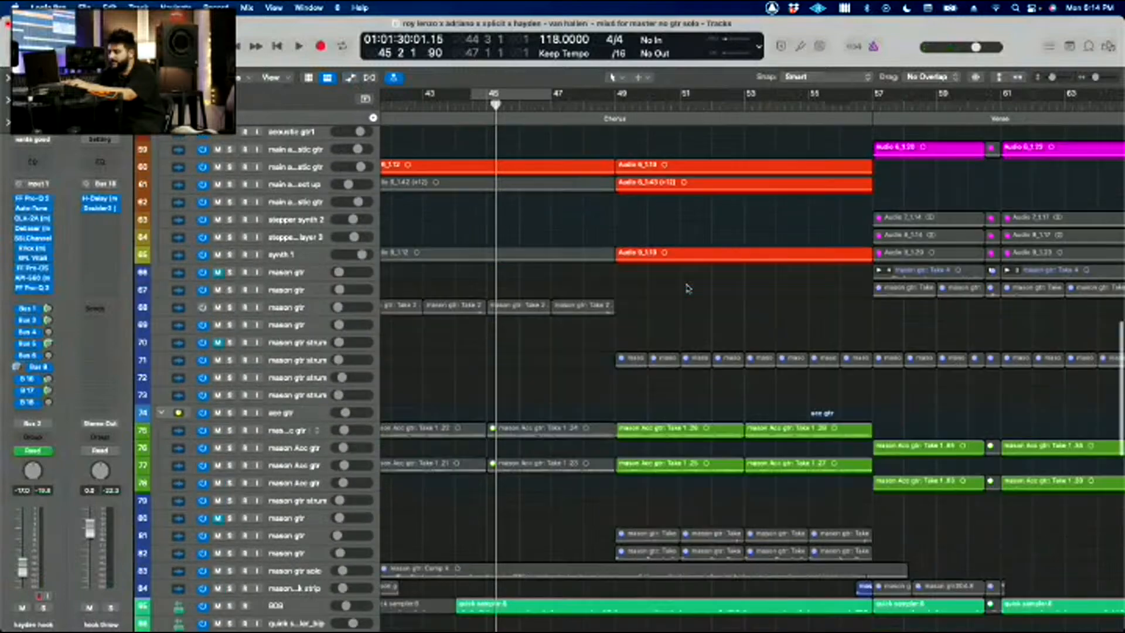
{"action": "left_click_drag", "start_coordinate": [617, 98], "coordinate": [867, 98]}
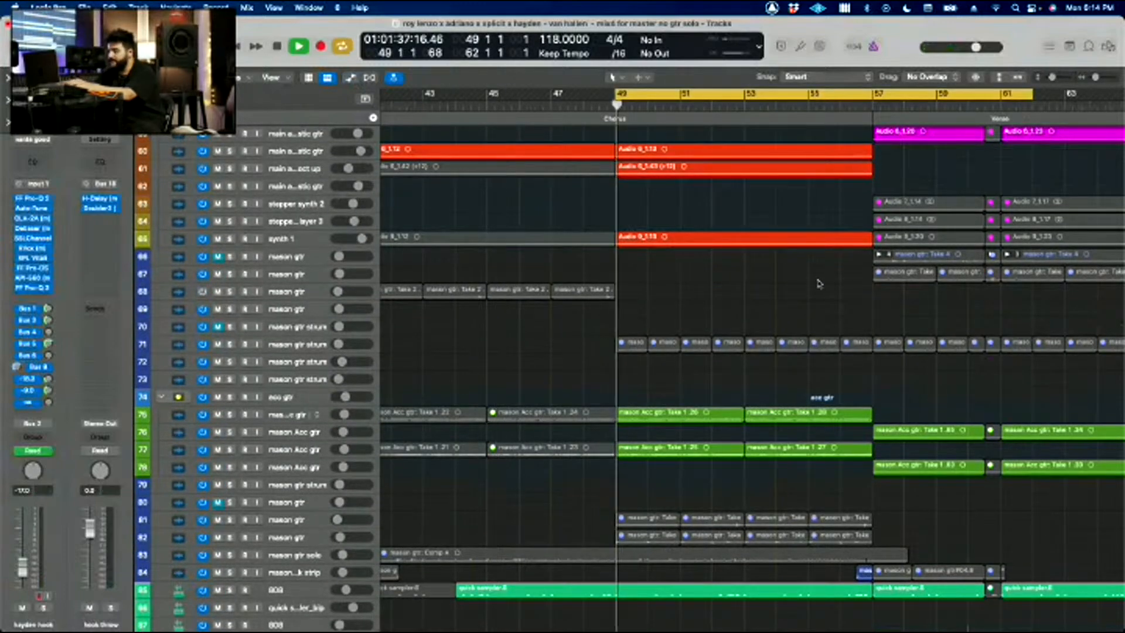
{"action": "key", "text": "space"}
{"action": "scroll", "coordinate": [820, 284], "scroll_direction": "down", "scroll_amount": 5}
{"action": "scroll", "coordinate": [819, 284], "scroll_direction": "up", "scroll_amount": 8}
{"action": "key", "text": "super+Left"}
{"action": "key", "text": "super+Left"}
{"action": "scroll", "coordinate": [818, 281], "scroll_direction": "left", "scroll_amount": 2}
{"action": "scroll", "coordinate": [818, 280], "scroll_direction": "up", "scroll_amount": 3}
{"action": "scroll", "coordinate": [818, 281], "scroll_direction": "left", "scroll_amount": 5}
{"action": "key", "text": "super+Left"}
{"action": "key", "text": "space"}
Step: Solo the main acoustic gtr oct up track and play its region with bars 49 to 57 cycled
{"action": "left_click", "coordinate": [304, 281]}
{"action": "key", "text": "super+Right"}
{"action": "key", "text": "super+Right"}
{"action": "key", "text": "super+Right"}
{"action": "key", "text": "super+Right"}
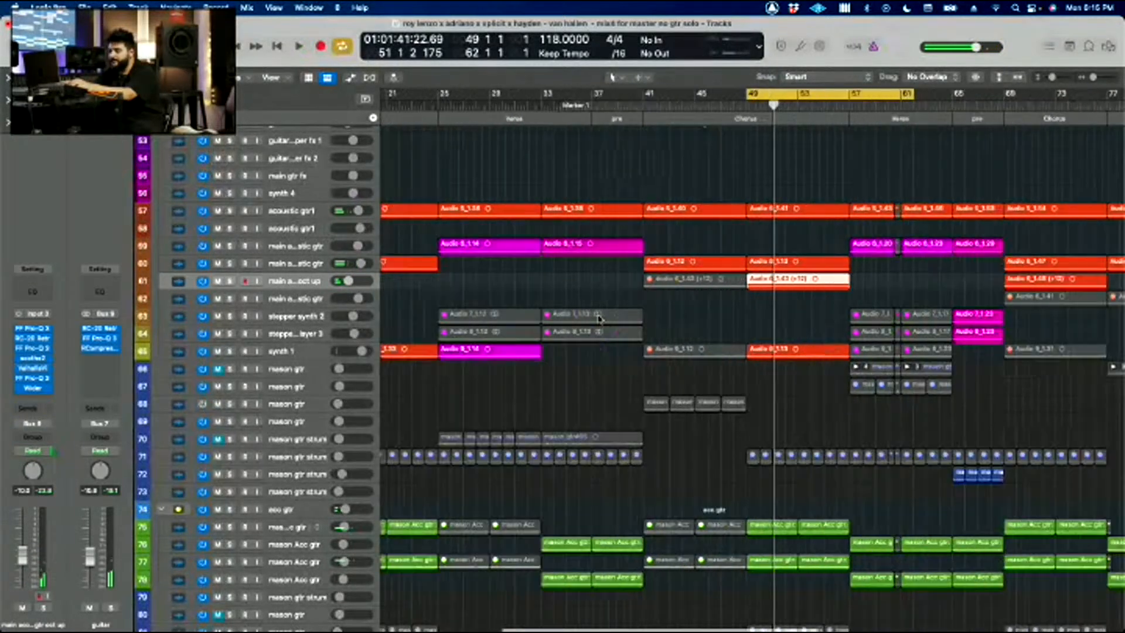
{"action": "key", "text": "super+Down"}
{"action": "key", "text": "super+Down"}
{"action": "scroll", "coordinate": [600, 319], "scroll_direction": "right", "scroll_amount": 2}
{"action": "scroll", "coordinate": [600, 319], "scroll_direction": "right", "scroll_amount": 1}
{"action": "key", "text": "super+Left"}
{"action": "key", "text": "super+Up"}
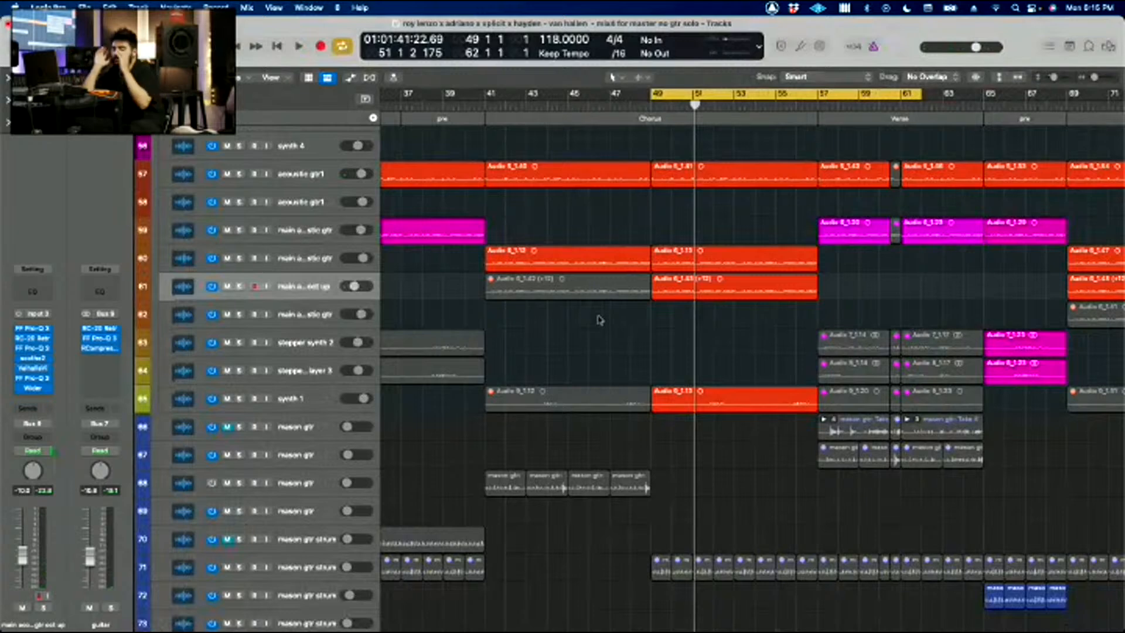
{"action": "left_click", "coordinate": [239, 286]}
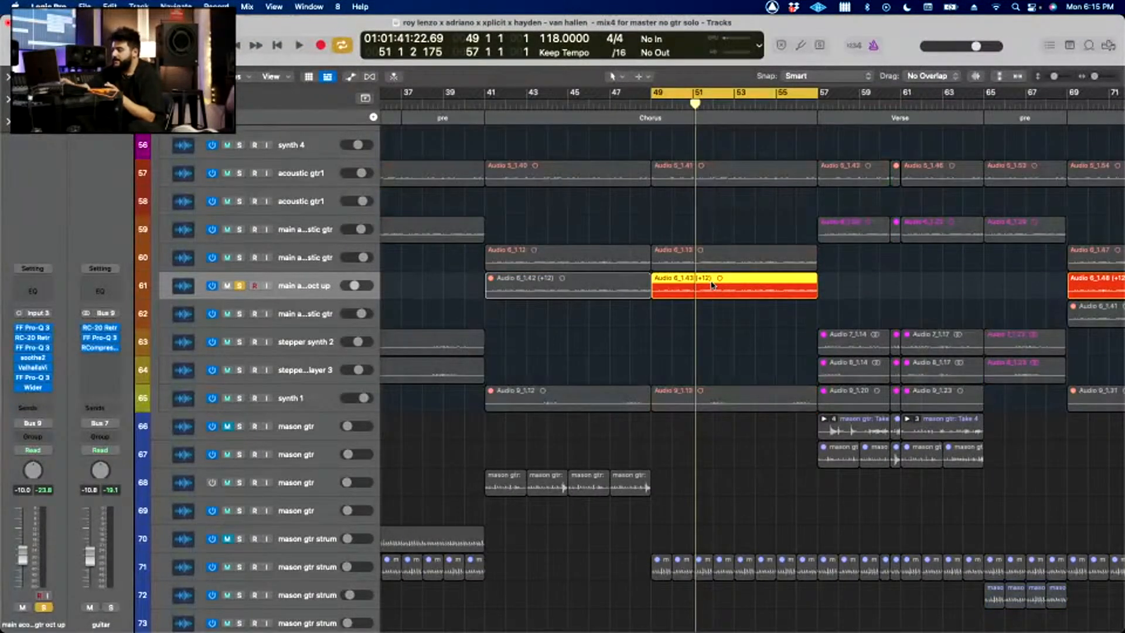
{"action": "left_click", "coordinate": [710, 399]}
{"action": "left_click", "coordinate": [715, 345]}
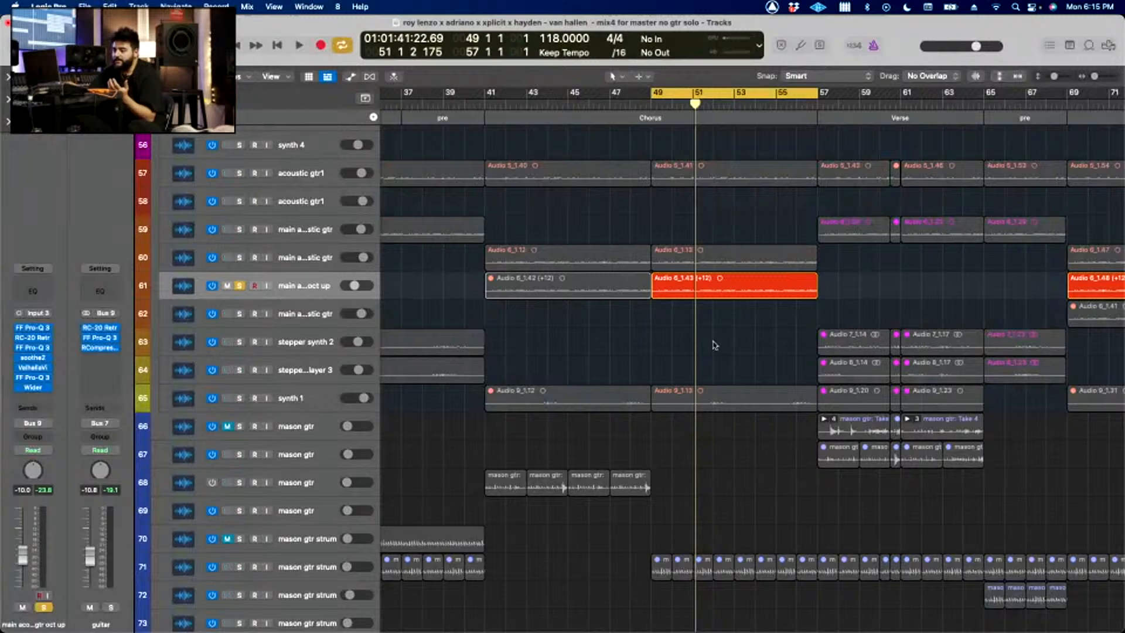
{"action": "key", "text": "space"}
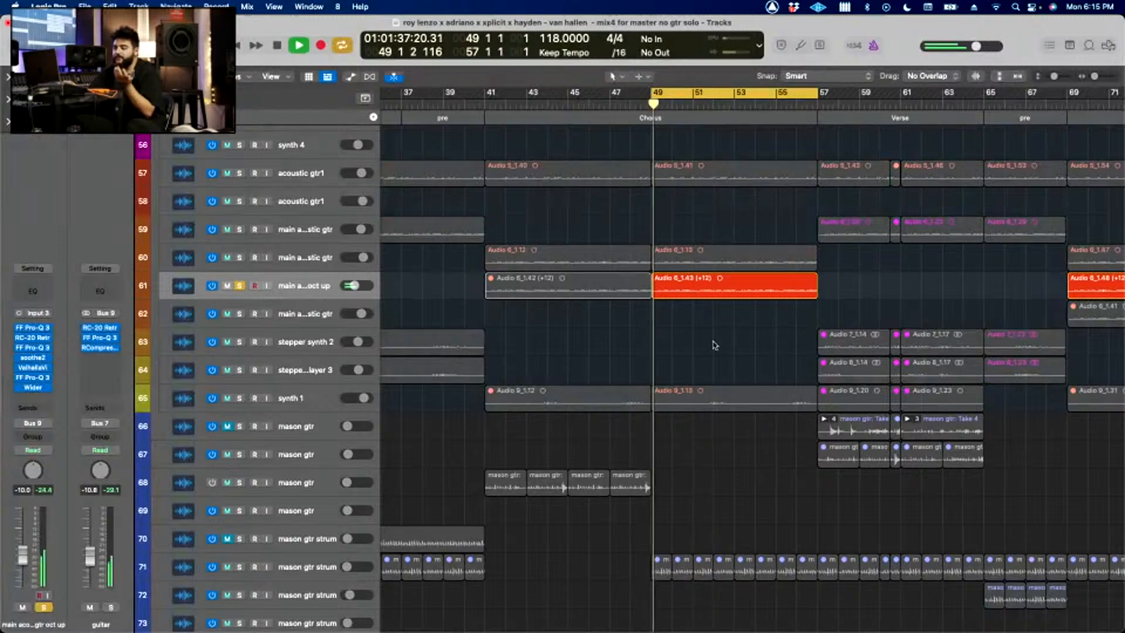
{"action": "key", "text": "space"}
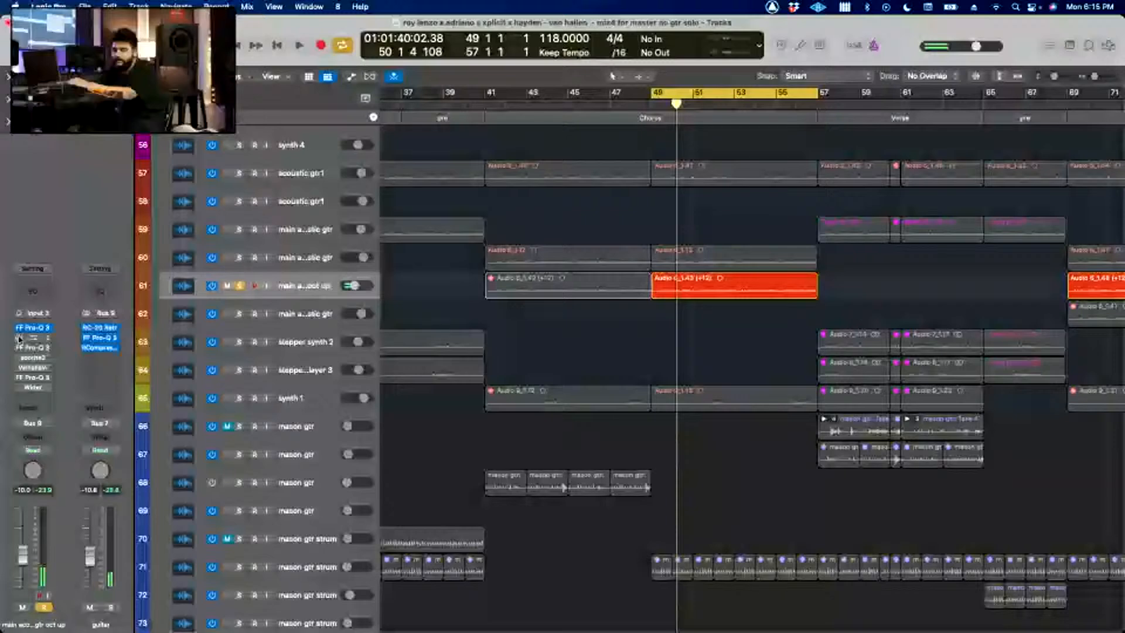
Step: Enable and open the first FF Pro-Q 3 and RC-20 Retro Color on the octave guitar, adjusting RC-20's Distort amount during playback
{"action": "left_click", "coordinate": [19, 339]}
{"action": "left_click", "coordinate": [34, 338]}
{"action": "left_click", "coordinate": [33, 329]}
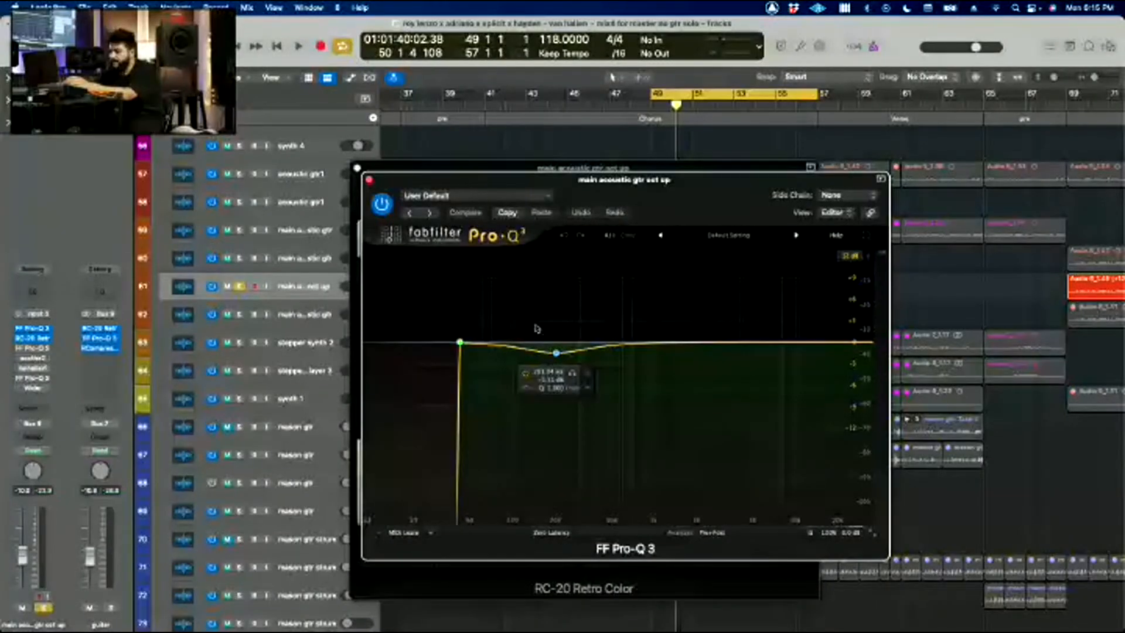
{"action": "key", "text": "space"}
{"action": "left_click", "coordinate": [369, 180]}
{"action": "left_click_drag", "start_coordinate": [431, 167], "coordinate": [357, 157]}
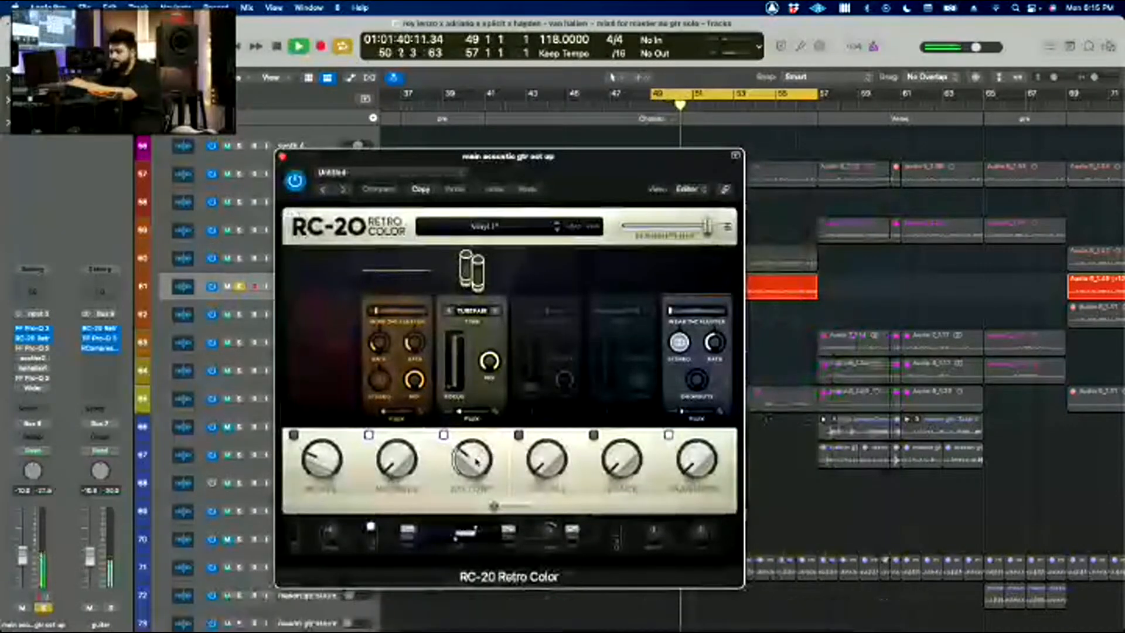
{"action": "left_click_drag", "start_coordinate": [473, 460], "coordinate": [476, 304]}
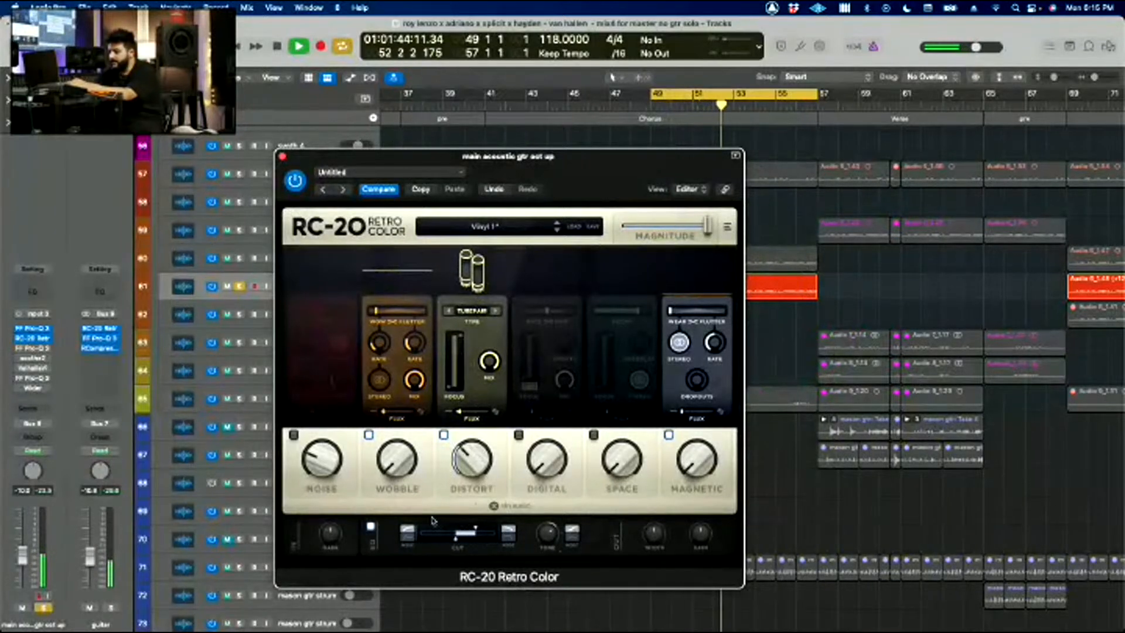
Step: View the octave guitar's second FF Pro-Q 3, then enable and view soothe2 and ValhallaVintageVerb while the solo plays
{"action": "left_click", "coordinate": [32, 348]}
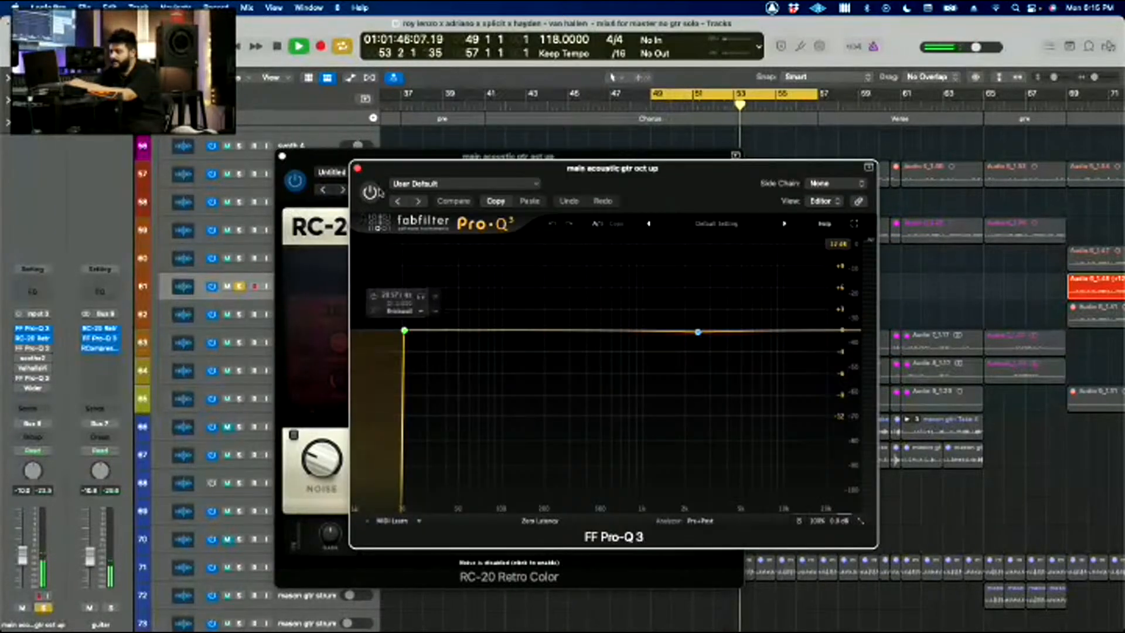
{"action": "left_click", "coordinate": [356, 169]}
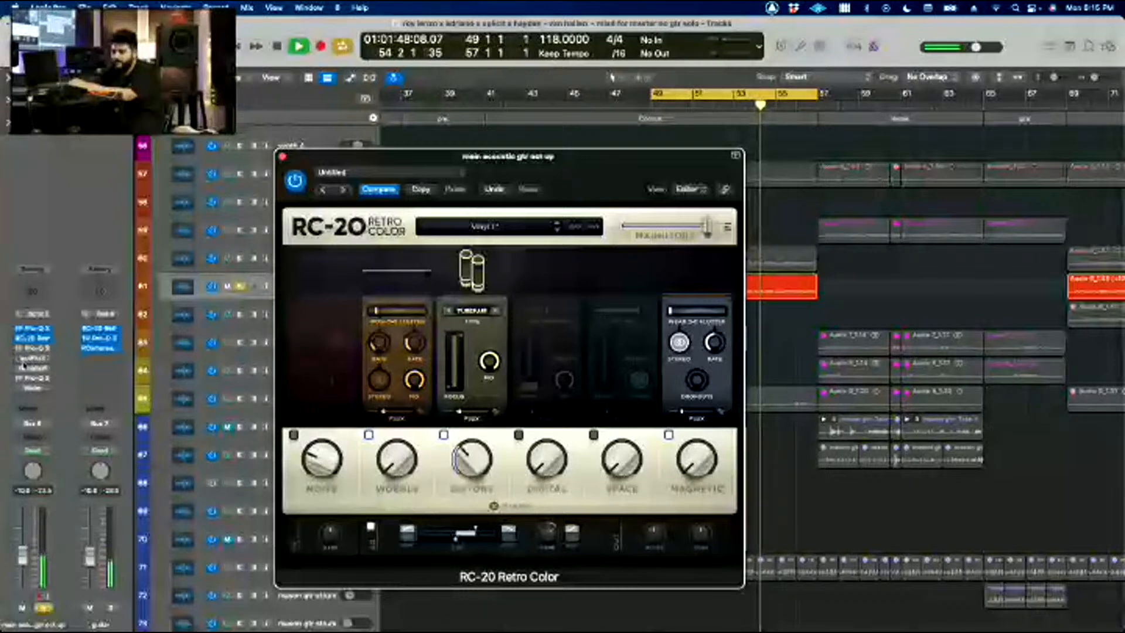
{"action": "left_click", "coordinate": [33, 358]}
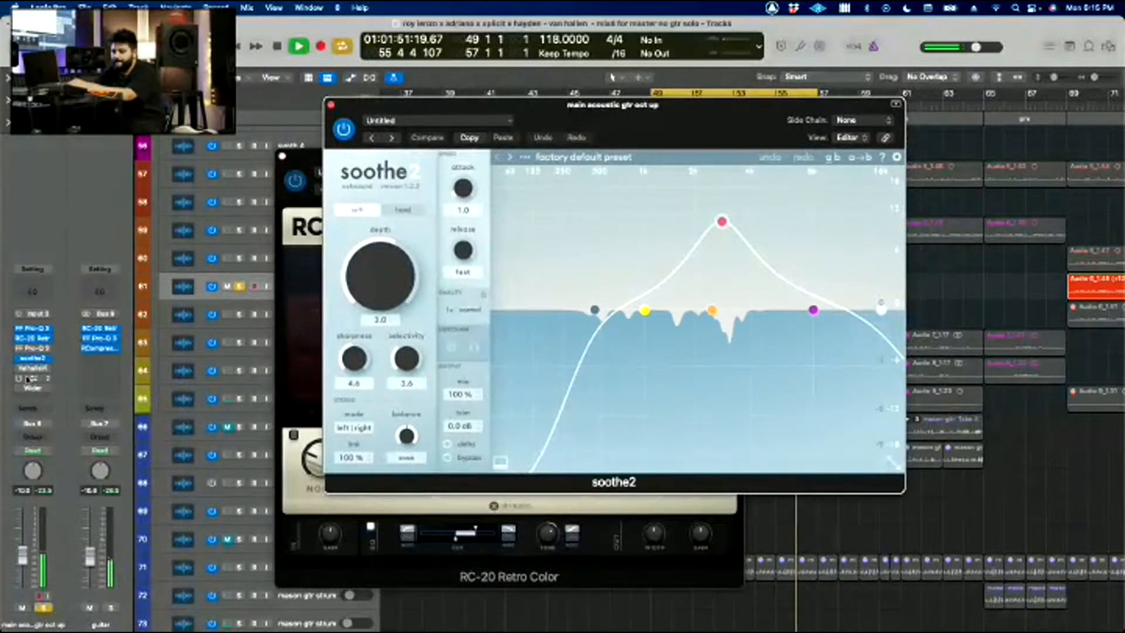
{"action": "left_click", "coordinate": [21, 369]}
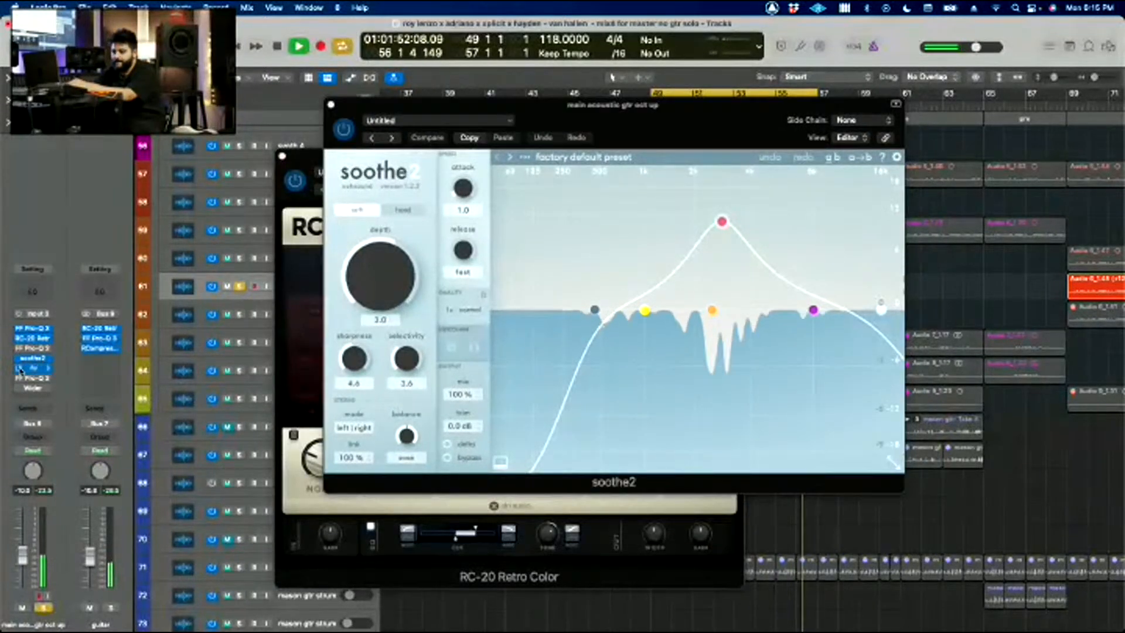
{"action": "left_click", "coordinate": [32, 369]}
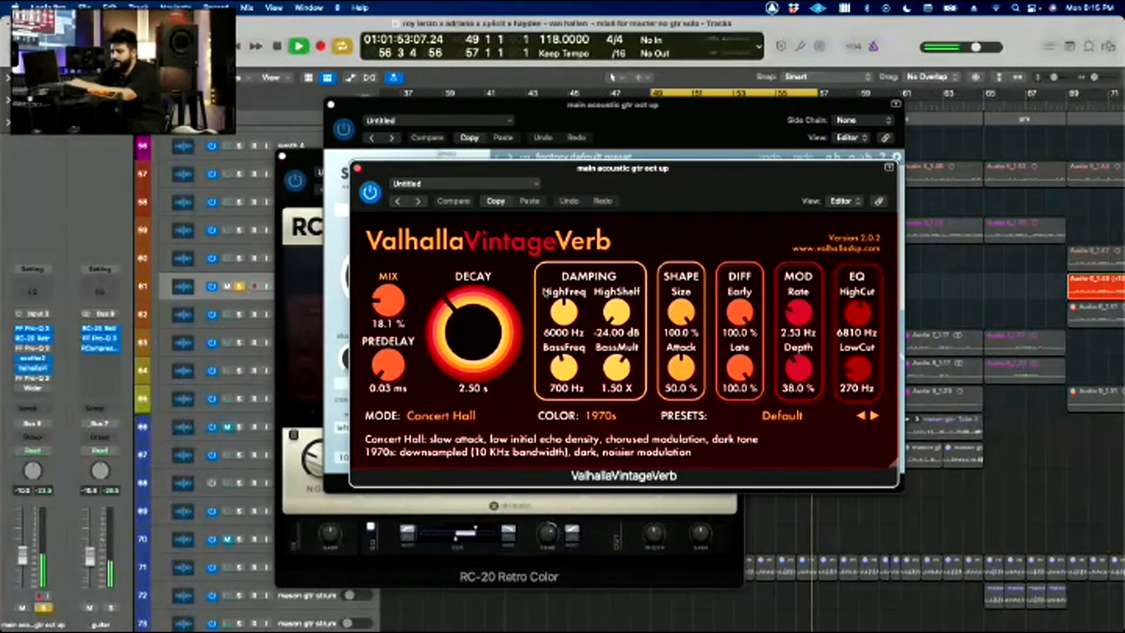
Step: Enable and view the FF Pro-Q 3 after the reverb, stop playback, and close the Pro-Q 3, ValhallaVintageVerb and soothe2 windows
{"action": "left_click", "coordinate": [21, 380]}
{"action": "left_click", "coordinate": [34, 380]}
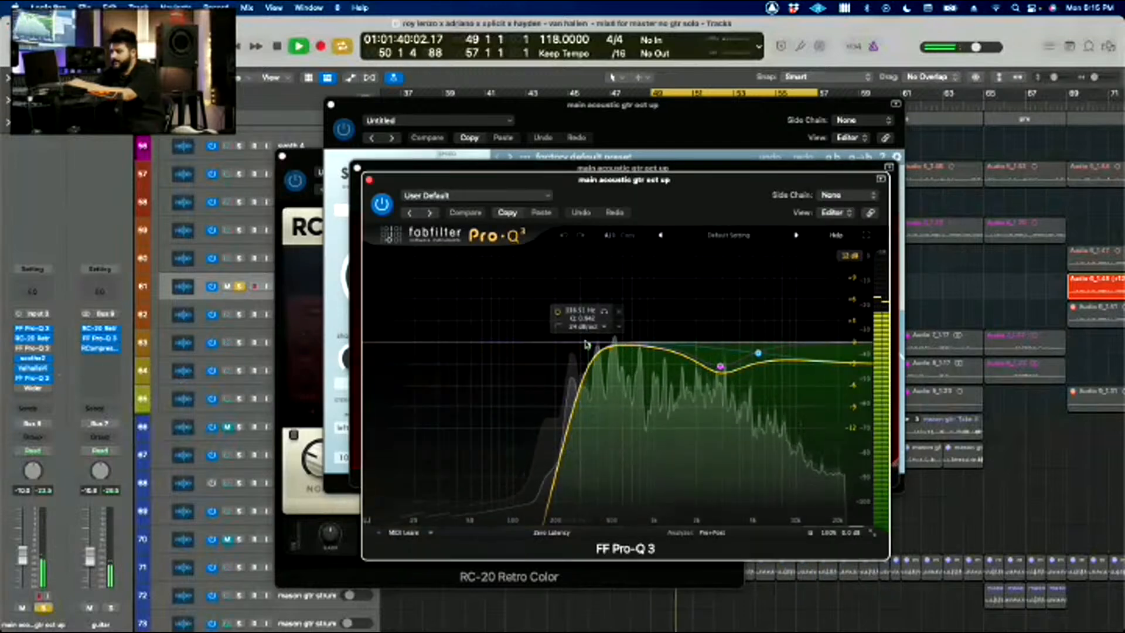
{"action": "left_click", "coordinate": [369, 179]}
{"action": "key", "text": "space"}
{"action": "left_click", "coordinate": [358, 167]}
{"action": "left_click", "coordinate": [331, 104]}
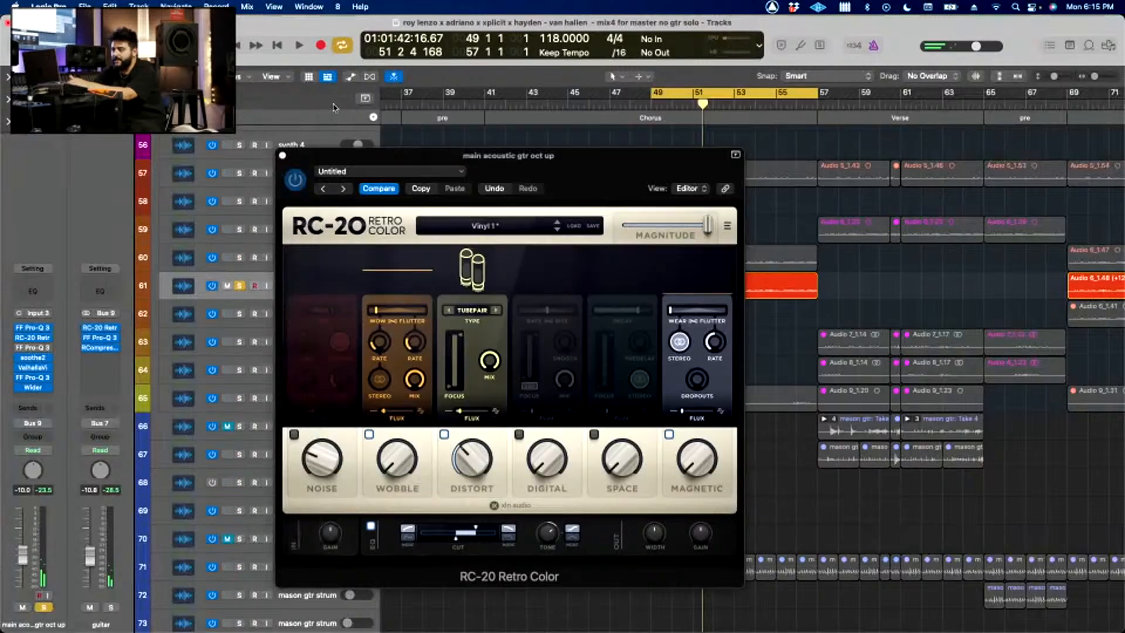
Step: Close RC-20 Retro Color, add track 60's main acoustic gtr and track 57's acoustic gtr1 to the solo, and play the chorus guitars together
{"action": "left_click", "coordinate": [282, 156]}
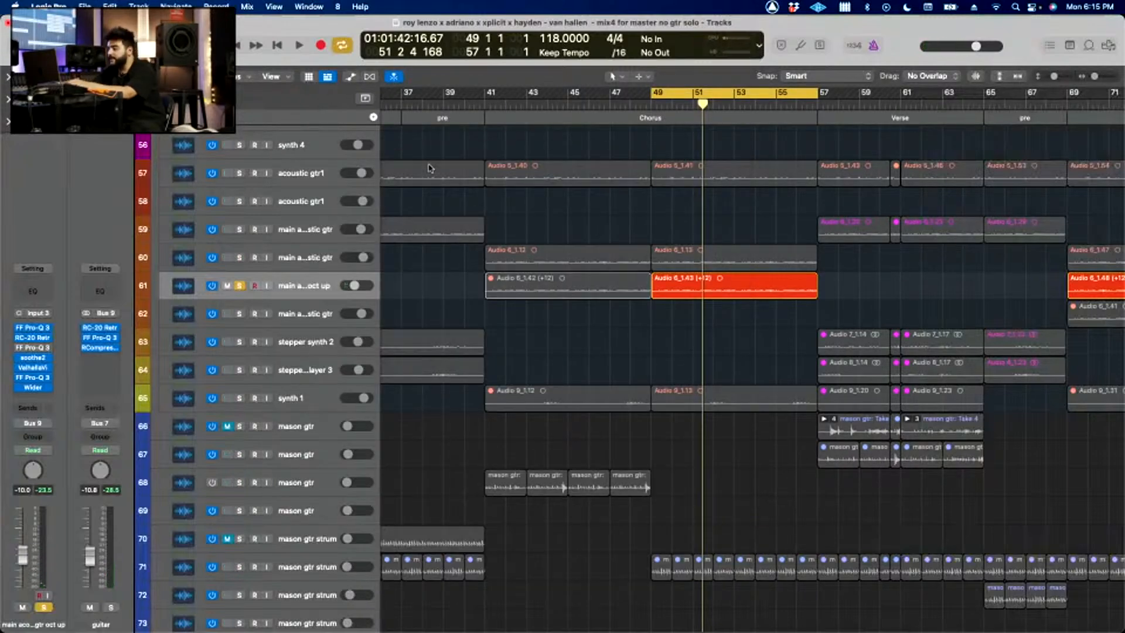
{"action": "left_click", "coordinate": [240, 258]}
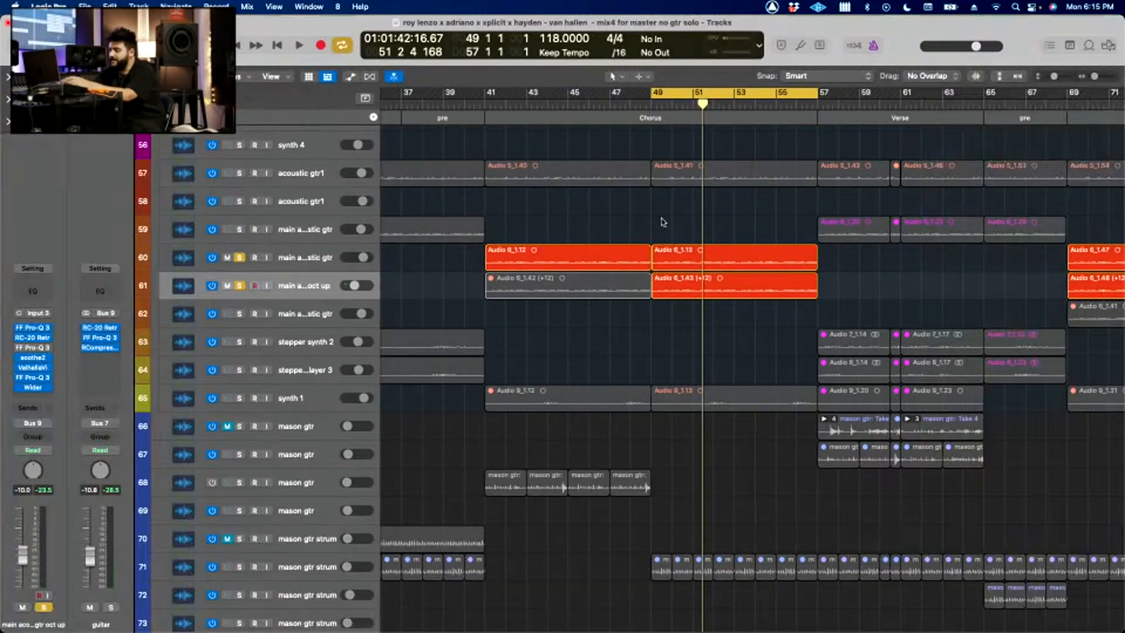
{"action": "scroll", "coordinate": [575, 264], "scroll_direction": "up", "scroll_amount": 3}
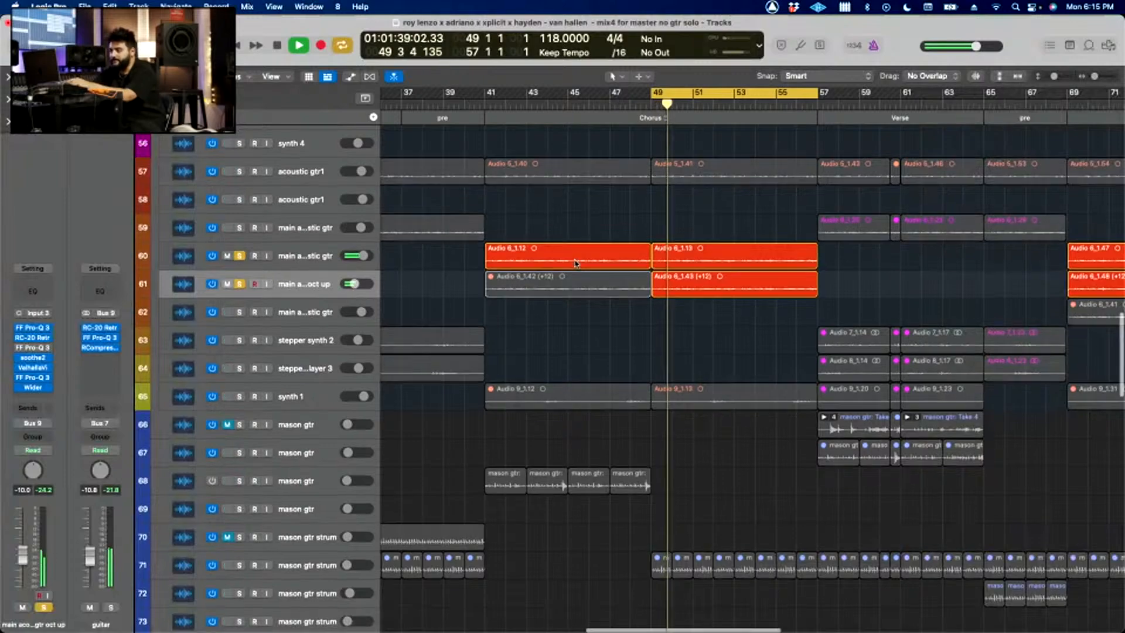
{"action": "scroll", "coordinate": [575, 264], "scroll_direction": "up", "scroll_amount": 3}
{"action": "left_click", "coordinate": [243, 249]}
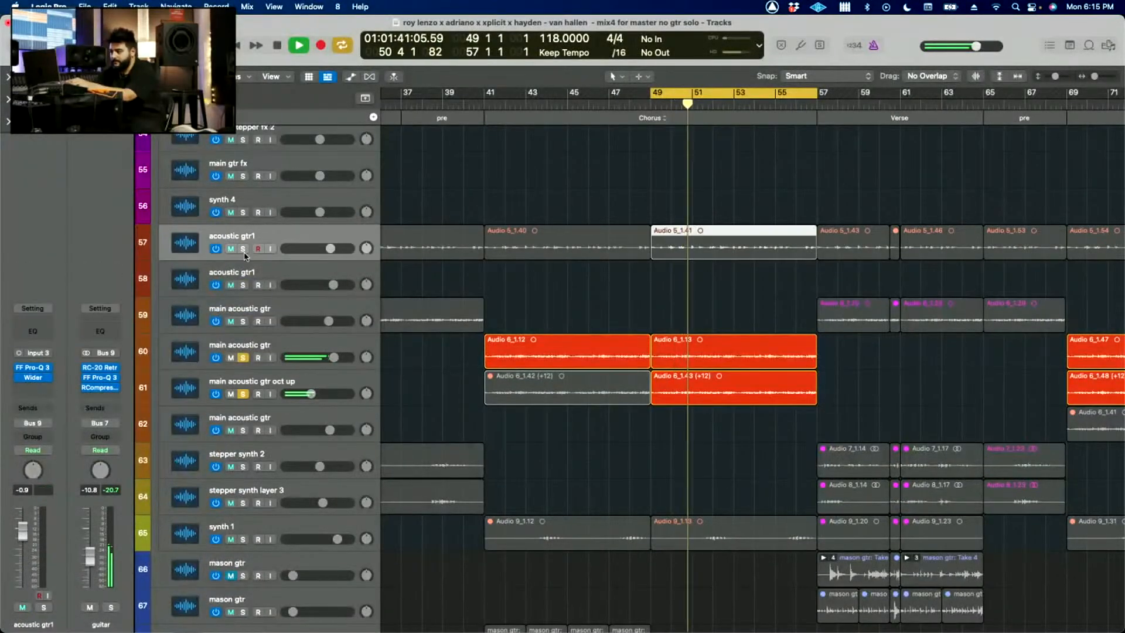
{"action": "scroll", "coordinate": [642, 318], "scroll_direction": "down", "scroll_amount": 3}
{"action": "key", "text": "space"}
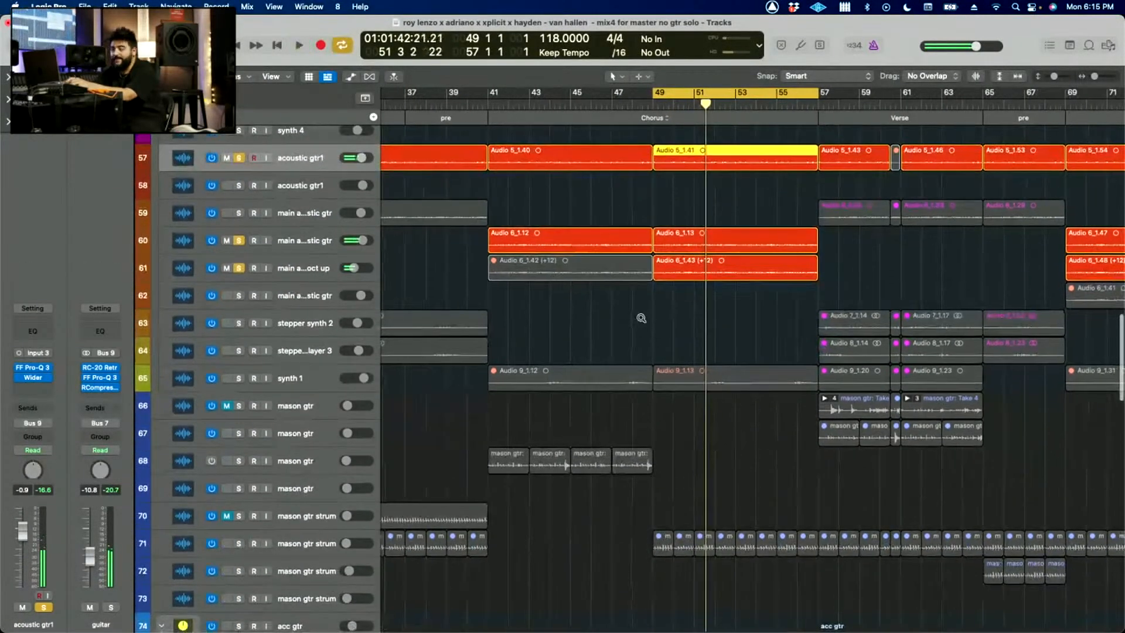
Step: Clear all solos and play the chorus from bar 49 in the full mix, examining the guitar, 808 and drum tracks during playback
{"action": "scroll", "coordinate": [641, 318], "scroll_direction": "down", "scroll_amount": 7}
{"action": "scroll", "coordinate": [642, 318], "scroll_direction": "down", "scroll_amount": 3}
{"action": "scroll", "coordinate": [641, 317], "scroll_direction": "up", "scroll_amount": 5}
{"action": "scroll", "coordinate": [641, 317], "scroll_direction": "up", "scroll_amount": 8}
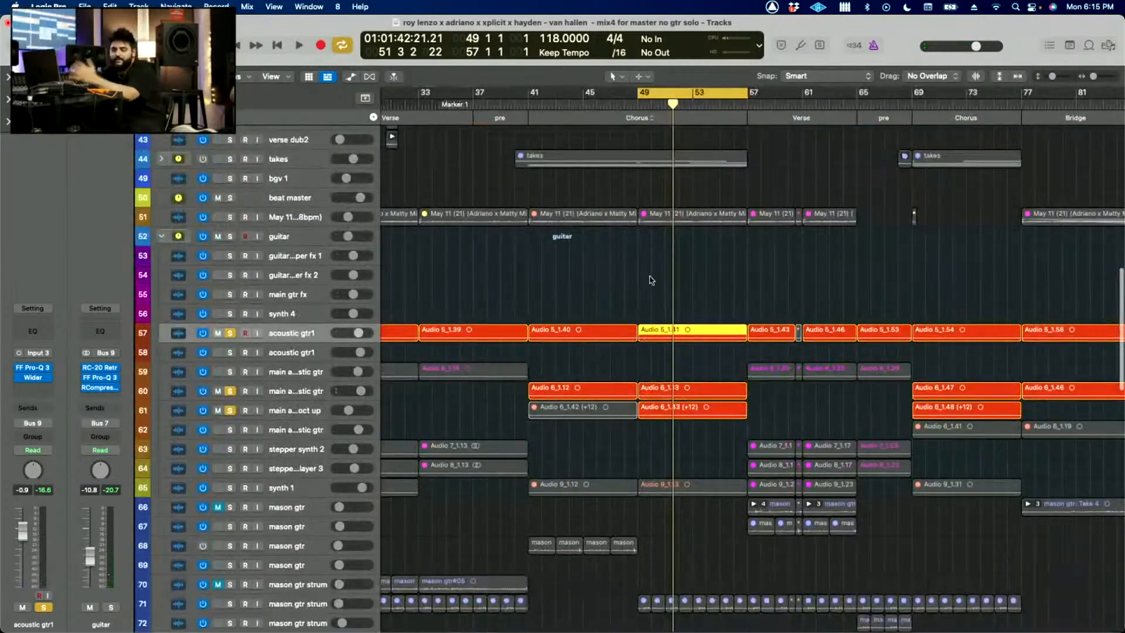
{"action": "key", "text": "ctrl+alt+super+s"}
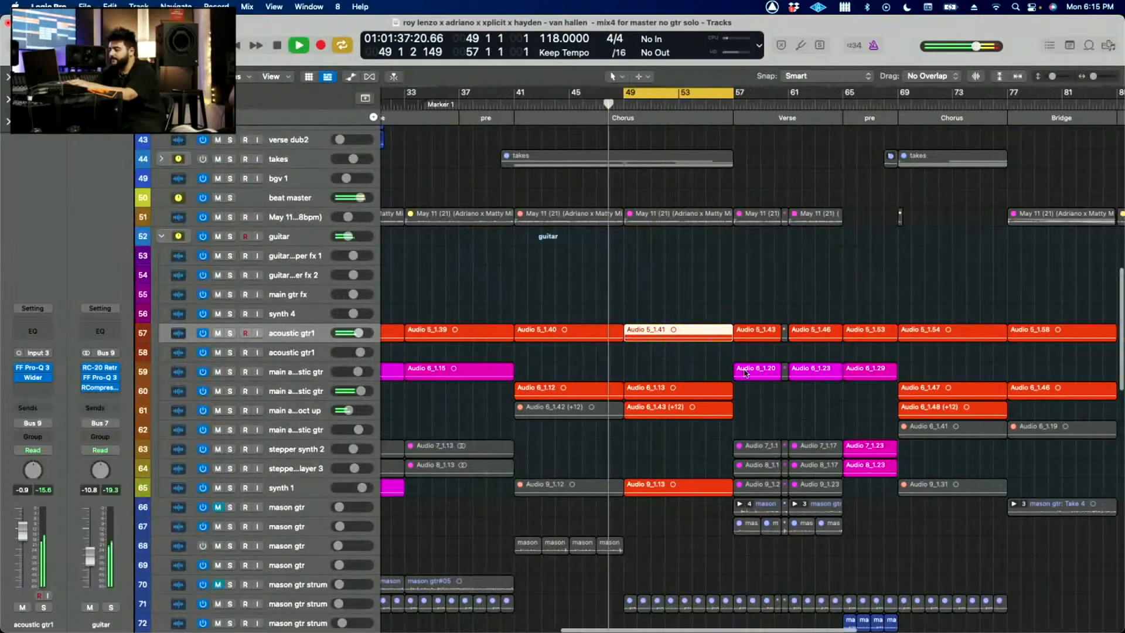
{"action": "scroll", "coordinate": [745, 373], "scroll_direction": "up", "scroll_amount": 3}
{"action": "scroll", "coordinate": [745, 373], "scroll_direction": "up", "scroll_amount": 3}
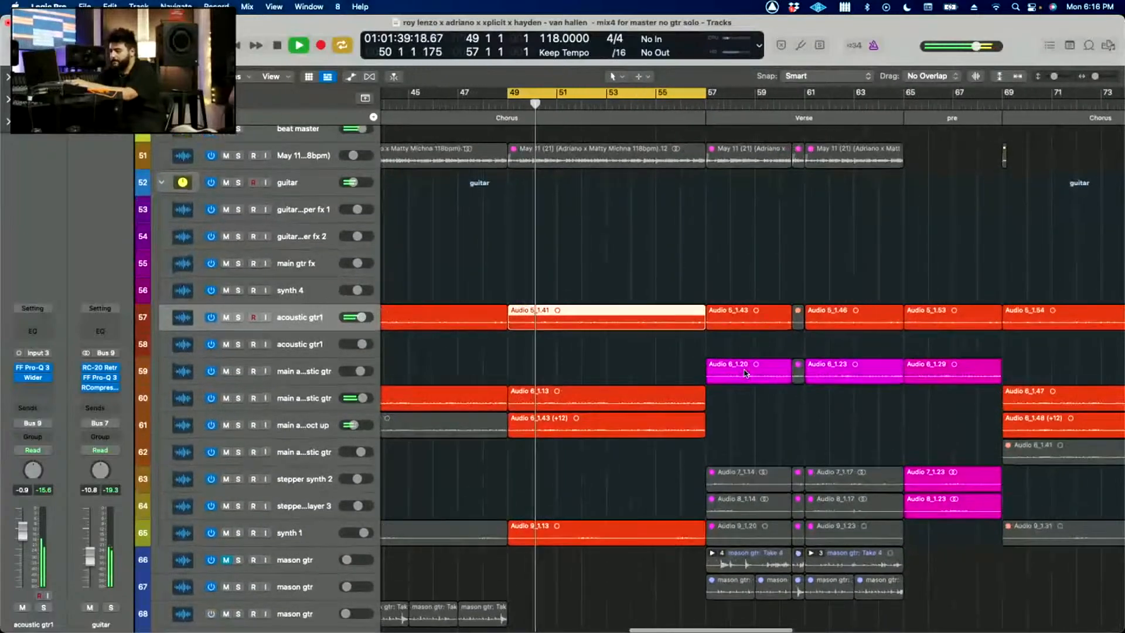
{"action": "scroll", "coordinate": [744, 373], "scroll_direction": "down", "scroll_amount": 5}
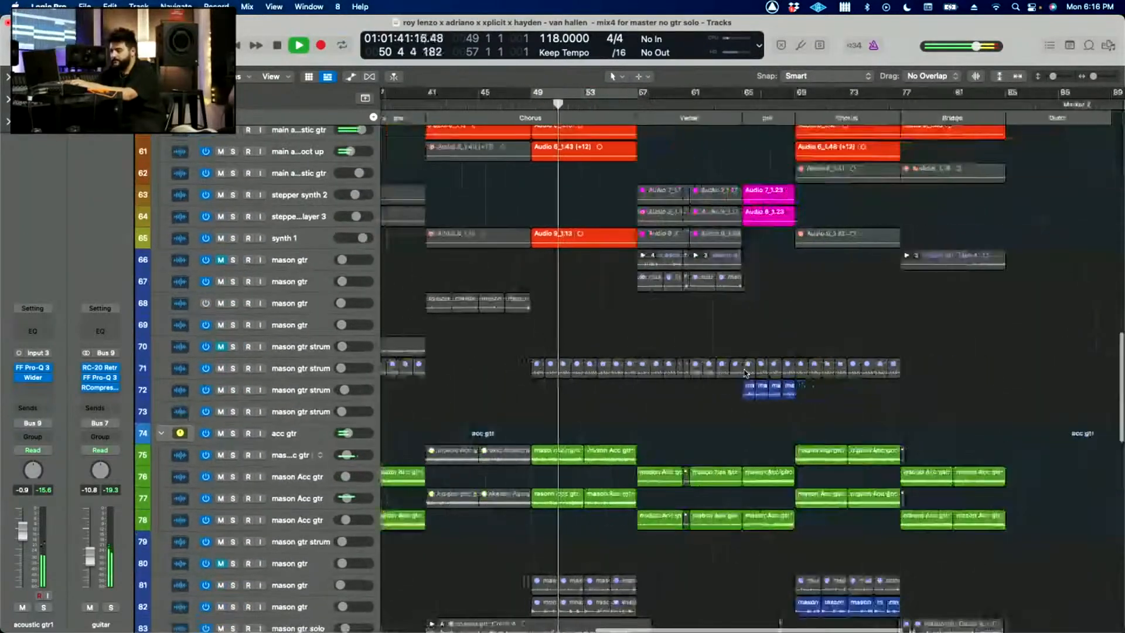
{"action": "scroll", "coordinate": [745, 372], "scroll_direction": "down", "scroll_amount": 3}
{"action": "scroll", "coordinate": [745, 373], "scroll_direction": "up", "scroll_amount": 5}
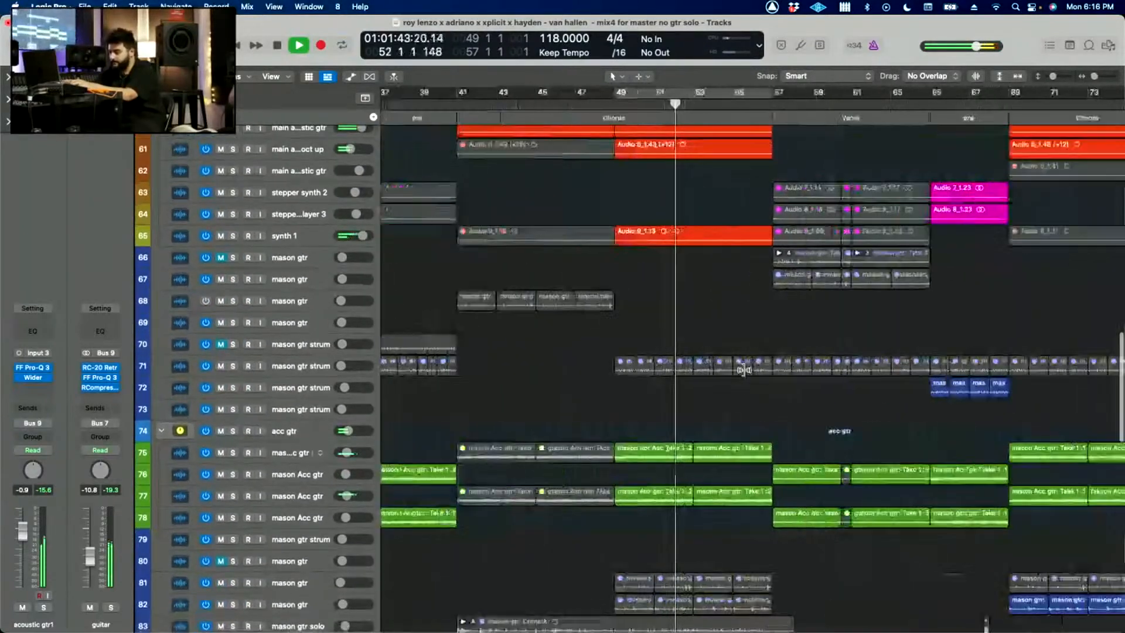
{"action": "scroll", "coordinate": [746, 437], "scroll_direction": "down", "scroll_amount": 4}
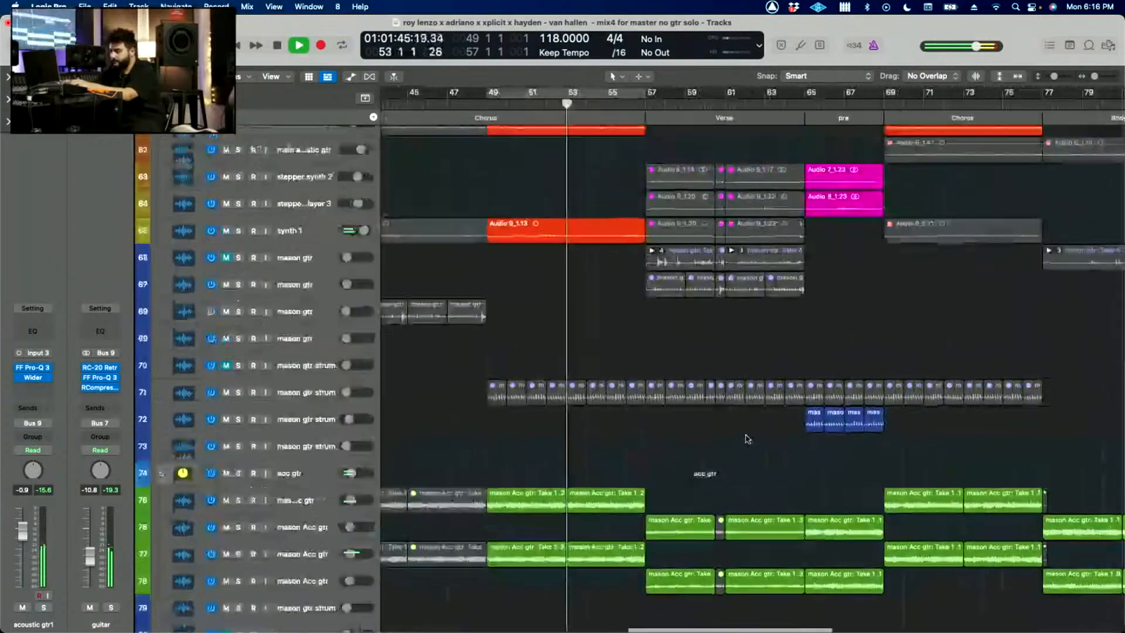
{"action": "scroll", "coordinate": [746, 438], "scroll_direction": "down", "scroll_amount": 5}
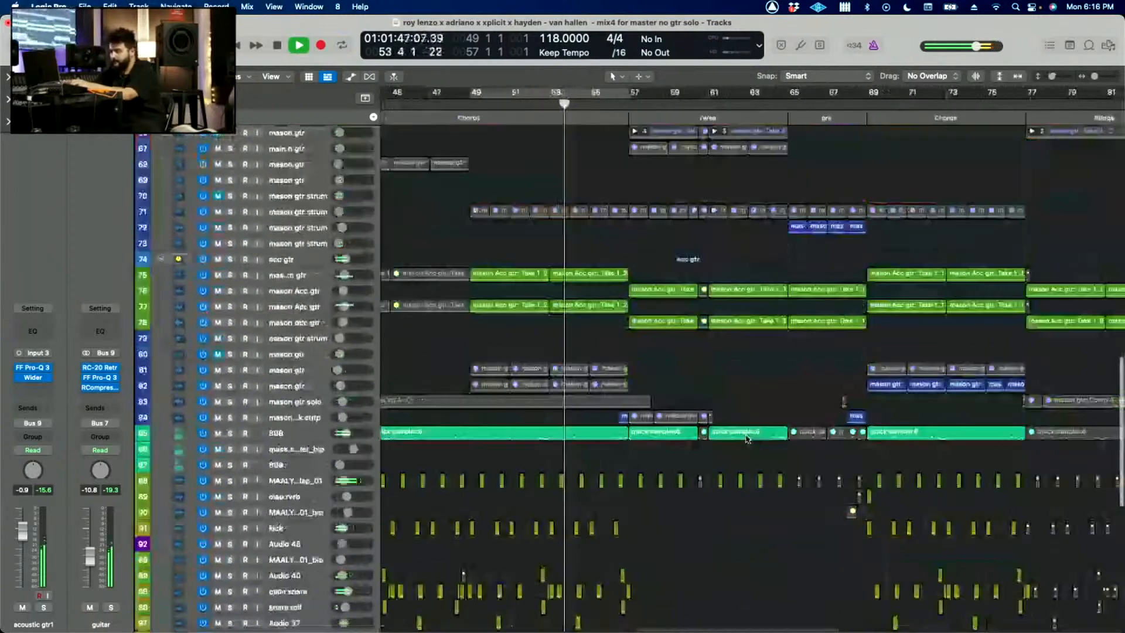
Step: Audition the mason gtr pick strip around bar 57, first soloed and then in the full mix
{"action": "scroll", "coordinate": [747, 438], "scroll_direction": "up", "scroll_amount": 3}
{"action": "scroll", "coordinate": [747, 438], "scroll_direction": "up", "scroll_amount": 4}
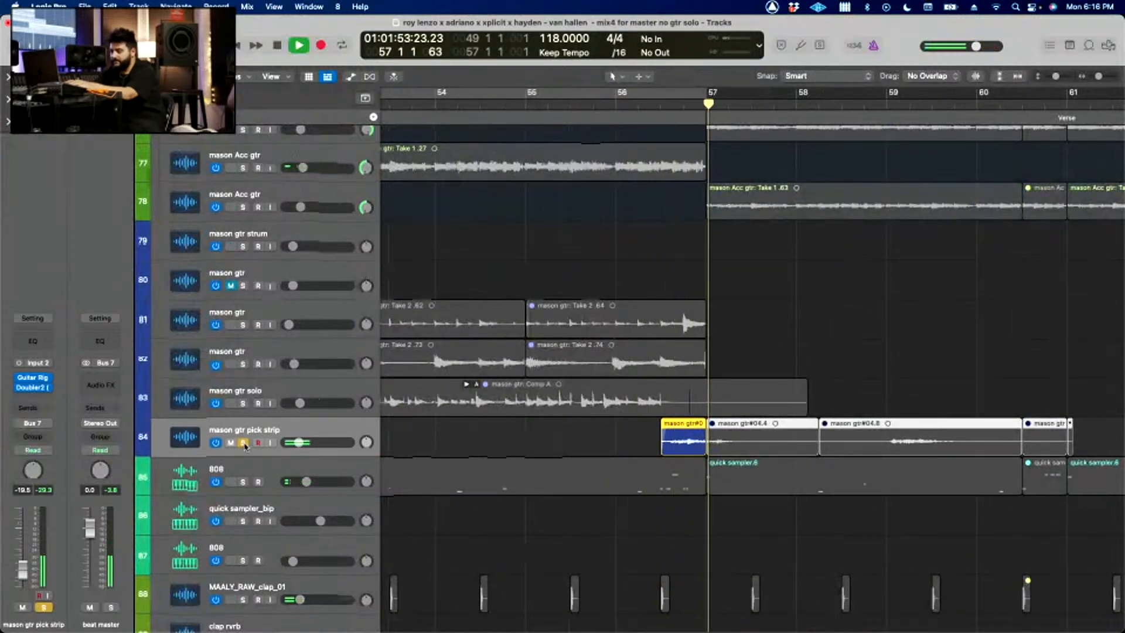
{"action": "scroll", "coordinate": [911, 313], "scroll_direction": "down", "scroll_amount": 3}
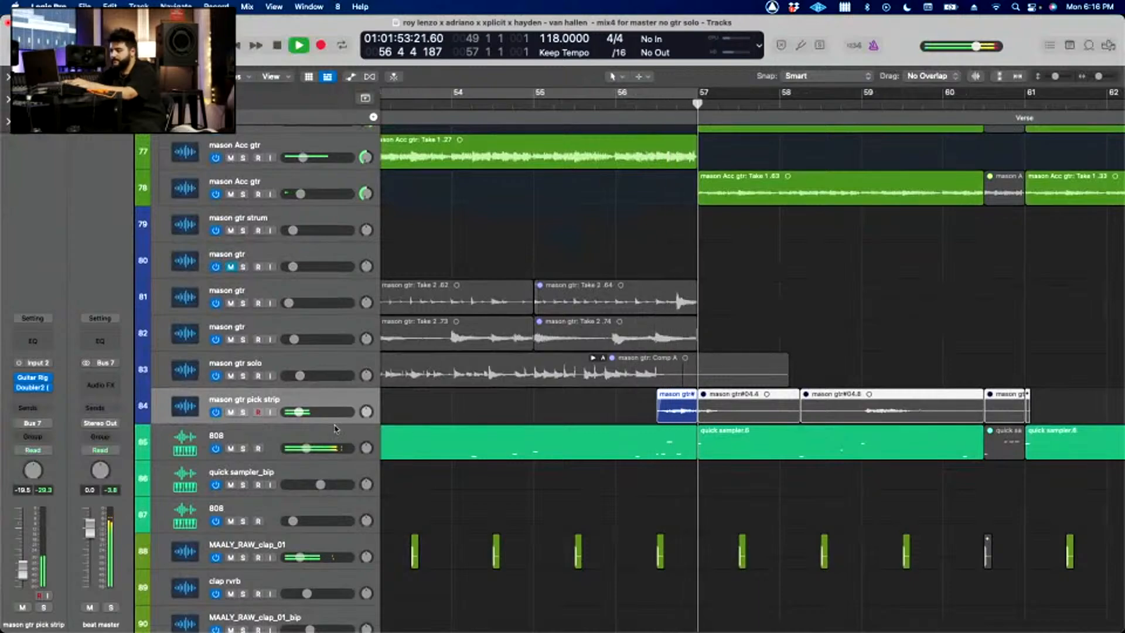
{"action": "scroll", "coordinate": [524, 515], "scroll_direction": "down", "scroll_amount": 6}
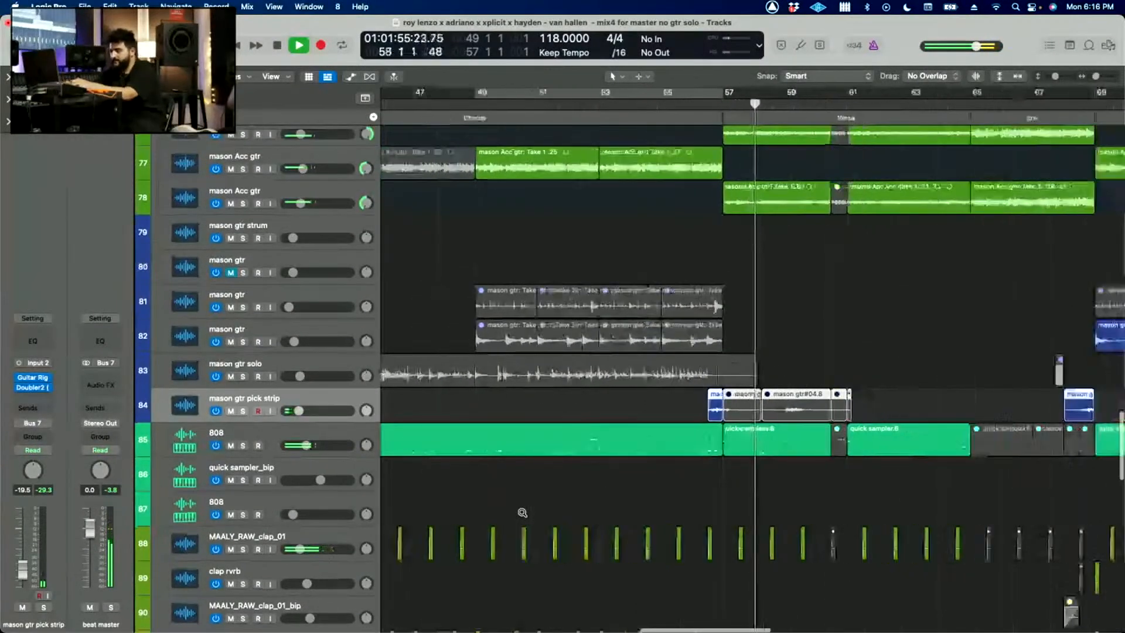
Step: Play the second verse in the full mix up to bar 61 while viewing its guitar and vocal tracks, then stop
{"action": "scroll", "coordinate": [523, 515], "scroll_direction": "up", "scroll_amount": 15}
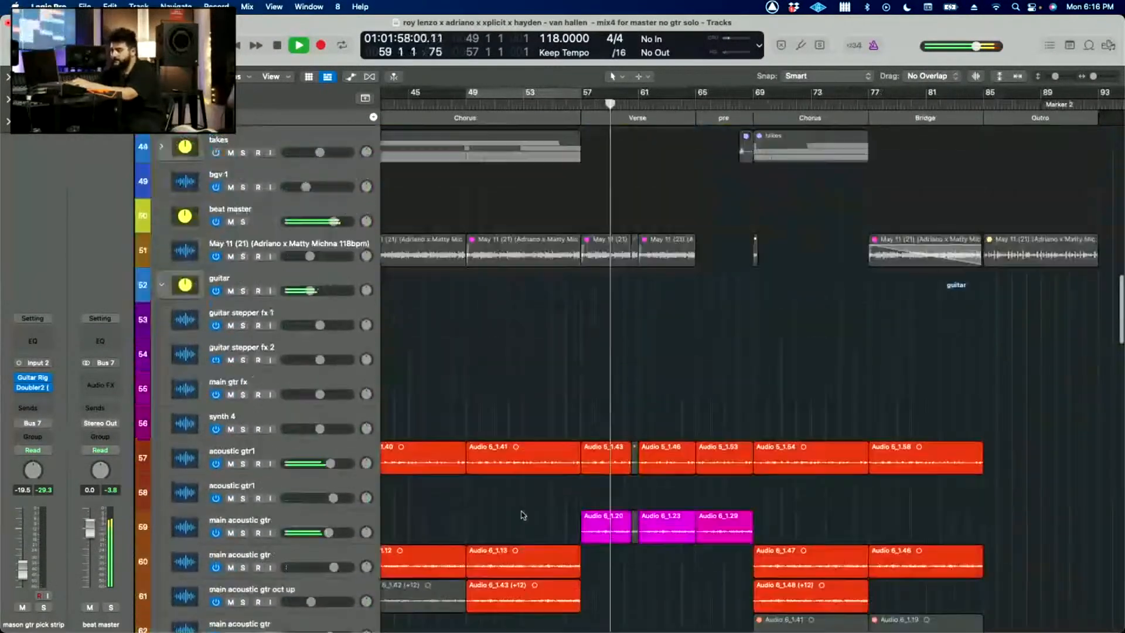
{"action": "scroll", "coordinate": [523, 515], "scroll_direction": "up", "scroll_amount": 8}
{"action": "scroll", "coordinate": [524, 515], "scroll_direction": "up", "scroll_amount": 5}
{"action": "scroll", "coordinate": [523, 498], "scroll_direction": "up", "scroll_amount": 2}
{"action": "scroll", "coordinate": [523, 480], "scroll_direction": "down", "scroll_amount": 2}
{"action": "key", "text": "space"}
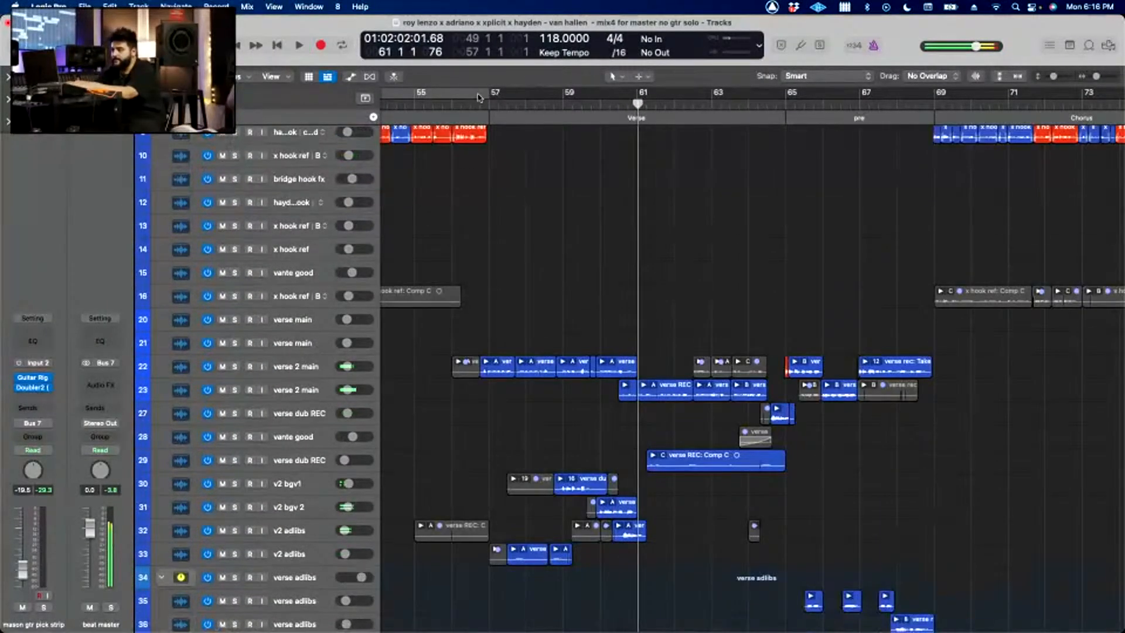
Step: Cycle the second verse from bar 57 to about the middle of bar 62 and play it in the full mix
{"action": "left_click_drag", "start_coordinate": [490, 94], "coordinate": [974, 201]}
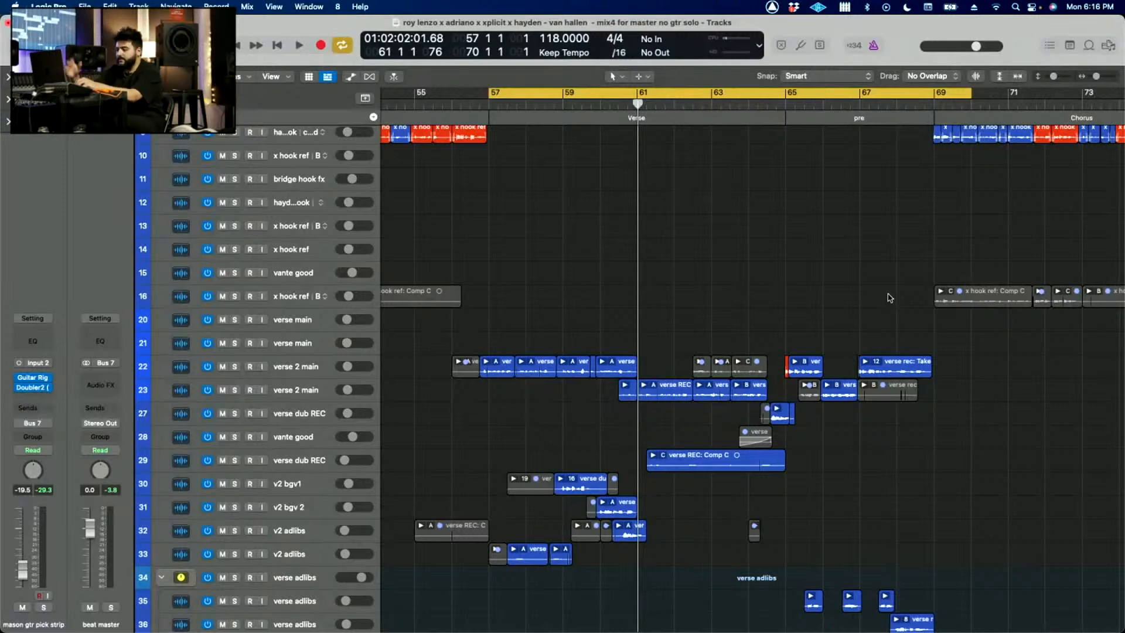
{"action": "key", "text": "super+Right"}
{"action": "scroll", "coordinate": [437, 272], "scroll_direction": "left", "scroll_amount": 3}
{"action": "left_click", "coordinate": [511, 93]}
{"action": "left_click_drag", "start_coordinate": [511, 94], "coordinate": [826, 170]}
{"action": "key", "text": "space"}
{"action": "scroll", "coordinate": [582, 271], "scroll_direction": "up", "scroll_amount": 3}
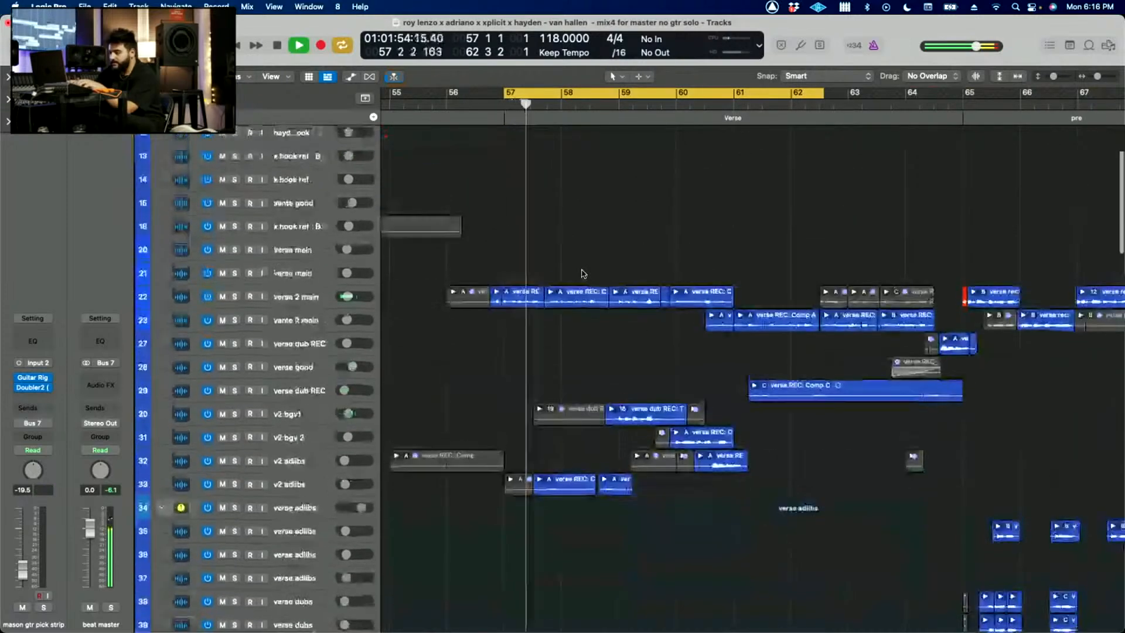
{"action": "scroll", "coordinate": [570, 266], "scroll_direction": "down", "scroll_amount": 3}
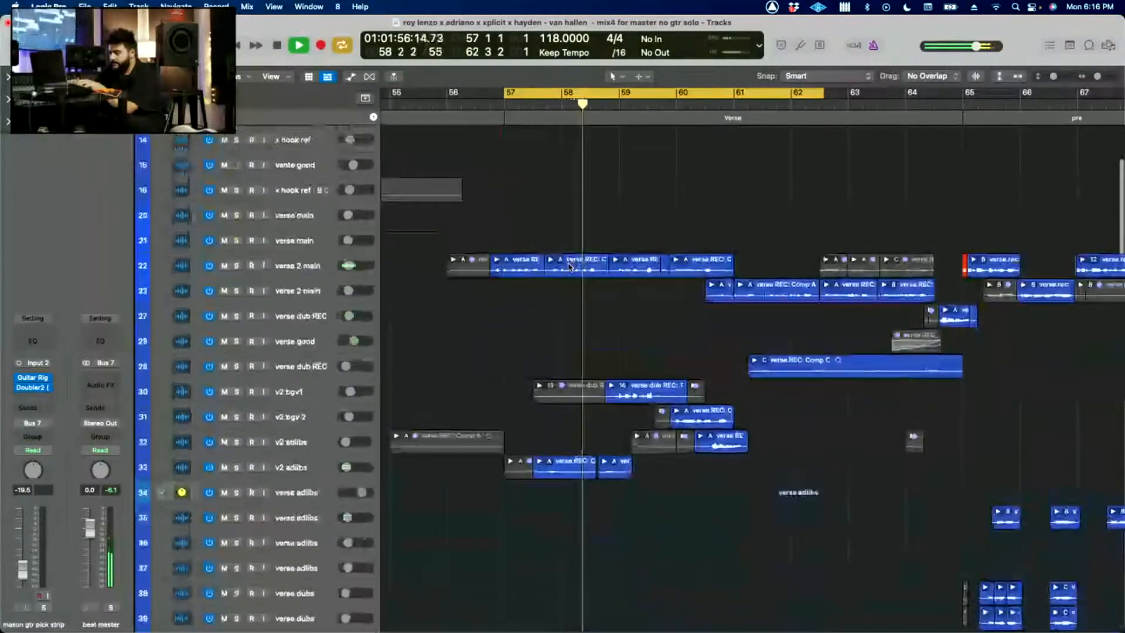
Step: Play the verse with all vocals soloed, select the v2 bgv1 track to view its plug-in chain, and stop playback
{"action": "key", "text": "super+Right"}
{"action": "key", "text": "super+Down"}
{"action": "scroll", "coordinate": [570, 268], "scroll_direction": "down", "scroll_amount": 2}
{"action": "left_click", "coordinate": [273, 359]}
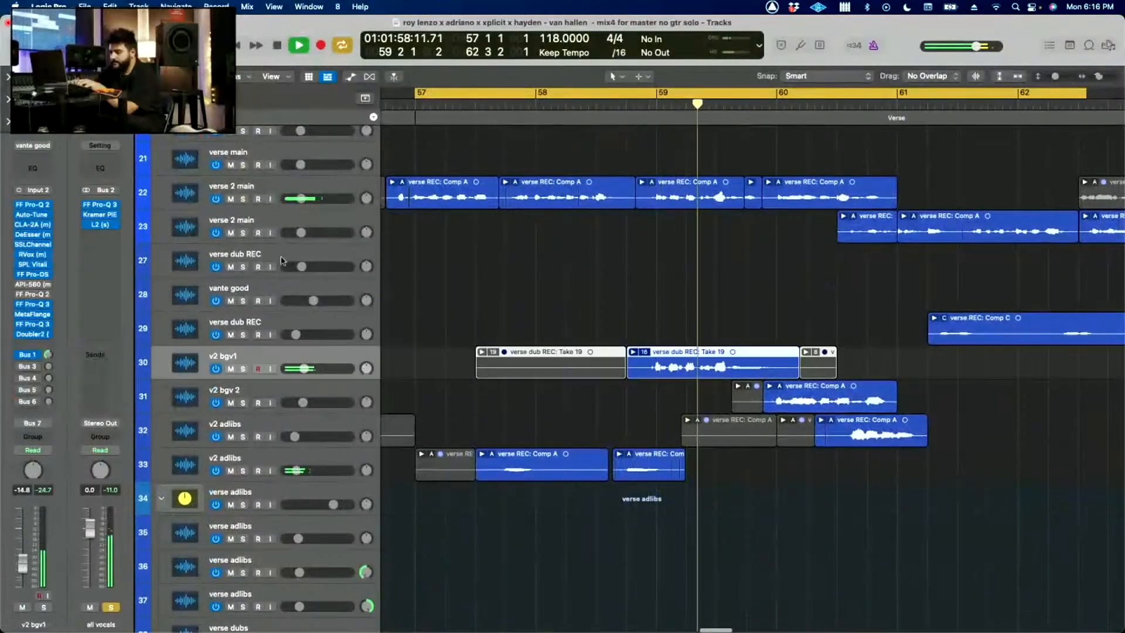
{"action": "key", "text": "space"}
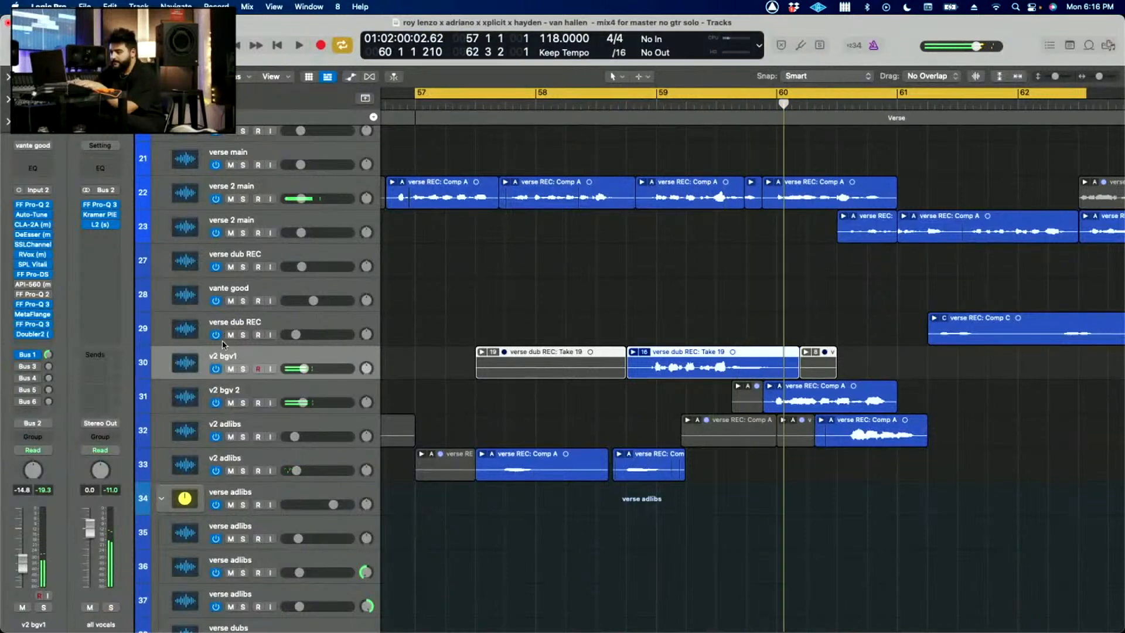
Step: Solo v2 bgv1, play it with the cycle set from late bar 58 to bar 61, then turn cycling off and stop
{"action": "left_click", "coordinate": [243, 369]}
{"action": "left_click_drag", "start_coordinate": [626, 94], "coordinate": [897, 94]}
{"action": "key", "text": "space"}
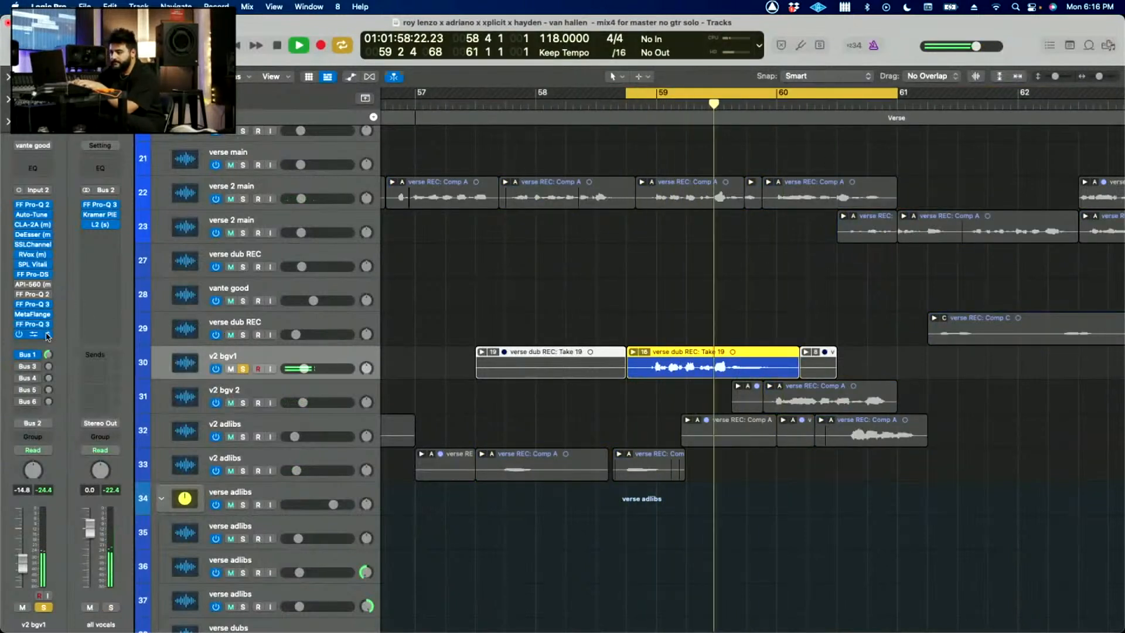
{"action": "key", "text": "c"}
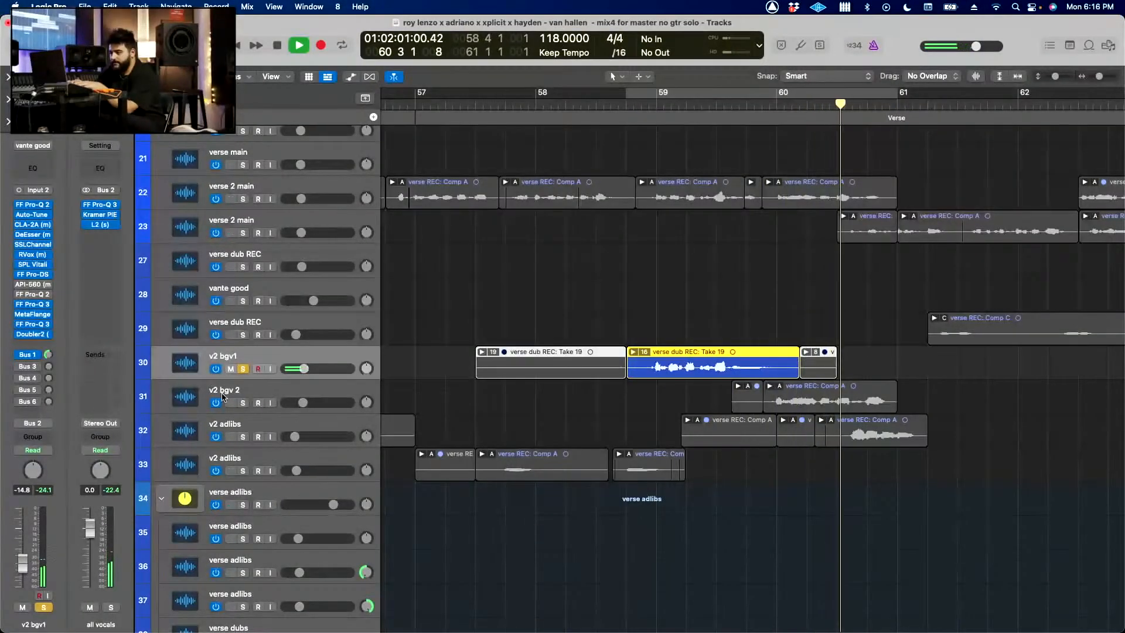
{"action": "key", "text": "space"}
Step: Add v2 bgv 2 and the v2 adlibs on track 32 to the solo and play them cycled from mid-bar 59 to mid-bar 61
{"action": "left_click", "coordinate": [240, 404]}
{"action": "left_click", "coordinate": [311, 396]}
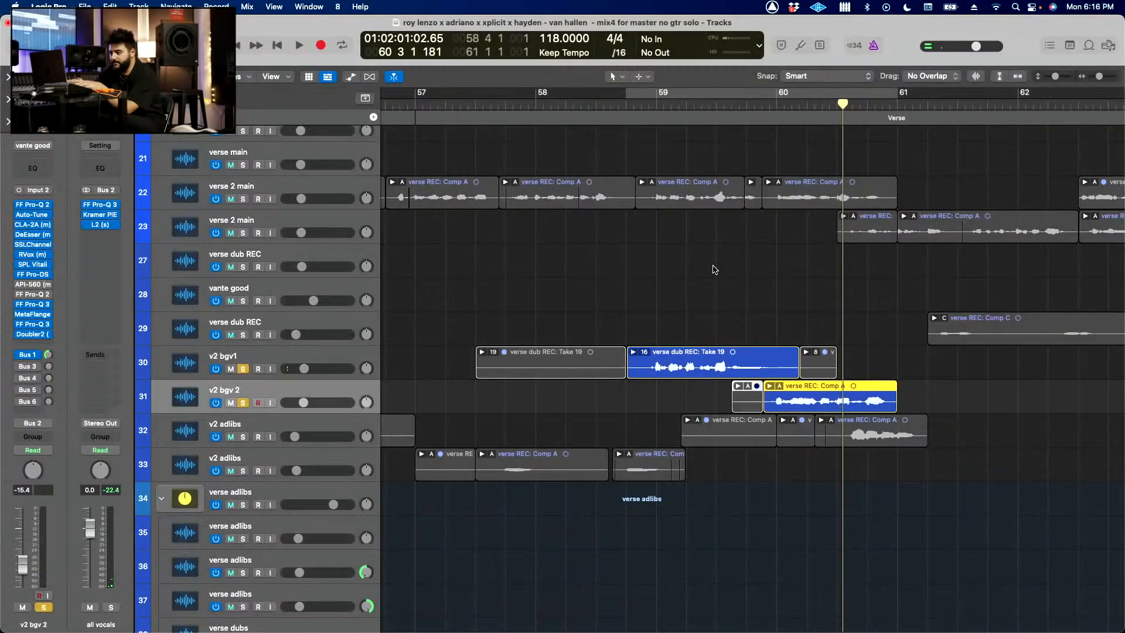
{"action": "left_click_drag", "start_coordinate": [716, 102], "coordinate": [957, 103]}
{"action": "key", "text": "space"}
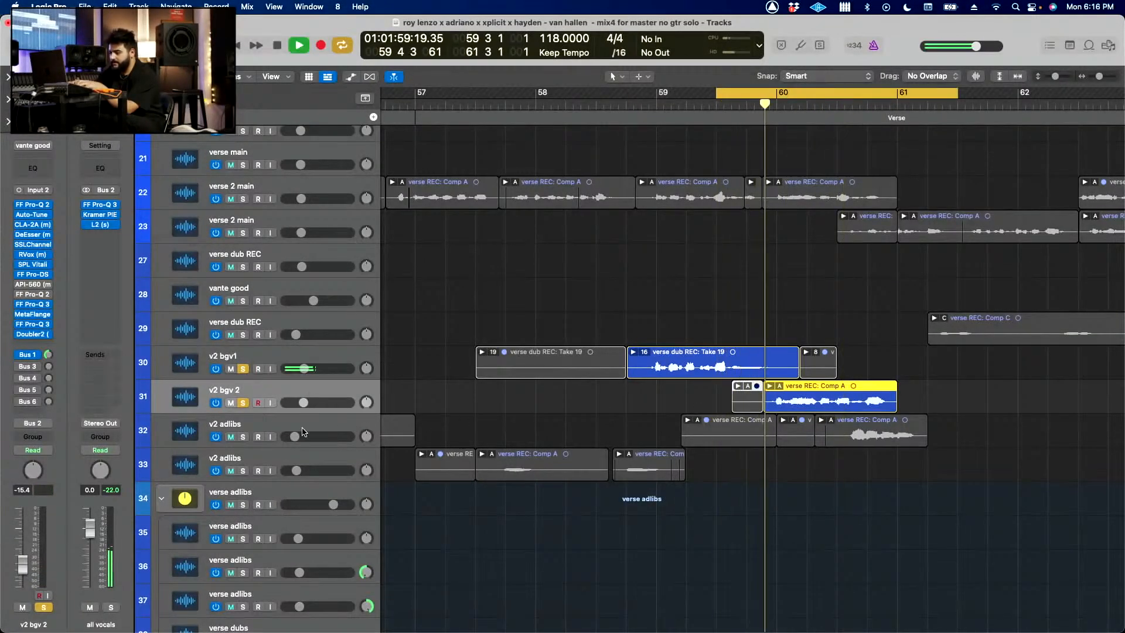
{"action": "left_click", "coordinate": [243, 437]}
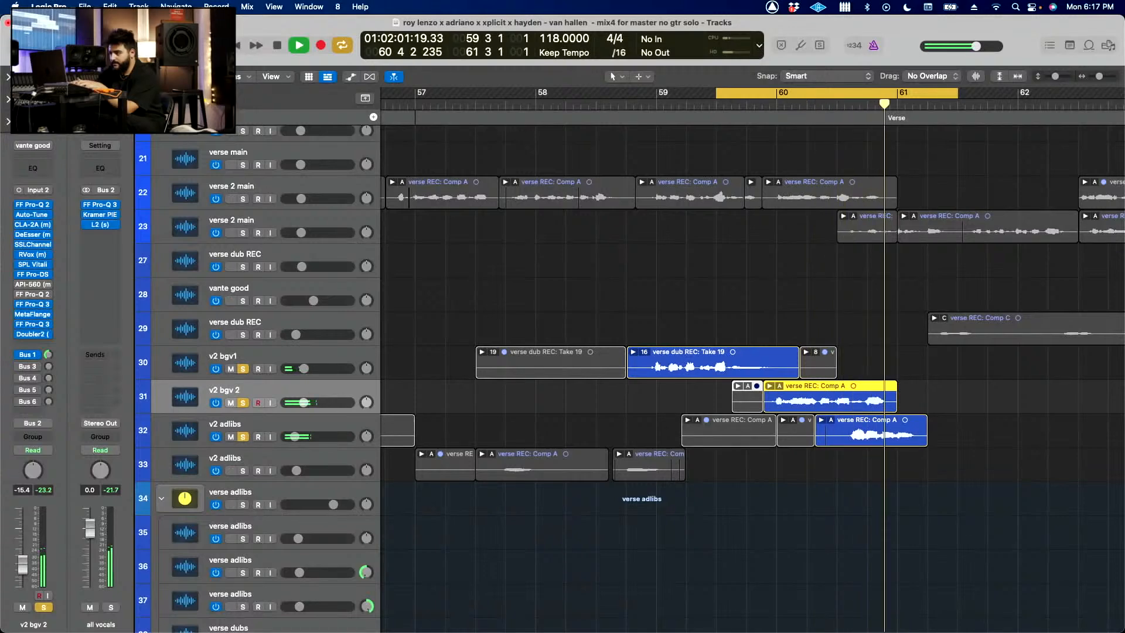
Step: Clear the solos, set the cycle from the end of bar 56 to bar 61, and play the verse in the full mix
{"action": "key", "text": "ctrl+alt+super+s"}
{"action": "key", "text": "space"}
{"action": "left_click_drag", "start_coordinate": [396, 93], "coordinate": [908, 212]}
{"action": "key", "text": "space"}
{"action": "scroll", "coordinate": [886, 271], "scroll_direction": "down", "scroll_amount": 3}
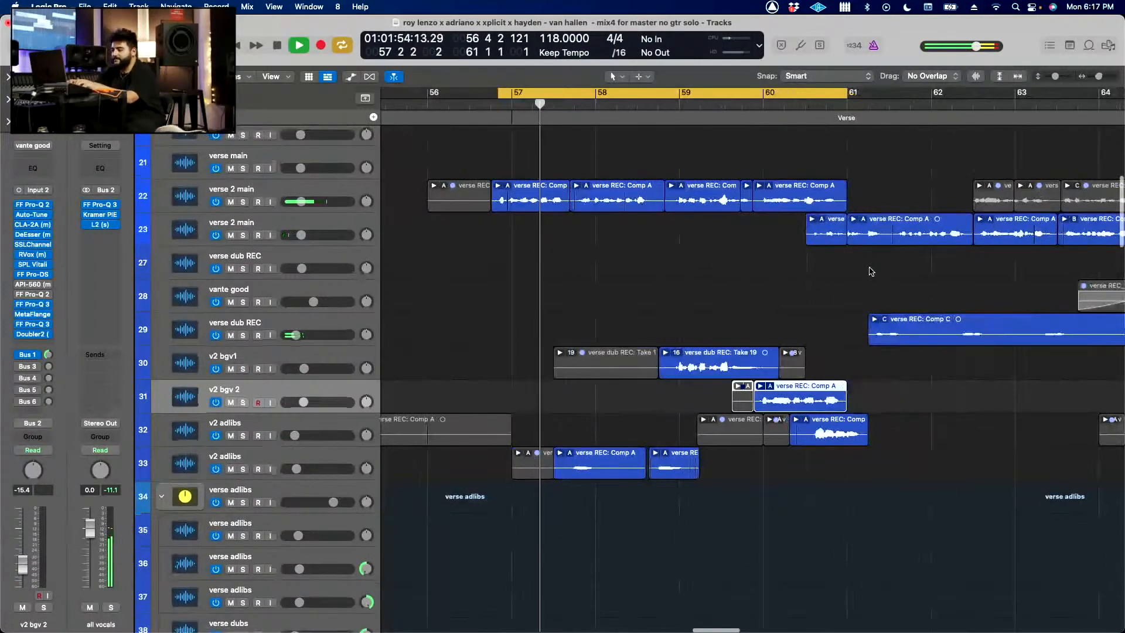
Step: Solo all vocals during playback and turn cycling off so the verse plays on past bar 61
{"action": "scroll", "coordinate": [715, 251], "scroll_direction": "up", "scroll_amount": 10}
{"action": "left_click", "coordinate": [243, 148]}
{"action": "scroll", "coordinate": [693, 223], "scroll_direction": "down", "scroll_amount": 4}
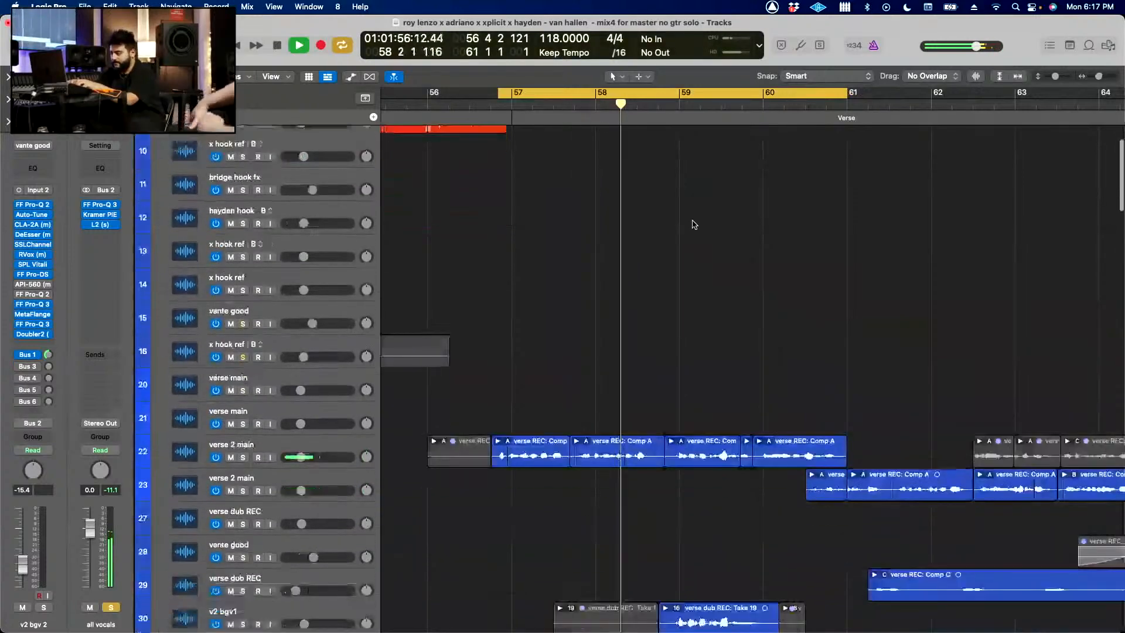
{"action": "key", "text": "c"}
Step: Follow the soloed vocal regions on the verse main, dub, bgv and adlib tracks through bar 62, then stop playback
{"action": "scroll", "coordinate": [695, 225], "scroll_direction": "down", "scroll_amount": 1}
{"action": "scroll", "coordinate": [695, 225], "scroll_direction": "down", "scroll_amount": 3}
{"action": "scroll", "coordinate": [694, 225], "scroll_direction": "down", "scroll_amount": 5}
{"action": "scroll", "coordinate": [695, 225], "scroll_direction": "right", "scroll_amount": 2}
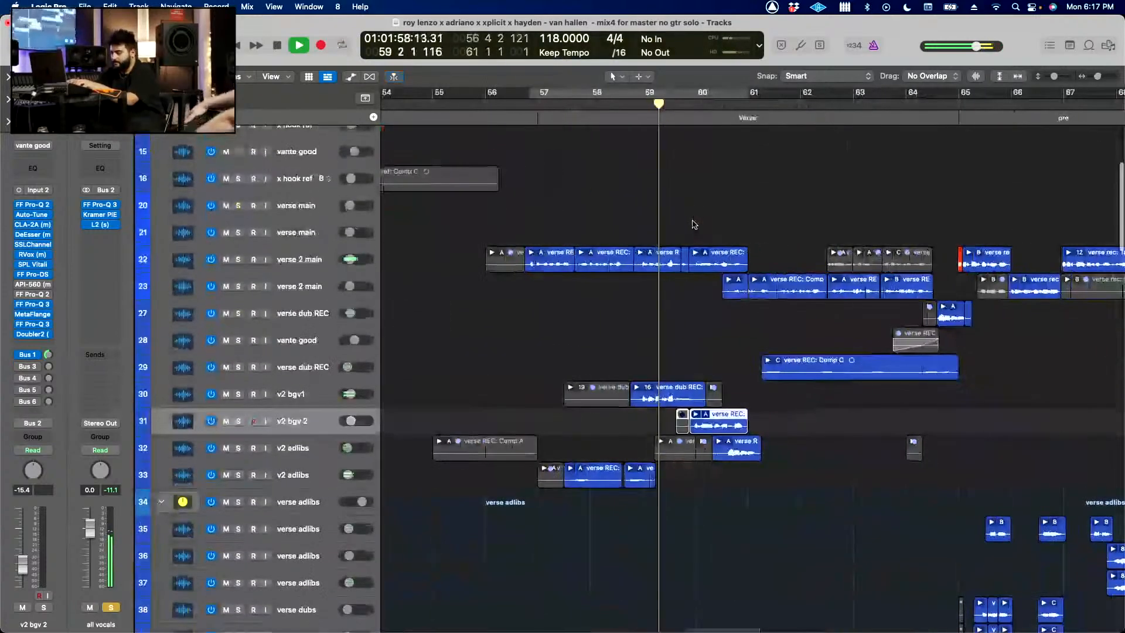
{"action": "scroll", "coordinate": [694, 226], "scroll_direction": "up", "scroll_amount": 3}
{"action": "scroll", "coordinate": [694, 225], "scroll_direction": "up", "scroll_amount": 3}
{"action": "scroll", "coordinate": [694, 225], "scroll_direction": "right", "scroll_amount": 3}
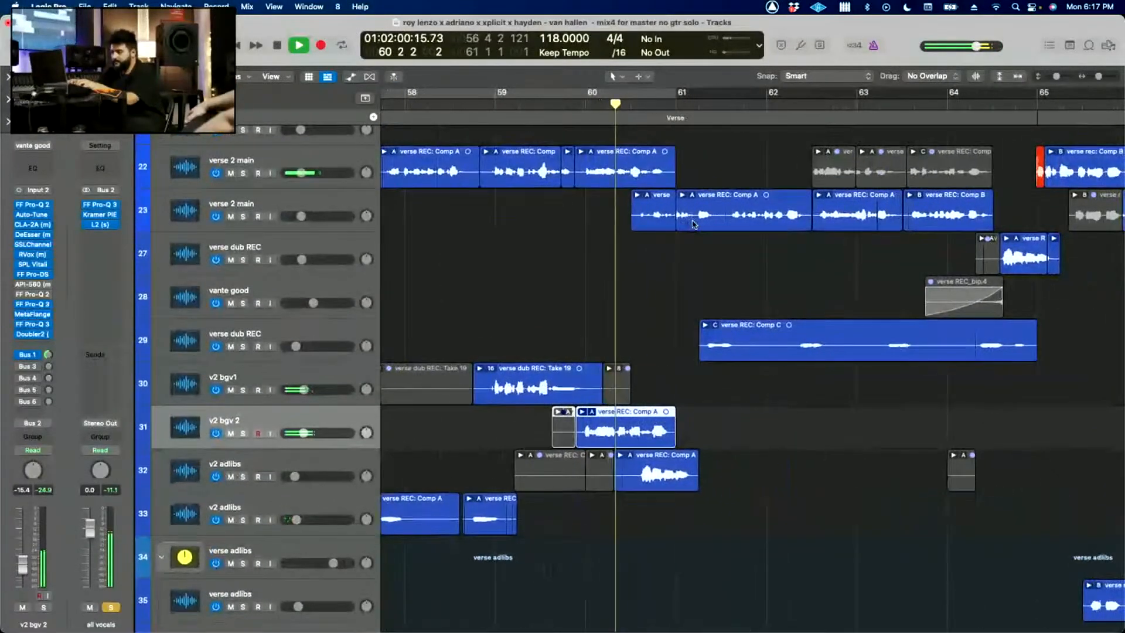
{"action": "scroll", "coordinate": [693, 224], "scroll_direction": "down", "scroll_amount": 4}
{"action": "scroll", "coordinate": [694, 224], "scroll_direction": "down", "scroll_amount": 2}
{"action": "scroll", "coordinate": [694, 224], "scroll_direction": "up", "scroll_amount": 3}
{"action": "scroll", "coordinate": [664, 288], "scroll_direction": "right", "scroll_amount": 1}
{"action": "key", "text": "space"}
{"action": "scroll", "coordinate": [664, 288], "scroll_direction": "down", "scroll_amount": 6}
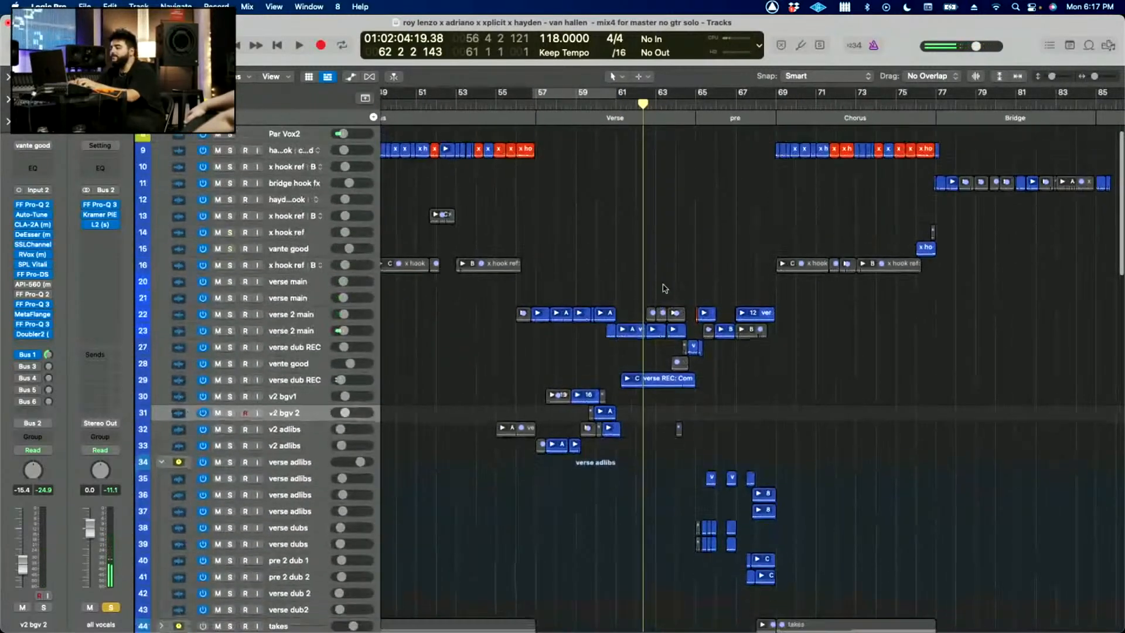
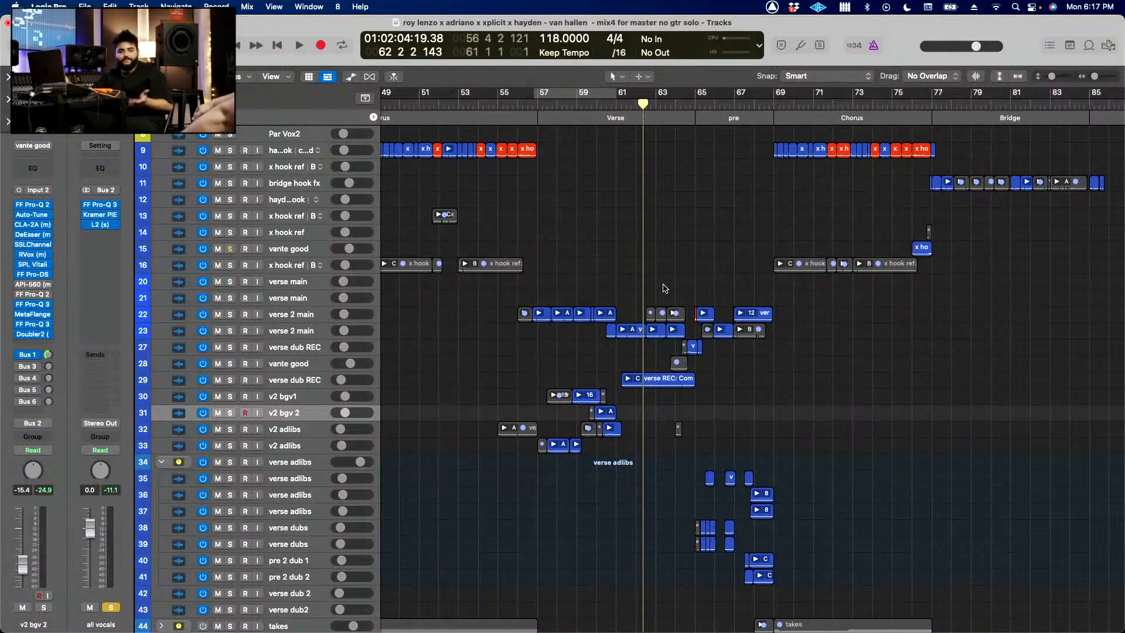
Step: Set the cycle from bar 64 to bar 74, covering the pre and part of the chorus
{"action": "key", "text": "super+Left"}
{"action": "key", "text": "super+Up"}
{"action": "key", "text": "super+Up"}
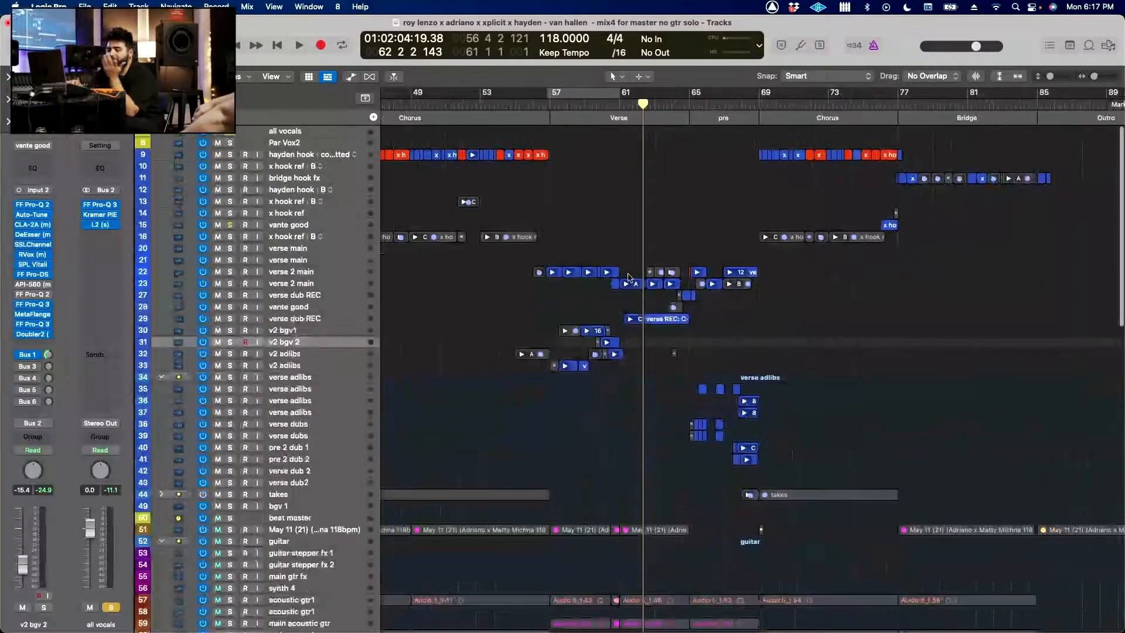
{"action": "scroll", "coordinate": [666, 328], "scroll_direction": "right", "scroll_amount": 2}
{"action": "scroll", "coordinate": [669, 331], "scroll_direction": "right", "scroll_amount": 1}
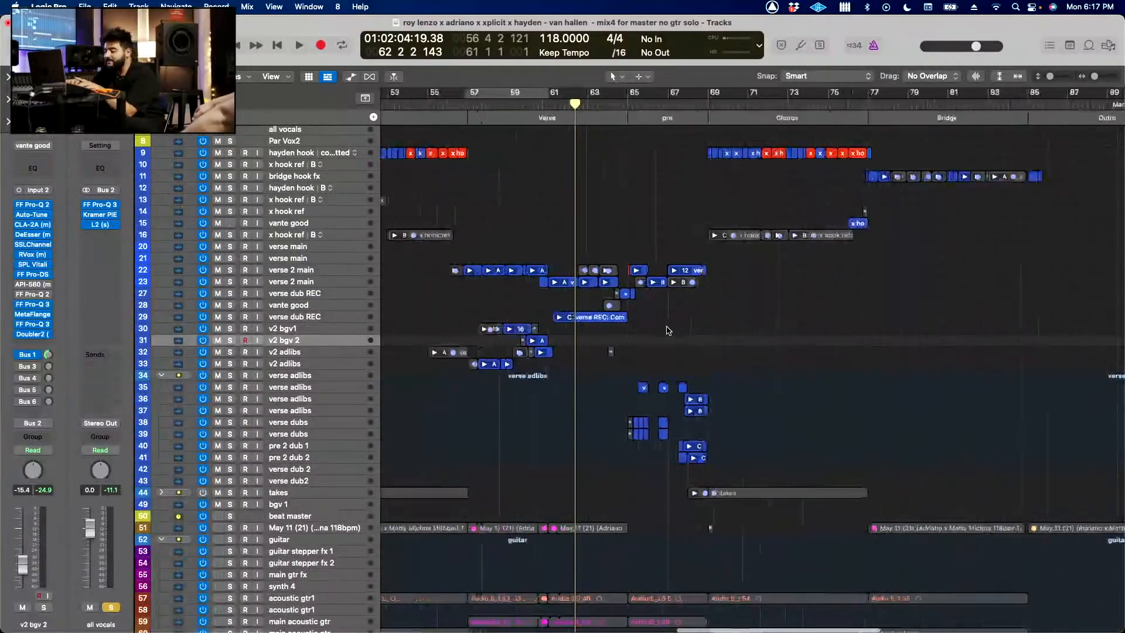
{"action": "key", "text": "super+Right"}
{"action": "key", "text": "super+Down"}
{"action": "scroll", "coordinate": [669, 329], "scroll_direction": "right", "scroll_amount": 2}
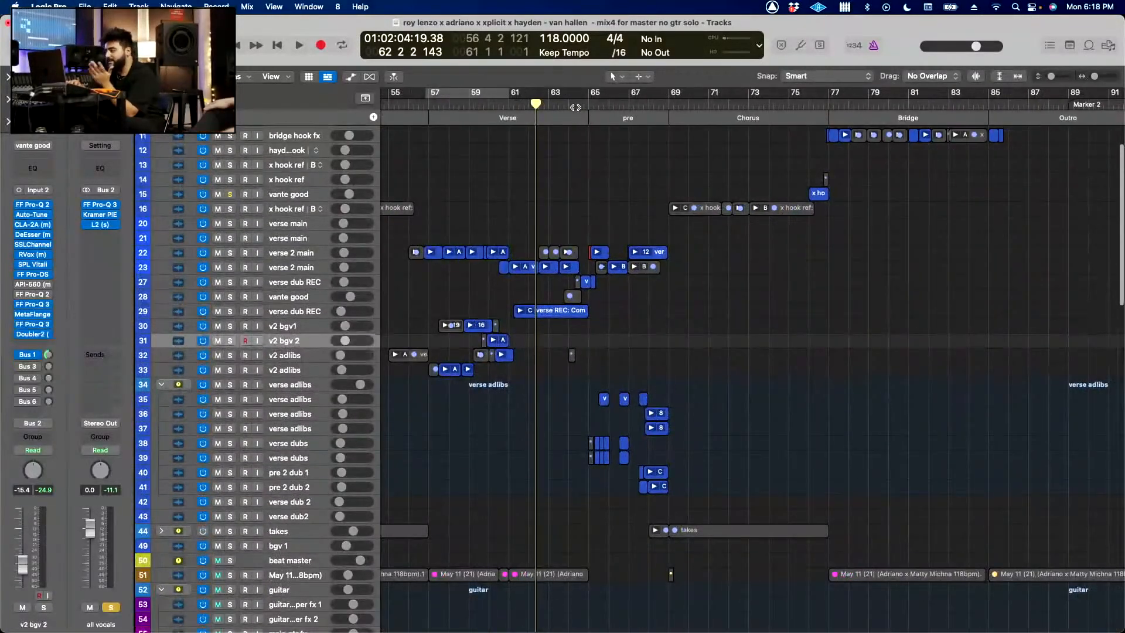
{"action": "left_click_drag", "start_coordinate": [570, 99], "coordinate": [774, 99]}
Step: Set the cycle from mid-bar 64 to mid-bar 69 and play the soloed vocals of the pre
{"action": "key", "text": "super+Down"}
{"action": "key", "text": "super+Right"}
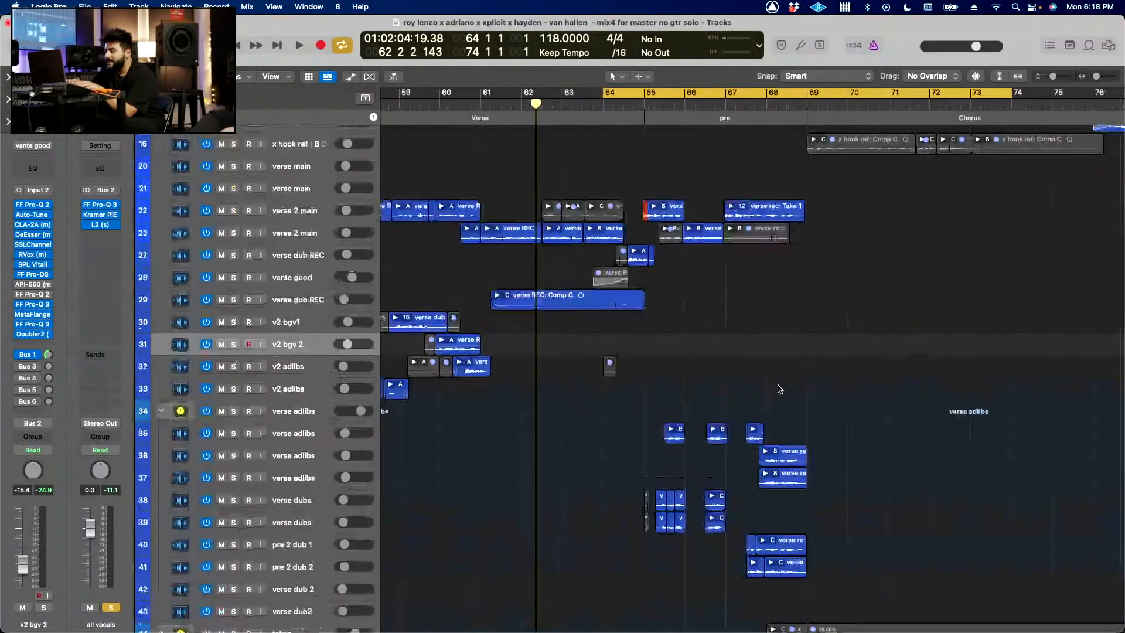
{"action": "scroll", "coordinate": [780, 389], "scroll_direction": "down", "scroll_amount": 1}
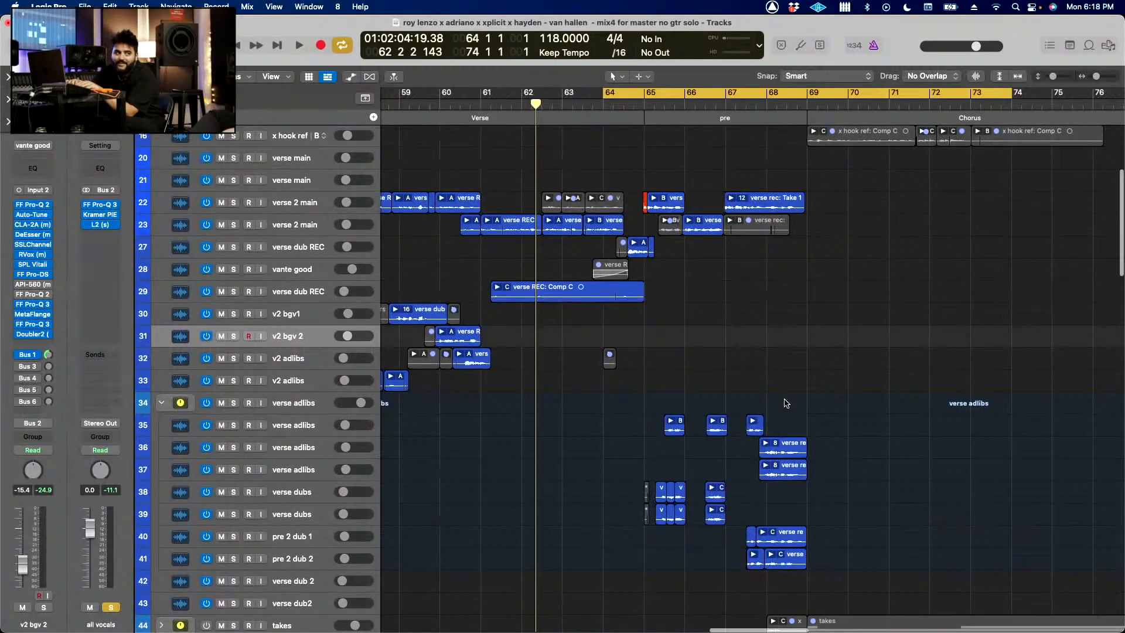
{"action": "key", "text": "super+Up"}
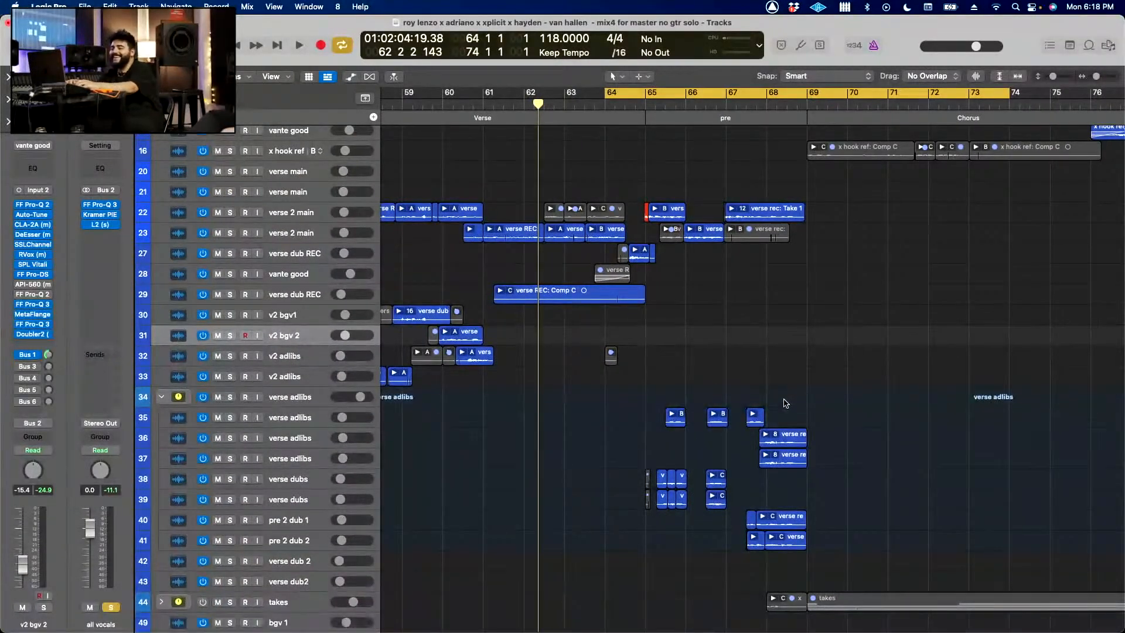
{"action": "key", "text": "super+Up"}
{"action": "left_click_drag", "start_coordinate": [626, 95], "coordinate": [826, 126]}
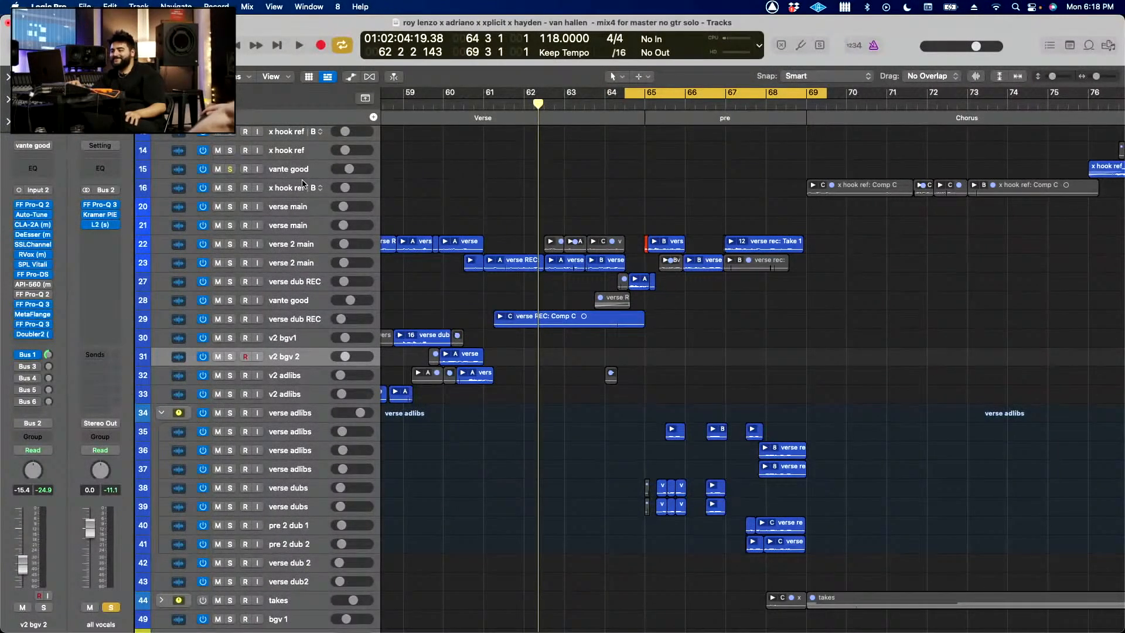
{"action": "key", "text": "space"}
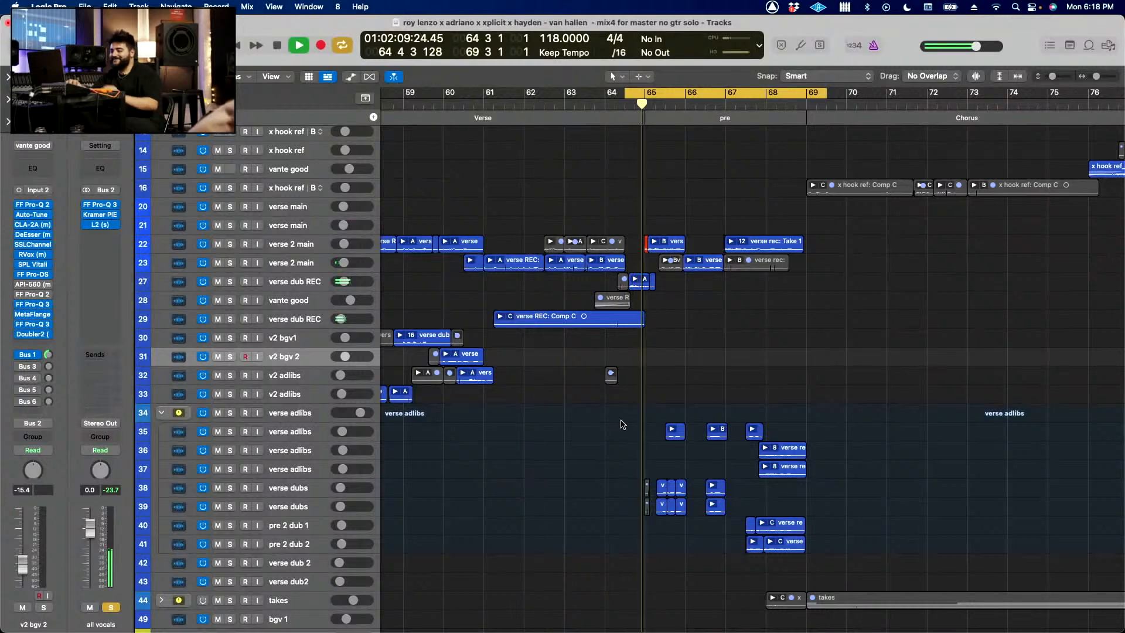
{"action": "key", "text": "super+Right"}
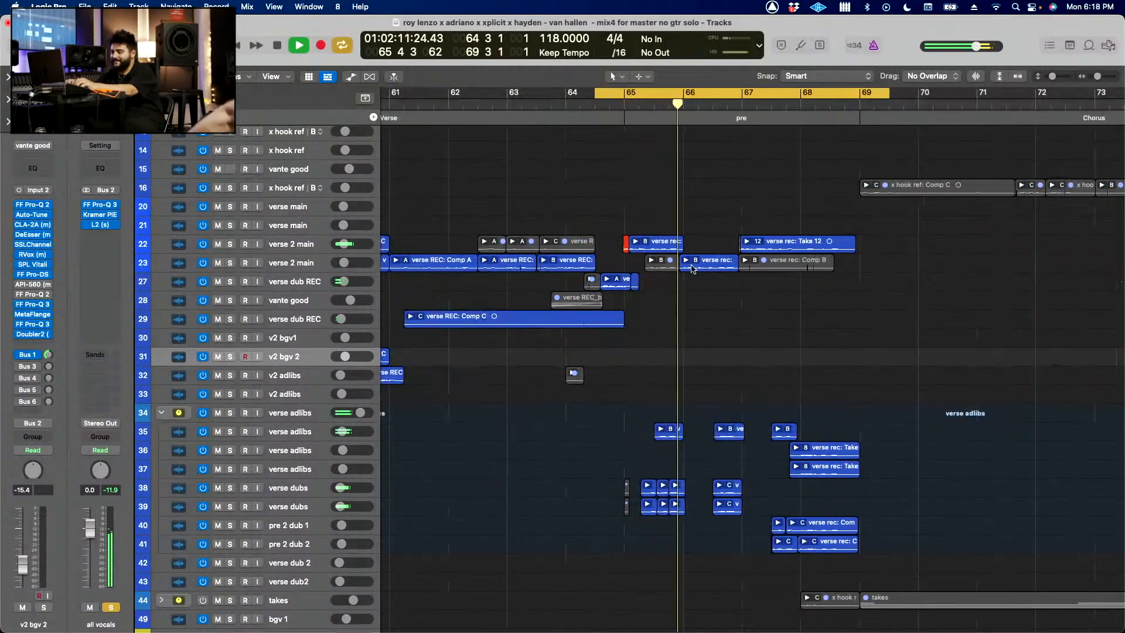
{"action": "scroll", "coordinate": [693, 269], "scroll_direction": "right", "scroll_amount": 2}
{"action": "scroll", "coordinate": [694, 269], "scroll_direction": "down", "scroll_amount": 2}
Step: Turn cycling off and clear the vocal solo during playback, playing the rest of the pre in the full mix up to bar 69
{"action": "key", "text": "c"}
{"action": "key", "text": "super+Left"}
{"action": "key", "text": "super+Left"}
{"action": "key", "text": "super+Left"}
{"action": "key", "text": "super+Up"}
{"action": "key", "text": "super+Up"}
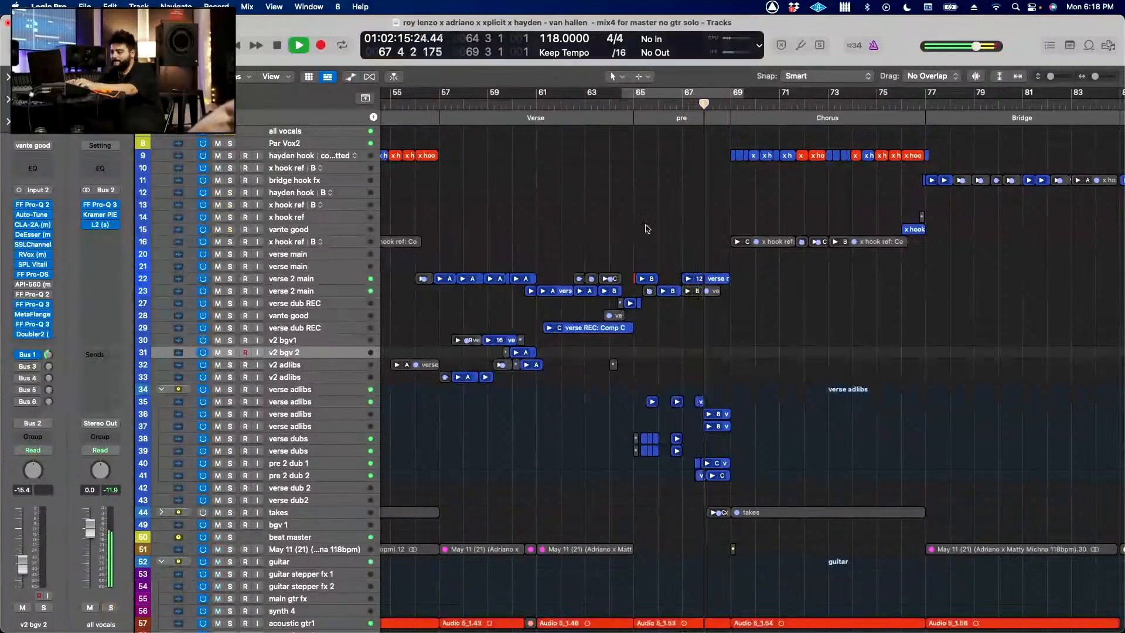
{"action": "key", "text": "super+Up"}
{"action": "scroll", "coordinate": [647, 228], "scroll_direction": "down", "scroll_amount": 3}
{"action": "key", "text": "super+Right"}
{"action": "key", "text": "super+Right"}
{"action": "key", "text": "super+Down"}
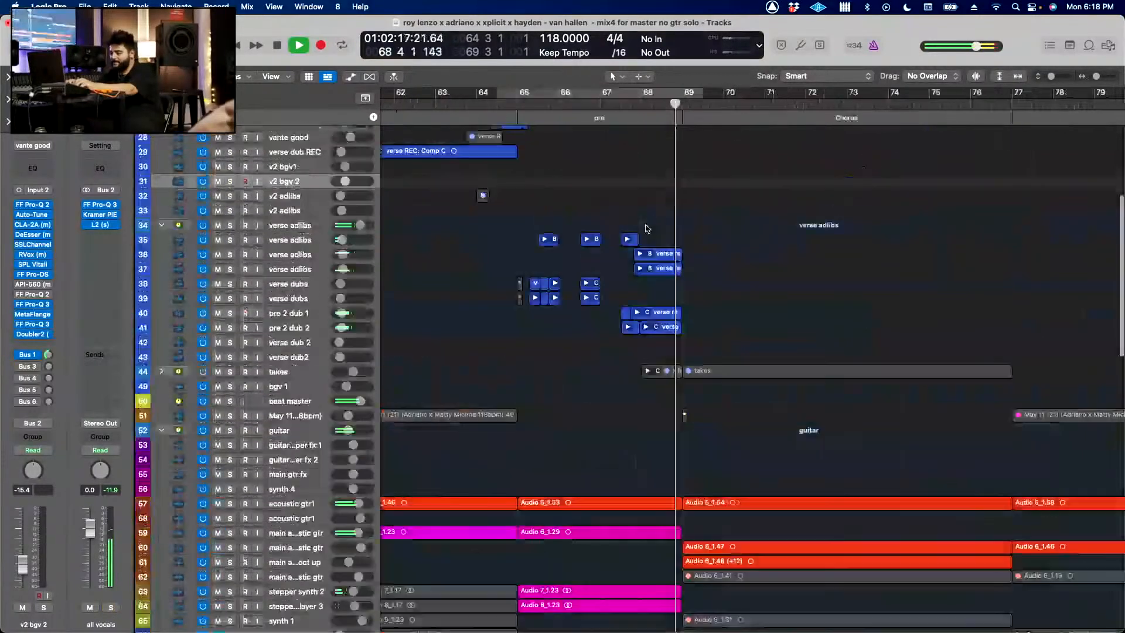
{"action": "scroll", "coordinate": [647, 228], "scroll_direction": "down", "scroll_amount": 15}
{"action": "key", "text": "space"}
Step: Solo drum fill 1 and play it with the cycle set from late bar 67 to late bar 70, ending with the solo cleared
{"action": "left_click", "coordinate": [293, 494]}
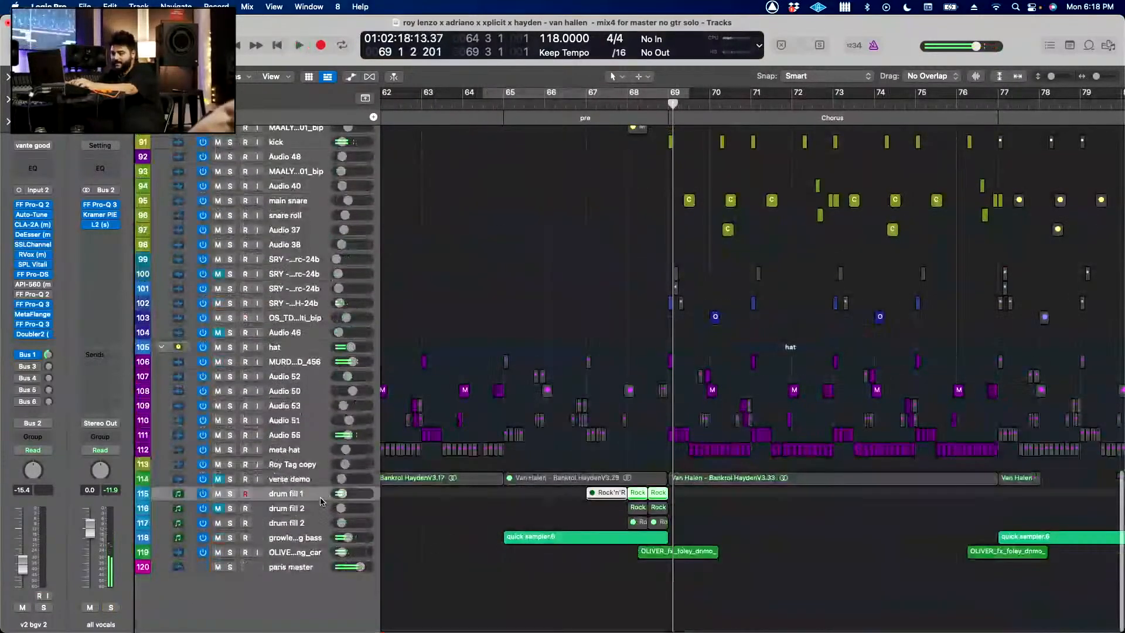
{"action": "scroll", "coordinate": [509, 508], "scroll_direction": "up", "scroll_amount": 3}
{"action": "scroll", "coordinate": [509, 508], "scroll_direction": "up", "scroll_amount": 5}
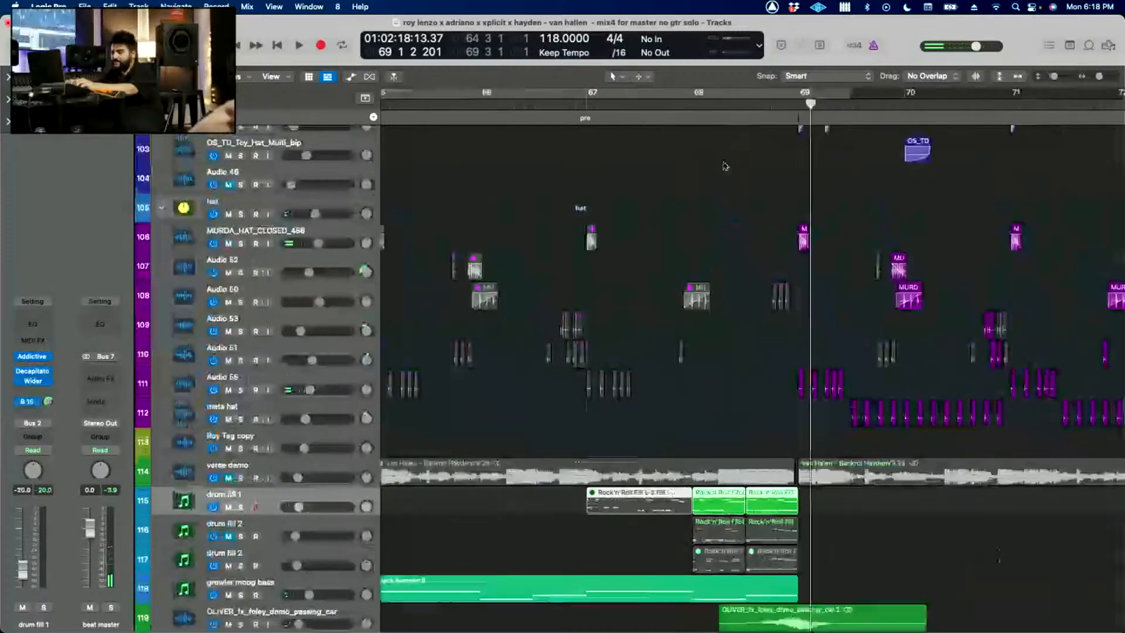
{"action": "left_click_drag", "start_coordinate": [673, 92], "coordinate": [977, 93]}
{"action": "key", "text": "s"}
{"action": "key", "text": "space"}
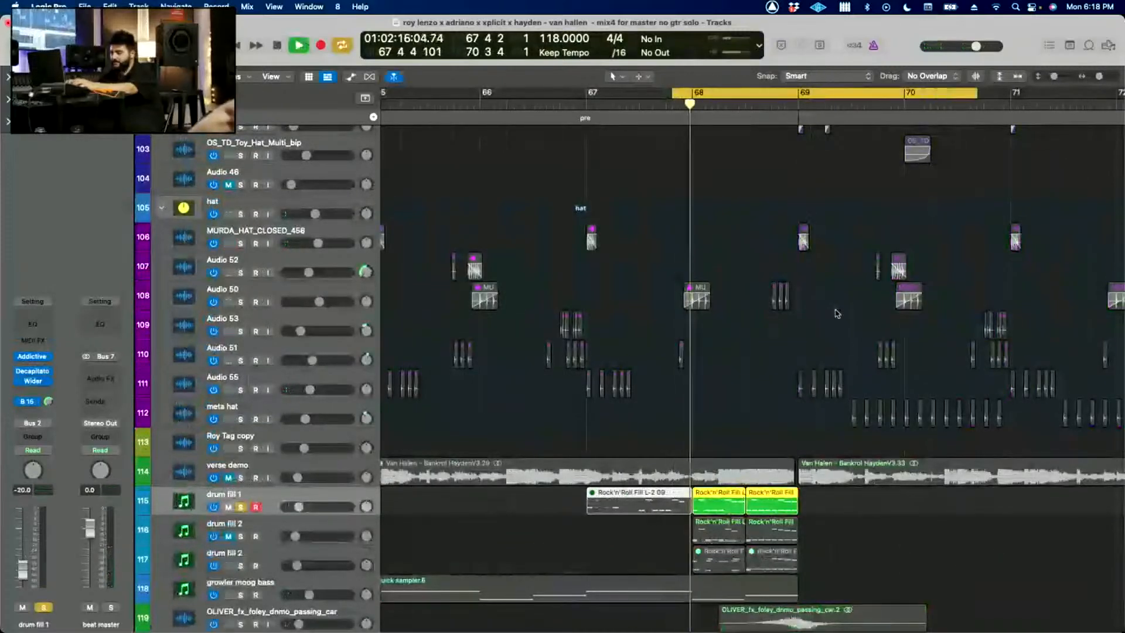
{"action": "key", "text": "super+Left"}
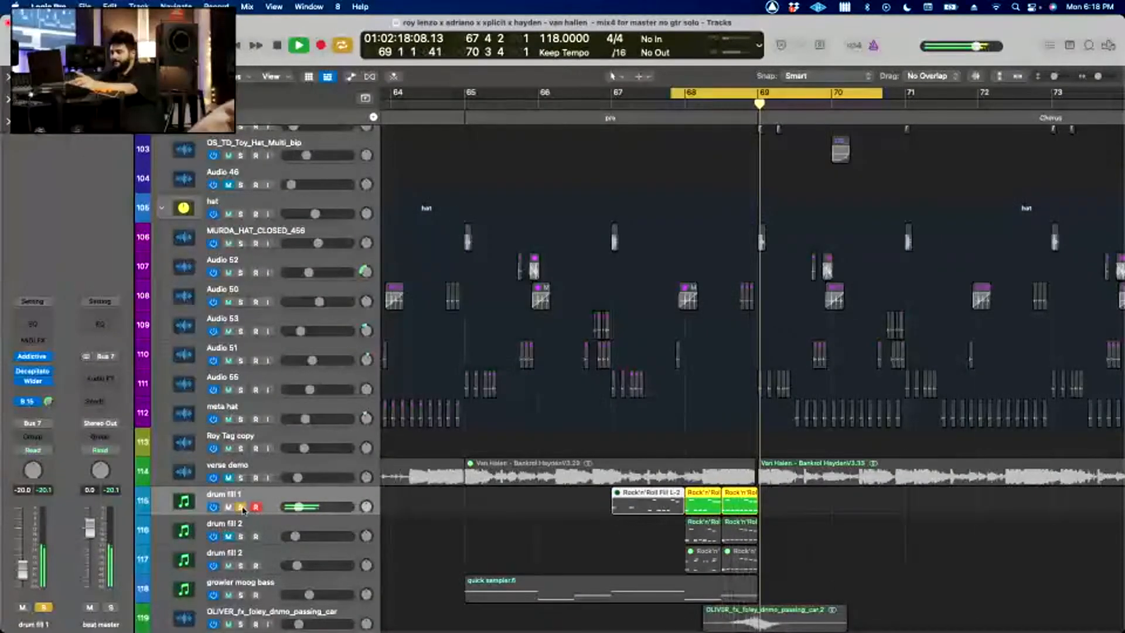
{"action": "key", "text": "s"}
{"action": "key", "text": "space"}
Step: Set the cycle from bar 66 to bar 74 and briefly play the start of it in the full mix
{"action": "left_click_drag", "start_coordinate": [525, 97], "coordinate": [971, 186]}
{"action": "left_click", "coordinate": [970, 186]}
{"action": "key", "text": "super+Up"}
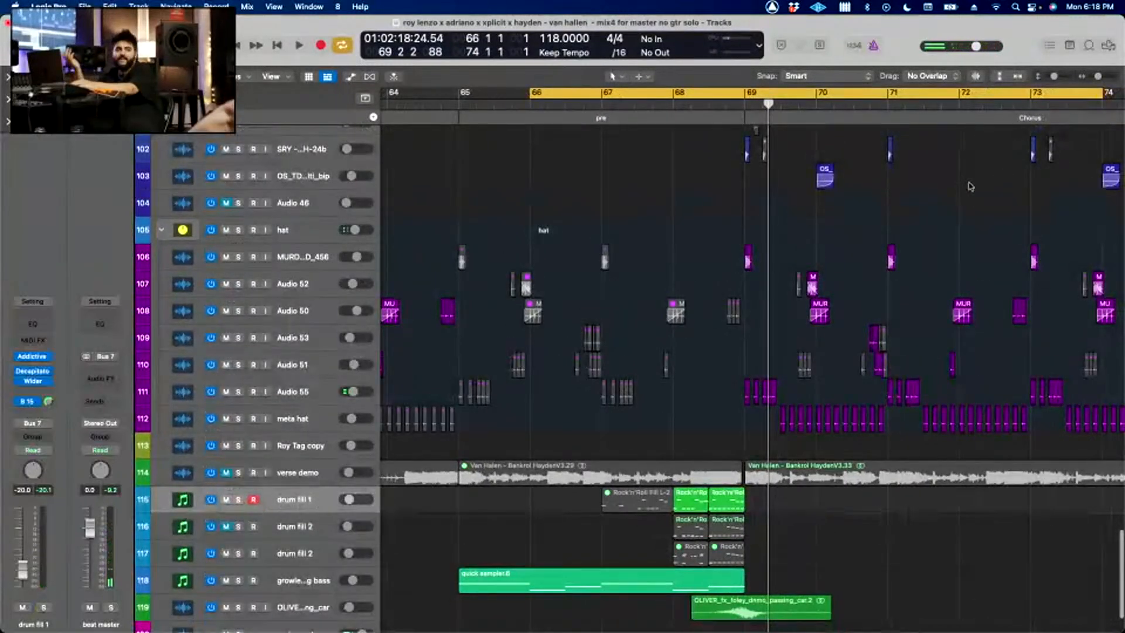
{"action": "key", "text": "space"}
Step: Solo the chorus guitars on tracks 81 and 82 and play them cycled from mid-bar 68 to mid-bar 78, then clear the solos
{"action": "key", "text": "space"}
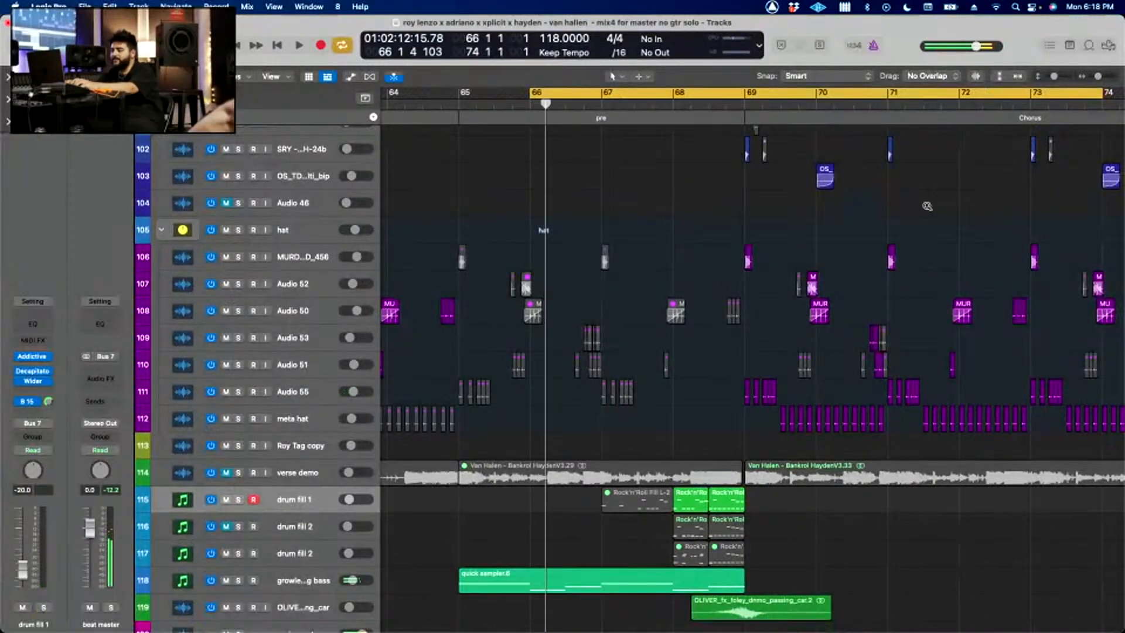
{"action": "scroll", "coordinate": [927, 207], "scroll_direction": "down", "scroll_amount": 3}
{"action": "scroll", "coordinate": [927, 206], "scroll_direction": "up", "scroll_amount": 15}
{"action": "key", "text": "c"}
{"action": "left_click_drag", "start_coordinate": [659, 95], "coordinate": [1122, 109]}
{"action": "left_click", "coordinate": [298, 432]}
{"action": "key", "text": "s"}
{"action": "key", "text": "space"}
{"action": "key", "text": "super+Down"}
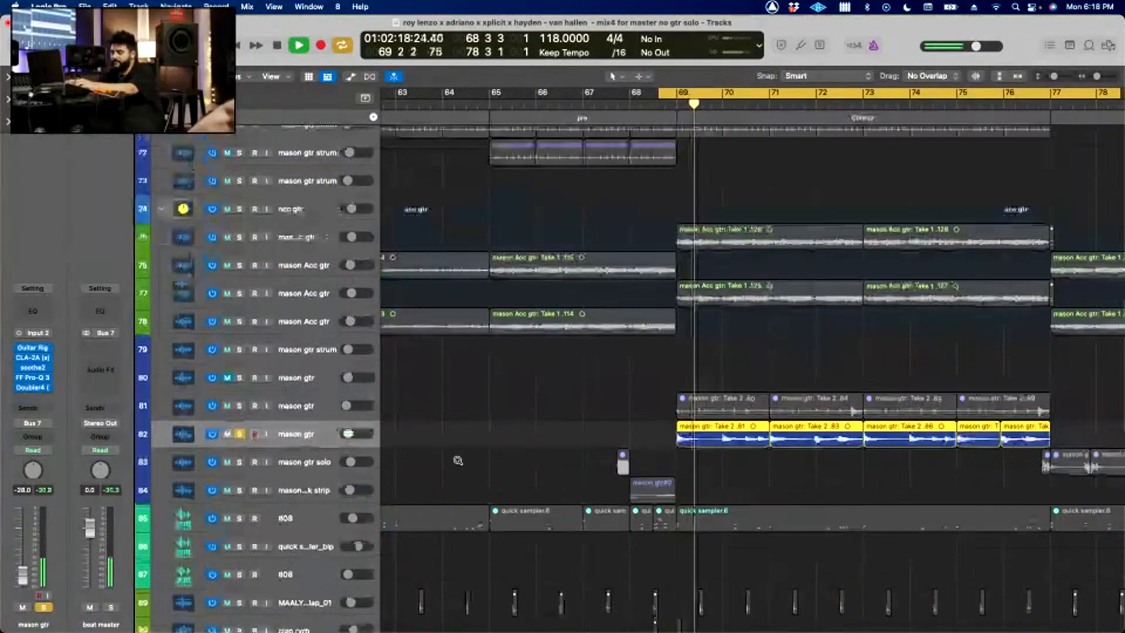
{"action": "key", "text": "super+Left"}
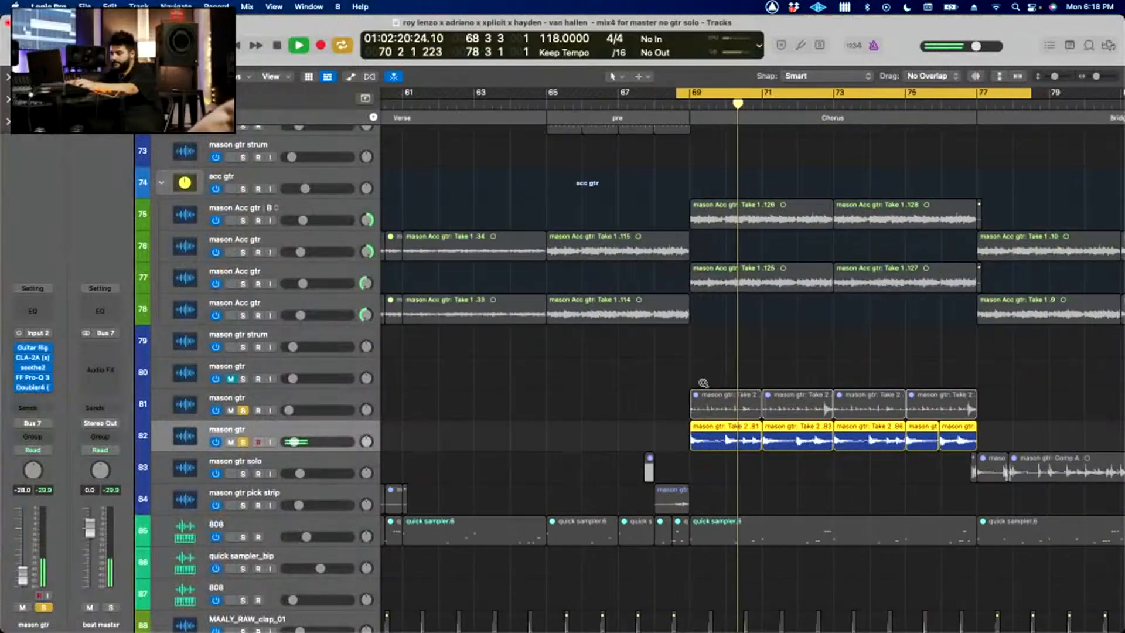
{"action": "scroll", "coordinate": [703, 382], "scroll_direction": "down", "scroll_amount": 15}
{"action": "scroll", "coordinate": [703, 382], "scroll_direction": "down", "scroll_amount": 6}
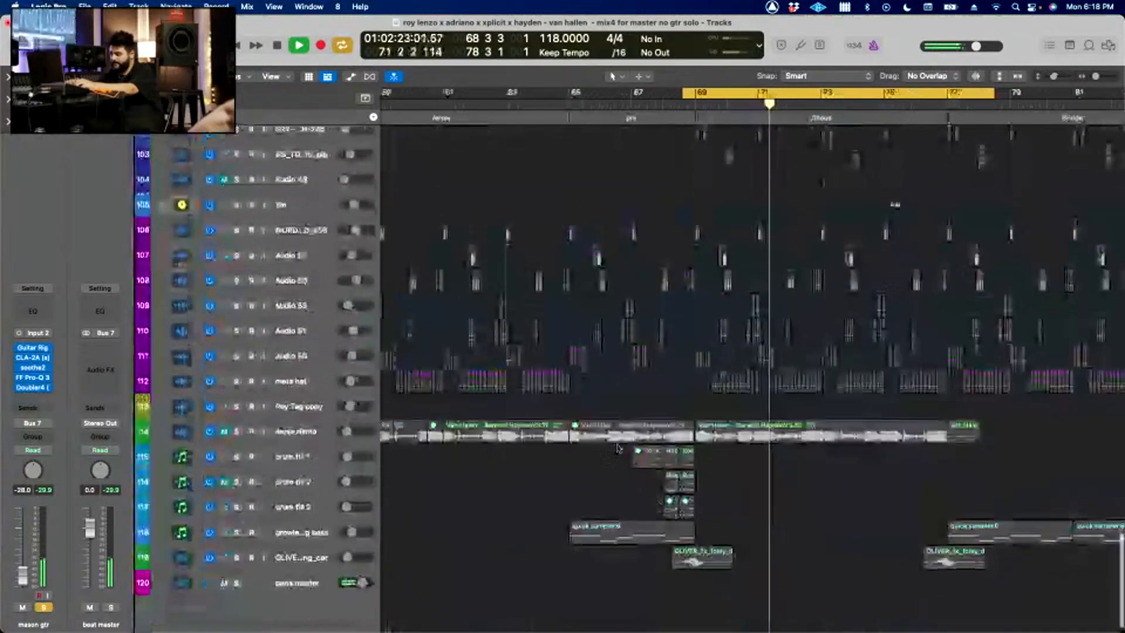
{"action": "key", "text": "s"}
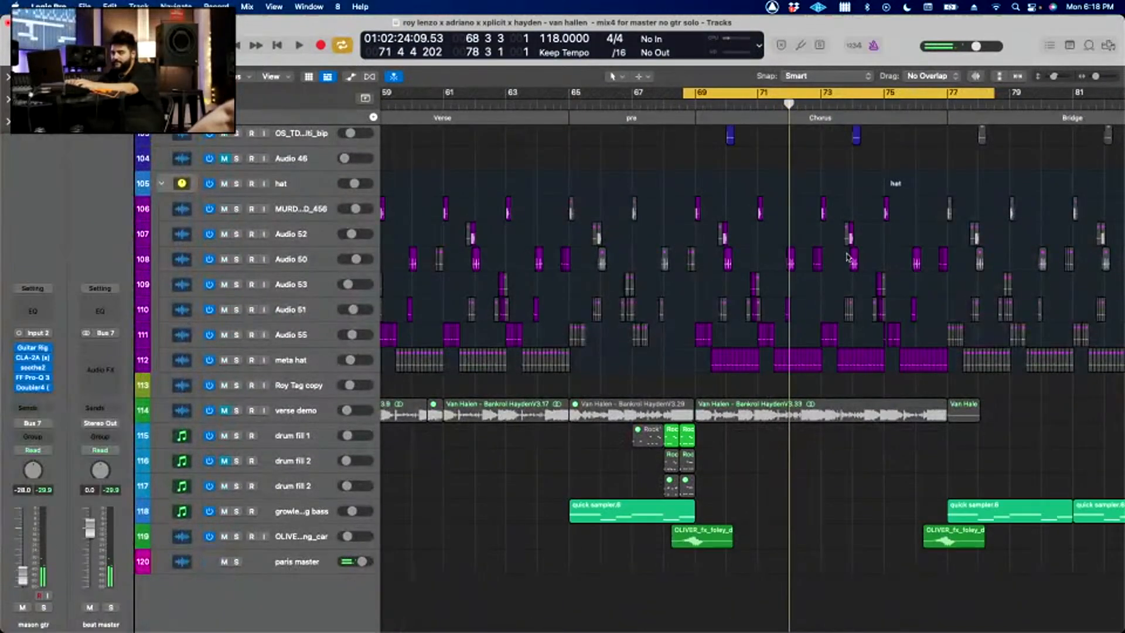
Step: Set the cycle from bar 68 to bar 83, covering the chorus and most of the bridge
{"action": "left_click_drag", "start_coordinate": [658, 96], "coordinate": [1121, 97]}
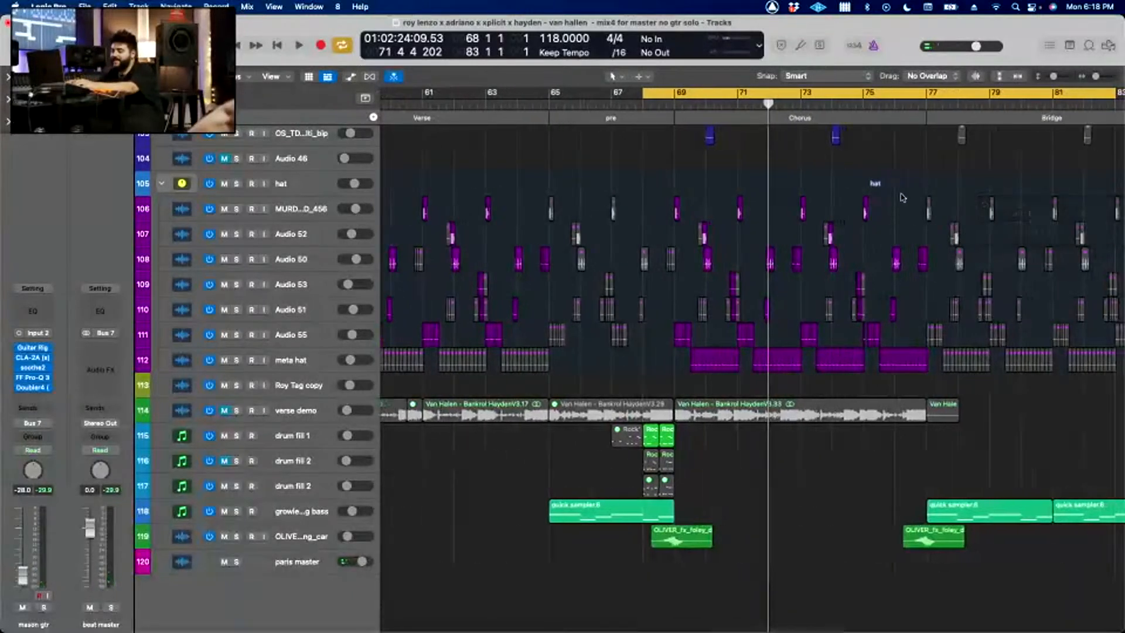
{"action": "scroll", "coordinate": [885, 196], "scroll_direction": "up", "scroll_amount": 20}
{"action": "scroll", "coordinate": [885, 197], "scroll_direction": "down", "scroll_amount": 4}
{"action": "left_click", "coordinate": [859, 467]}
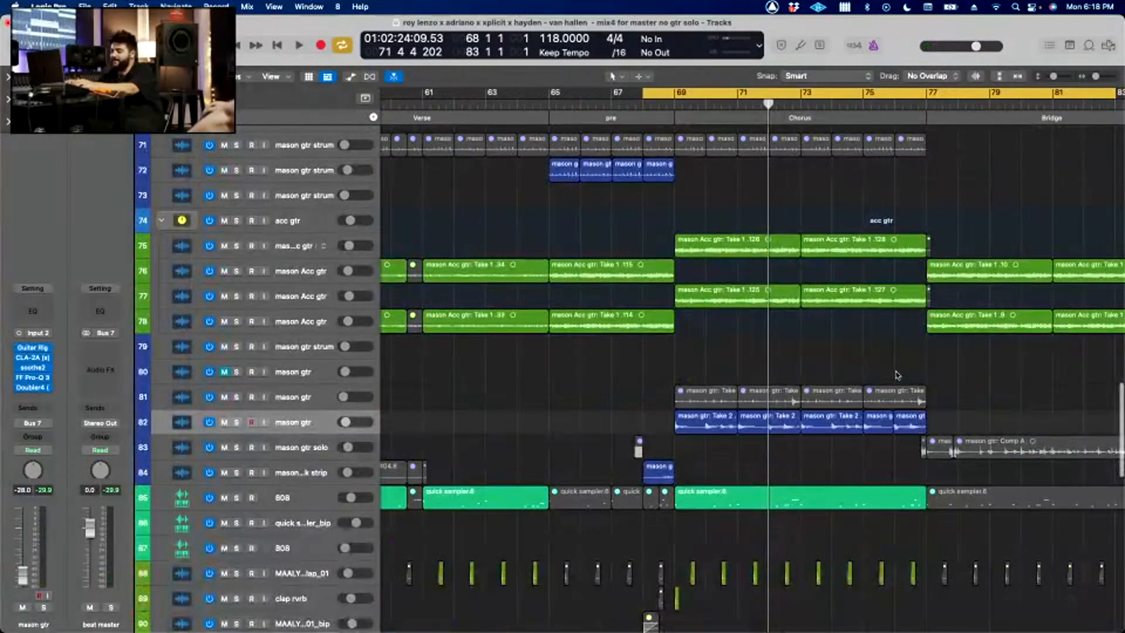
Step: Examine the guitar, 808 and drum regions across the whole arrangement and around the last chorus
{"action": "scroll", "coordinate": [897, 374], "scroll_direction": "left", "scroll_amount": 6}
{"action": "scroll", "coordinate": [897, 373], "scroll_direction": "down", "scroll_amount": 3}
{"action": "scroll", "coordinate": [897, 373], "scroll_direction": "left", "scroll_amount": 4}
{"action": "scroll", "coordinate": [897, 373], "scroll_direction": "down", "scroll_amount": 6}
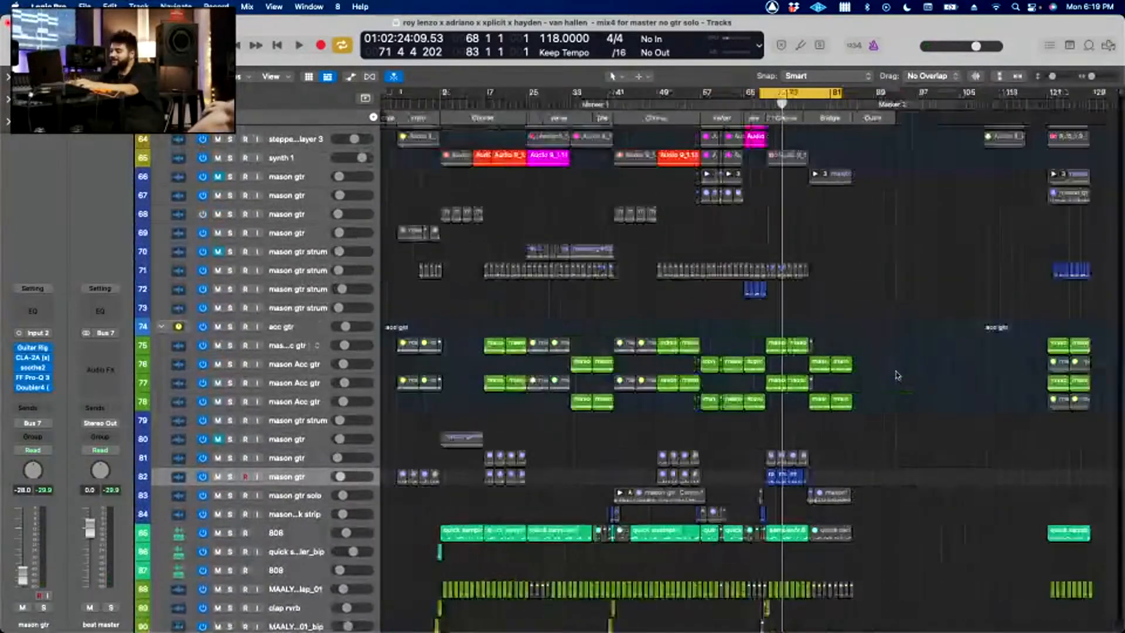
{"action": "scroll", "coordinate": [896, 373], "scroll_direction": "down", "scroll_amount": 6}
{"action": "scroll", "coordinate": [896, 372], "scroll_direction": "up", "scroll_amount": 6}
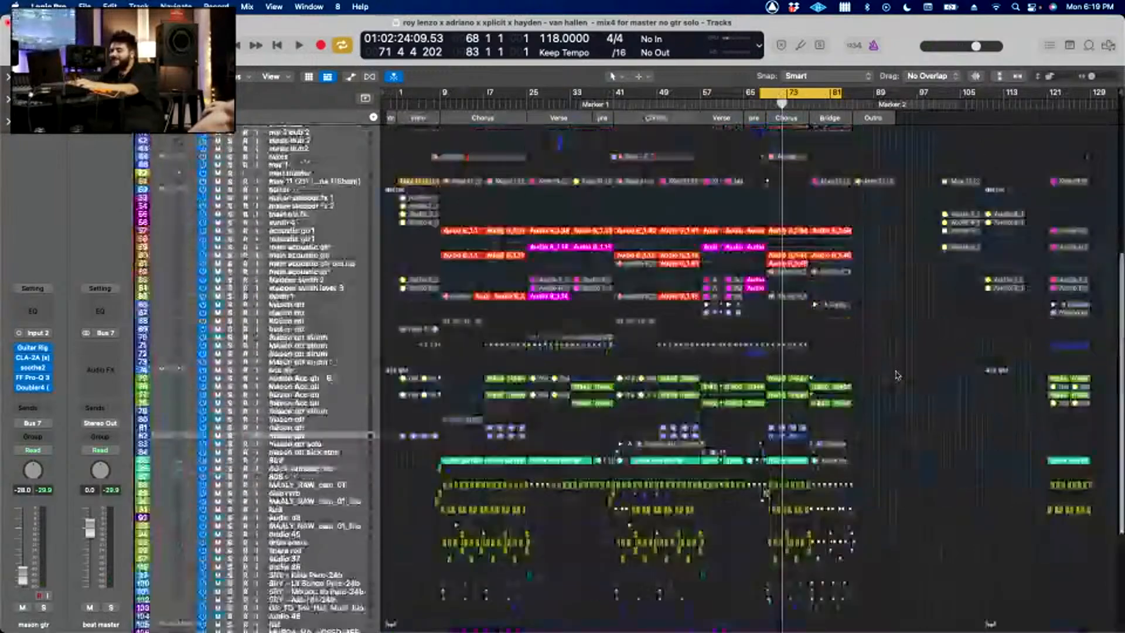
{"action": "scroll", "coordinate": [897, 373], "scroll_direction": "right", "scroll_amount": 6}
{"action": "scroll", "coordinate": [896, 373], "scroll_direction": "up", "scroll_amount": 8}
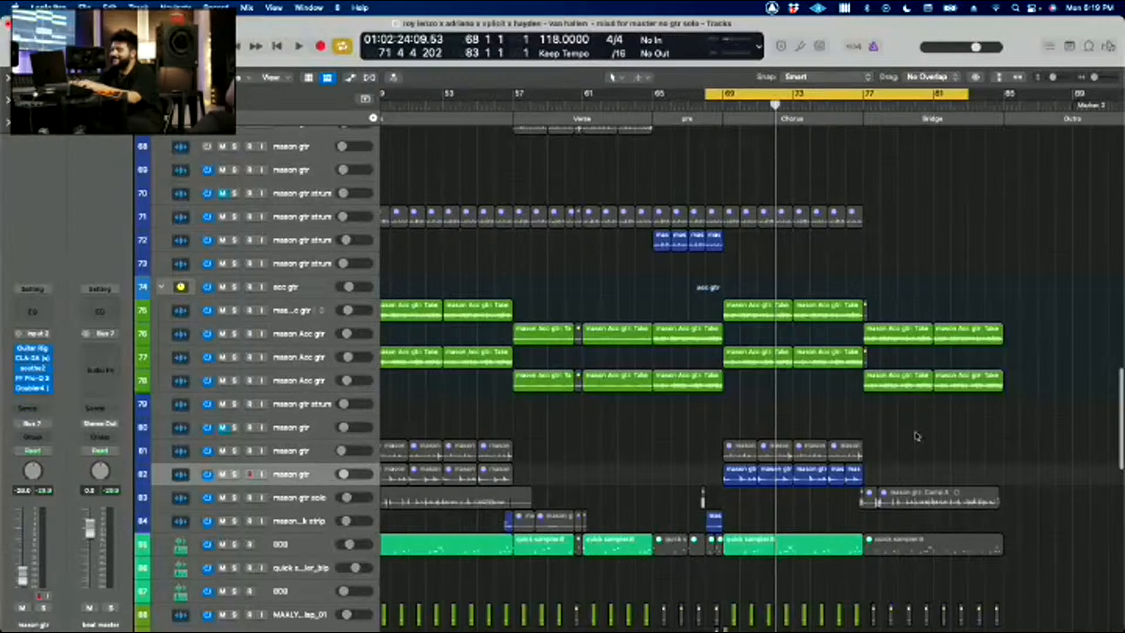
{"action": "scroll", "coordinate": [916, 433], "scroll_direction": "right", "scroll_amount": 1}
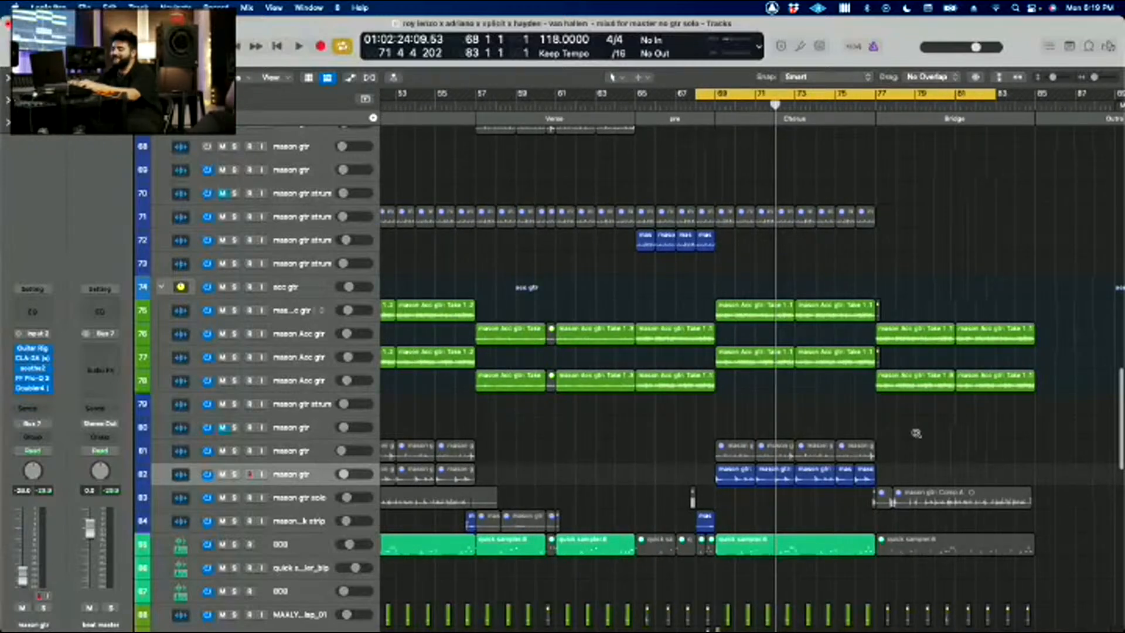
Step: Play the separate block of regions around bar 121, beyond the outro, and stop playback
{"action": "scroll", "coordinate": [916, 433], "scroll_direction": "left", "scroll_amount": 6}
{"action": "scroll", "coordinate": [916, 433], "scroll_direction": "down", "scroll_amount": 3}
{"action": "scroll", "coordinate": [753, 205], "scroll_direction": "down", "scroll_amount": 3}
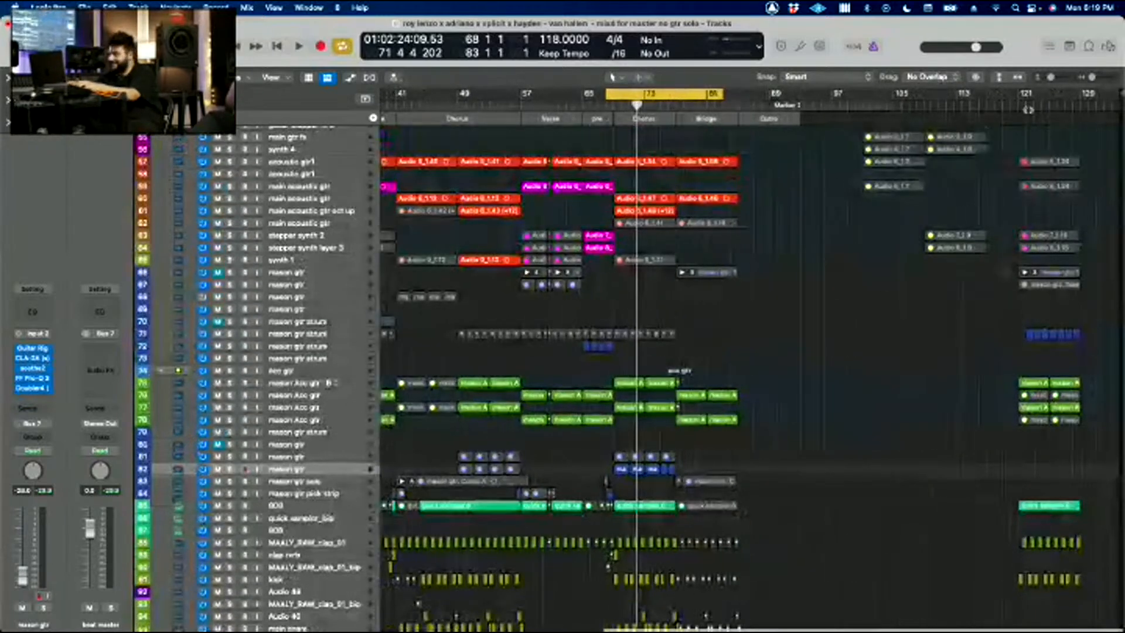
{"action": "left_click", "coordinate": [1021, 221]}
{"action": "key", "text": "space"}
{"action": "scroll", "coordinate": [1020, 235], "scroll_direction": "left", "scroll_amount": 4}
{"action": "scroll", "coordinate": [1020, 235], "scroll_direction": "down", "scroll_amount": 1}
{"action": "scroll", "coordinate": [1020, 235], "scroll_direction": "down", "scroll_amount": 5}
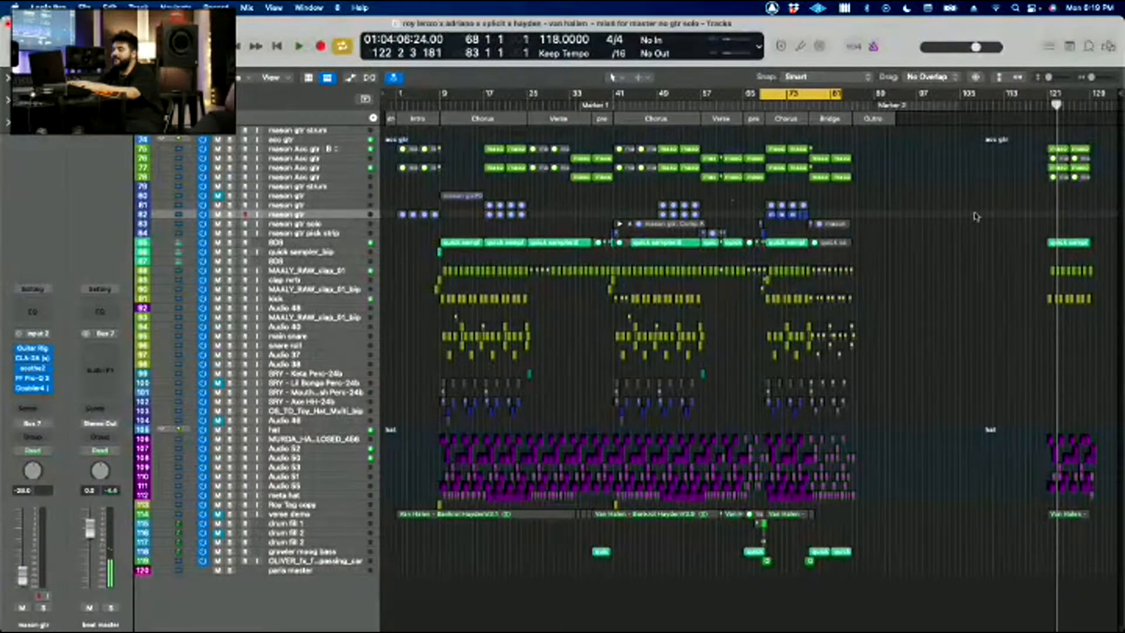
Step: Return to the last chorus and play the full mix from the start of the cycle at bar 68
{"action": "scroll", "coordinate": [976, 217], "scroll_direction": "right", "scroll_amount": 4}
{"action": "scroll", "coordinate": [976, 216], "scroll_direction": "up", "scroll_amount": 2}
{"action": "scroll", "coordinate": [977, 217], "scroll_direction": "left", "scroll_amount": 6}
{"action": "scroll", "coordinate": [976, 217], "scroll_direction": "up", "scroll_amount": 2}
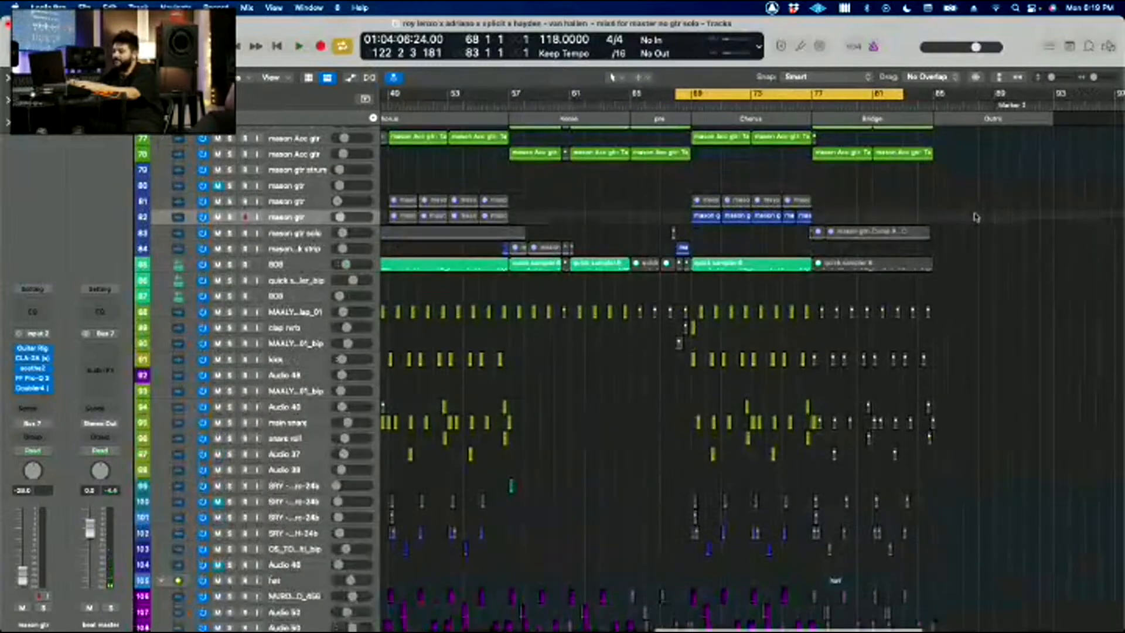
{"action": "scroll", "coordinate": [977, 217], "scroll_direction": "up", "scroll_amount": 6}
{"action": "key", "text": "space"}
{"action": "scroll", "coordinate": [959, 251], "scroll_direction": "down", "scroll_amount": 2}
{"action": "scroll", "coordinate": [960, 251], "scroll_direction": "up", "scroll_amount": 2}
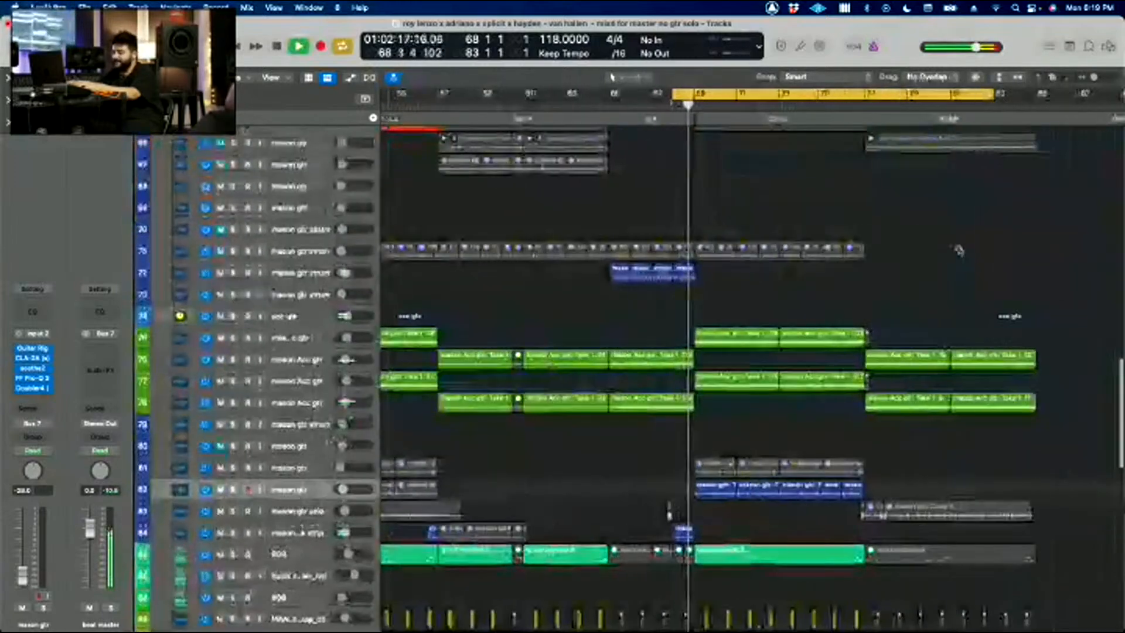
Step: Follow the guitar, 808 and drum tracks through the chorus while the full mix plays
{"action": "key", "text": "super+Right"}
{"action": "key", "text": "super+Right"}
{"action": "key", "text": "super+Left"}
{"action": "key", "text": "super+Left"}
{"action": "key", "text": "super+Up"}
{"action": "key", "text": "super+Up"}
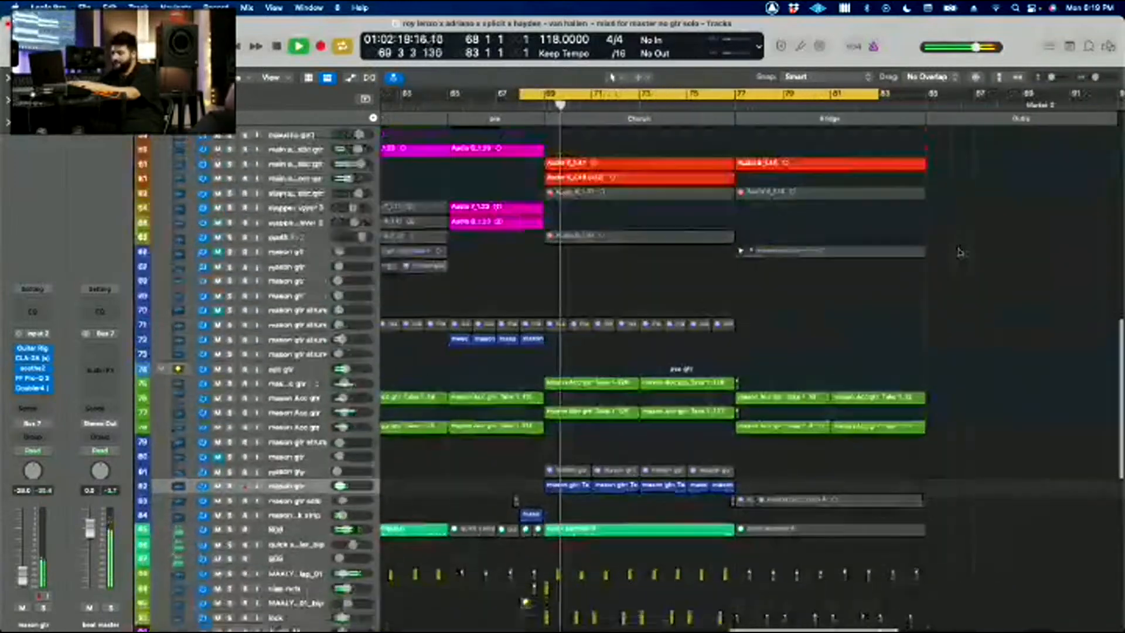
{"action": "scroll", "coordinate": [959, 252], "scroll_direction": "down", "scroll_amount": 10}
{"action": "scroll", "coordinate": [959, 253], "scroll_direction": "up", "scroll_amount": 10}
{"action": "scroll", "coordinate": [960, 253], "scroll_direction": "up", "scroll_amount": 5}
{"action": "scroll", "coordinate": [959, 253], "scroll_direction": "down", "scroll_amount": 5}
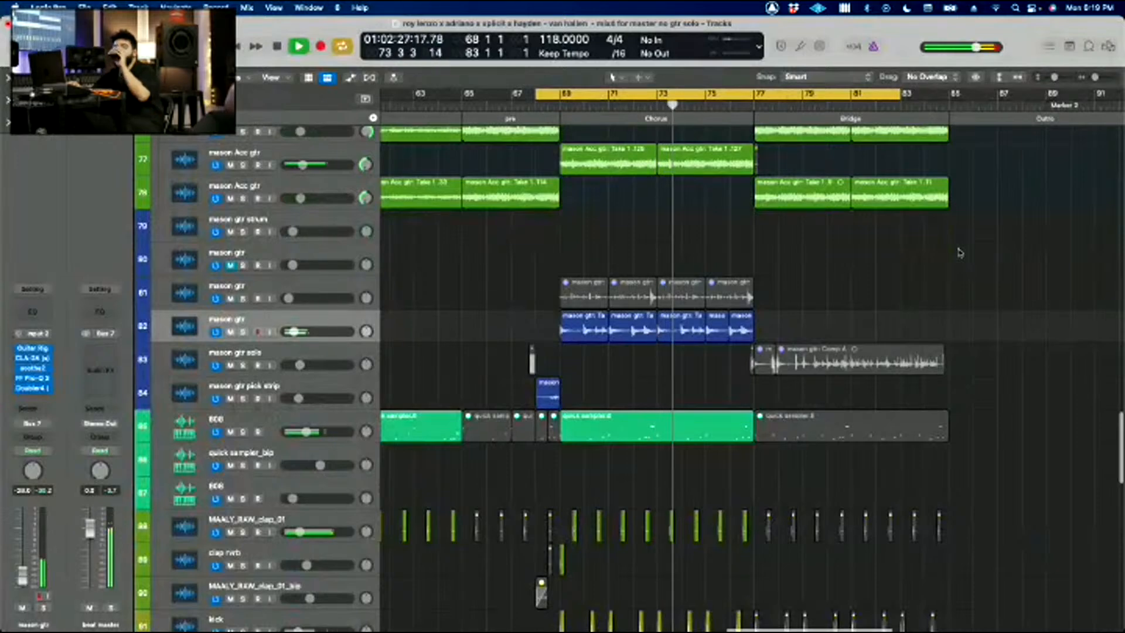
Step: Turn off the cycle and follow the guitar and vocal tracks as playback moves from the last chorus into the bridge
{"action": "key", "text": "c"}
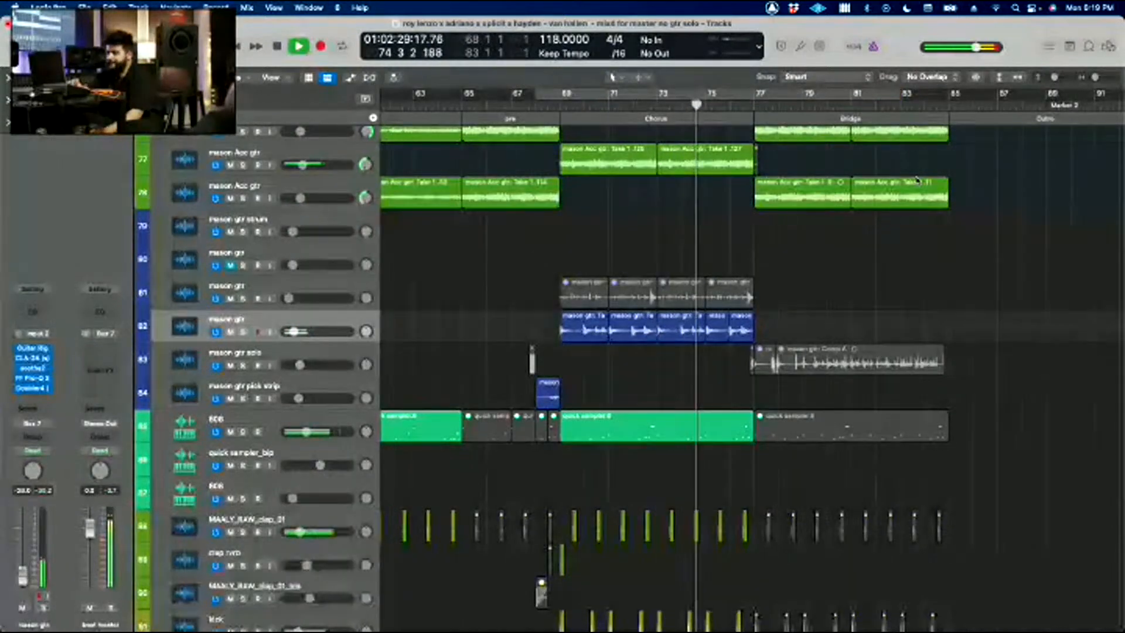
{"action": "scroll", "coordinate": [941, 268], "scroll_direction": "up", "scroll_amount": 15}
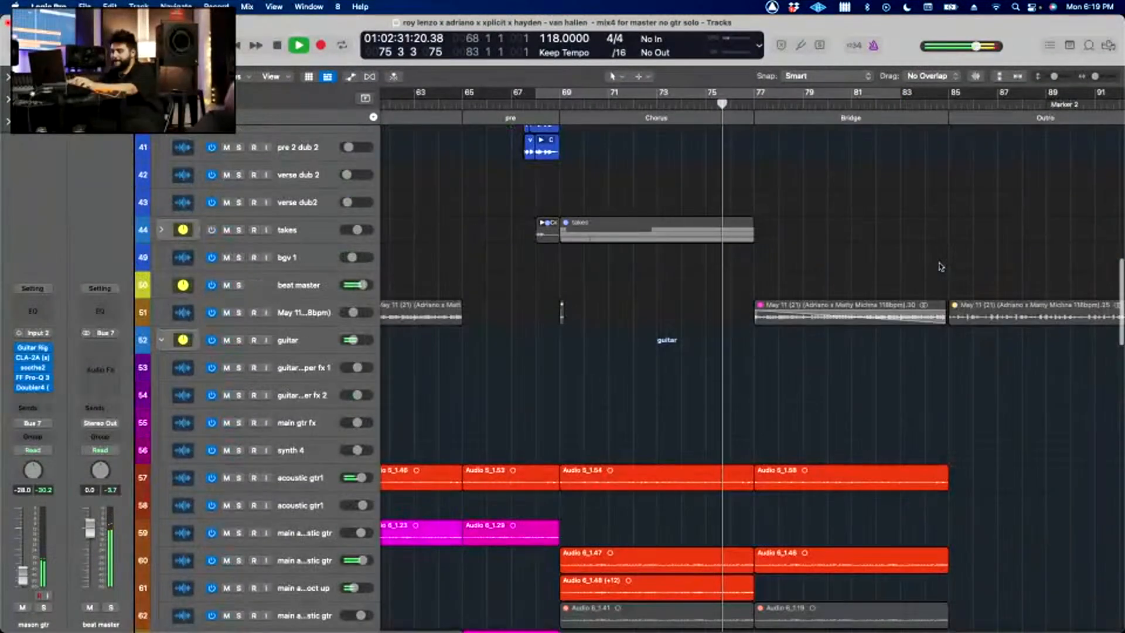
{"action": "scroll", "coordinate": [940, 267], "scroll_direction": "down", "scroll_amount": 3}
{"action": "scroll", "coordinate": [941, 267], "scroll_direction": "down", "scroll_amount": 14}
{"action": "scroll", "coordinate": [941, 267], "scroll_direction": "up", "scroll_amount": 8}
{"action": "scroll", "coordinate": [941, 267], "scroll_direction": "down", "scroll_amount": 10}
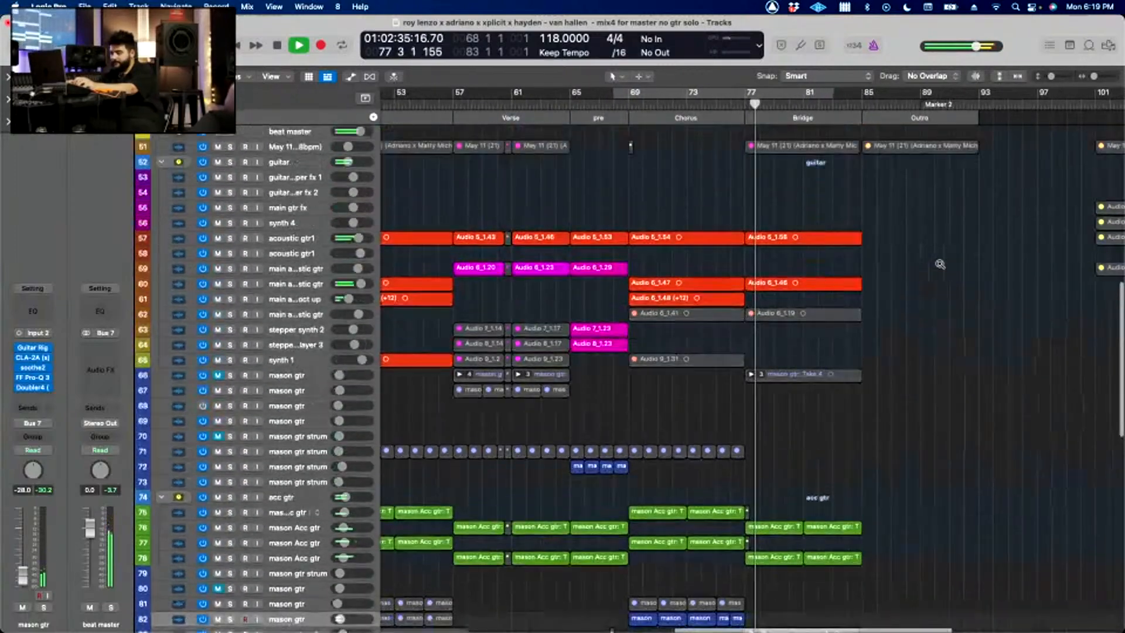
{"action": "scroll", "coordinate": [941, 265], "scroll_direction": "up", "scroll_amount": 15}
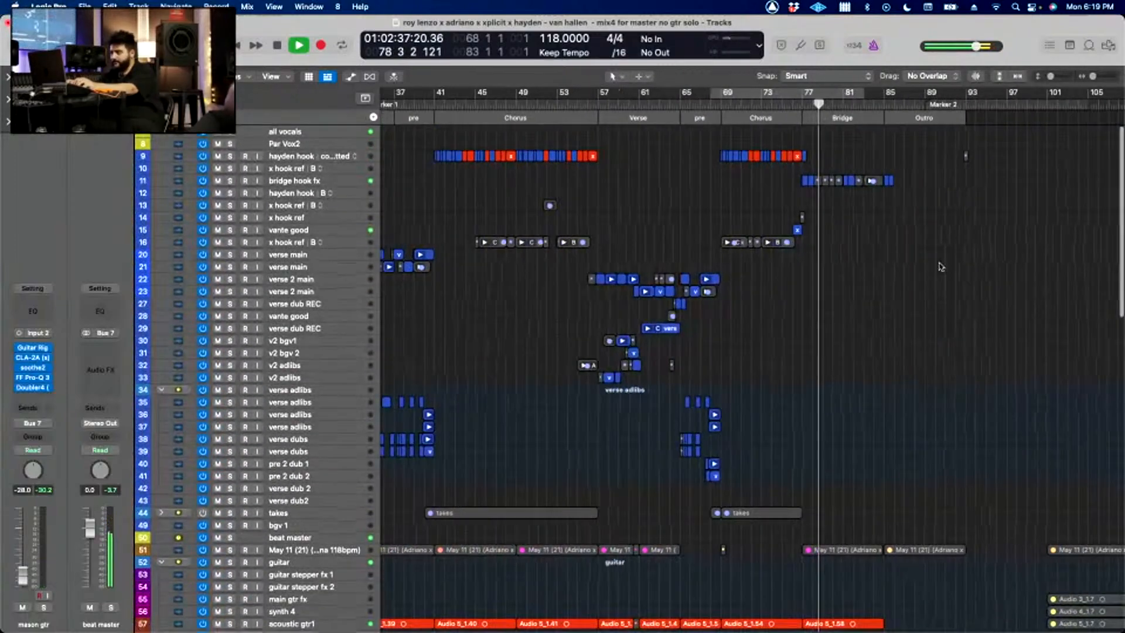
Step: Solo the bridge hook fx vocal track and set the cycle over the bridge from bar 76 to bar 87
{"action": "left_click", "coordinate": [353, 175]}
{"action": "key", "text": "z"}
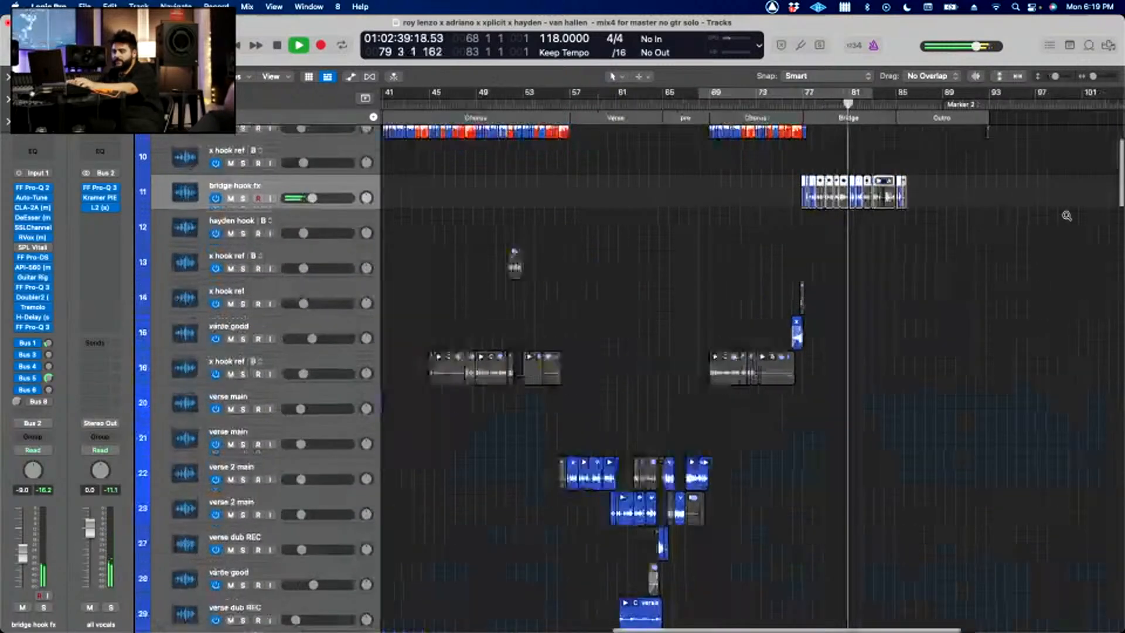
{"action": "scroll", "coordinate": [1120, 217], "scroll_direction": "right", "scroll_amount": 5}
{"action": "left_click_drag", "start_coordinate": [622, 100], "coordinate": [853, 120]}
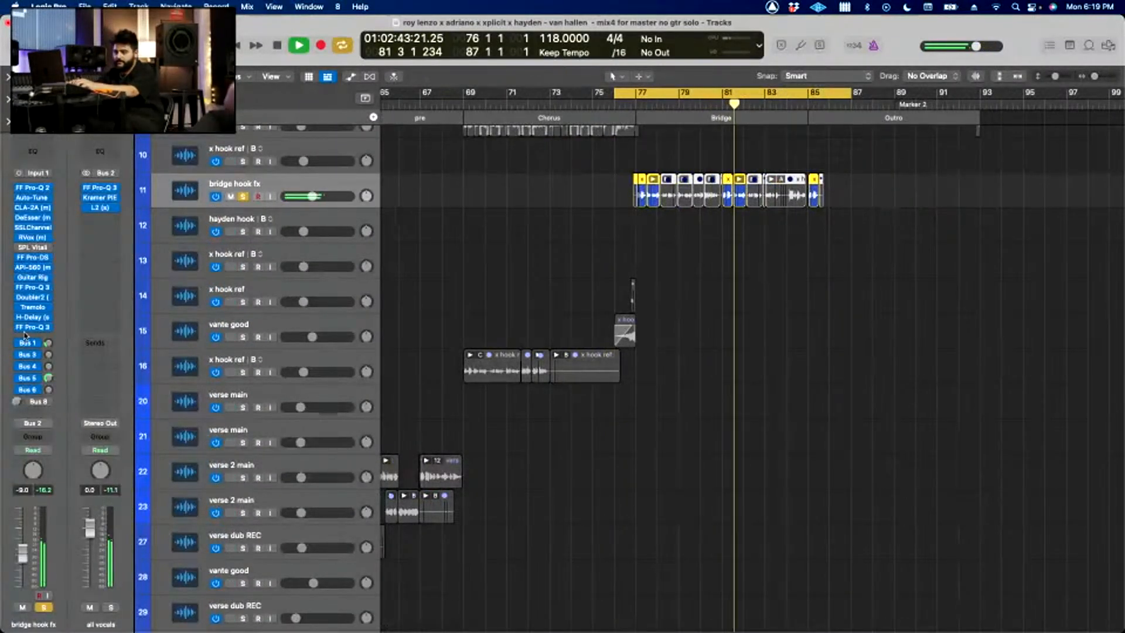
Step: Inspect the Guitar Rig settings on the bridge hook fx track during playback and close the plug-in window
{"action": "left_click", "coordinate": [34, 278]}
{"action": "key", "text": "space"}
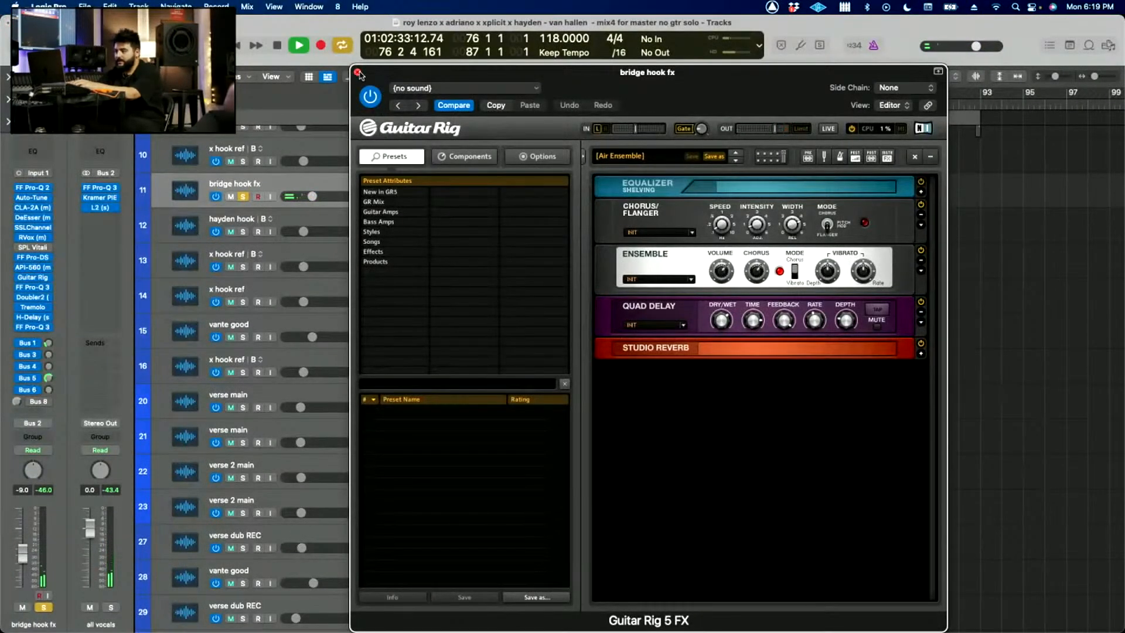
{"action": "left_click", "coordinate": [358, 72]}
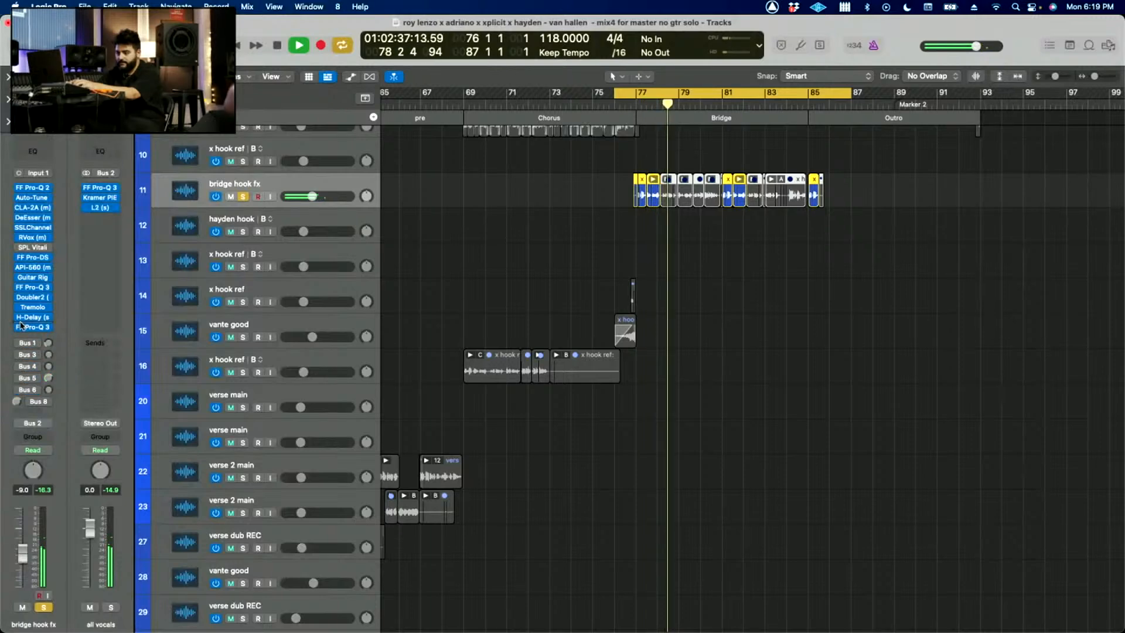
Step: Bypass Guitar Rig and every effect after it on bridge hook fx and play the vocal from the cycle start
{"action": "left_click", "coordinate": [20, 278]}
{"action": "key", "text": "space"}
{"action": "key", "text": "space"}
{"action": "scroll", "coordinate": [510, 253], "scroll_direction": "up", "scroll_amount": 3}
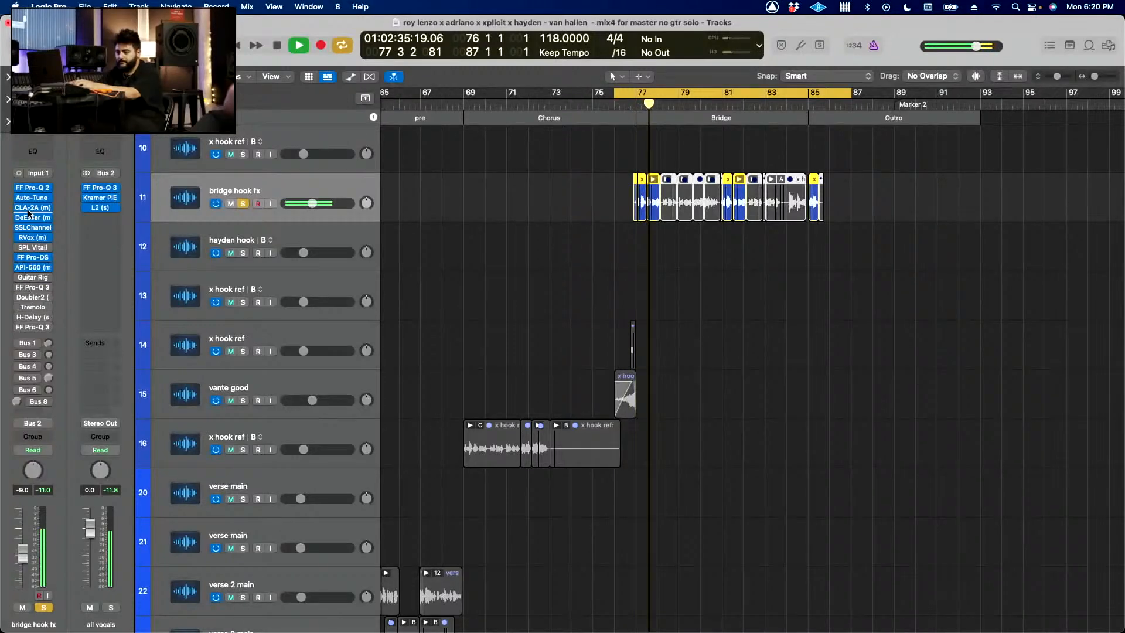
Step: Turn Guitar Rig back on, replay the bridge vocal and inspect the plug-in's Air Ensemble rack
{"action": "key", "text": "space"}
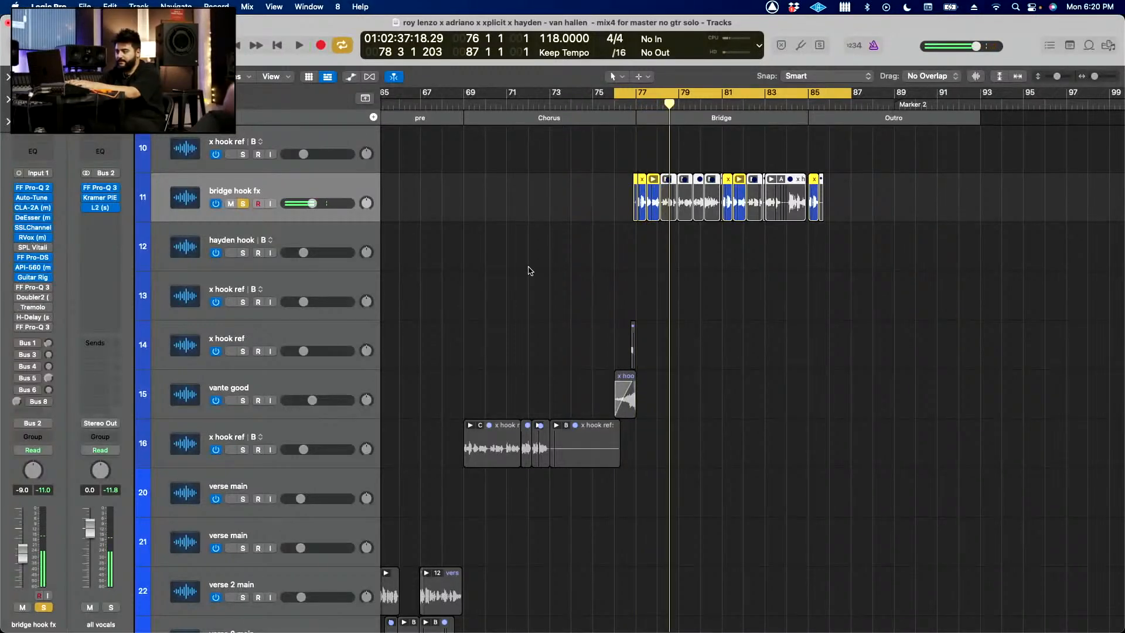
{"action": "key", "text": "space"}
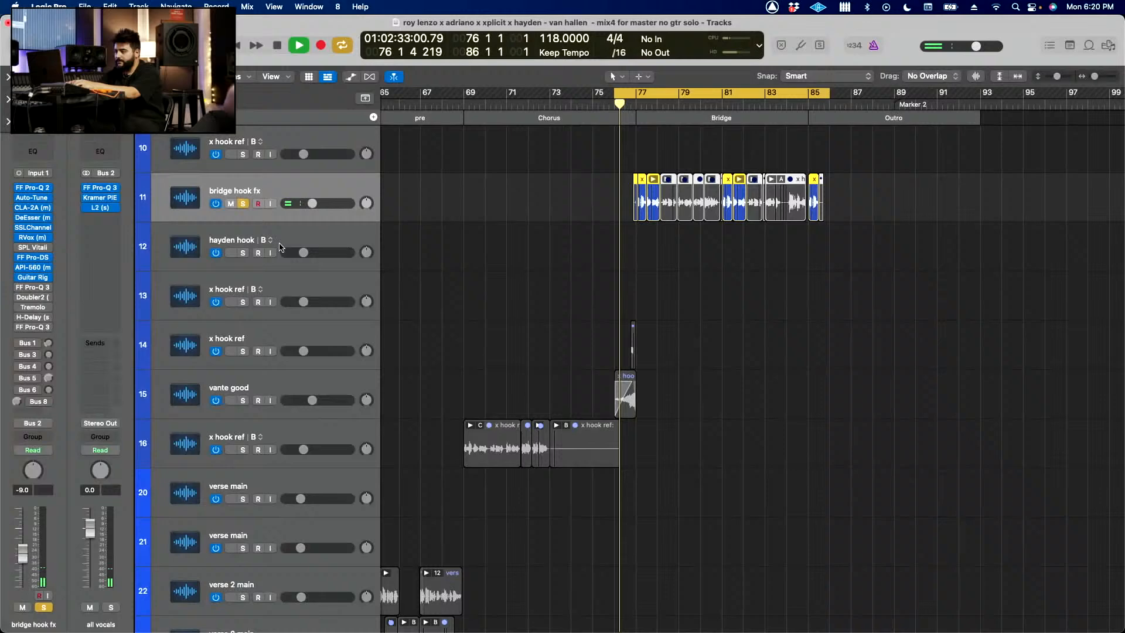
{"action": "left_click", "coordinate": [32, 277]}
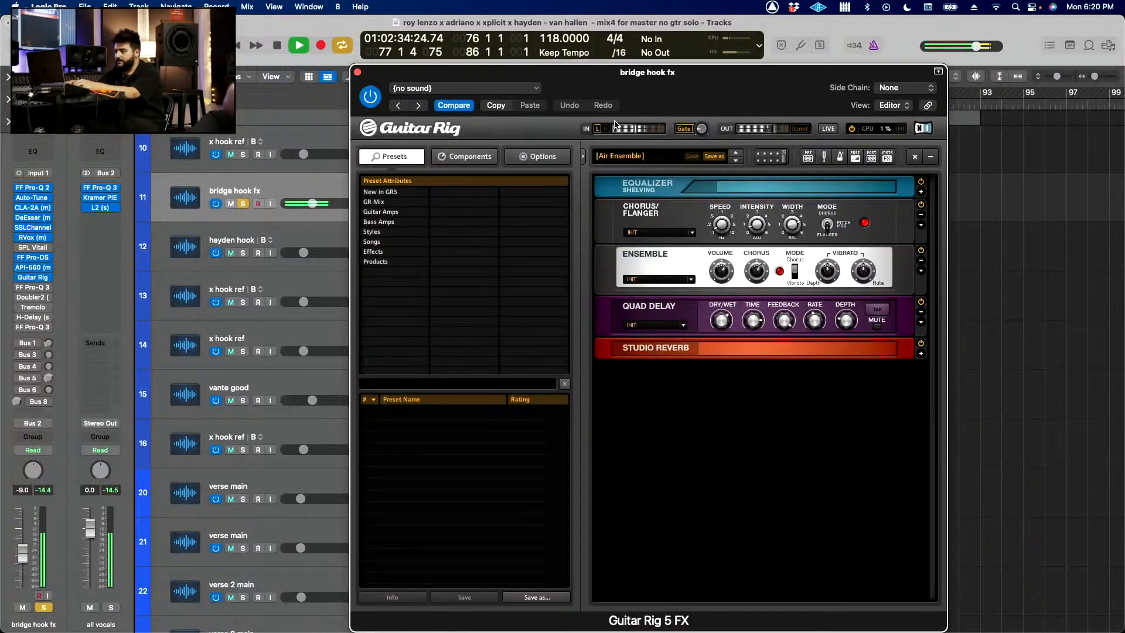
{"action": "left_click_drag", "start_coordinate": [644, 117], "coordinate": [763, 118]}
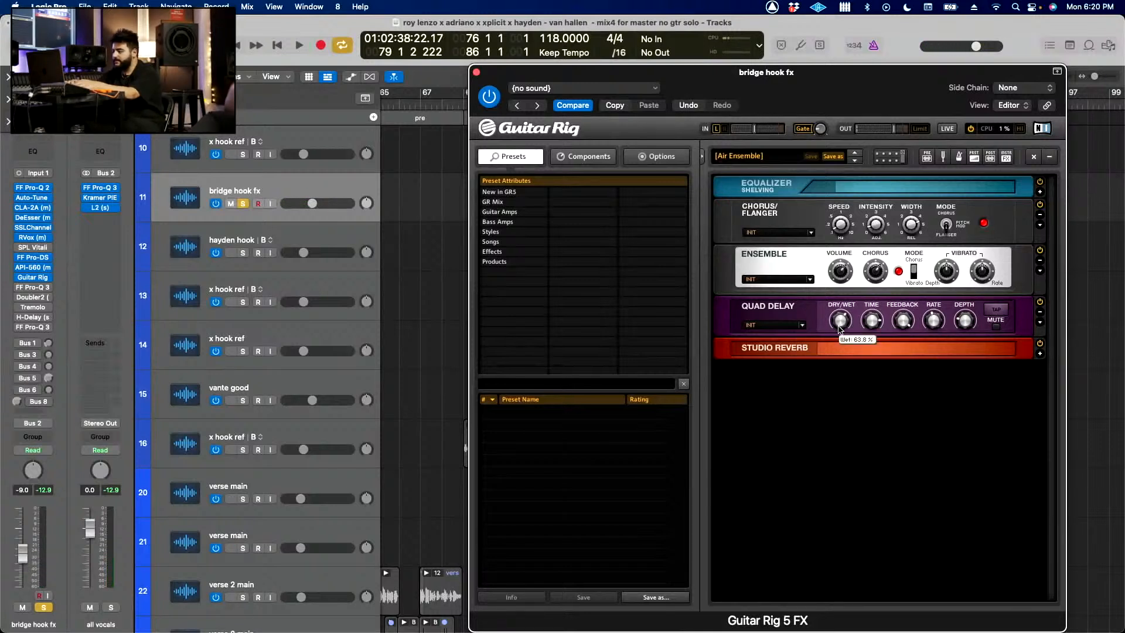
Step: Turn on the FF Pro-Q 3 following Guitar Rig, show its EQ curve and play the bridge vocal through it
{"action": "left_click", "coordinate": [20, 288]}
{"action": "left_click", "coordinate": [30, 288]}
{"action": "key", "text": "space"}
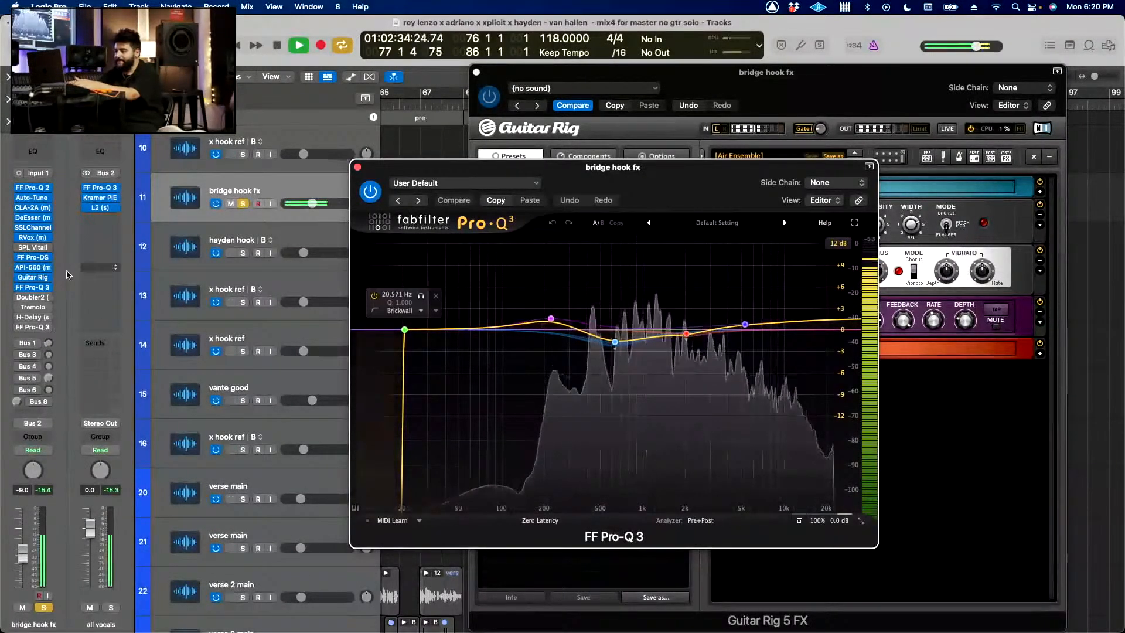
Step: Turn on Doubler2 and view its settings, stop playback and close all the open plug-in windows
{"action": "left_click", "coordinate": [19, 299]}
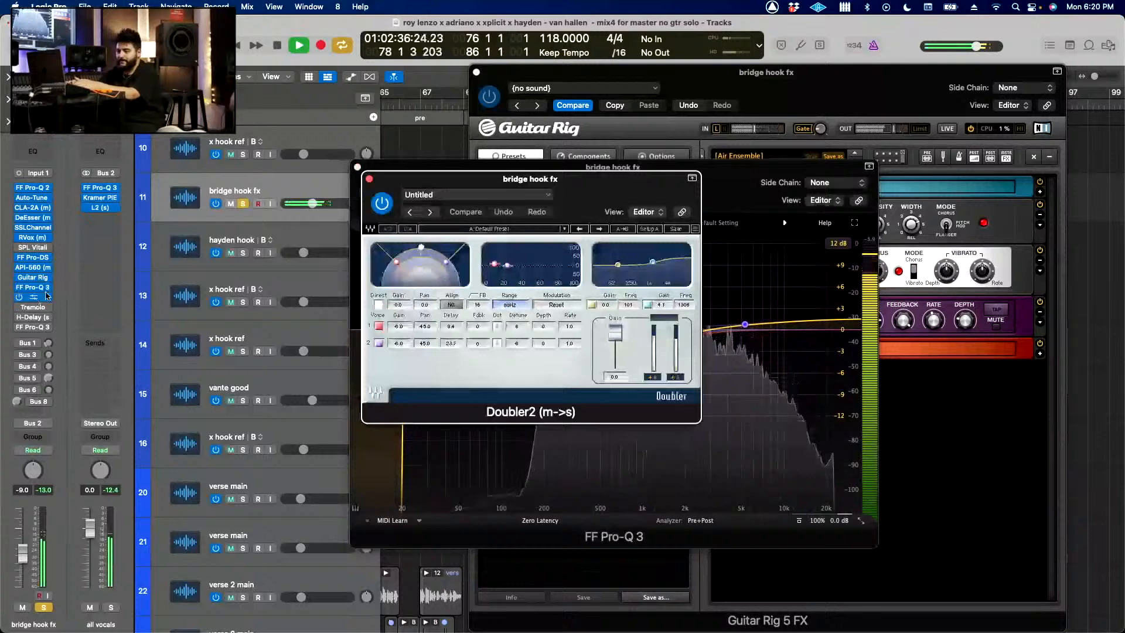
{"action": "key", "text": "space"}
{"action": "left_click", "coordinate": [369, 179]}
{"action": "left_click", "coordinate": [358, 167]}
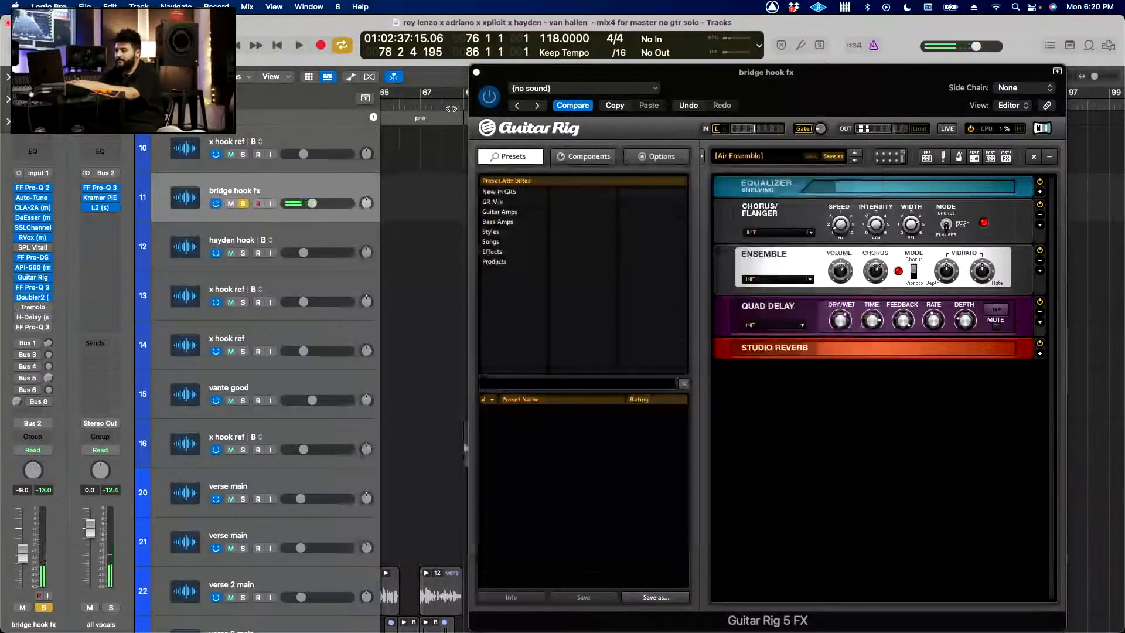
{"action": "key", "text": "c"}
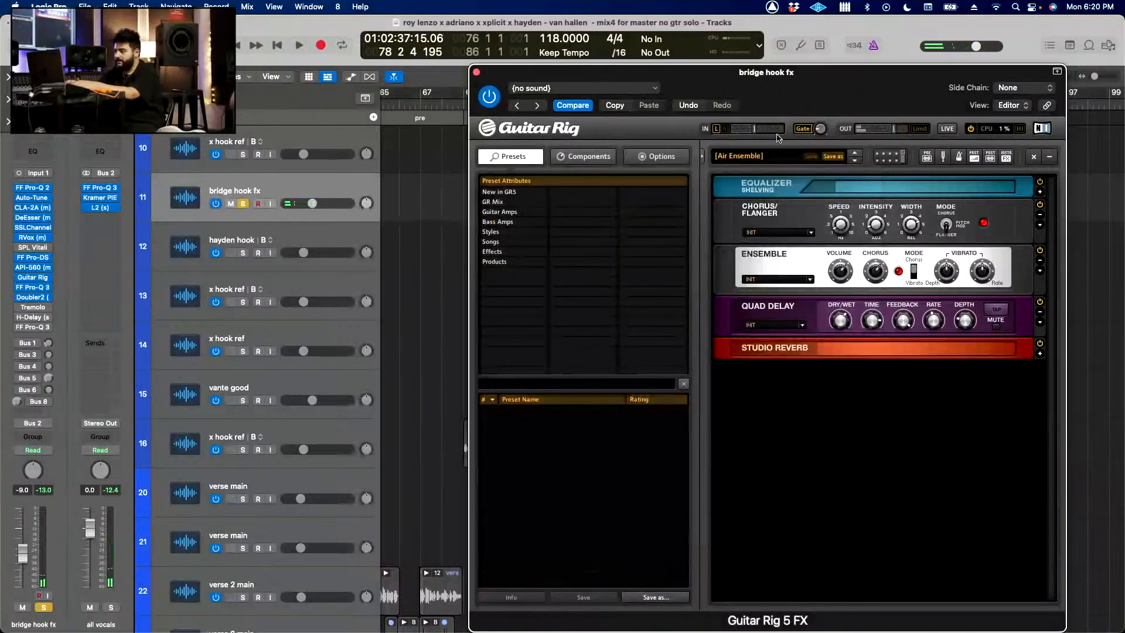
{"action": "left_click", "coordinate": [477, 72]}
Step: Set the cycle from bar 77 to bar 86 and compare the bridge vocal with Doubler2 bypassed and active
{"action": "left_click_drag", "start_coordinate": [639, 94], "coordinate": [829, 96]}
{"action": "key", "text": "space"}
{"action": "left_click", "coordinate": [32, 297]}
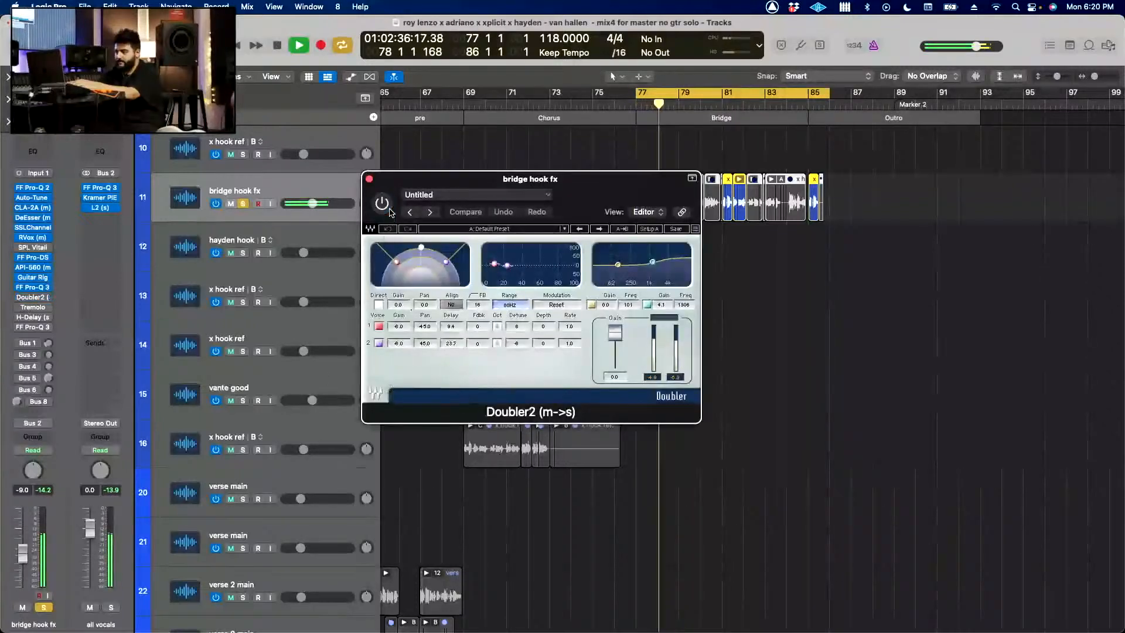
{"action": "key", "text": "space"}
{"action": "key", "text": "space"}
{"action": "left_click", "coordinate": [388, 209]}
{"action": "left_click", "coordinate": [388, 210]}
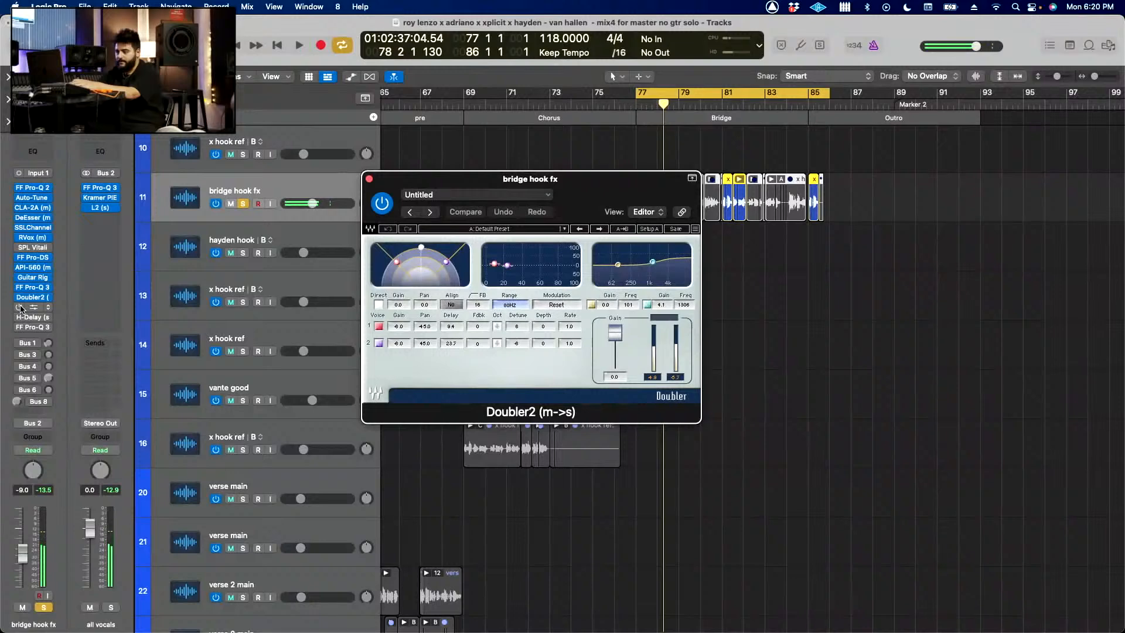
Step: Turn on the Tremolo, show its settings beside the Doubler2 window and replay the bridge vocal
{"action": "left_click", "coordinate": [32, 307]}
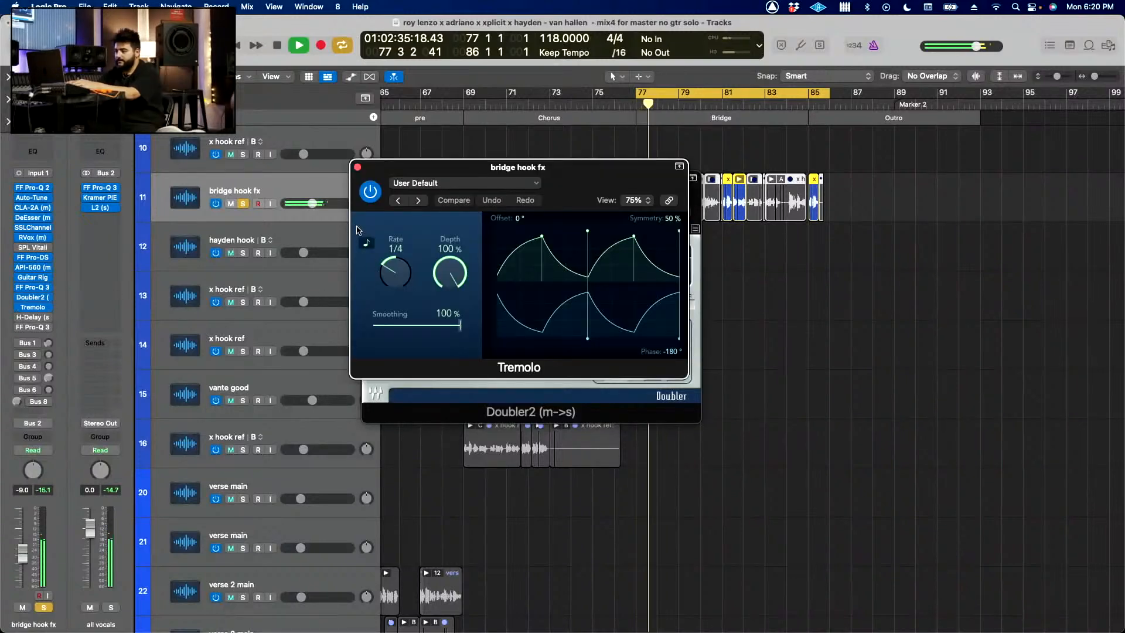
{"action": "left_click_drag", "start_coordinate": [557, 182], "coordinate": [580, 241]}
{"action": "key", "text": "space"}
{"action": "key", "text": "space"}
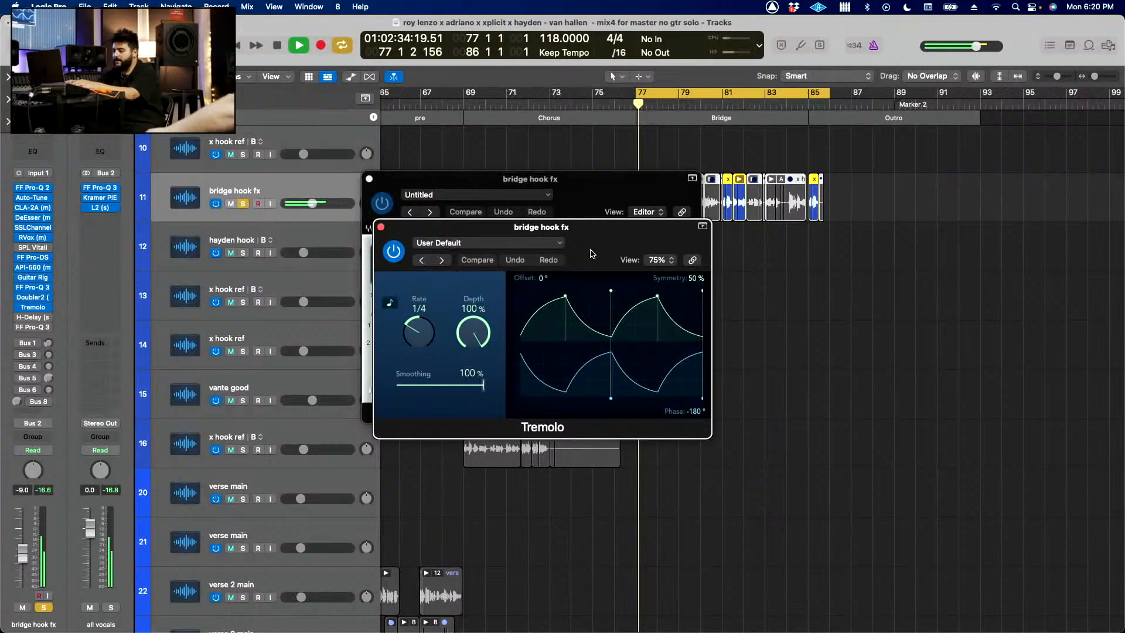
Step: Turn on H-Delay and inspect its settings while playing the vocal, and turn on the last FF Pro-Q 3
{"action": "left_click", "coordinate": [31, 318]}
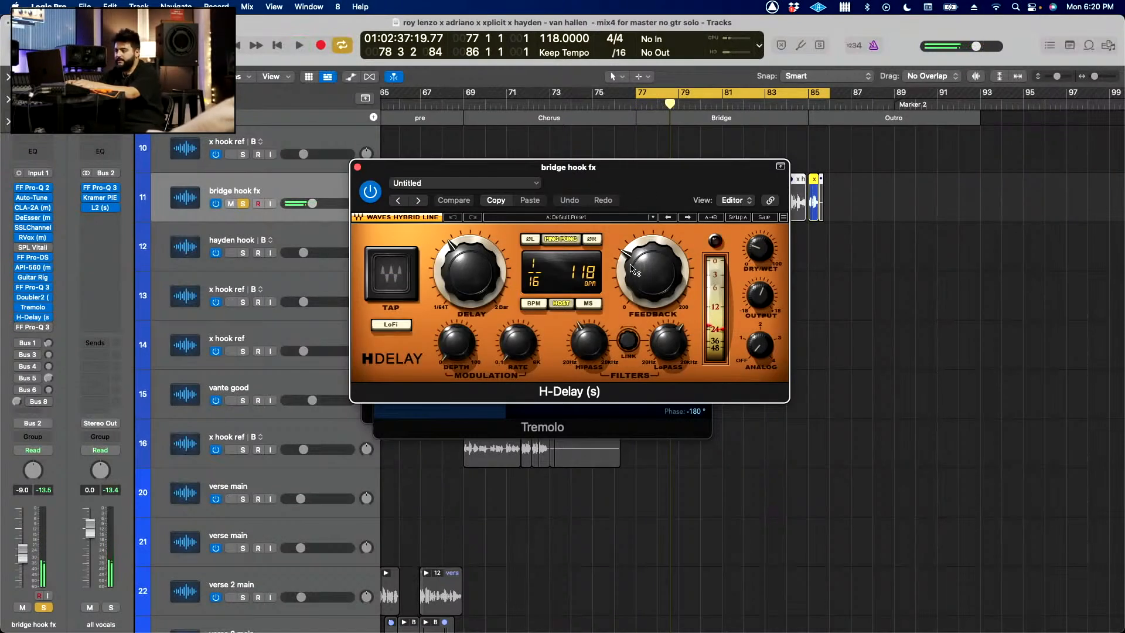
{"action": "key", "text": "space"}
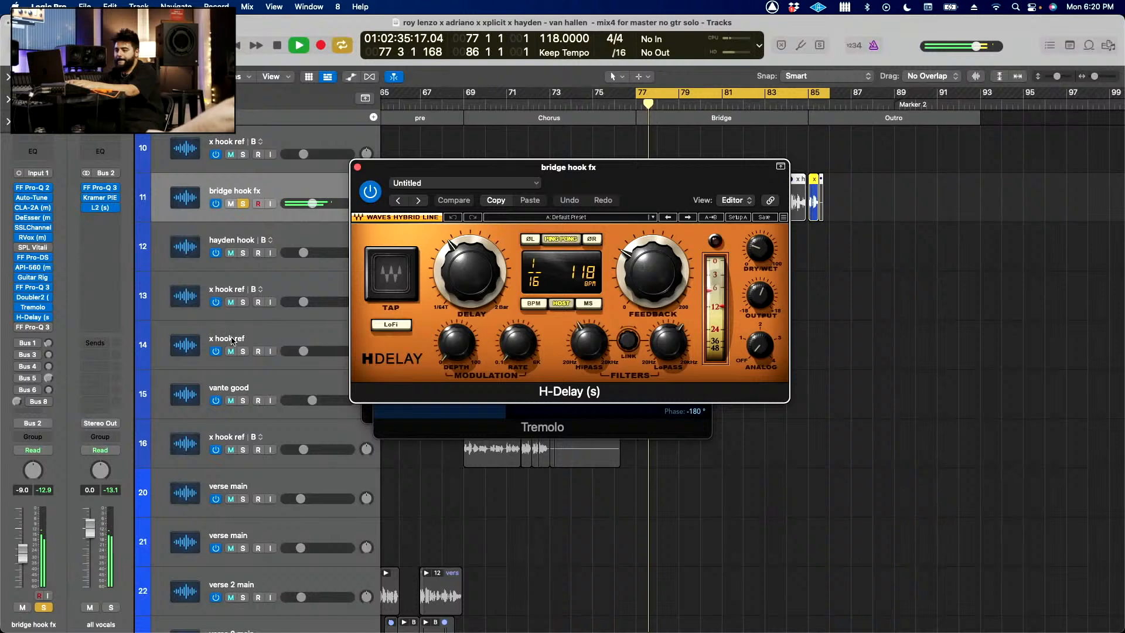
{"action": "left_click", "coordinate": [21, 328]}
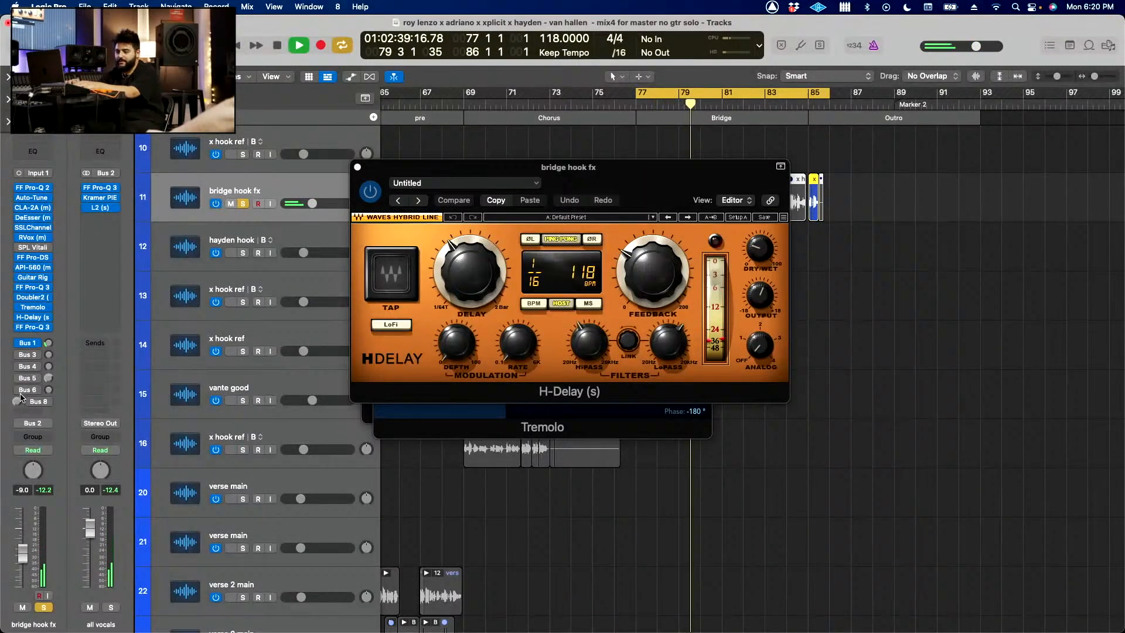
Step: Turn the bridge hook fx sends to Bus 3, 4, 5 and 6 back on and replay the vocal from the cycle start
{"action": "left_click", "coordinate": [19, 355]}
{"action": "left_click", "coordinate": [19, 366]}
{"action": "left_click", "coordinate": [18, 378]}
{"action": "left_click", "coordinate": [19, 390]}
{"action": "key", "text": "space"}
{"action": "key", "text": "space"}
{"action": "left_click", "coordinate": [31, 402]}
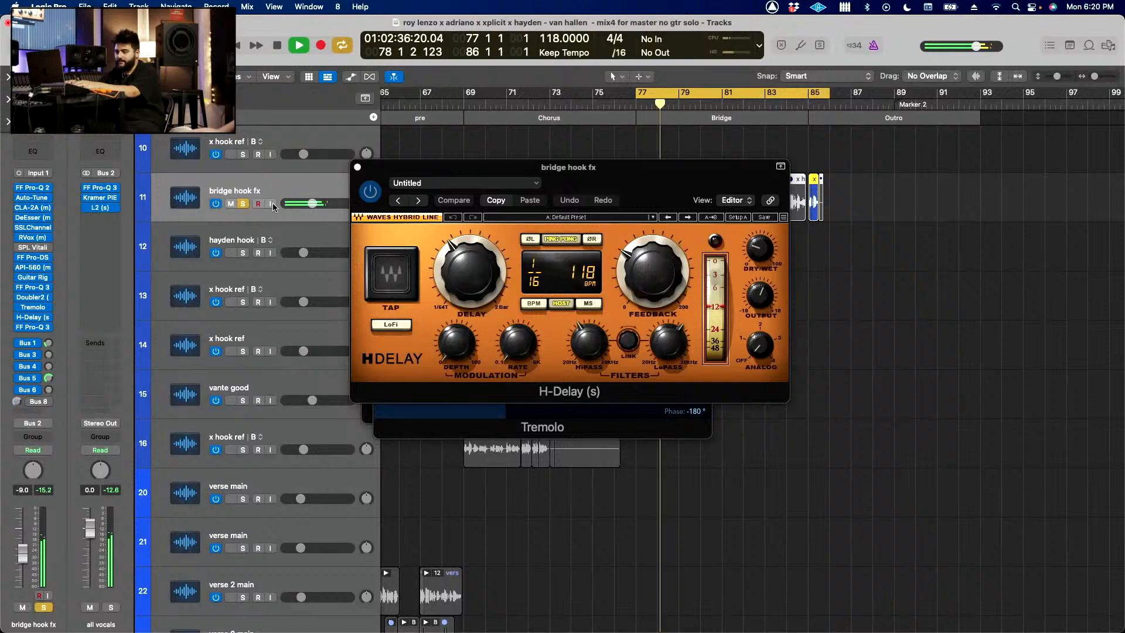
{"action": "key", "text": "space"}
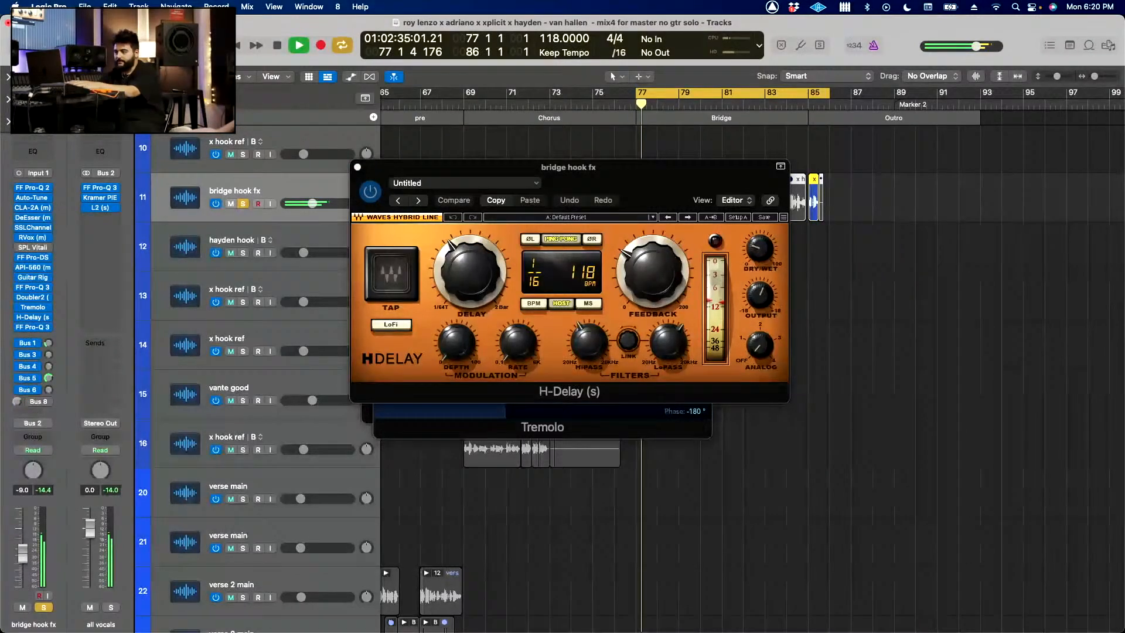
Step: Unsolo the bridge hook fx vocal during playback and close the H-Delay, Doubler2 and Tremolo windows
{"action": "left_click", "coordinate": [358, 169]}
{"action": "left_click", "coordinate": [369, 178]}
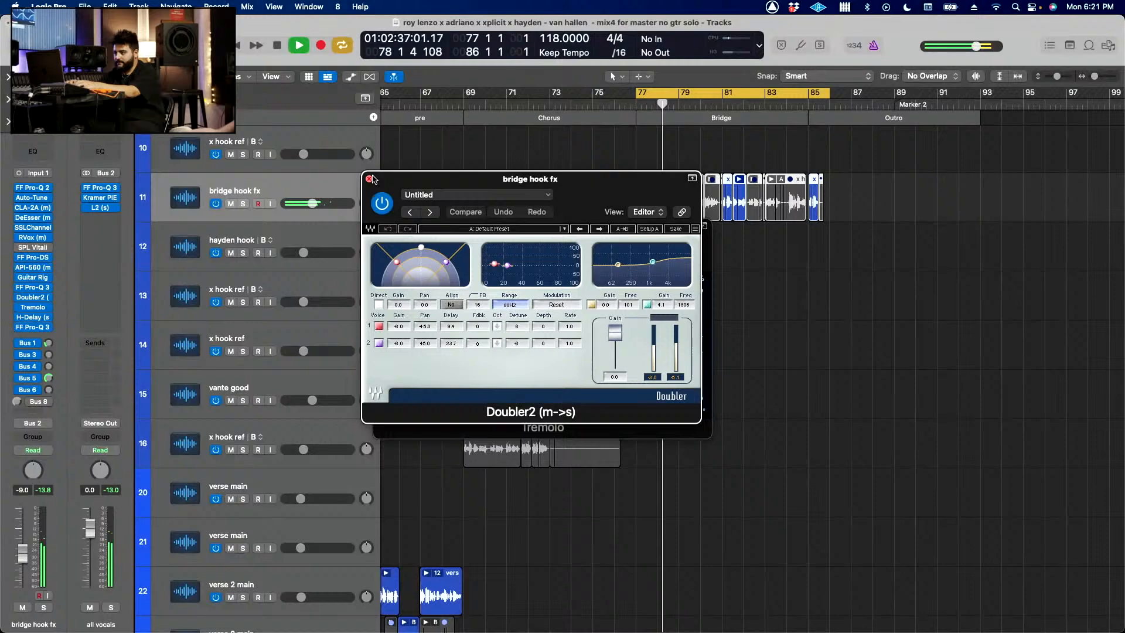
{"action": "left_click", "coordinate": [380, 228]}
{"action": "left_click", "coordinate": [381, 228]}
Step: Turn off the cycle, look over the guitar and drum tracks around the bridge and stop playback
{"action": "scroll", "coordinate": [563, 230], "scroll_direction": "down", "scroll_amount": 10}
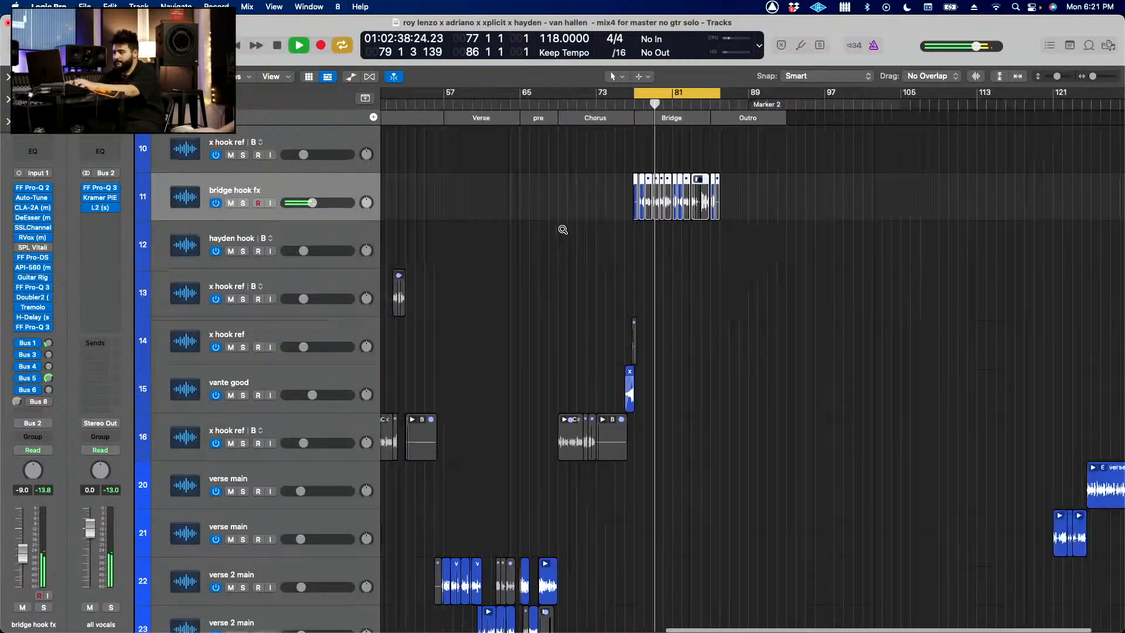
{"action": "key", "text": "c"}
{"action": "scroll", "coordinate": [562, 229], "scroll_direction": "down", "scroll_amount": 10}
{"action": "key", "text": "space"}
Step: Switch to the mix v3 project alternative without saving the changes to the current one
{"action": "left_click", "coordinate": [84, 6]}
{"action": "mouse_move", "coordinate": [135, 179]}
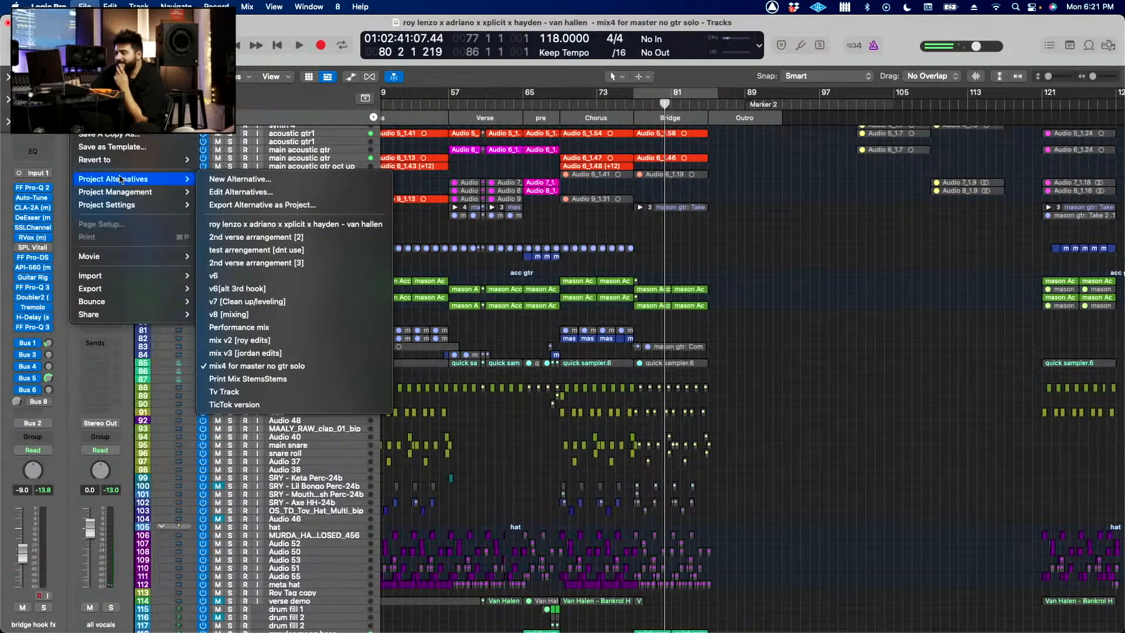
{"action": "left_click", "coordinate": [288, 354]}
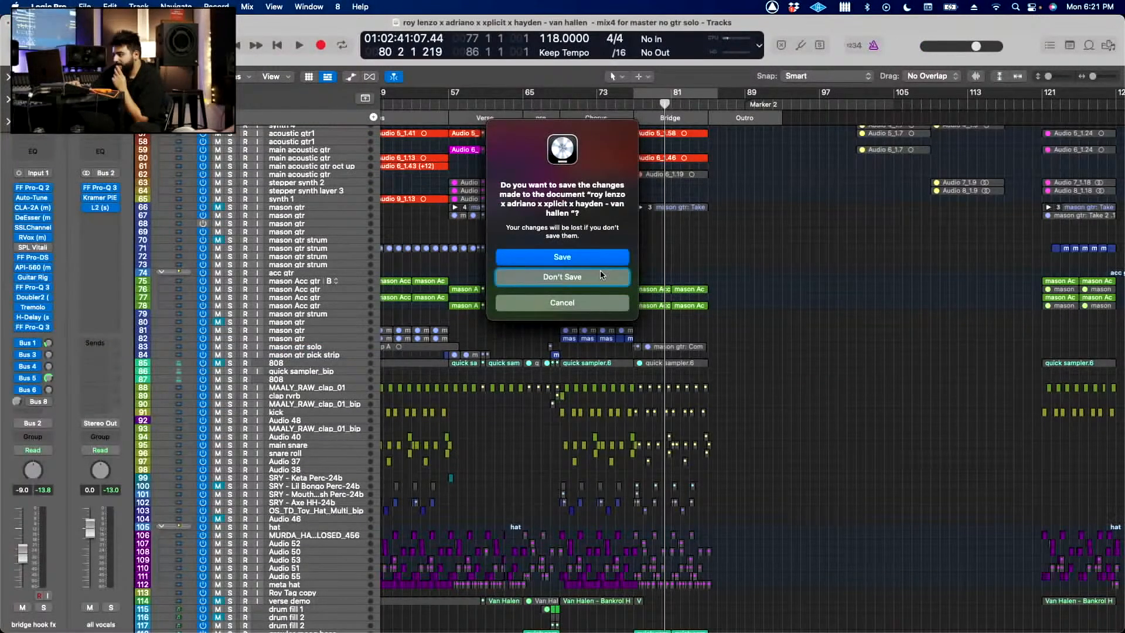
{"action": "left_click", "coordinate": [592, 273]}
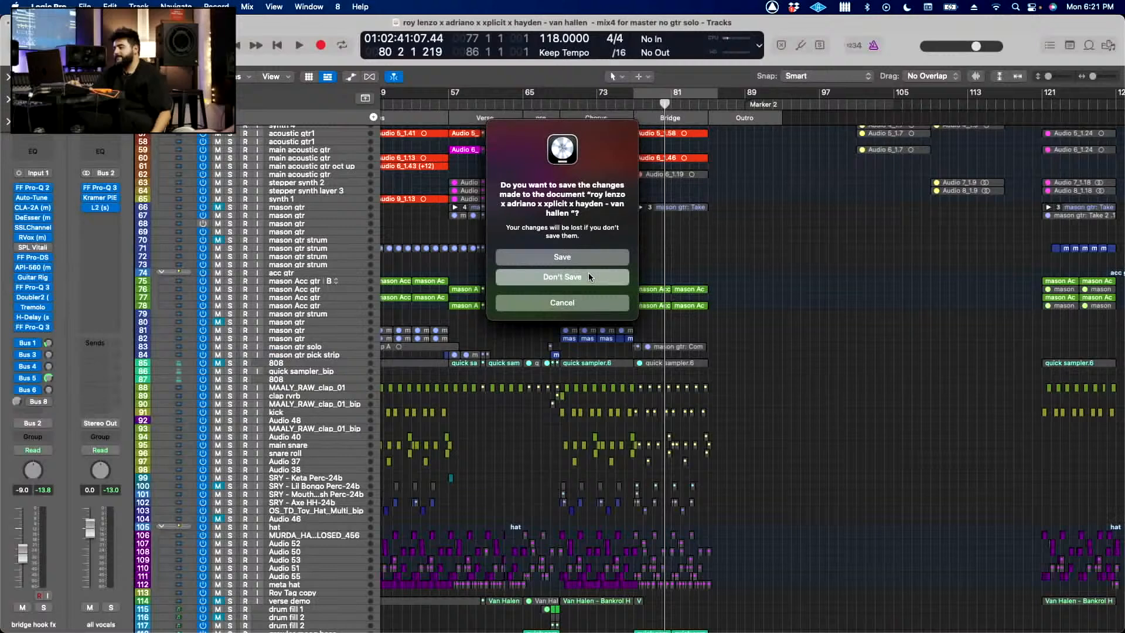
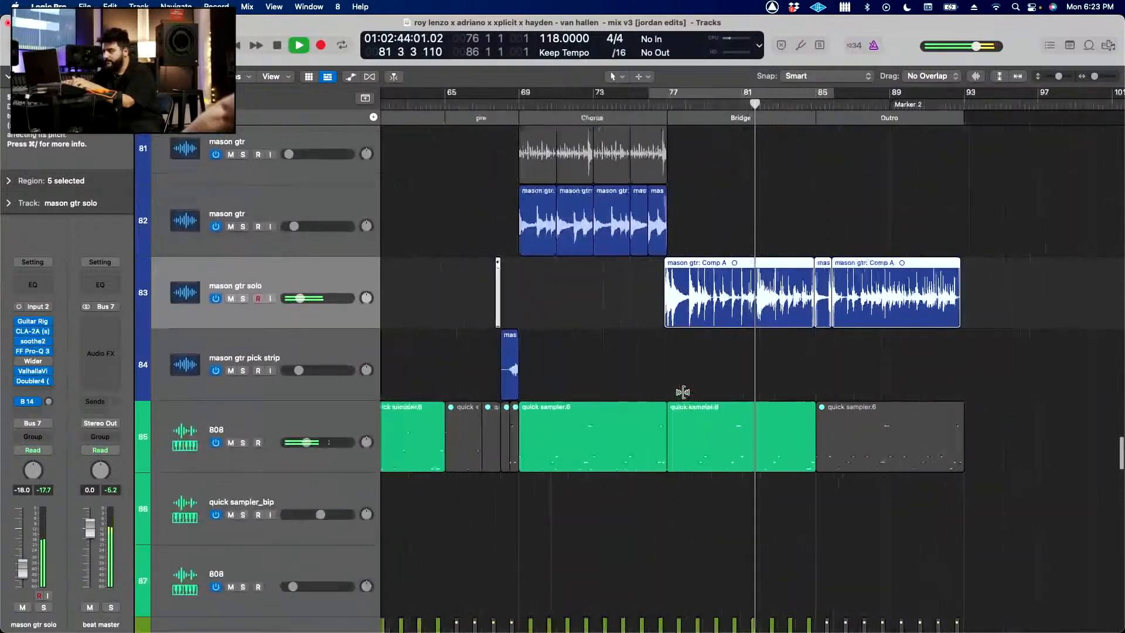
Step: Play the bridge through the outro and examine the mason gtr solo regions alongside the guitar and 808 tracks
{"action": "scroll", "coordinate": [683, 393], "scroll_direction": "up", "scroll_amount": 5}
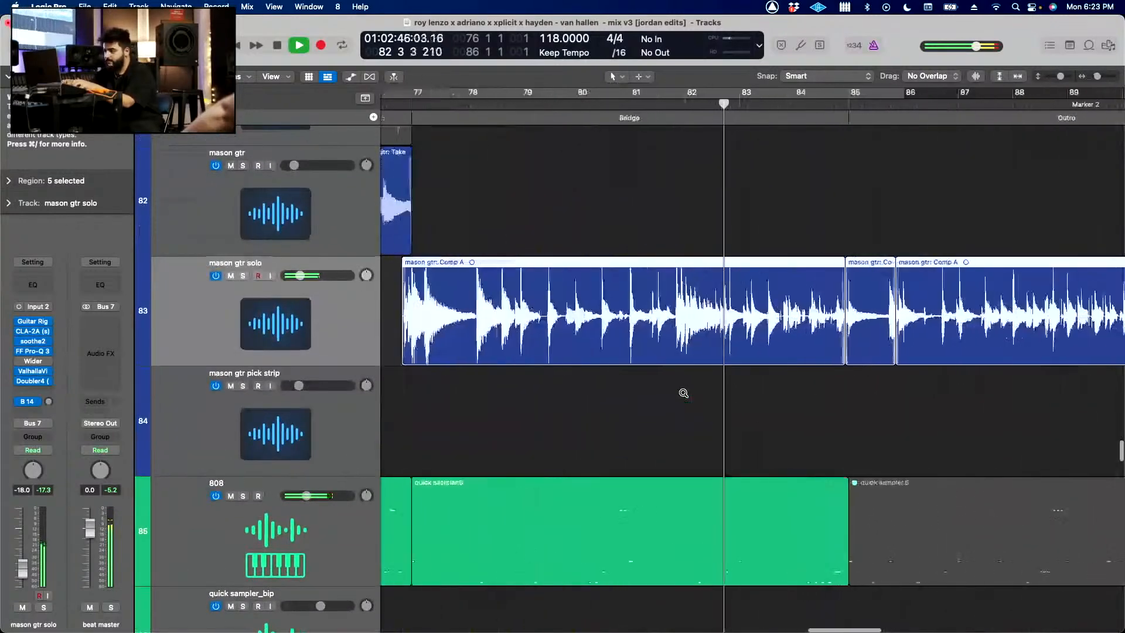
{"action": "scroll", "coordinate": [683, 393], "scroll_direction": "down", "scroll_amount": 10}
{"action": "scroll", "coordinate": [683, 393], "scroll_direction": "up", "scroll_amount": 1}
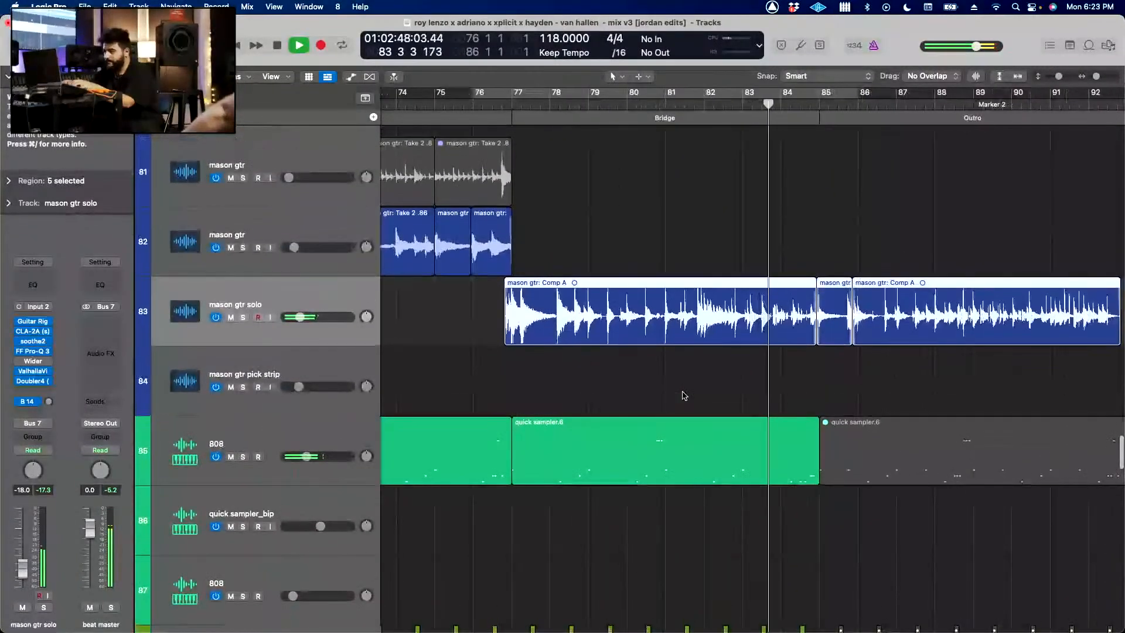
{"action": "left_click", "coordinate": [685, 396]}
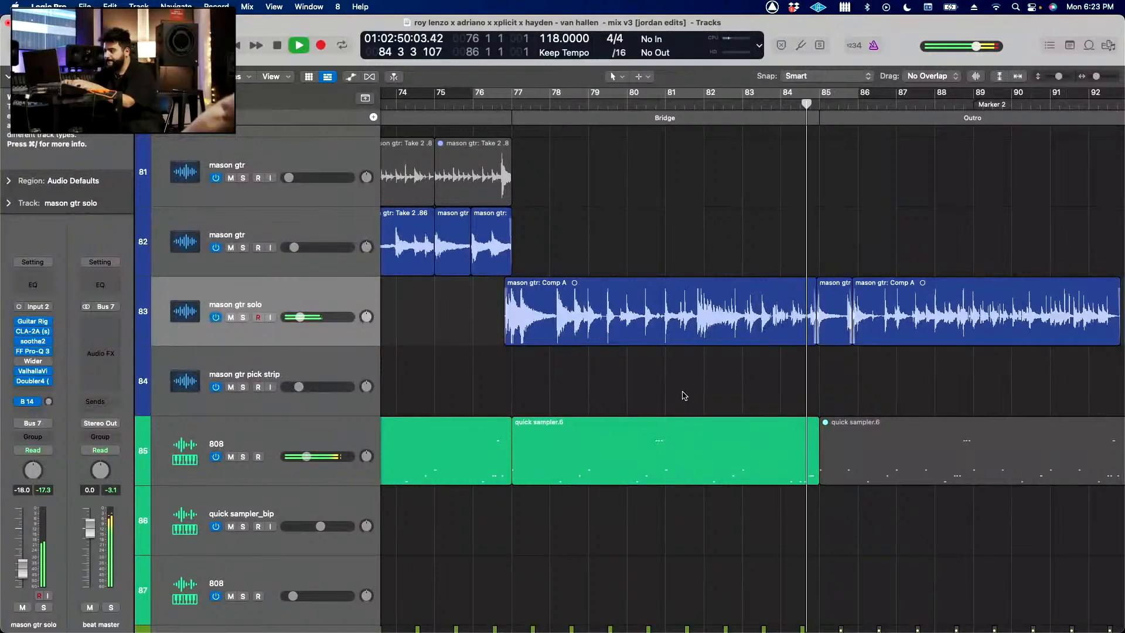
{"action": "key", "text": "super+Left"}
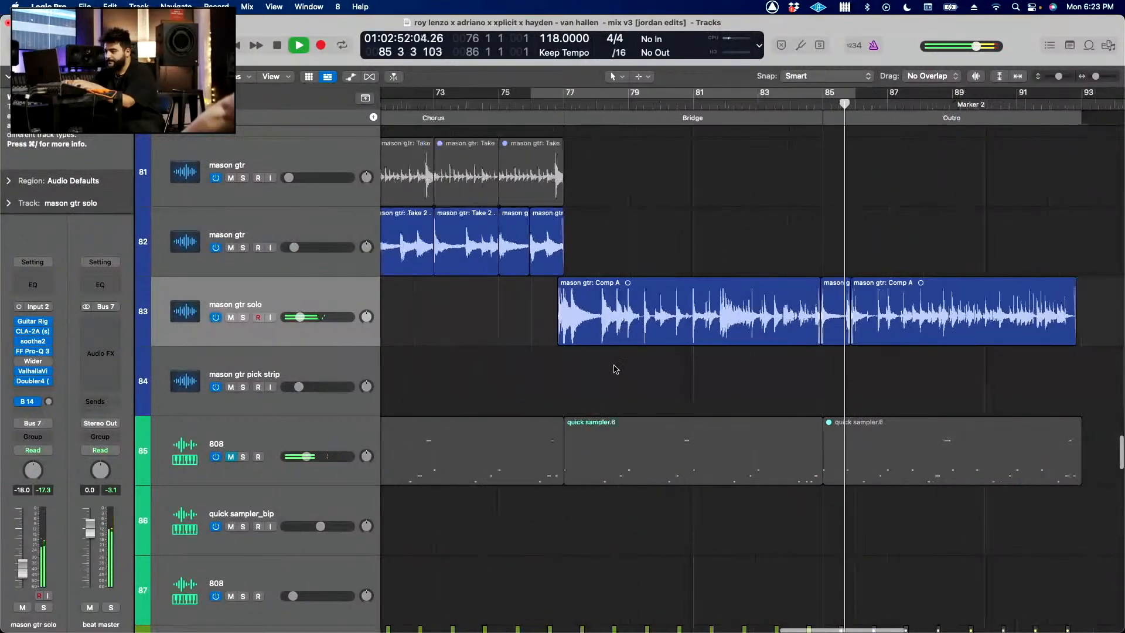
{"action": "left_click", "coordinate": [327, 300]}
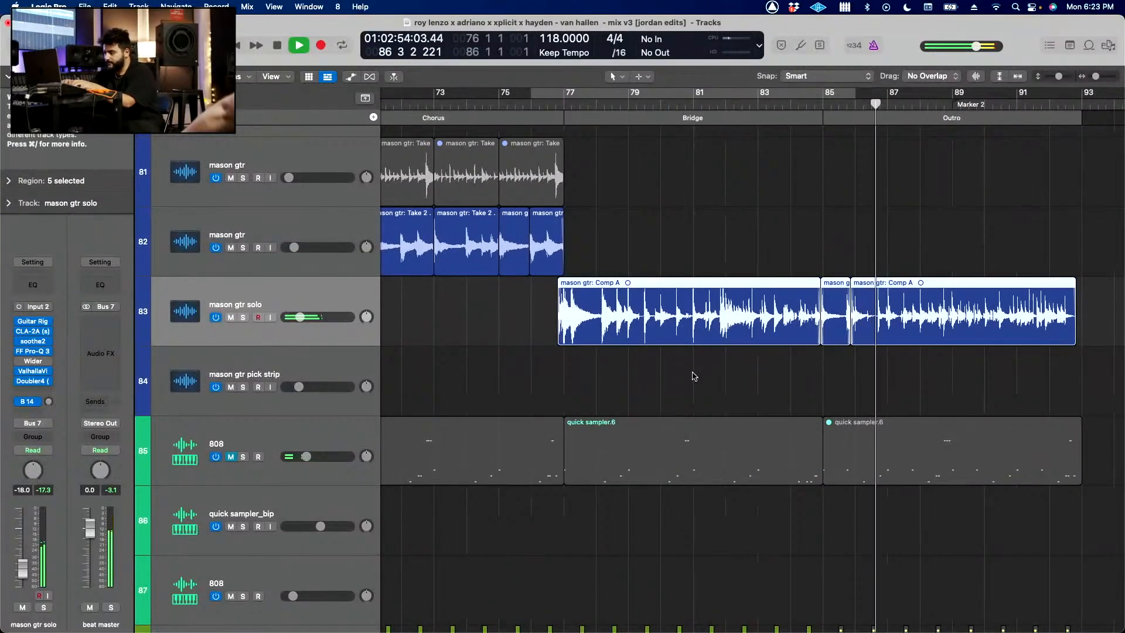
{"action": "scroll", "coordinate": [692, 375], "scroll_direction": "down", "scroll_amount": 2}
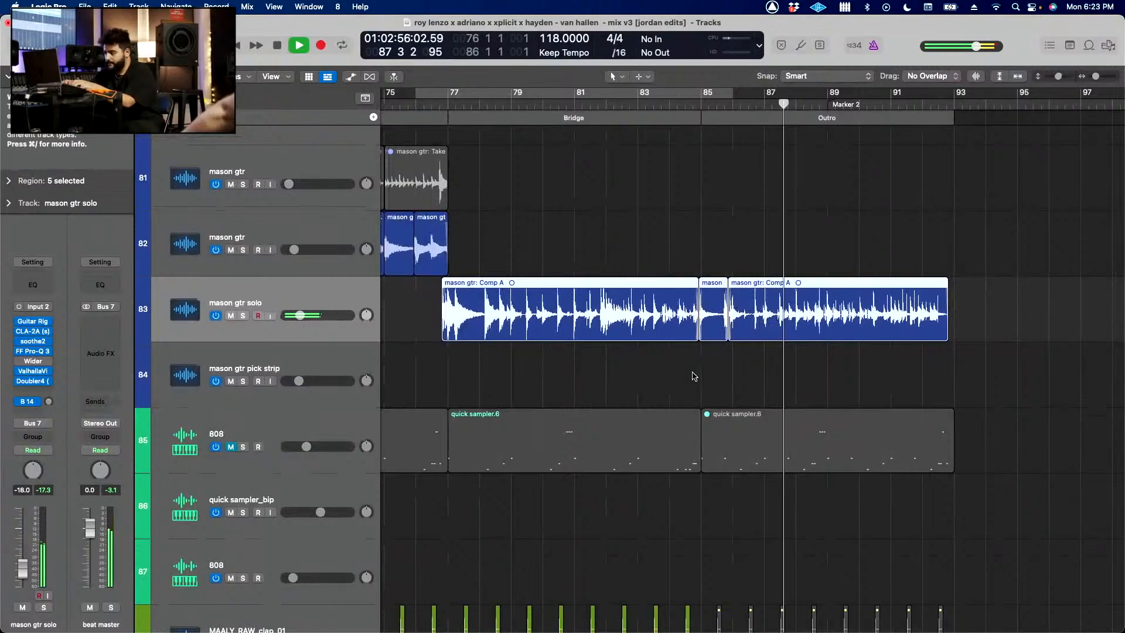
{"action": "scroll", "coordinate": [693, 374], "scroll_direction": "down", "scroll_amount": 2}
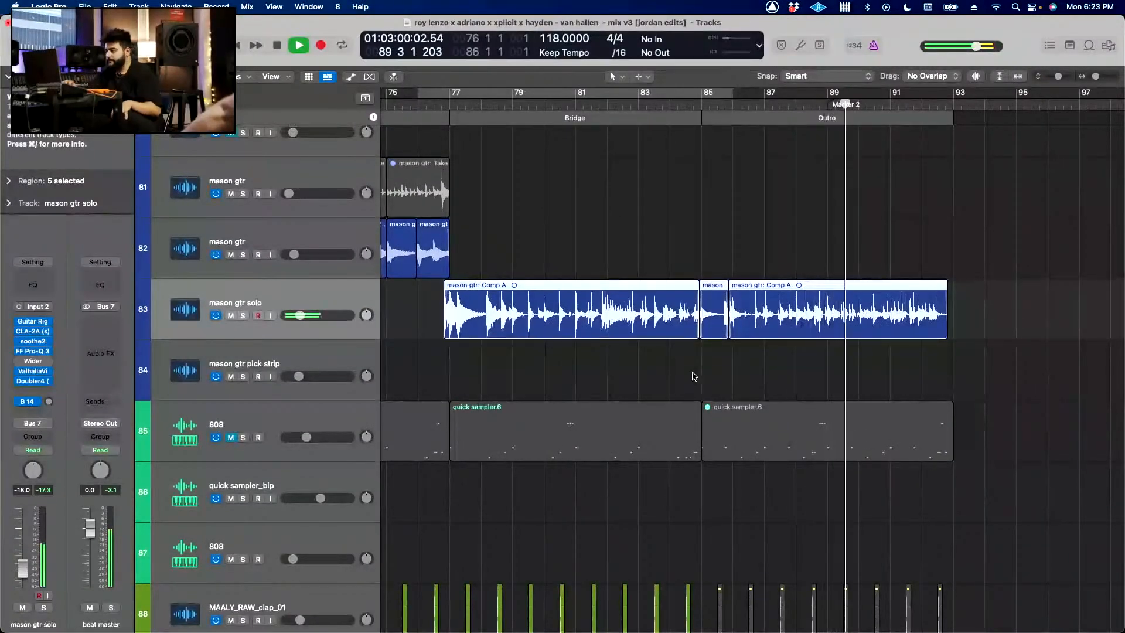
{"action": "scroll", "coordinate": [693, 376], "scroll_direction": "down", "scroll_amount": 1}
{"action": "scroll", "coordinate": [693, 376], "scroll_direction": "down", "scroll_amount": 3}
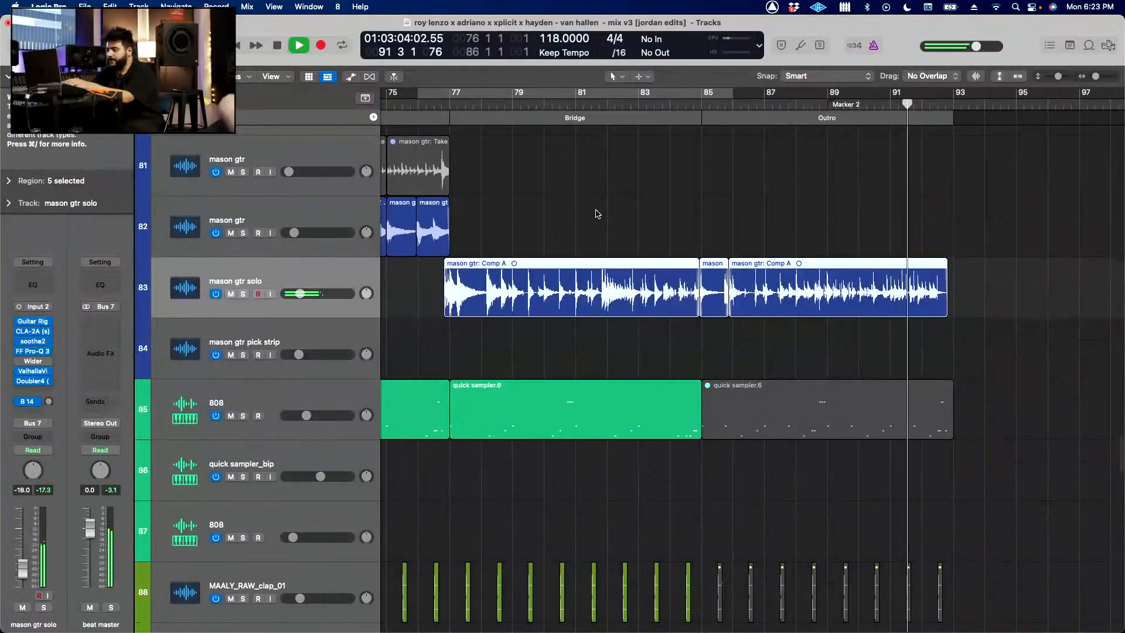
Step: Solo the mason gtr solo track, stop playback and set the cycle range from bar 76 to bar 94
{"action": "key", "text": "s"}
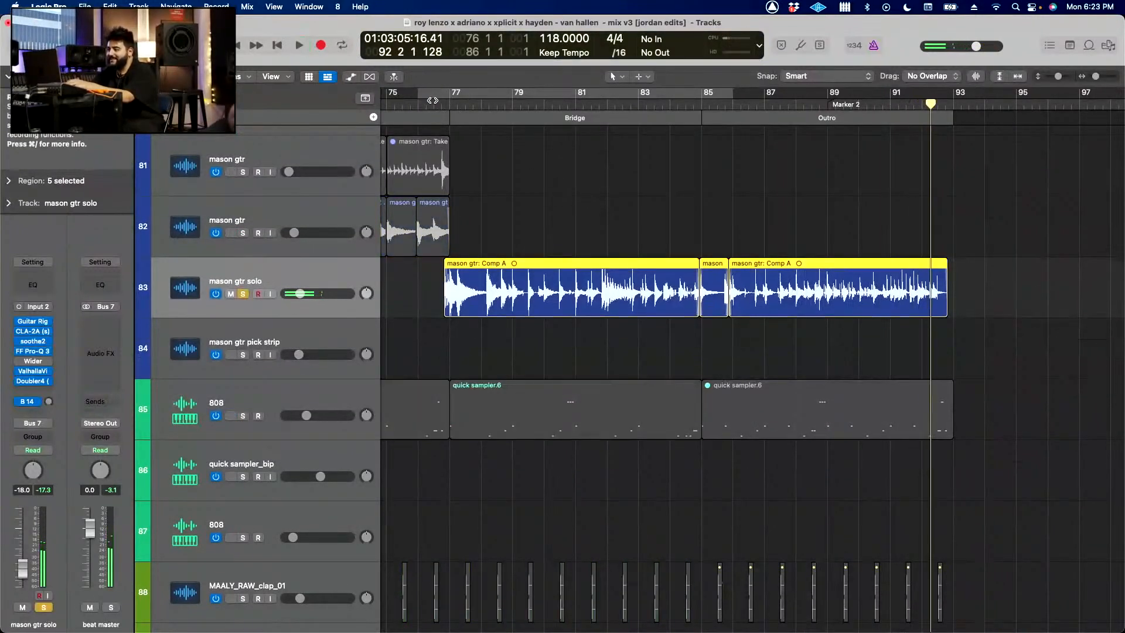
{"action": "left_click_drag", "start_coordinate": [433, 100], "coordinate": [984, 182]}
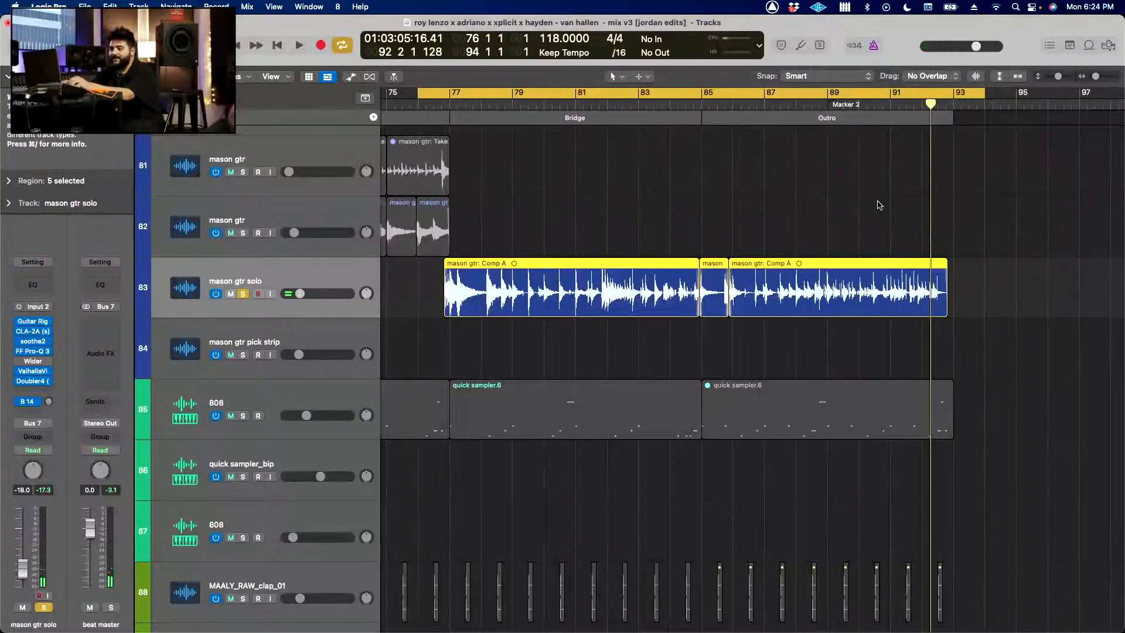
{"action": "left_click", "coordinate": [879, 205]}
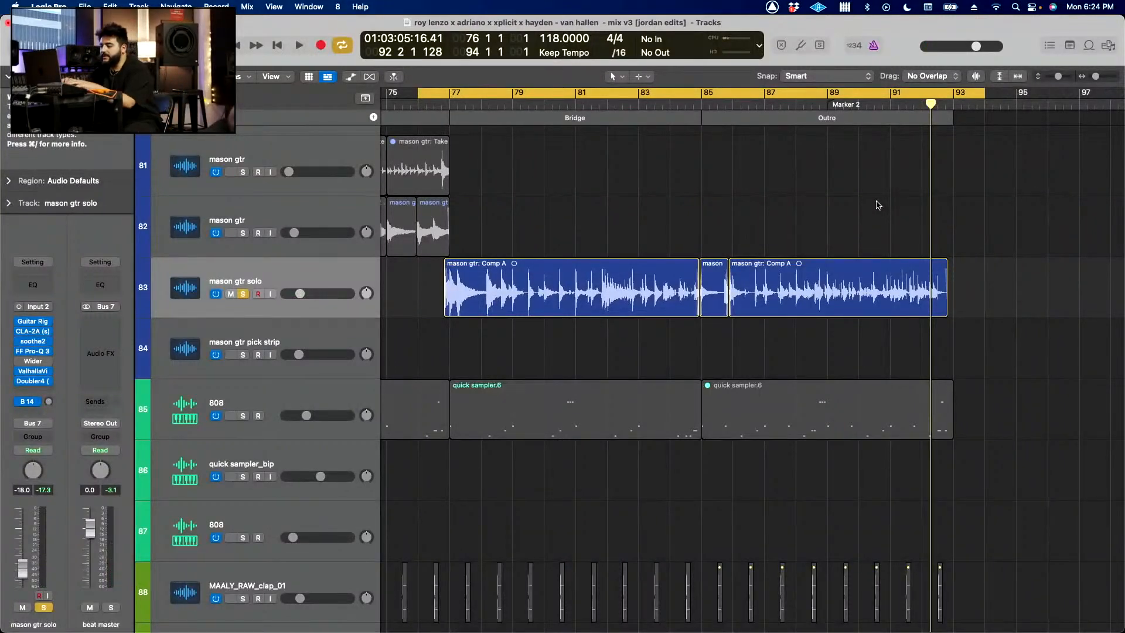
{"action": "left_click_drag", "start_coordinate": [797, 299], "coordinate": [787, 273]}
{"action": "left_click", "coordinate": [788, 193]}
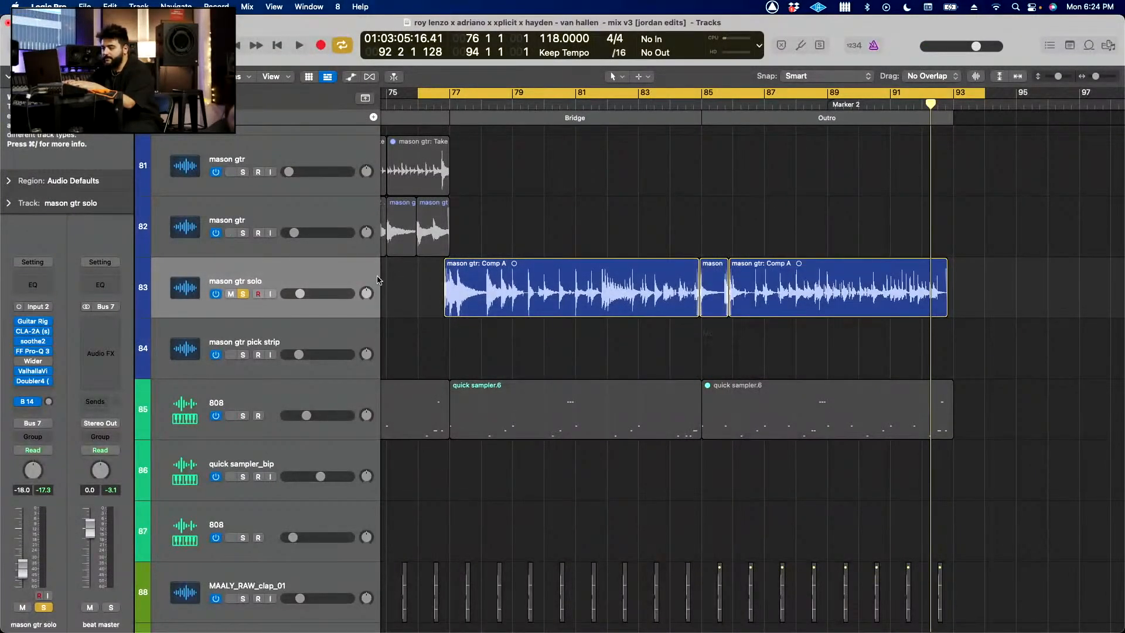
Step: Bypass the ValhallaVi, Doubler4 and FF Pro-Q 3 on the soloed guitar and inspect its CLA-2A during playback
{"action": "key", "text": "space"}
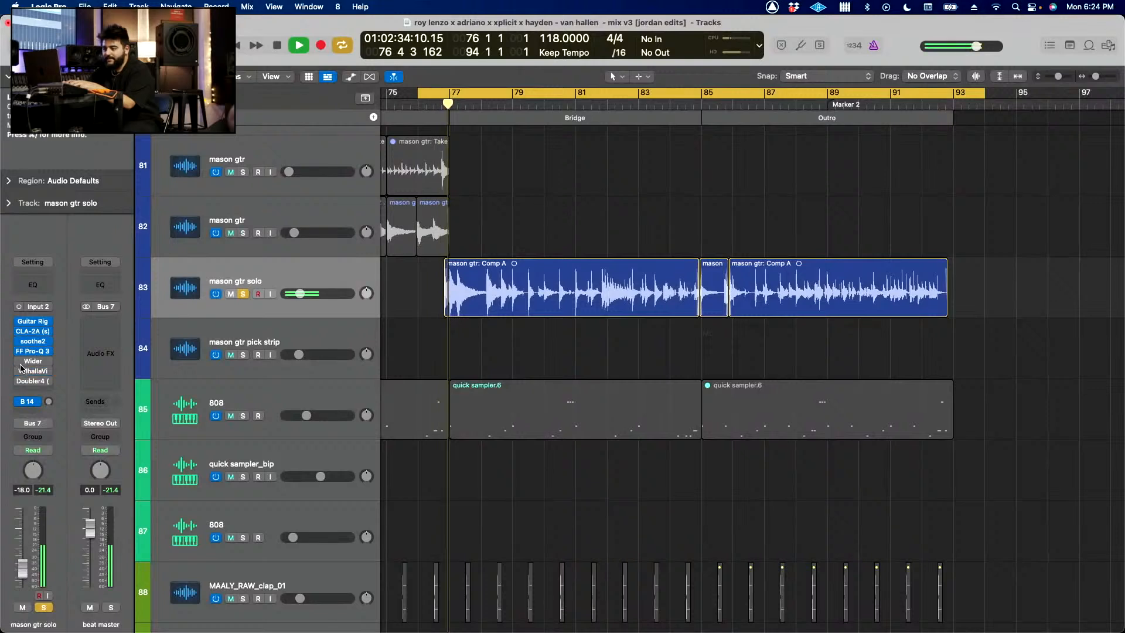
{"action": "key", "text": "space"}
{"action": "left_click", "coordinate": [30, 332]}
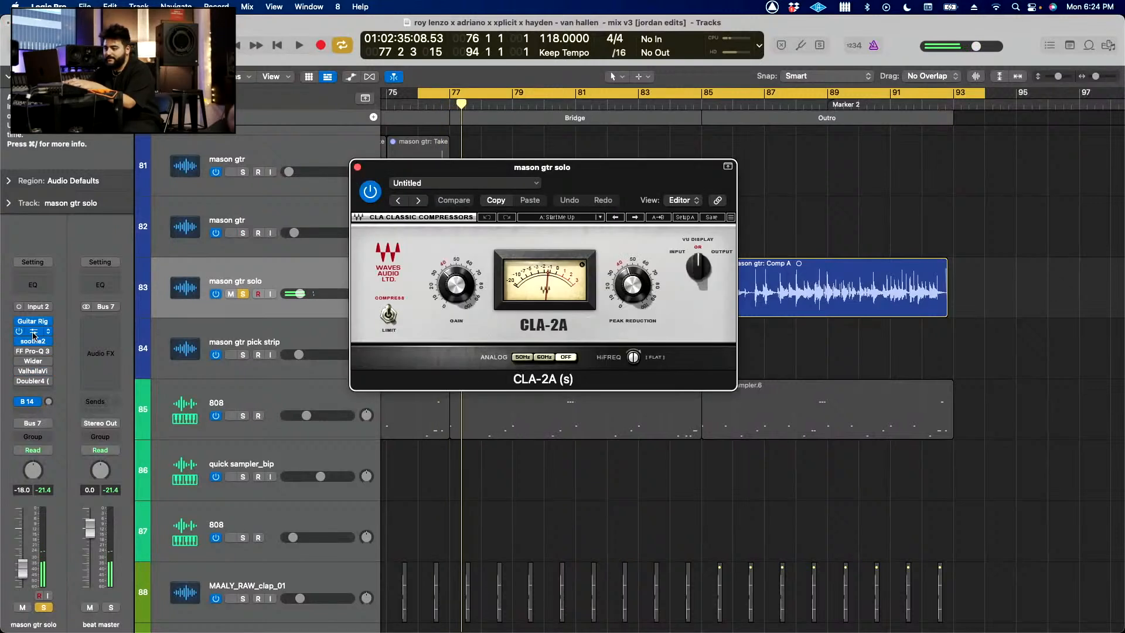
{"action": "key", "text": "space"}
{"action": "mouse_move", "coordinate": [646, 290]}
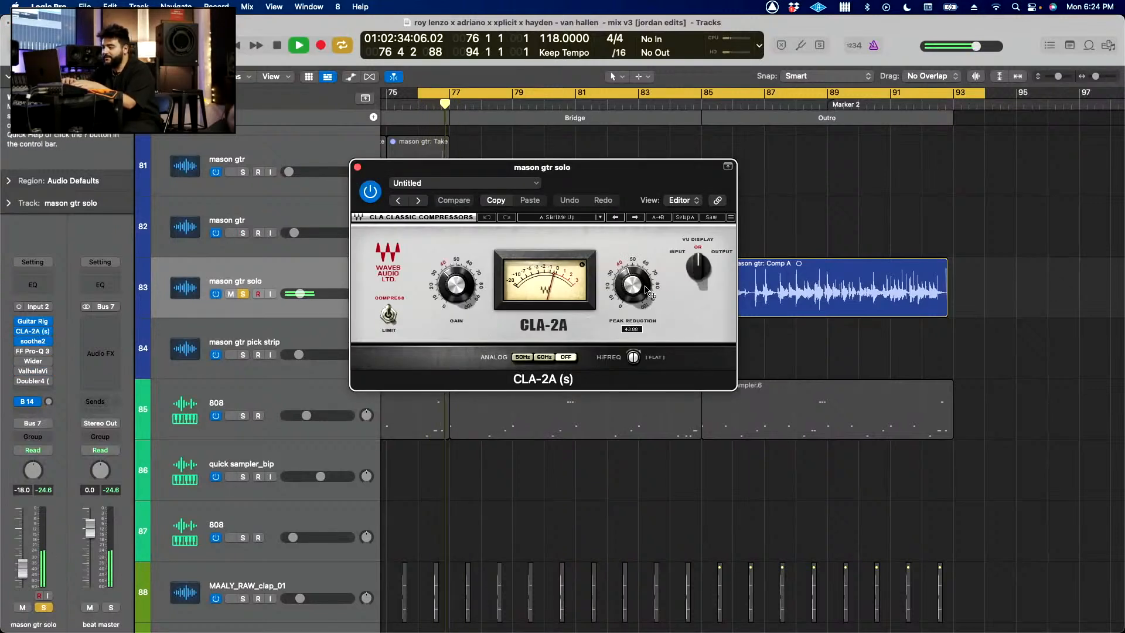
Step: Open the guitar solo's FF Pro-Q 3 and compare the sound with the EQ bypassed and turned back on
{"action": "left_click", "coordinate": [33, 351]}
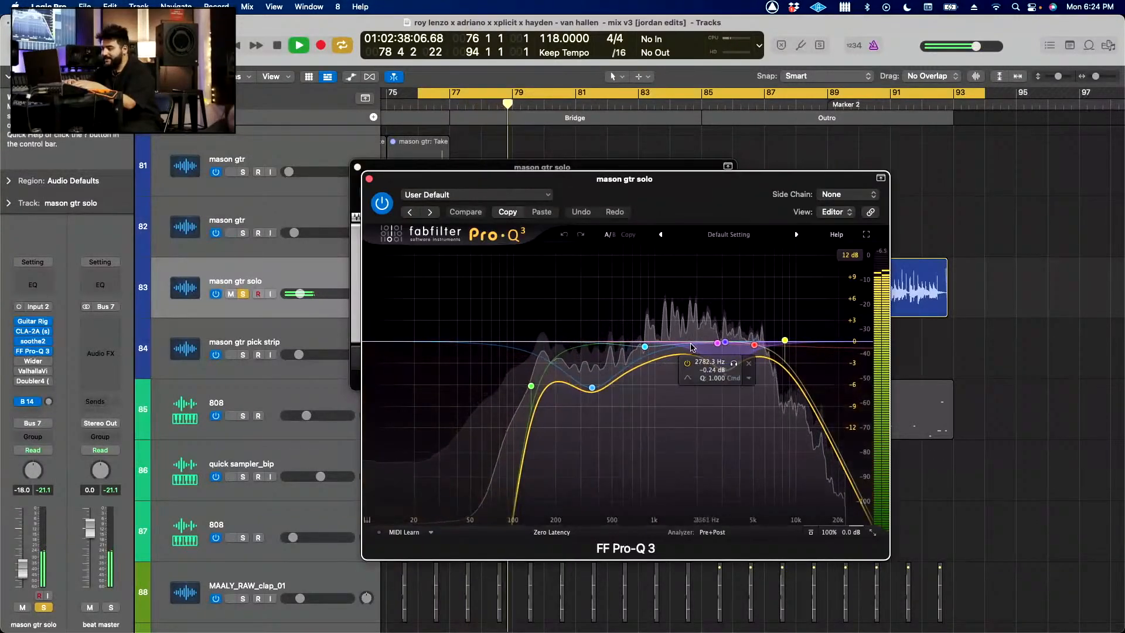
{"action": "key", "text": "space"}
{"action": "key", "text": "b"}
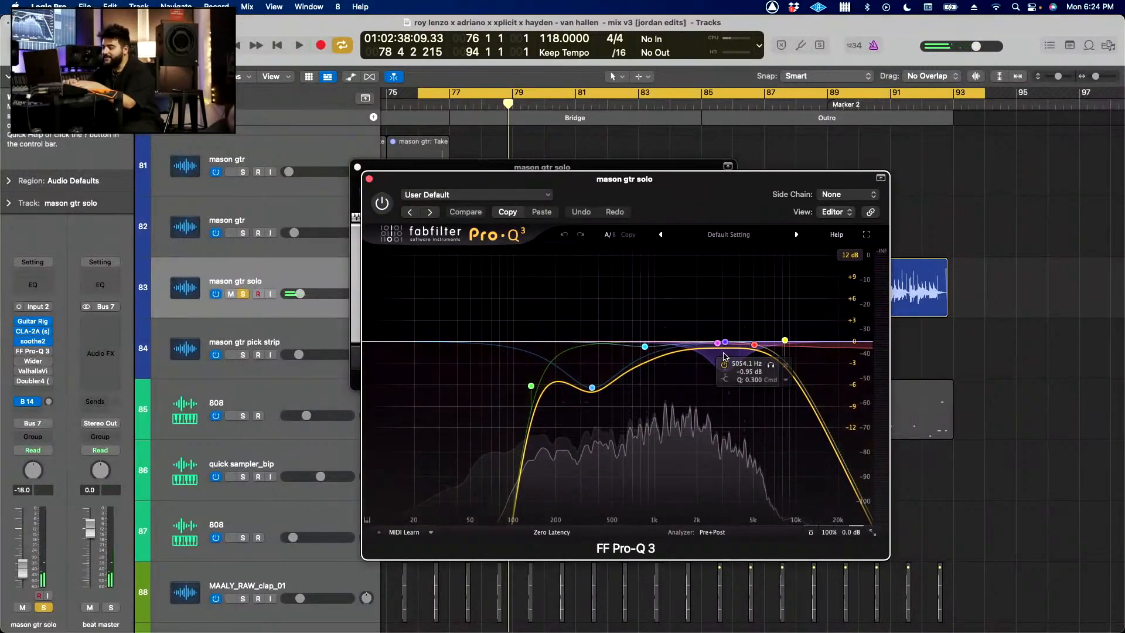
{"action": "key", "text": "space"}
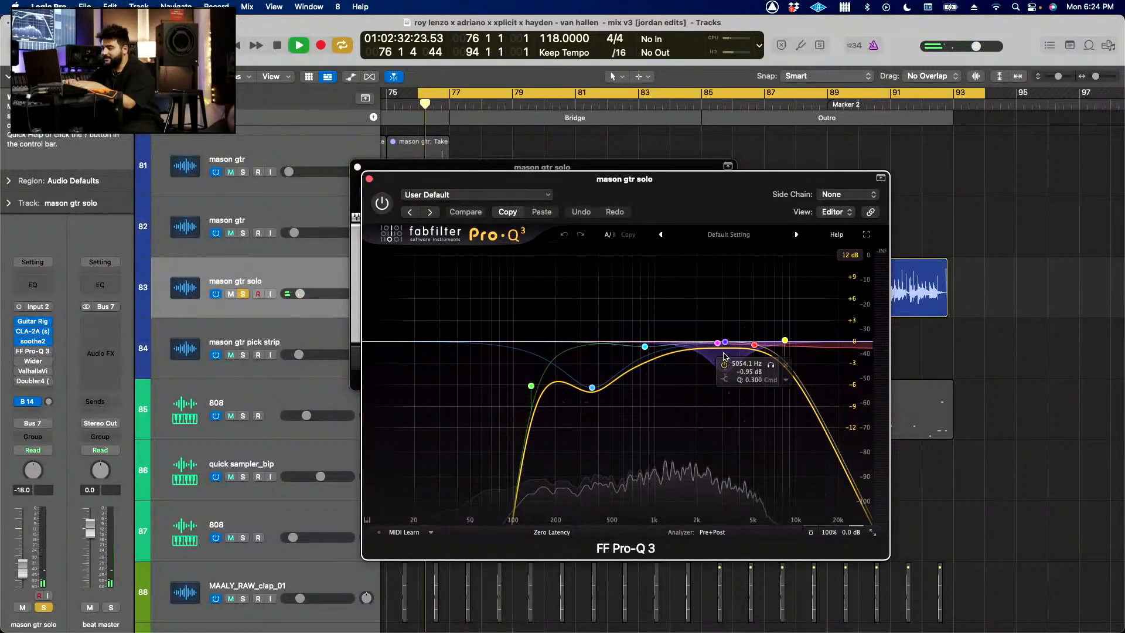
{"action": "left_click", "coordinate": [382, 203]}
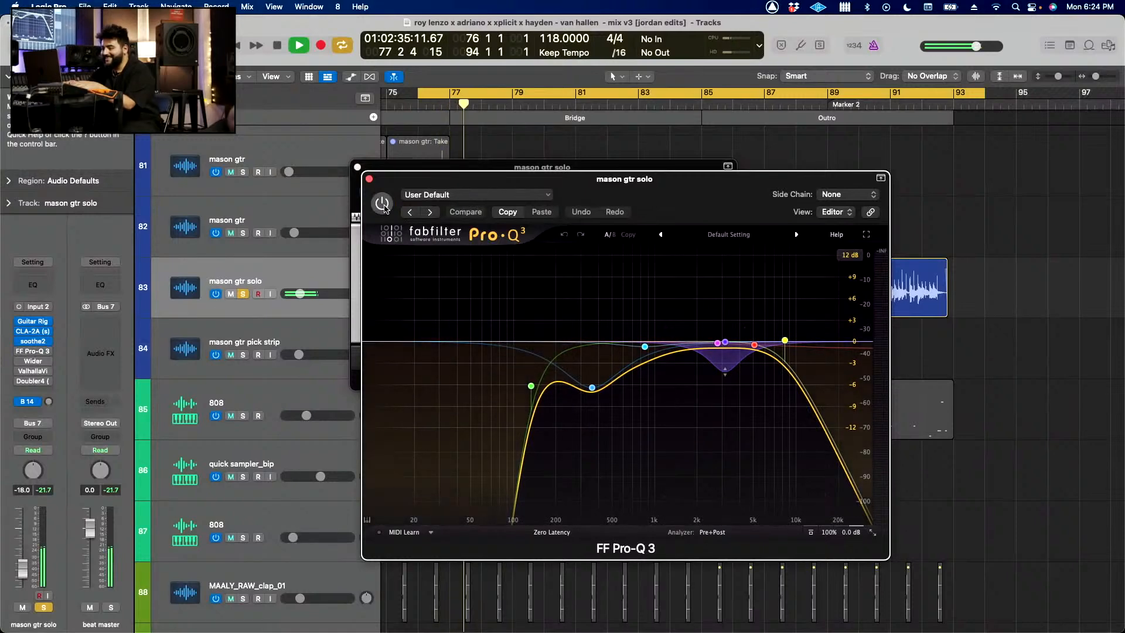
Step: Open the guitar solo's Doubler4, turn it back on and replay from the cycle start
{"action": "left_click", "coordinate": [29, 381]}
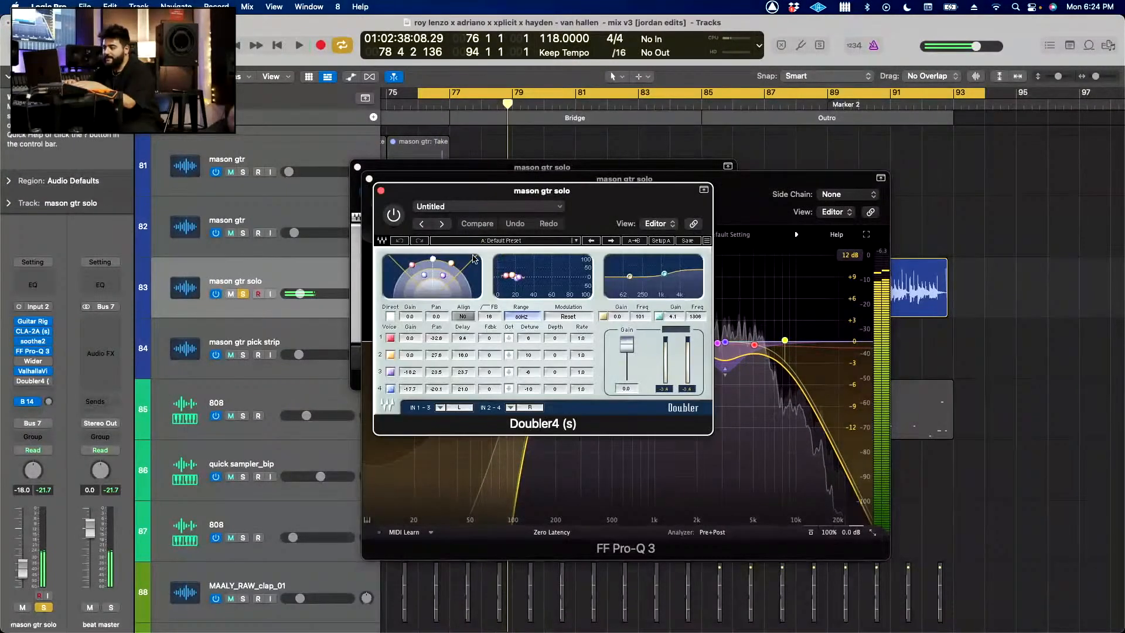
{"action": "key", "text": "space"}
{"action": "left_click", "coordinate": [393, 214]}
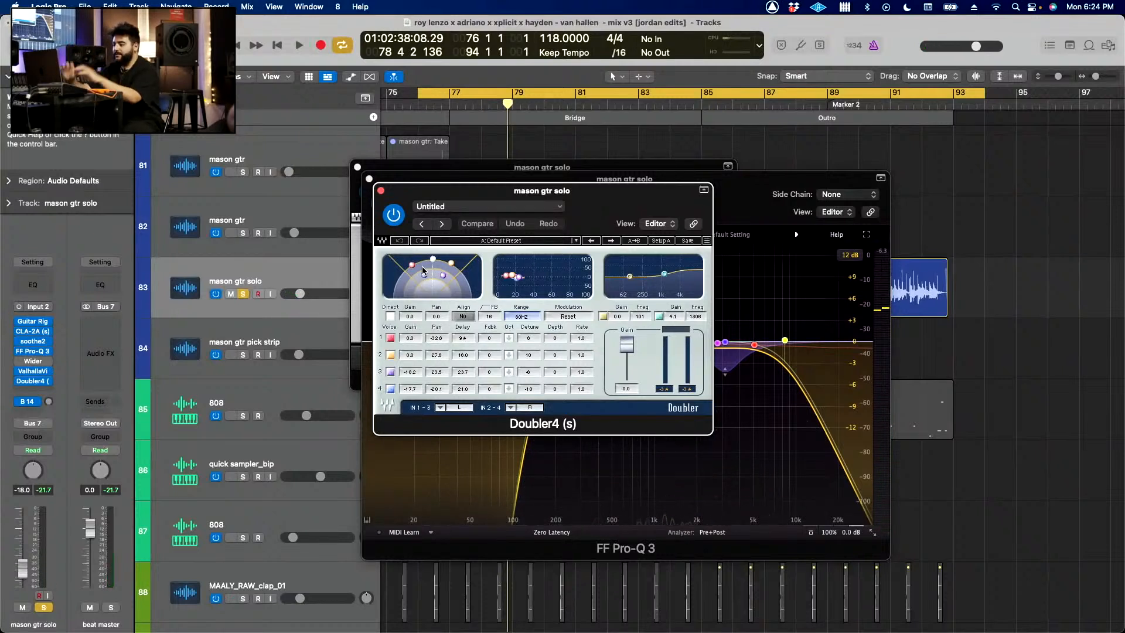
{"action": "key", "text": "space"}
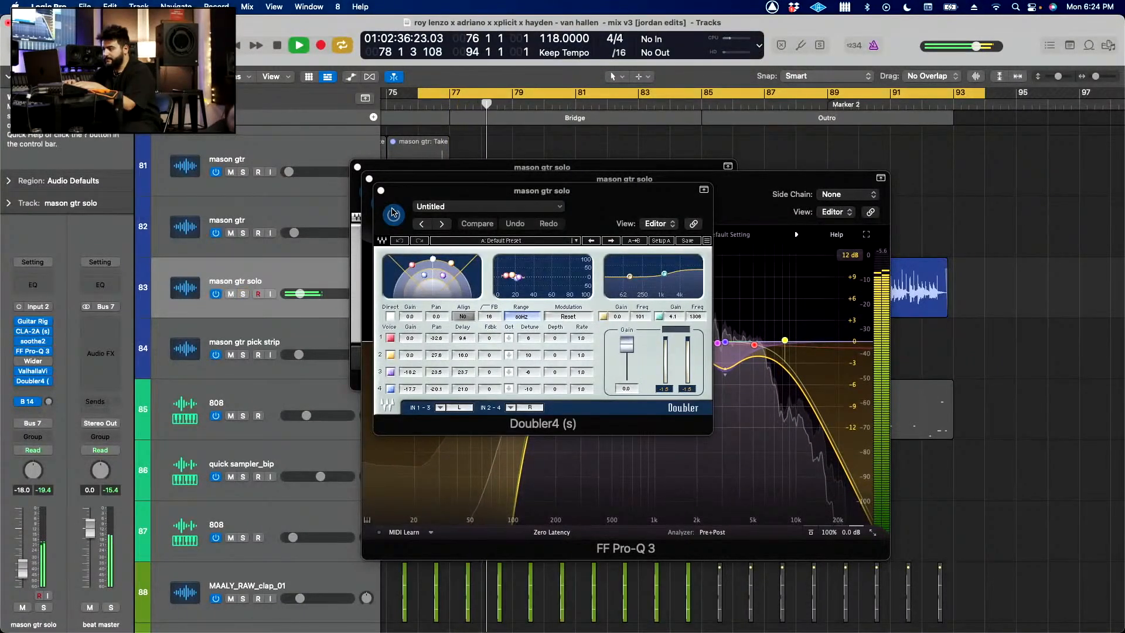
Step: Unsolo the mason gtr solo track during playback and close the Doubler4, FF Pro-Q 3 and CLA-2A windows
{"action": "left_click", "coordinate": [380, 190]}
{"action": "left_click", "coordinate": [370, 179]}
{"action": "left_click", "coordinate": [357, 167]}
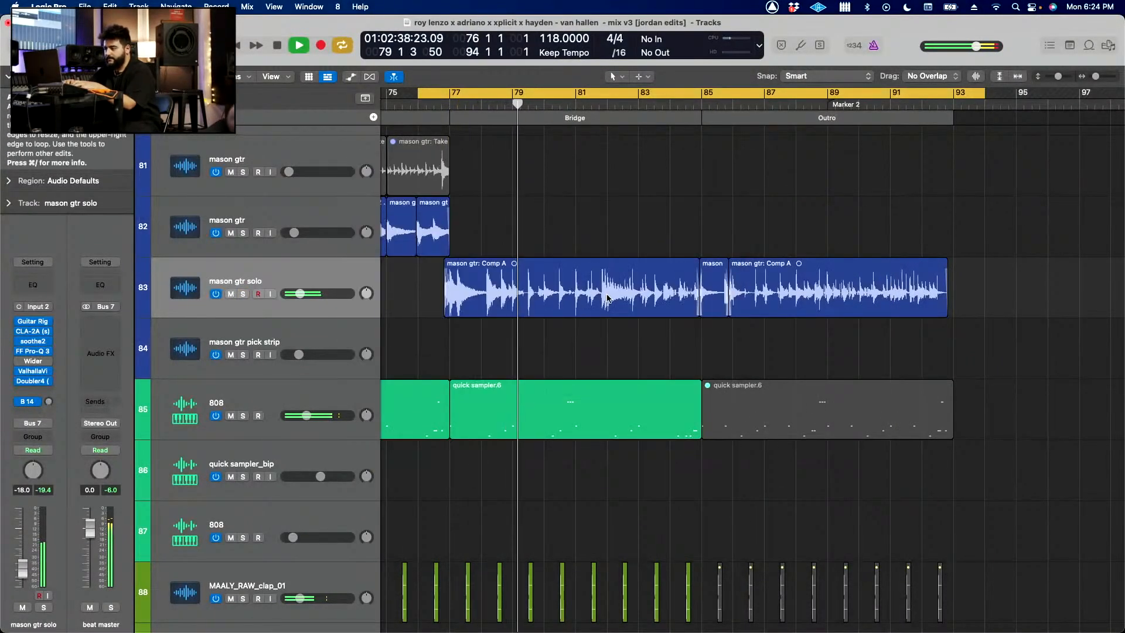
Step: Examine the guitar solo's arrangement against the 808, clap and kick tracks around the bridge and stop playback
{"action": "scroll", "coordinate": [600, 317], "scroll_direction": "down", "scroll_amount": 3}
{"action": "scroll", "coordinate": [601, 317], "scroll_direction": "left", "scroll_amount": 2}
{"action": "scroll", "coordinate": [600, 317], "scroll_direction": "down", "scroll_amount": 3}
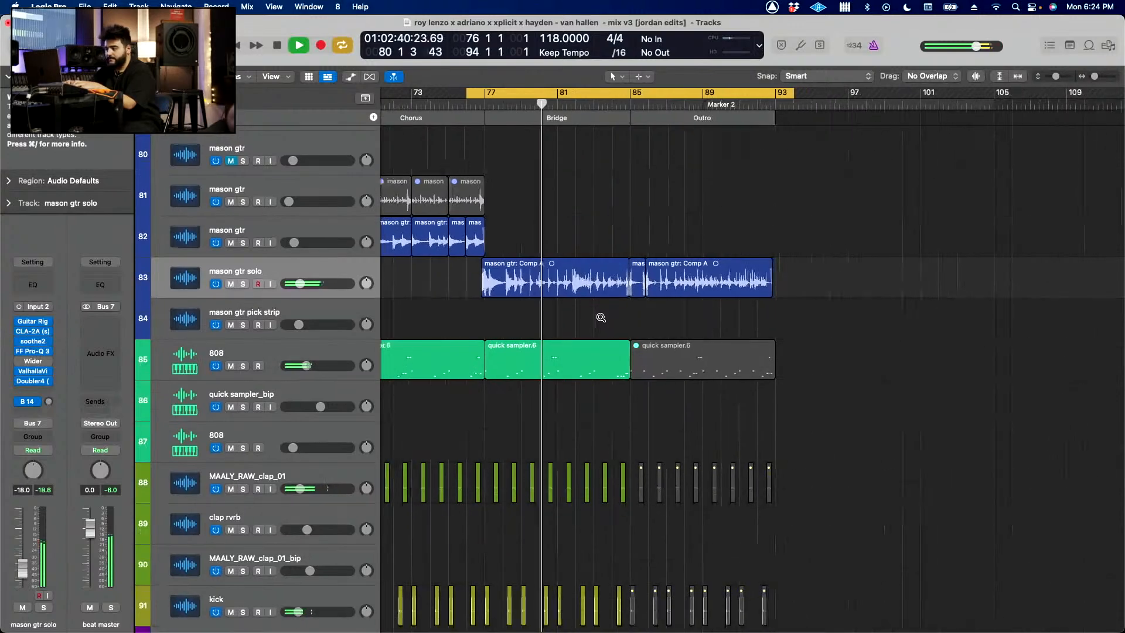
{"action": "key", "text": "space"}
{"action": "scroll", "coordinate": [601, 319], "scroll_direction": "down", "scroll_amount": 2}
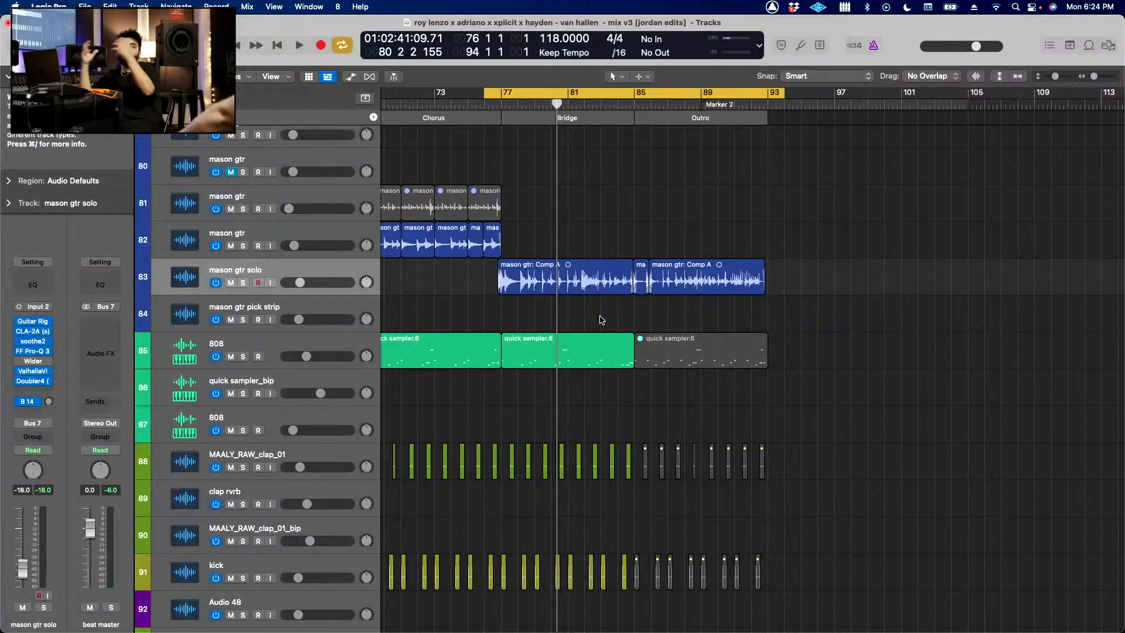
{"action": "scroll", "coordinate": [601, 319], "scroll_direction": "down", "scroll_amount": 5}
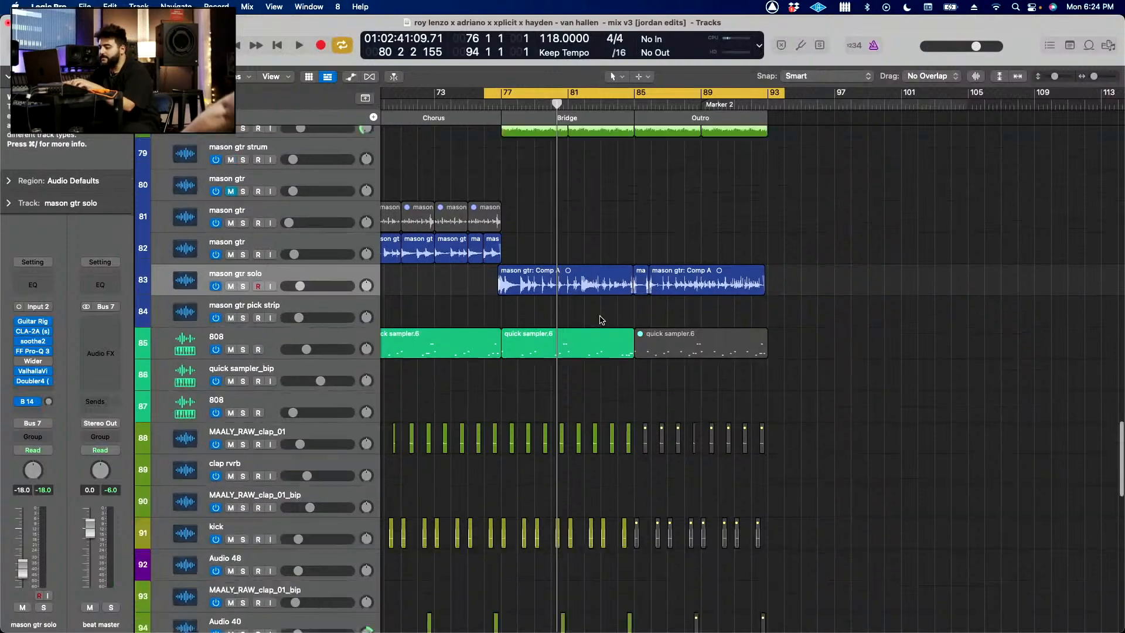
{"action": "scroll", "coordinate": [601, 319], "scroll_direction": "up", "scroll_amount": 5}
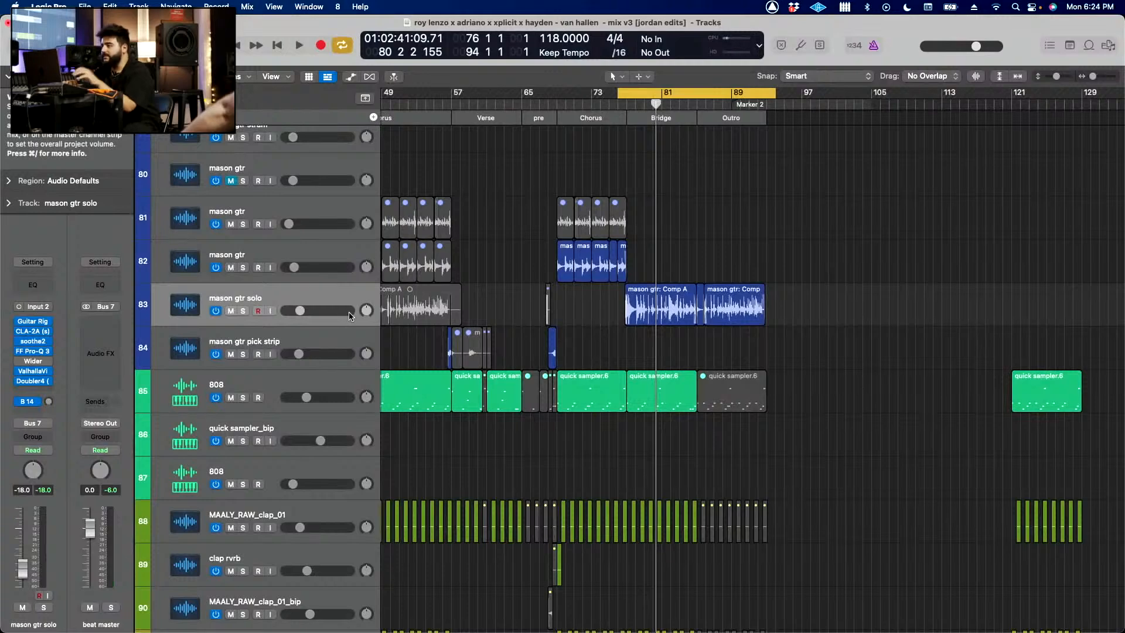
{"action": "scroll", "coordinate": [553, 351], "scroll_direction": "up", "scroll_amount": 4}
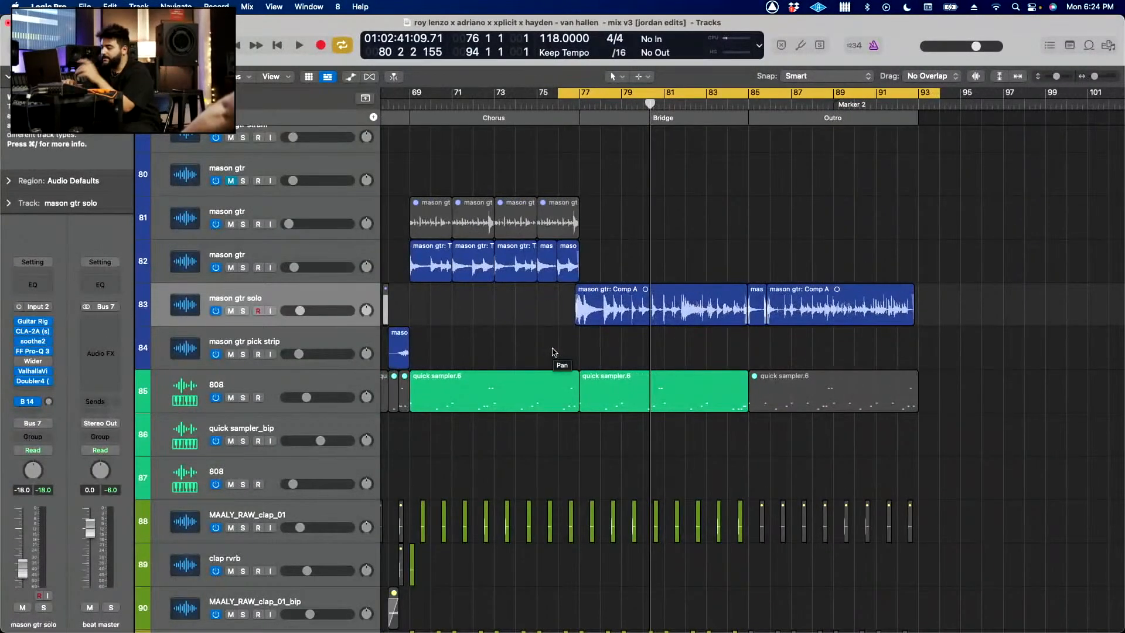
Step: Inspect the Guitar Rig 5 FX chain on the mason gtr solo track while playing the cycle, then close its window
{"action": "left_click", "coordinate": [35, 322]}
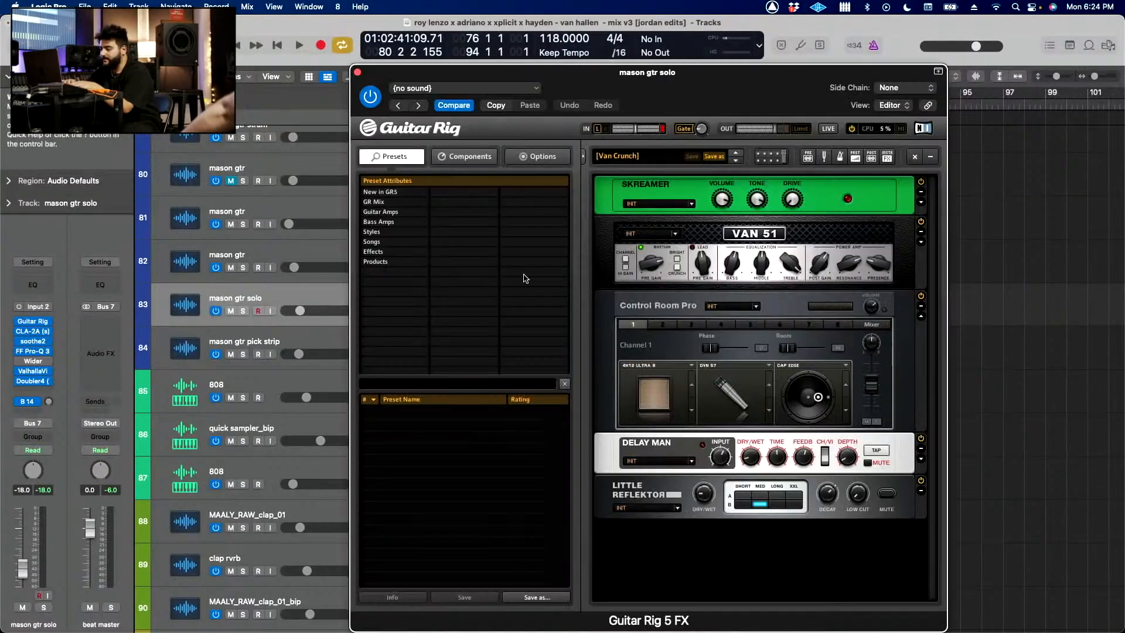
{"action": "key", "text": "space"}
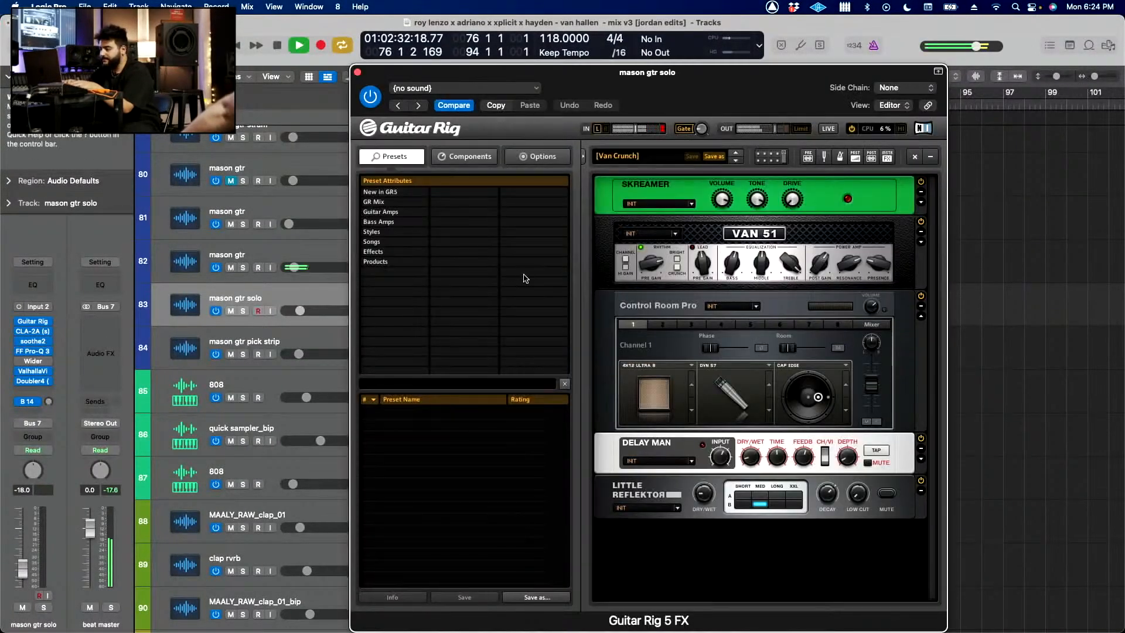
{"action": "left_click", "coordinate": [358, 72]}
Step: Examine the guitar, drum, vocal and effect tracks around the bridge and outro while the cycle plays
{"action": "scroll", "coordinate": [806, 259], "scroll_direction": "down", "scroll_amount": 8}
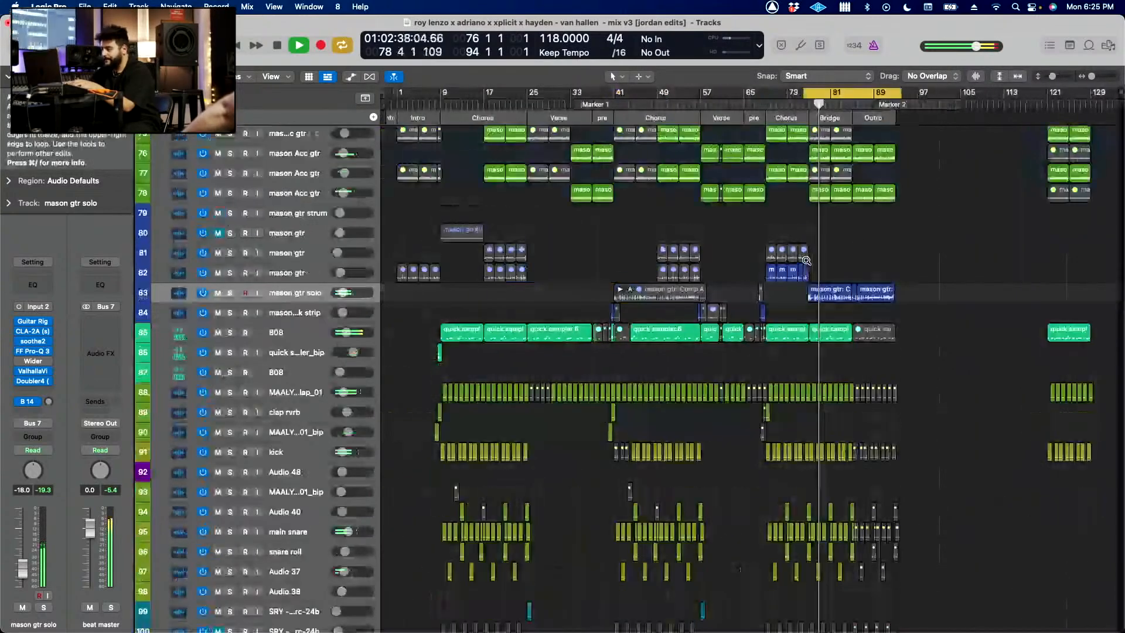
{"action": "scroll", "coordinate": [807, 261], "scroll_direction": "up", "scroll_amount": 8}
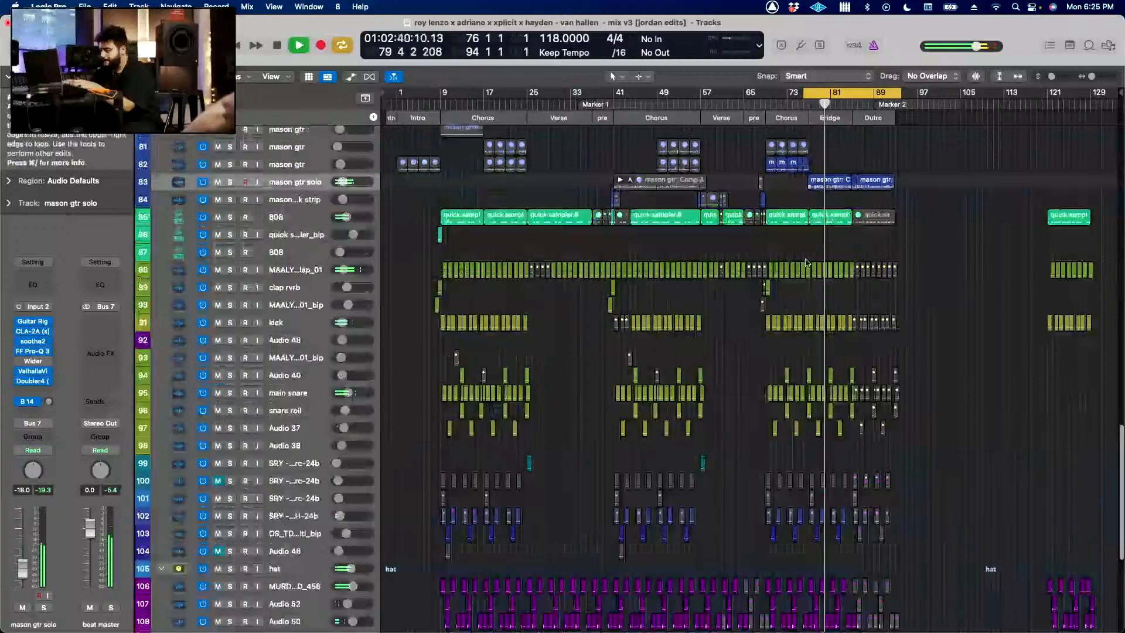
{"action": "scroll", "coordinate": [806, 263], "scroll_direction": "up", "scroll_amount": 20}
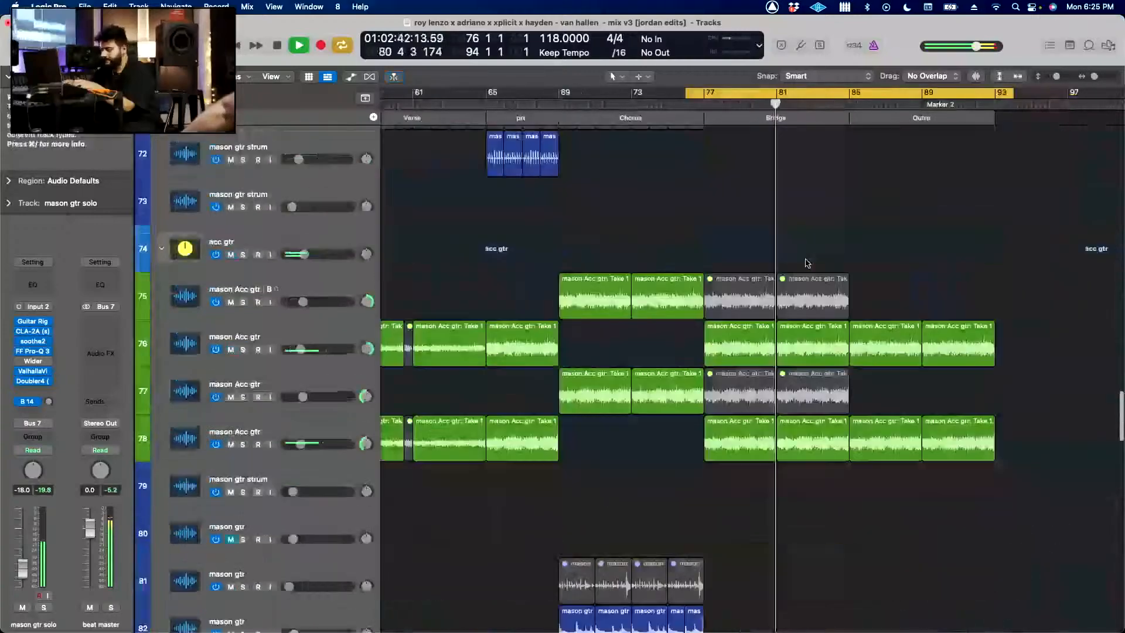
{"action": "scroll", "coordinate": [806, 264], "scroll_direction": "down", "scroll_amount": 6}
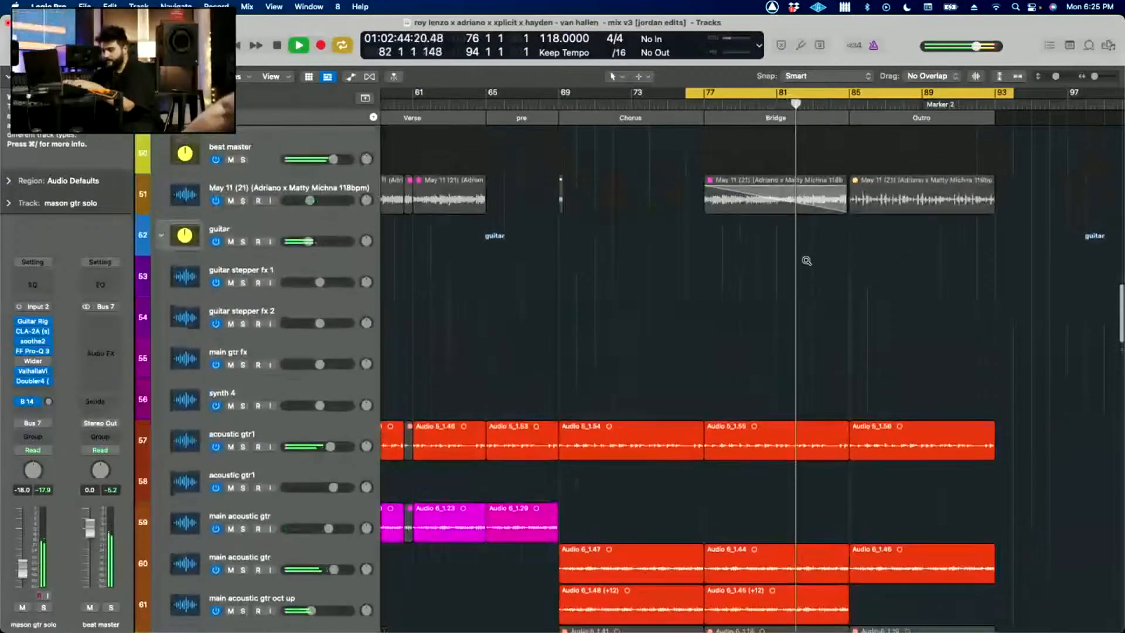
{"action": "scroll", "coordinate": [806, 263], "scroll_direction": "up", "scroll_amount": 15}
{"action": "scroll", "coordinate": [806, 263], "scroll_direction": "right", "scroll_amount": 5}
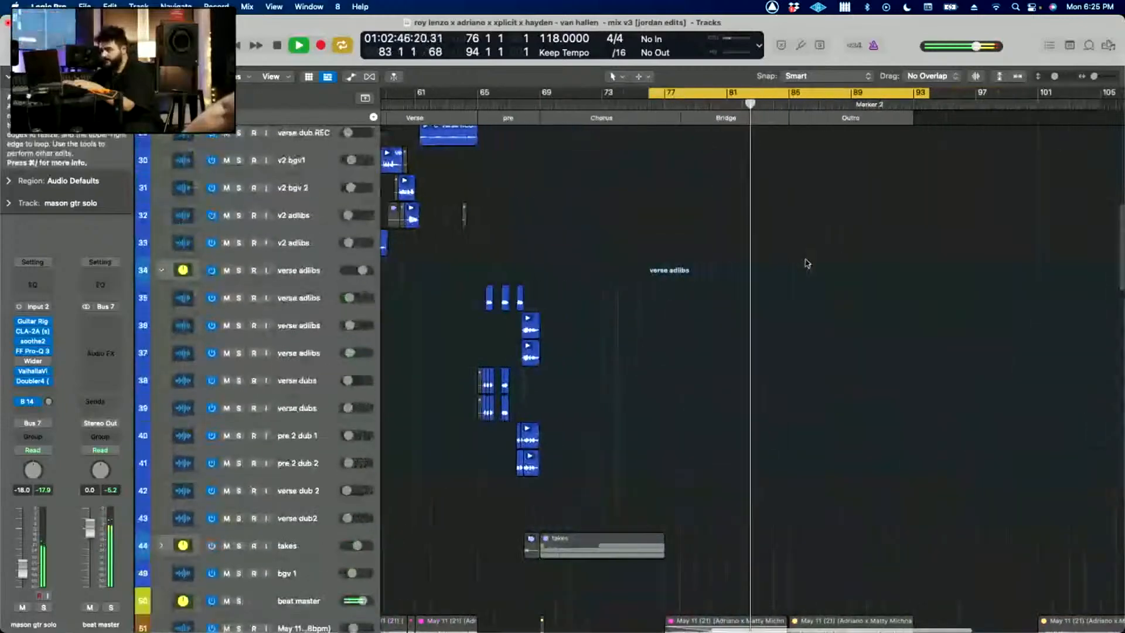
{"action": "scroll", "coordinate": [806, 263], "scroll_direction": "down", "scroll_amount": 20}
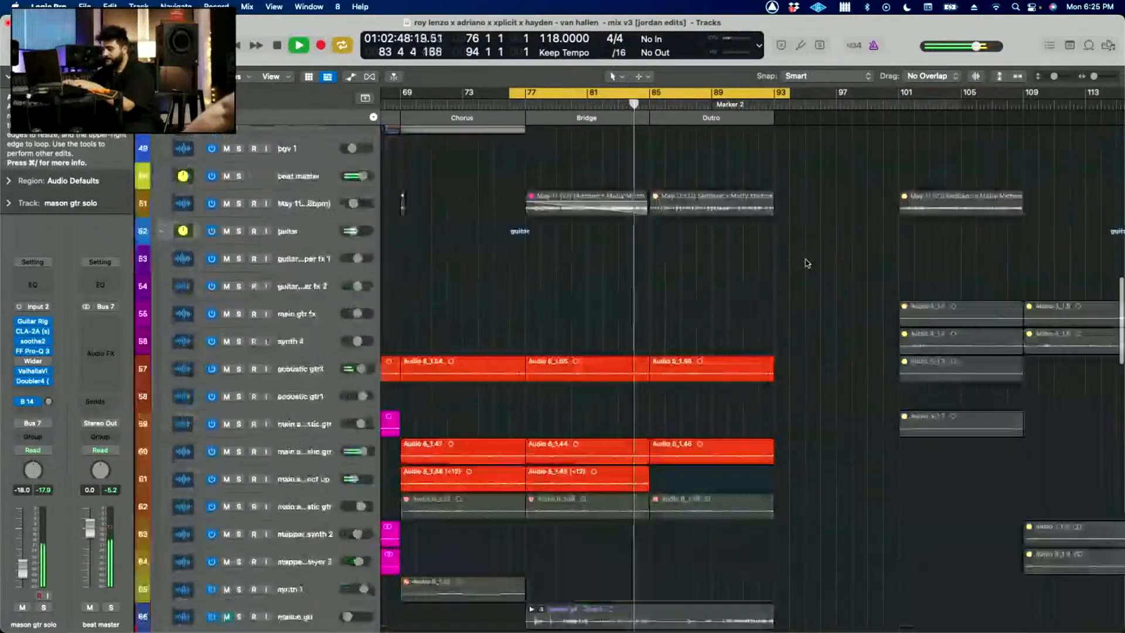
{"action": "scroll", "coordinate": [807, 260], "scroll_direction": "down", "scroll_amount": 5}
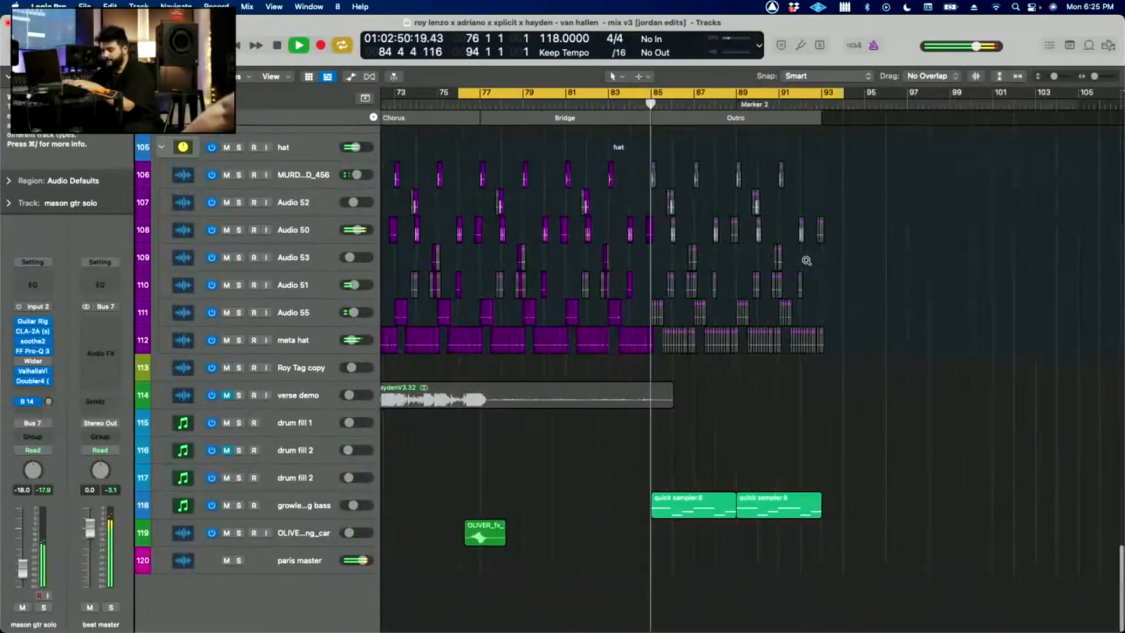
Step: Solo the OLIVER passing car effect track and play it over a cycle from bar 76 to bar 81
{"action": "left_click", "coordinate": [311, 538]}
{"action": "scroll", "coordinate": [663, 286], "scroll_direction": "up", "scroll_amount": 3}
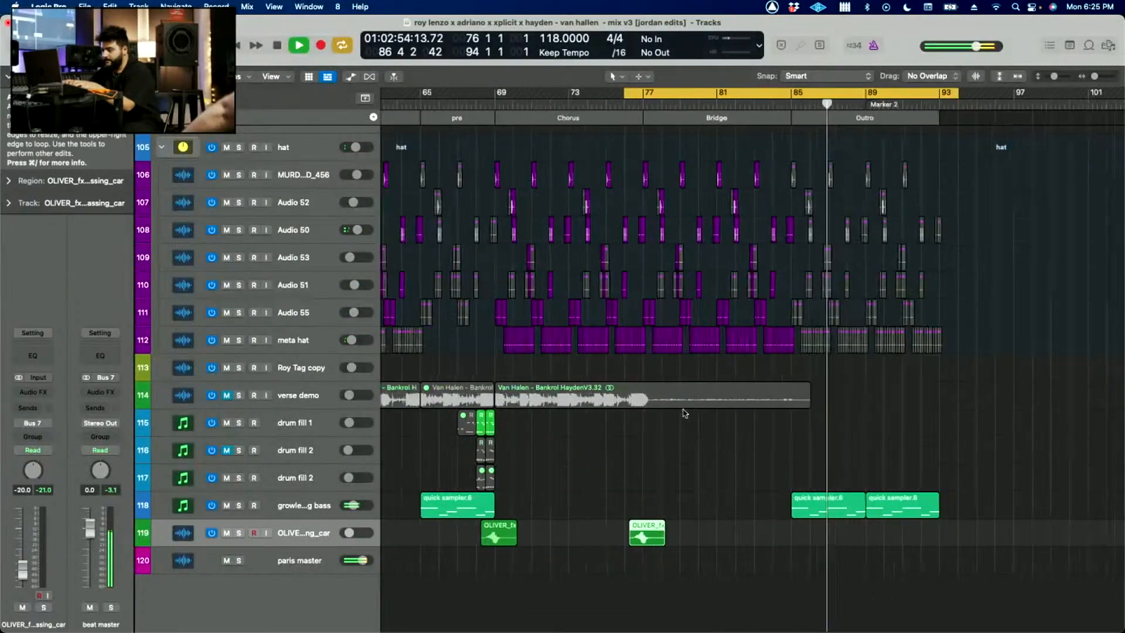
{"action": "key", "text": "space"}
{"action": "key", "text": "s"}
{"action": "key", "text": "c"}
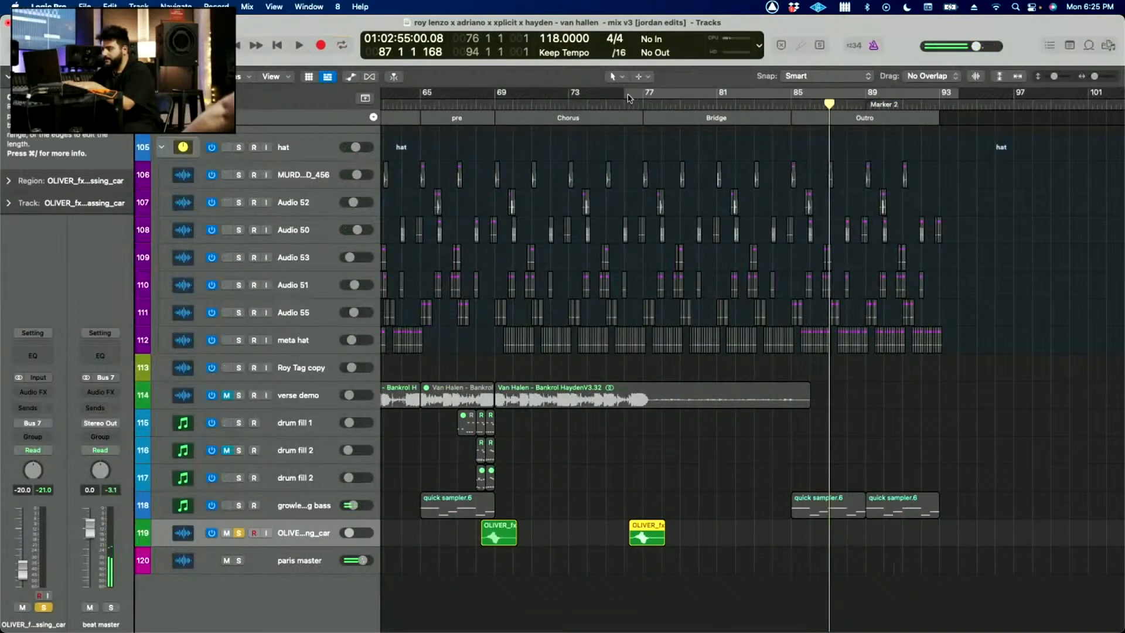
{"action": "left_click_drag", "start_coordinate": [628, 98], "coordinate": [716, 98]}
{"action": "scroll", "coordinate": [606, 509], "scroll_direction": "up", "scroll_amount": 5}
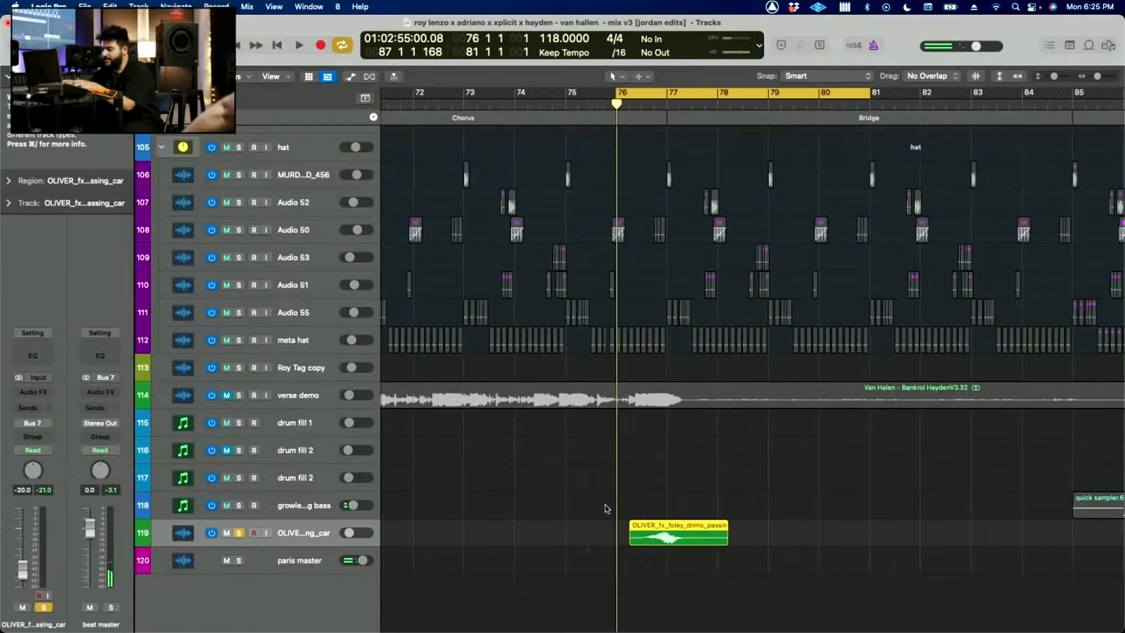
{"action": "key", "text": "space"}
{"action": "scroll", "coordinate": [528, 517], "scroll_direction": "down", "scroll_amount": 3}
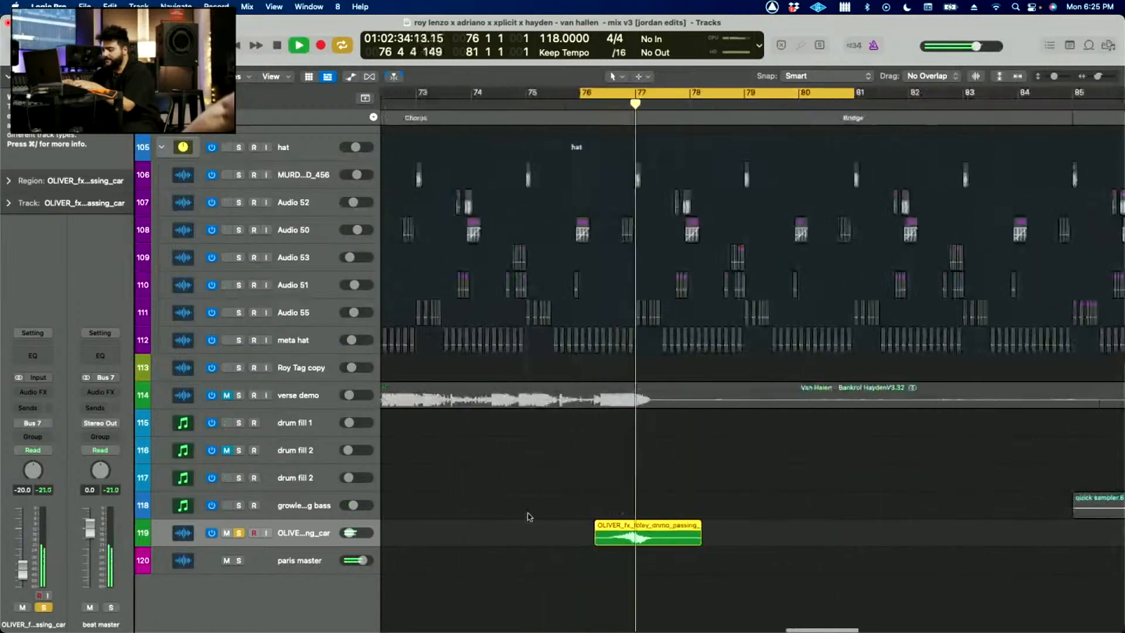
Step: Unsolo the OLIVER passing car track, replay the cycle start with the full mix and stop playback
{"action": "left_click", "coordinate": [240, 535]}
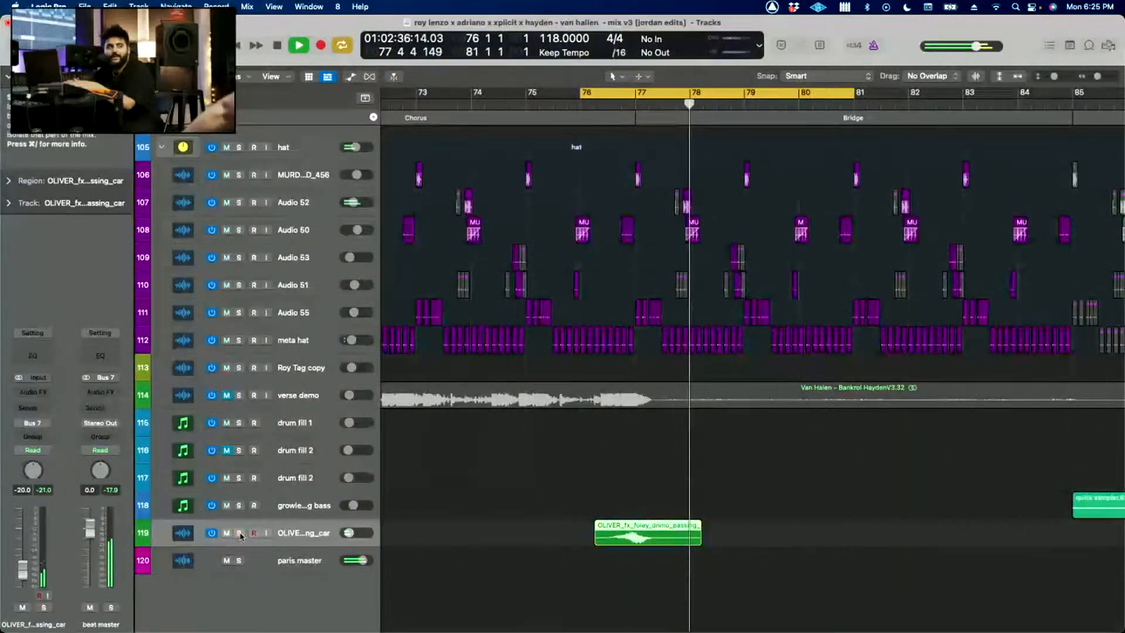
{"action": "key", "text": "space"}
{"action": "left_click", "coordinate": [490, 510]}
{"action": "key", "text": "space"}
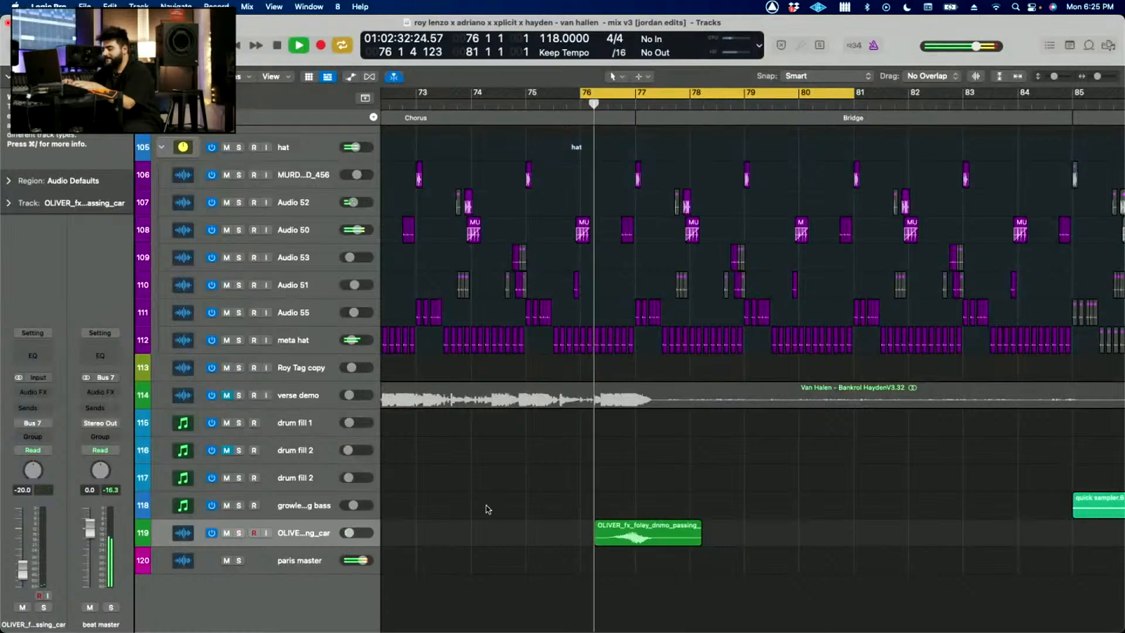
{"action": "scroll", "coordinate": [488, 509], "scroll_direction": "down", "scroll_amount": 3}
{"action": "scroll", "coordinate": [541, 511], "scroll_direction": "down", "scroll_amount": 8}
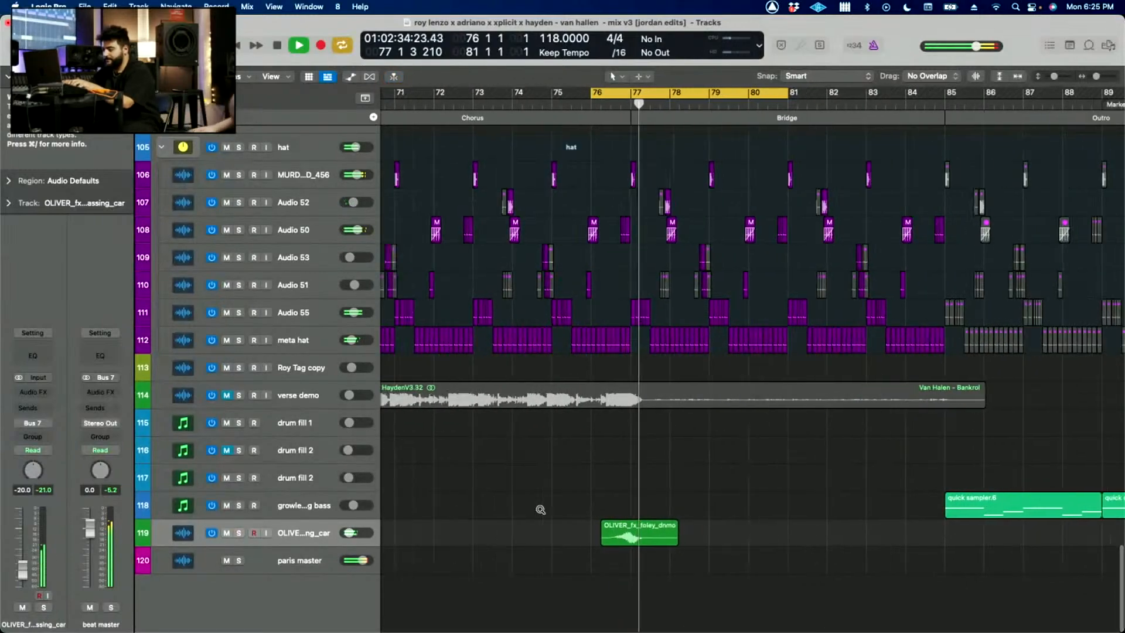
{"action": "scroll", "coordinate": [541, 512], "scroll_direction": "down", "scroll_amount": 10}
{"action": "key", "text": "space"}
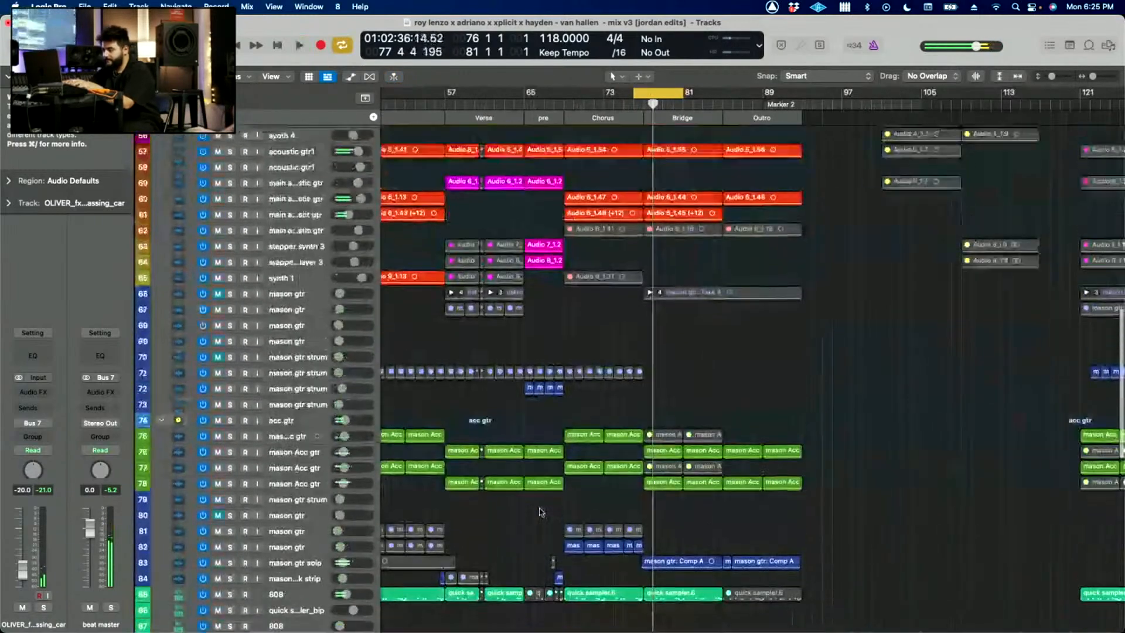
Step: Set the cycle range over the whole song from bar 1 to bar 94
{"action": "scroll", "coordinate": [540, 509], "scroll_direction": "down", "scroll_amount": 3}
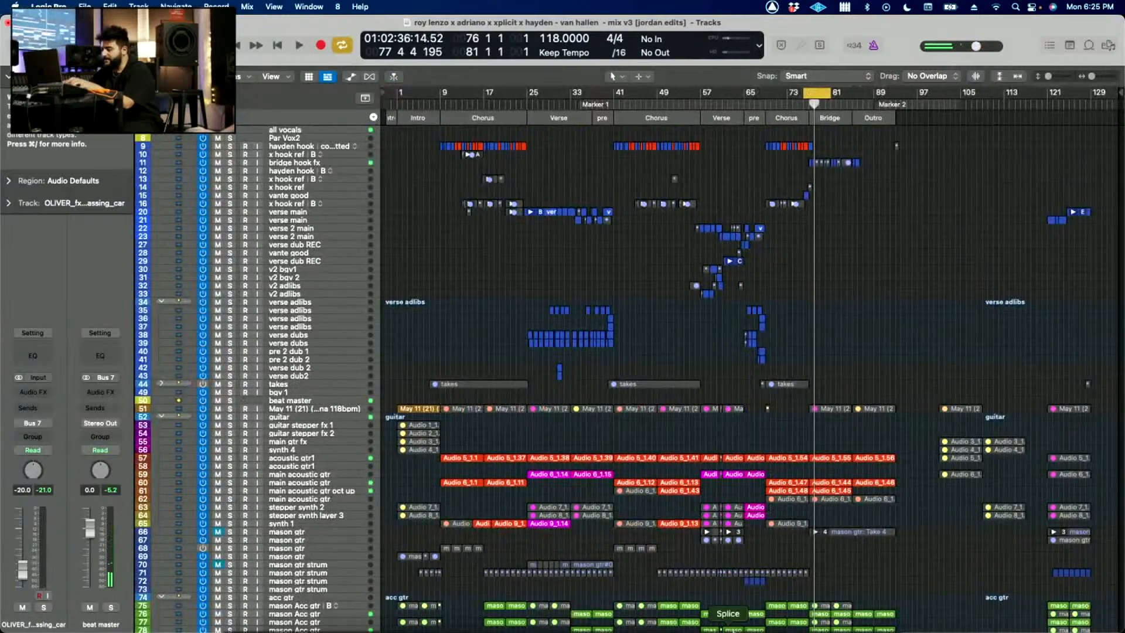
{"action": "scroll", "coordinate": [769, 297], "scroll_direction": "down", "scroll_amount": 10}
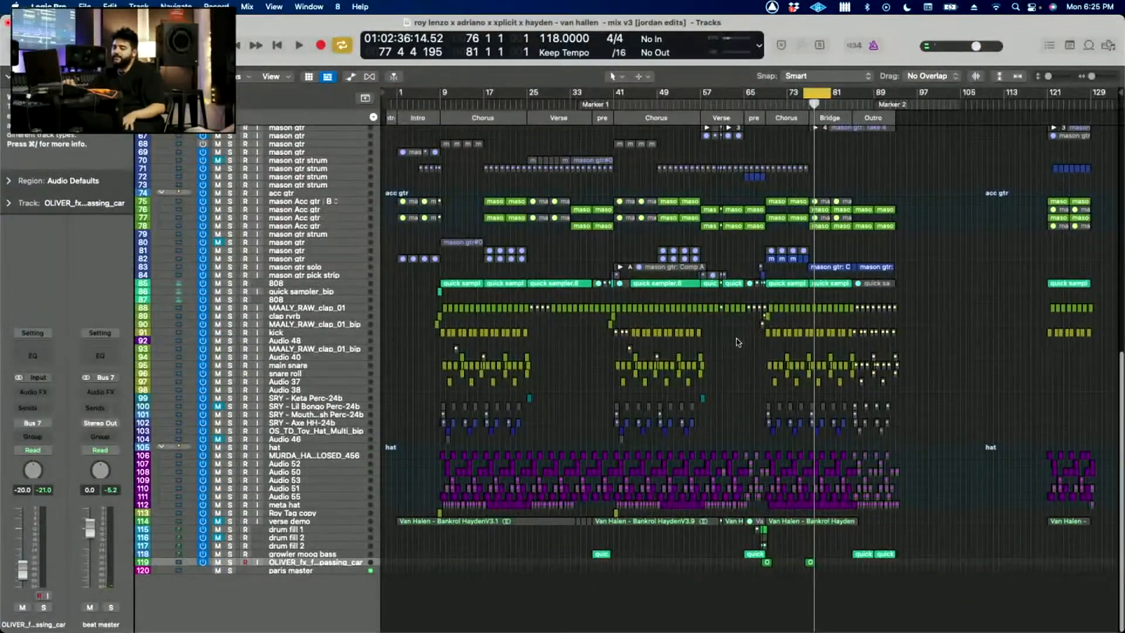
{"action": "scroll", "coordinate": [738, 343], "scroll_direction": "up", "scroll_amount": 10}
{"action": "scroll", "coordinate": [738, 342], "scroll_direction": "down", "scroll_amount": 10}
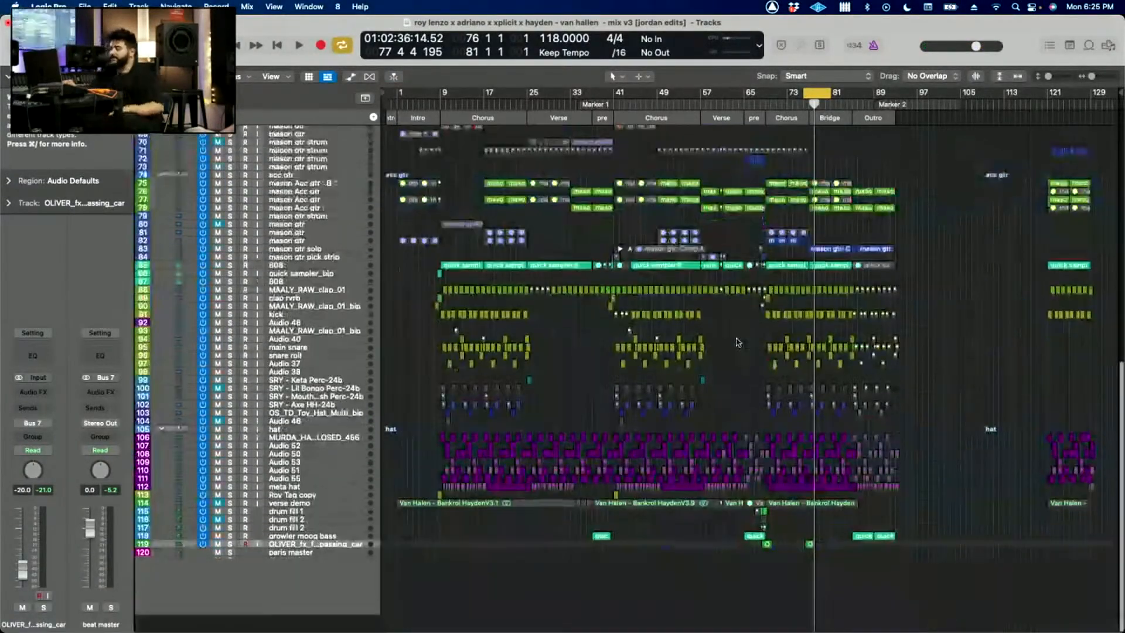
{"action": "scroll", "coordinate": [738, 342], "scroll_direction": "up", "scroll_amount": 10}
{"action": "left_click_drag", "start_coordinate": [397, 93], "coordinate": [620, 93]}
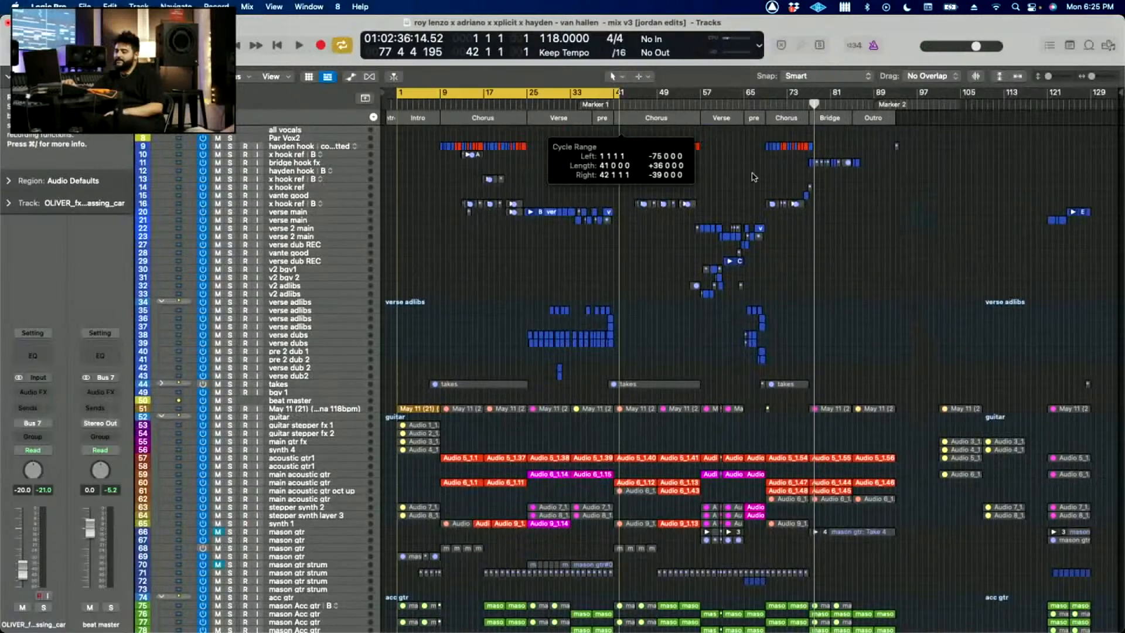
{"action": "left_click_drag", "start_coordinate": [755, 177], "coordinate": [895, 242]}
{"action": "scroll", "coordinate": [852, 303], "scroll_direction": "down", "scroll_amount": 8}
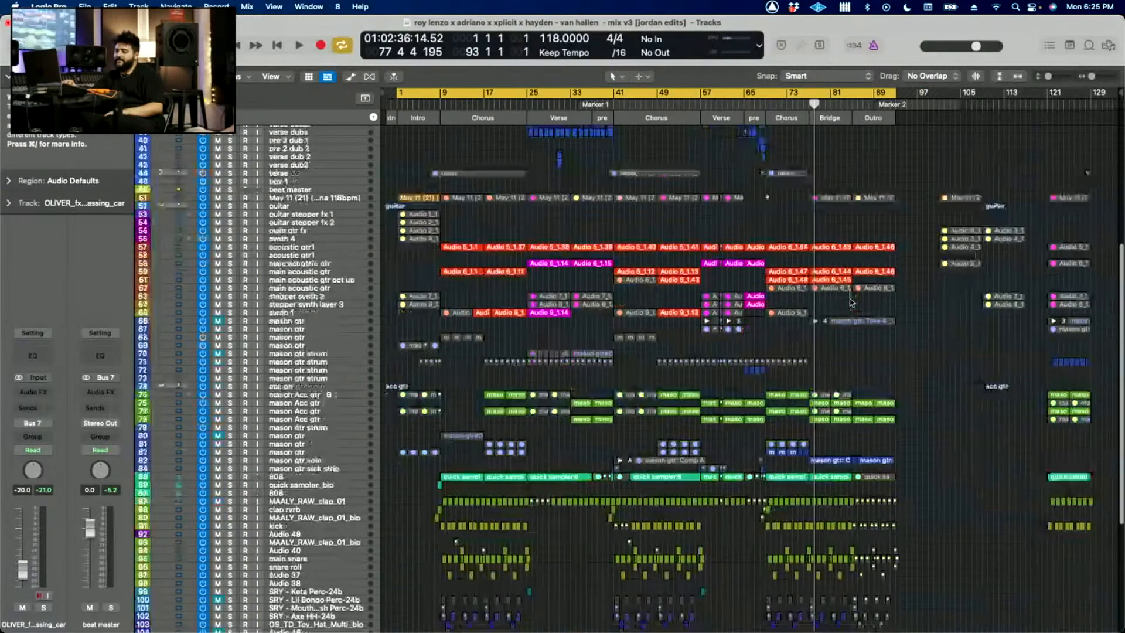
{"action": "left_click_drag", "start_coordinate": [895, 94], "coordinate": [900, 104]}
Step: Examine the whole arrangement from the vocal tracks down through the guitars and drums
{"action": "scroll", "coordinate": [901, 165], "scroll_direction": "down", "scroll_amount": 10}
{"action": "scroll", "coordinate": [900, 166], "scroll_direction": "up", "scroll_amount": 10}
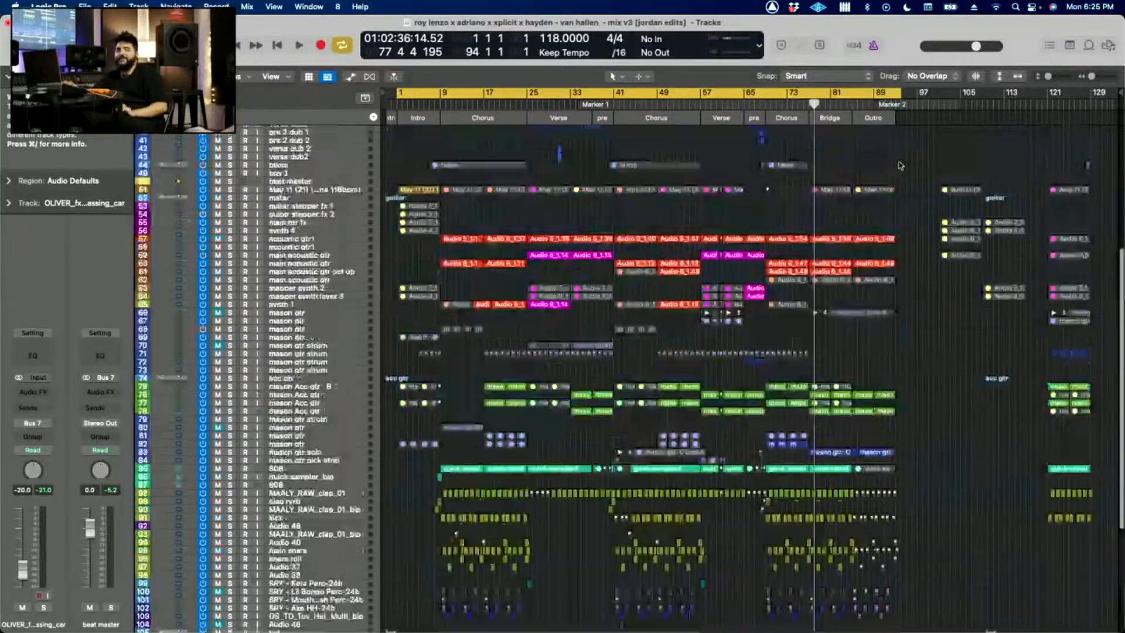
{"action": "scroll", "coordinate": [900, 165], "scroll_direction": "up", "scroll_amount": 9}
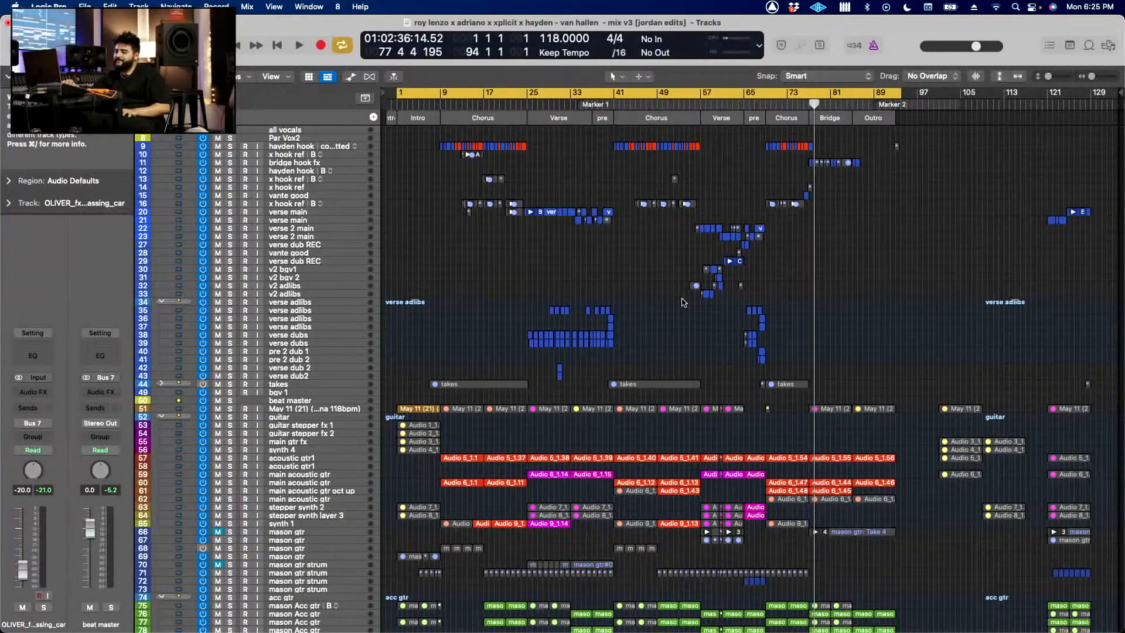
{"action": "scroll", "coordinate": [683, 302], "scroll_direction": "down", "scroll_amount": 6}
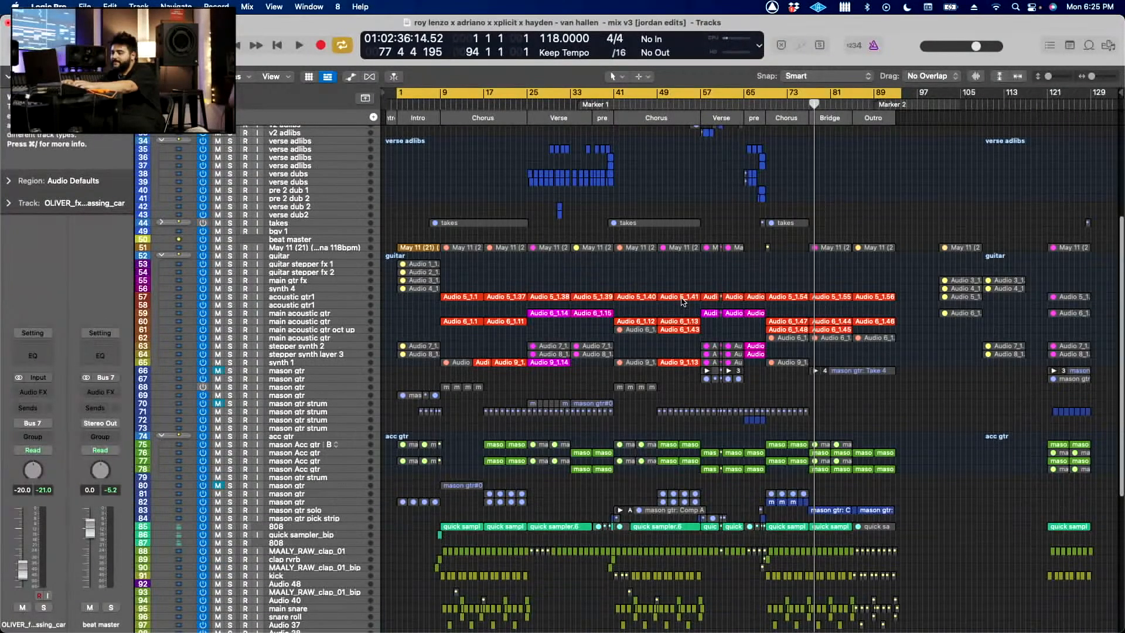
{"action": "scroll", "coordinate": [683, 301], "scroll_direction": "down", "scroll_amount": 8}
{"action": "scroll", "coordinate": [677, 287], "scroll_direction": "up", "scroll_amount": 15}
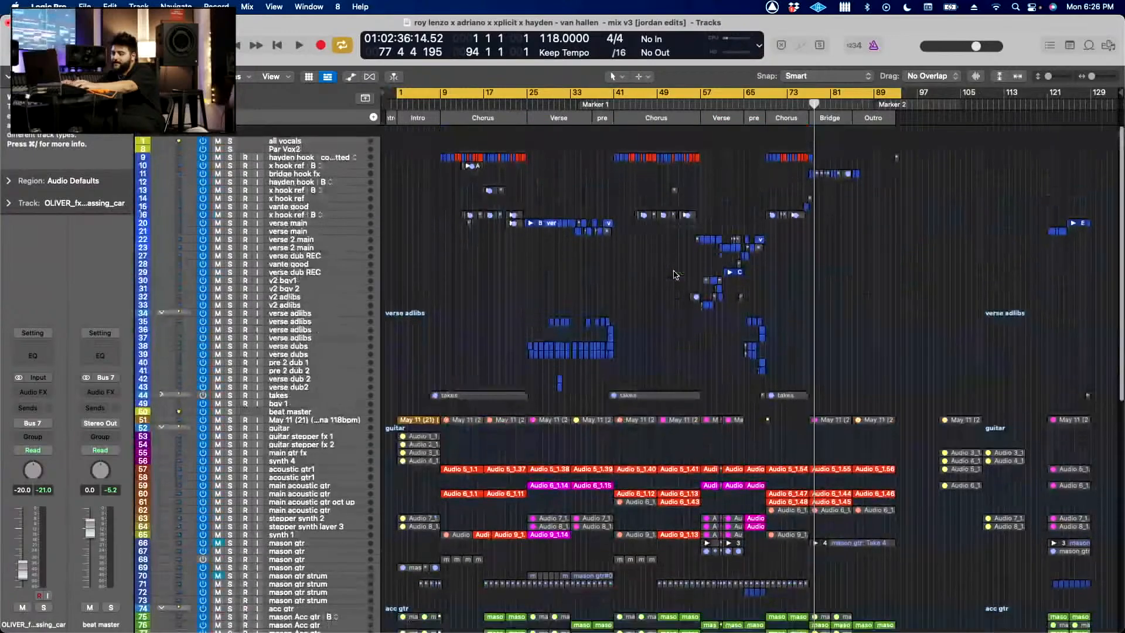
{"action": "scroll", "coordinate": [674, 274], "scroll_direction": "down", "scroll_amount": 10}
{"action": "scroll", "coordinate": [675, 278], "scroll_direction": "up", "scroll_amount": 10}
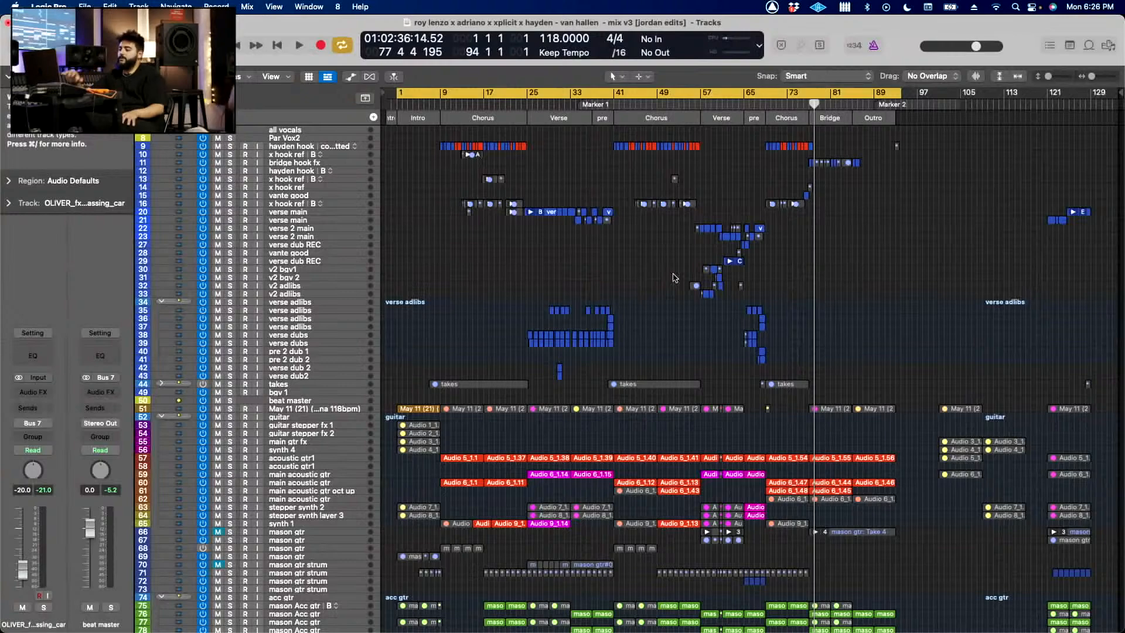
Step: Solo the acc gtr track stack
{"action": "scroll", "coordinate": [673, 278], "scroll_direction": "down", "scroll_amount": 8}
{"action": "key", "text": "super+Right"}
{"action": "key", "text": "super+Right"}
{"action": "key", "text": "super+Down"}
{"action": "key", "text": "super+Down"}
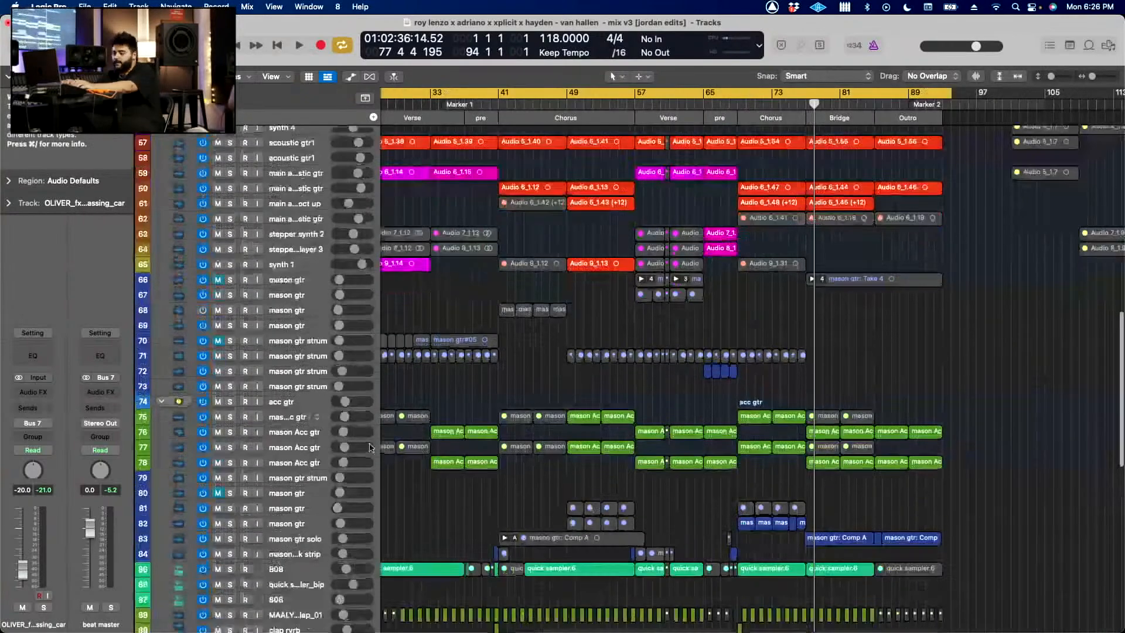
{"action": "key", "text": "super+Down"}
{"action": "key", "text": "super+Down"}
{"action": "left_click", "coordinate": [230, 402]}
Step: Cycle the second half of the middle chorus from bar 49 to bar 57, play the soloed acc gtr stack and stop
{"action": "key", "text": "super+Right"}
{"action": "key", "text": "super+Right"}
{"action": "scroll", "coordinate": [524, 381], "scroll_direction": "left", "scroll_amount": 1}
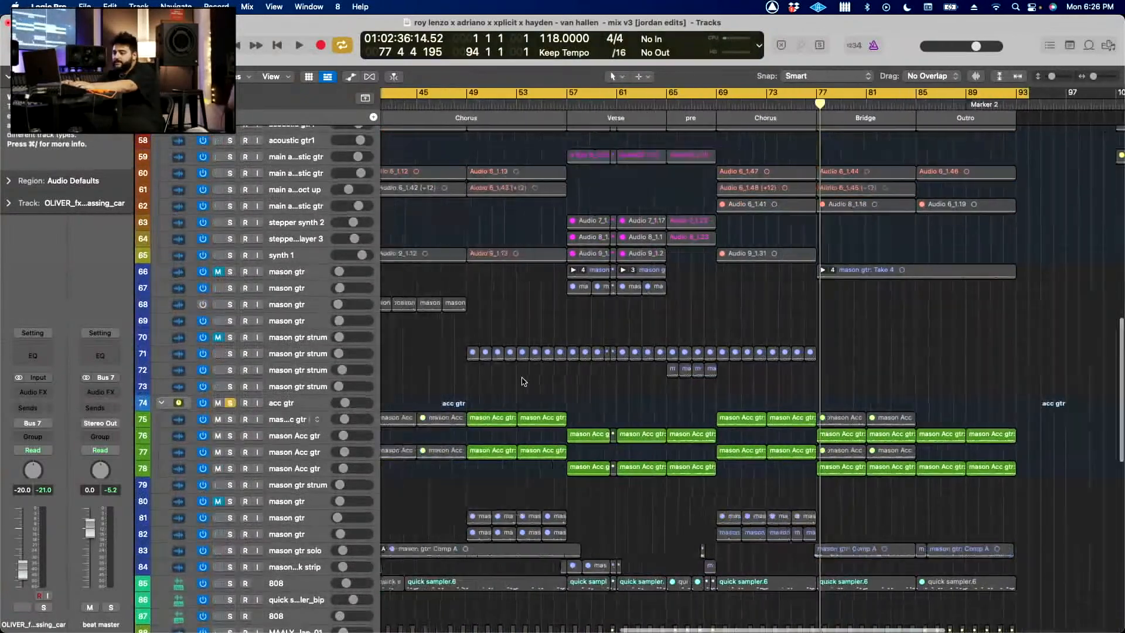
{"action": "scroll", "coordinate": [524, 381], "scroll_direction": "left", "scroll_amount": 3}
{"action": "left_click_drag", "start_coordinate": [555, 94], "coordinate": [652, 109]}
{"action": "key", "text": "space"}
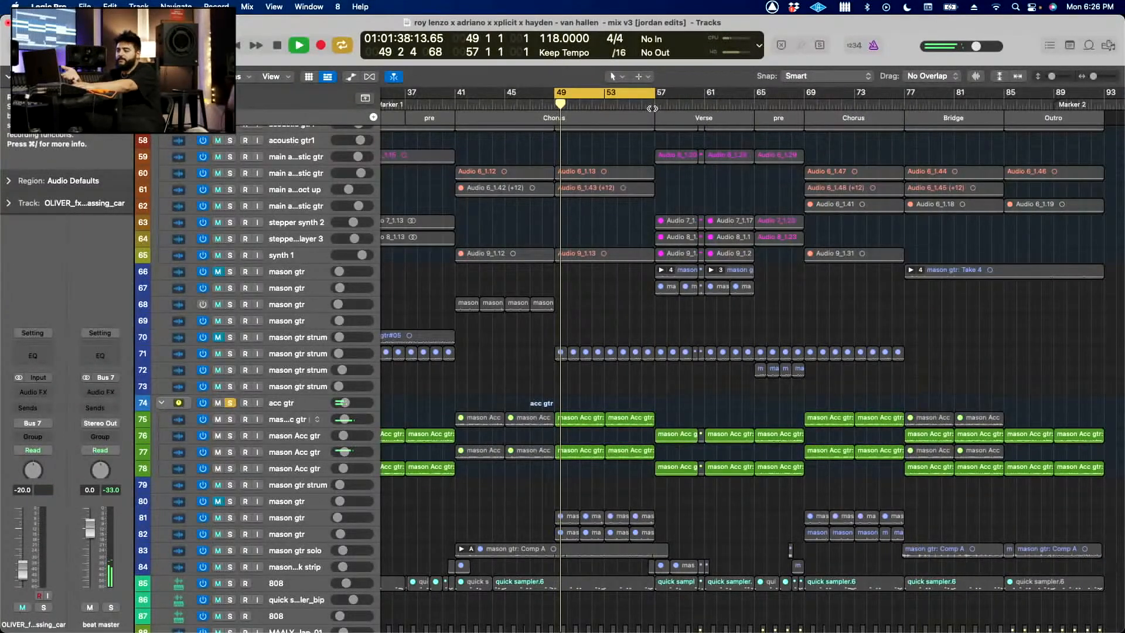
{"action": "scroll", "coordinate": [618, 378], "scroll_direction": "left", "scroll_amount": 8}
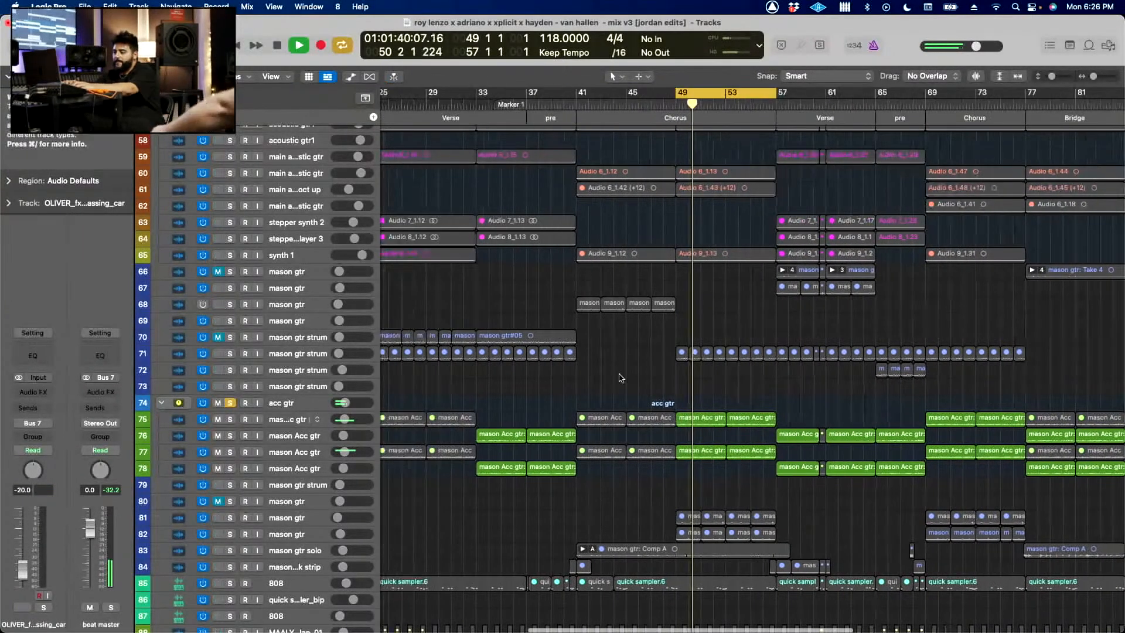
{"action": "key", "text": "space"}
Step: Set the cycle range to the verse and pre from bar 57 to bar 69 and play the soloed acc gtr stack
{"action": "scroll", "coordinate": [618, 379], "scroll_direction": "down", "scroll_amount": 3}
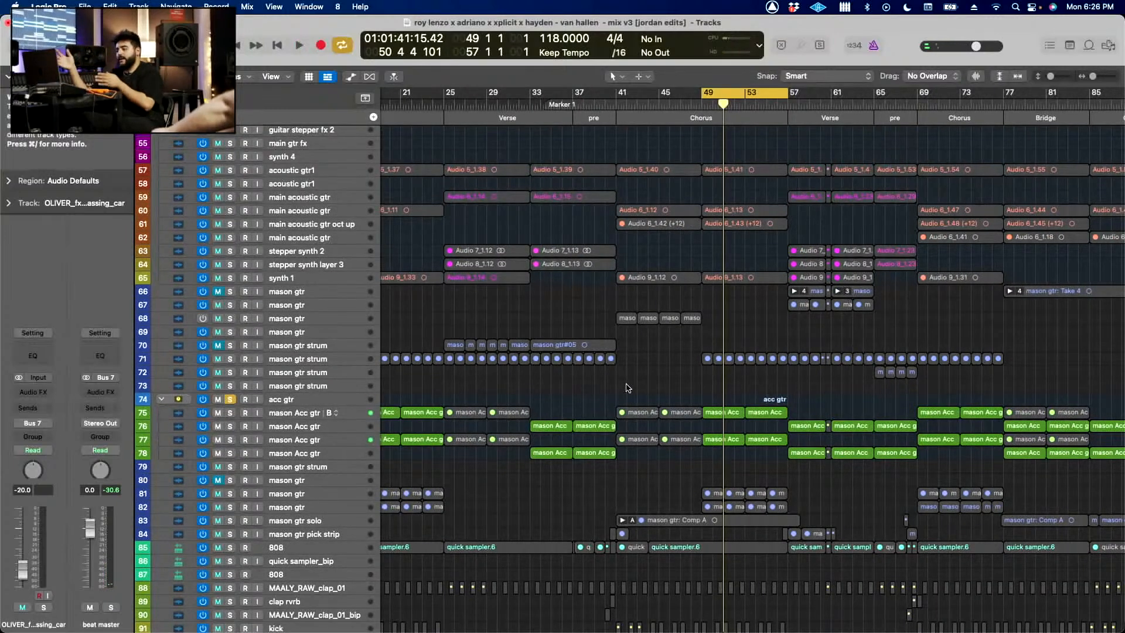
{"action": "left_click_drag", "start_coordinate": [788, 94], "coordinate": [917, 117]}
{"action": "key", "text": "space"}
{"action": "scroll", "coordinate": [858, 392], "scroll_direction": "up", "scroll_amount": 5}
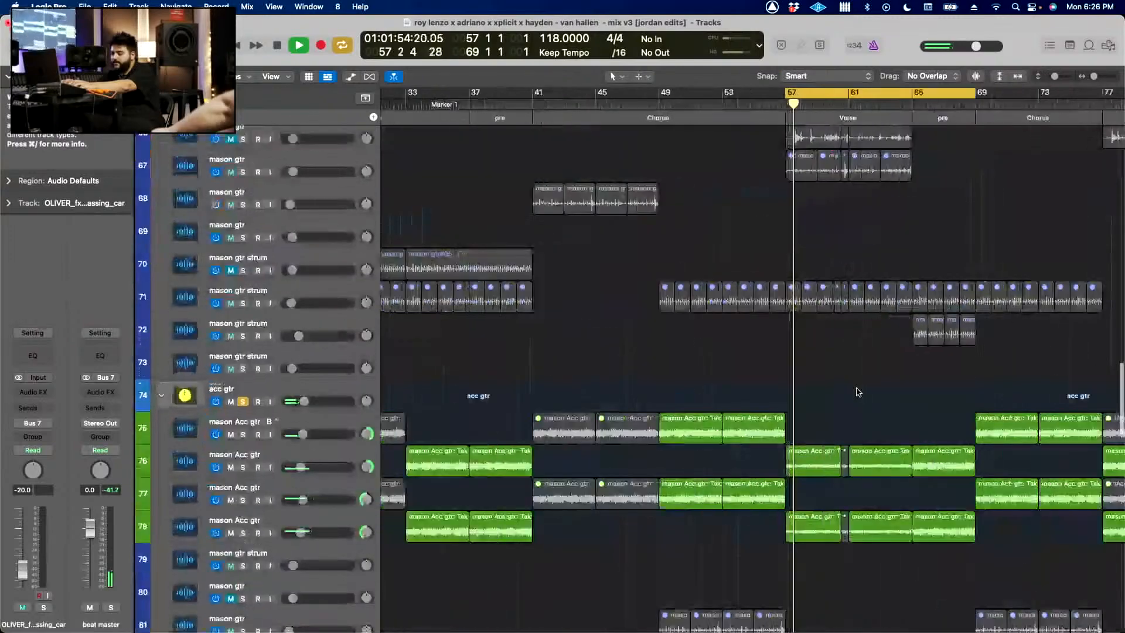
Step: Bypass all four plug-ins on the mason Acc gtr track 76 and solo that track during playback
{"action": "scroll", "coordinate": [749, 395], "scroll_direction": "right", "scroll_amount": 4}
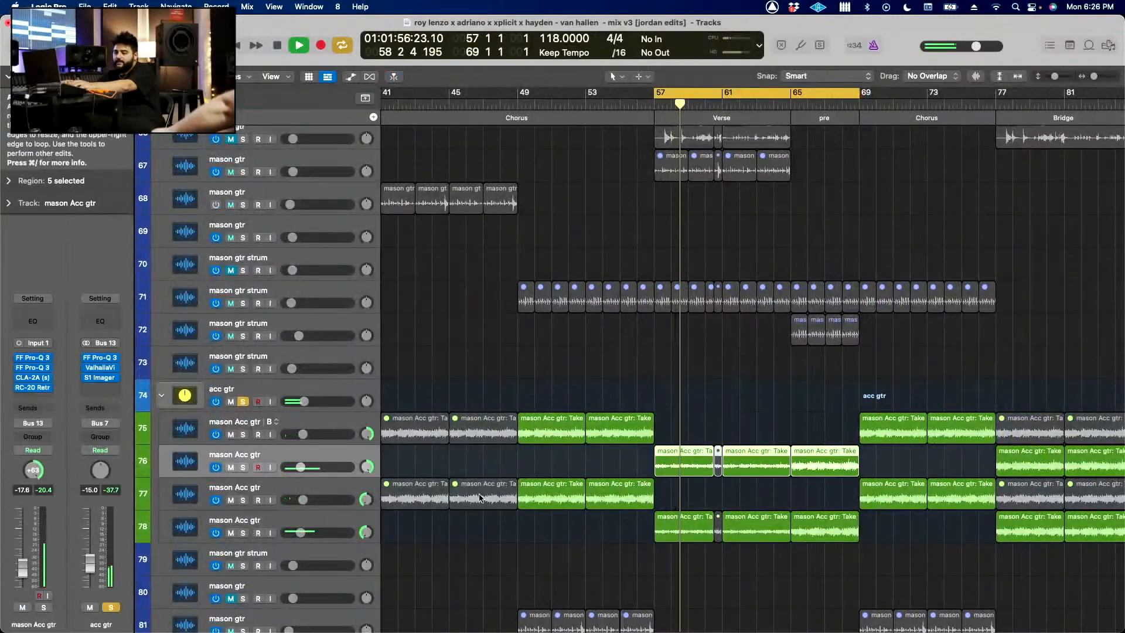
{"action": "key", "text": "super+Down"}
{"action": "scroll", "coordinate": [482, 497], "scroll_direction": "right", "scroll_amount": 2}
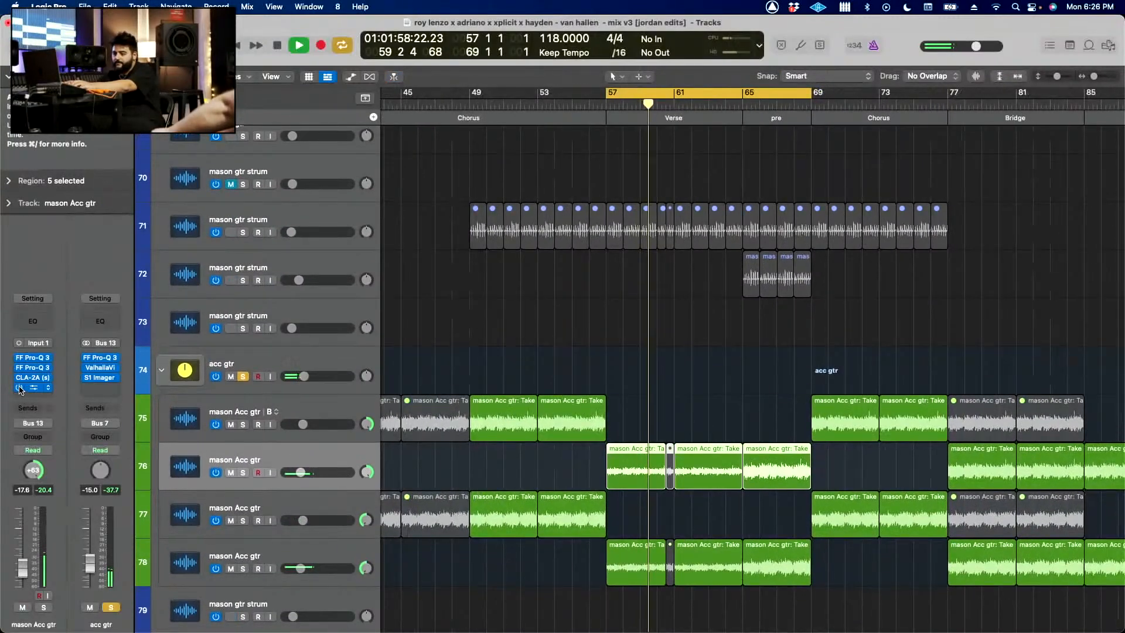
{"action": "left_click_drag", "start_coordinate": [20, 388], "coordinate": [20, 357]}
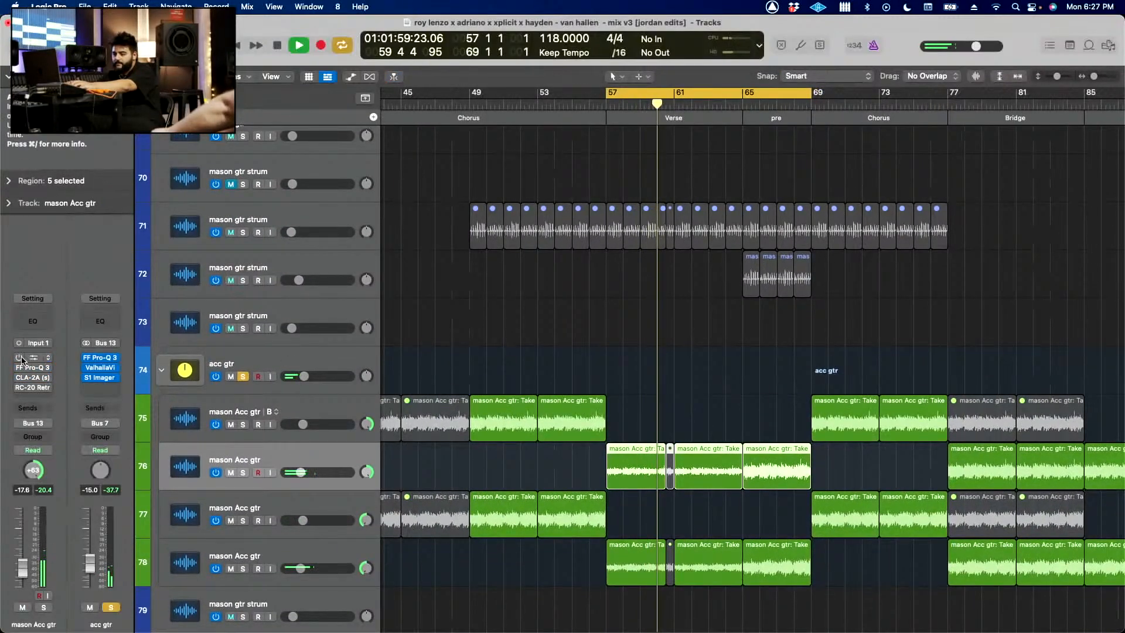
{"action": "left_click", "coordinate": [242, 473]}
{"action": "scroll", "coordinate": [576, 500], "scroll_direction": "up", "scroll_amount": 1}
{"action": "key", "text": "super+Down"}
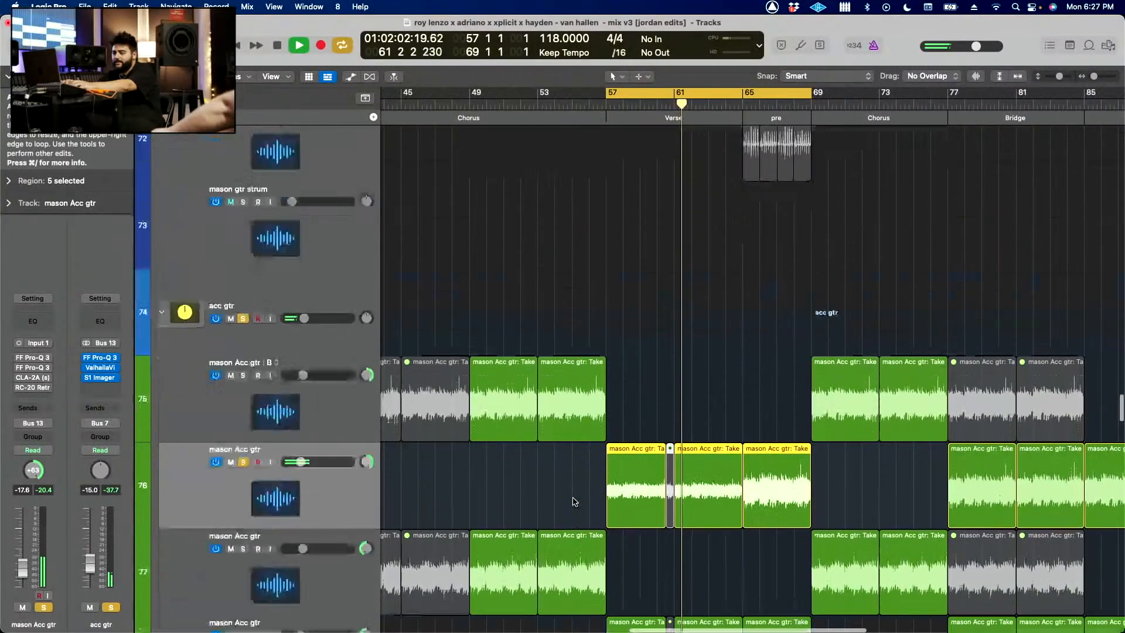
Step: Re-enable all four plug-ins on the mason Acc gtr track 76 during playback and stop
{"action": "key", "text": "super+Right"}
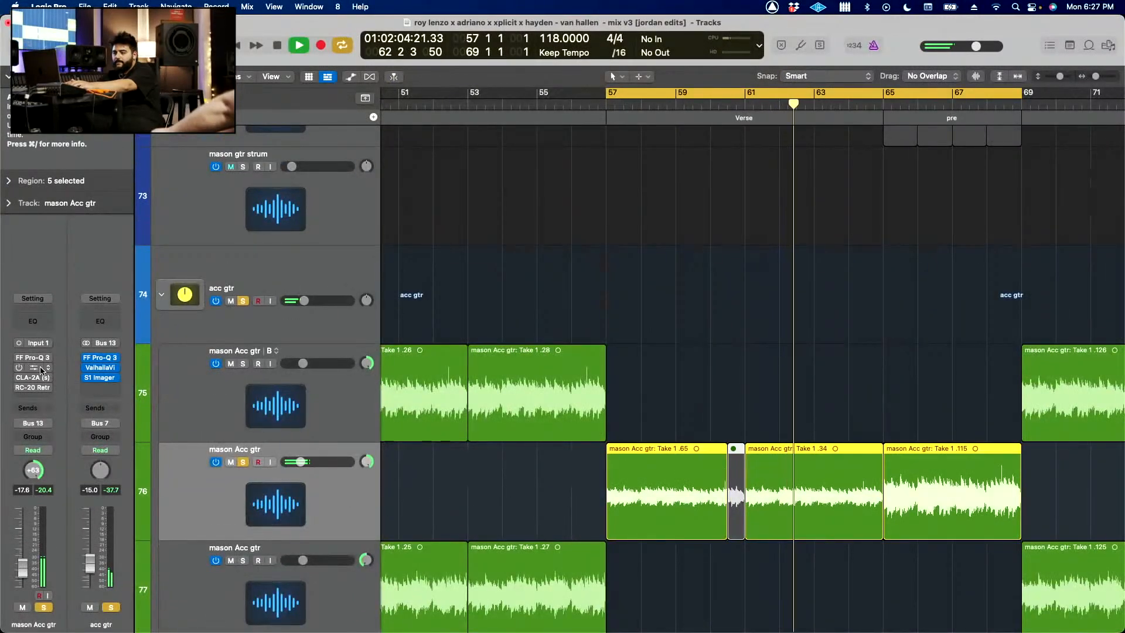
{"action": "left_click", "coordinate": [20, 358]}
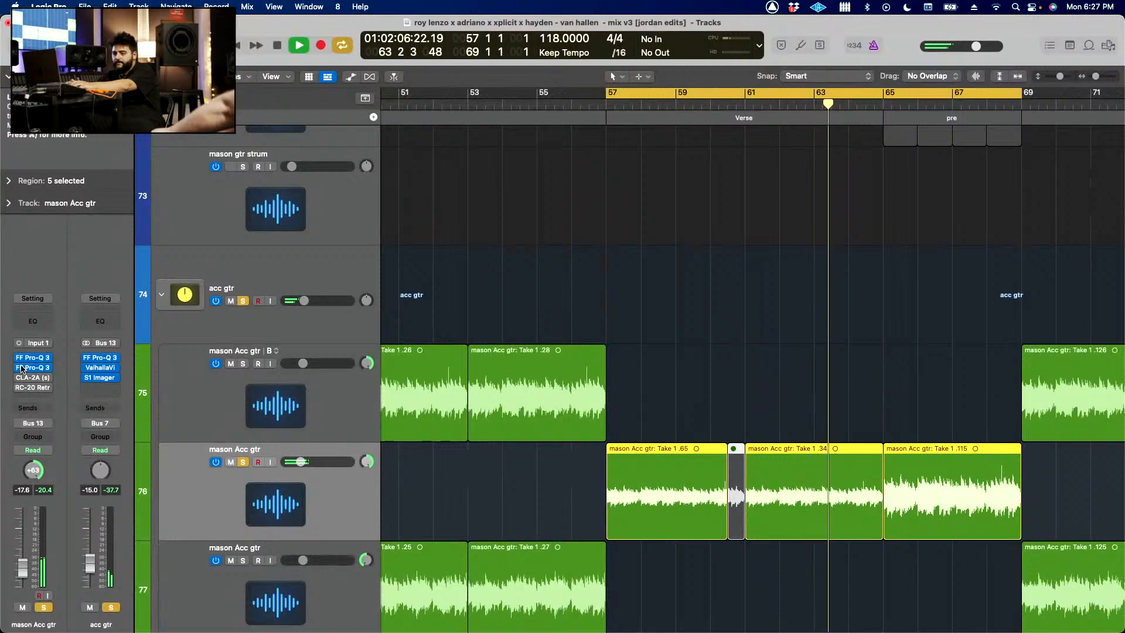
{"action": "left_click", "coordinate": [20, 367]}
{"action": "left_click", "coordinate": [19, 378]}
{"action": "left_click", "coordinate": [19, 387]}
{"action": "key", "text": "space"}
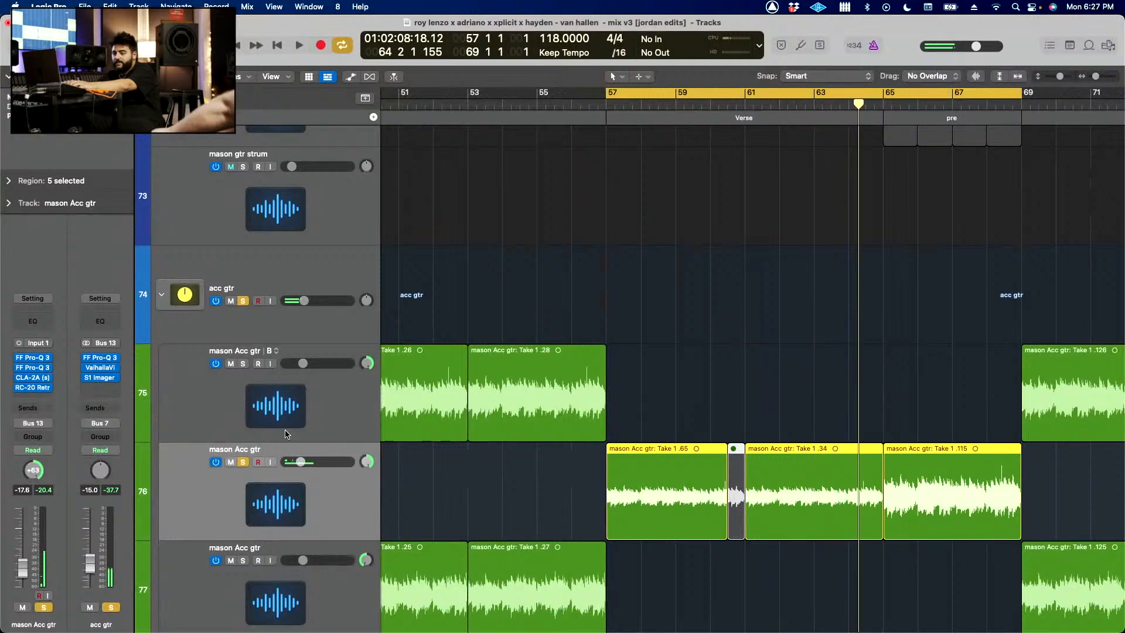
Step: Turn off the solo on the acc gtr stack, leaving only the mason Acc gtr track 76 soloed
{"action": "left_click", "coordinate": [110, 607]}
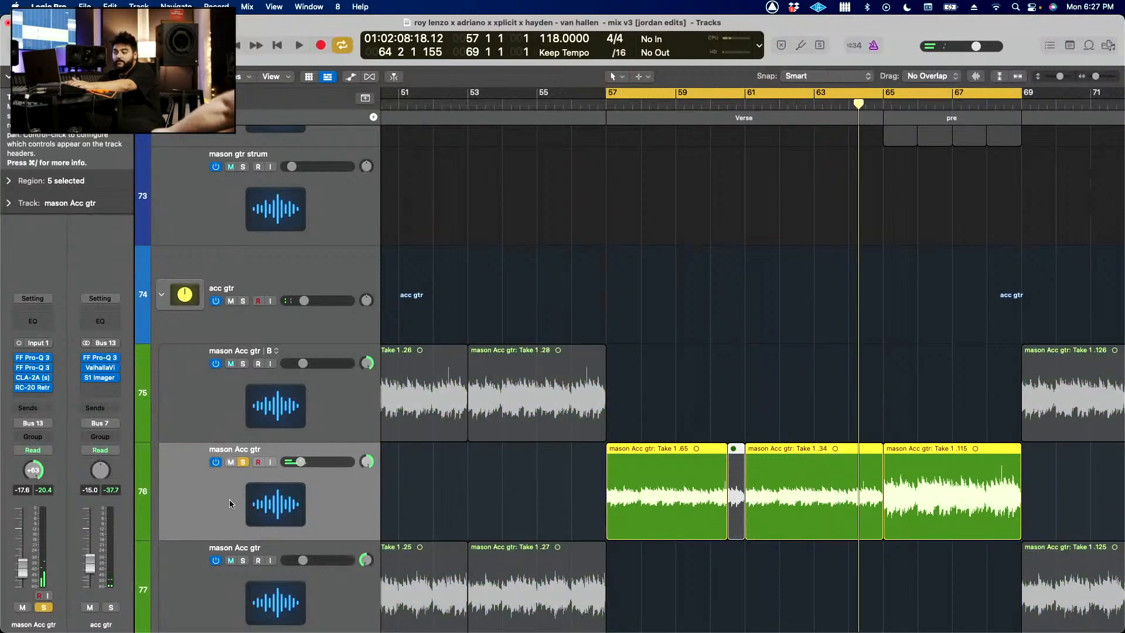
{"action": "left_click", "coordinate": [243, 462]}
{"action": "left_click", "coordinate": [242, 462]}
{"action": "scroll", "coordinate": [554, 536], "scroll_direction": "down", "scroll_amount": 3}
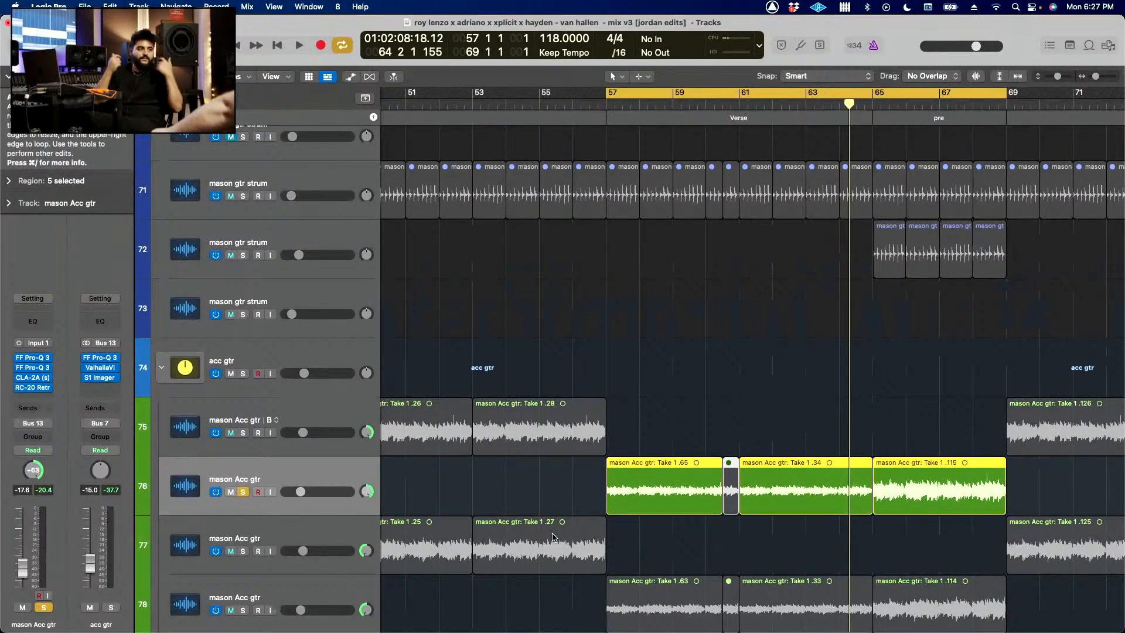
Step: Play the soloed mason Acc gtr track 76 from bar 57 and bypass its four plug-ins one after another
{"action": "left_click", "coordinate": [813, 432]}
{"action": "key", "text": "super+Down"}
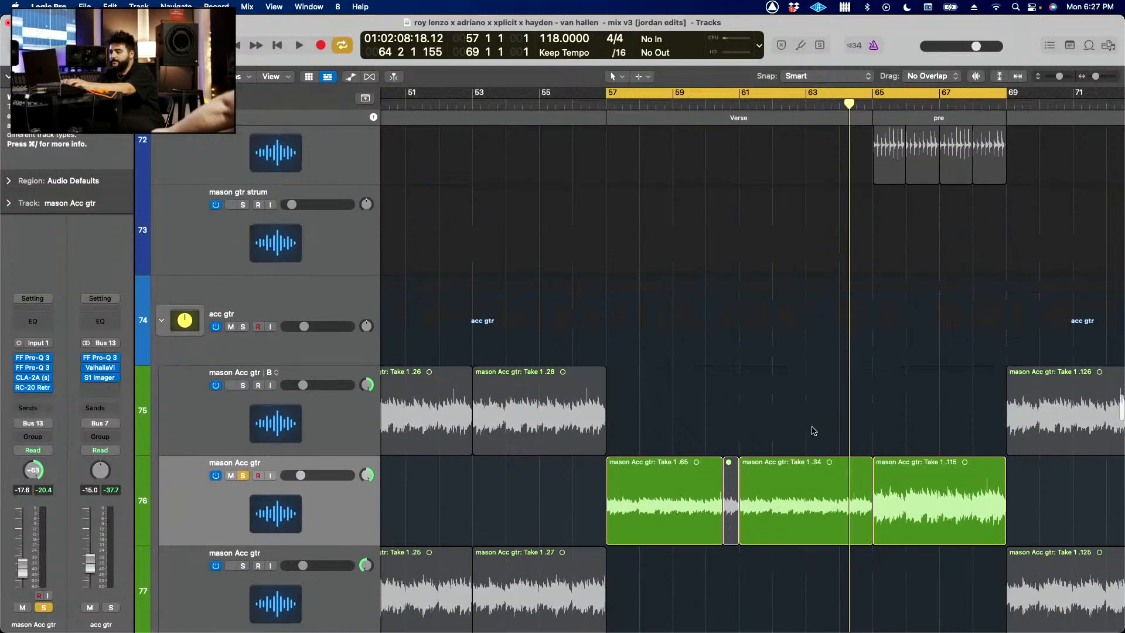
{"action": "key", "text": "space"}
{"action": "key", "text": "super+Right"}
{"action": "left_click", "coordinate": [18, 388]}
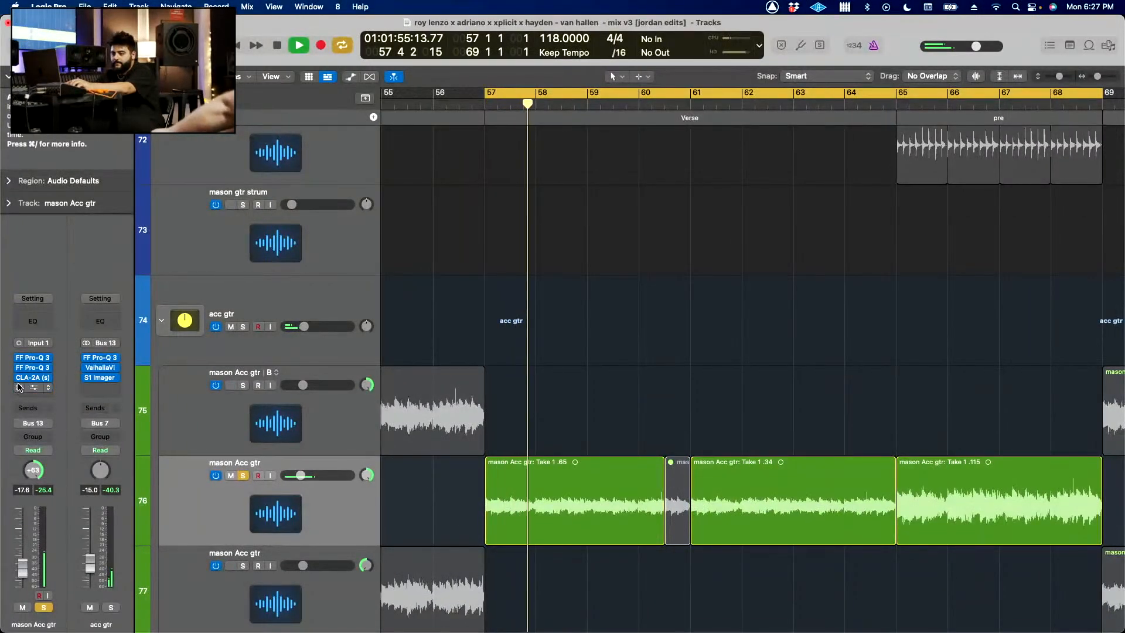
{"action": "left_click", "coordinate": [19, 378]}
{"action": "left_click", "coordinate": [19, 368]}
{"action": "left_click", "coordinate": [18, 359]}
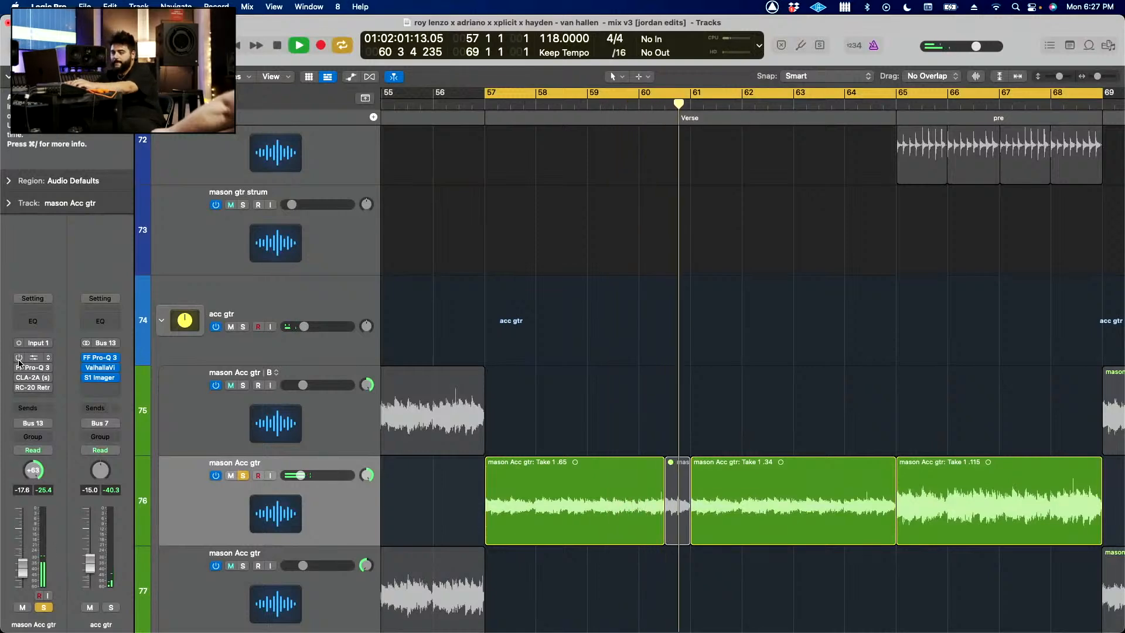
Step: Re-enable and open both FF Pro-Q 3 equalizers, the CLA-2A and RC-20 Retro Color one by one on track 76 during playback
{"action": "left_click", "coordinate": [19, 357]}
{"action": "left_click", "coordinate": [33, 358]}
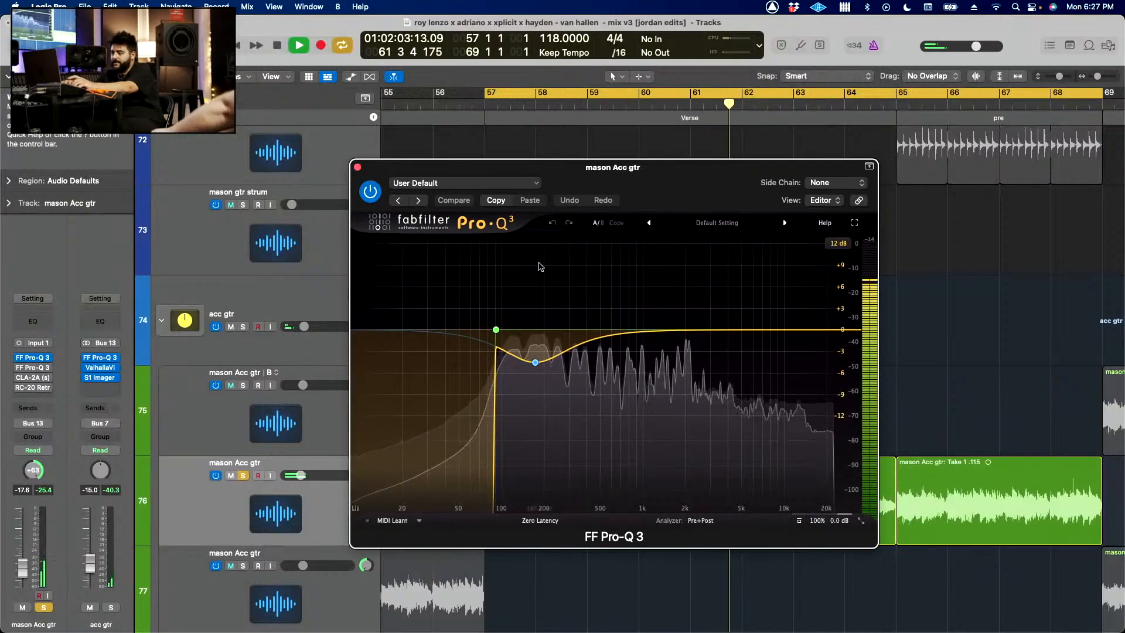
{"action": "left_click", "coordinate": [33, 368]}
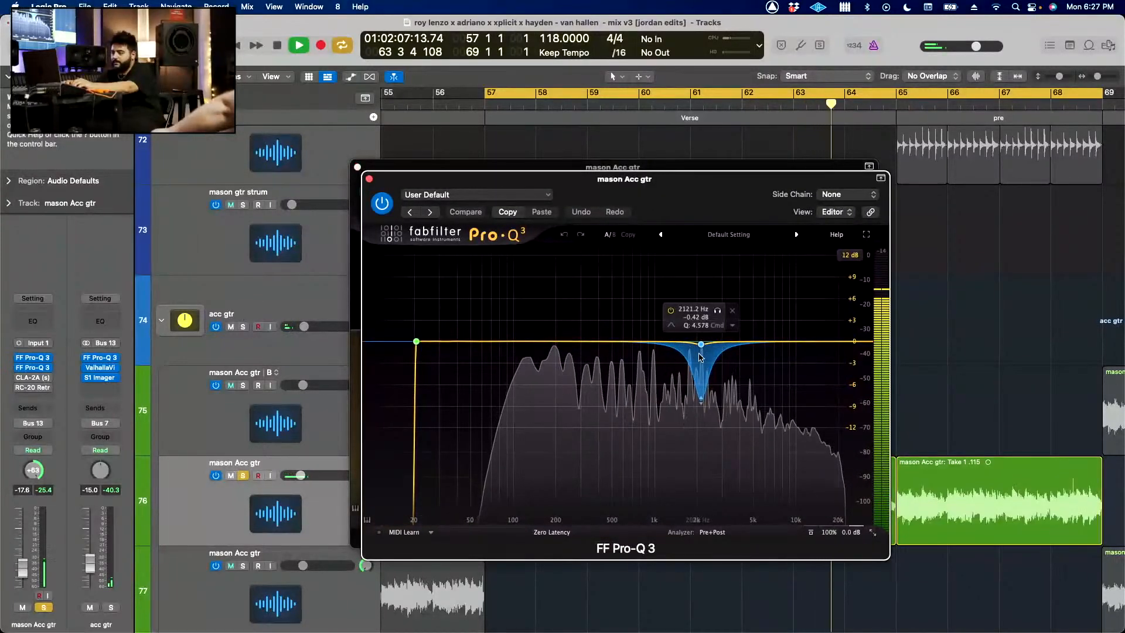
{"action": "left_click", "coordinate": [32, 378]}
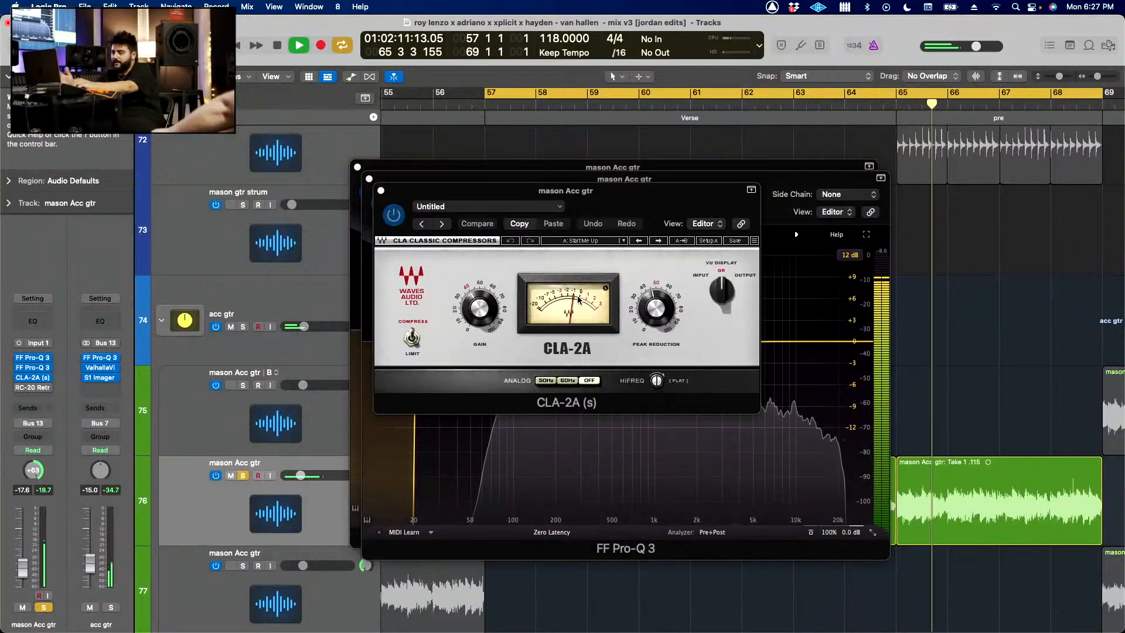
{"action": "left_click", "coordinate": [32, 388]}
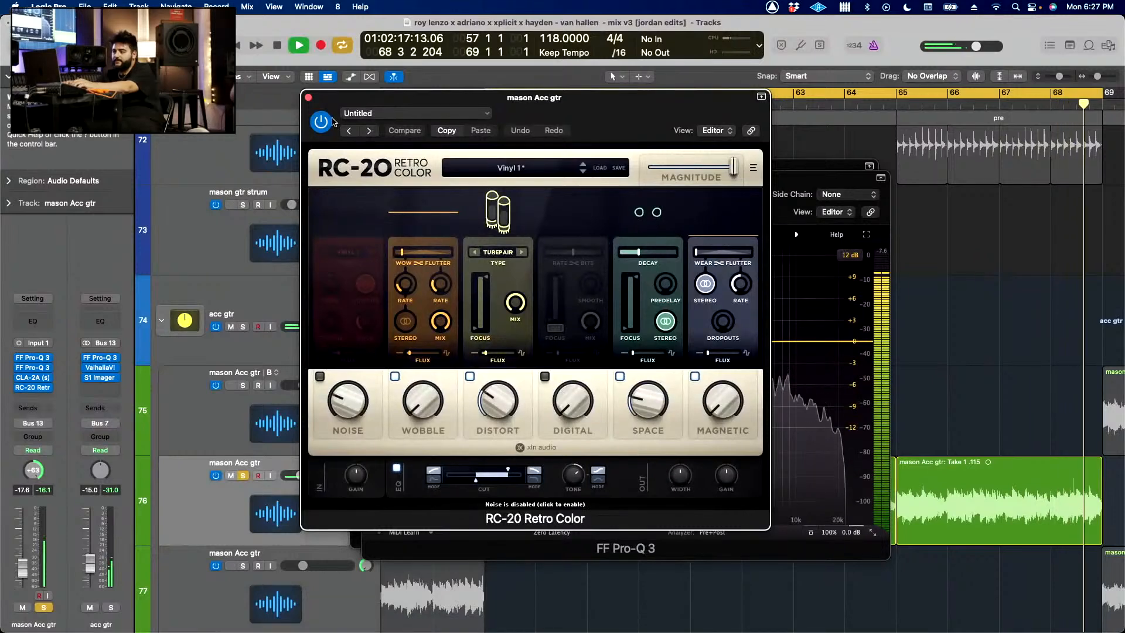
Step: Stop playback, close the four plug-in windows and clear the solo on the mason Acc gtr track 76
{"action": "key", "text": "space"}
{"action": "left_click", "coordinate": [309, 98]}
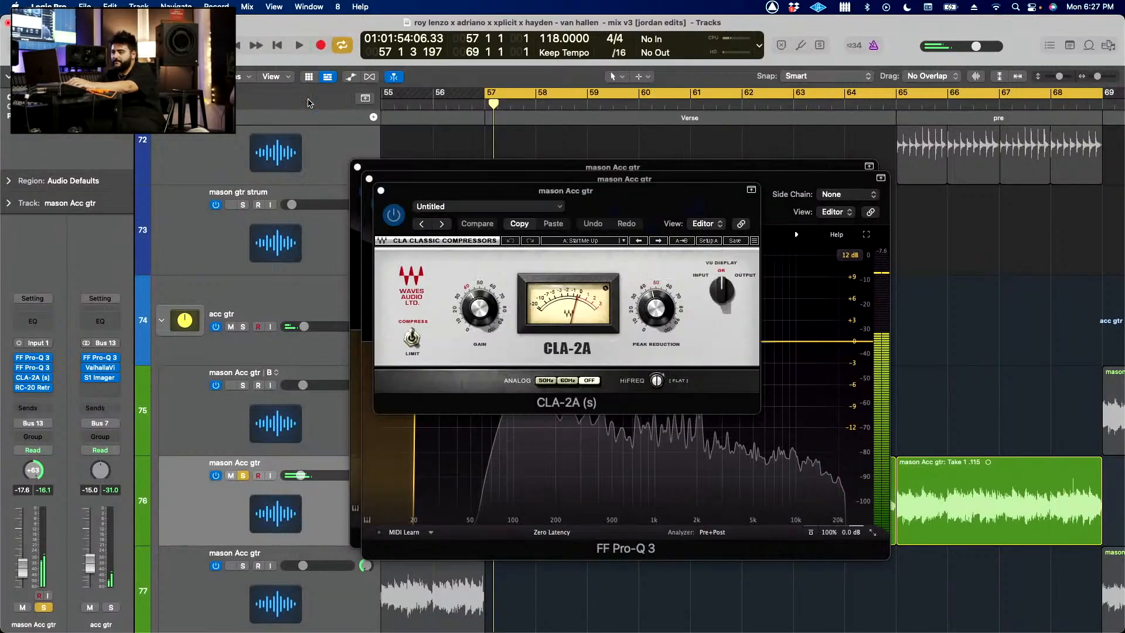
{"action": "left_click", "coordinate": [381, 190]}
{"action": "left_click", "coordinate": [358, 167]}
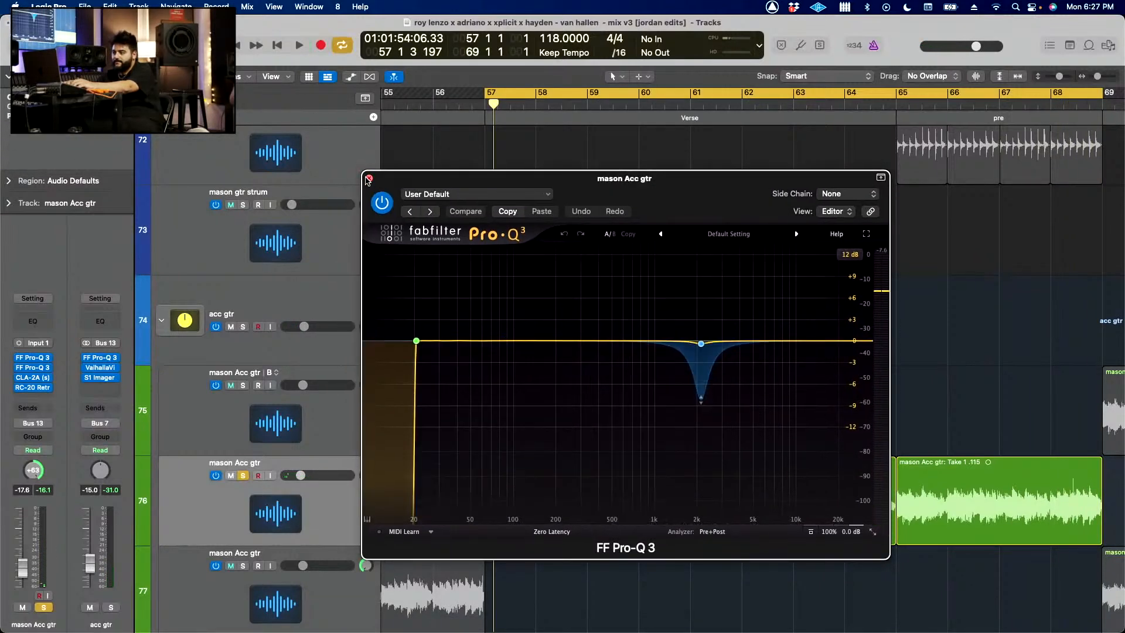
{"action": "left_click", "coordinate": [369, 179]}
{"action": "key", "text": "z"}
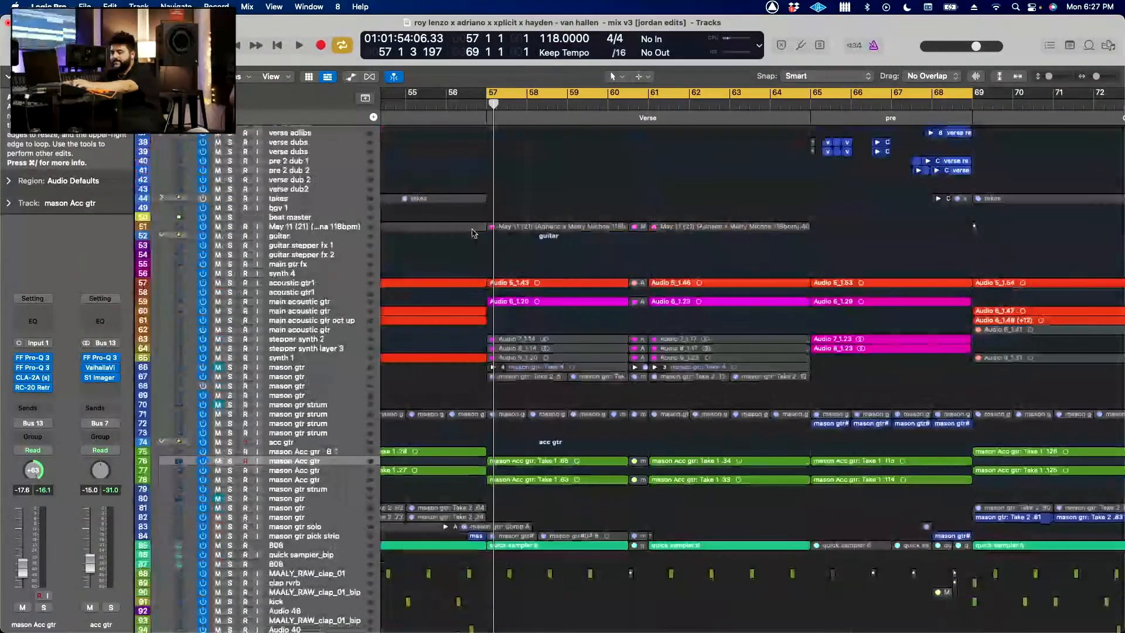
Step: Turn off the cycle range and look over the whole arrangement from the vocal tracks down to the drums
{"action": "key", "text": "super+Up"}
{"action": "key", "text": "super+Left"}
{"action": "key", "text": "super+Left"}
{"action": "key", "text": "super+Left"}
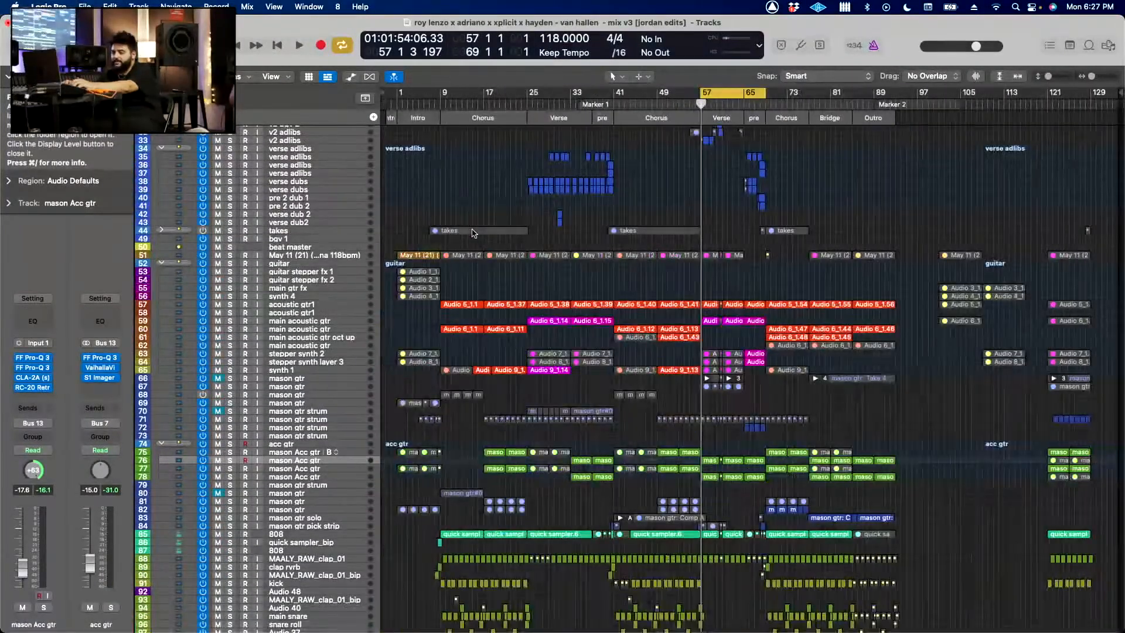
{"action": "scroll", "coordinate": [474, 233], "scroll_direction": "down", "scroll_amount": 6}
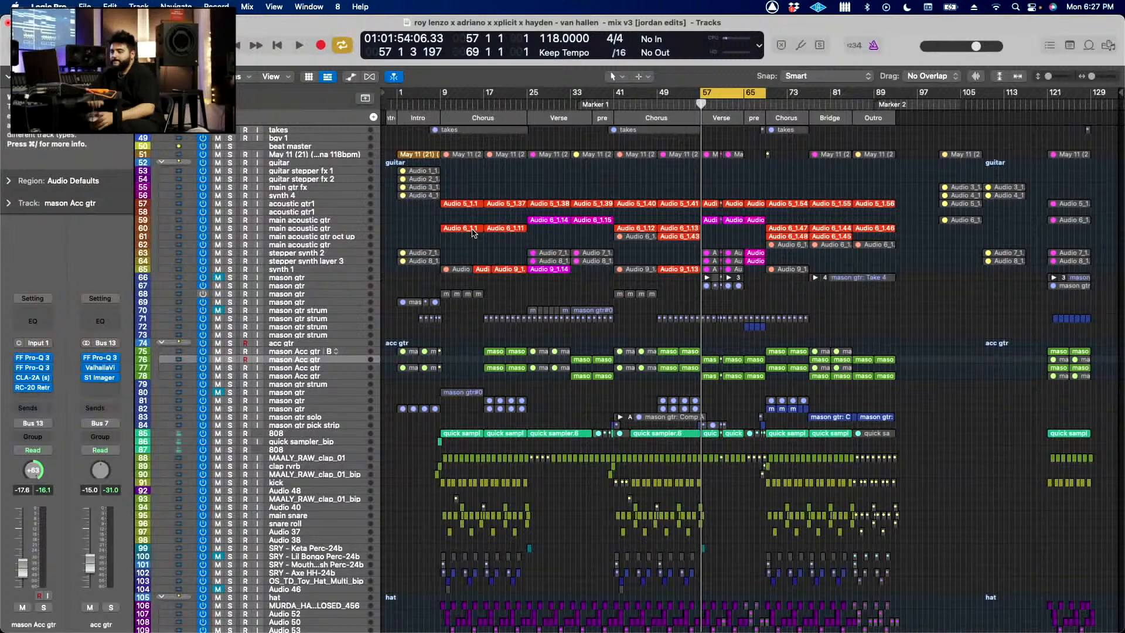
{"action": "key", "text": "c"}
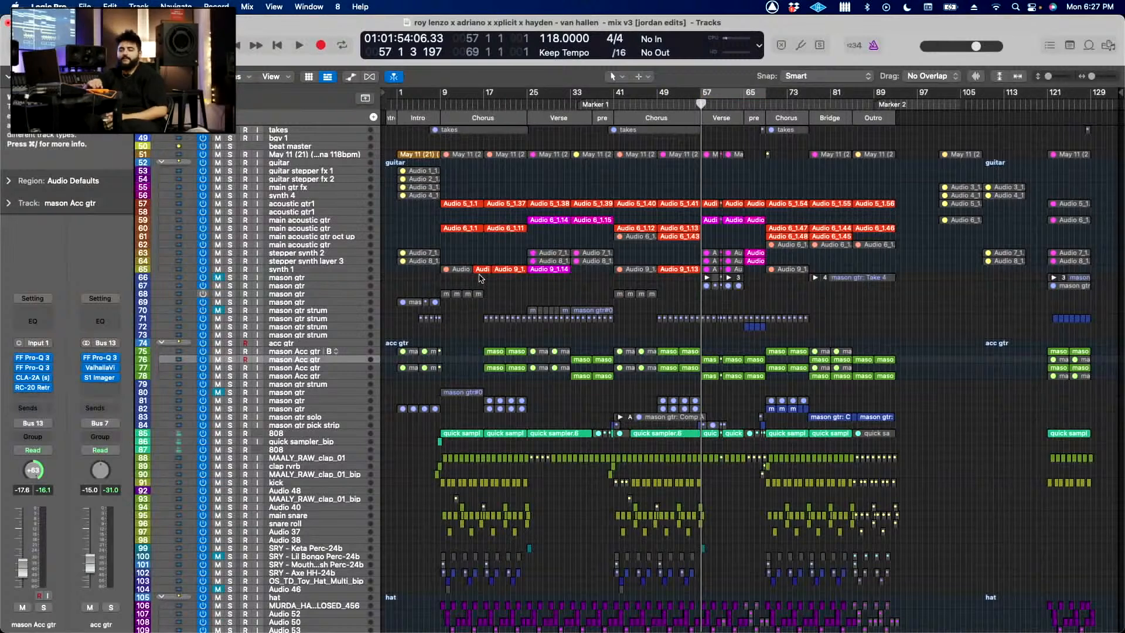
{"action": "scroll", "coordinate": [469, 351], "scroll_direction": "down", "scroll_amount": 9}
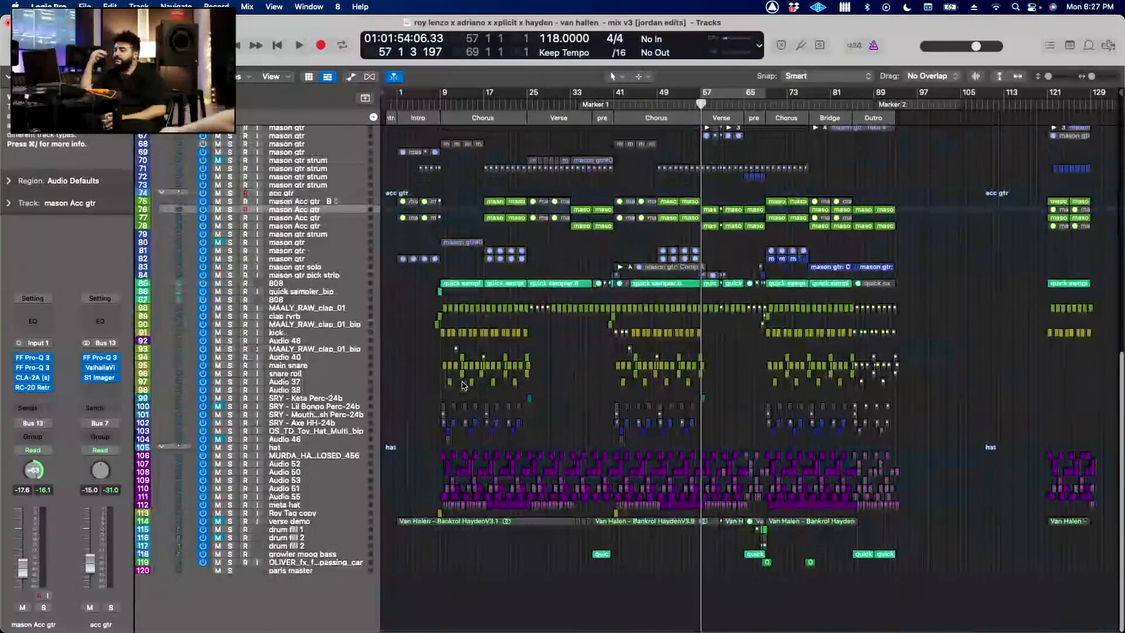
{"action": "scroll", "coordinate": [573, 397], "scroll_direction": "up", "scroll_amount": 5}
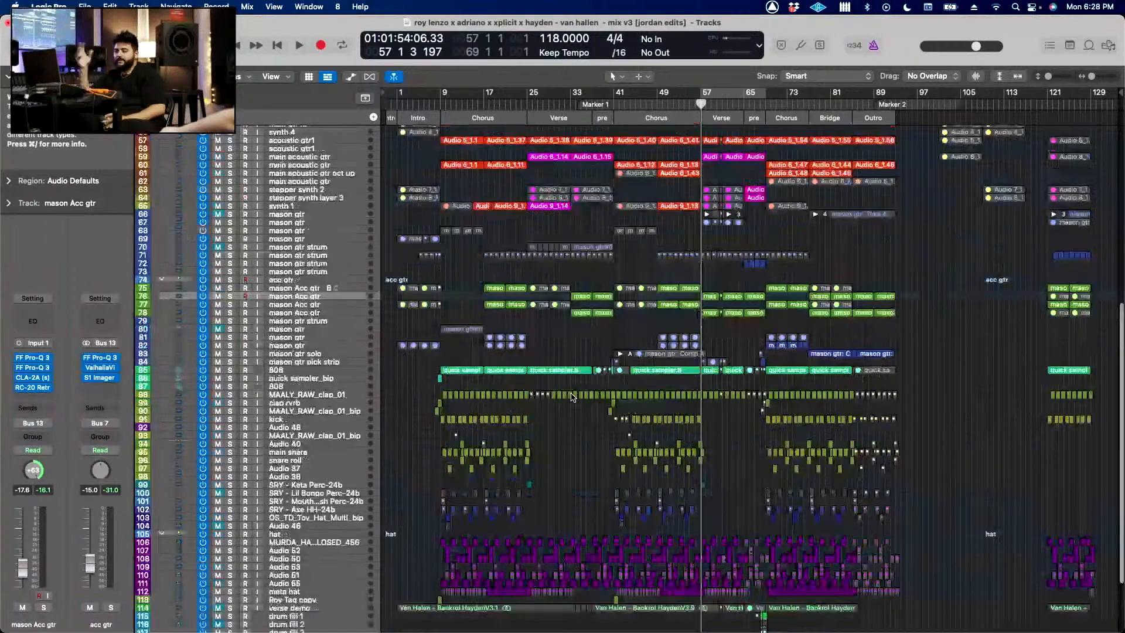
Step: Examine the guitar, 808, drum and hat tracks around bar 57 and across the full song
{"action": "key", "text": "super+Right"}
{"action": "key", "text": "super+Right"}
{"action": "key", "text": "super+Right"}
{"action": "key", "text": "super+Right"}
{"action": "key", "text": "super+Right"}
{"action": "key", "text": "super+Right"}
{"action": "key", "text": "super+Right"}
{"action": "key", "text": "super+Right"}
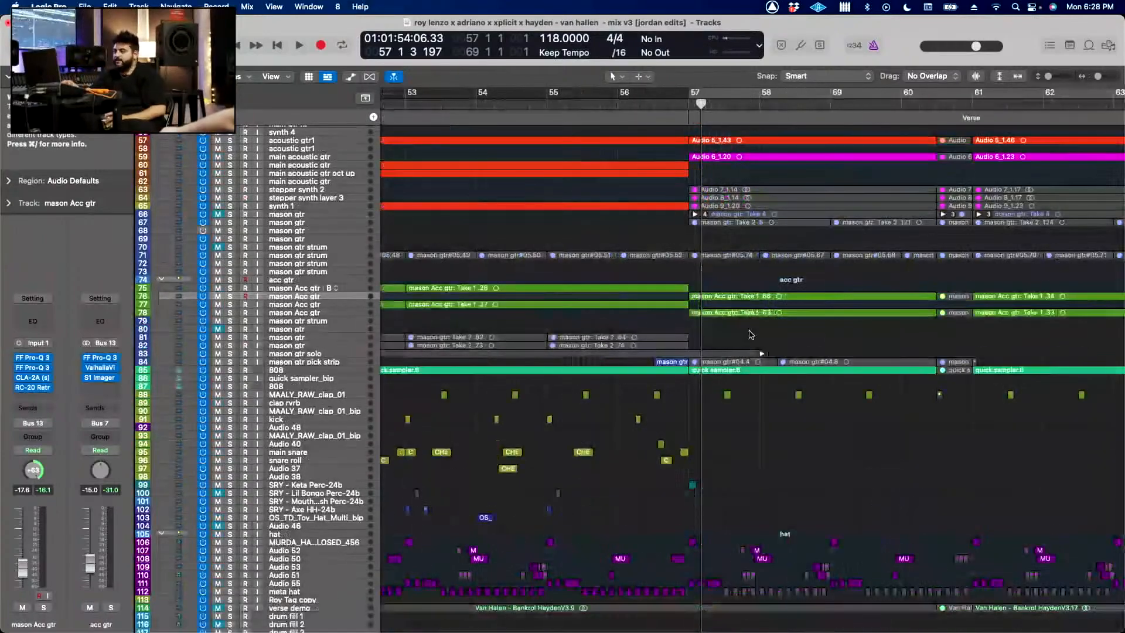
{"action": "key", "text": "super+Left"}
{"action": "key", "text": "super+Left"}
{"action": "key", "text": "super+Left"}
{"action": "key", "text": "super+Left"}
{"action": "key", "text": "super+Left"}
{"action": "key", "text": "super+Left"}
{"action": "key", "text": "super+Left"}
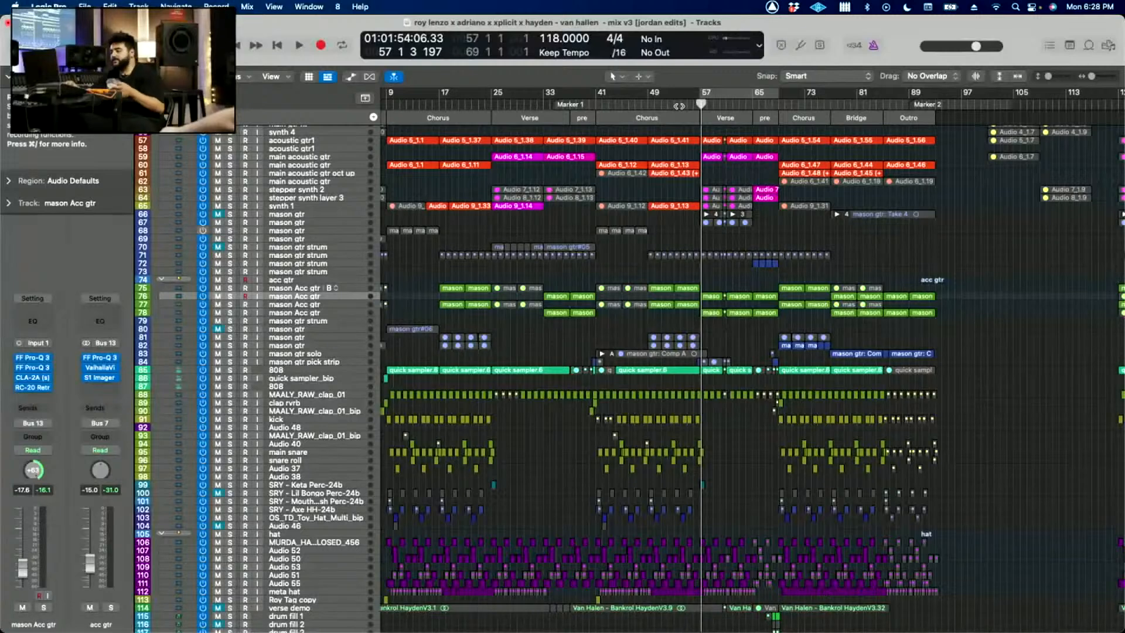
{"action": "scroll", "coordinate": [749, 324], "scroll_direction": "down", "scroll_amount": 5}
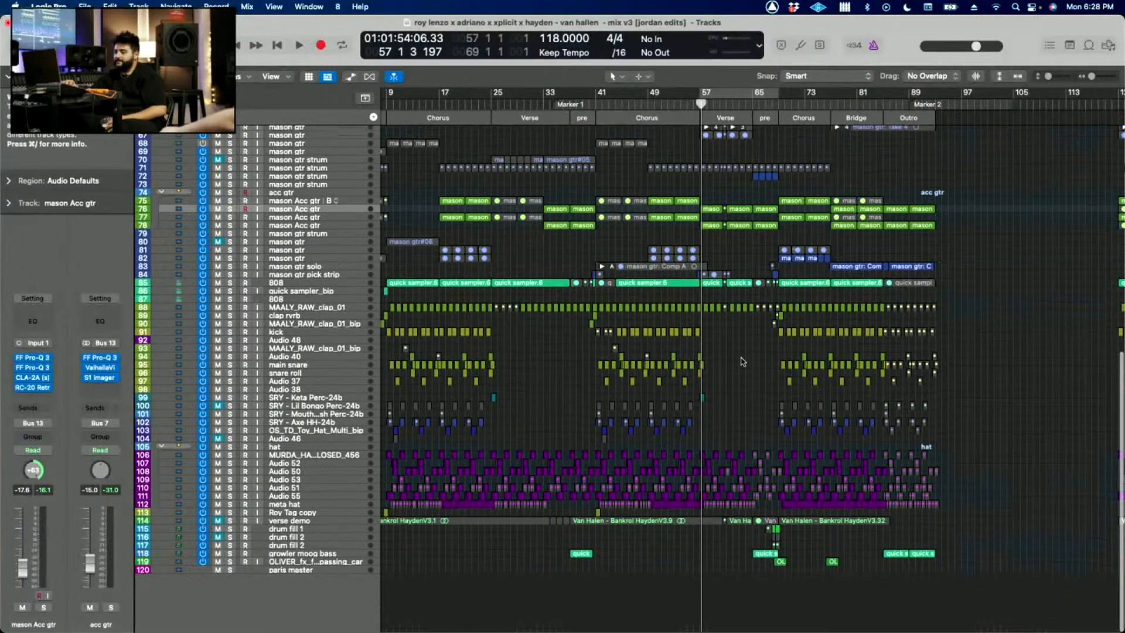
{"action": "key", "text": "super+Left"}
{"action": "scroll", "coordinate": [743, 362], "scroll_direction": "up", "scroll_amount": 15}
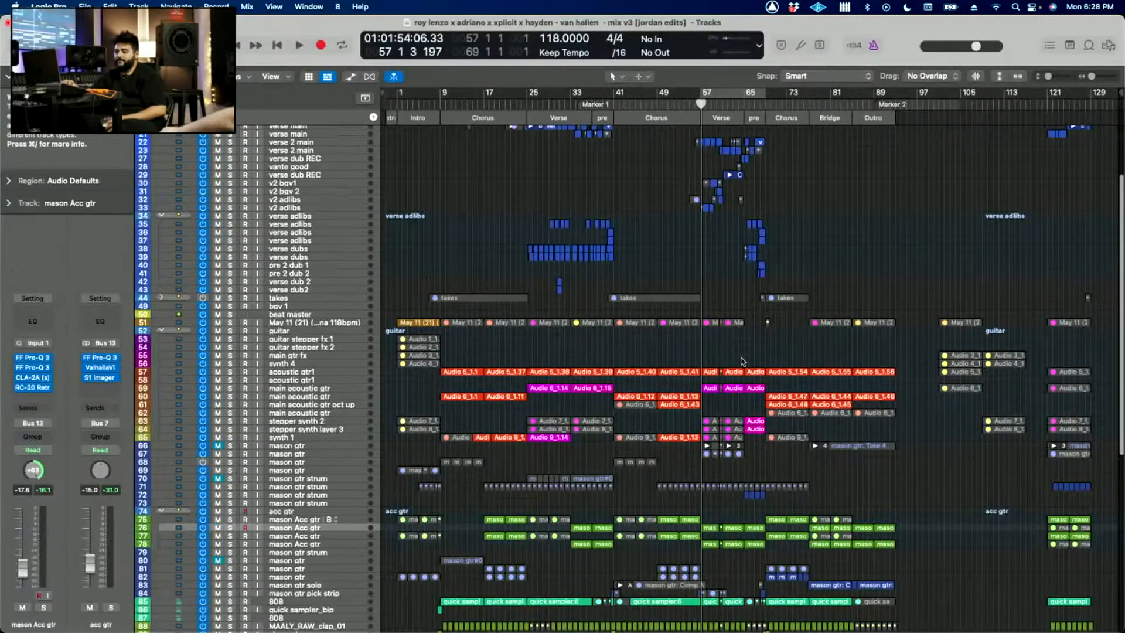
{"action": "scroll", "coordinate": [740, 412], "scroll_direction": "down", "scroll_amount": 5}
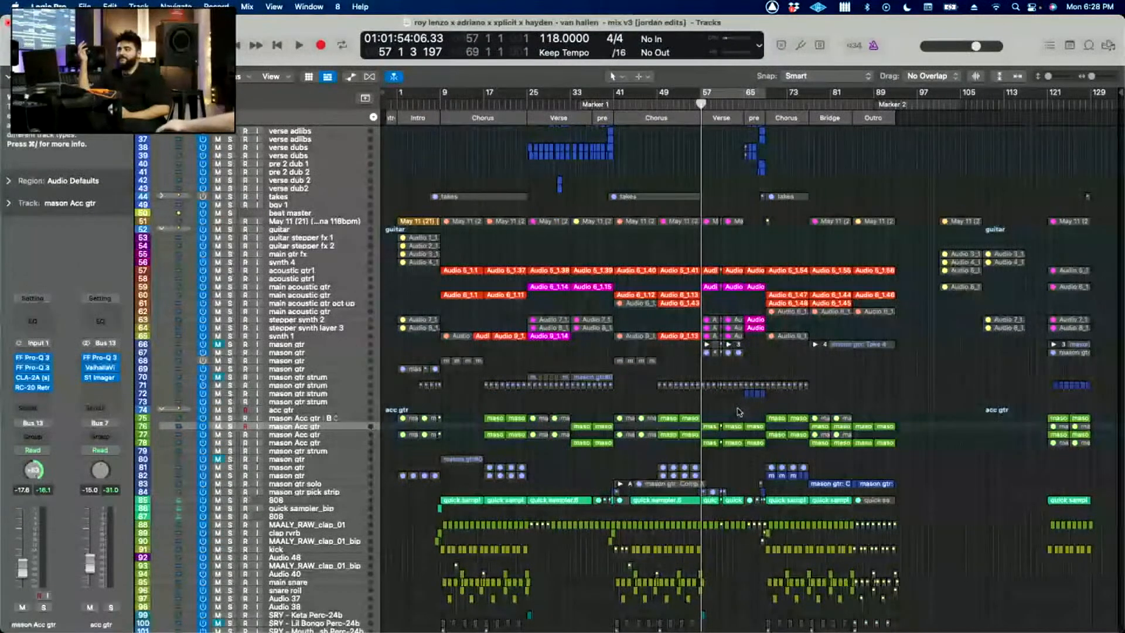
{"action": "scroll", "coordinate": [739, 412], "scroll_direction": "down", "scroll_amount": 6}
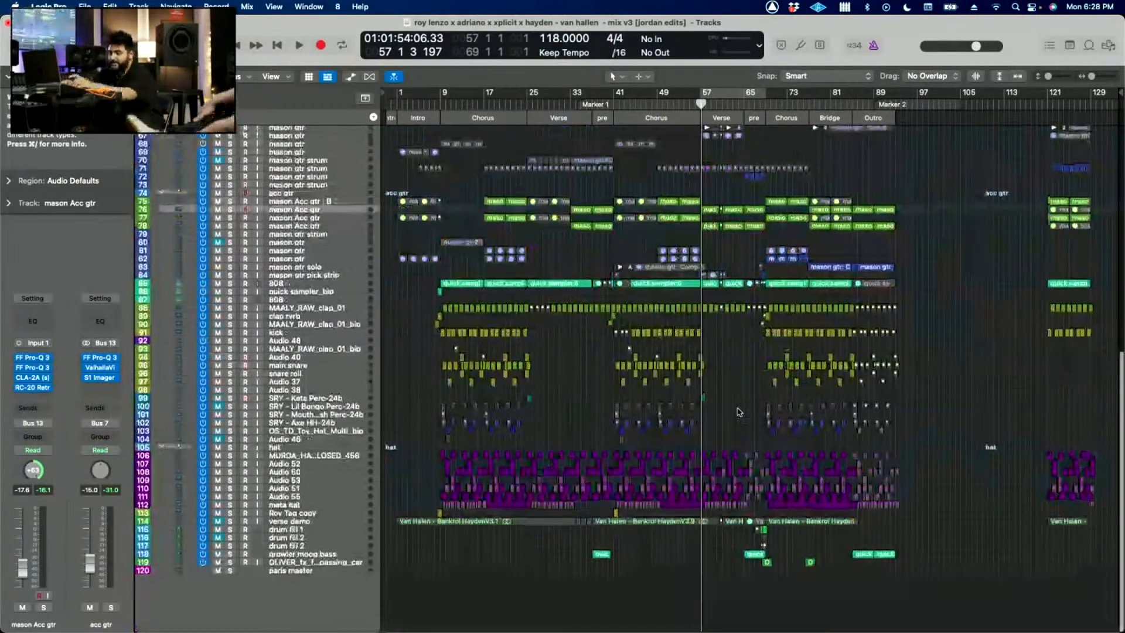
Step: Select the 808 track 85, deselect its regions and set the cycle range from bar 9 to bar 54
{"action": "key", "text": "super+Down"}
{"action": "key", "text": "super+Down"}
{"action": "left_click", "coordinate": [295, 358]}
{"action": "left_click", "coordinate": [297, 344]}
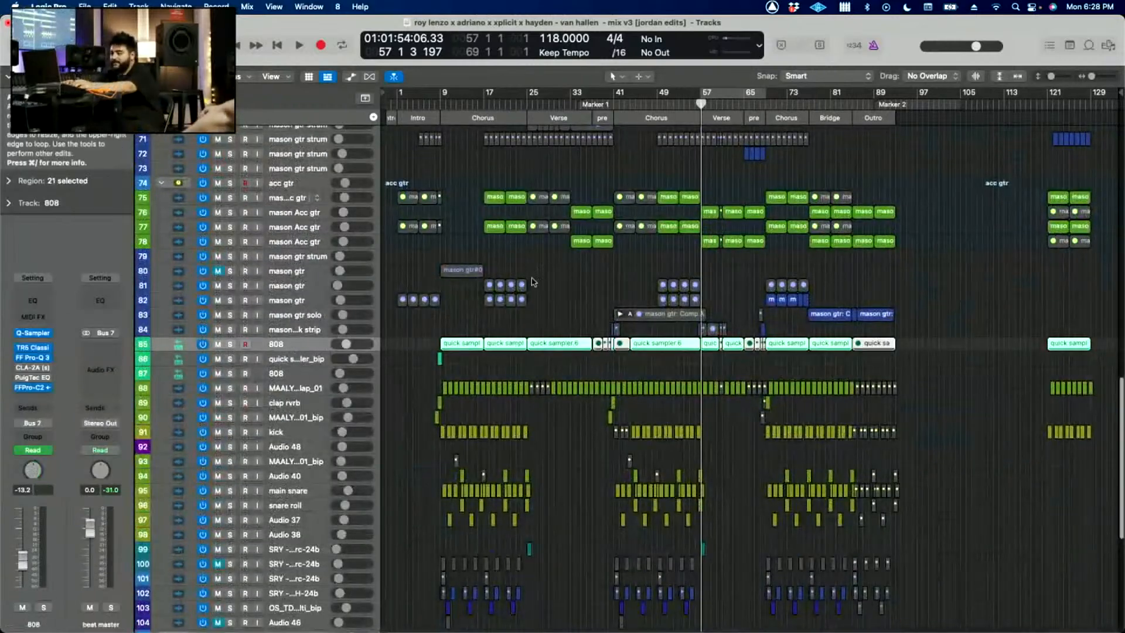
{"action": "left_click", "coordinate": [534, 281]}
{"action": "mouse_move", "coordinate": [35, 391]}
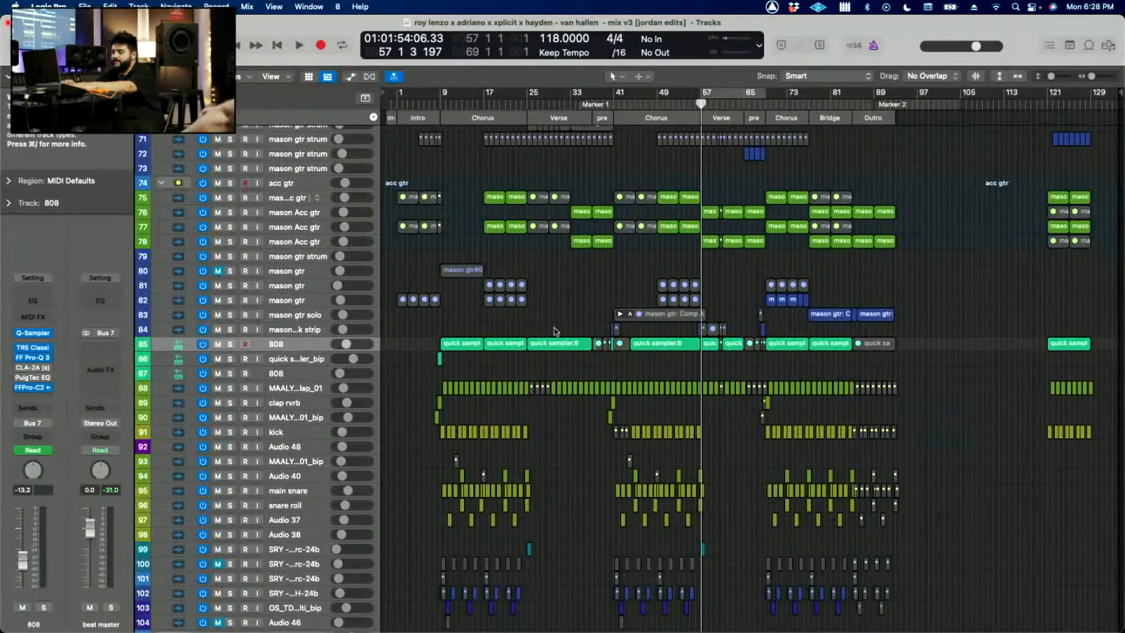
{"action": "left_click_drag", "start_coordinate": [438, 101], "coordinate": [685, 101]}
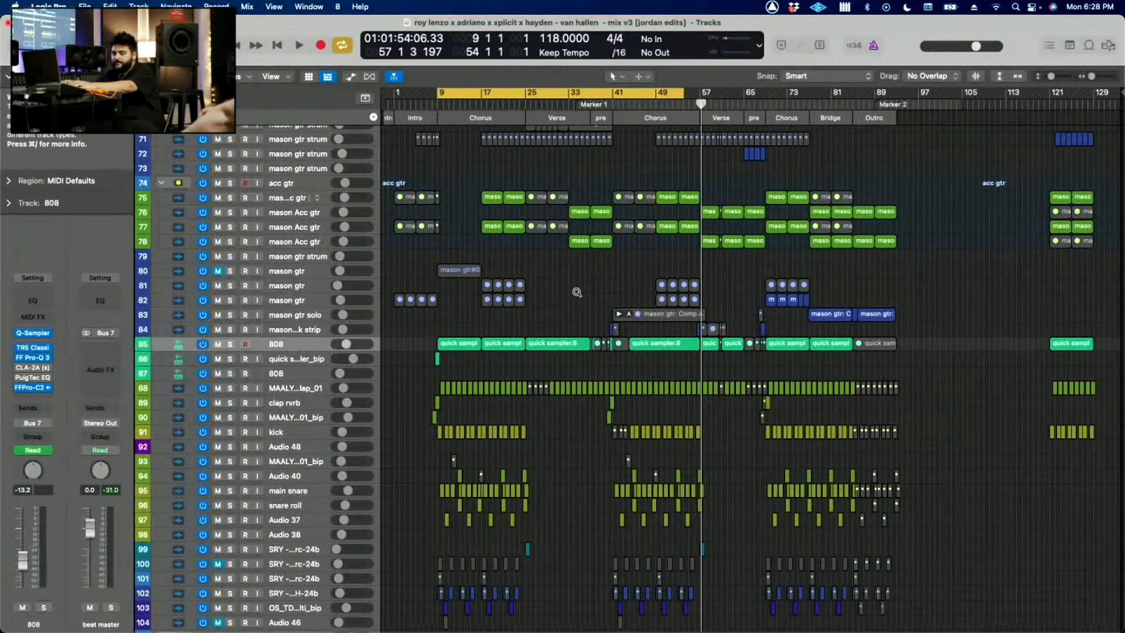
Step: Select the 808 track's regions within the cycle range and play the mix from the first chorus at bar 9
{"action": "key", "text": "super+Right"}
{"action": "key", "text": "super+Right"}
{"action": "scroll", "coordinate": [577, 292], "scroll_direction": "up", "scroll_amount": 5}
{"action": "scroll", "coordinate": [577, 292], "scroll_direction": "left", "scroll_amount": 8}
{"action": "left_click", "coordinate": [314, 349]}
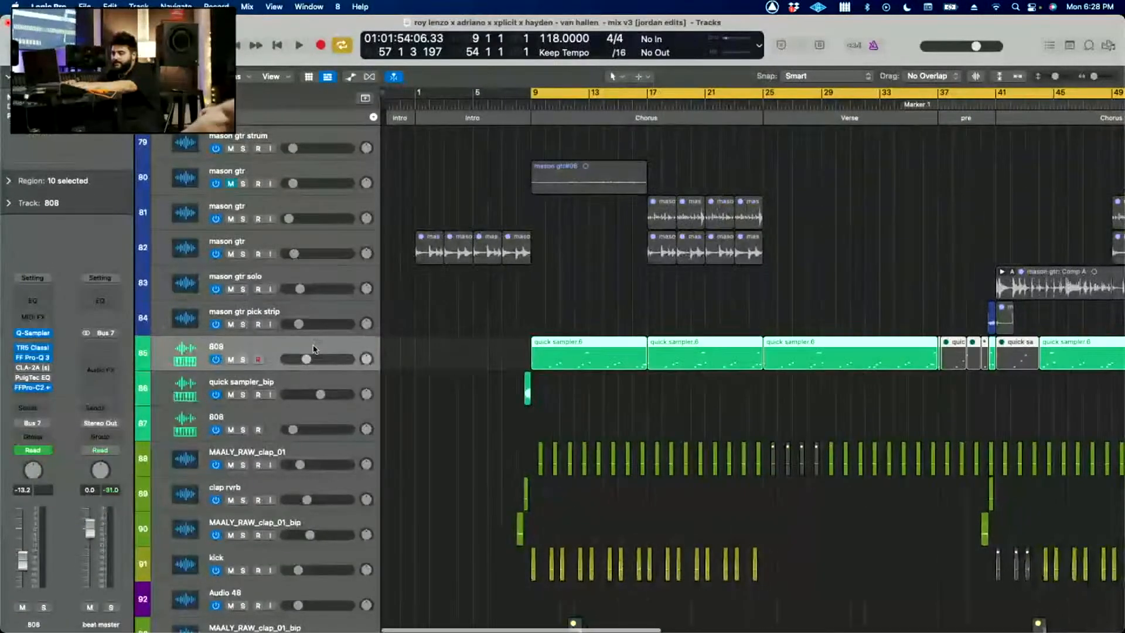
{"action": "scroll", "coordinate": [678, 354], "scroll_direction": "down", "scroll_amount": 4}
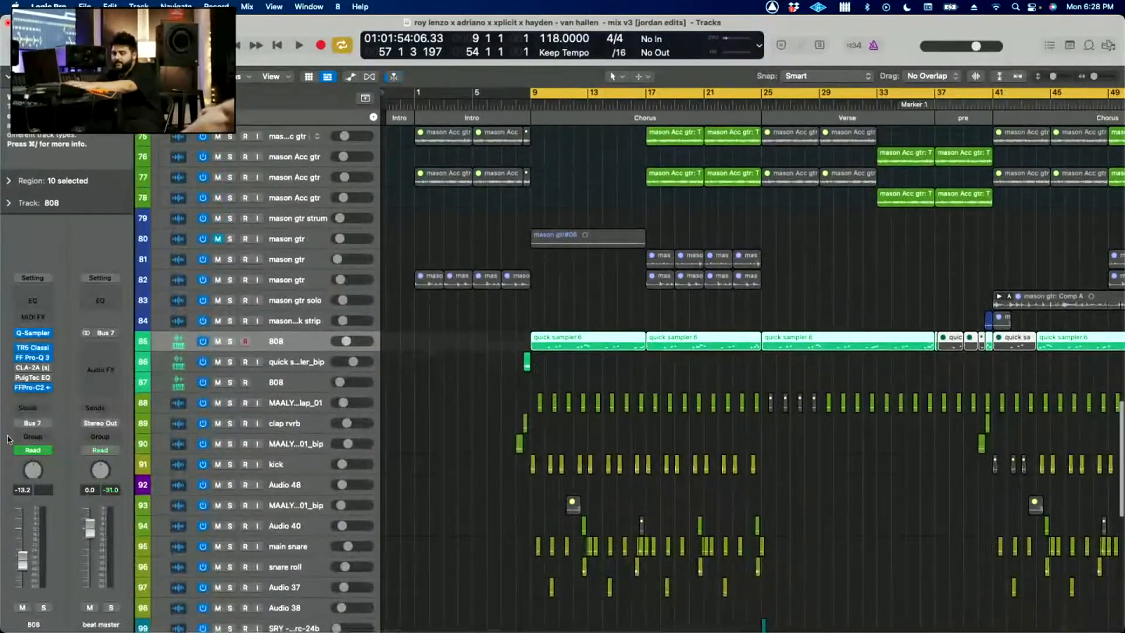
{"action": "key", "text": "space"}
{"action": "mouse_move", "coordinate": [44, 390]}
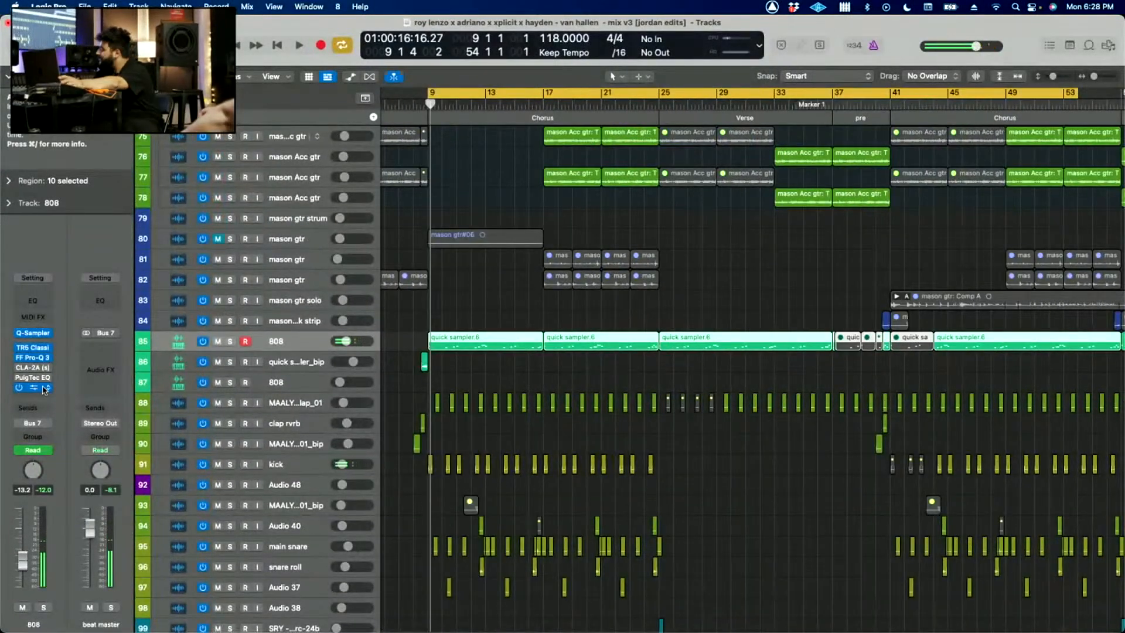
{"action": "key", "text": "space"}
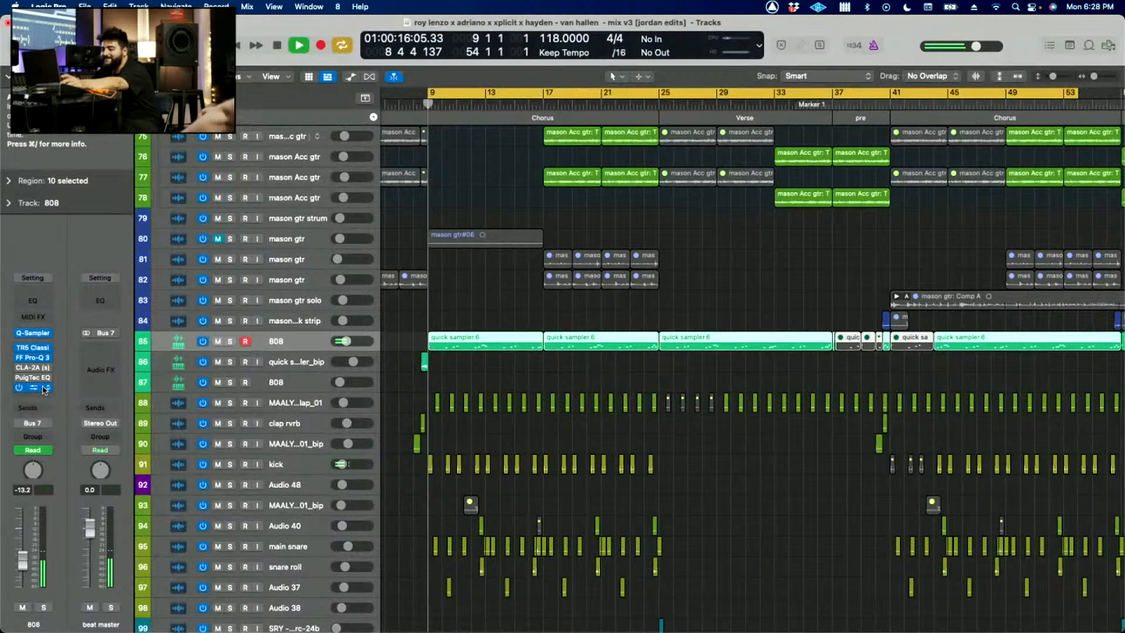
Step: Solo the 808 during playback, inspect its FF Pro-C 2 side-chain compressor and return to the full mix
{"action": "left_click", "coordinate": [230, 341]}
{"action": "key", "text": "v"}
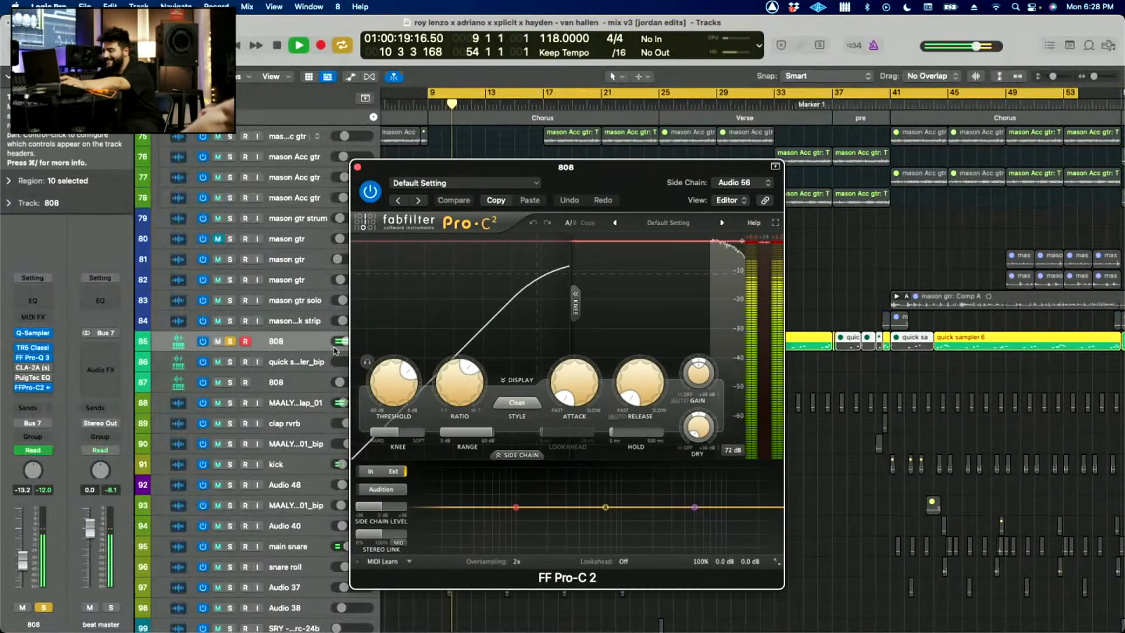
{"action": "key", "text": "s"}
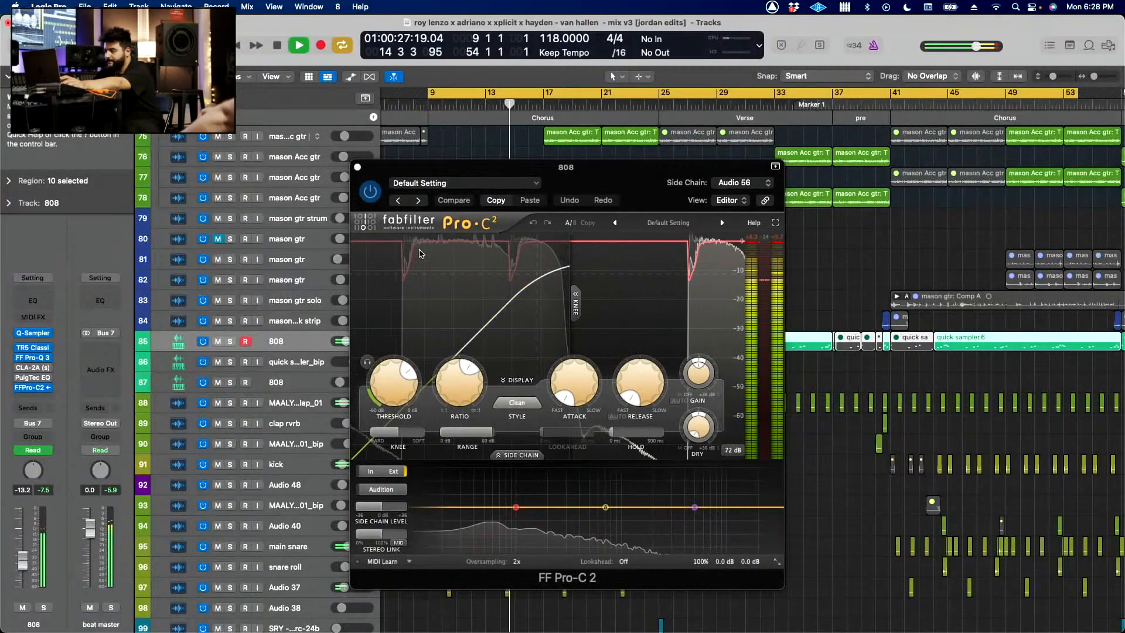
Step: Stop playback and close the 808's FF Pro-C 2 compressor window
{"action": "key", "text": "space"}
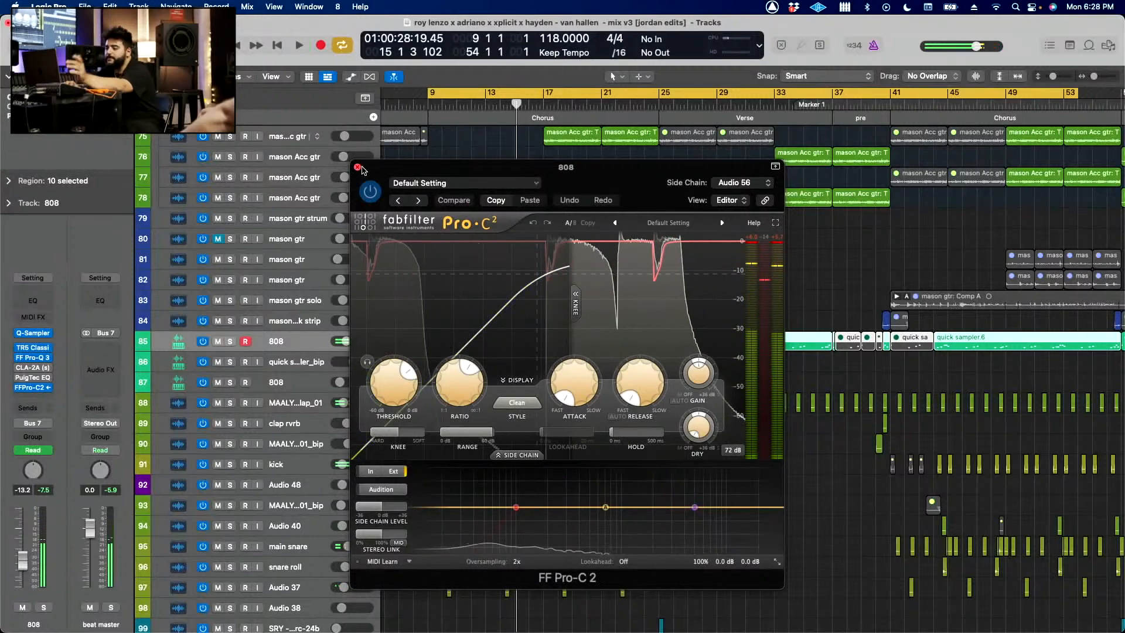
{"action": "left_click_drag", "start_coordinate": [361, 171], "coordinate": [503, 176]}
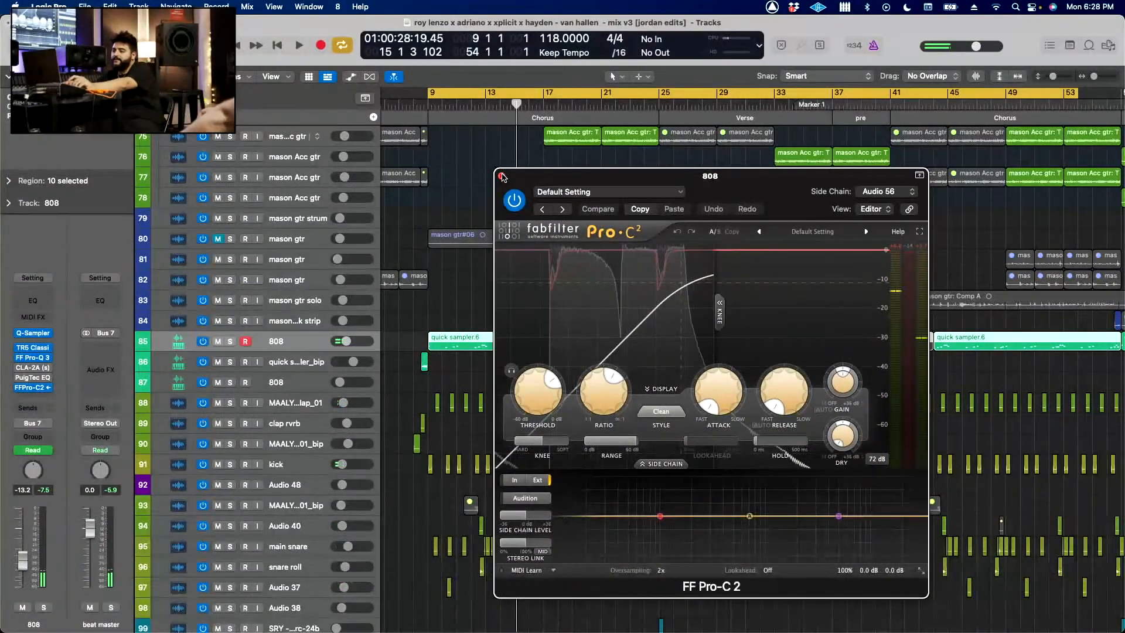
{"action": "left_click", "coordinate": [501, 176]}
{"action": "left_click", "coordinate": [32, 387]}
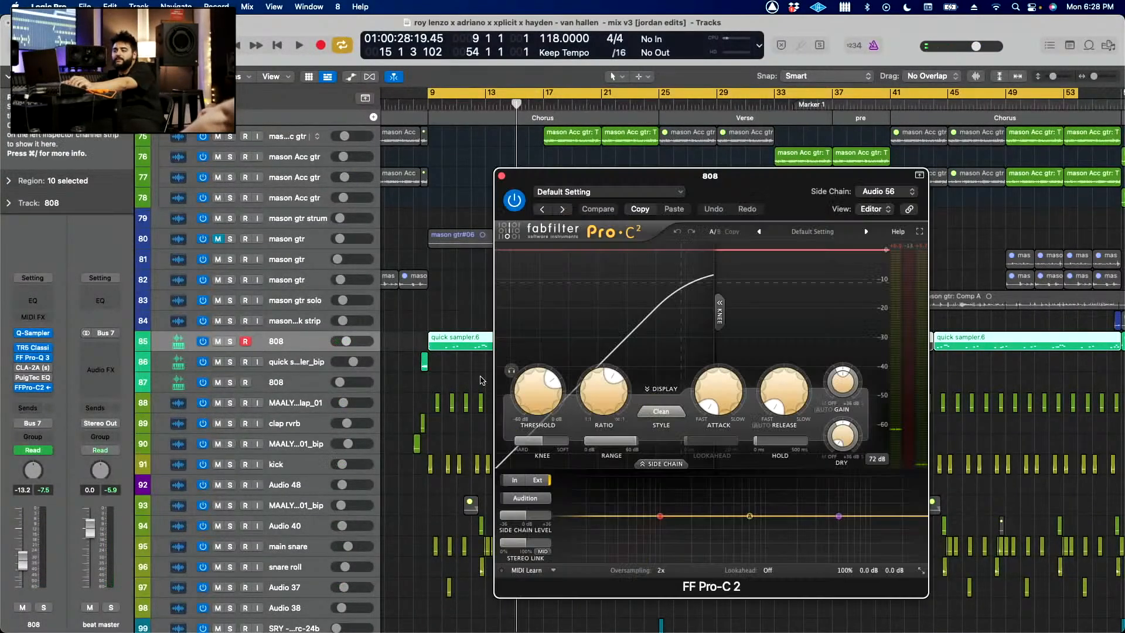
{"action": "scroll", "coordinate": [482, 381], "scroll_direction": "up", "scroll_amount": 4}
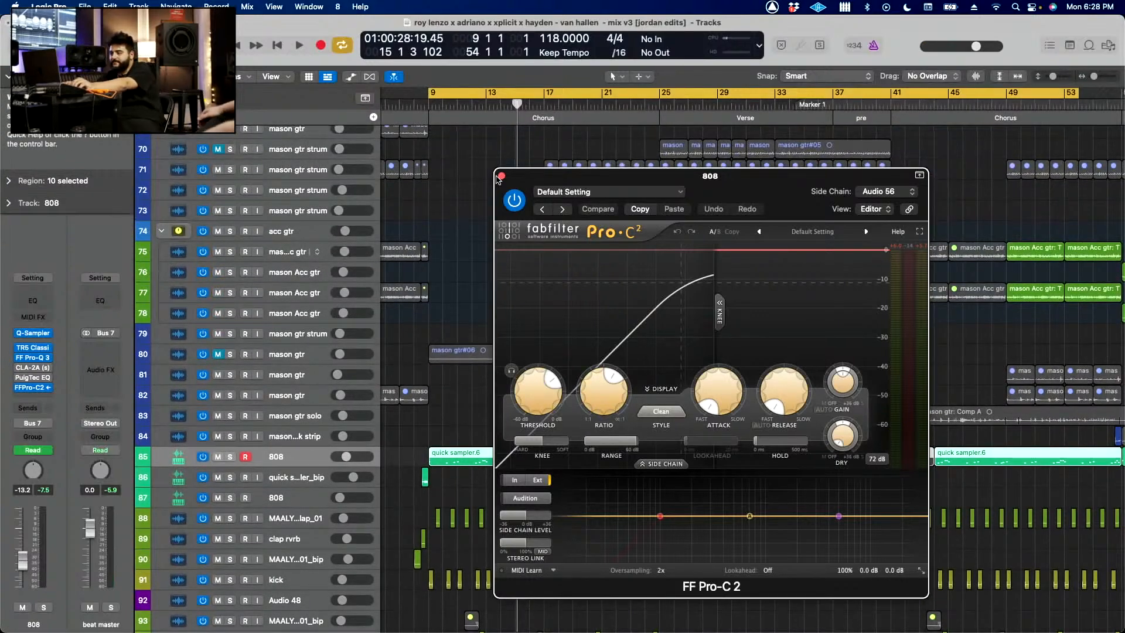
{"action": "left_click", "coordinate": [501, 176]}
Step: Deselect the 808 track's regions and set the cycle range to span the whole song, from bar 1 to bar 95
{"action": "scroll", "coordinate": [555, 316], "scroll_direction": "up", "scroll_amount": 4}
{"action": "key", "text": "z"}
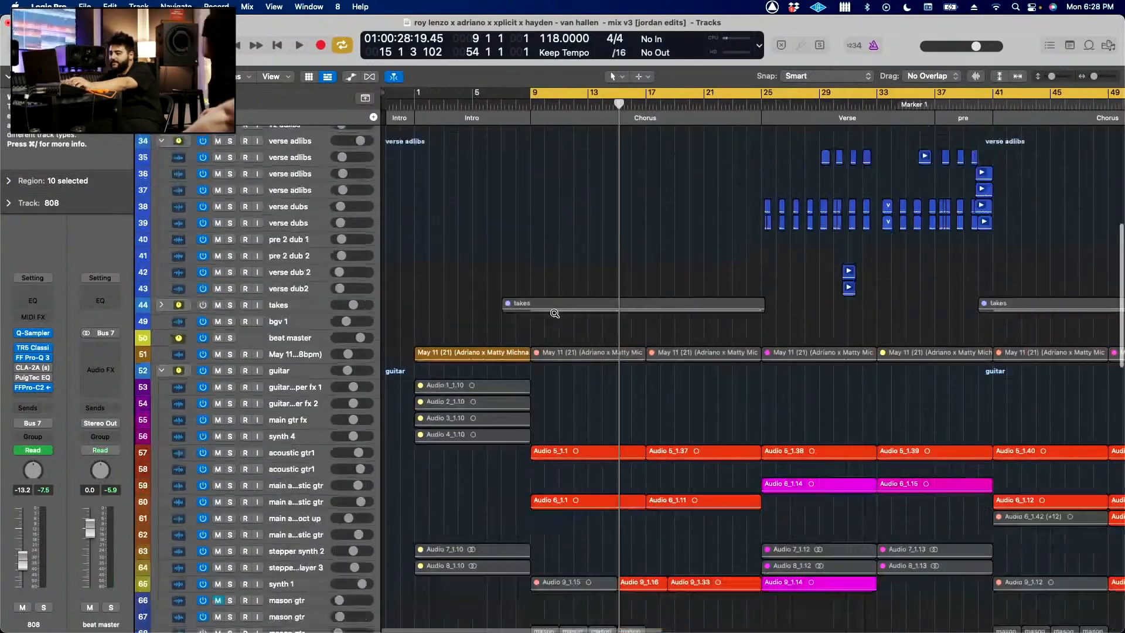
{"action": "scroll", "coordinate": [556, 316], "scroll_direction": "down", "scroll_amount": 1}
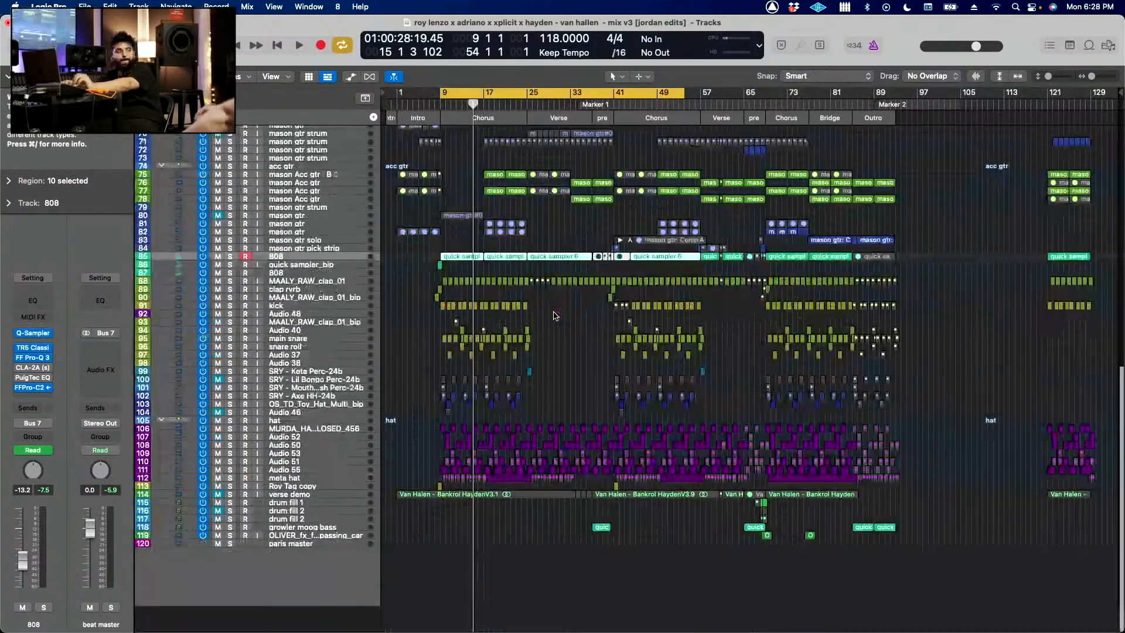
{"action": "scroll", "coordinate": [556, 316], "scroll_direction": "up", "scroll_amount": 3}
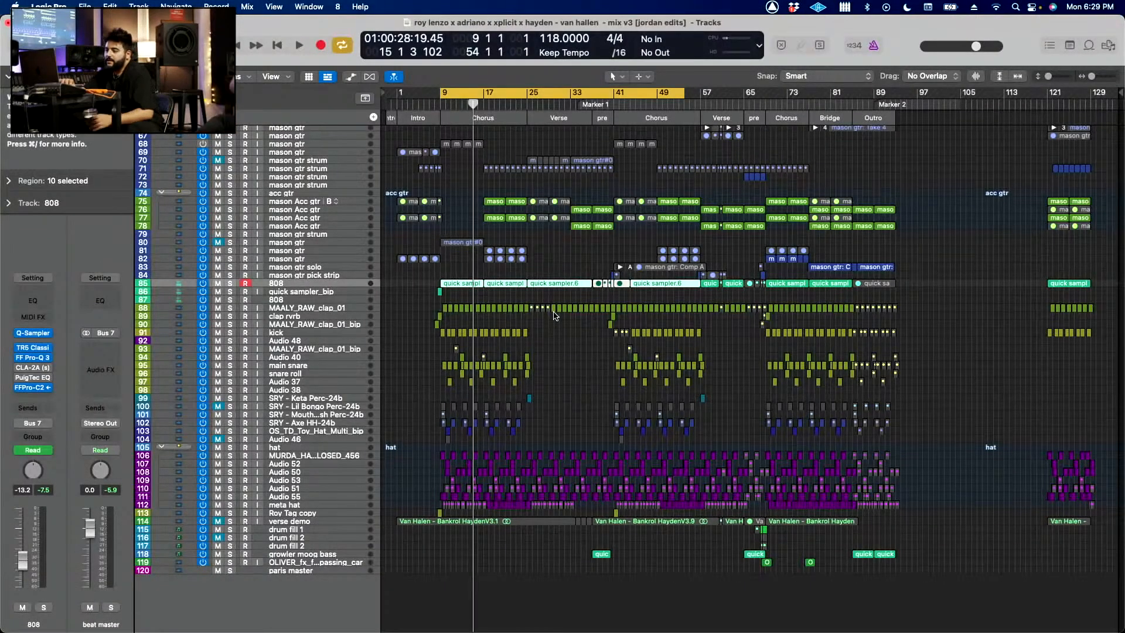
{"action": "left_click", "coordinate": [555, 316]}
{"action": "scroll", "coordinate": [560, 381], "scroll_direction": "up", "scroll_amount": 15}
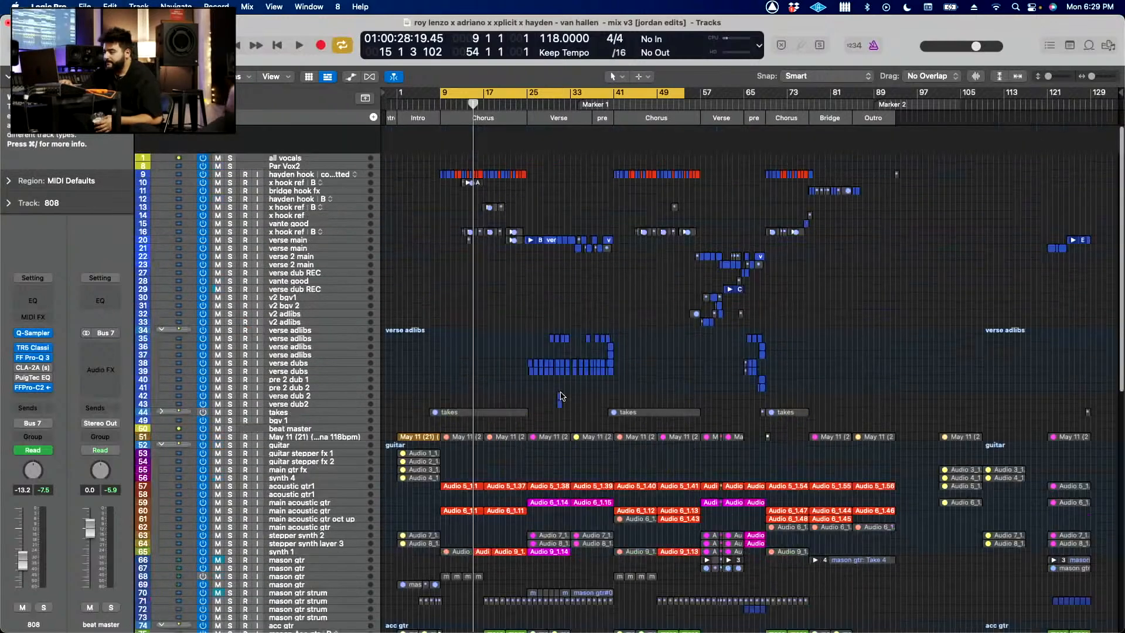
{"action": "scroll", "coordinate": [561, 397], "scroll_direction": "down", "scroll_amount": 2}
{"action": "left_click_drag", "start_coordinate": [399, 92], "coordinate": [896, 272]}
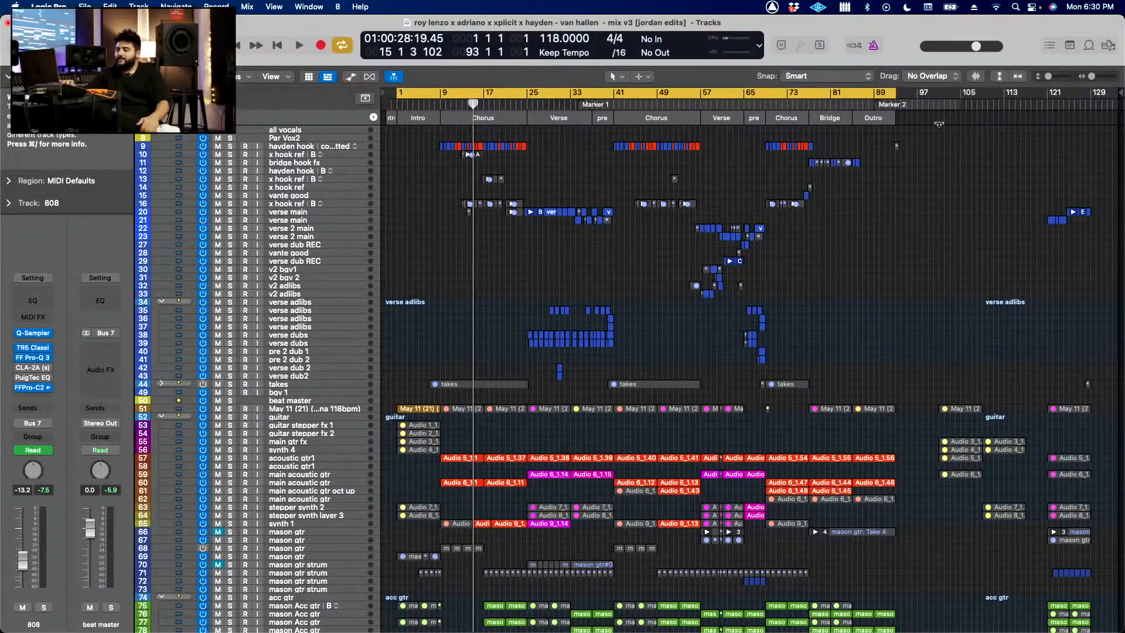
{"action": "left_click_drag", "start_coordinate": [895, 93], "coordinate": [907, 92]}
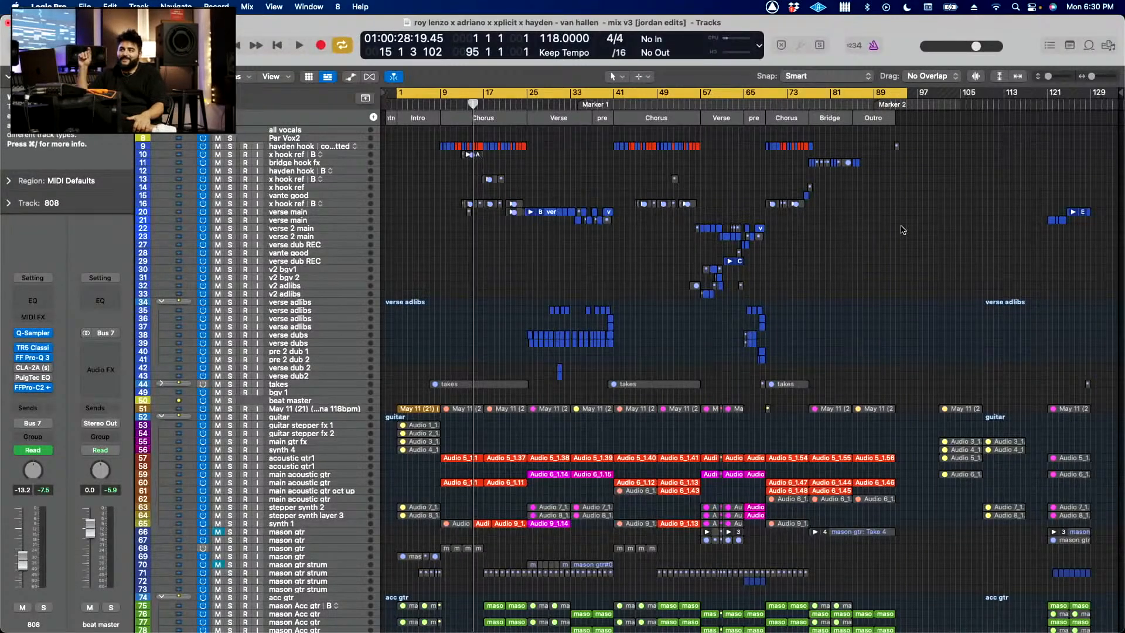
Step: Examine the vocal, acoustic guitar, 808 and drum tracks across the full song arrangement
{"action": "scroll", "coordinate": [902, 229], "scroll_direction": "down", "scroll_amount": 1}
{"action": "scroll", "coordinate": [902, 230], "scroll_direction": "down", "scroll_amount": 10}
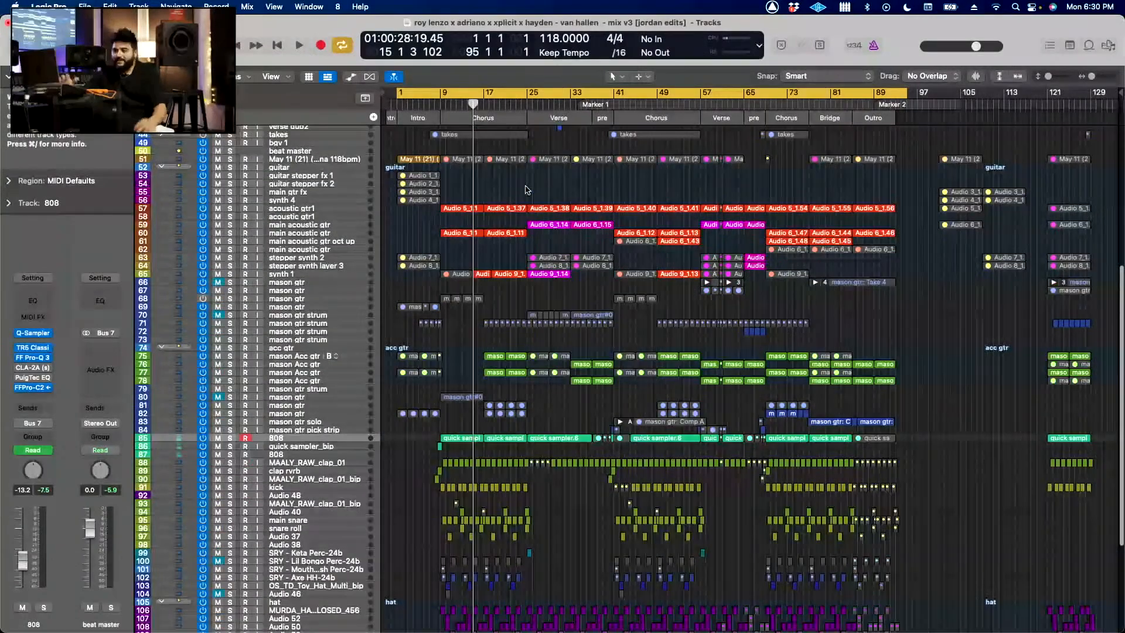
{"action": "scroll", "coordinate": [526, 189], "scroll_direction": "up", "scroll_amount": 3}
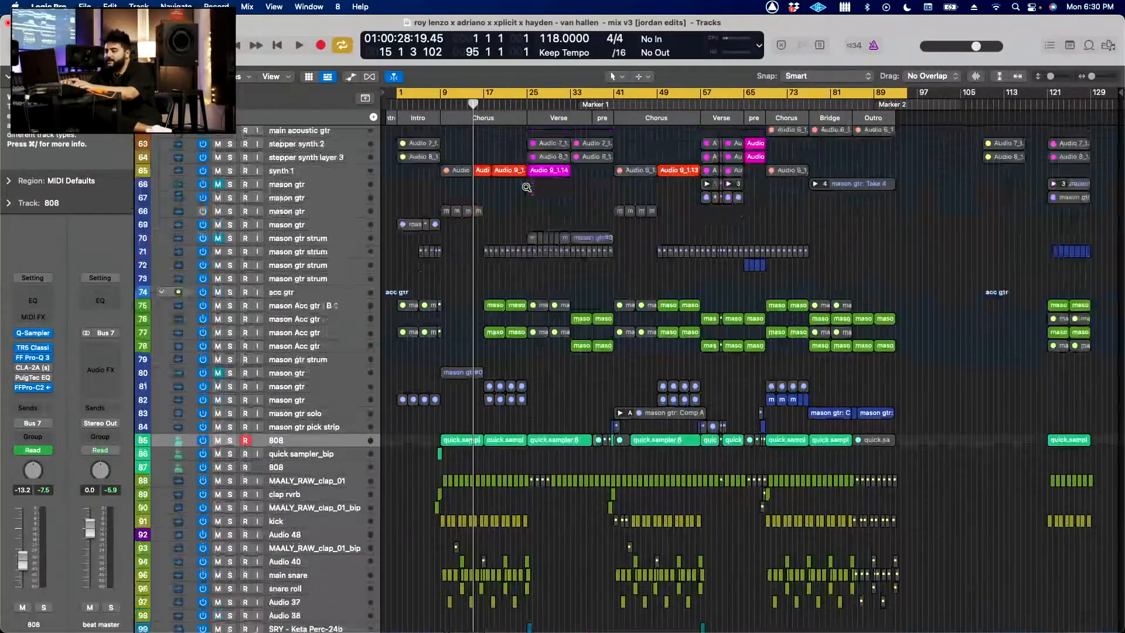
{"action": "scroll", "coordinate": [527, 187], "scroll_direction": "up", "scroll_amount": 12}
{"action": "scroll", "coordinate": [526, 187], "scroll_direction": "up", "scroll_amount": 3}
{"action": "scroll", "coordinate": [526, 188], "scroll_direction": "up", "scroll_amount": 10}
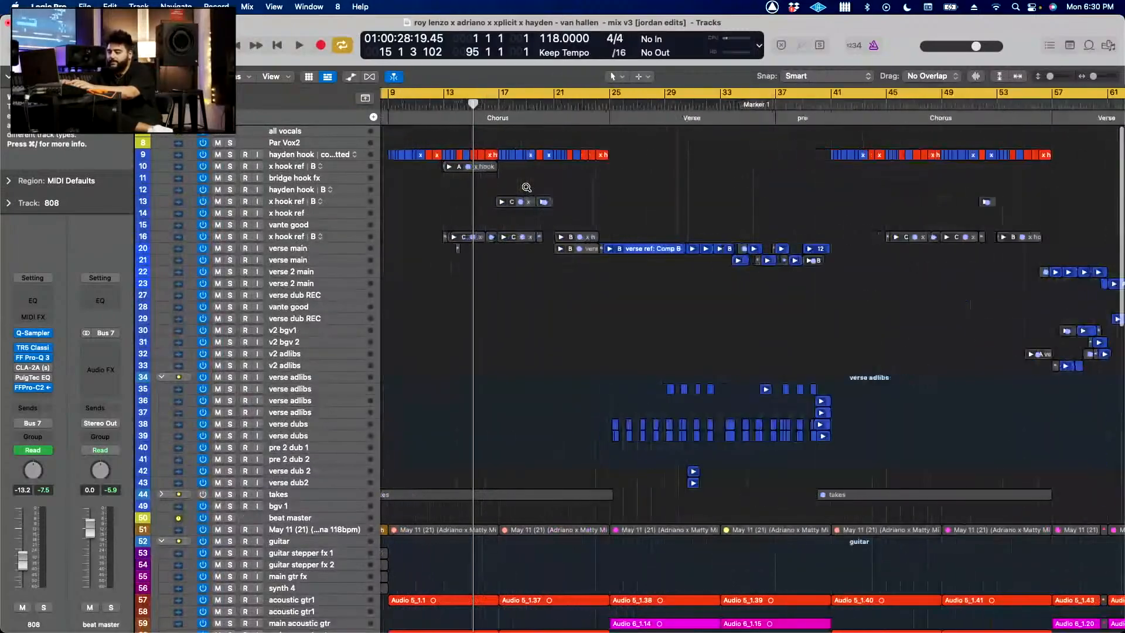
{"action": "scroll", "coordinate": [526, 189], "scroll_direction": "down", "scroll_amount": 20}
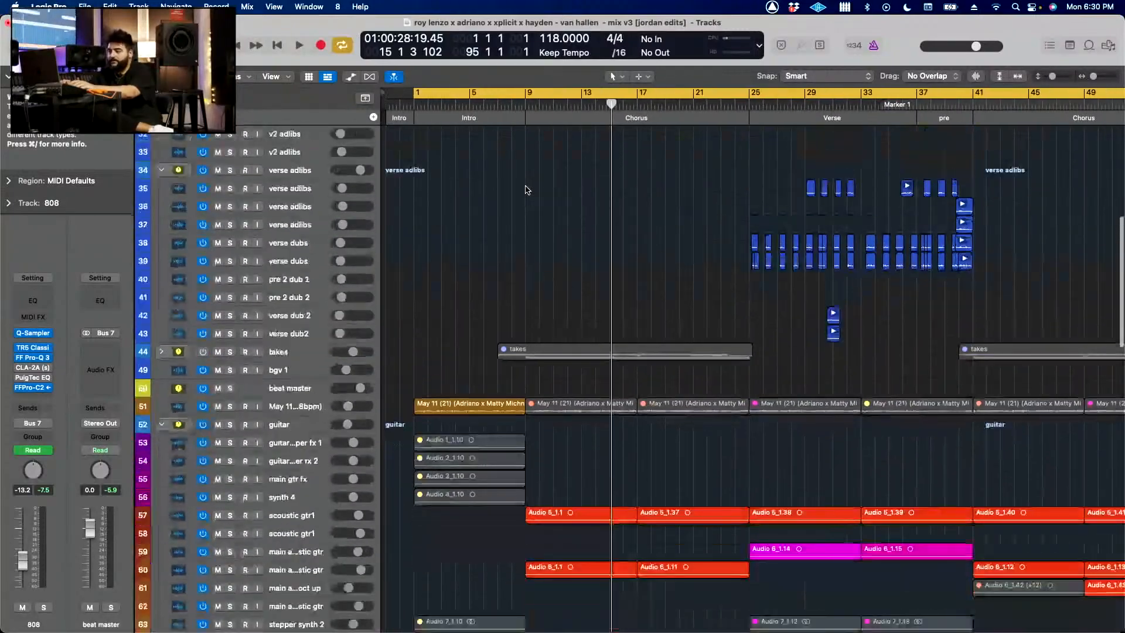
{"action": "key", "text": "super+Down"}
{"action": "key", "text": "super+Down"}
{"action": "key", "text": "super+Down"}
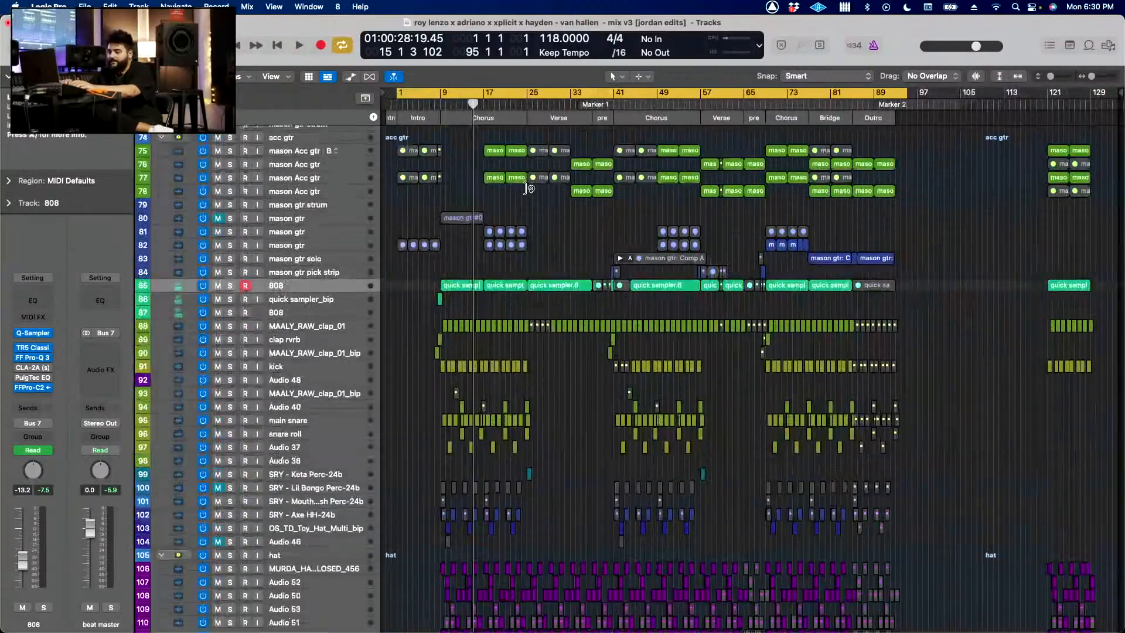
{"action": "key", "text": "super+Right"}
{"action": "key", "text": "super+Right"}
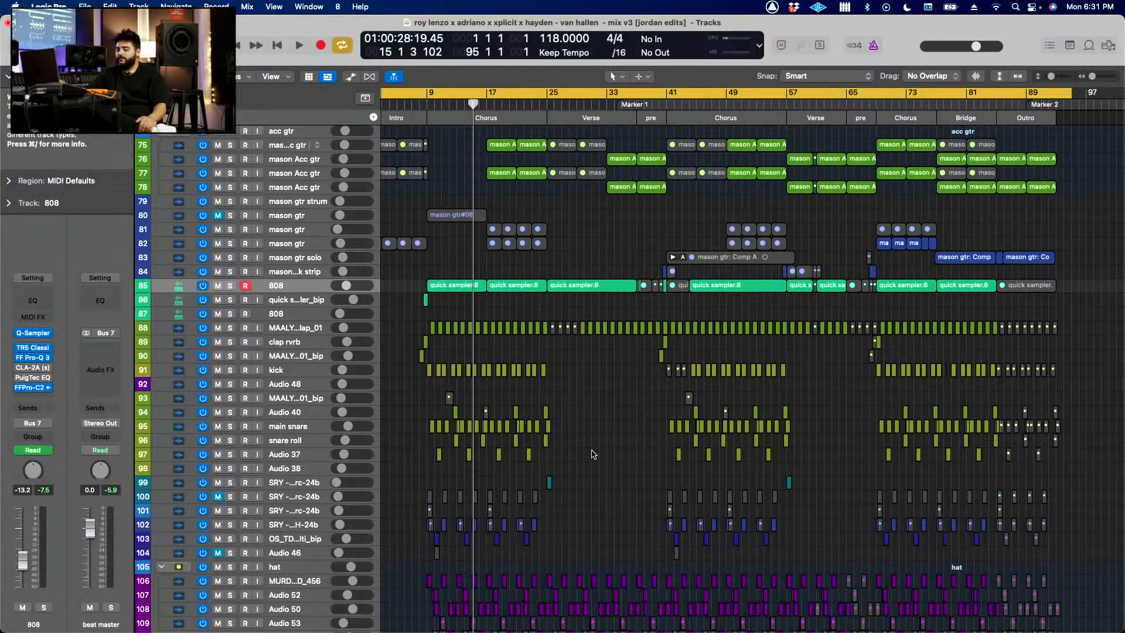
Step: Examine the hat, drum fill and bass tracks at the end of the track list and review all tracks again from the vocals down
{"action": "scroll", "coordinate": [593, 454], "scroll_direction": "down", "scroll_amount": 10}
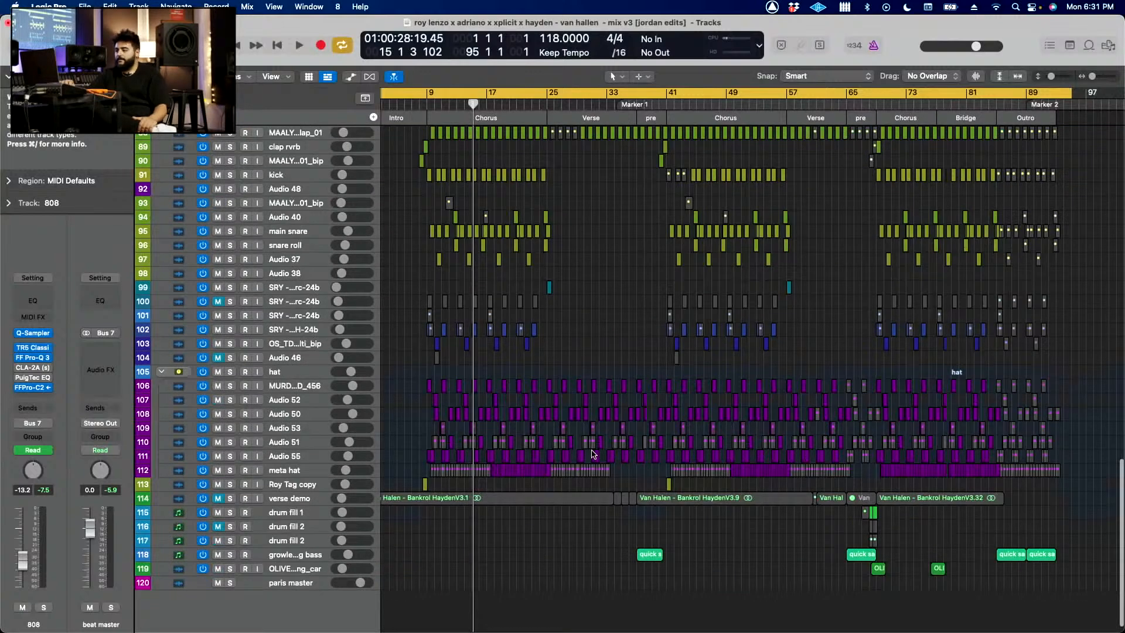
{"action": "scroll", "coordinate": [593, 454], "scroll_direction": "right", "scroll_amount": 1}
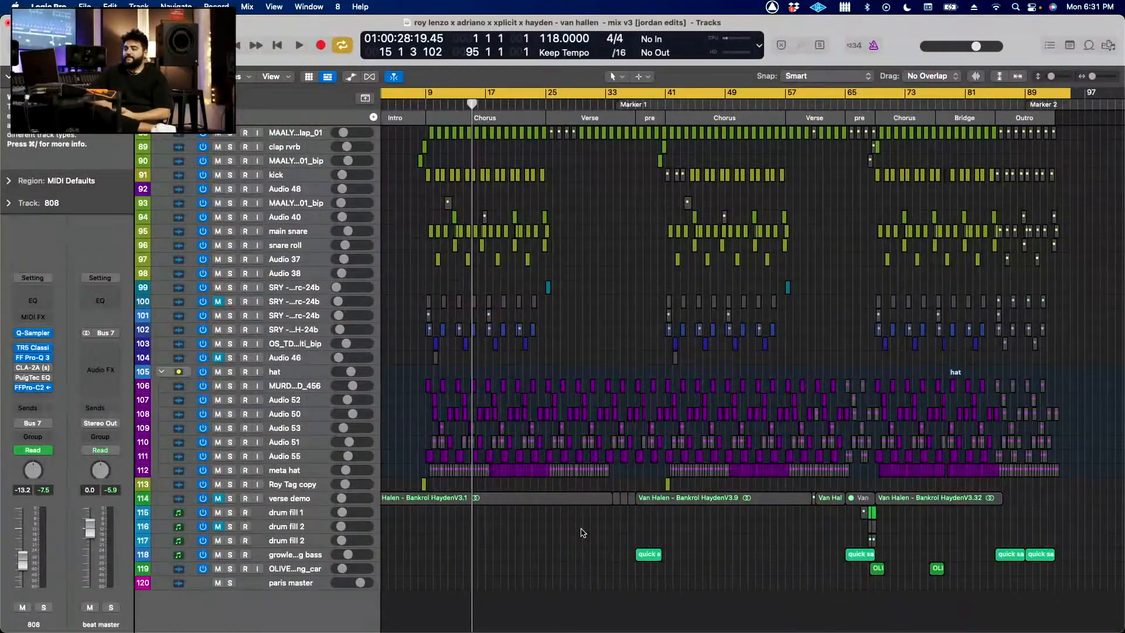
{"action": "scroll", "coordinate": [615, 498], "scroll_direction": "up", "scroll_amount": 20}
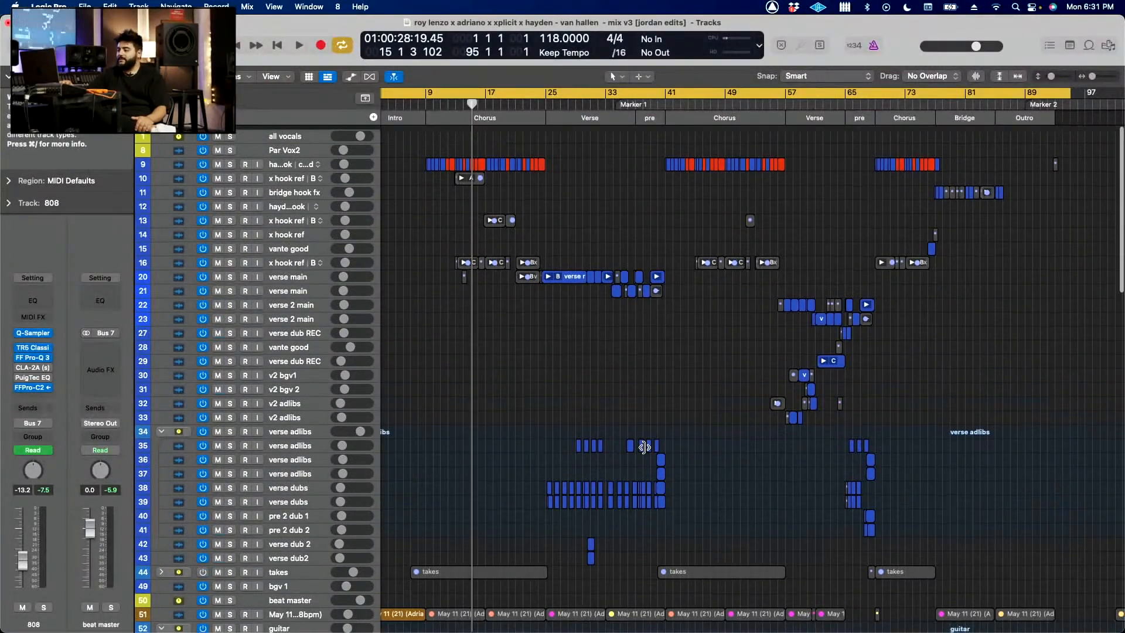
{"action": "scroll", "coordinate": [645, 448], "scroll_direction": "up", "scroll_amount": 3}
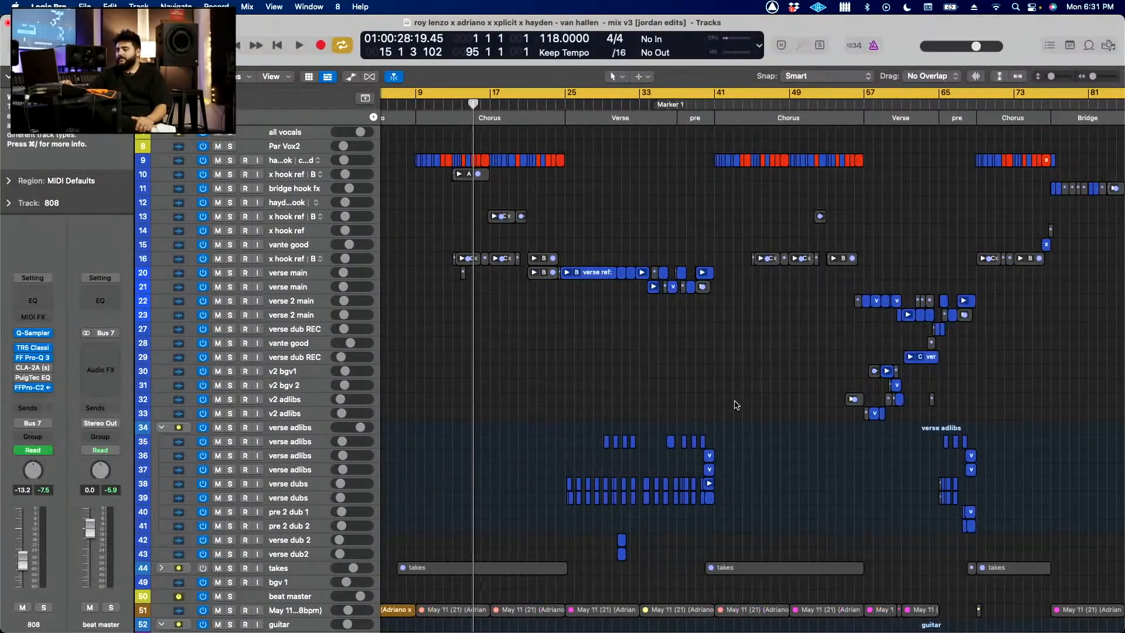
{"action": "scroll", "coordinate": [732, 399], "scroll_direction": "down", "scroll_amount": 10}
{"action": "scroll", "coordinate": [733, 398], "scroll_direction": "right", "scroll_amount": 3}
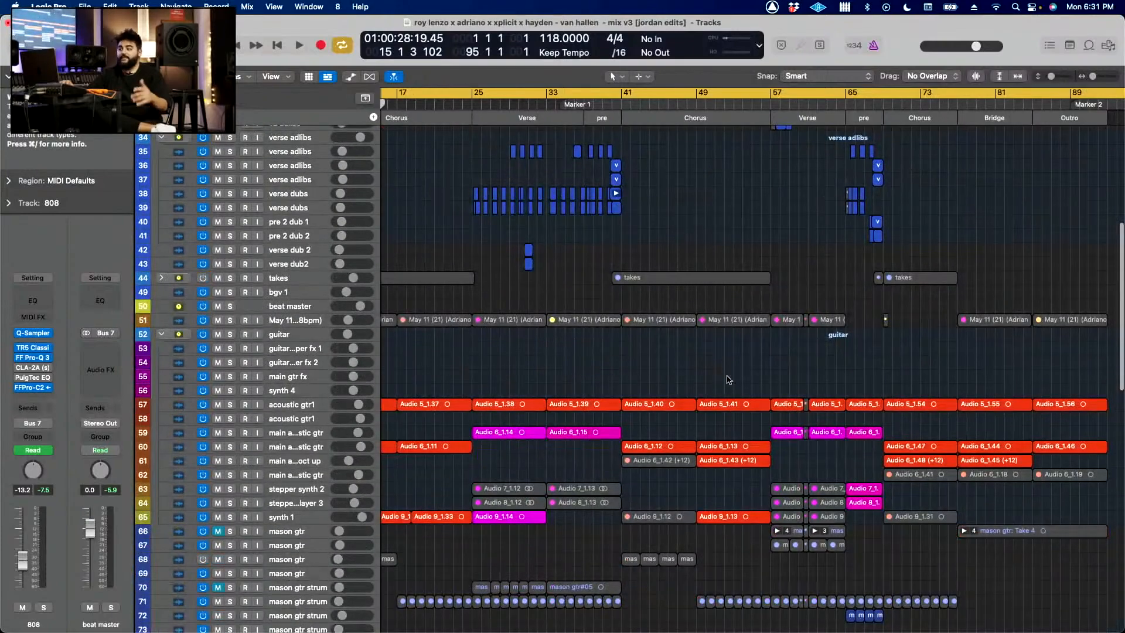
{"action": "scroll", "coordinate": [723, 363], "scroll_direction": "down", "scroll_amount": 8}
{"action": "scroll", "coordinate": [721, 351], "scroll_direction": "down", "scroll_amount": 3}
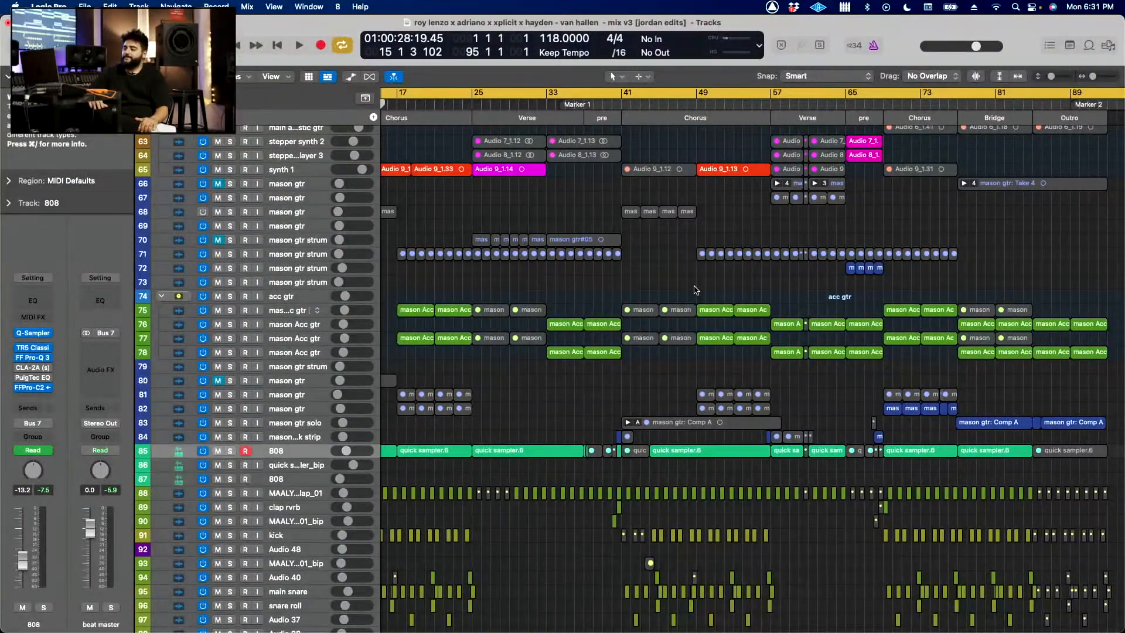
{"action": "scroll", "coordinate": [703, 296], "scroll_direction": "down", "scroll_amount": 9}
{"action": "scroll", "coordinate": [738, 310], "scroll_direction": "down", "scroll_amount": 3}
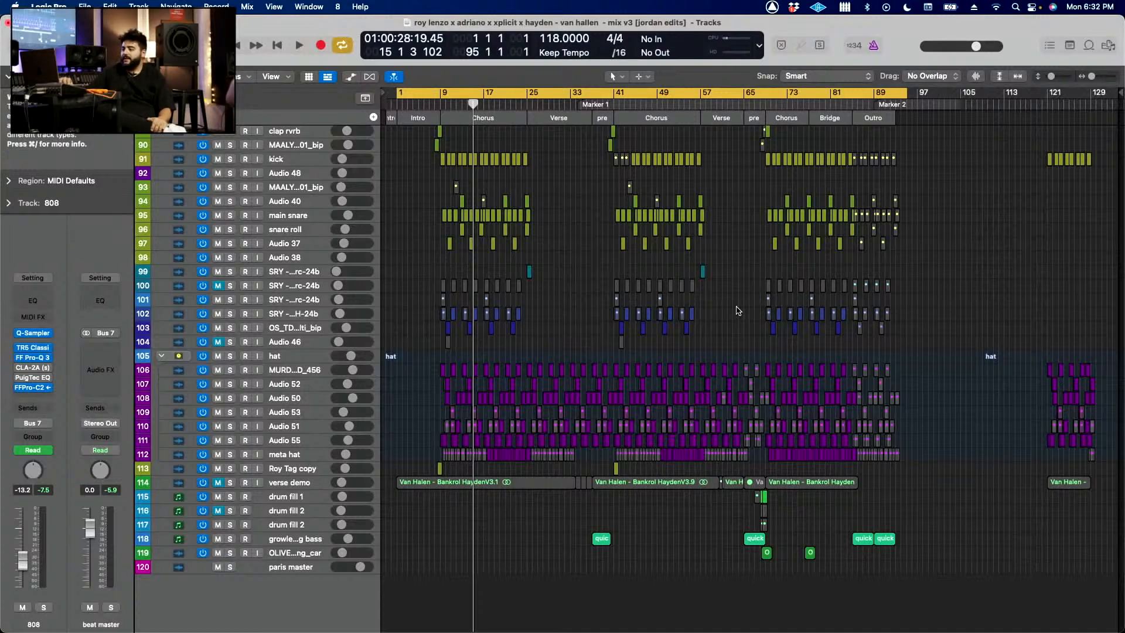
{"action": "scroll", "coordinate": [738, 311], "scroll_direction": "up", "scroll_amount": 10}
{"action": "scroll", "coordinate": [737, 311], "scroll_direction": "down", "scroll_amount": 10}
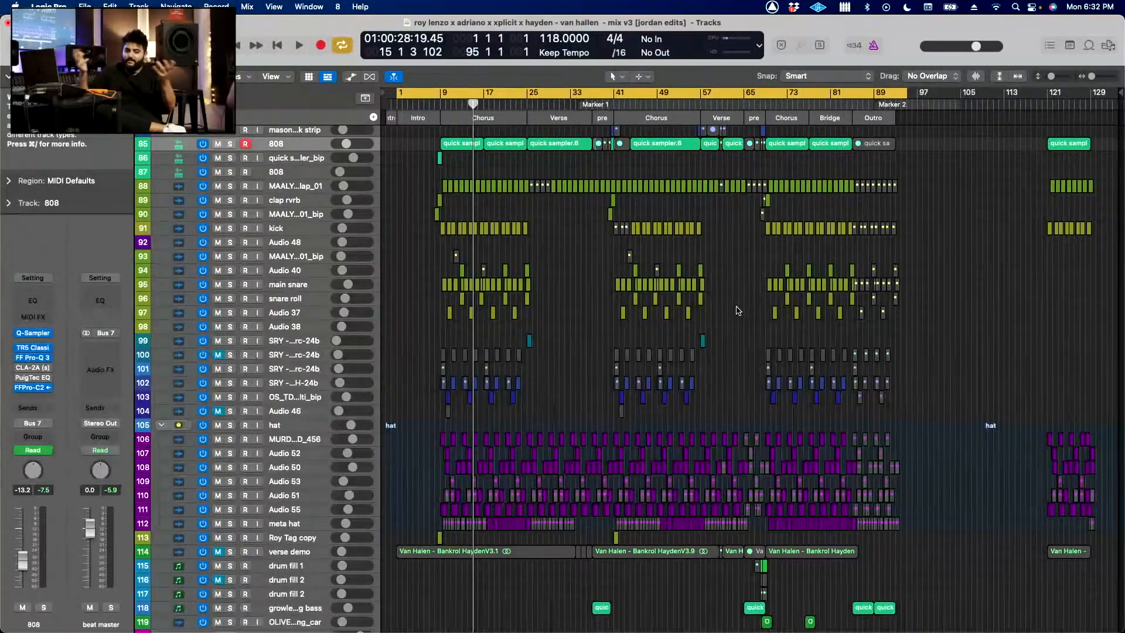
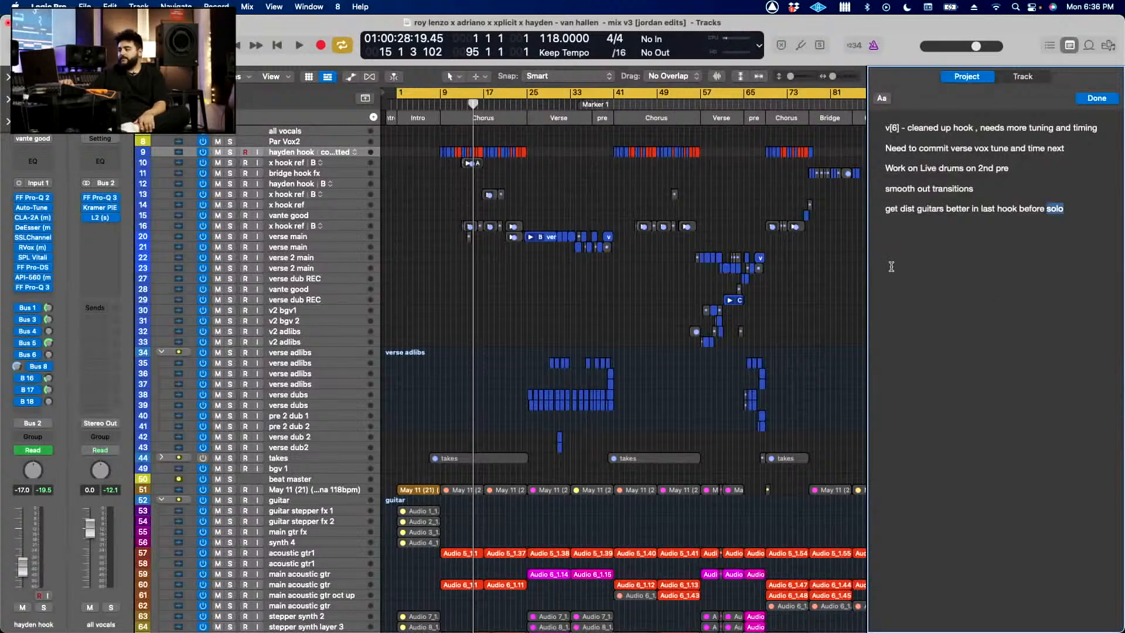
Step: Review the list of project alternatives and dismiss it, keeping mix v3 [jordan edits] as the active version
{"action": "left_click", "coordinate": [85, 7]}
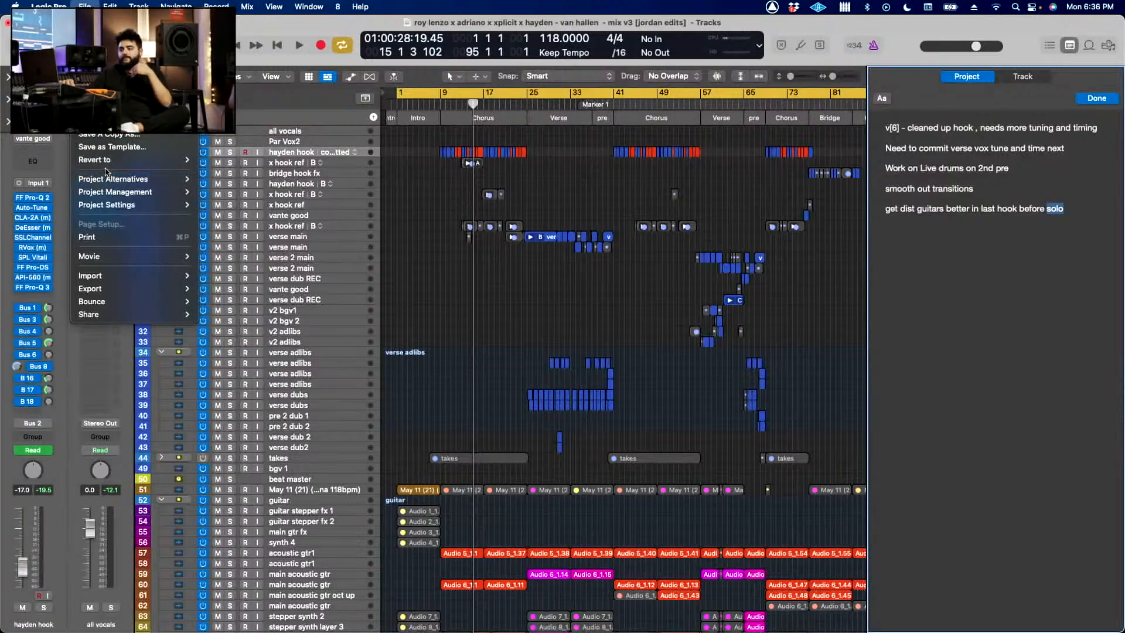
{"action": "mouse_move", "coordinate": [170, 179]}
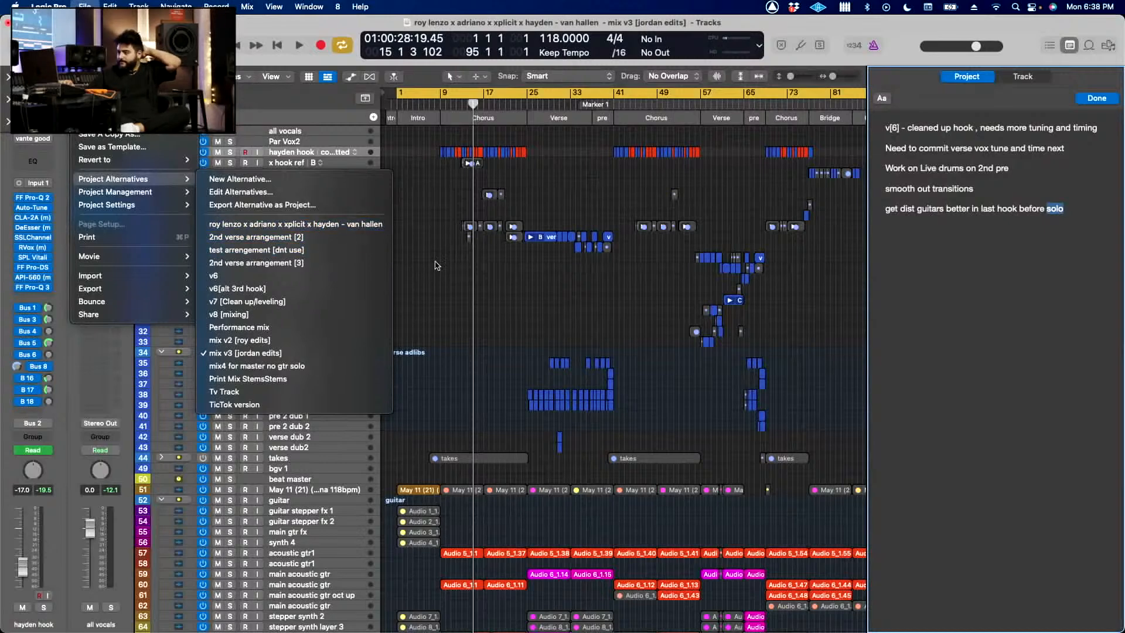
{"action": "left_click", "coordinate": [467, 268]}
{"action": "left_click", "coordinate": [456, 268]}
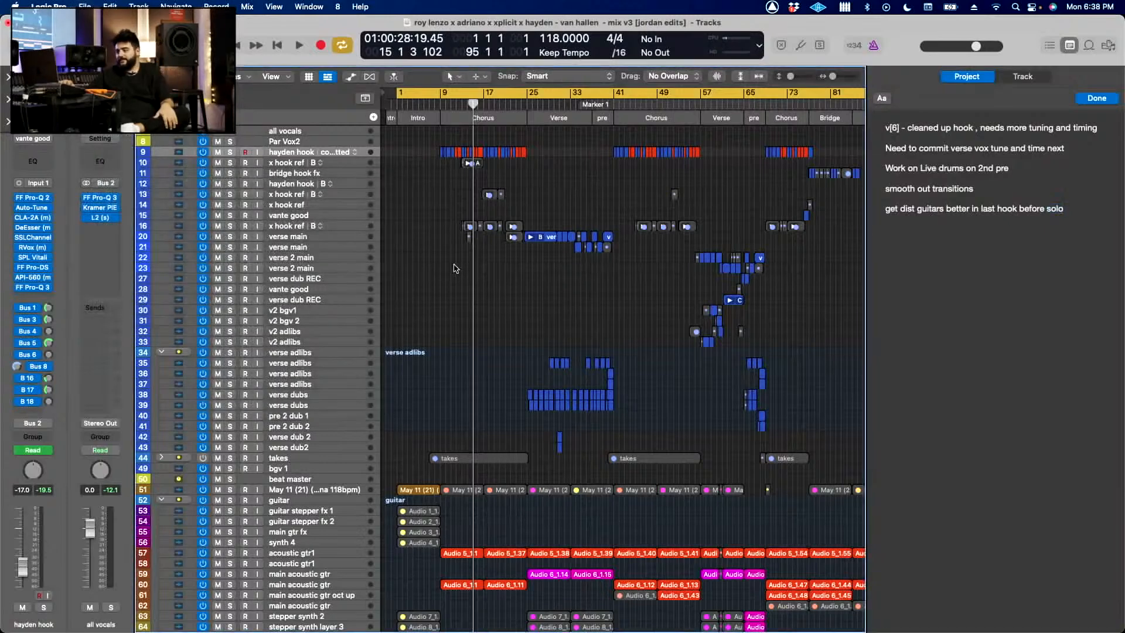
Step: Close the project notes and look over the full track list
{"action": "scroll", "coordinate": [456, 268], "scroll_direction": "down", "scroll_amount": 15}
{"action": "scroll", "coordinate": [457, 268], "scroll_direction": "up", "scroll_amount": 15}
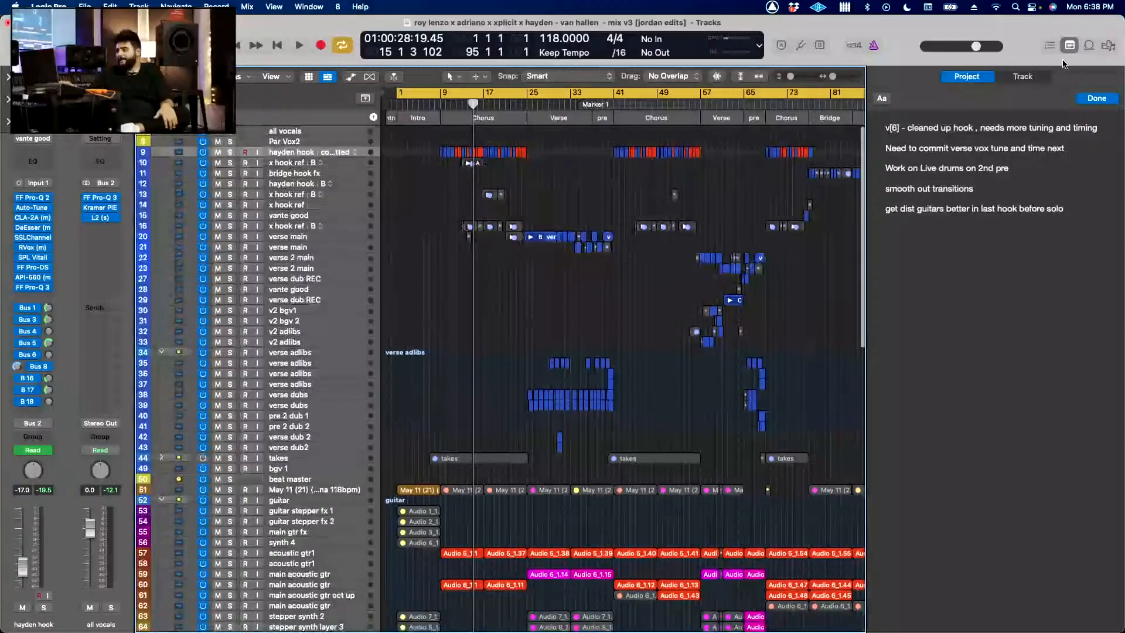
{"action": "key", "text": "alt+super+p"}
{"action": "scroll", "coordinate": [550, 378], "scroll_direction": "down", "scroll_amount": 15}
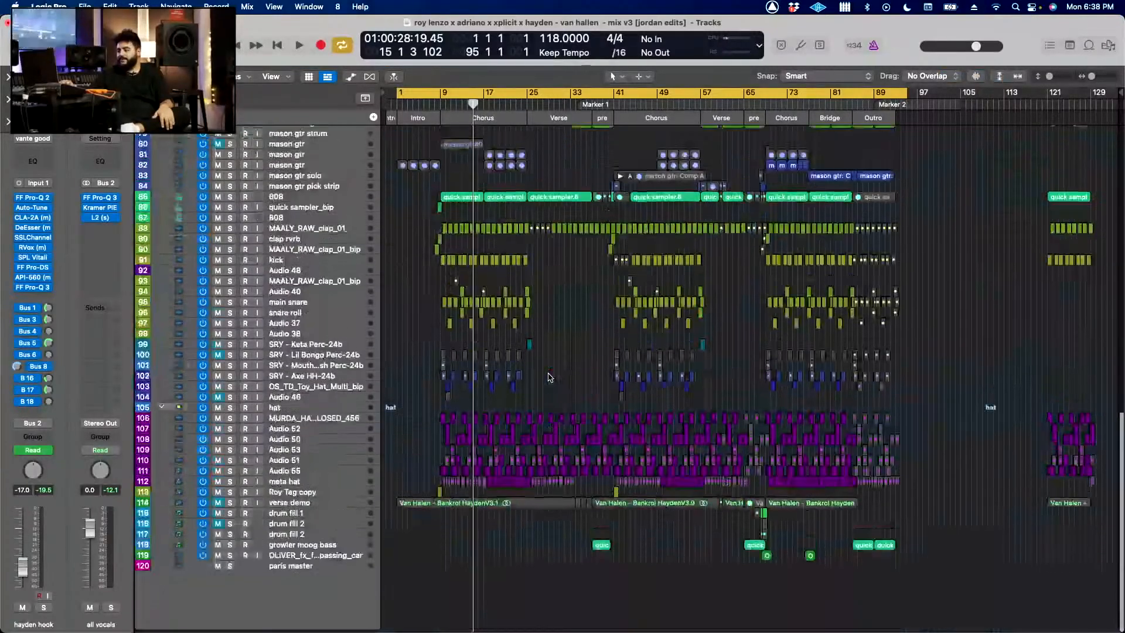
{"action": "scroll", "coordinate": [533, 360], "scroll_direction": "up", "scroll_amount": 15}
Step: Select the x hook ref track 16 and view its track alternatives without switching
{"action": "left_click", "coordinate": [343, 226]}
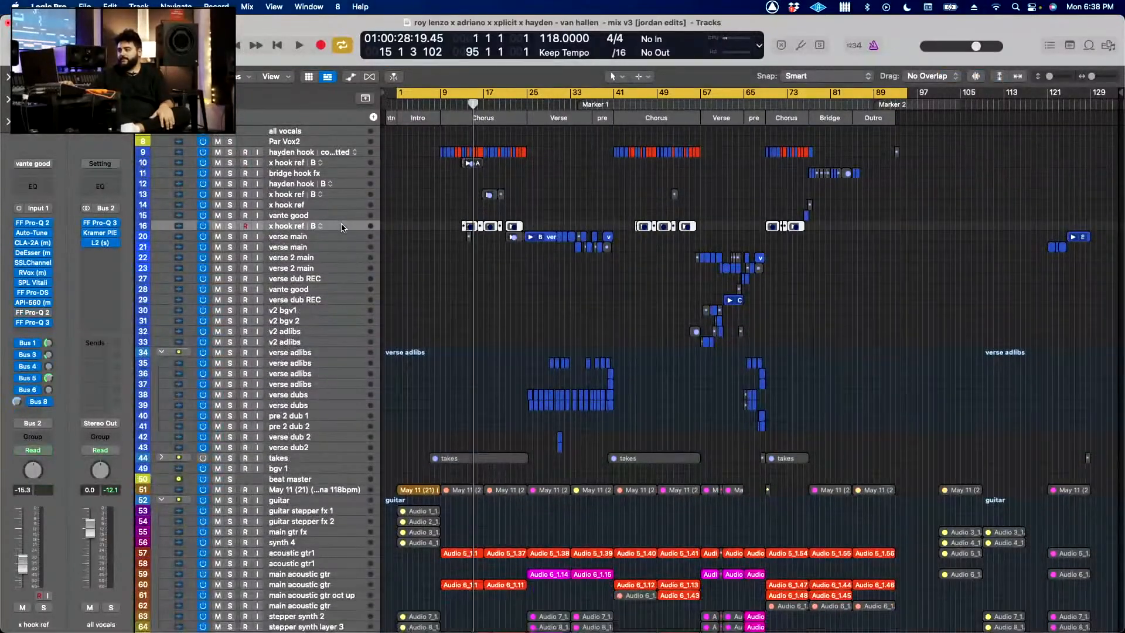
{"action": "left_click", "coordinate": [321, 228]}
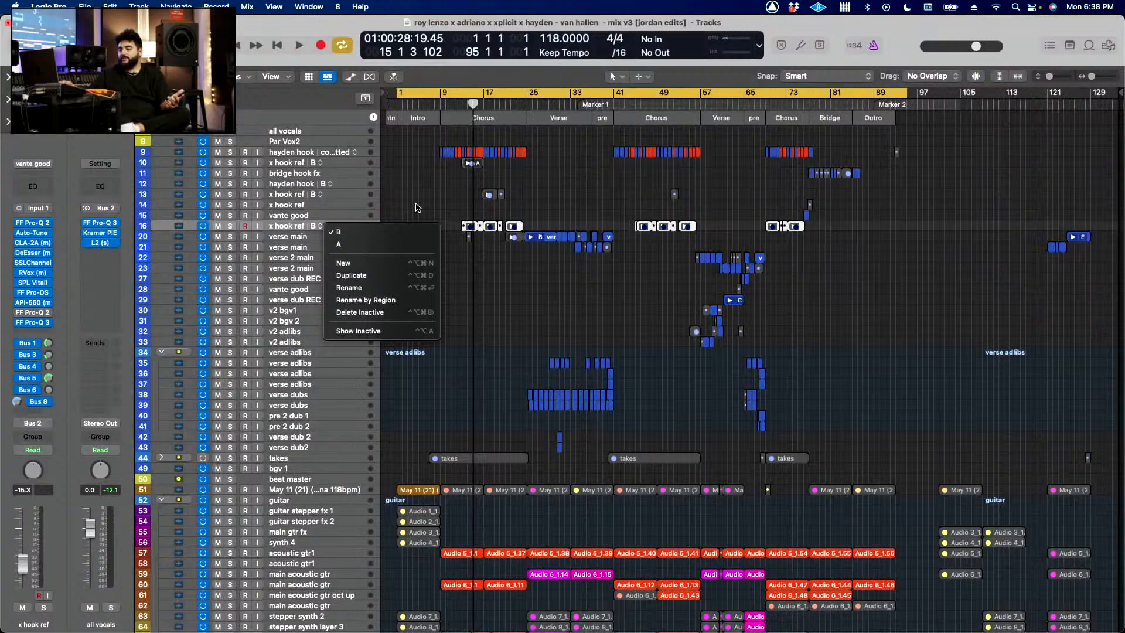
{"action": "left_click", "coordinate": [336, 146]}
Step: Select the hook vocal on track 9 and review its committed, delayed timing and A alternatives without switching
{"action": "left_click", "coordinate": [330, 152]}
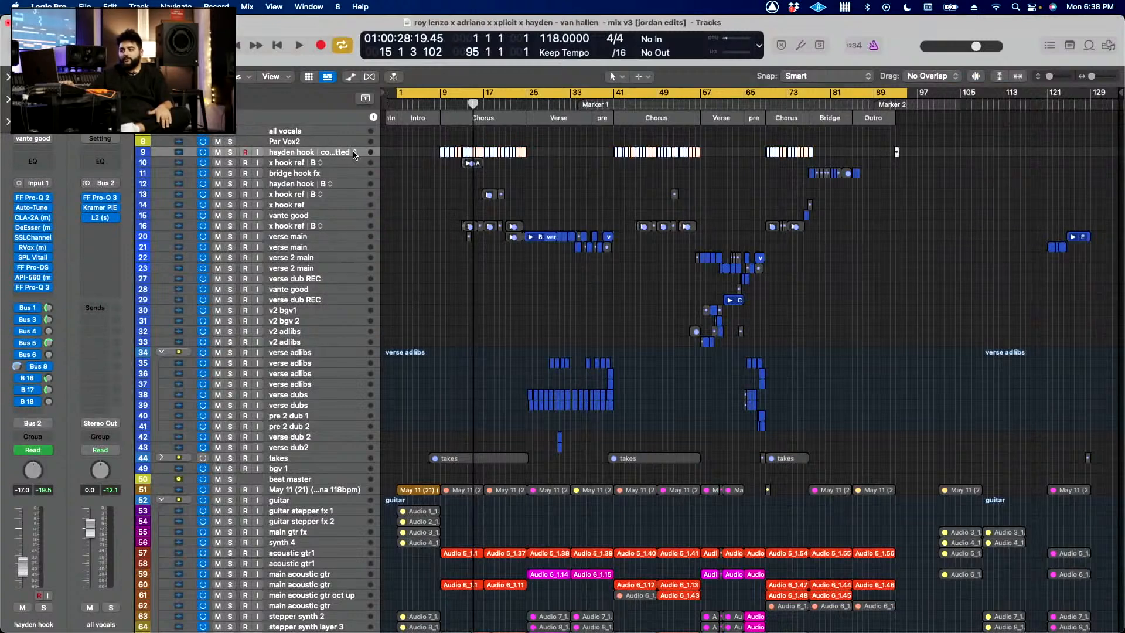
{"action": "left_click", "coordinate": [355, 152]}
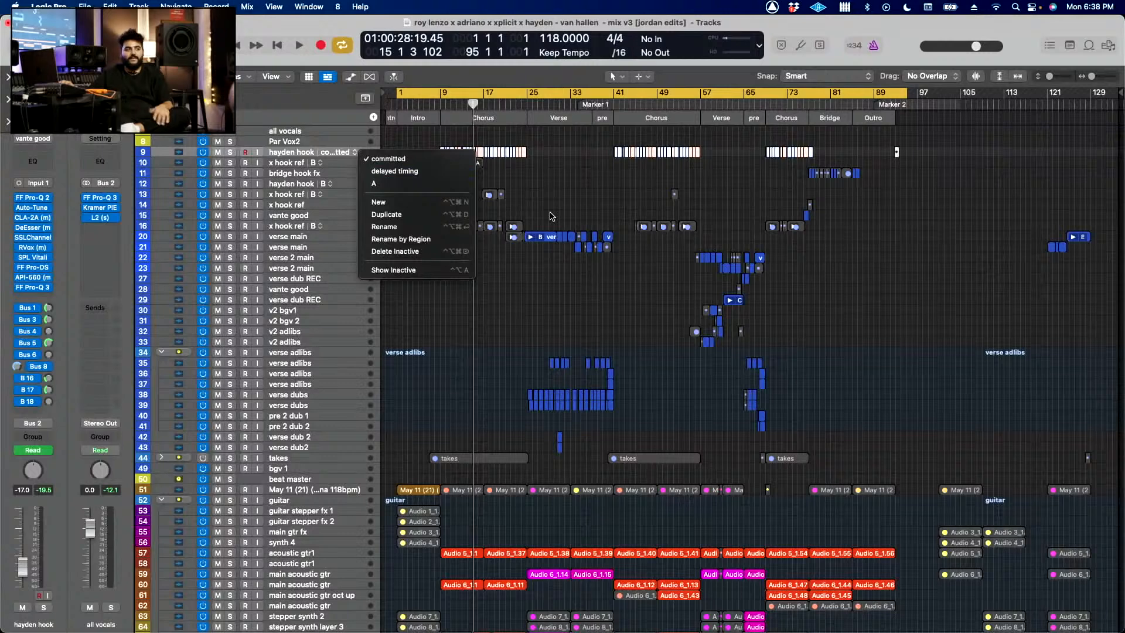
{"action": "left_click", "coordinate": [551, 216]}
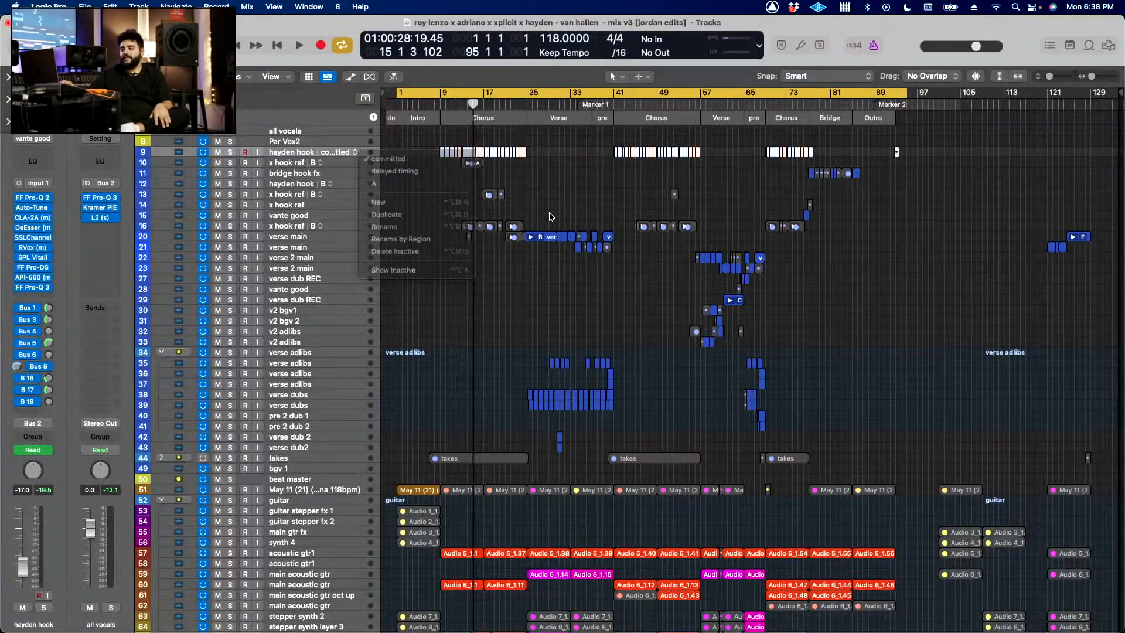
{"action": "left_click", "coordinate": [355, 152]}
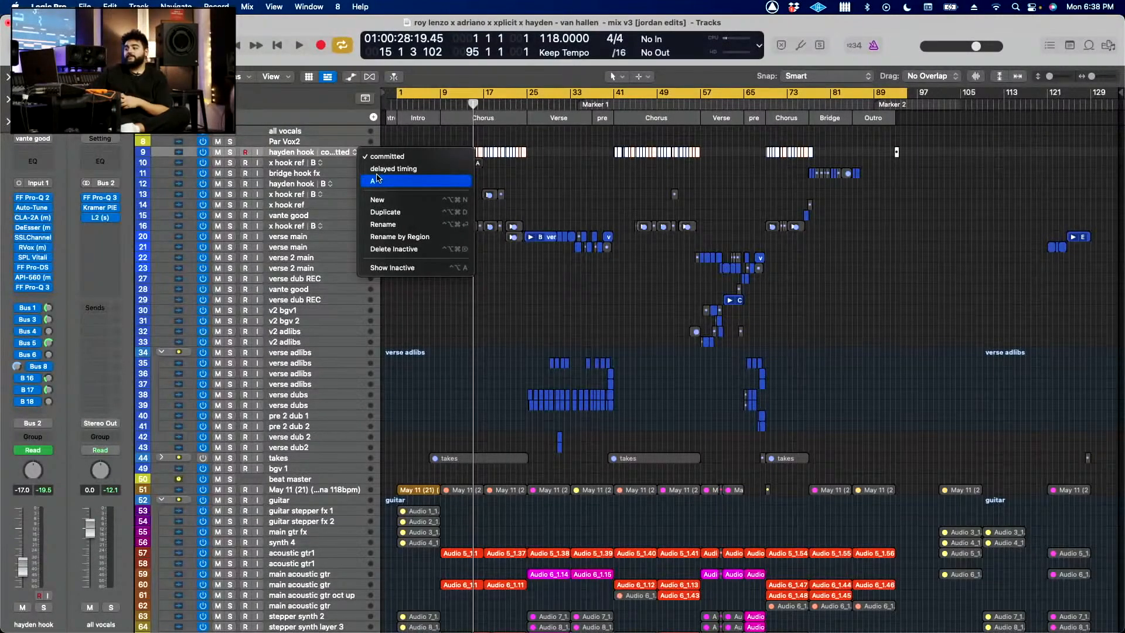
{"action": "left_click", "coordinate": [551, 215]}
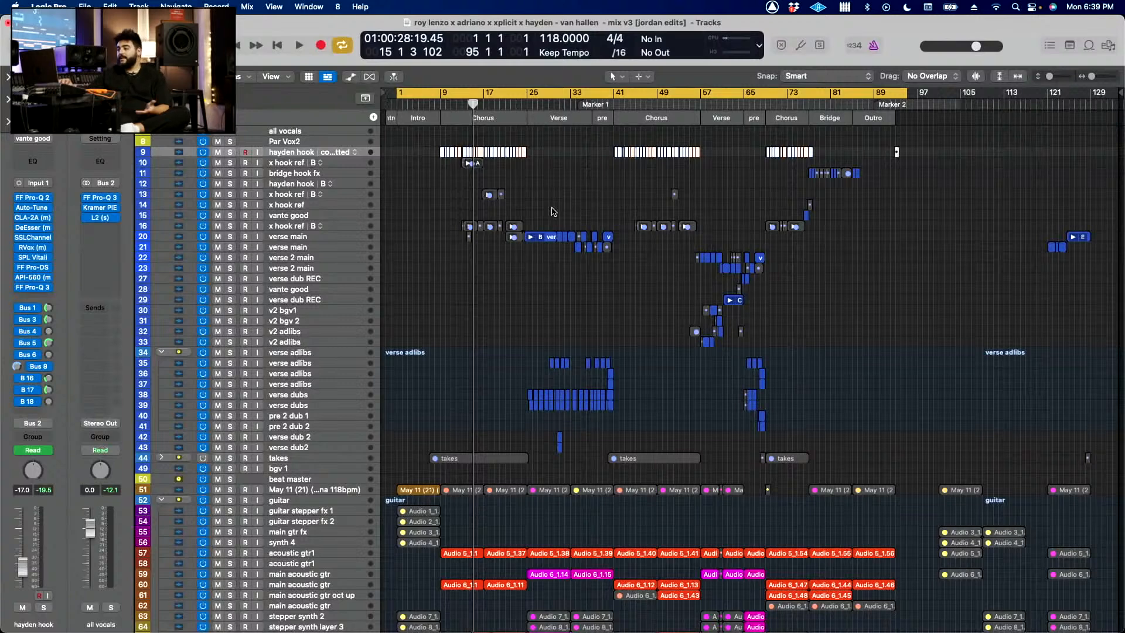
Step: Deselect the hook vocal regions and place the playhead at bar 47 in the second chorus
{"action": "left_click", "coordinate": [651, 181]}
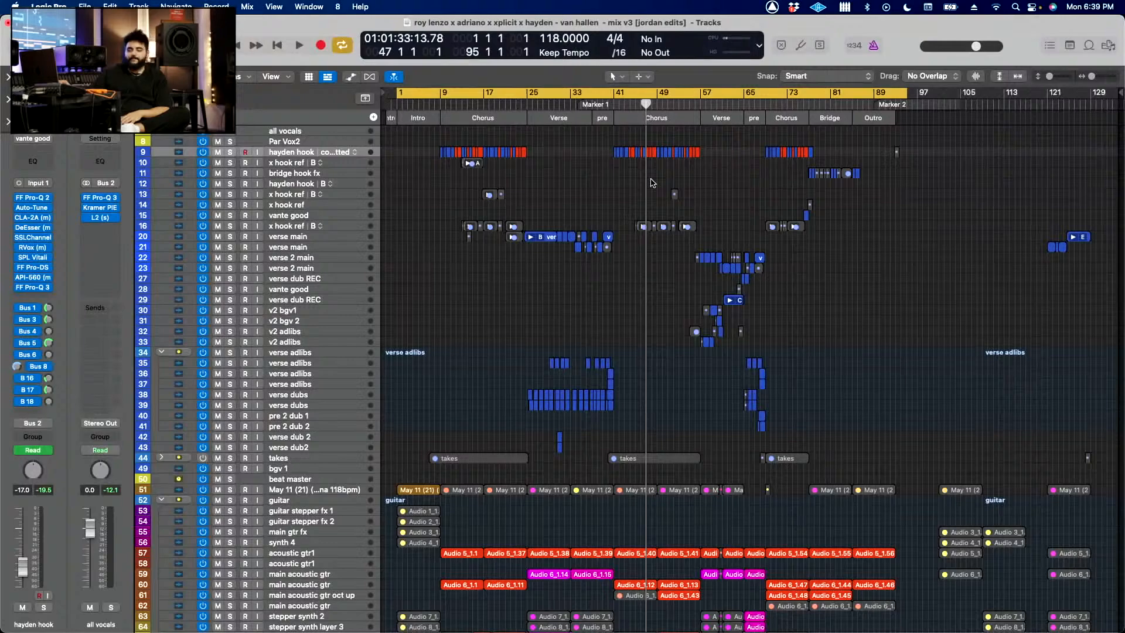
{"action": "scroll", "coordinate": [677, 206], "scroll_direction": "down", "scroll_amount": 20}
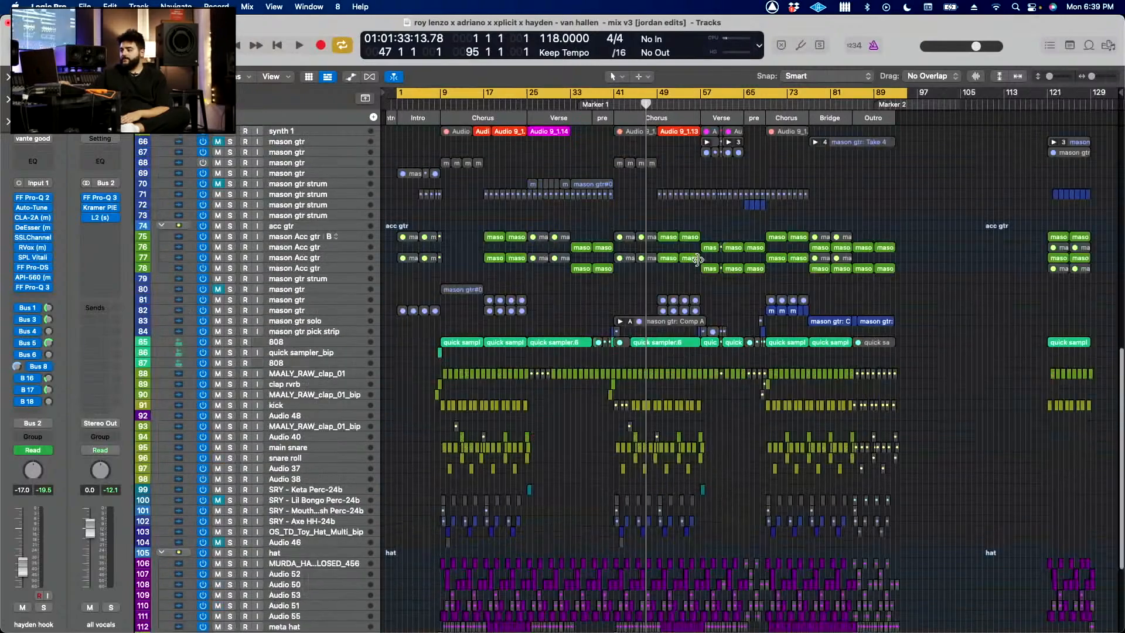
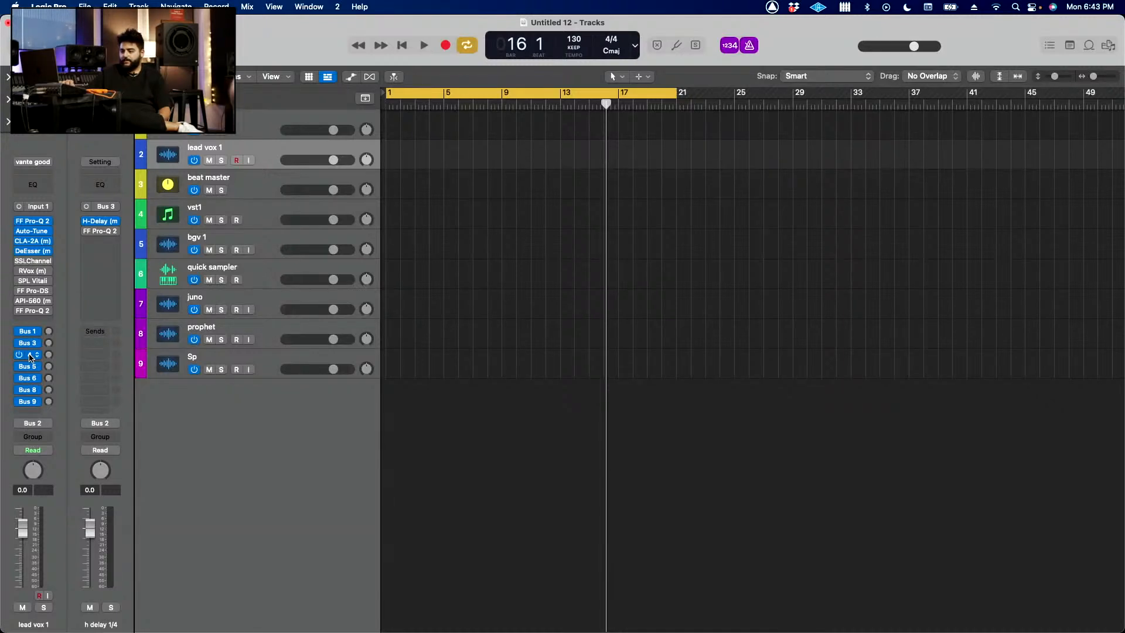
Step: Inspect the aux channels behind lead vox 1's Bus 4, 5, 6 and 8 sends without changing their routing
{"action": "left_click", "coordinate": [31, 356]}
{"action": "left_click", "coordinate": [31, 356]}
{"action": "left_click", "coordinate": [29, 367]}
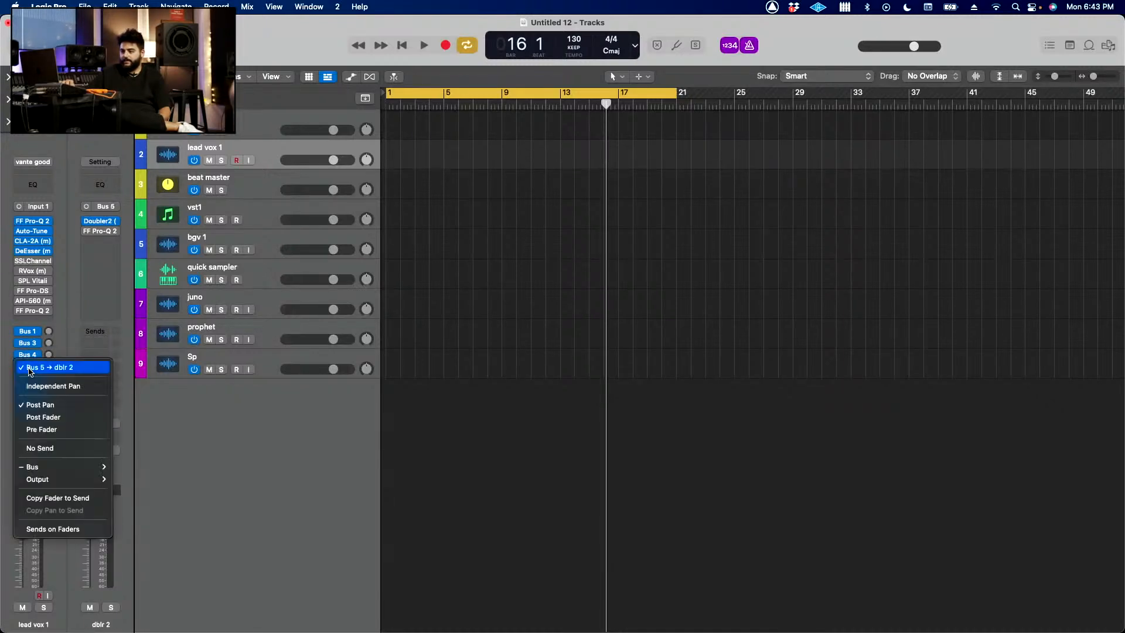
{"action": "left_click", "coordinate": [28, 369]}
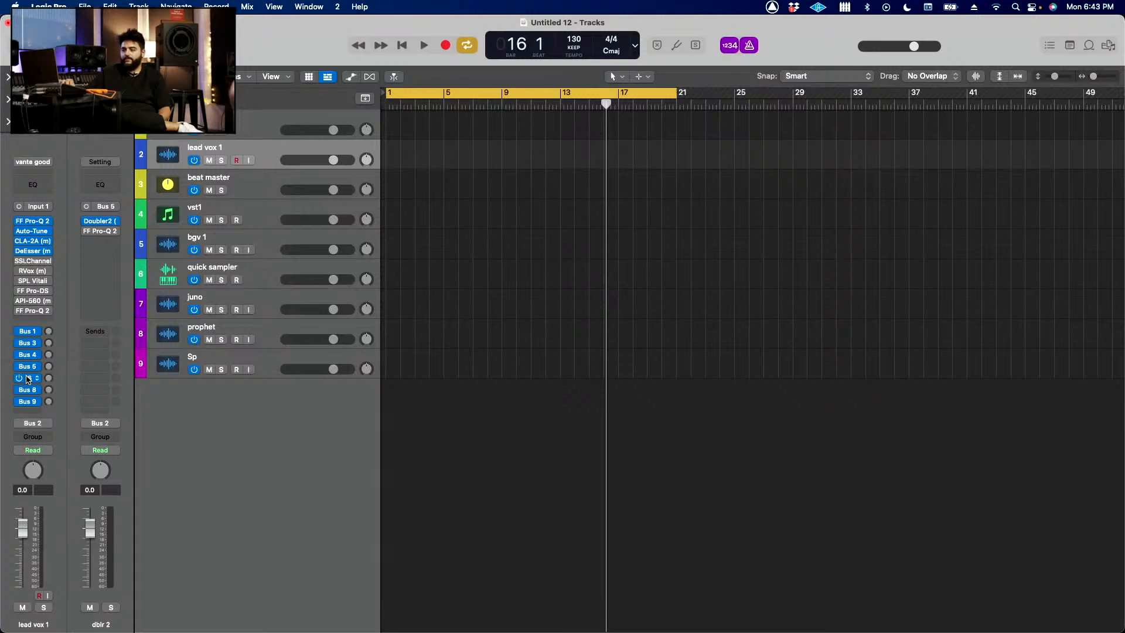
{"action": "left_click", "coordinate": [26, 379]}
{"action": "left_click", "coordinate": [55, 330]}
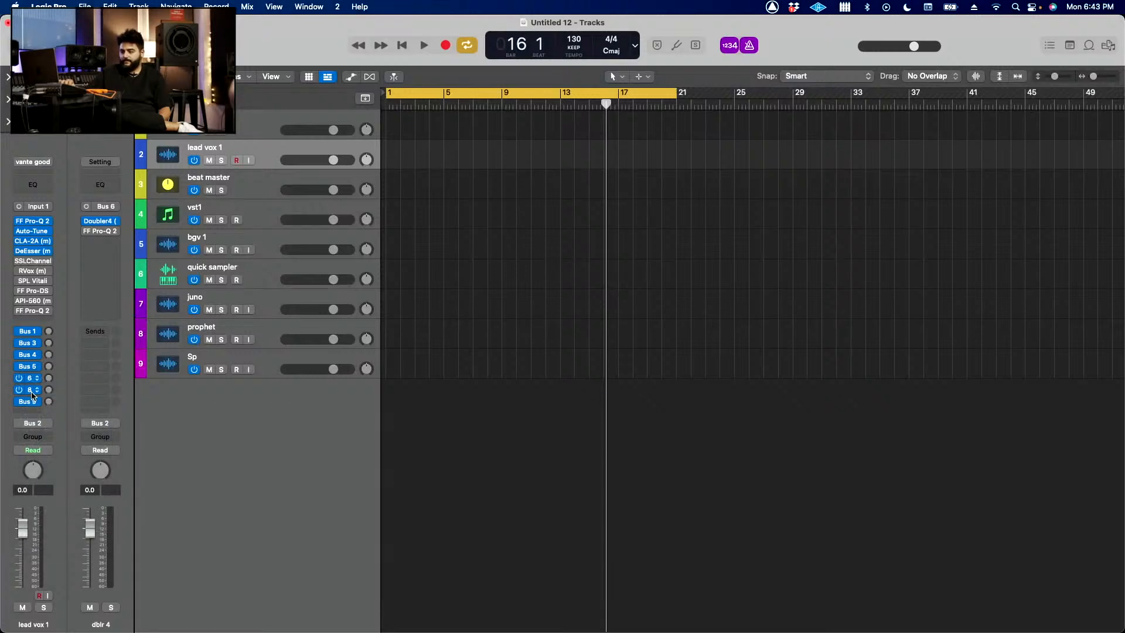
{"action": "left_click", "coordinate": [33, 390]}
{"action": "left_click", "coordinate": [35, 390]}
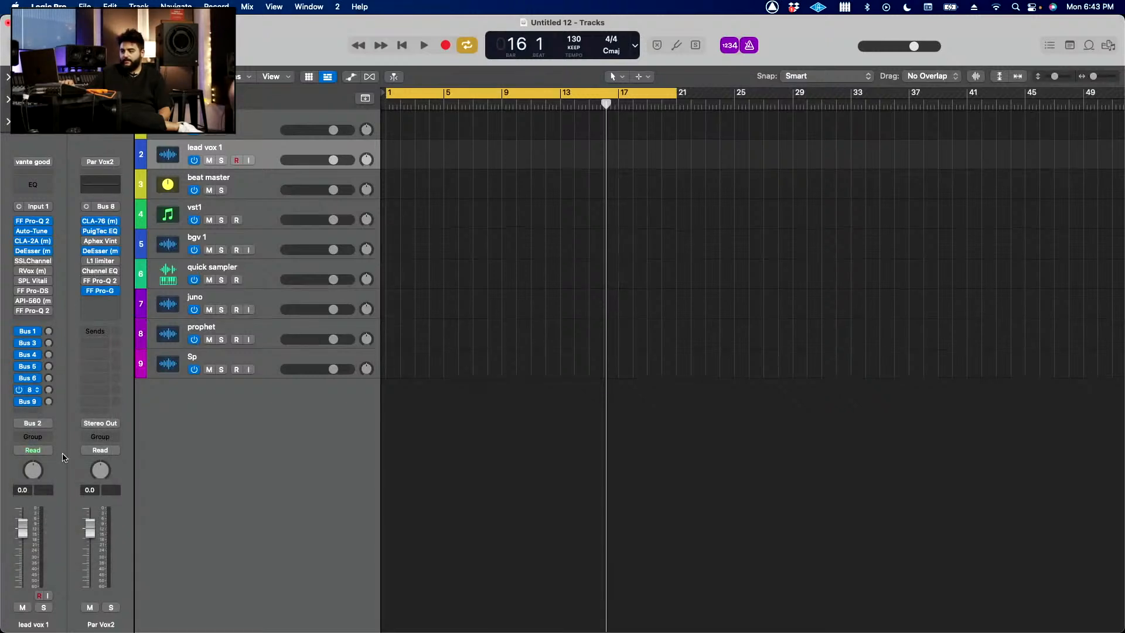
Step: Show the lex plate aux fed by lead vox 1's Bus 9 send, view its LXPPlate reverb settings and close the plug-in
{"action": "left_click", "coordinate": [28, 401]}
{"action": "left_click", "coordinate": [62, 361]}
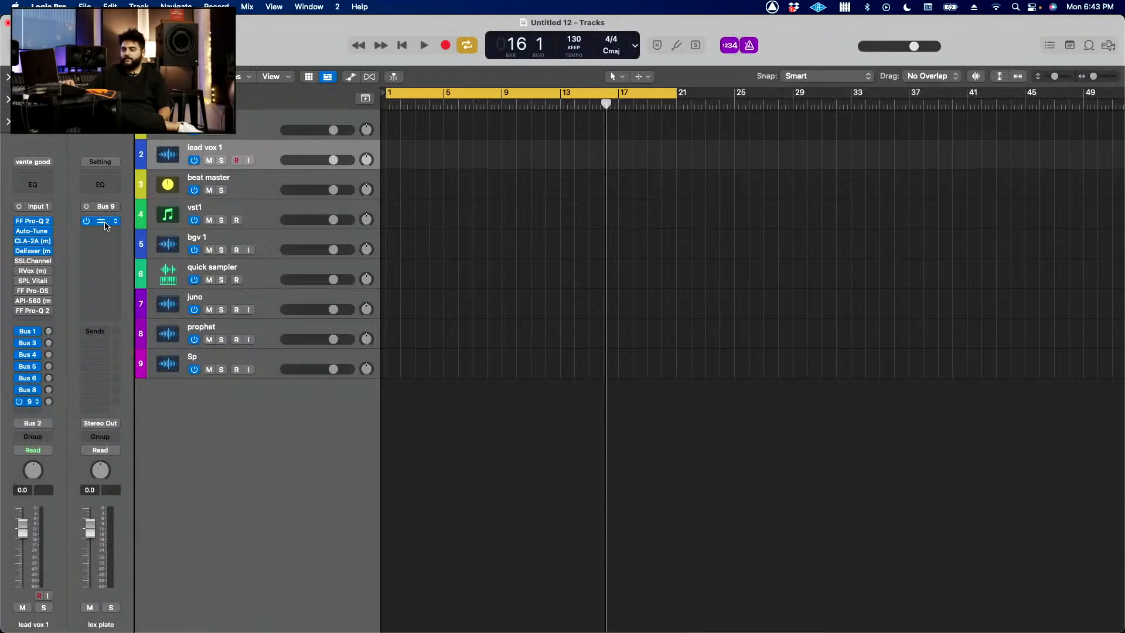
{"action": "left_click", "coordinate": [101, 221]}
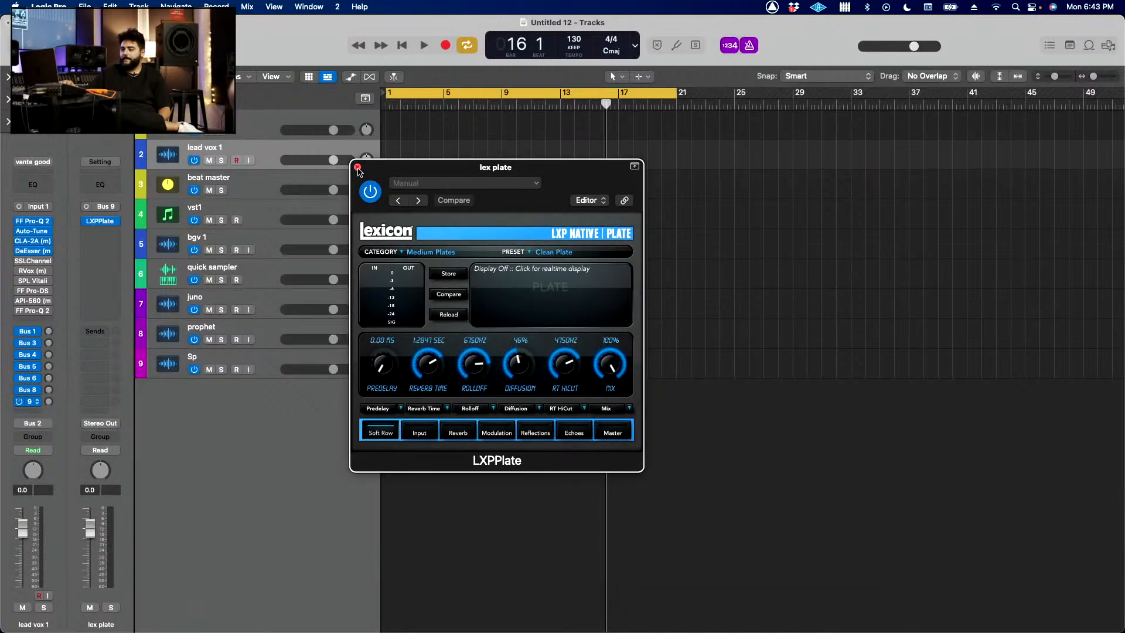
{"action": "left_click", "coordinate": [357, 167]}
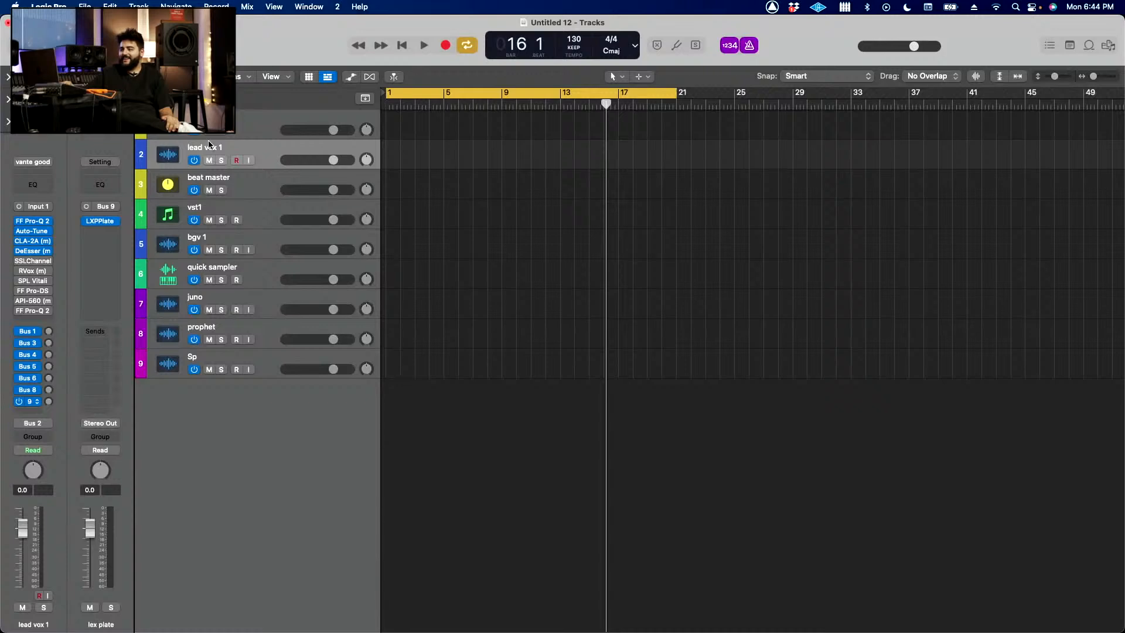
Step: View the beat master and vst1 channels, and move the bgv 1 track directly below lead vox 1
{"action": "left_click", "coordinate": [263, 197]}
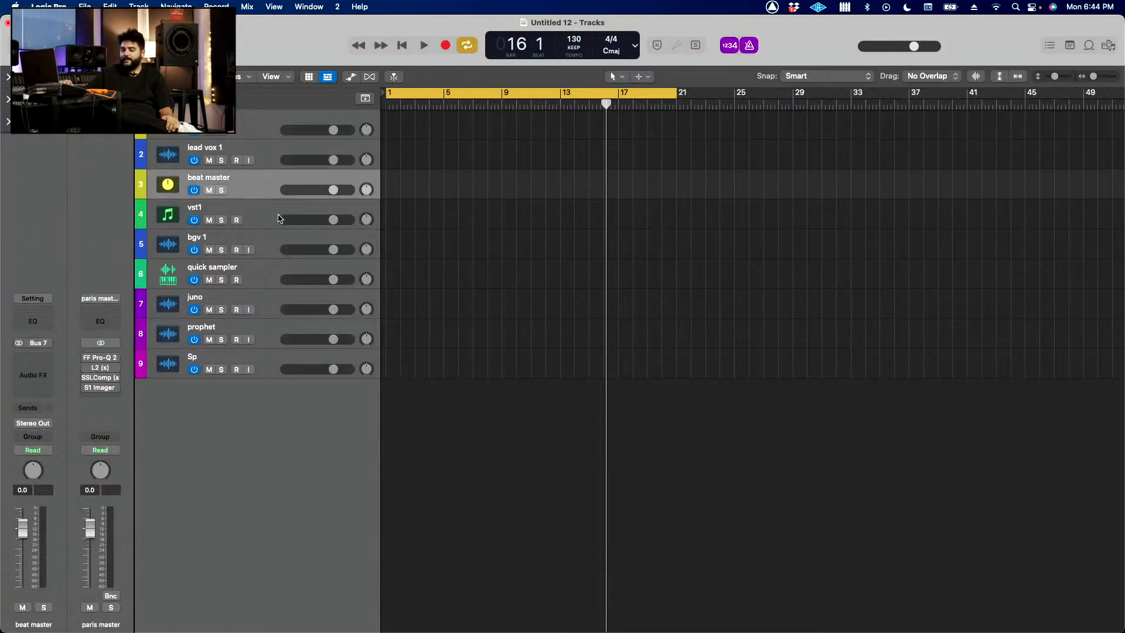
{"action": "left_click", "coordinate": [279, 218]}
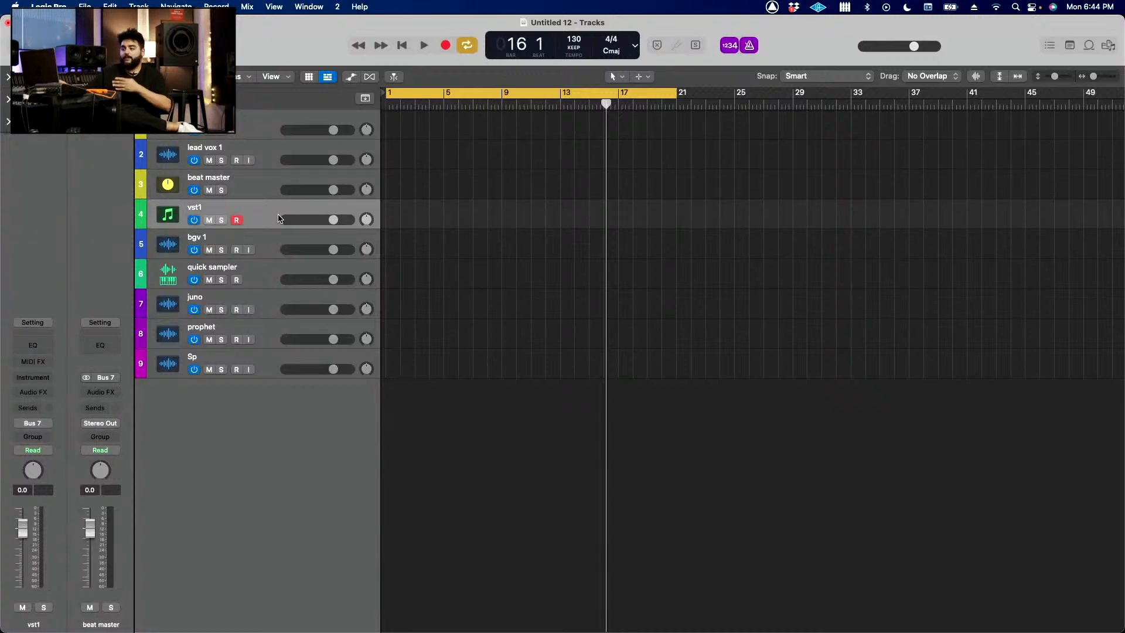
{"action": "key", "text": "Down"}
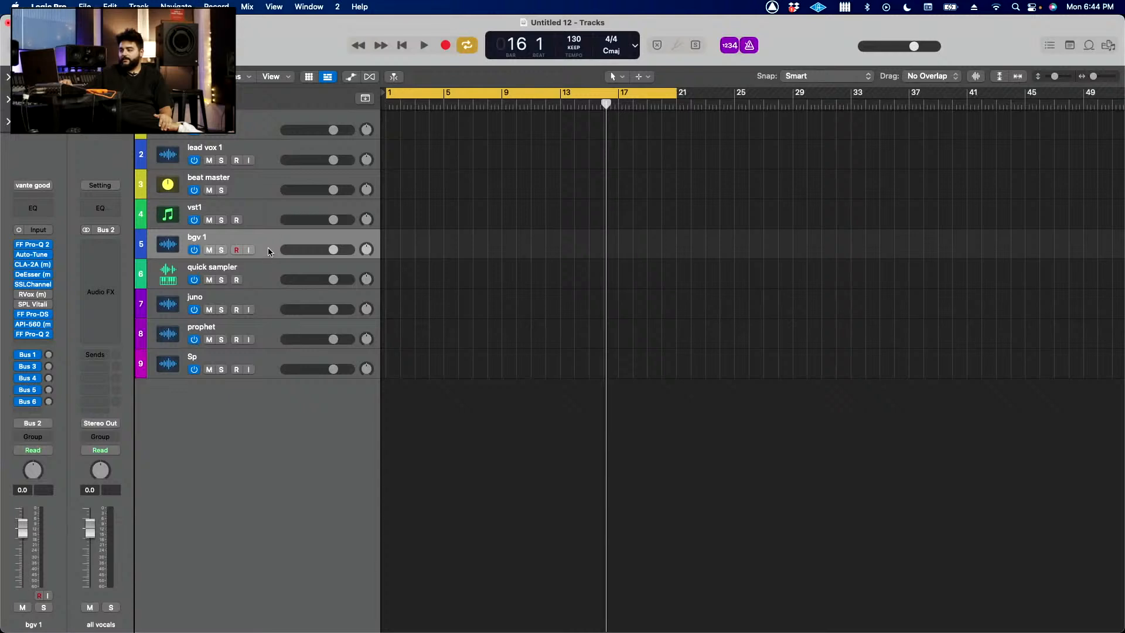
{"action": "left_click_drag", "start_coordinate": [270, 251], "coordinate": [266, 181]}
Step: Review the channel strips of the quick sampler, juno, prophet and Sp tracks, ending on the beat master track
{"action": "left_click", "coordinate": [264, 280]}
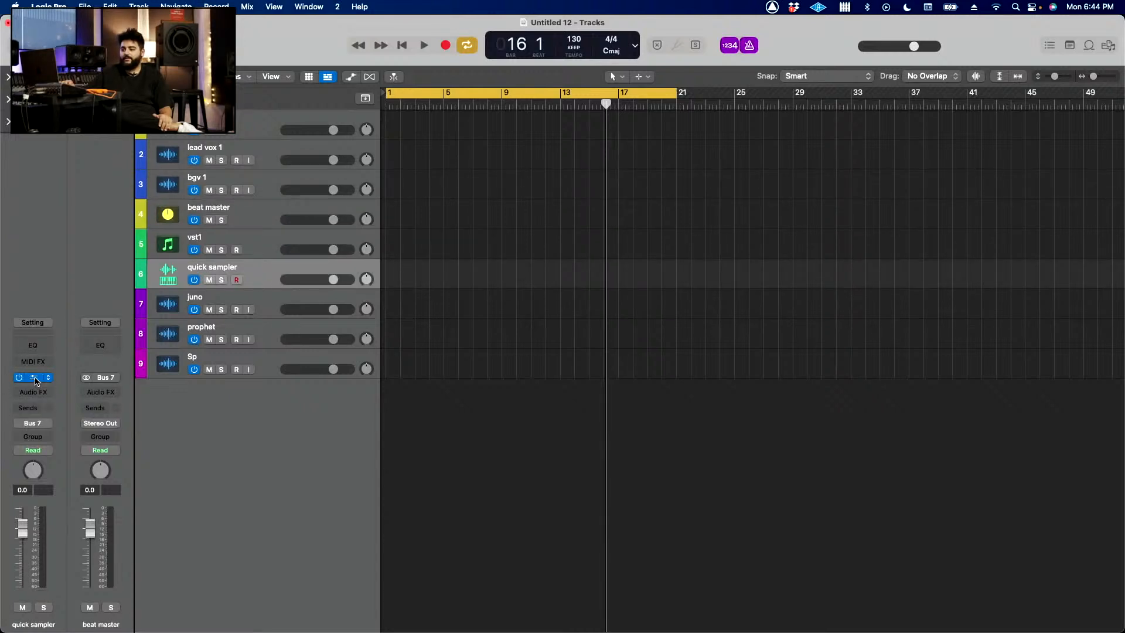
{"action": "left_click", "coordinate": [276, 293]}
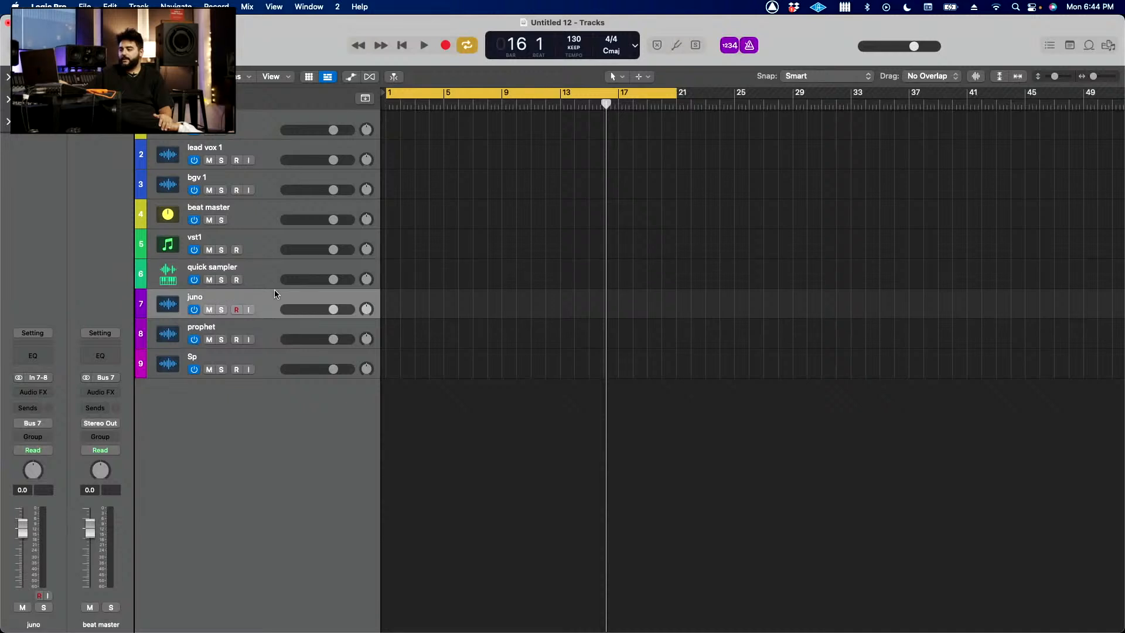
{"action": "key", "text": "Down"}
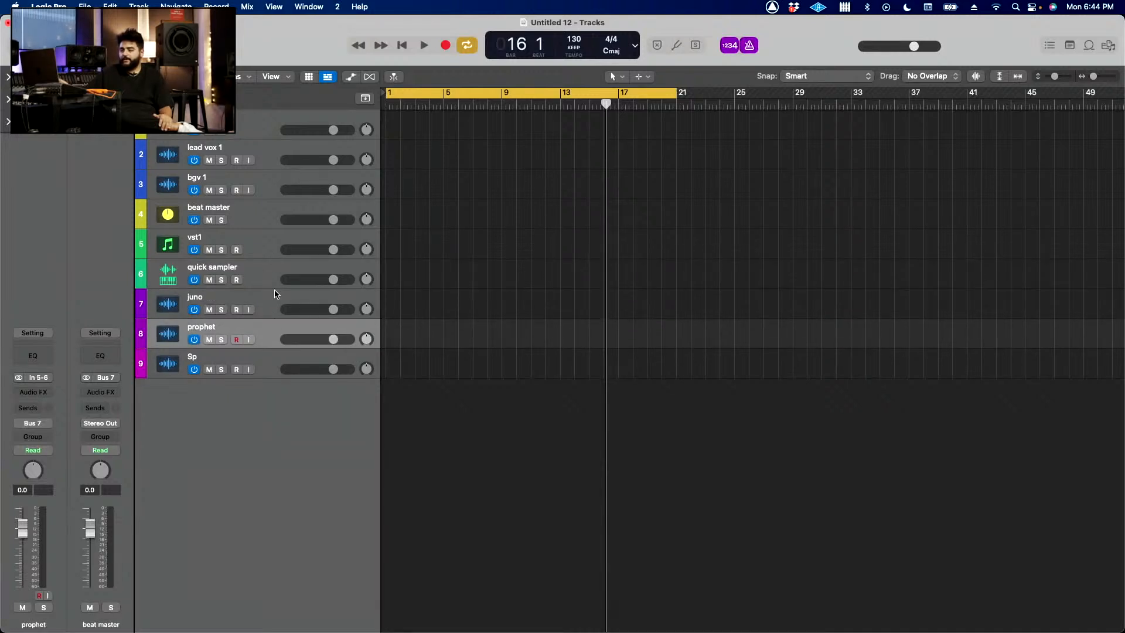
{"action": "key", "text": "Down"}
{"action": "key", "text": "Up"}
{"action": "key", "text": "Up"}
{"action": "key", "text": "Up"}
{"action": "key", "text": "Up"}
{"action": "key", "text": "Up"}
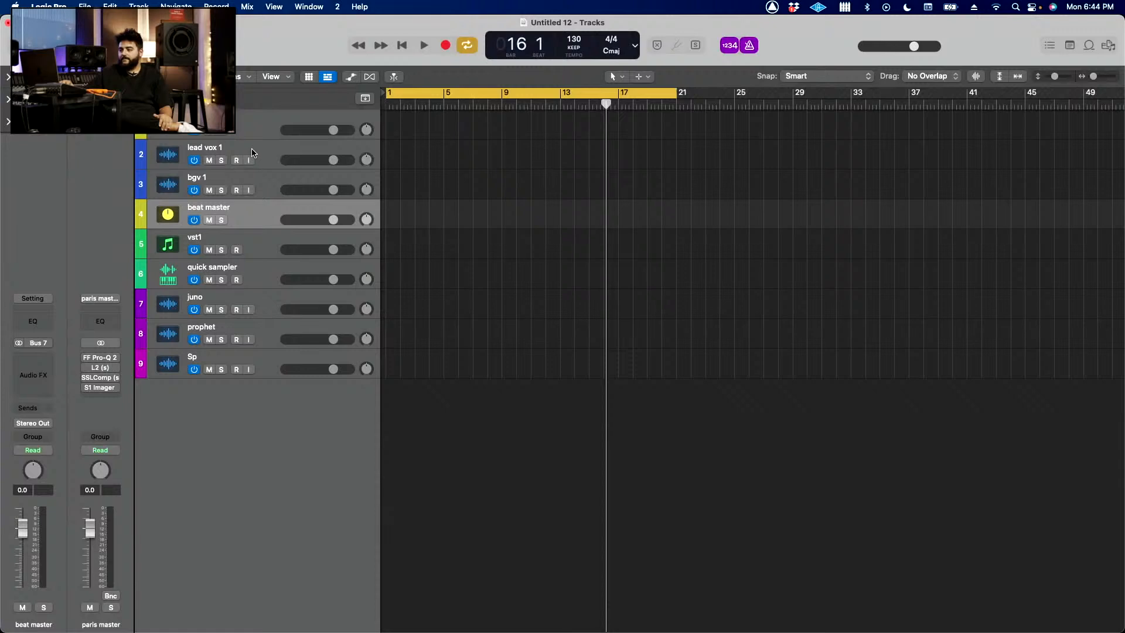
Step: Compare the output routing of the lead vox 1 and bgv 1 tracks with that of beat master and vst1
{"action": "left_click", "coordinate": [280, 155]}
{"action": "left_click", "coordinate": [265, 222]}
{"action": "left_click", "coordinate": [262, 257]}
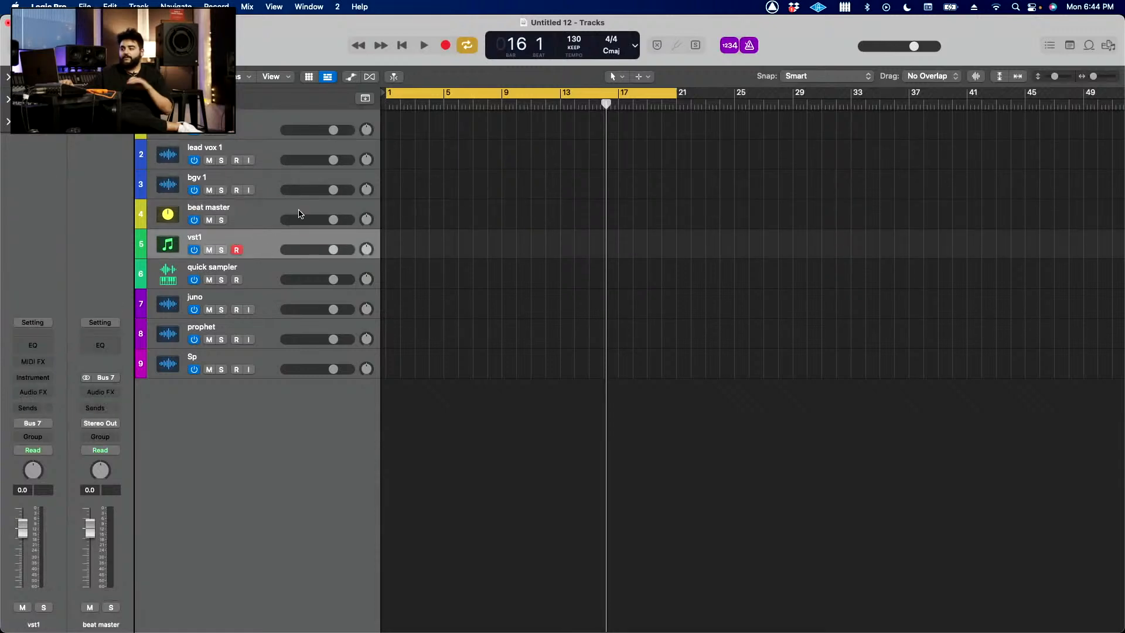
{"action": "left_click", "coordinate": [262, 162]}
{"action": "left_click", "coordinate": [264, 196]}
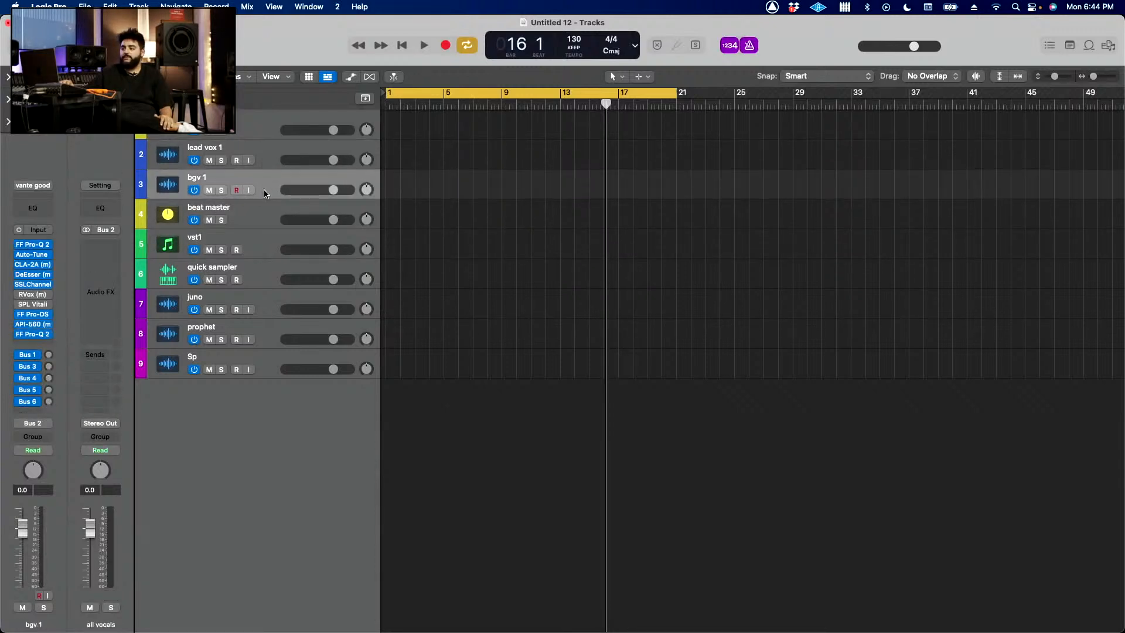
{"action": "left_click", "coordinate": [259, 225]}
{"action": "left_click", "coordinate": [259, 237]}
Step: Examine the channel strips of the all vocals and beat master bus tracks
{"action": "left_click", "coordinate": [267, 218]}
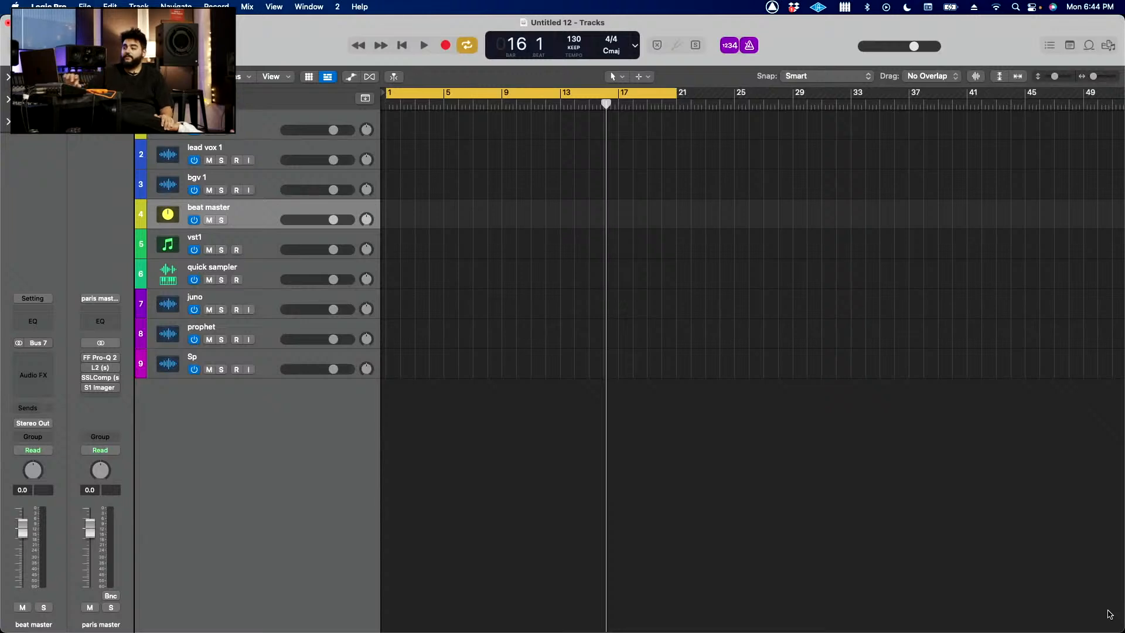
{"action": "left_click", "coordinate": [255, 121]}
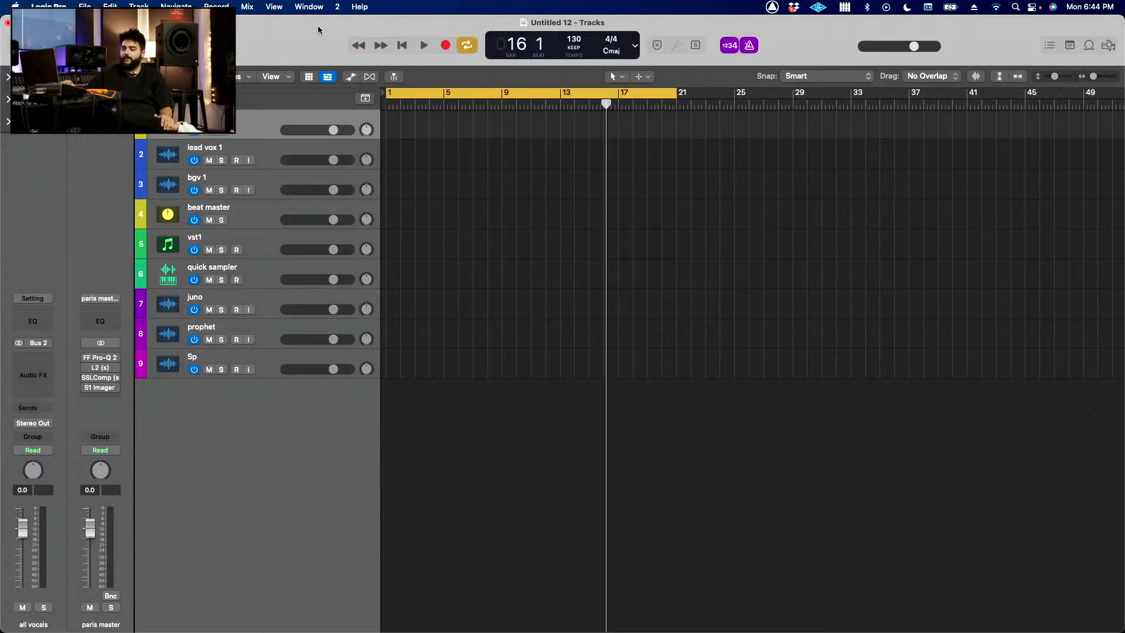
{"action": "left_click", "coordinate": [269, 221]}
{"action": "mouse_move", "coordinate": [729, 631]}
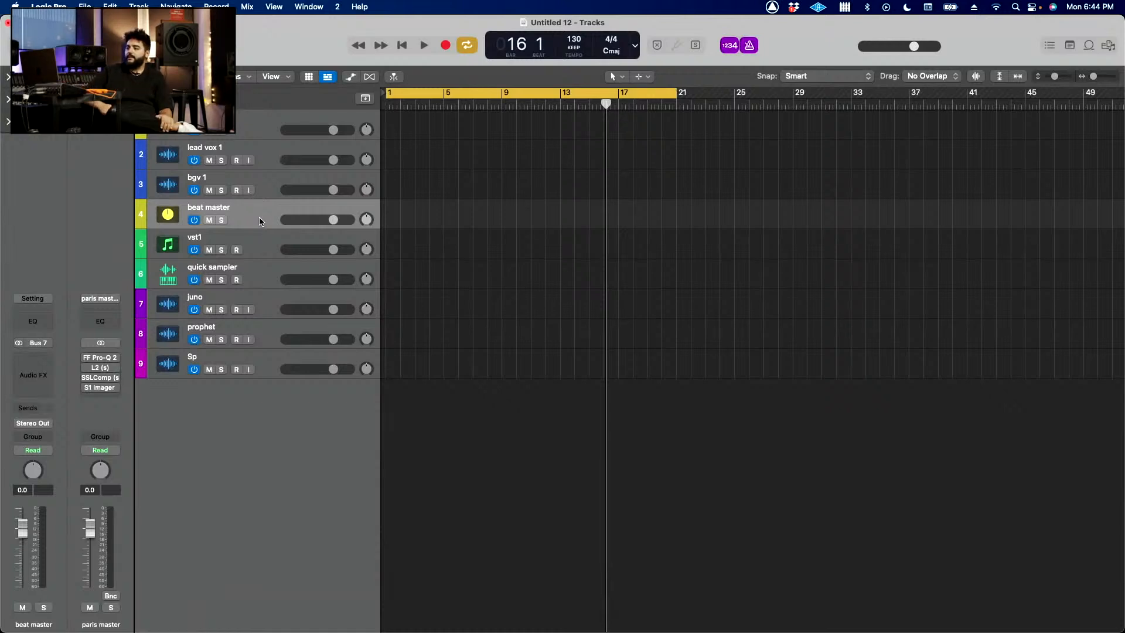
Step: Look over the two vocal tracks on either side of the template's vocal group, finishing on the vst1 track
{"action": "left_click", "coordinate": [271, 185]}
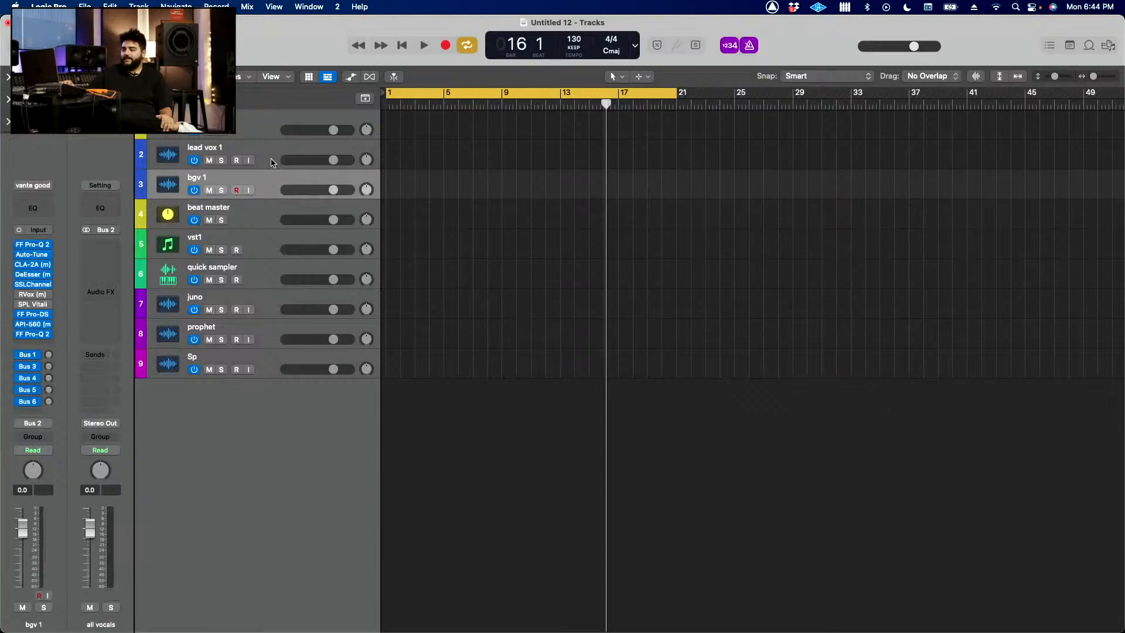
{"action": "left_click", "coordinate": [272, 159]}
{"action": "left_click", "coordinate": [272, 204]}
{"action": "left_click", "coordinate": [271, 196]}
{"action": "left_click", "coordinate": [266, 234]}
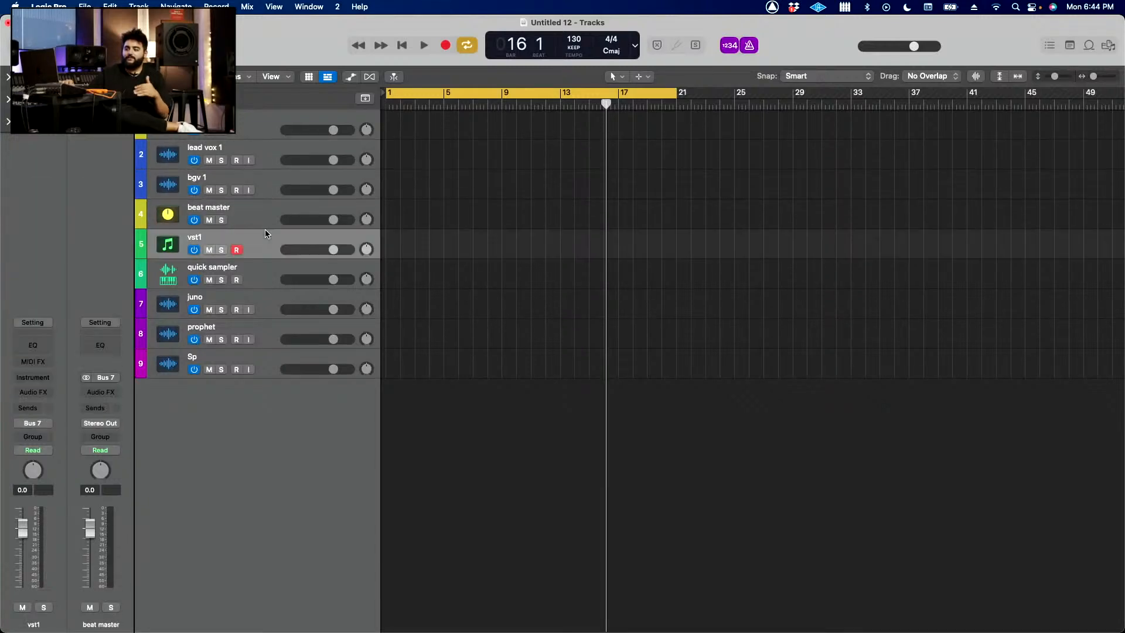
Step: Step back and forth through the tracks between bgv 1 and juno to examine which bus each one feeds
{"action": "key", "text": "Down"}
{"action": "key", "text": "Down"}
{"action": "key", "text": "Up"}
{"action": "key", "text": "Up"}
{"action": "key", "text": "Up"}
{"action": "key", "text": "Up"}
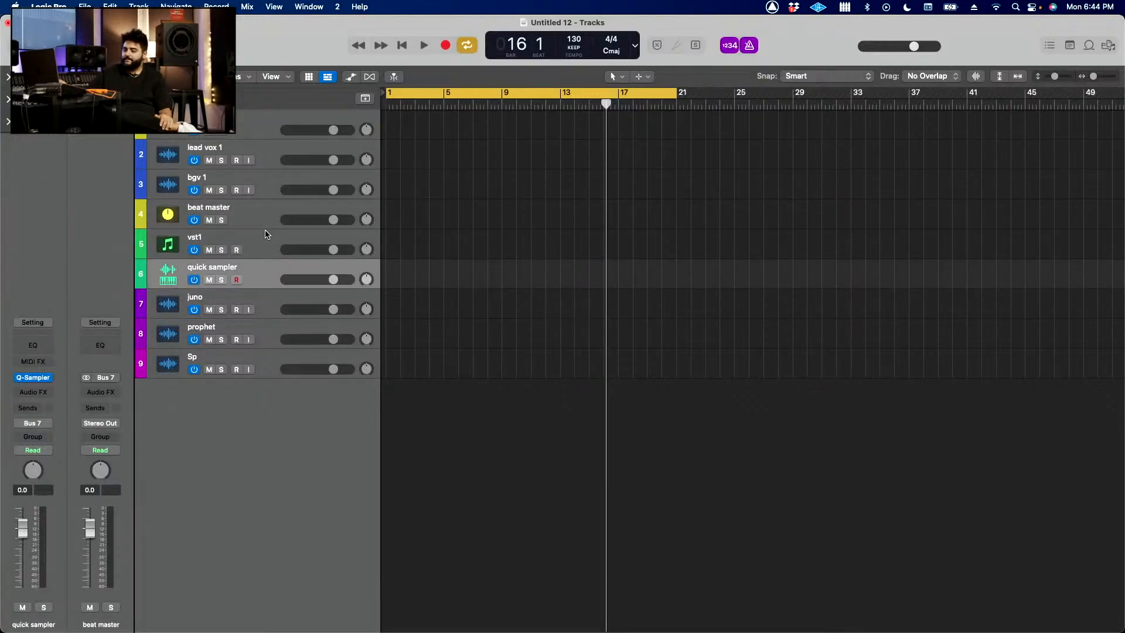
{"action": "key", "text": "Up"}
{"action": "key", "text": "Down"}
{"action": "key", "text": "Down"}
{"action": "key", "text": "Down"}
{"action": "key", "text": "Down"}
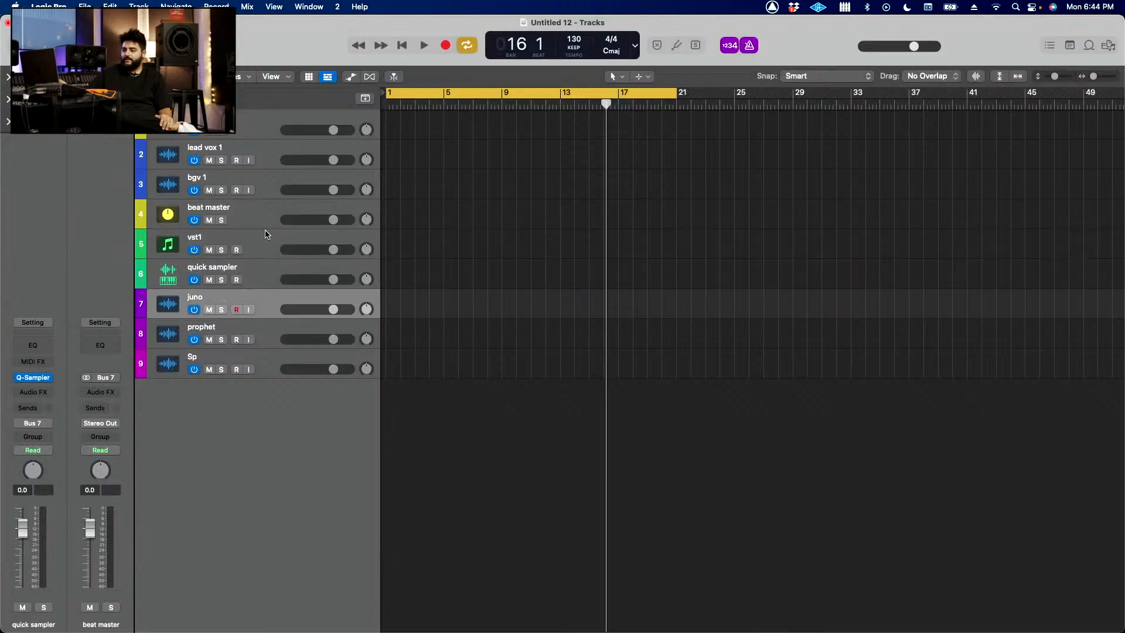
{"action": "key", "text": "Up"}
{"action": "key", "text": "Up"}
{"action": "key", "text": "Up"}
{"action": "key", "text": "Up"}
{"action": "key", "text": "Up"}
{"action": "key", "text": "Down"}
{"action": "key", "text": "Down"}
{"action": "key", "text": "Down"}
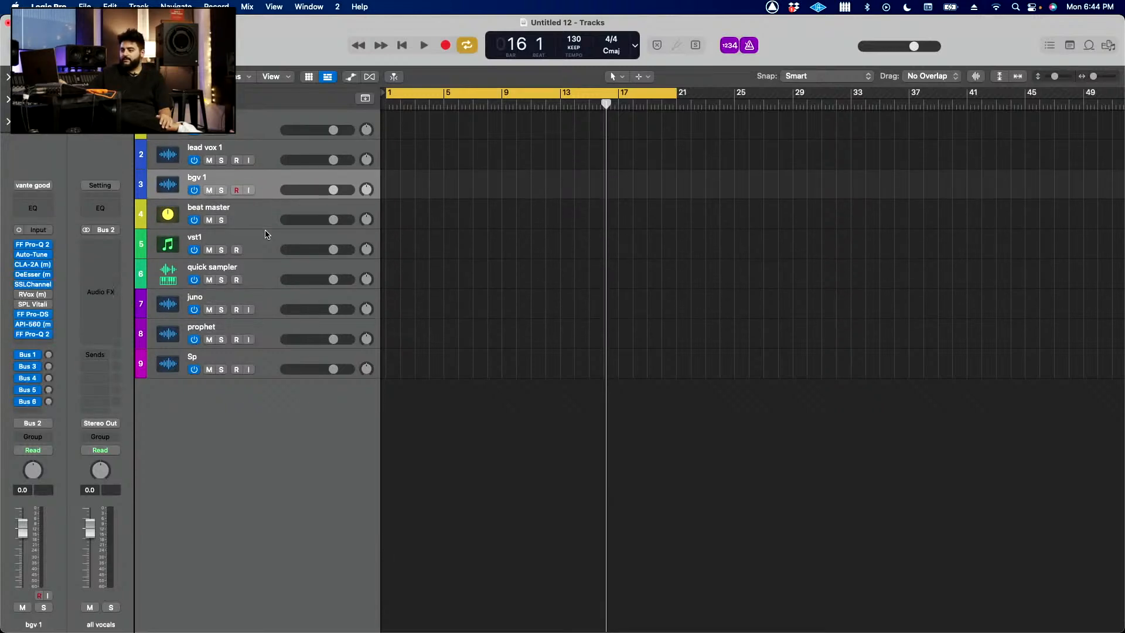
Step: Check the hardware inputs and bus outputs of the juno, prophet and Sp tracks
{"action": "key", "text": "Down"}
{"action": "key", "text": "Down"}
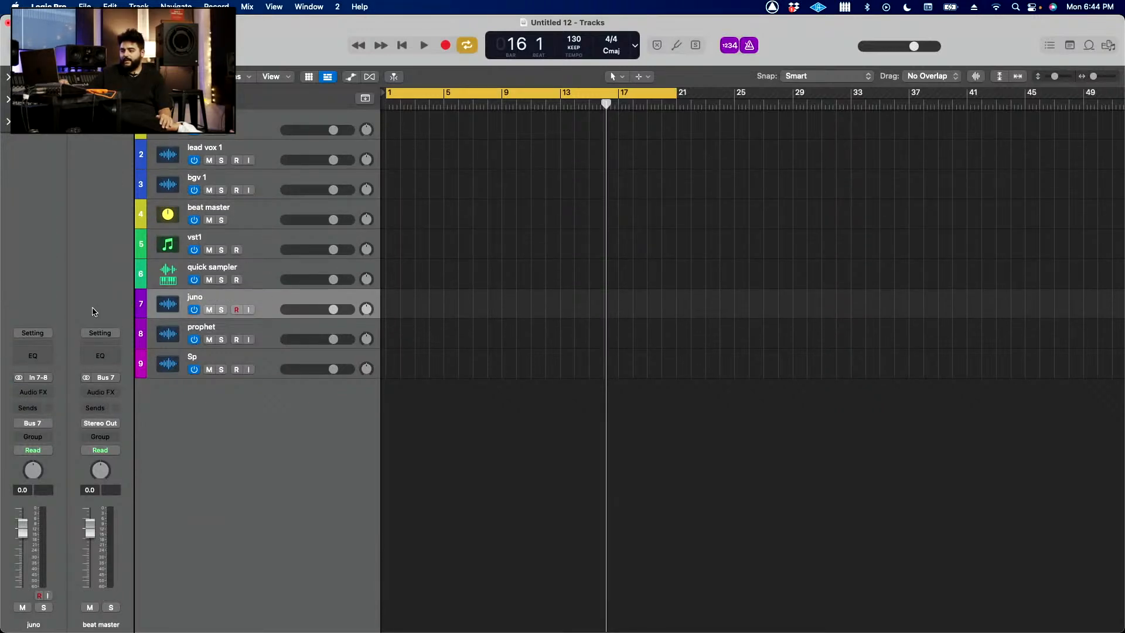
{"action": "key", "text": "Down"}
{"action": "key", "text": "Down"}
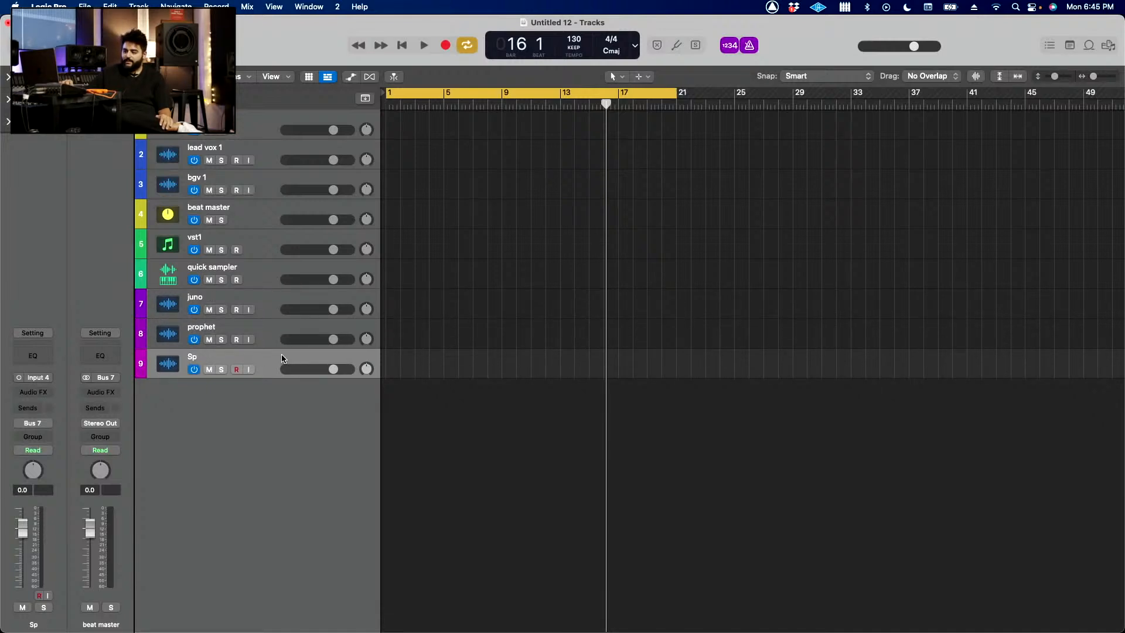
Step: Duplicate the juno track and delete the copy
{"action": "left_click", "coordinate": [273, 337]}
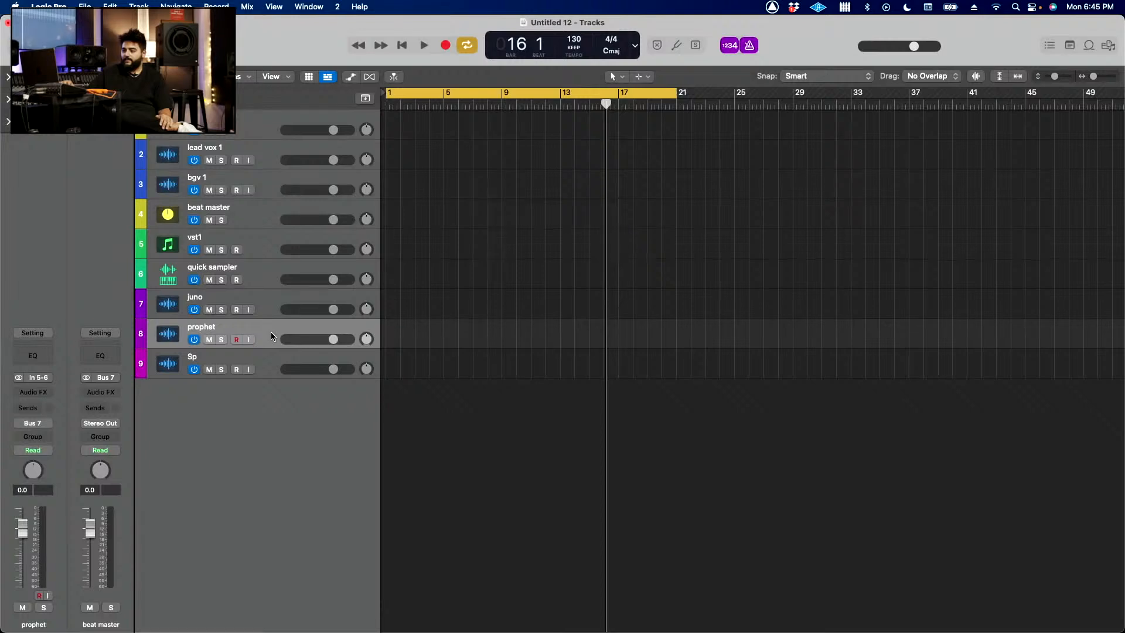
{"action": "left_click", "coordinate": [272, 317]}
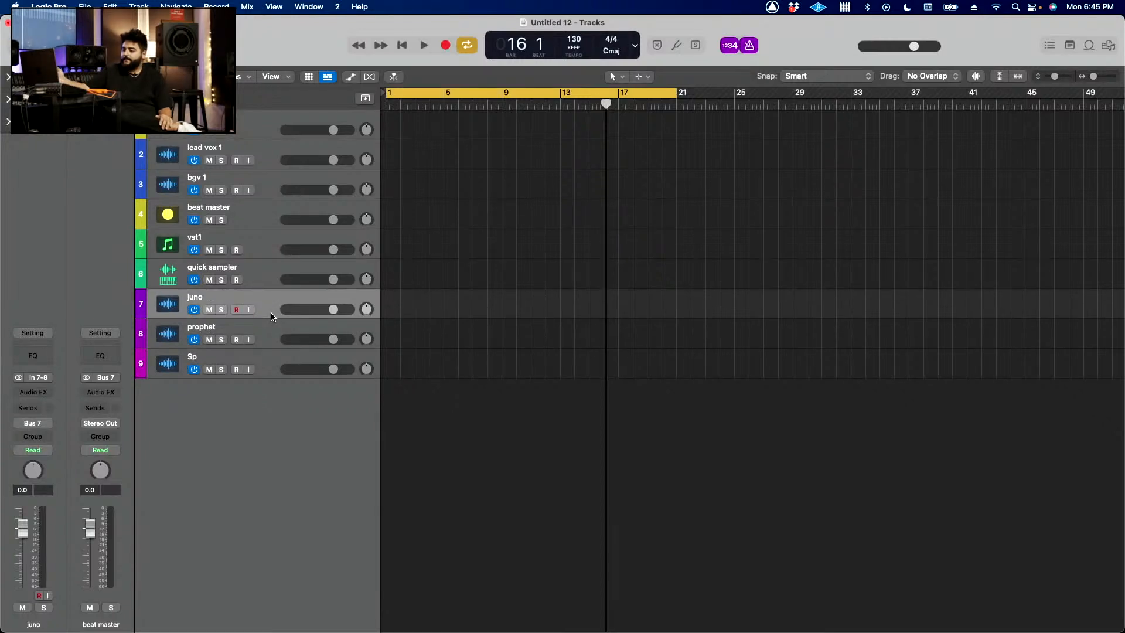
{"action": "key", "text": "super+d"}
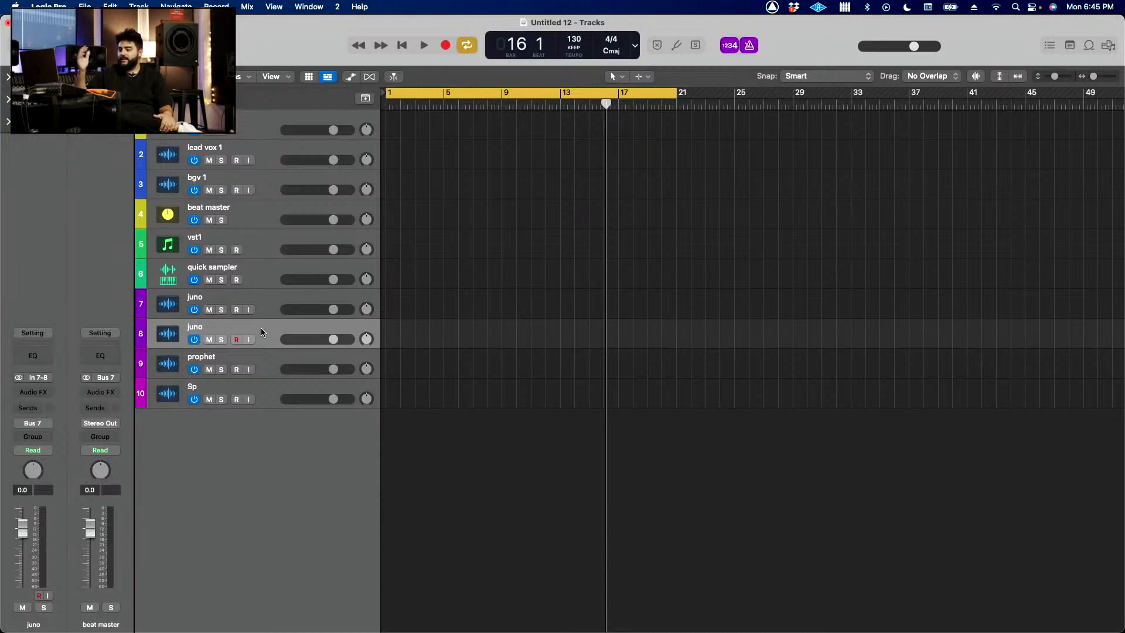
{"action": "key", "text": "super+BackSpace"}
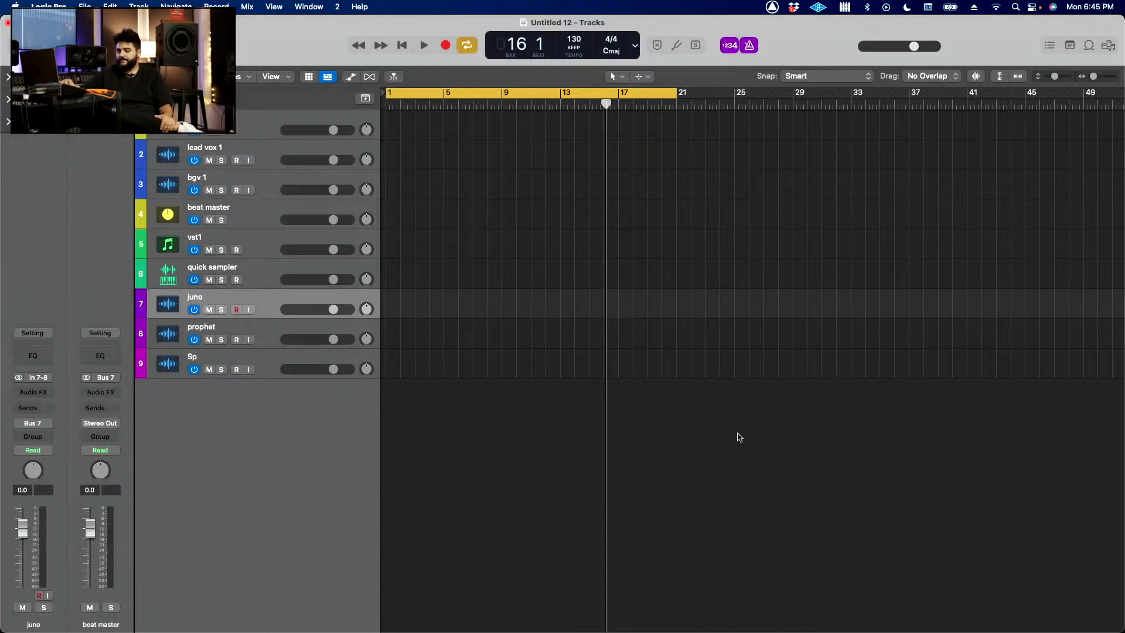
Step: Select the all vocals track, turn on the L2 limiter on the paris master channel and open its settings
{"action": "scroll", "coordinate": [616, 309], "scroll_direction": "down", "scroll_amount": 5}
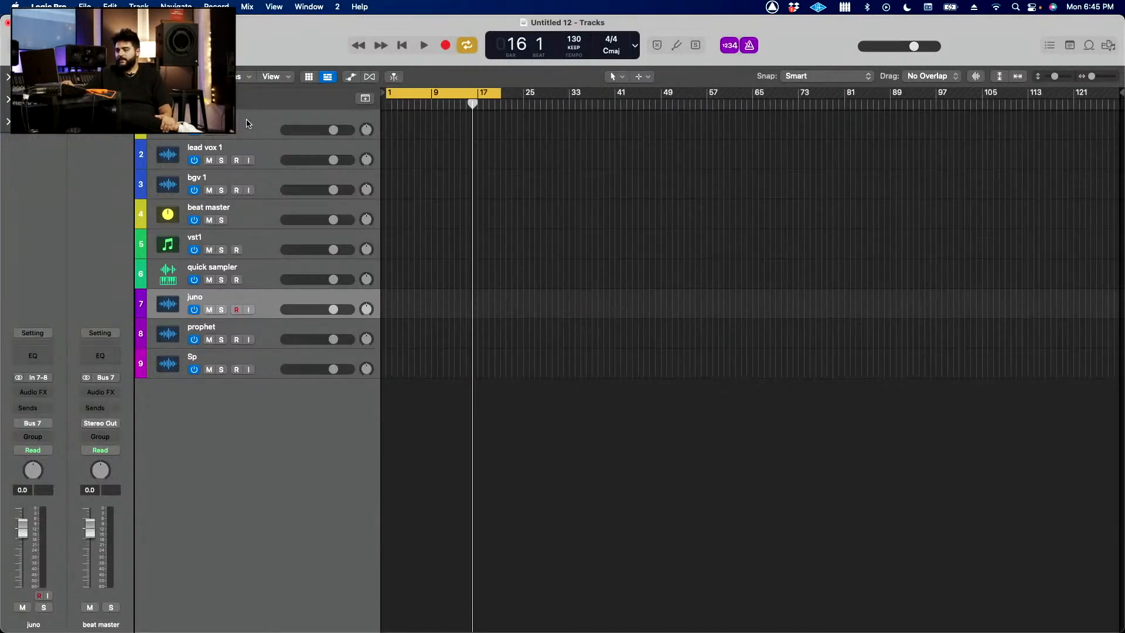
{"action": "left_click", "coordinate": [247, 121]}
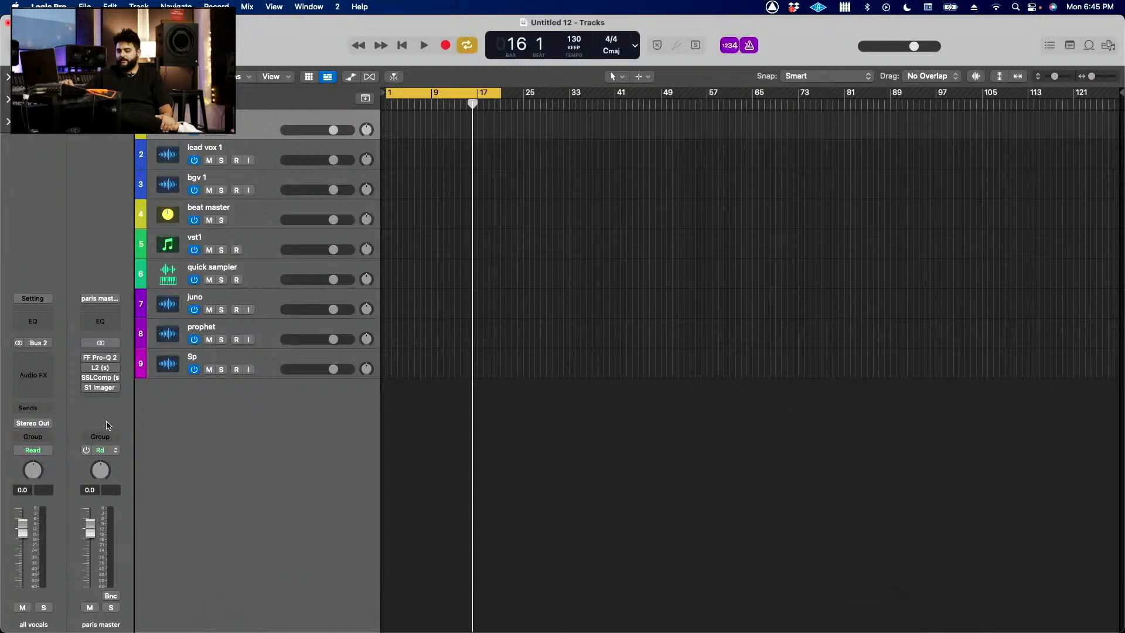
{"action": "left_click", "coordinate": [95, 368]}
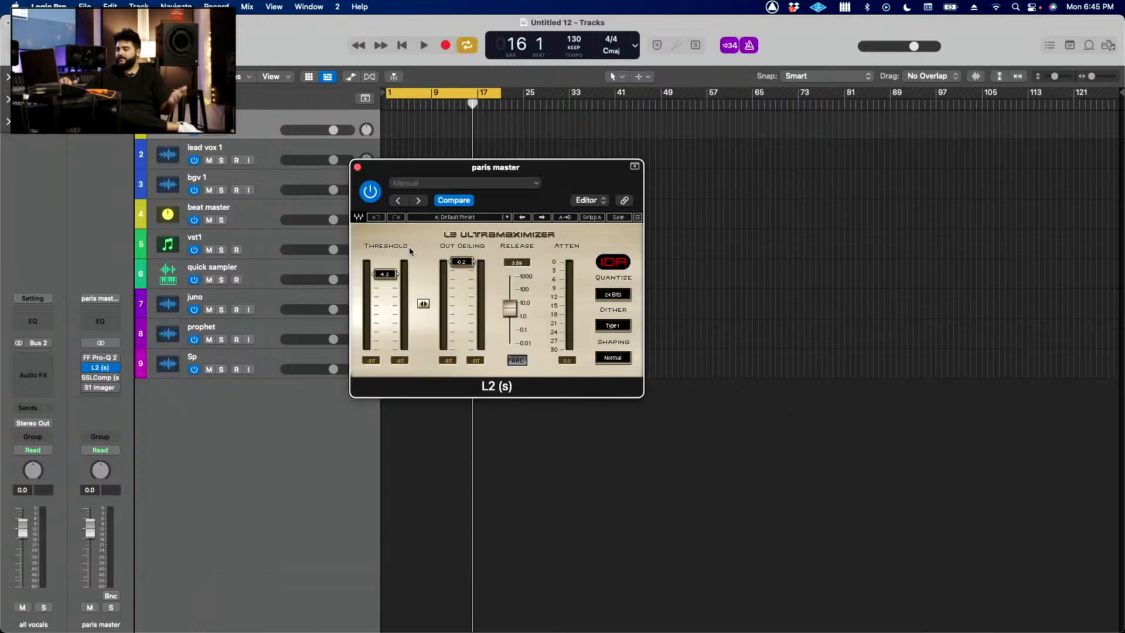
{"action": "left_click", "coordinate": [357, 168]}
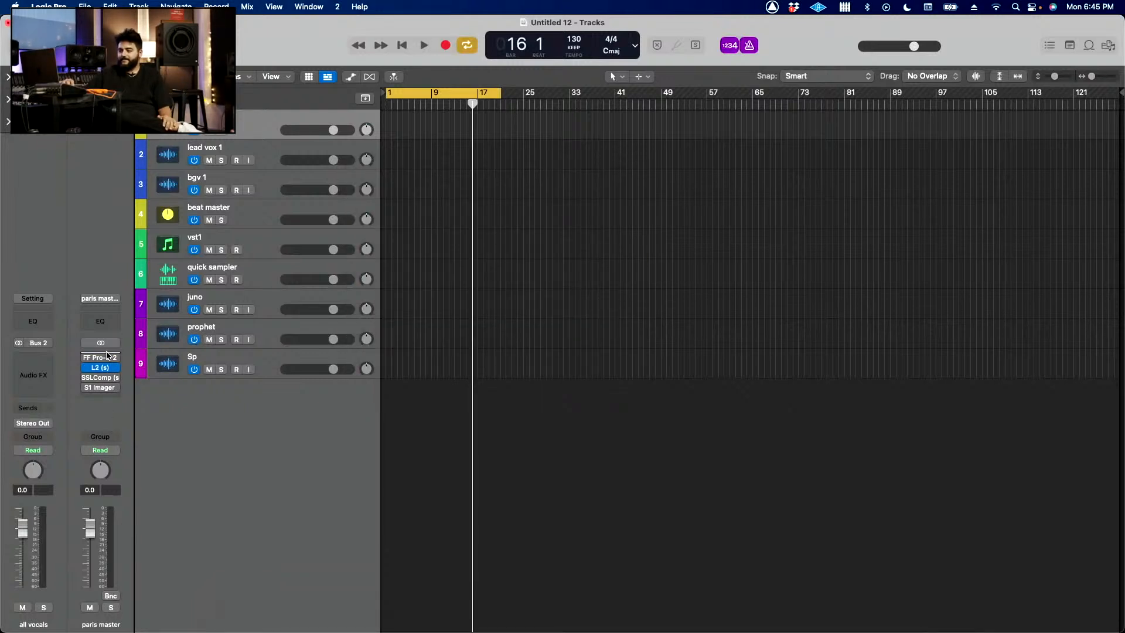
{"action": "left_click", "coordinate": [100, 367]}
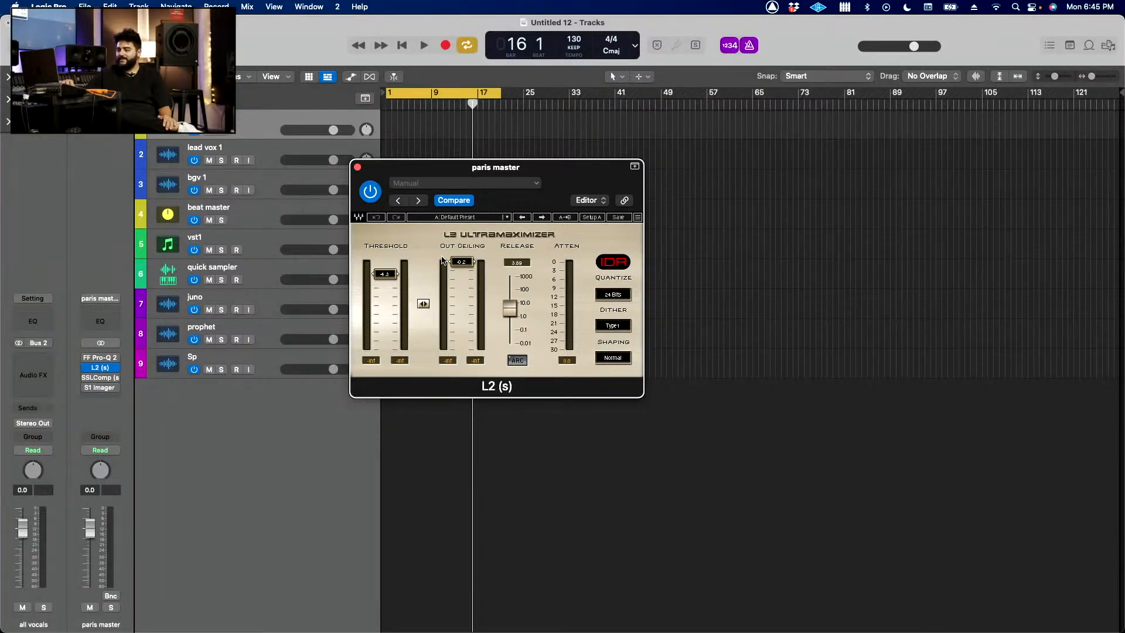
Step: Set the L2 limiter's release to 1.00 and out ceiling to -0.1, turn on ARC and close its settings
{"action": "left_click_drag", "start_coordinate": [517, 313], "coordinate": [516, 321]}
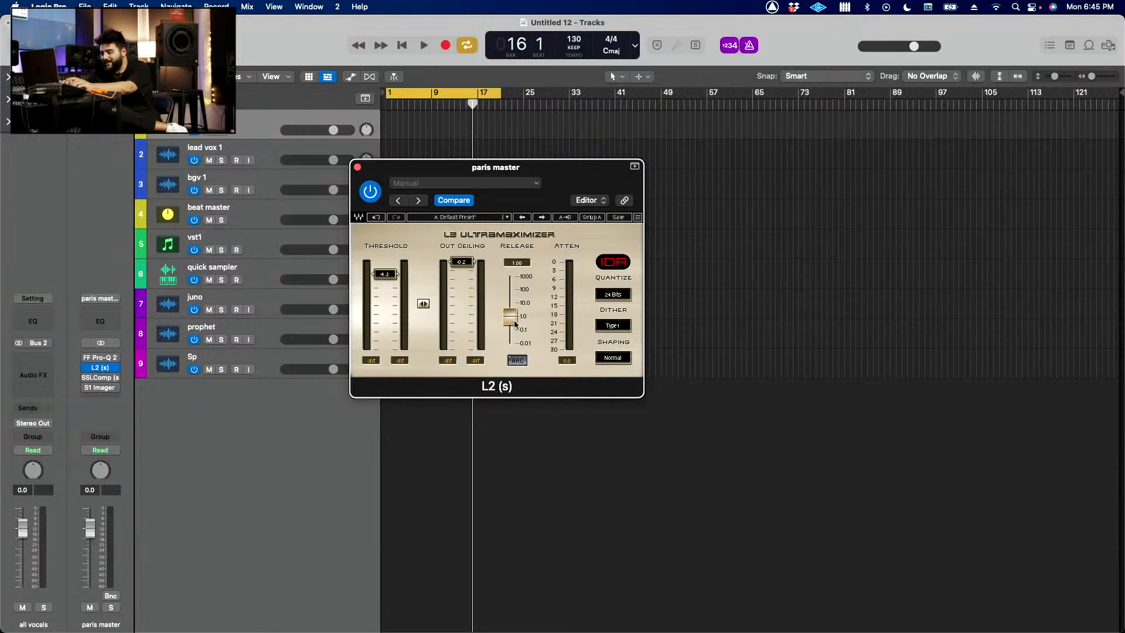
{"action": "left_click", "coordinate": [515, 361]}
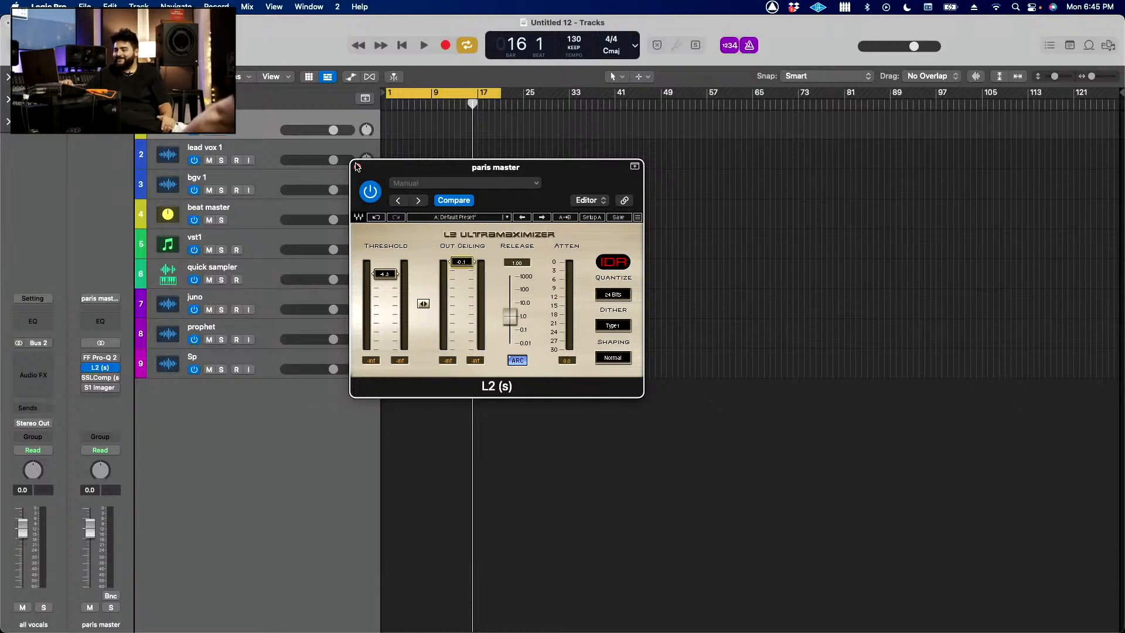
{"action": "left_click", "coordinate": [357, 167]}
Step: Select the lead vox 1 track and shorten the cycle range so it ends at bar 17
{"action": "left_click", "coordinate": [256, 154]}
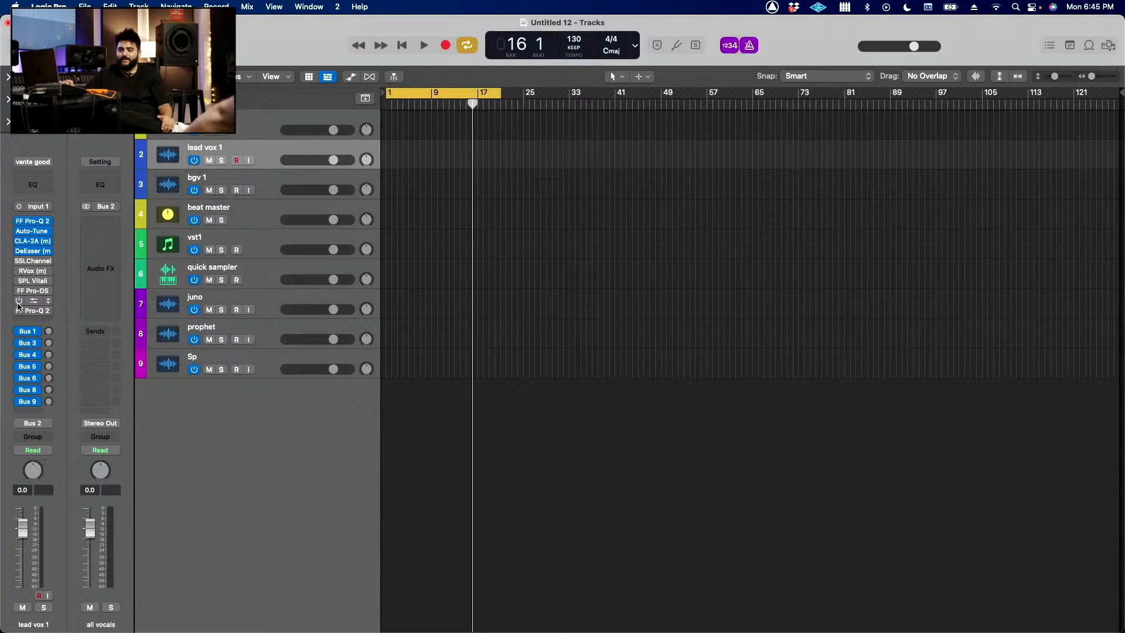
{"action": "mouse_move", "coordinate": [20, 252]}
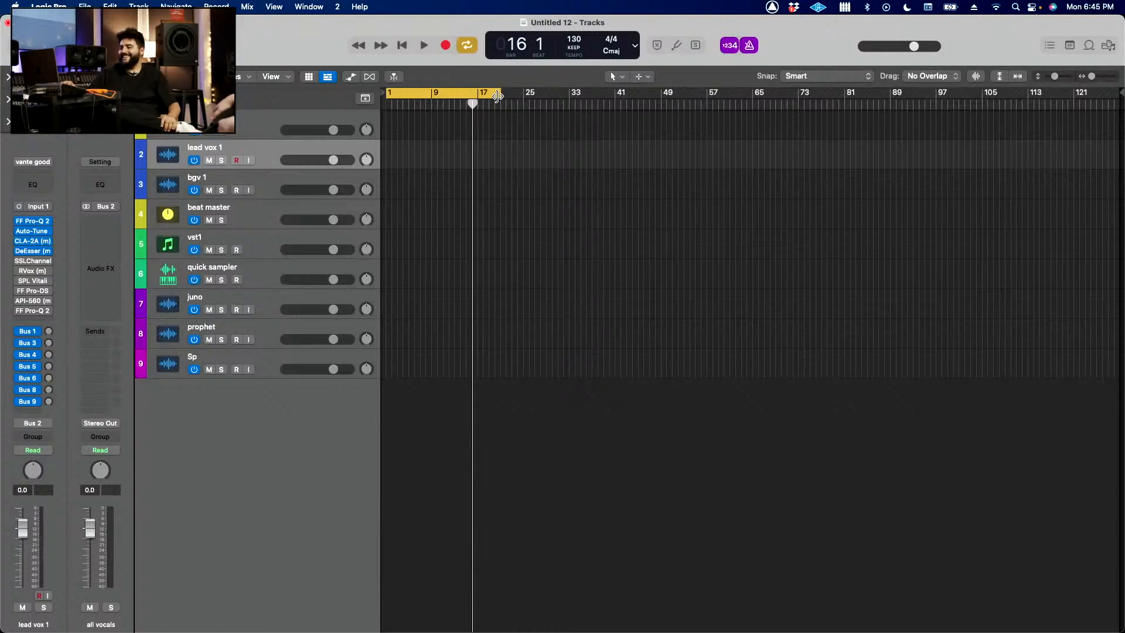
{"action": "left_click_drag", "start_coordinate": [500, 102], "coordinate": [478, 104]}
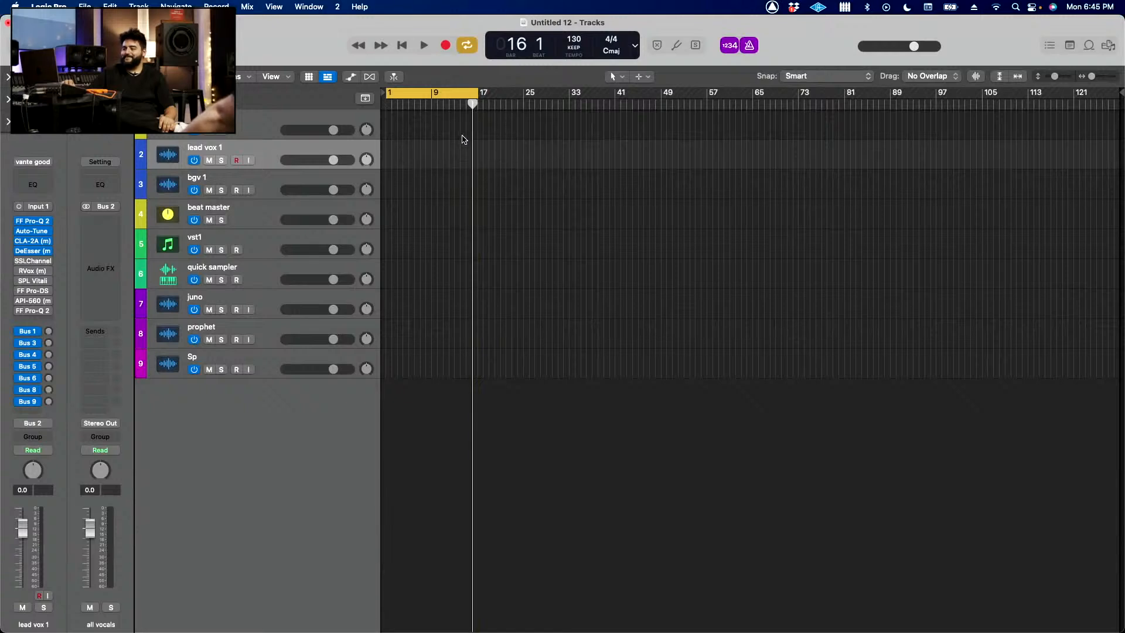
{"action": "key", "text": "super+Right"}
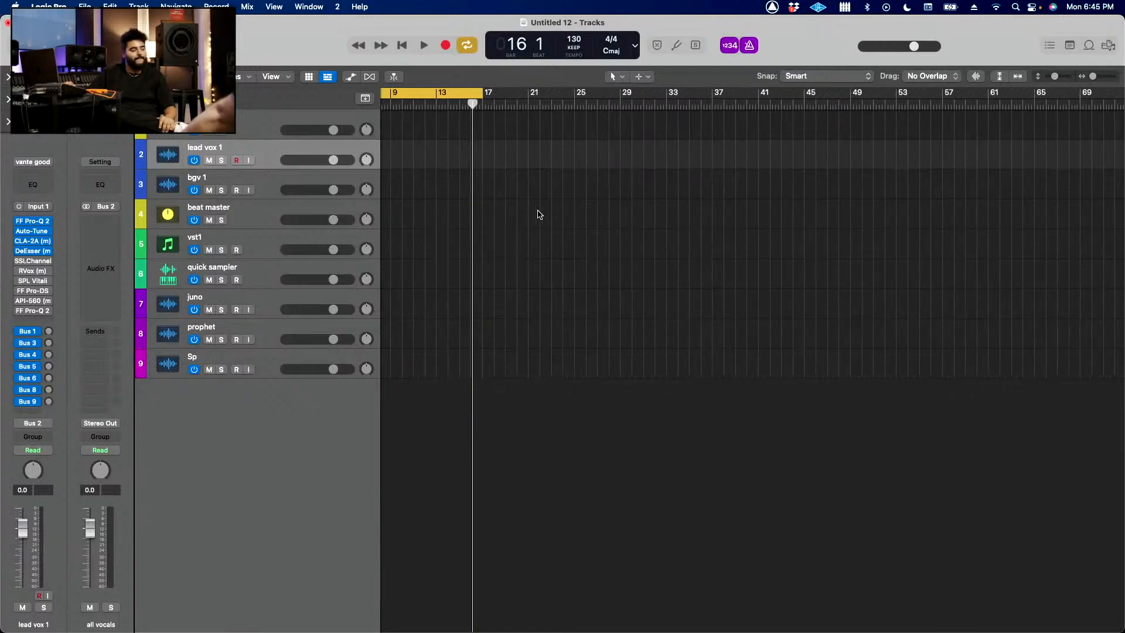